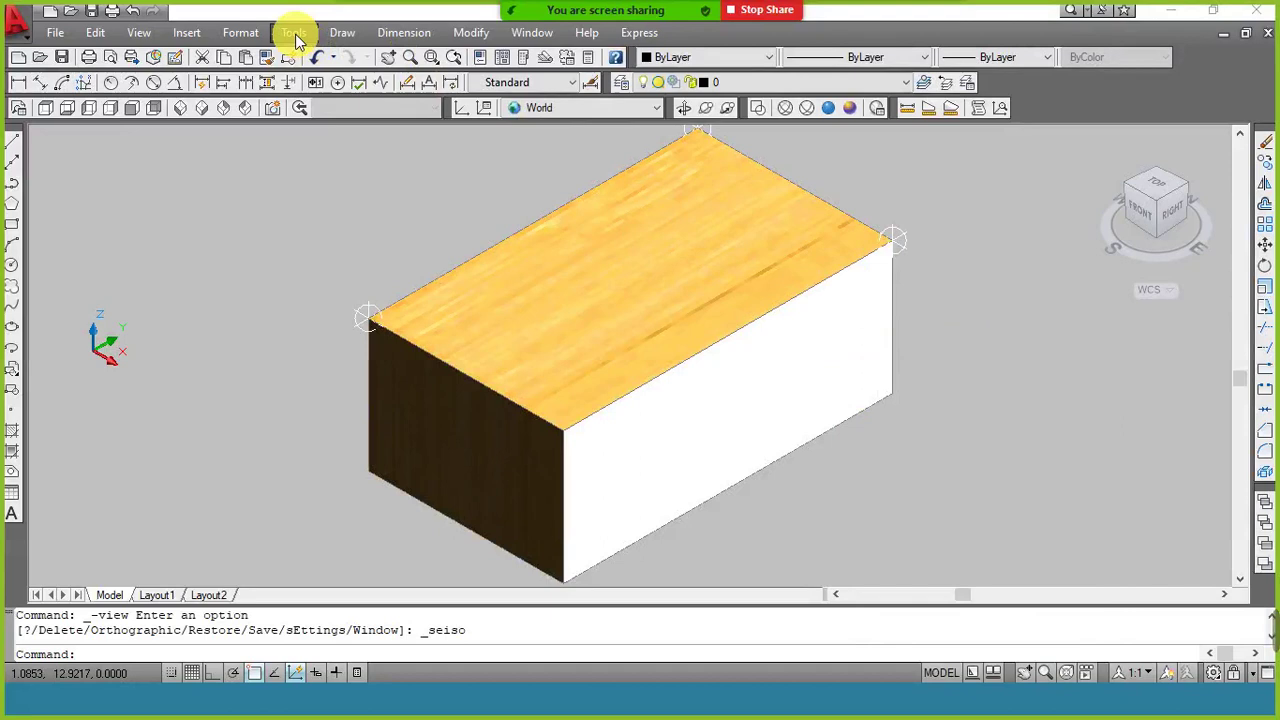
Check the Zoom meeting's participant list and put it away
mouse_move(600, 8)
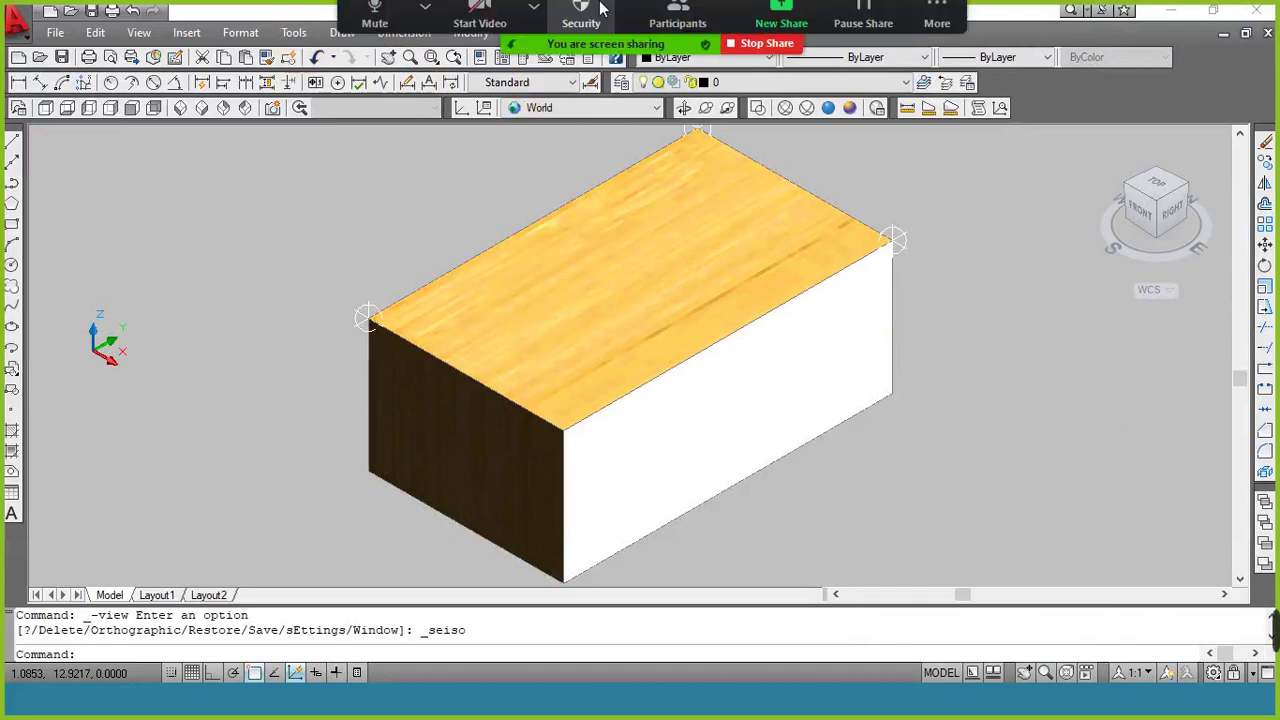
click(690, 29)
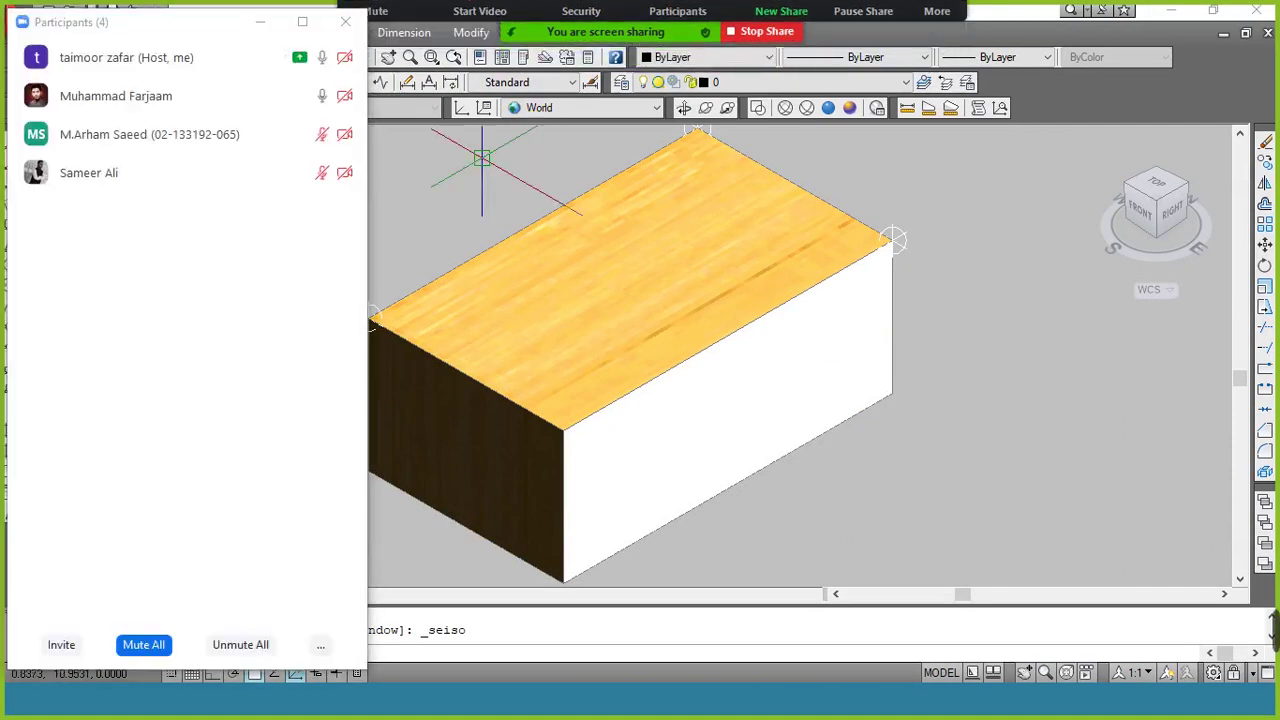
click(268, 24)
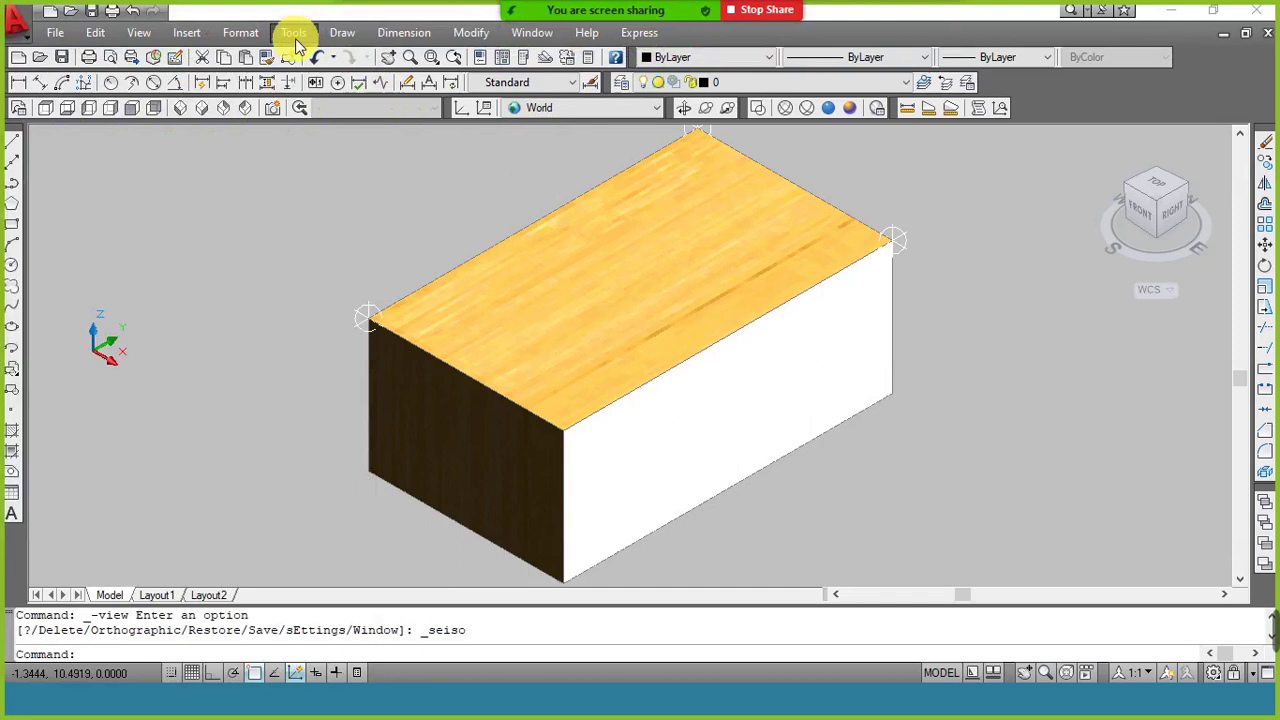
Open the Tool Palettes in AutoCAD and place a 1000W High Pressure lamp at the box's nearest top corner
click(296, 40)
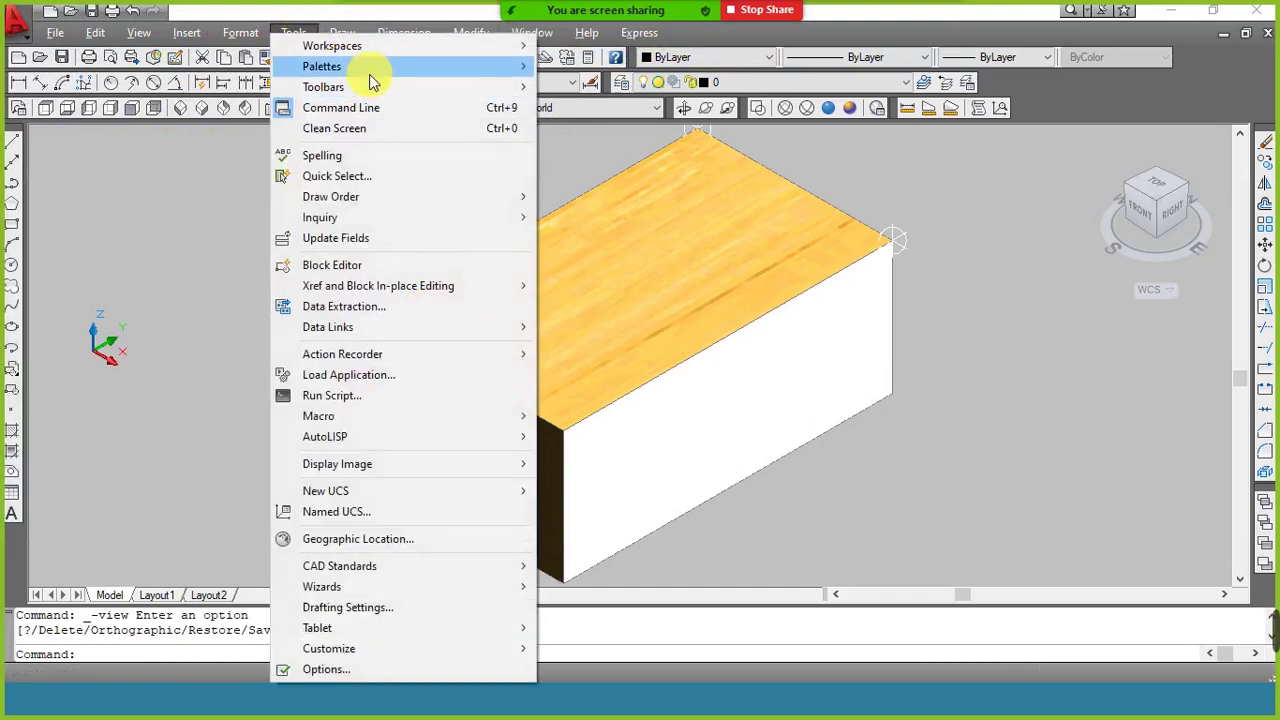
mouse_move(372, 76)
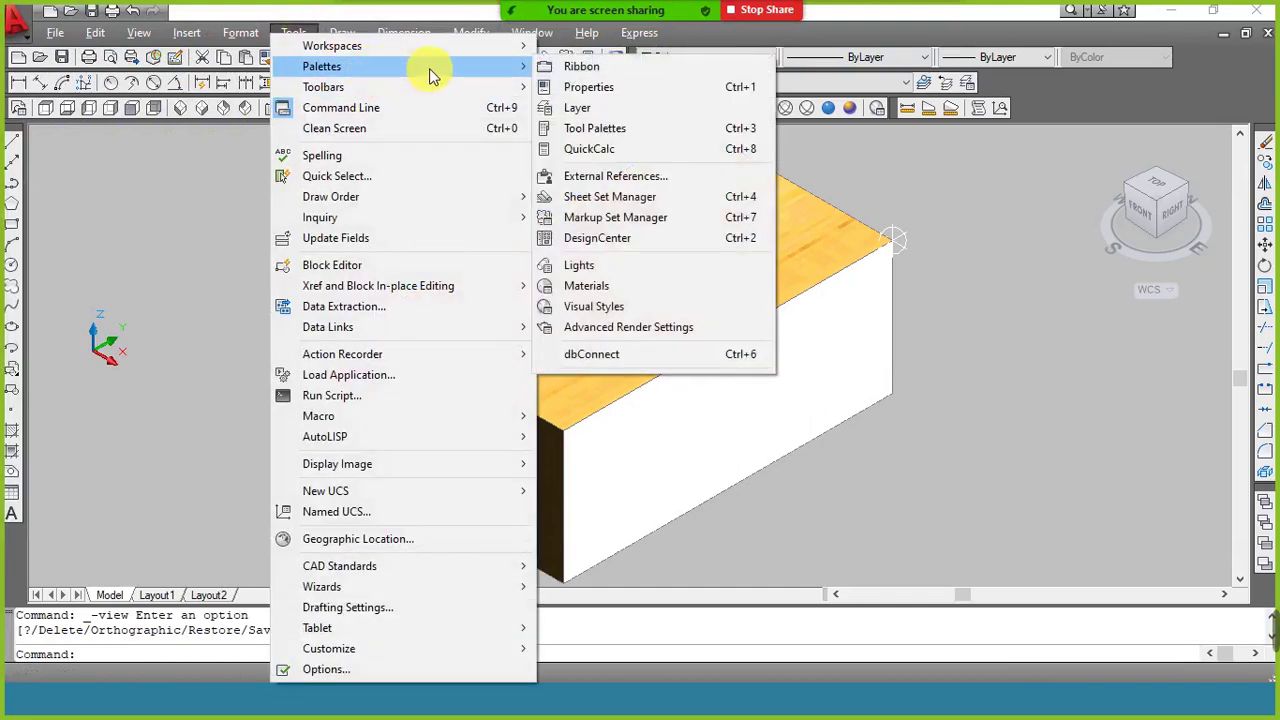
click(633, 134)
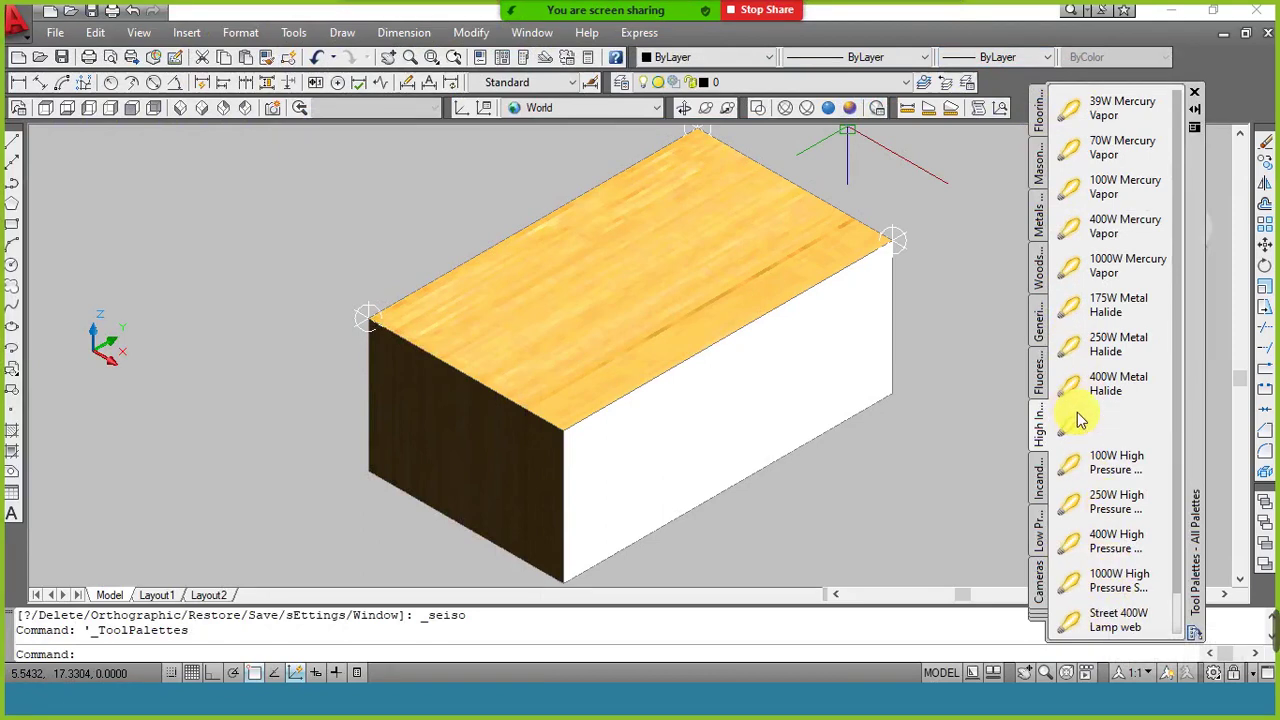
click(1119, 587)
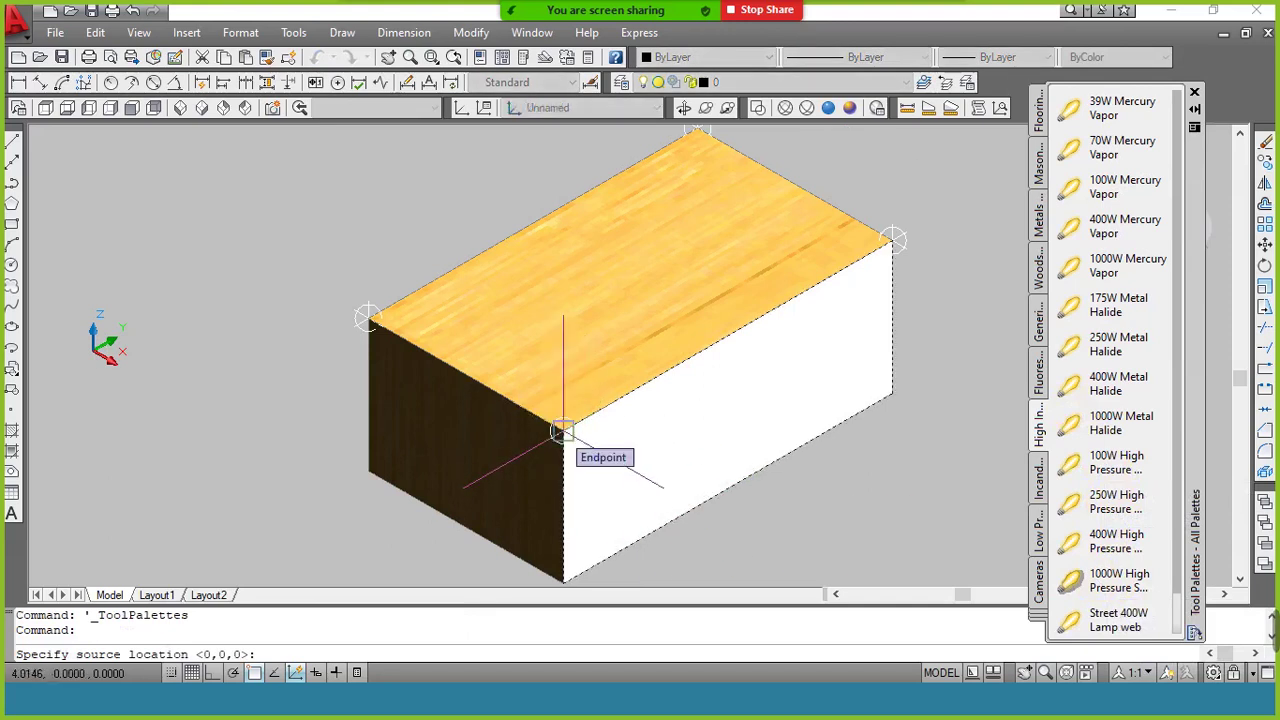
click(562, 431)
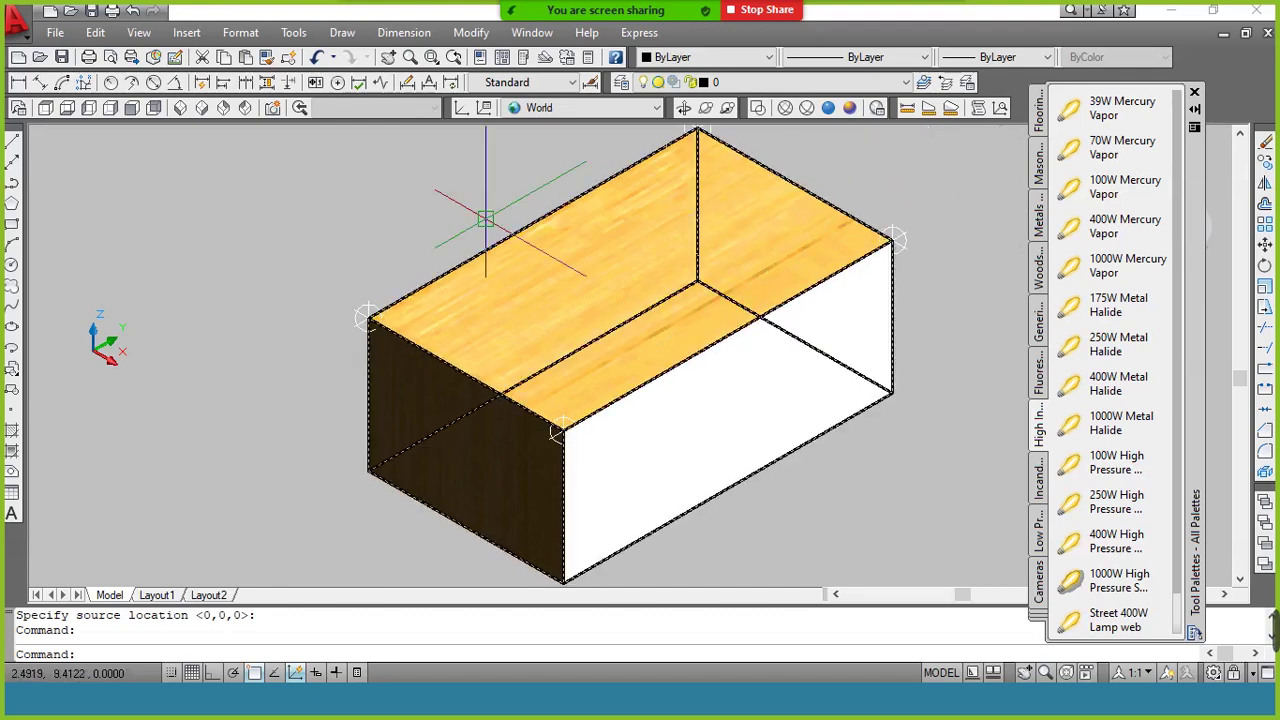
Examine the textured, lit box from all sides at a smaller zoom using Continuous Orbit
click(410, 57)
drag(727, 261, 686, 274)
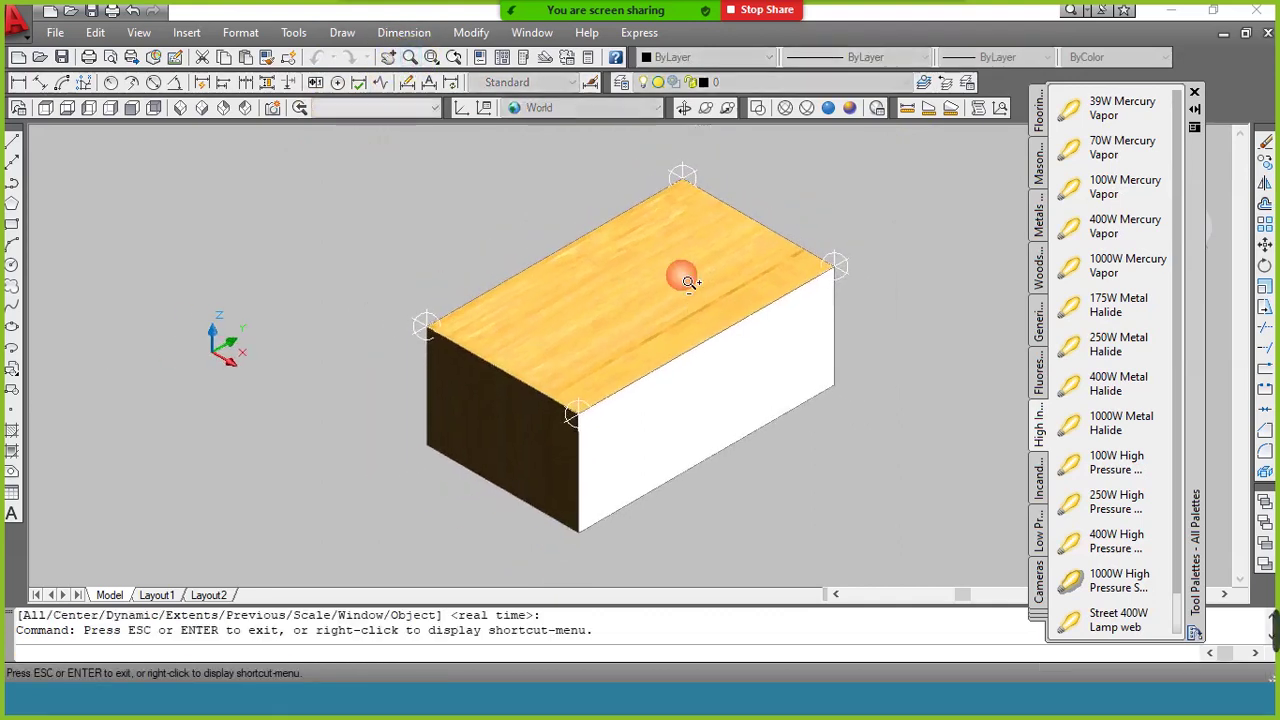
right_click(703, 220)
click(703, 220)
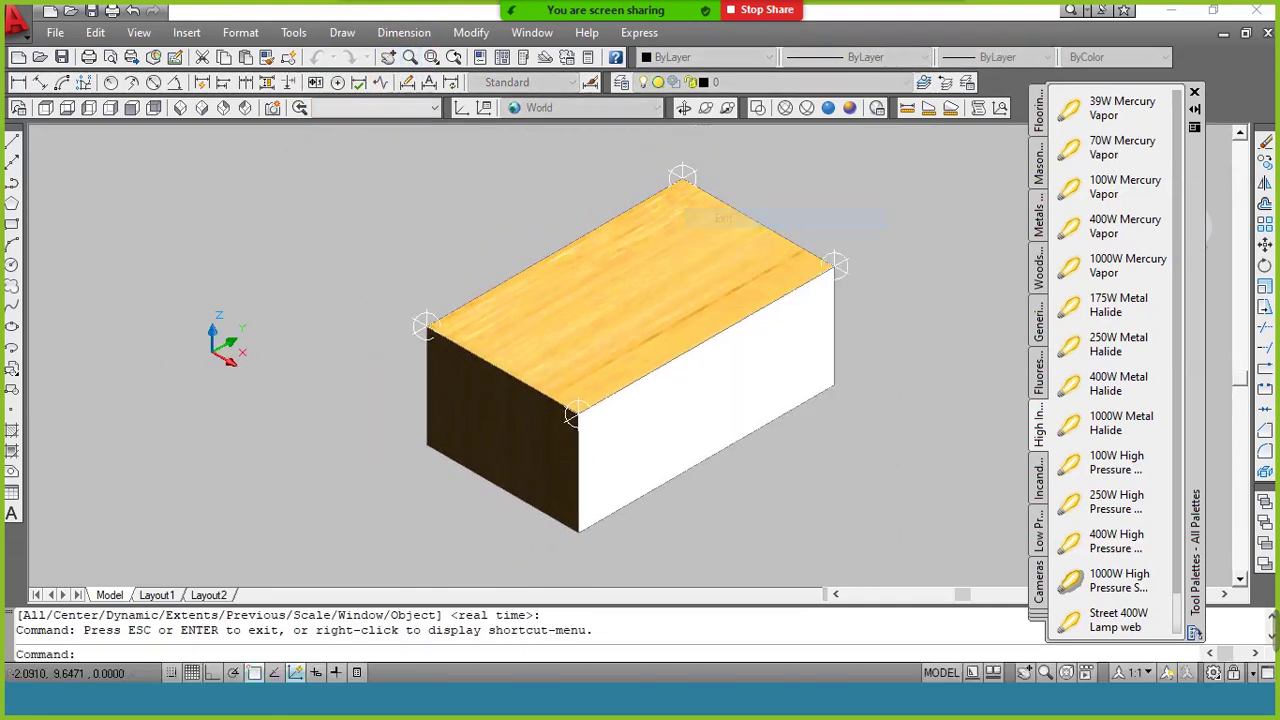
click(727, 107)
drag(817, 306, 699, 307)
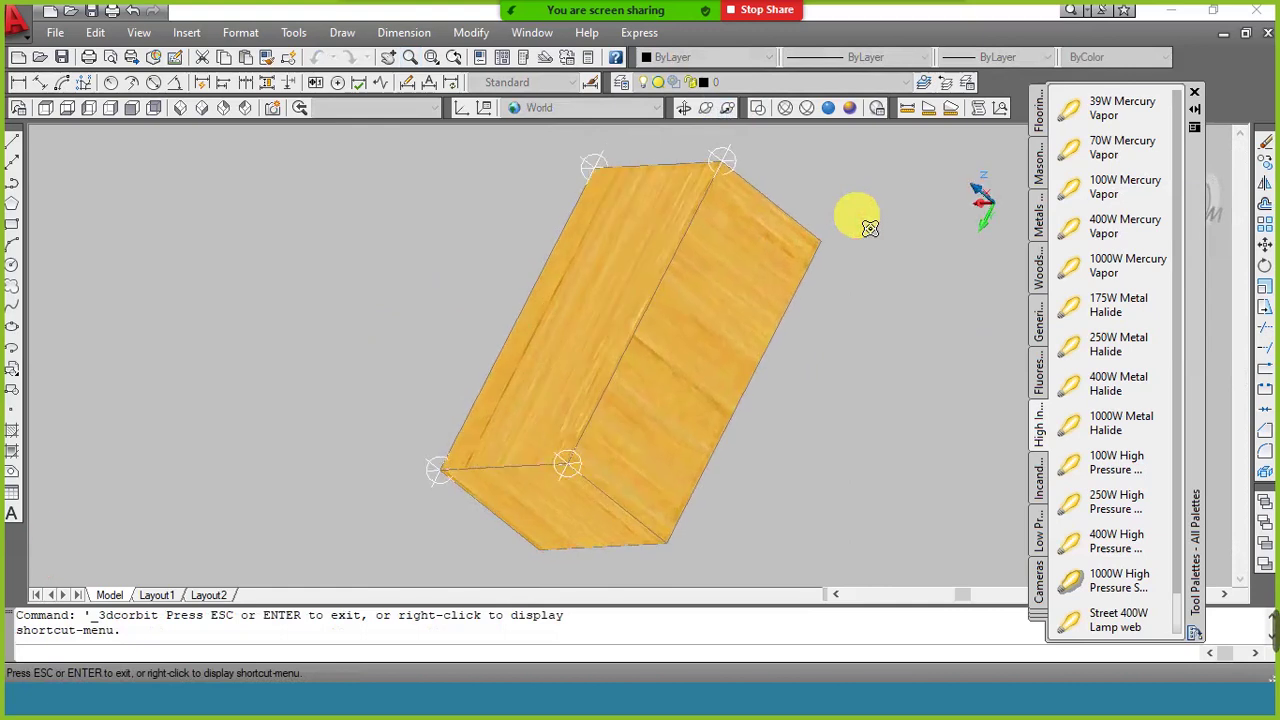
right_click(869, 228)
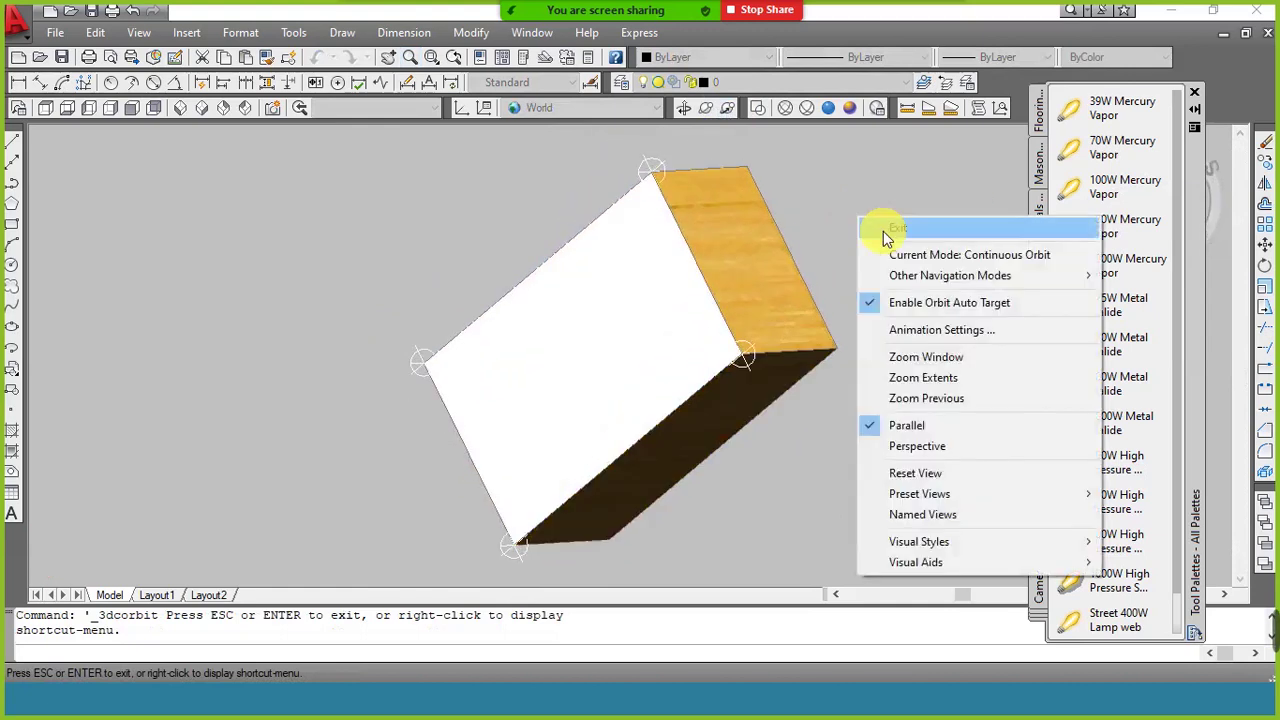
click(885, 229)
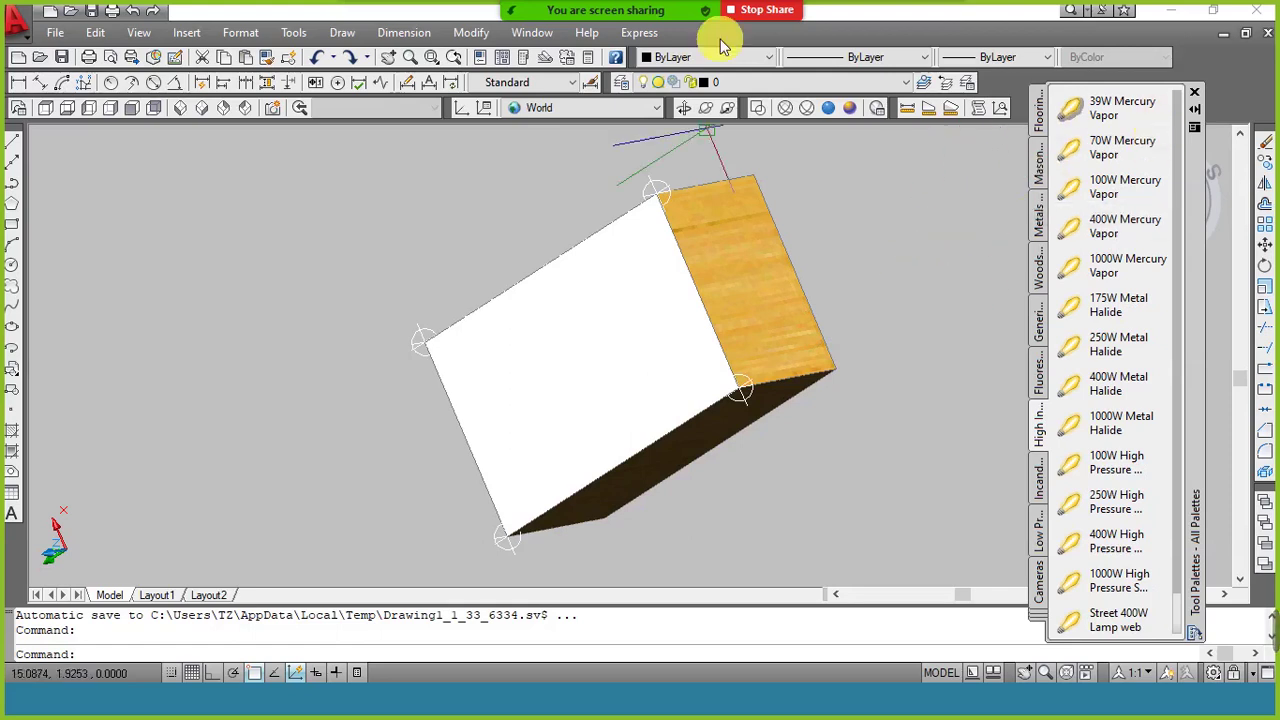
Open the Zoom participant list and mute the attendee whose microphone is still on
mouse_move(722, 45)
click(678, 30)
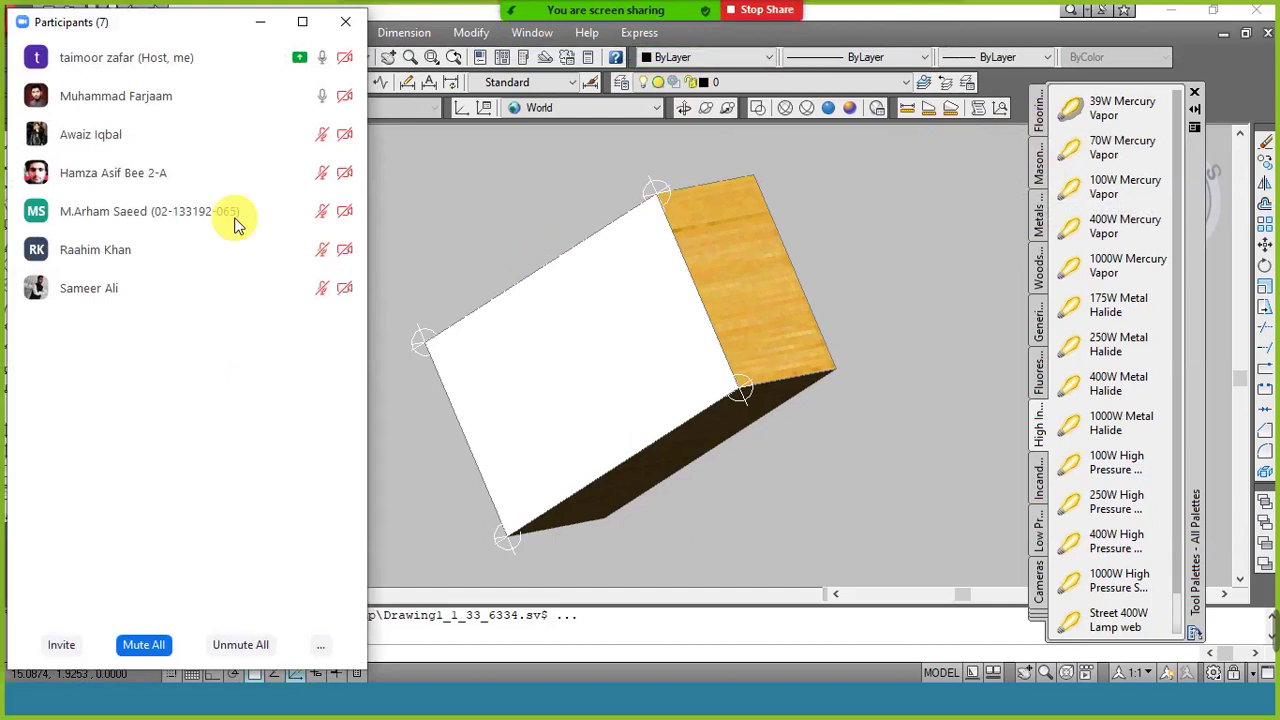
mouse_move(249, 123)
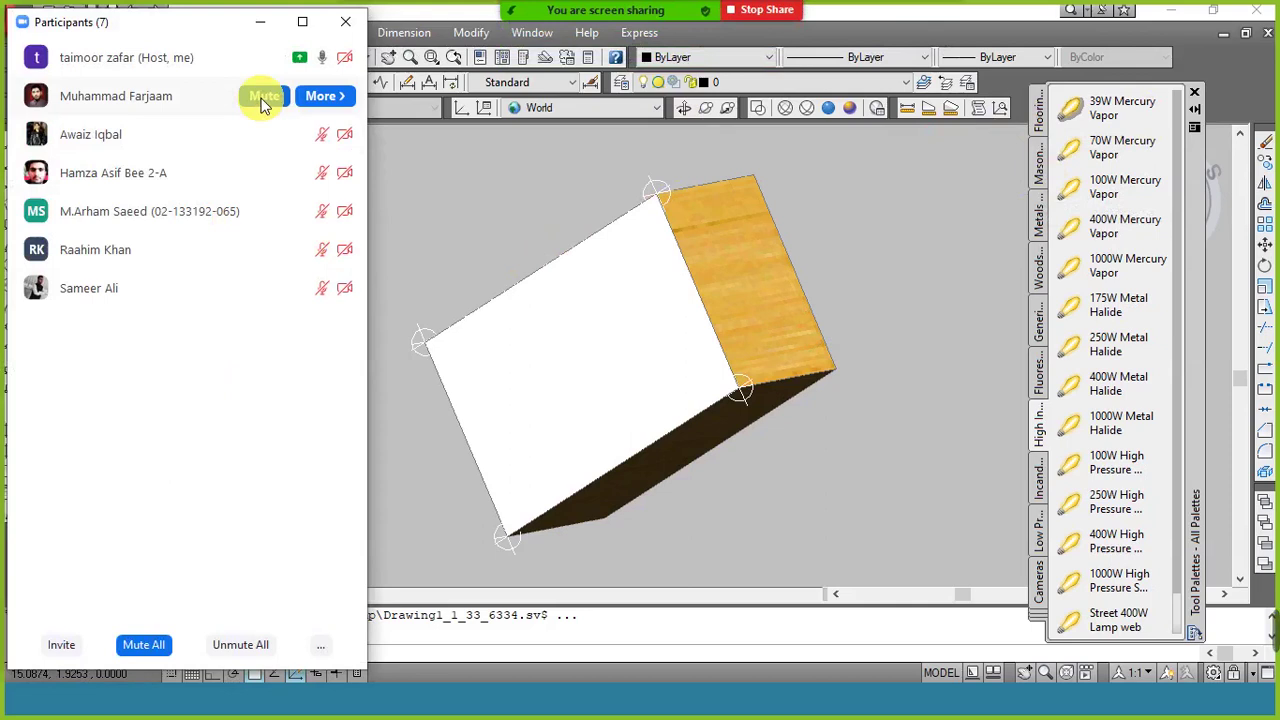
click(264, 97)
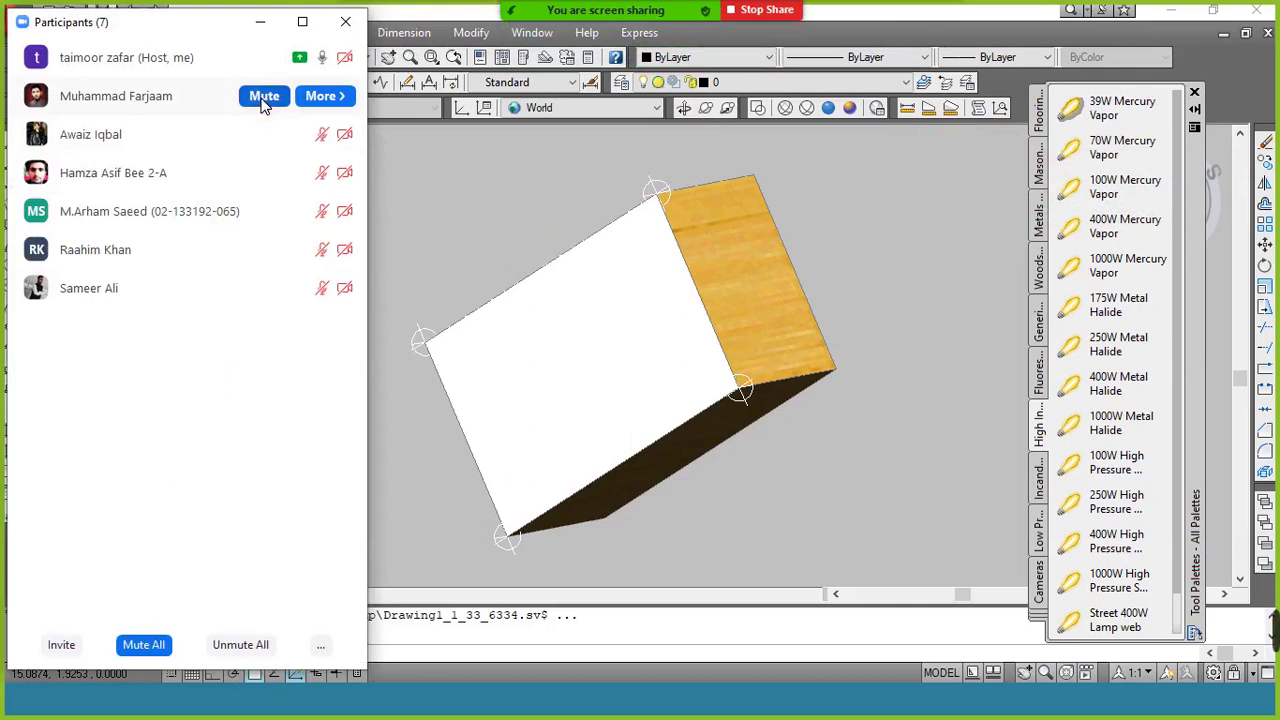
Mute all current and new participants without allowing them to unmute themselves, and shift the participant window slightly
click(238, 645)
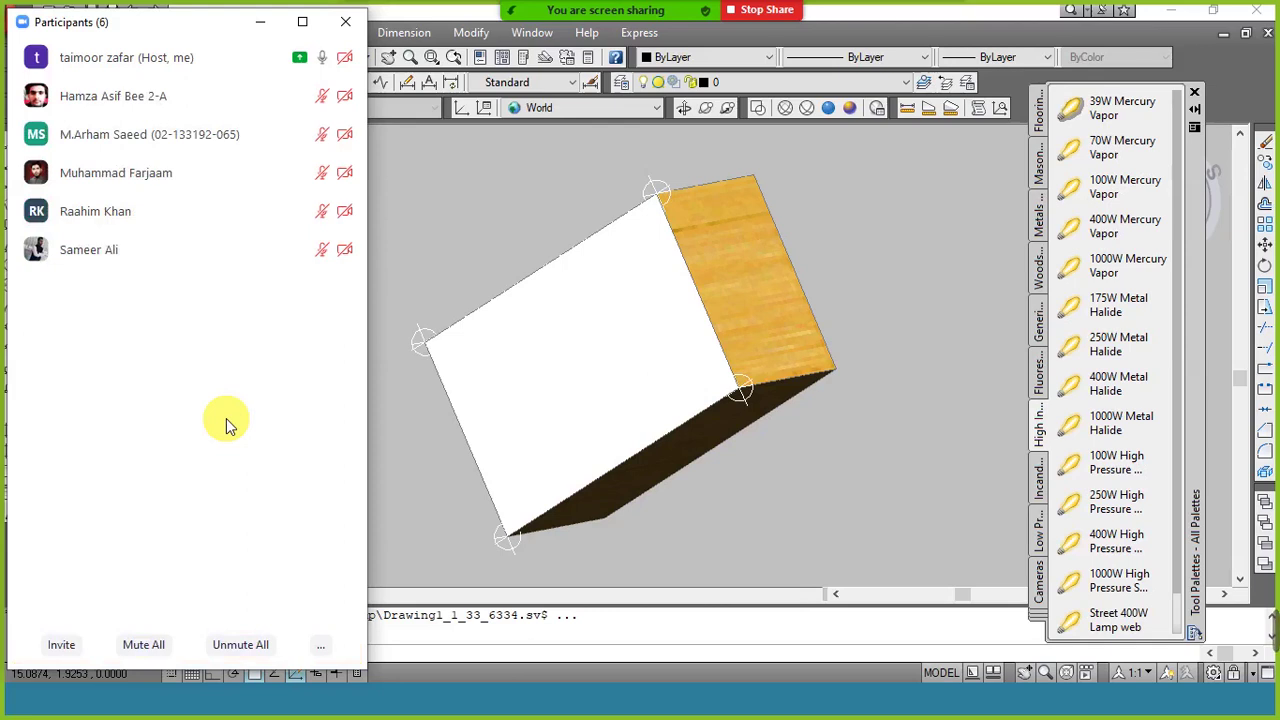
click(145, 645)
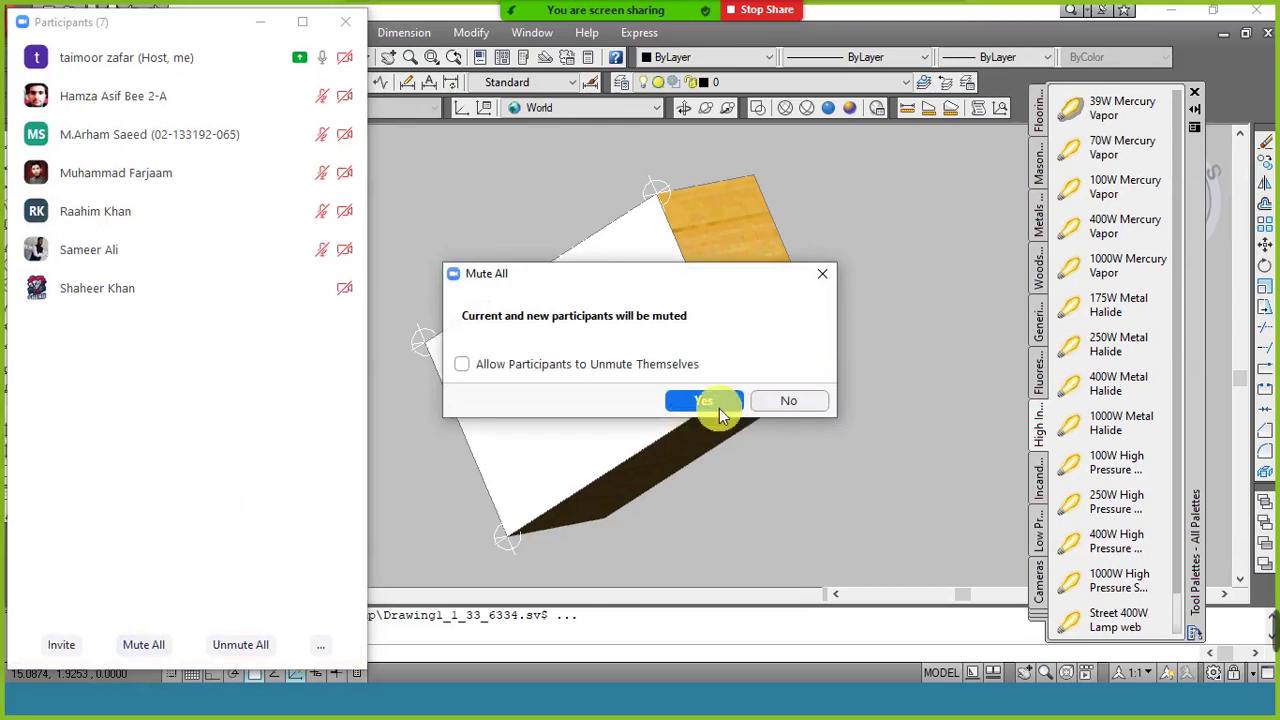
click(701, 398)
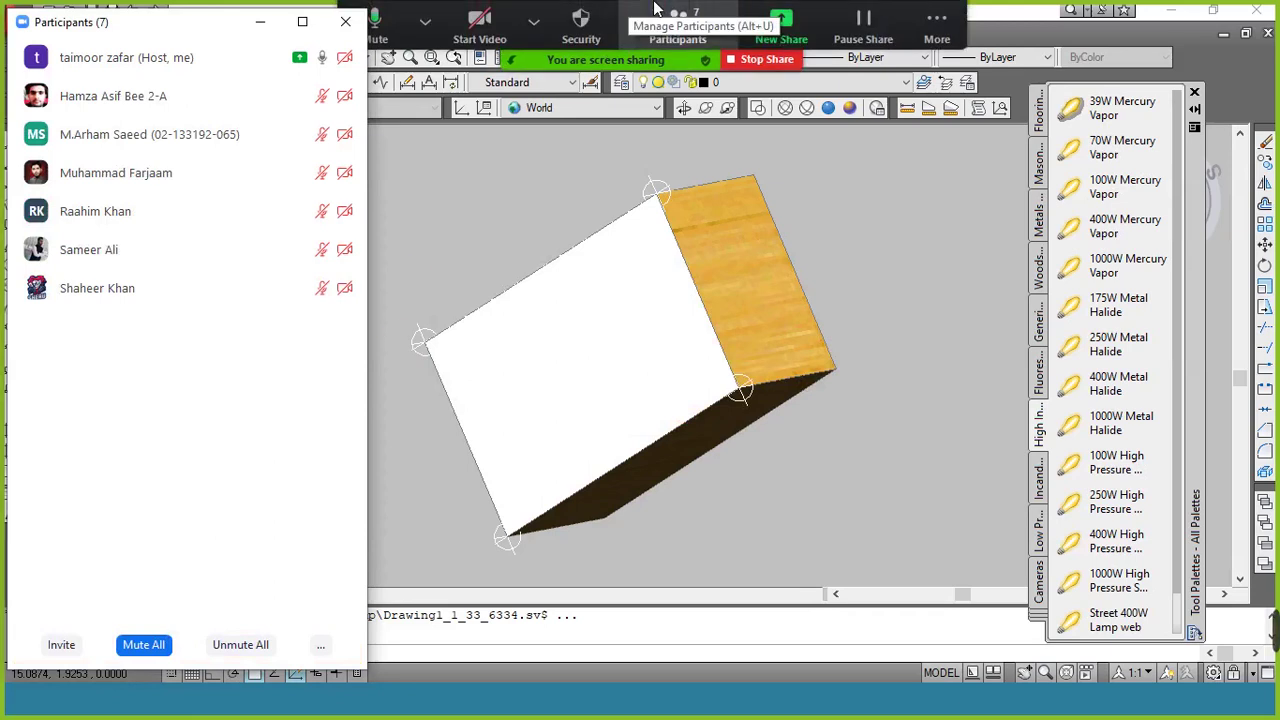
drag(187, 23, 173, 12)
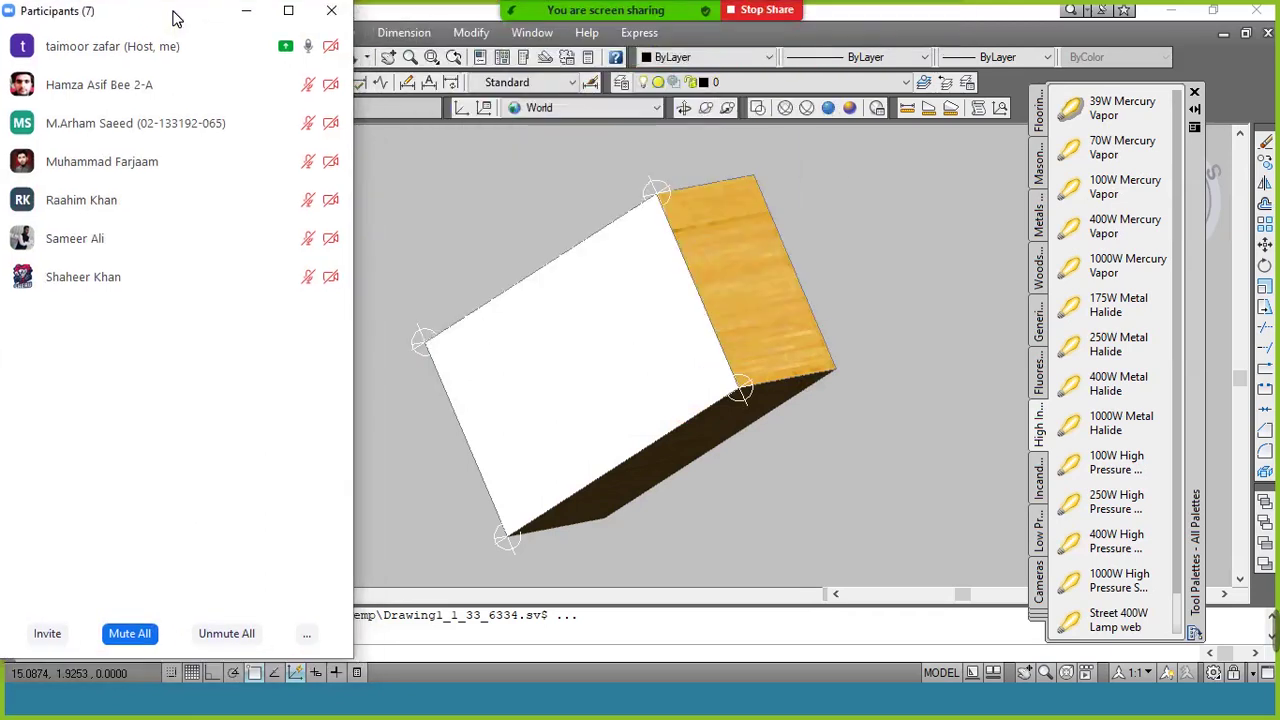
Mute the host's own microphone and turn it back on
mouse_move(226, 80)
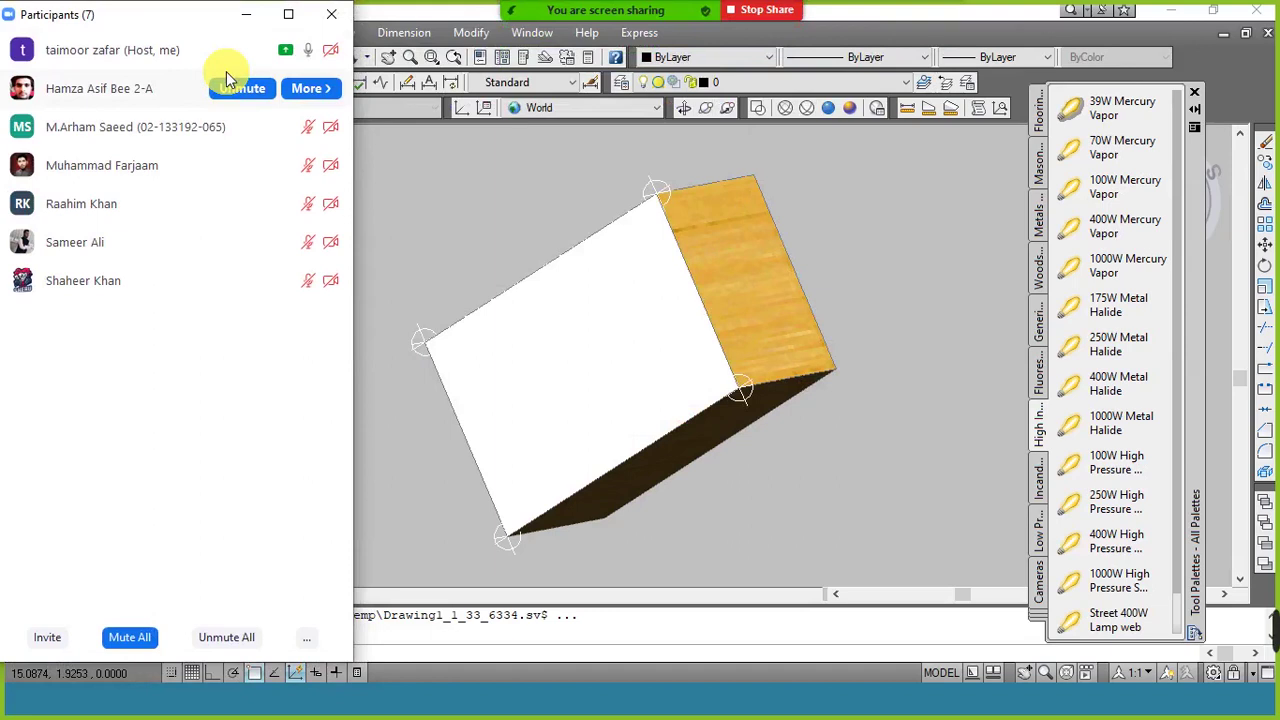
key(alt+a)
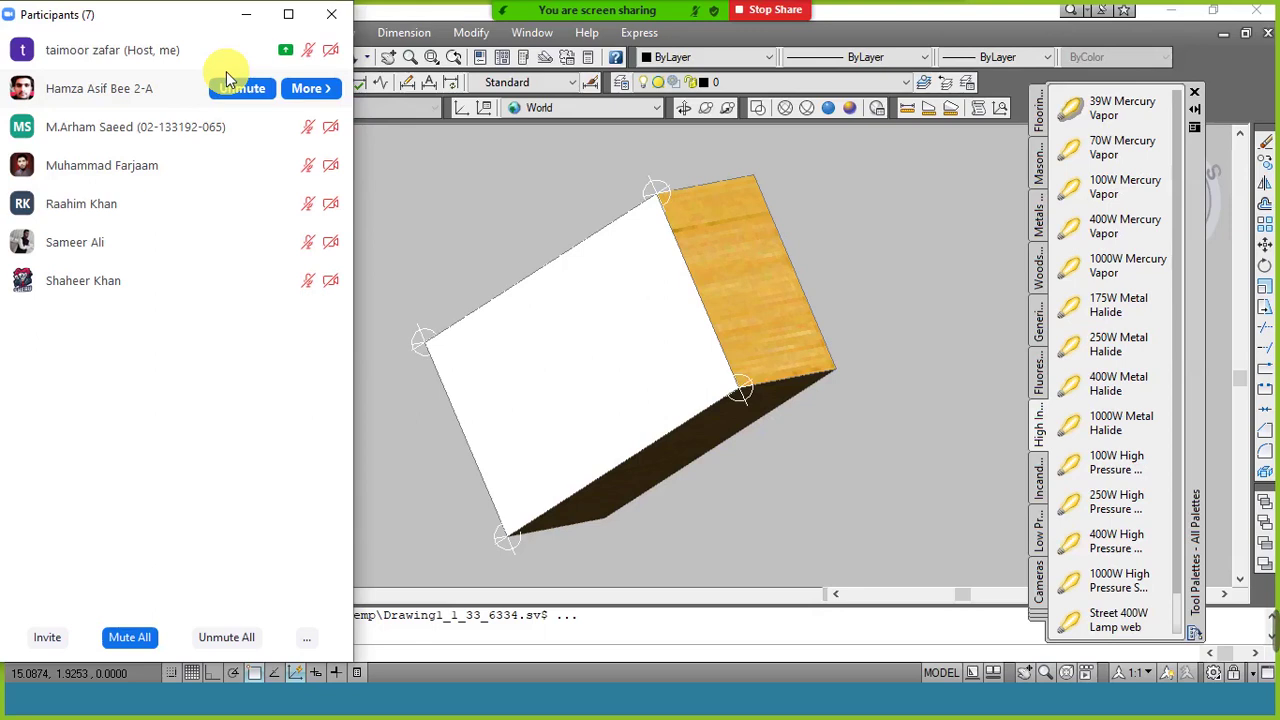
key(alt+a)
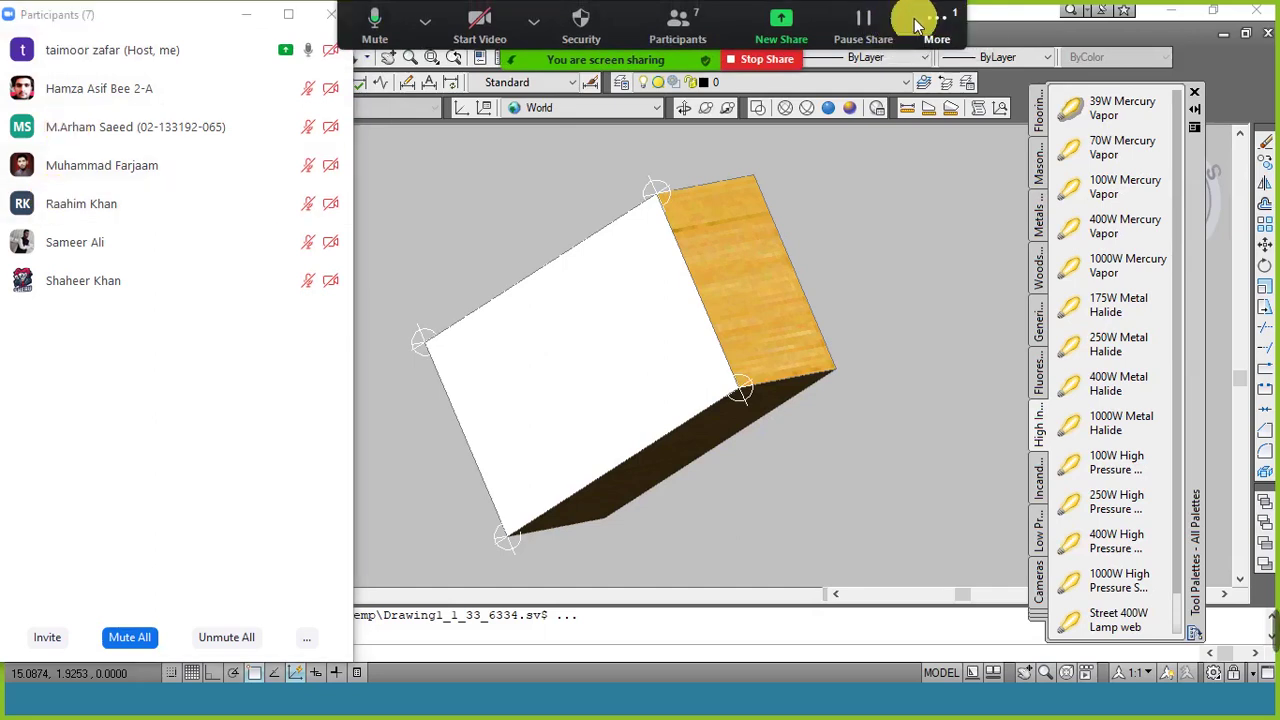
Read the private messages in the Zoom group chat, minimize the chat, and close AutoCAD's Tool Palettes
click(930, 24)
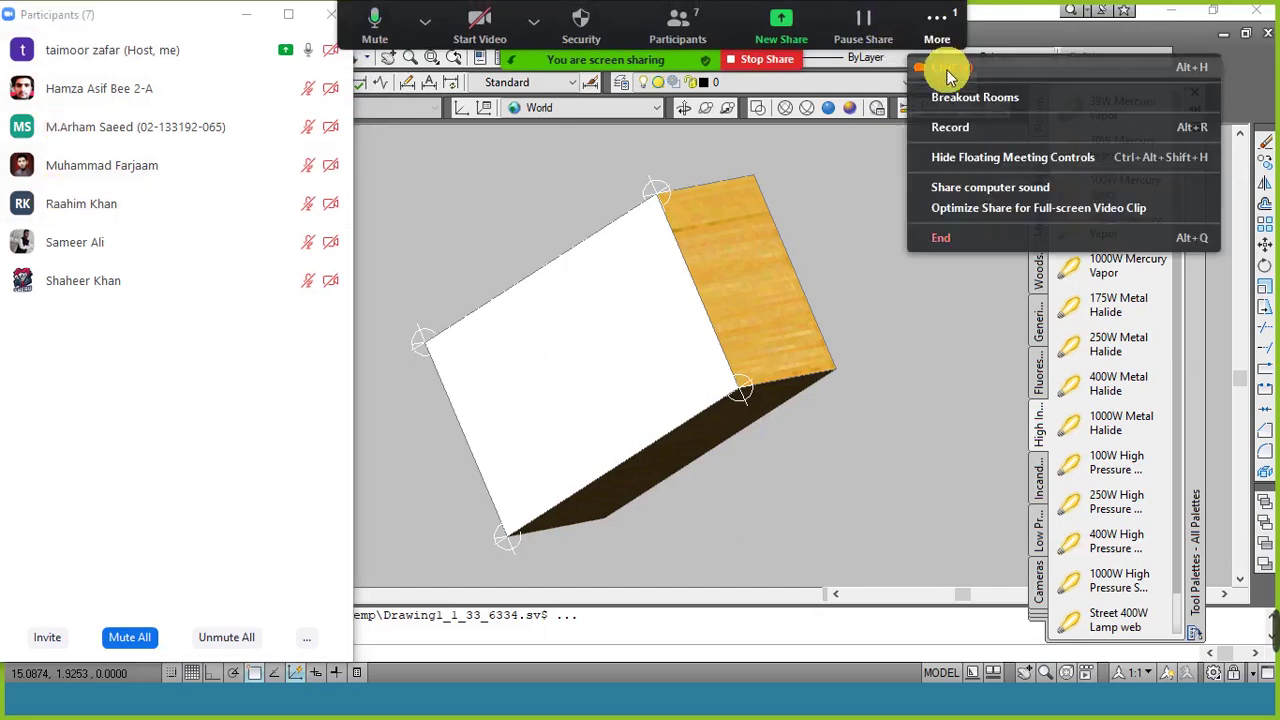
click(948, 72)
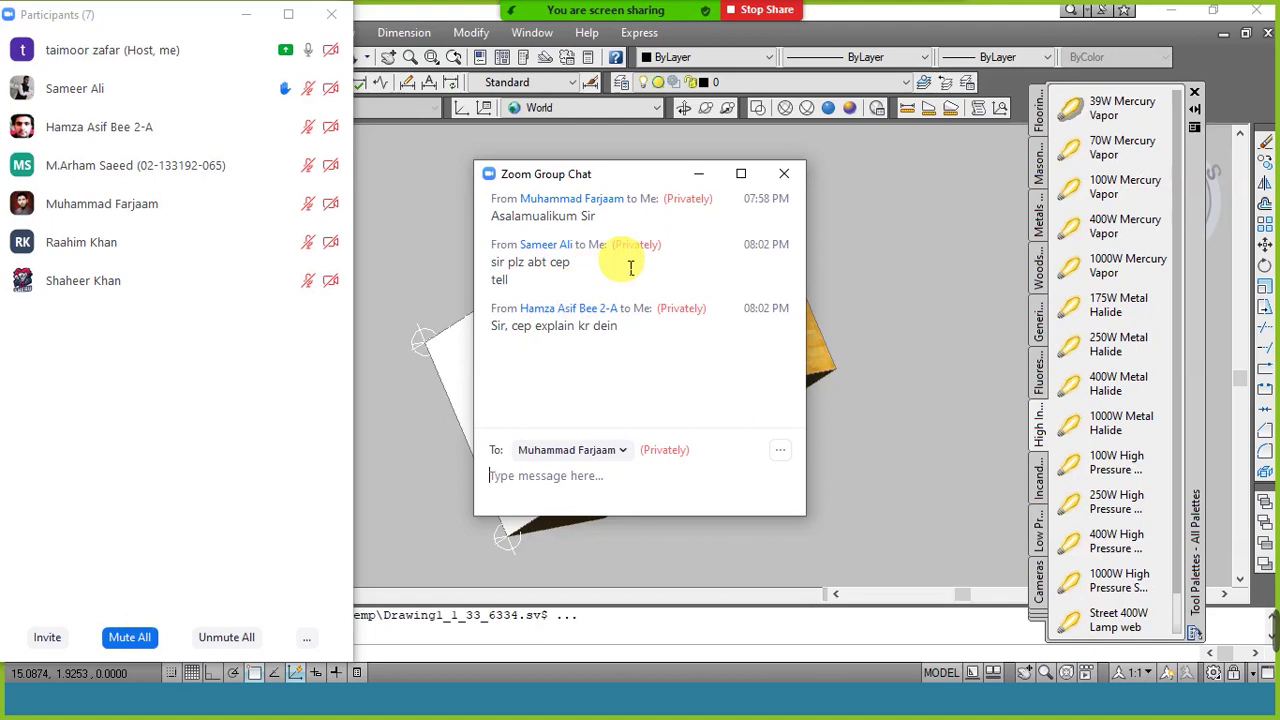
click(699, 174)
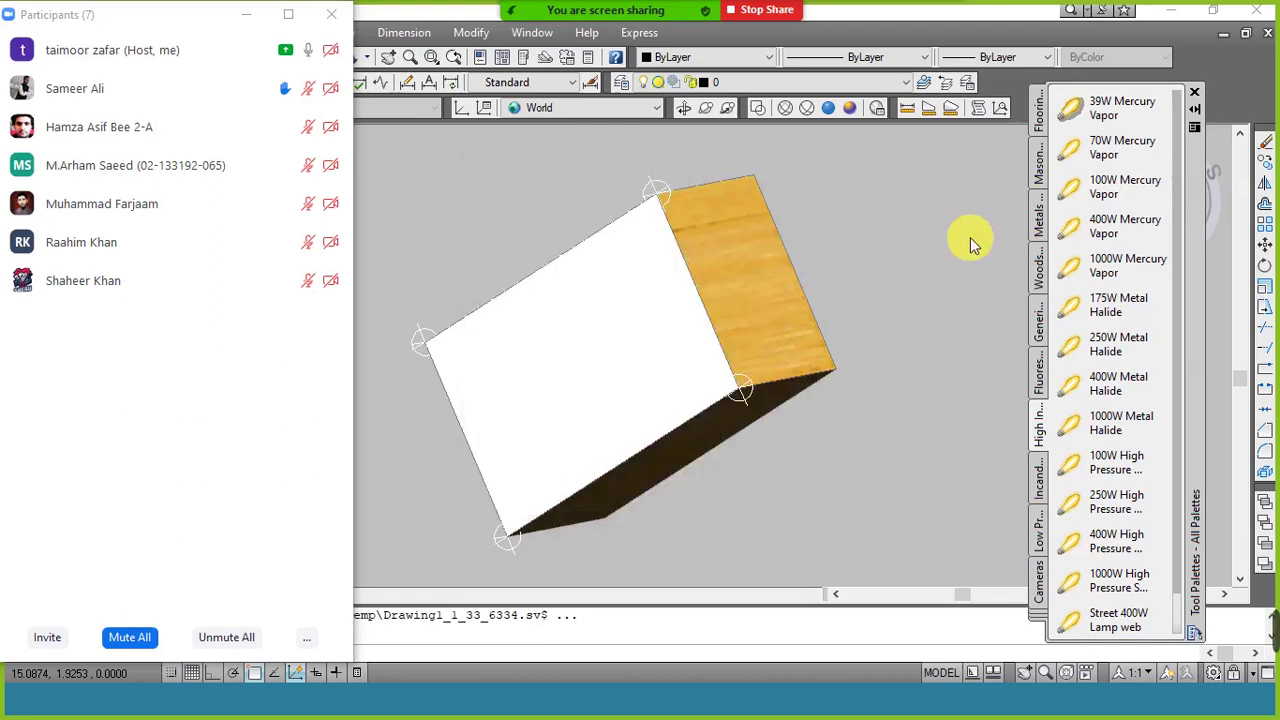
click(1195, 94)
Unmute the participant with the raised hand in the Zoom meeting and mute them again
mouse_move(148, 202)
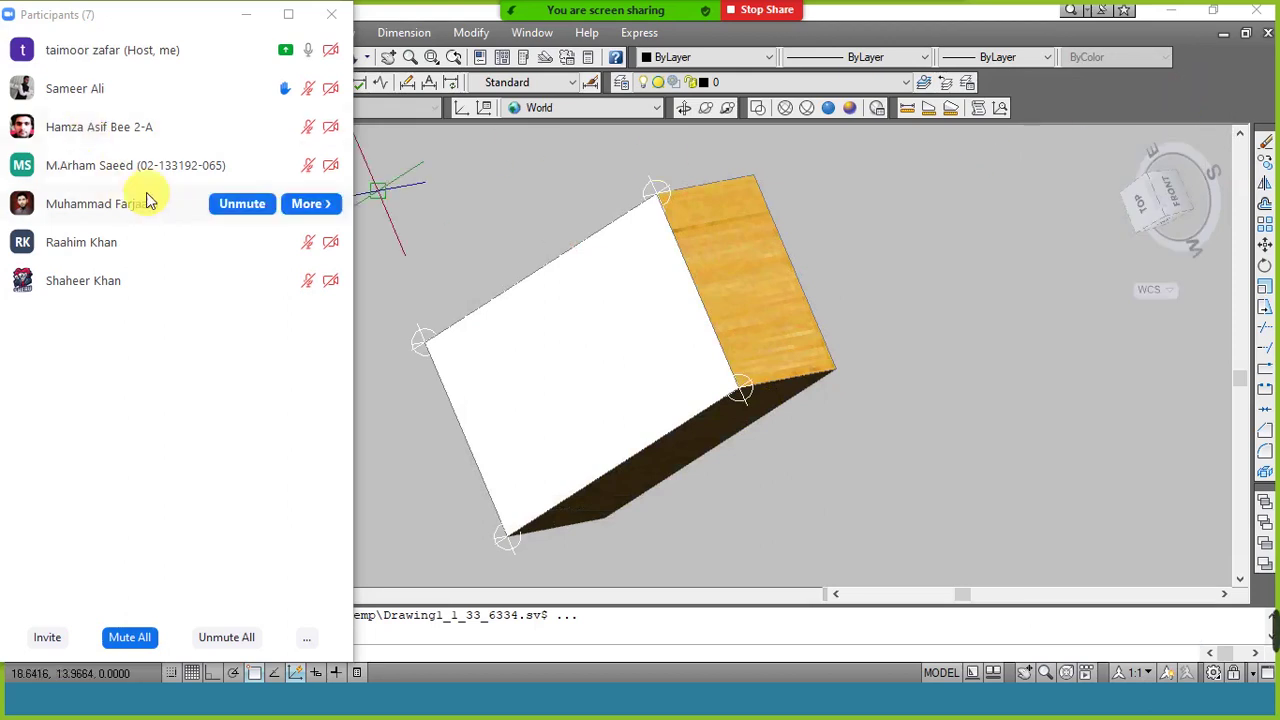
click(236, 88)
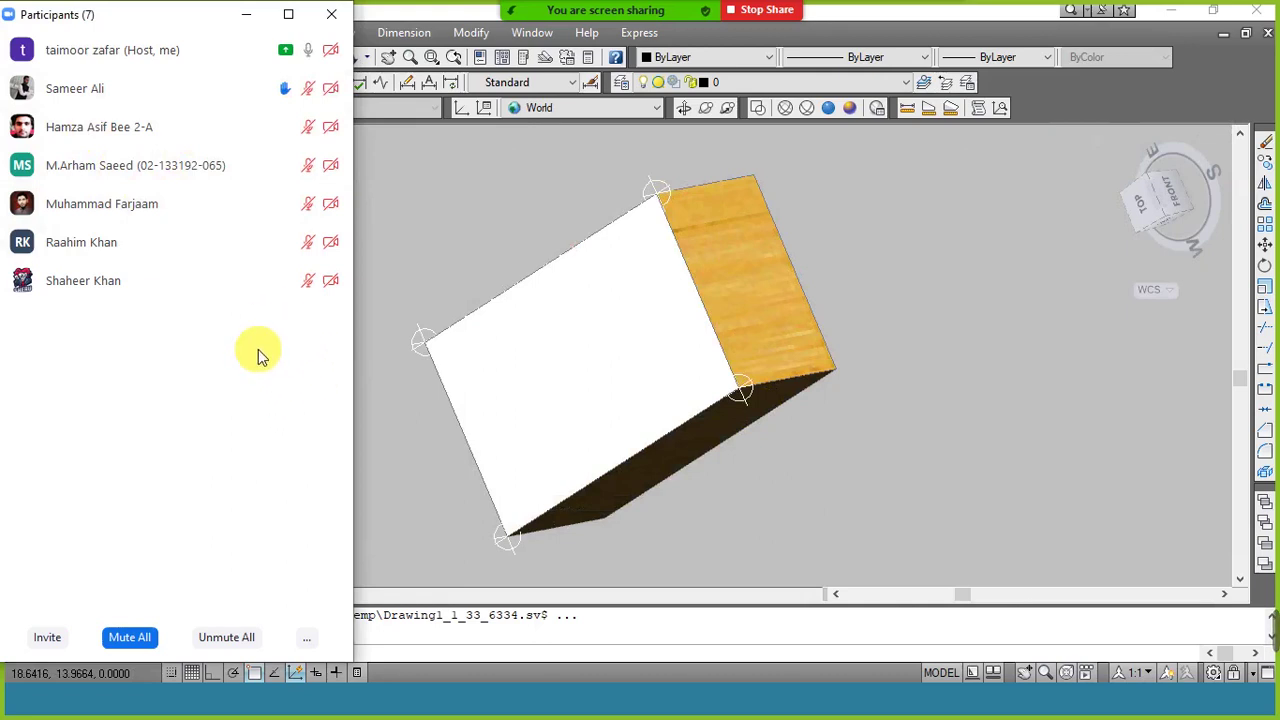
mouse_move(232, 112)
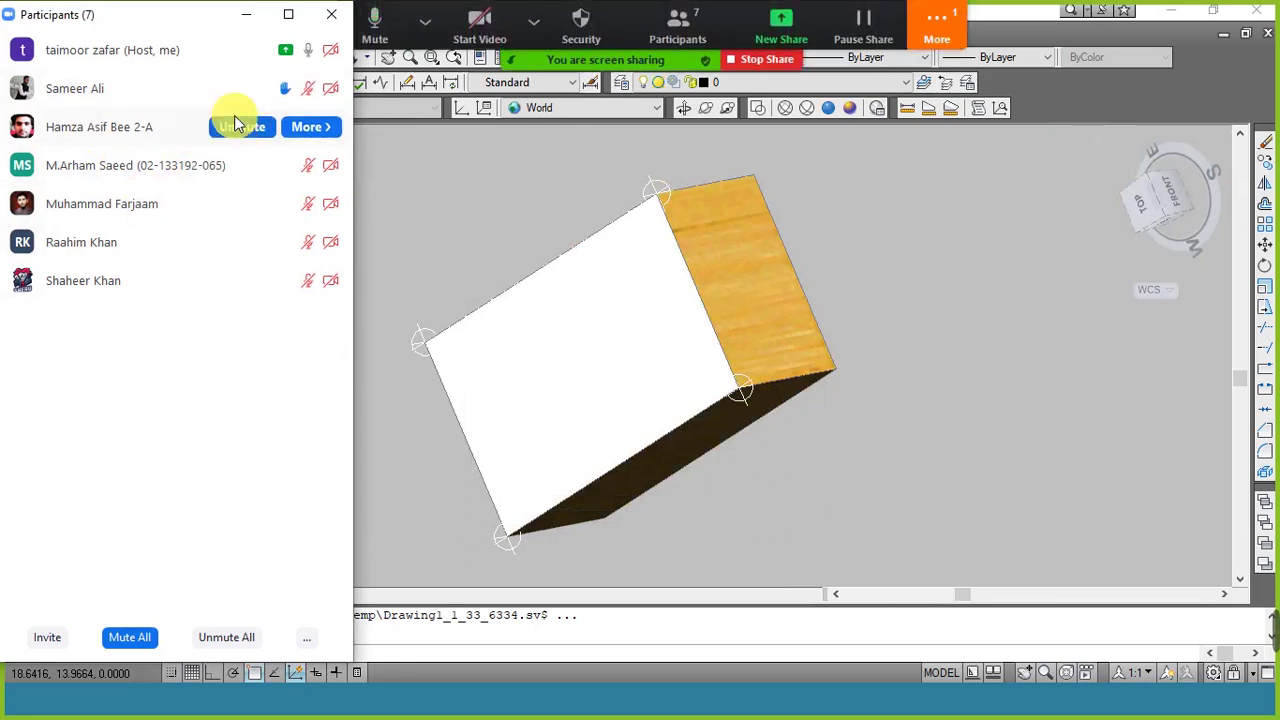
click(242, 89)
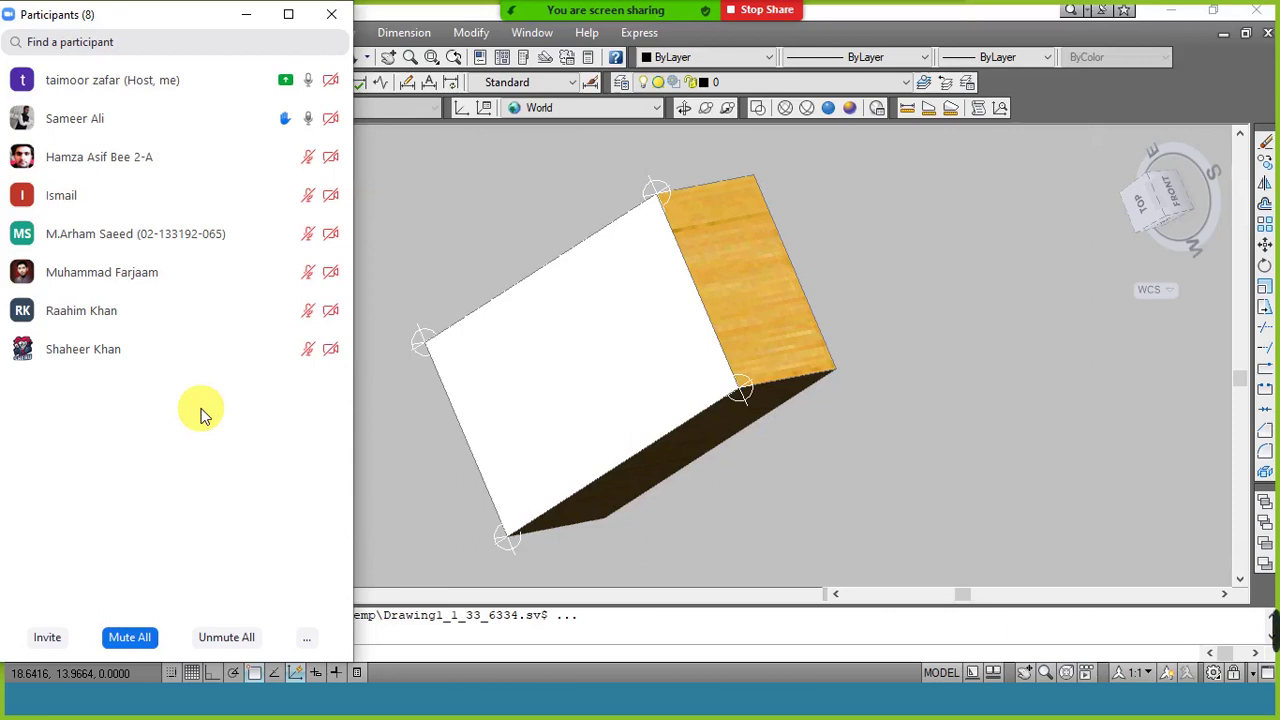
mouse_move(210, 125)
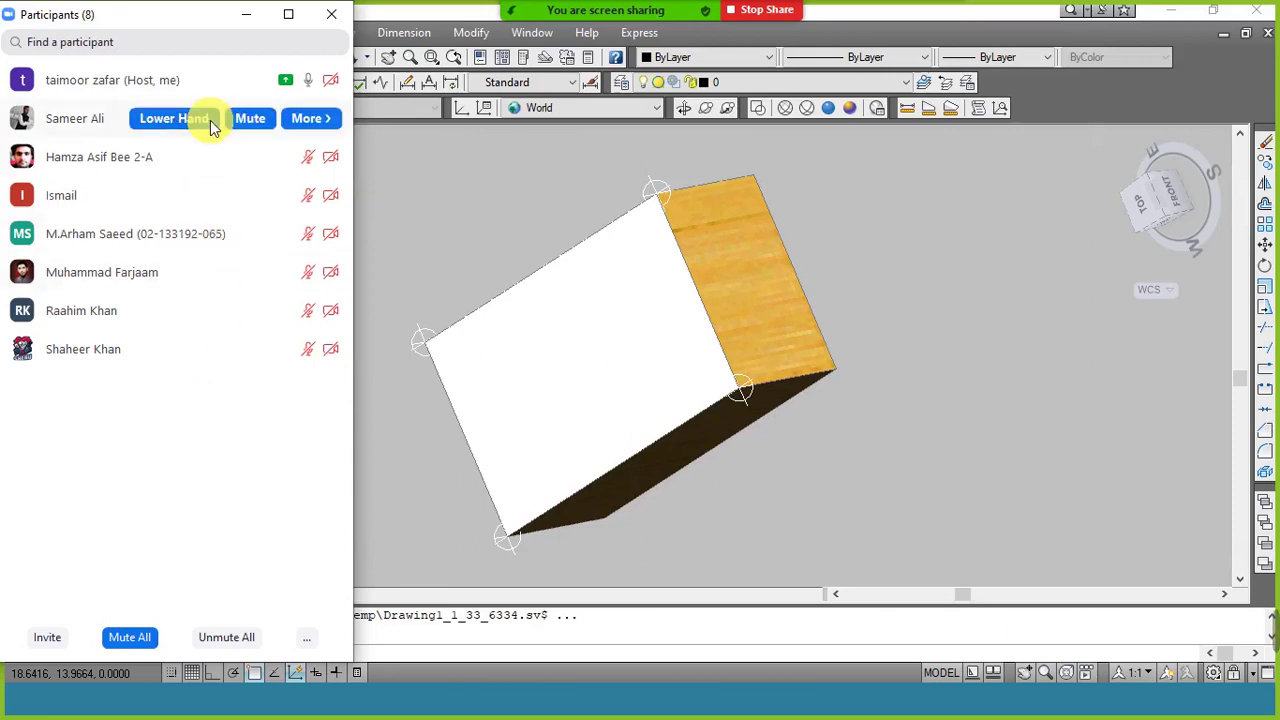
click(250, 117)
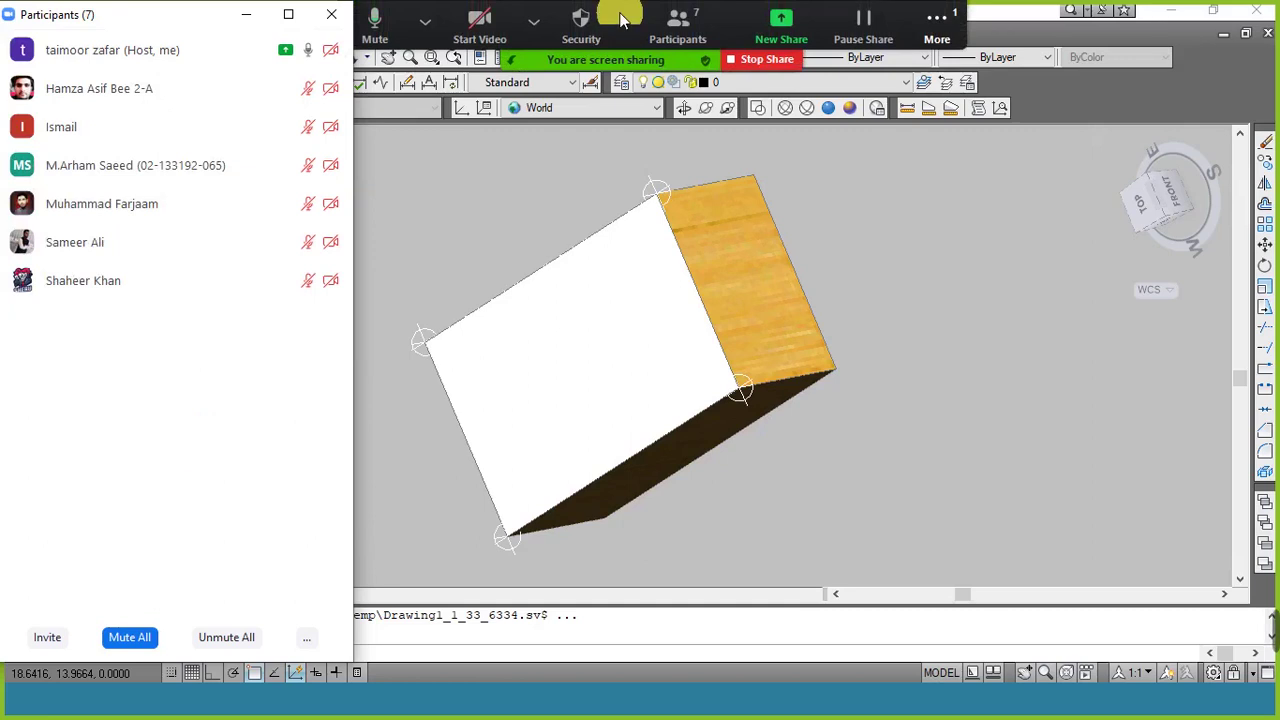
Read the new messages in the Zoom group chat and minimize the chat
click(935, 30)
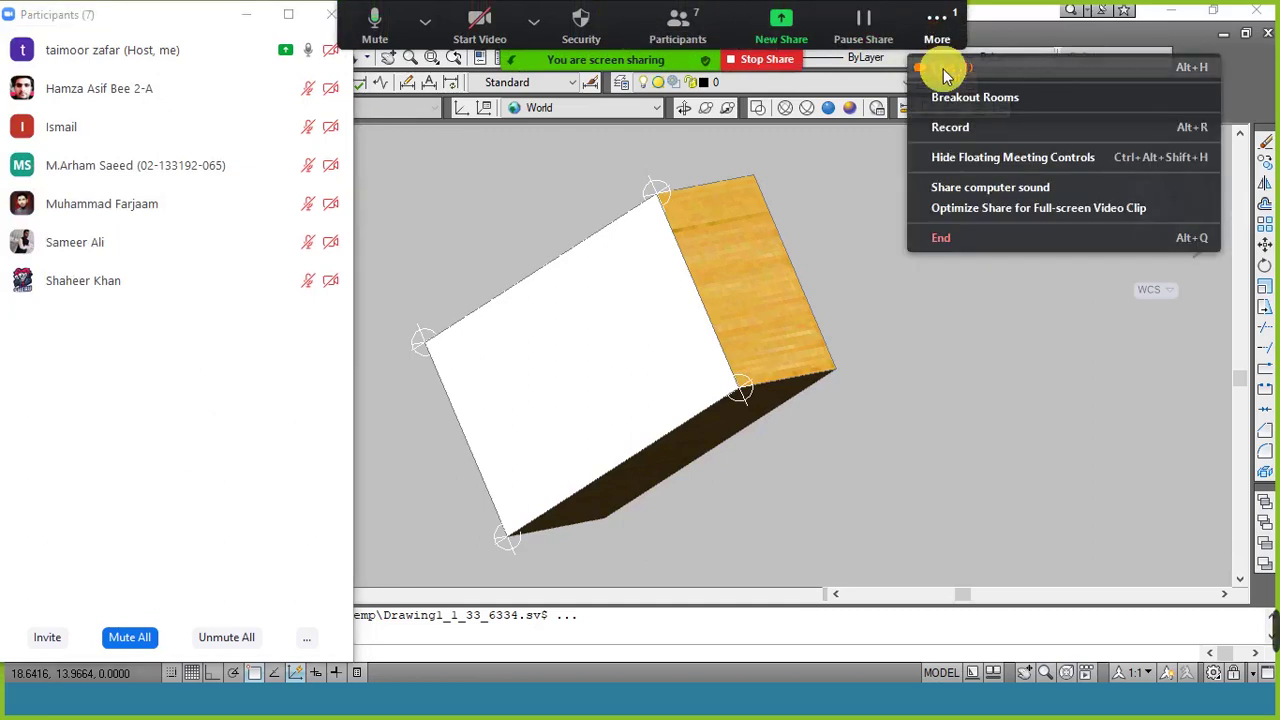
click(944, 67)
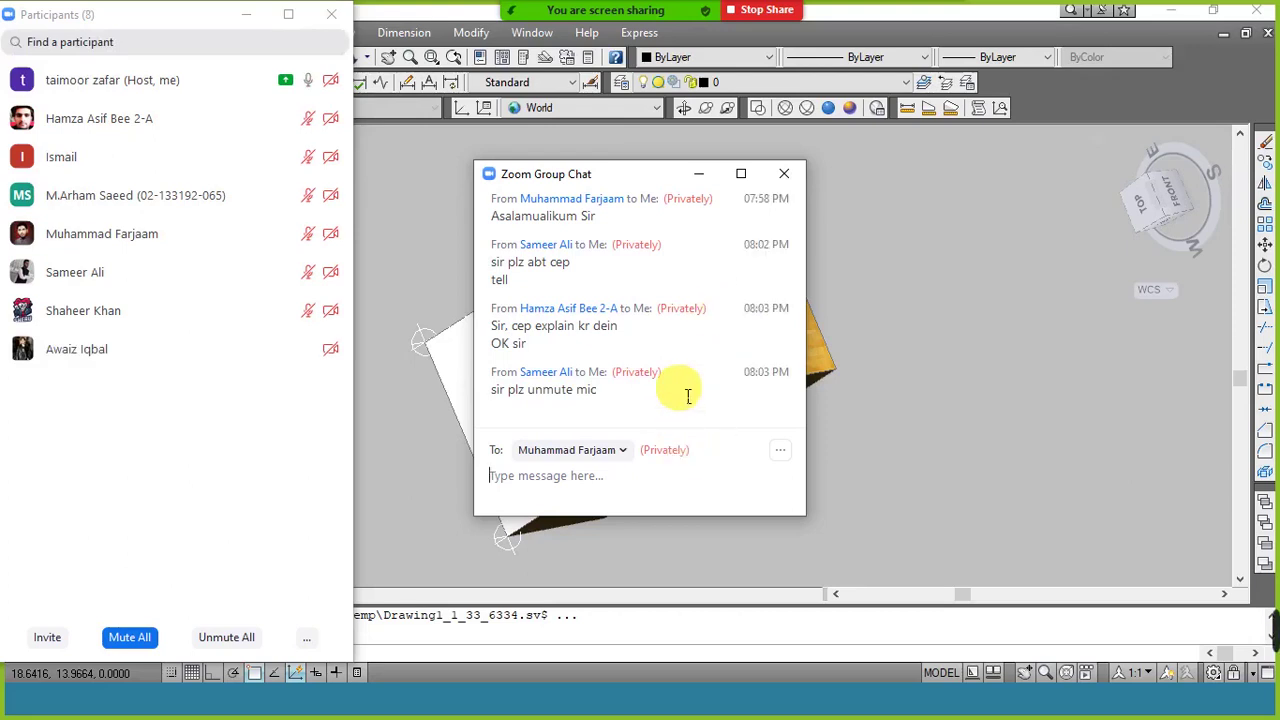
click(699, 181)
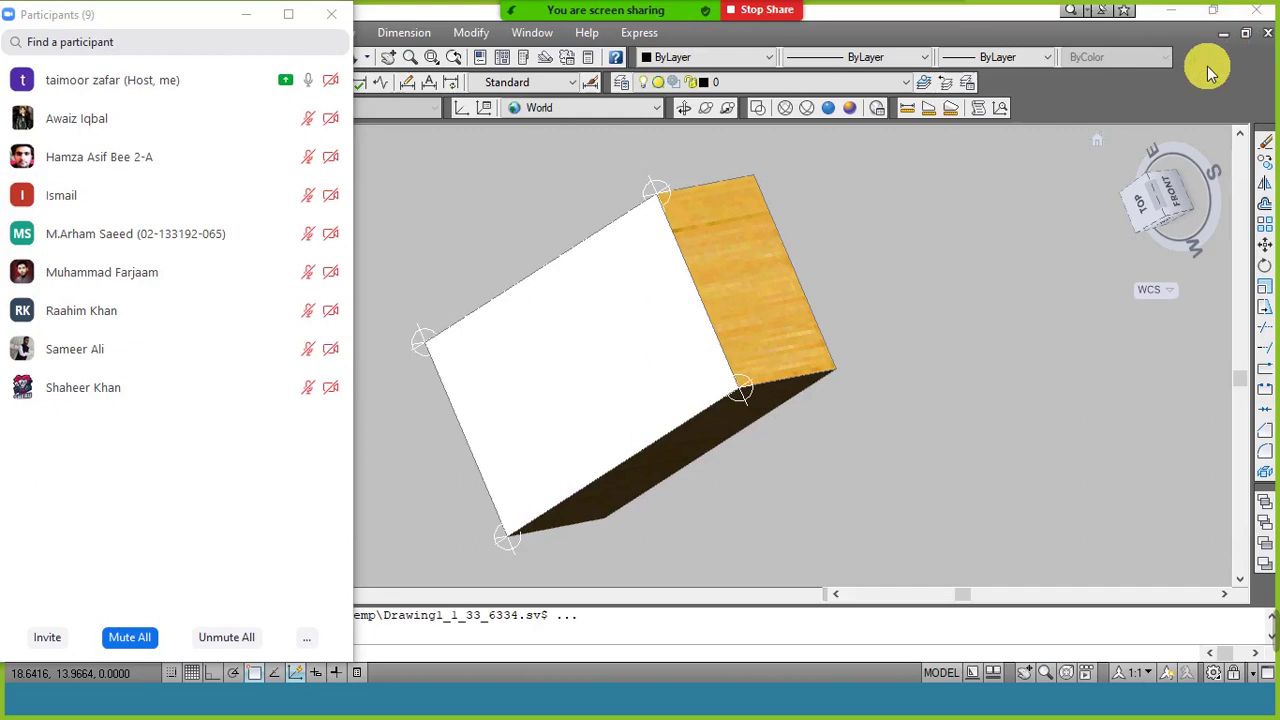
Minimize the textured box drawing, restore the blank second drawing, and move the Zoom Participants window out of the way
click(1221, 35)
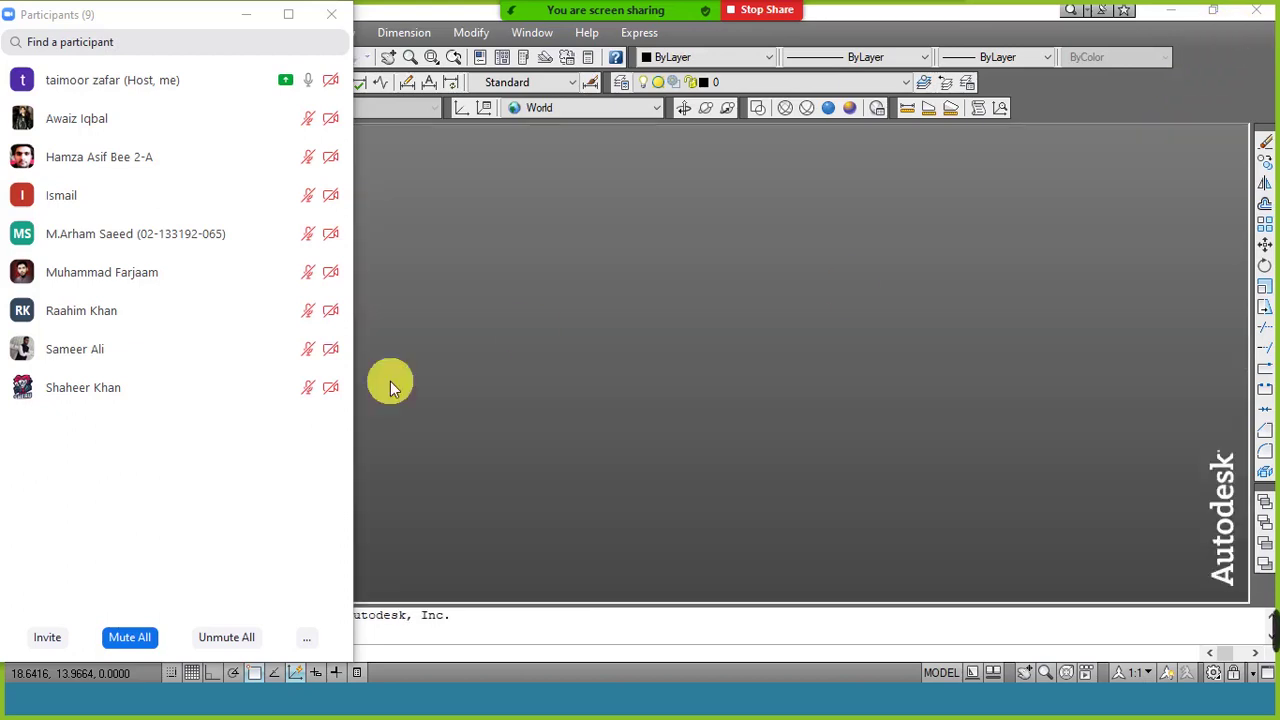
drag(189, 30, 626, 142)
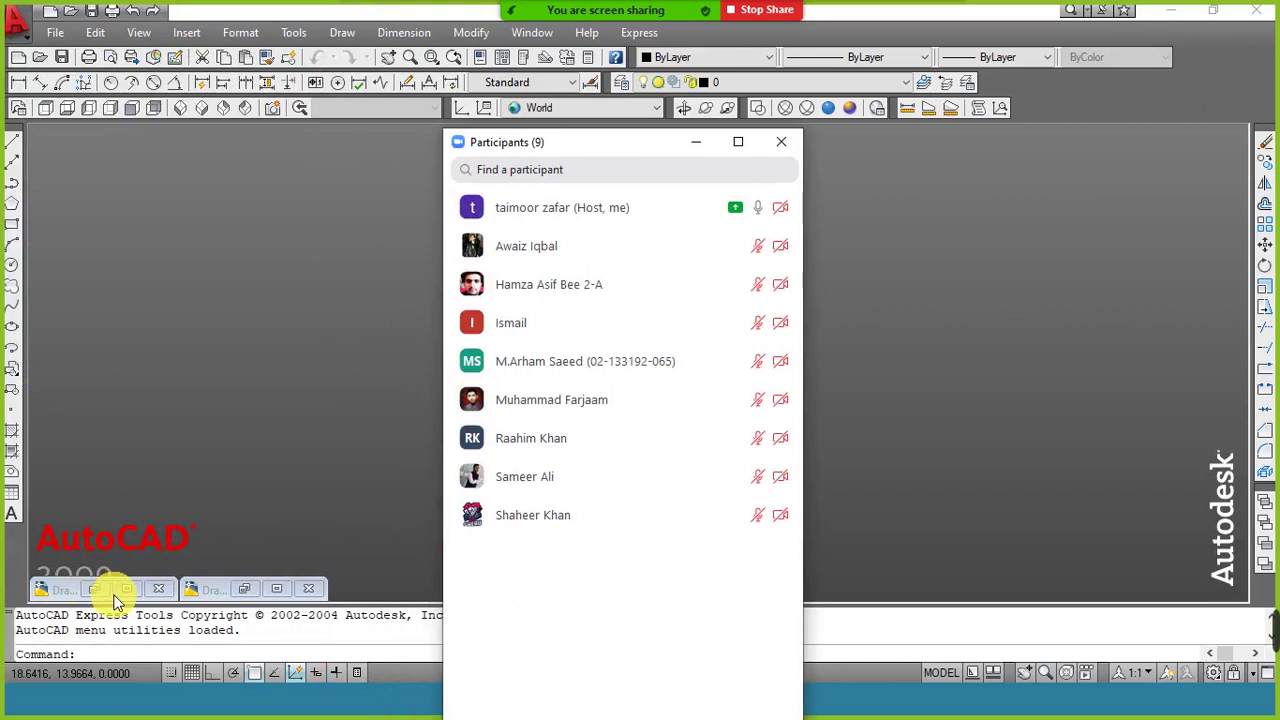
click(245, 590)
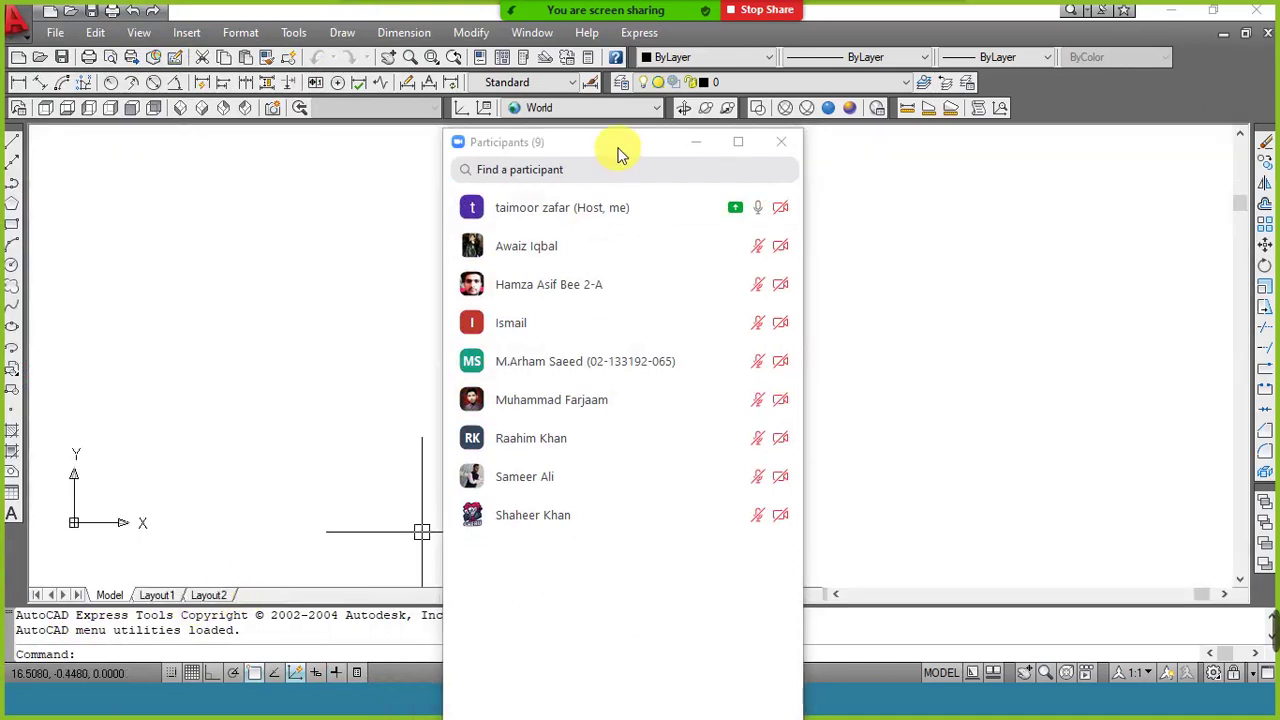
mouse_move(600, 150)
mouse_down()
mouse_move(302, 164)
mouse_move(200, 80)
mouse_move(203, 60)
mouse_move(178, 32)
mouse_up()
mouse_move(1256, 662)
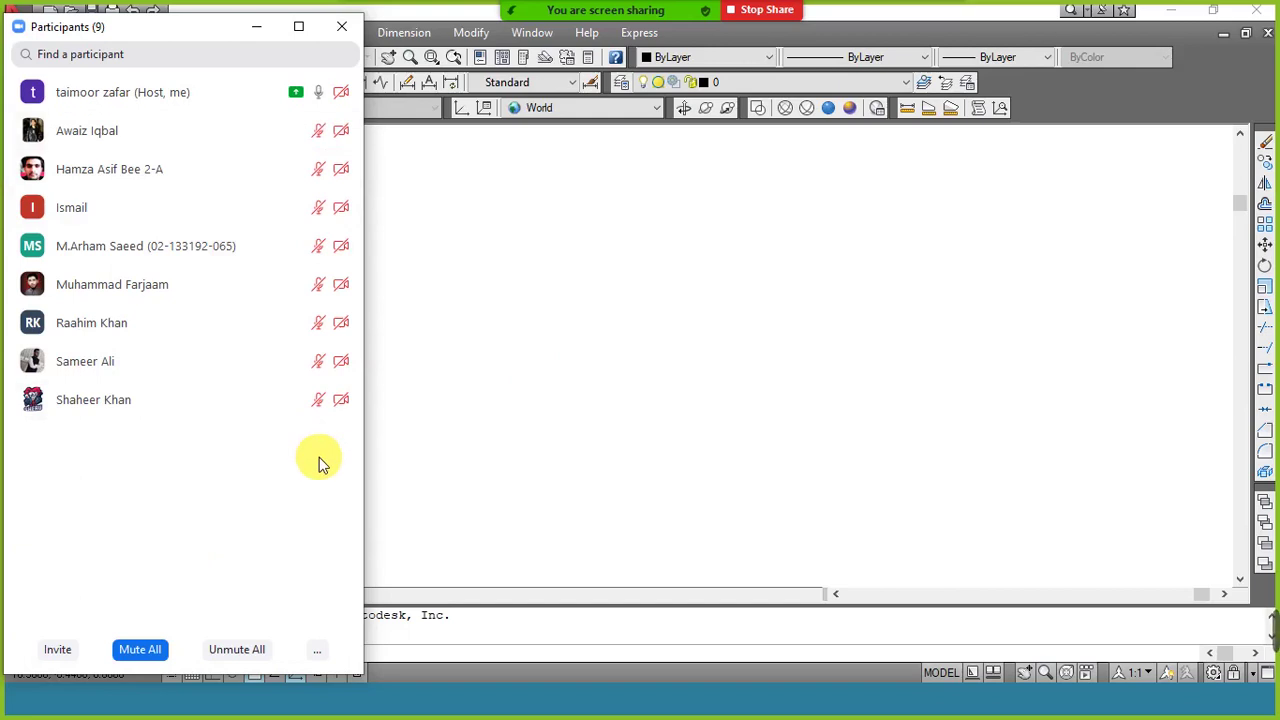
Try to unmute the first participant listed below the host in the Zoom meeting
mouse_move(216, 122)
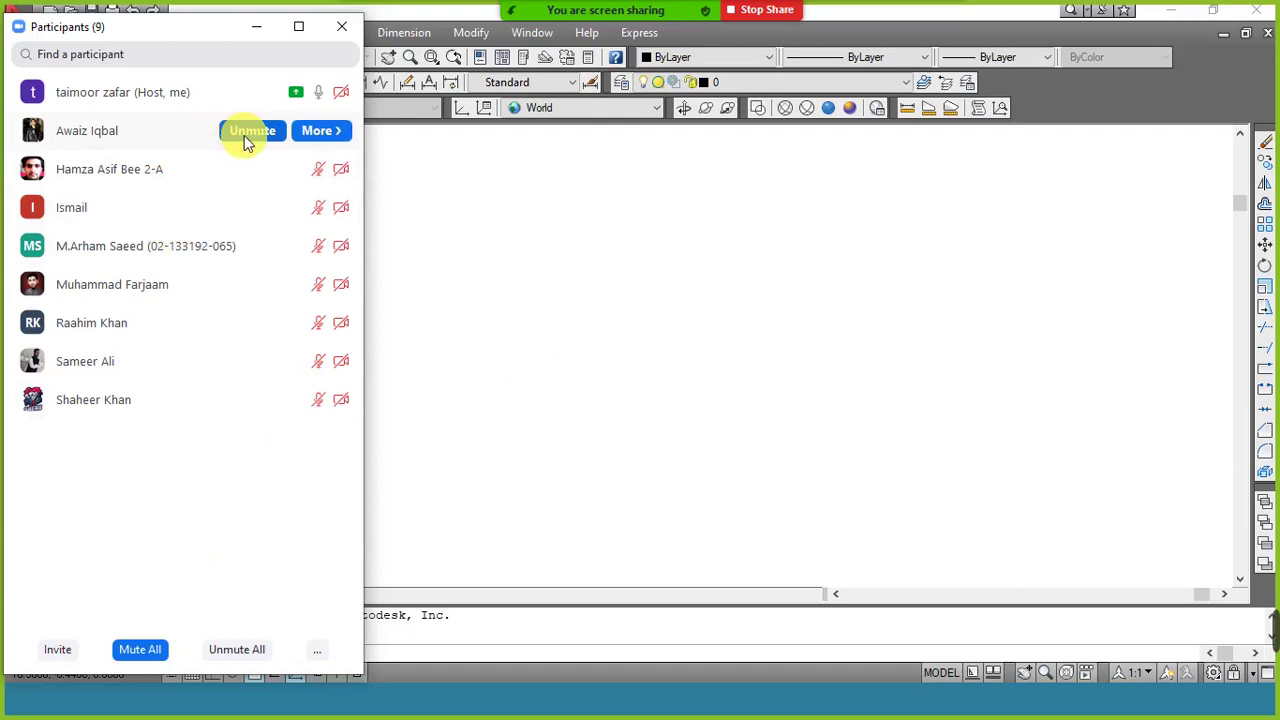
click(247, 139)
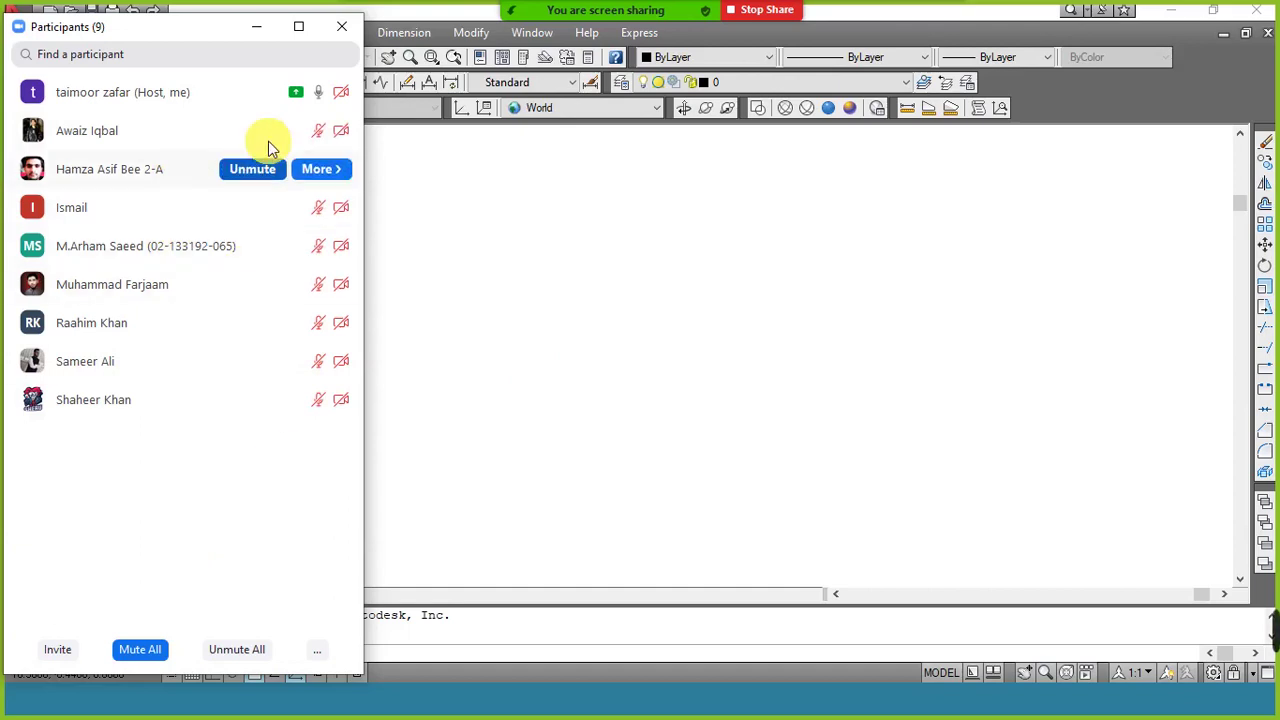
mouse_move(270, 135)
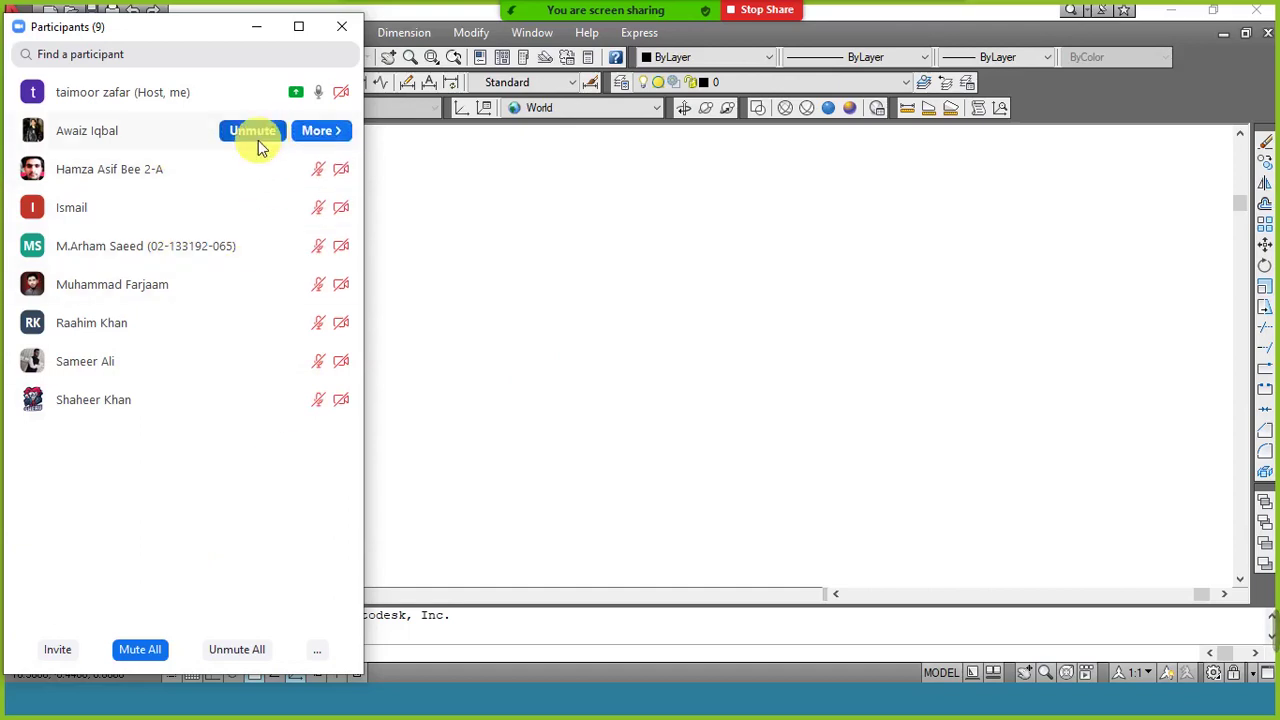
mouse_move(288, 340)
click(251, 139)
click(251, 139)
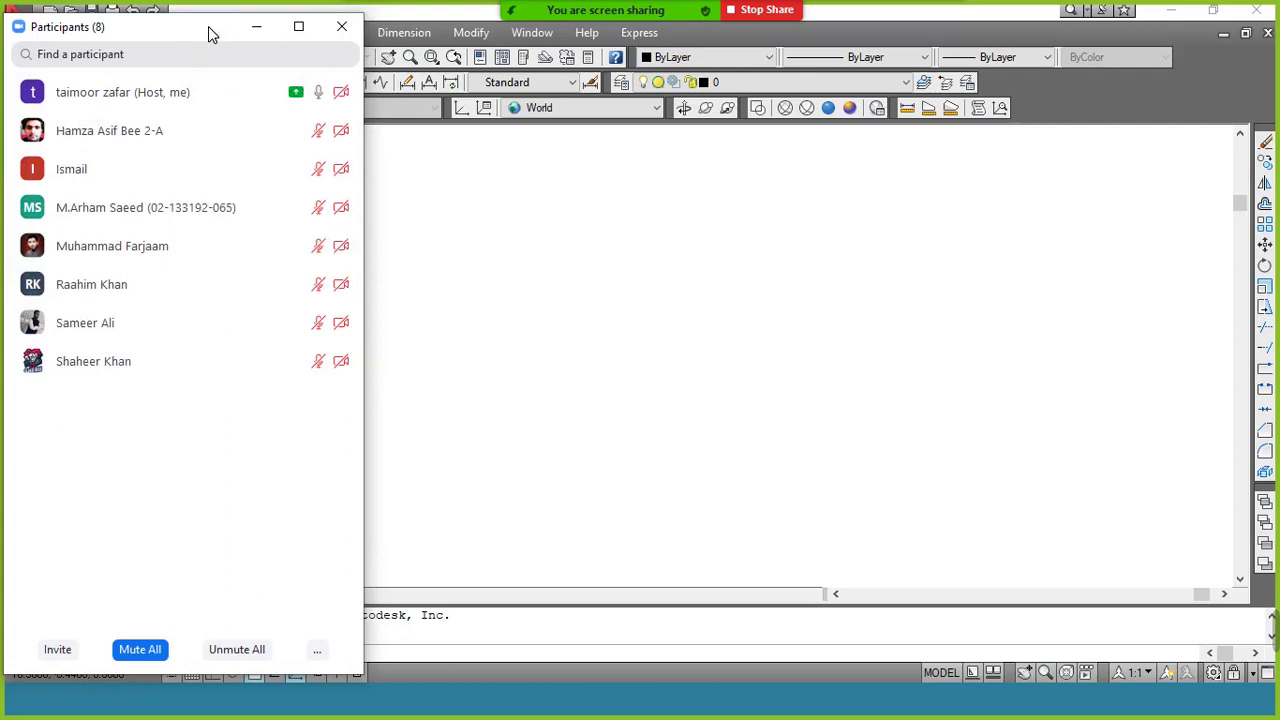
Close the Zoom Participants window to uncover the blank drawing
mouse_move(209, 34)
mouse_down()
mouse_move(229, 37)
mouse_move(212, 25)
mouse_up()
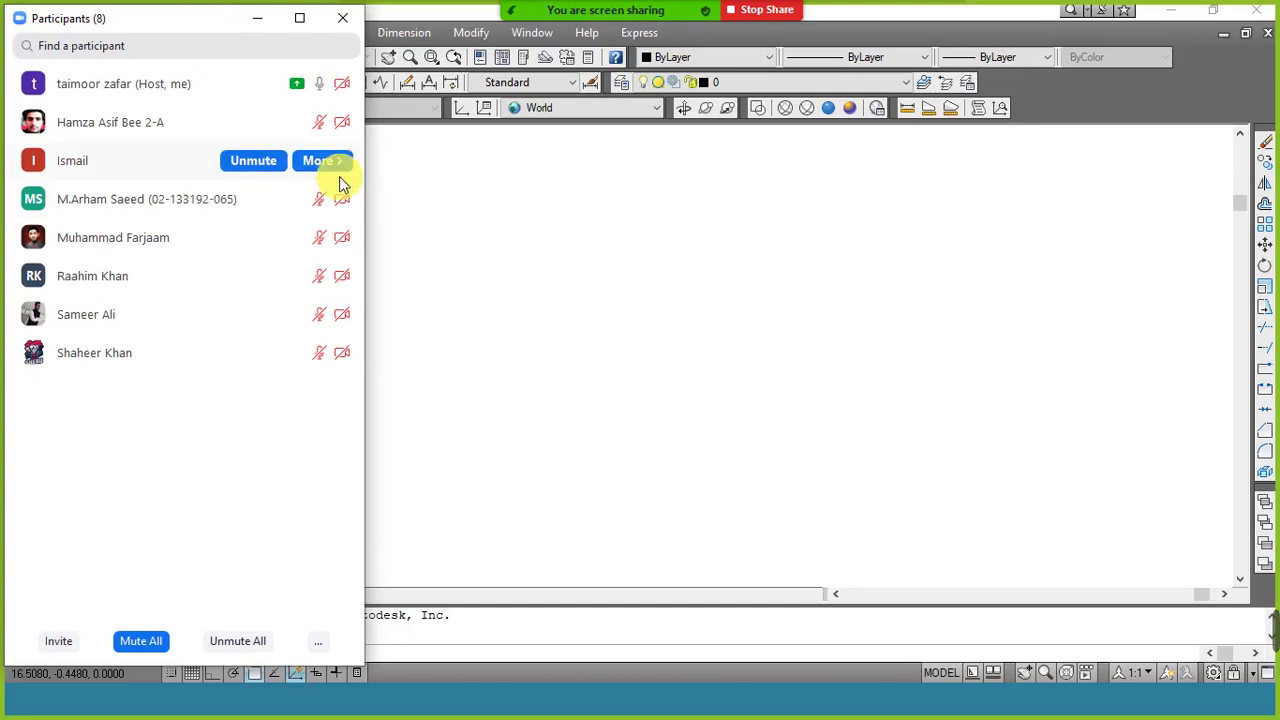
mouse_move(1273, 628)
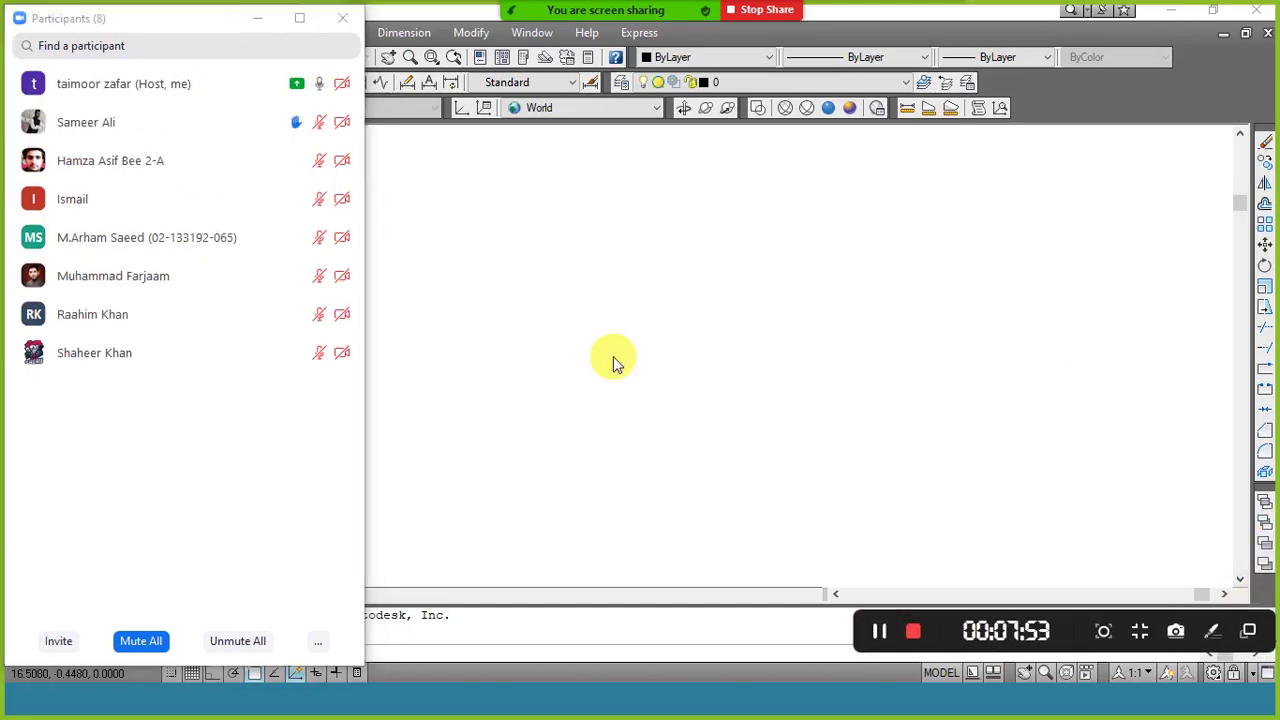
click(341, 20)
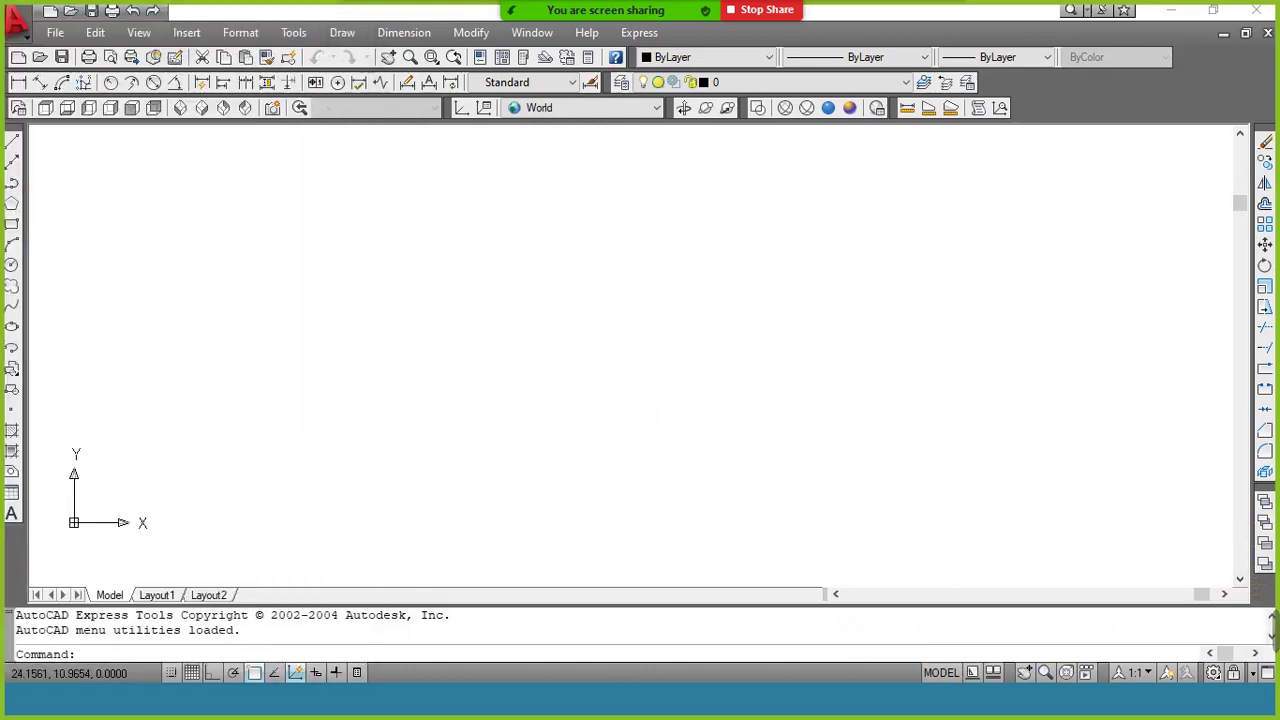
Switch to Nitro Pro and review the table of solid editing commands in the Week-14 notes
key(alt+Tab)
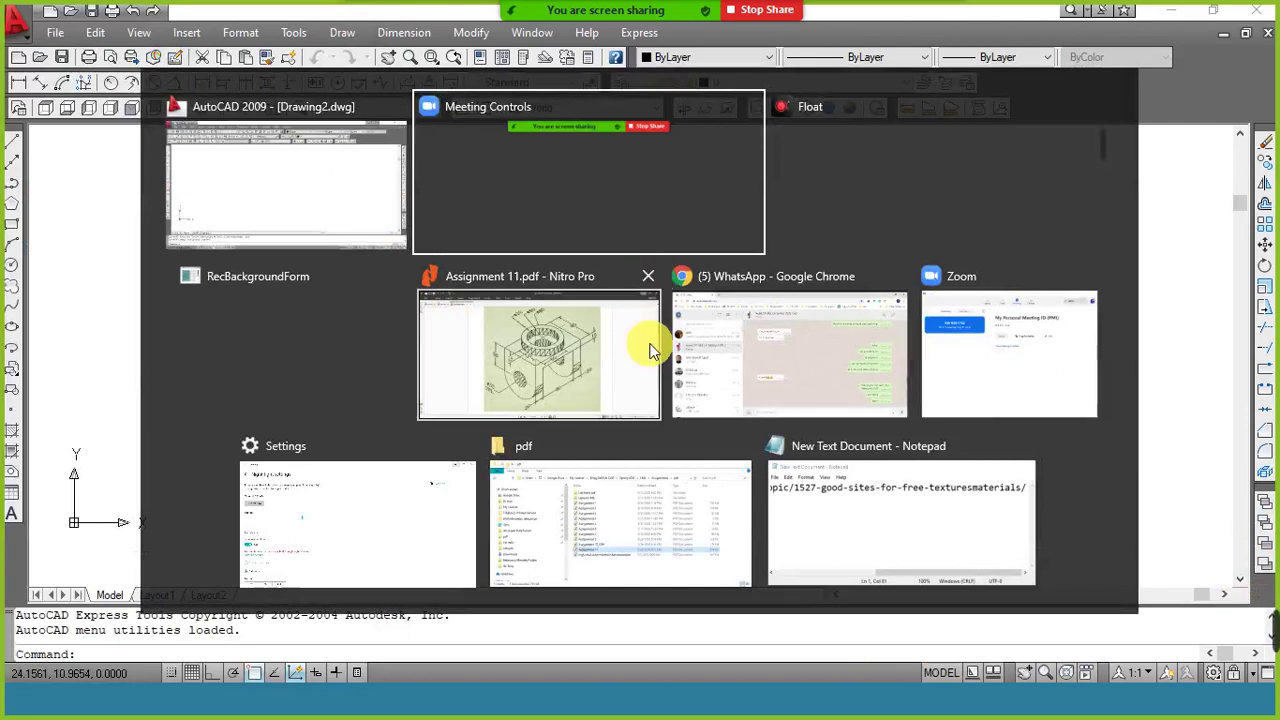
click(596, 349)
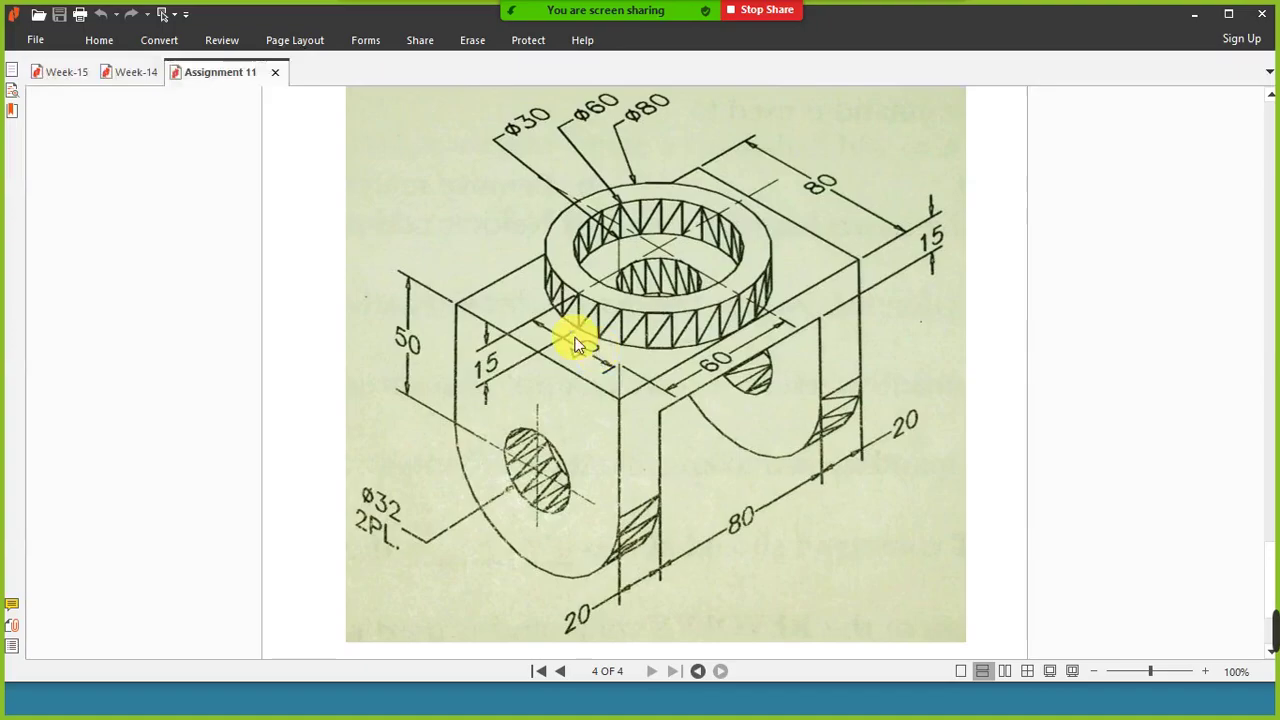
click(134, 73)
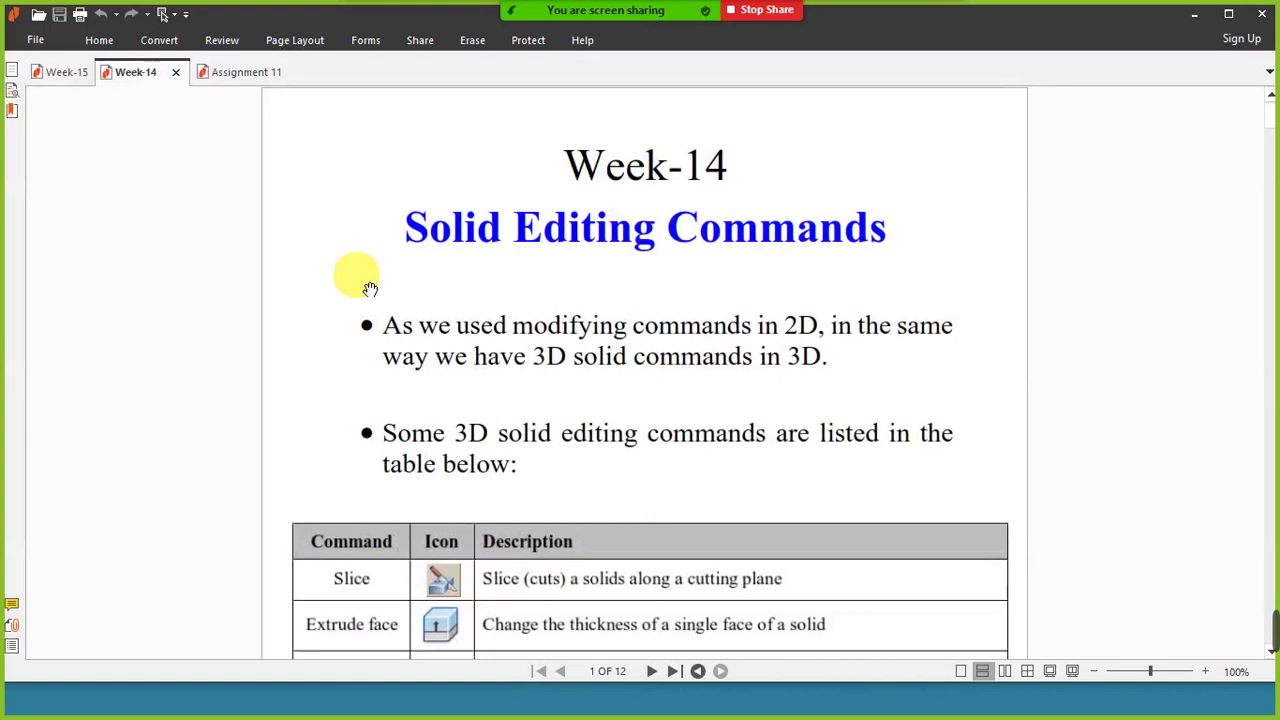
scroll(368, 288, down, 2)
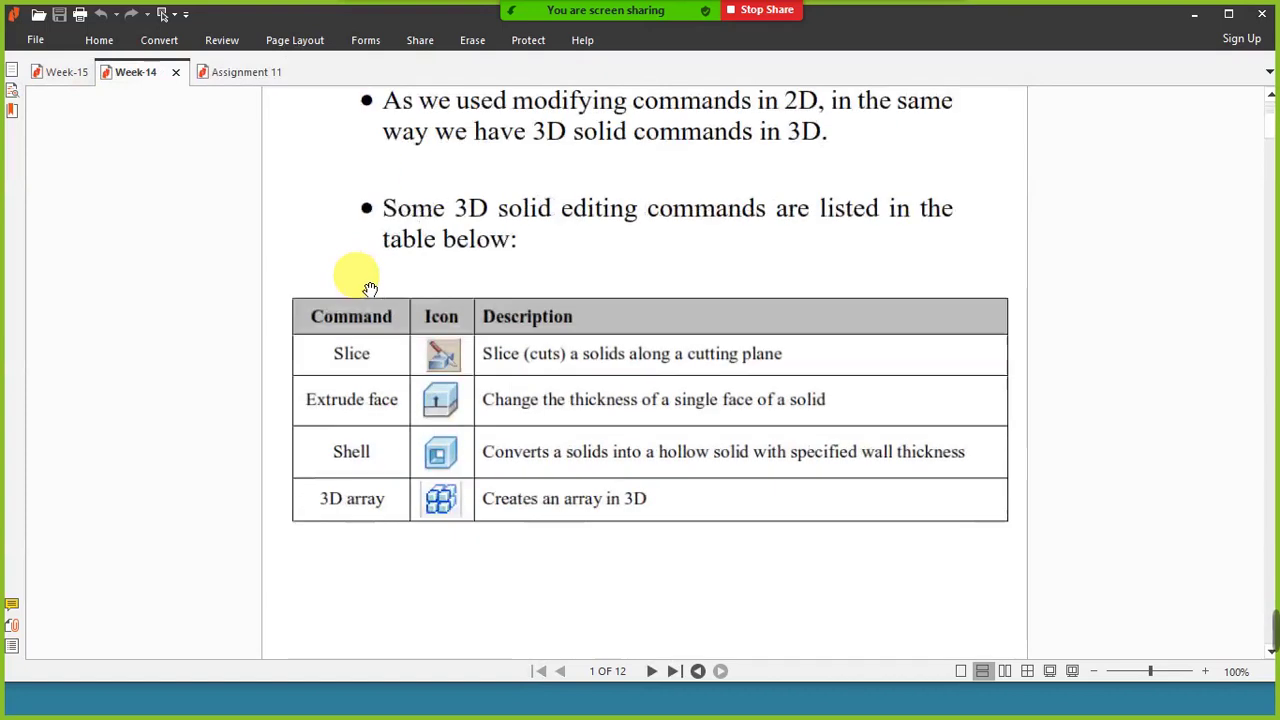
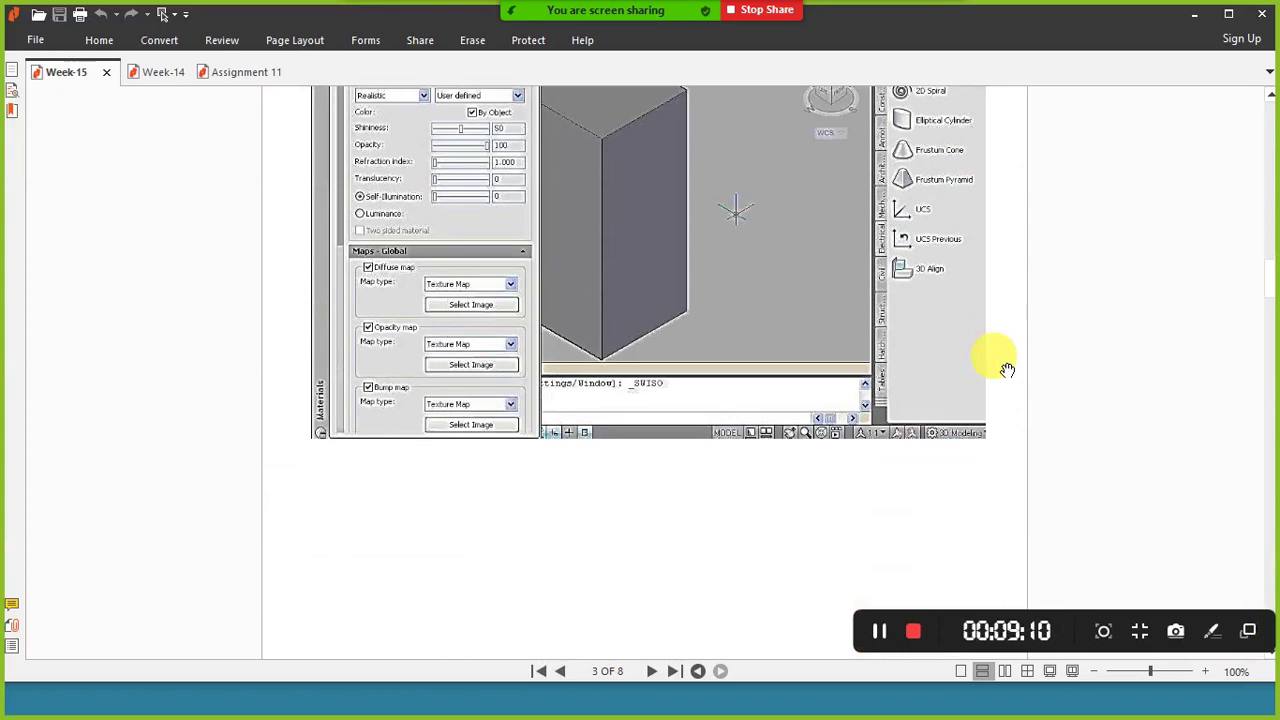
Go through the Week-15 notes from texture selection to the house's rendered model and top 2D view
scroll(1007, 370, down, 10)
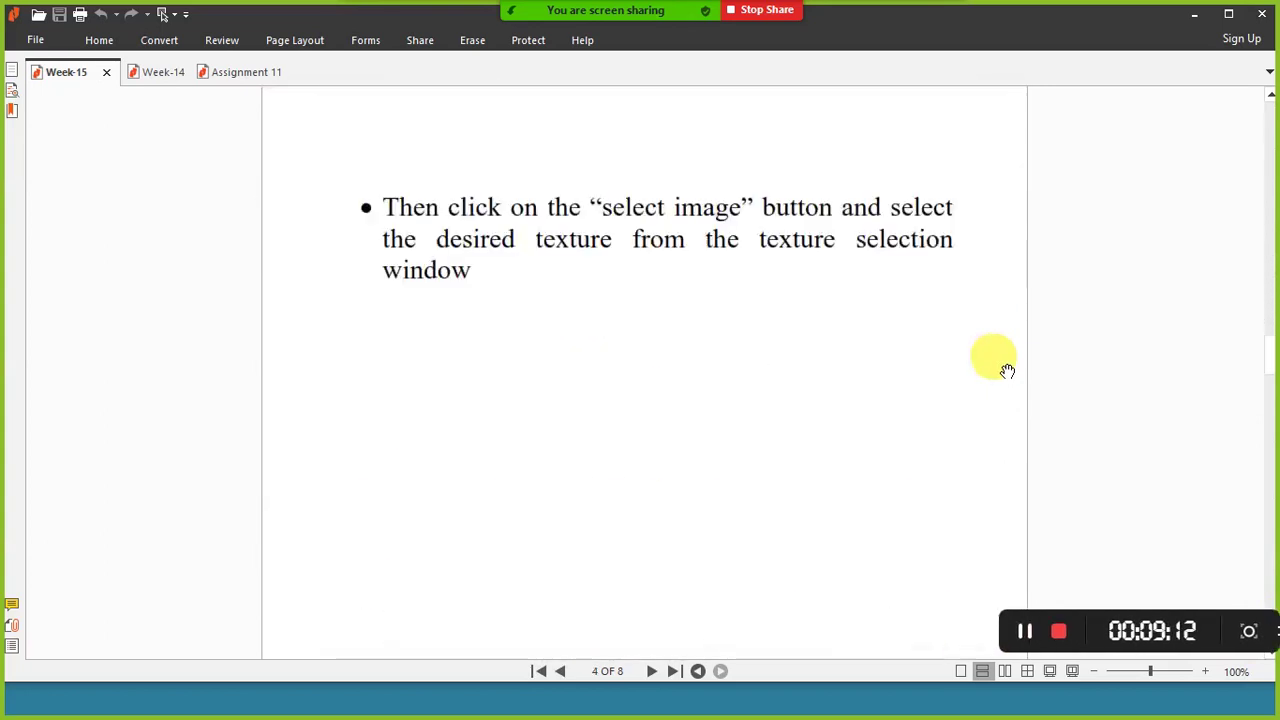
scroll(1007, 370, down, 10)
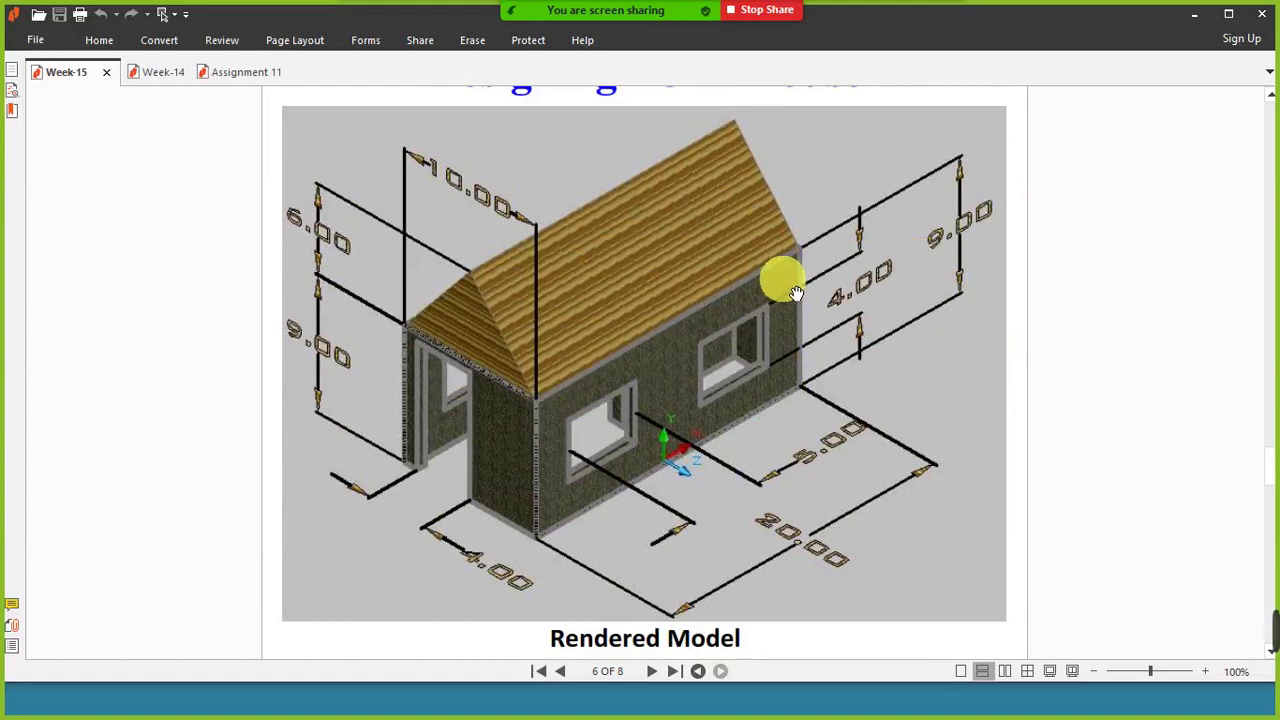
scroll(1006, 430, down, 3)
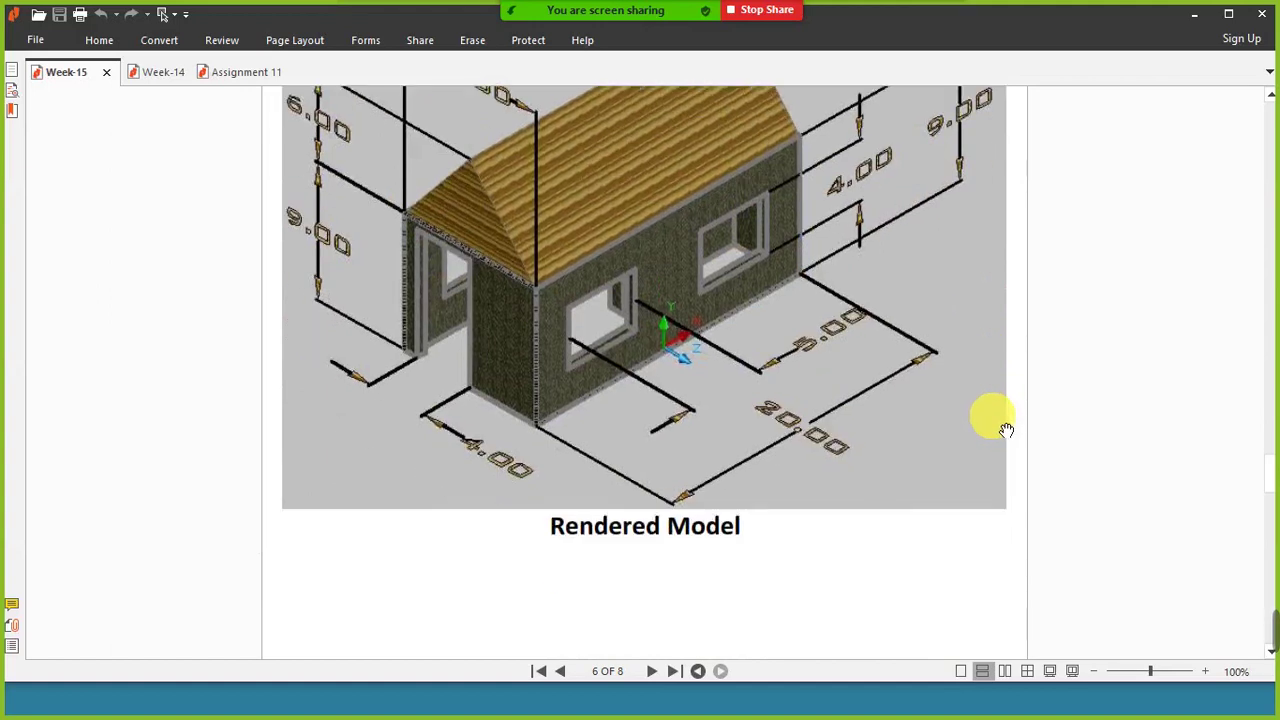
scroll(1006, 430, up, 5)
scroll(1006, 430, down, 20)
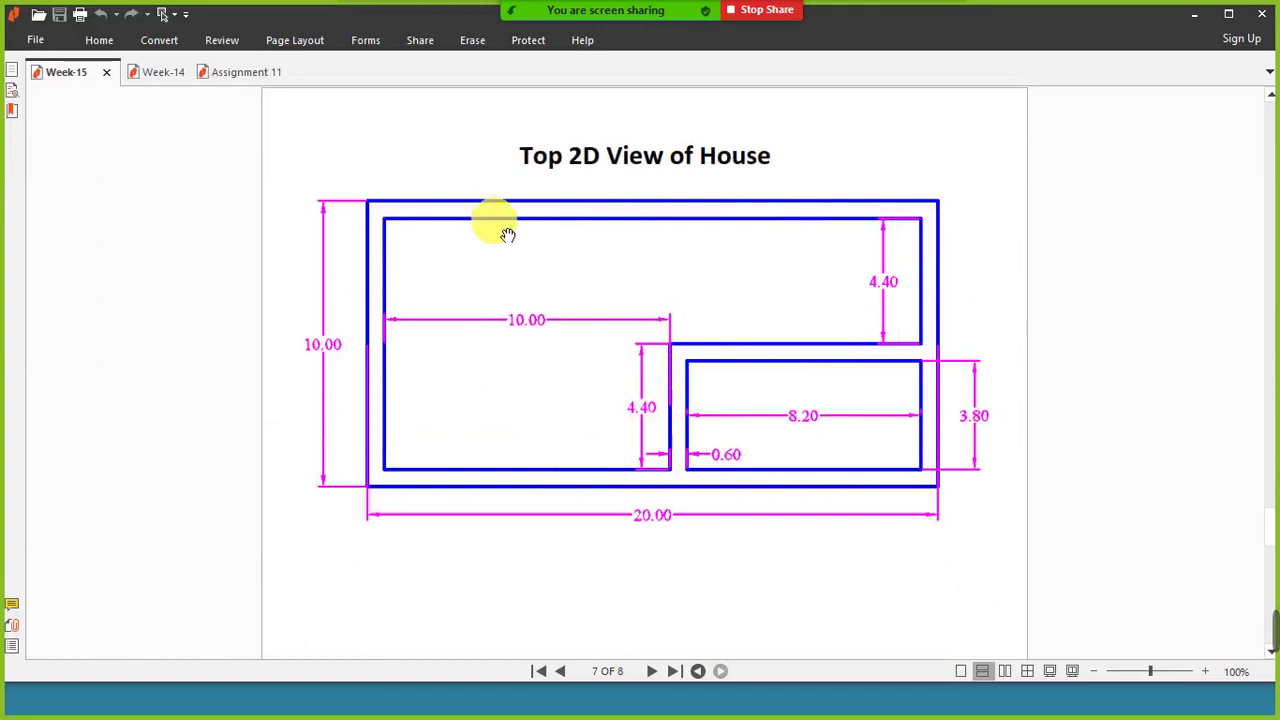
scroll(949, 323, up, 10)
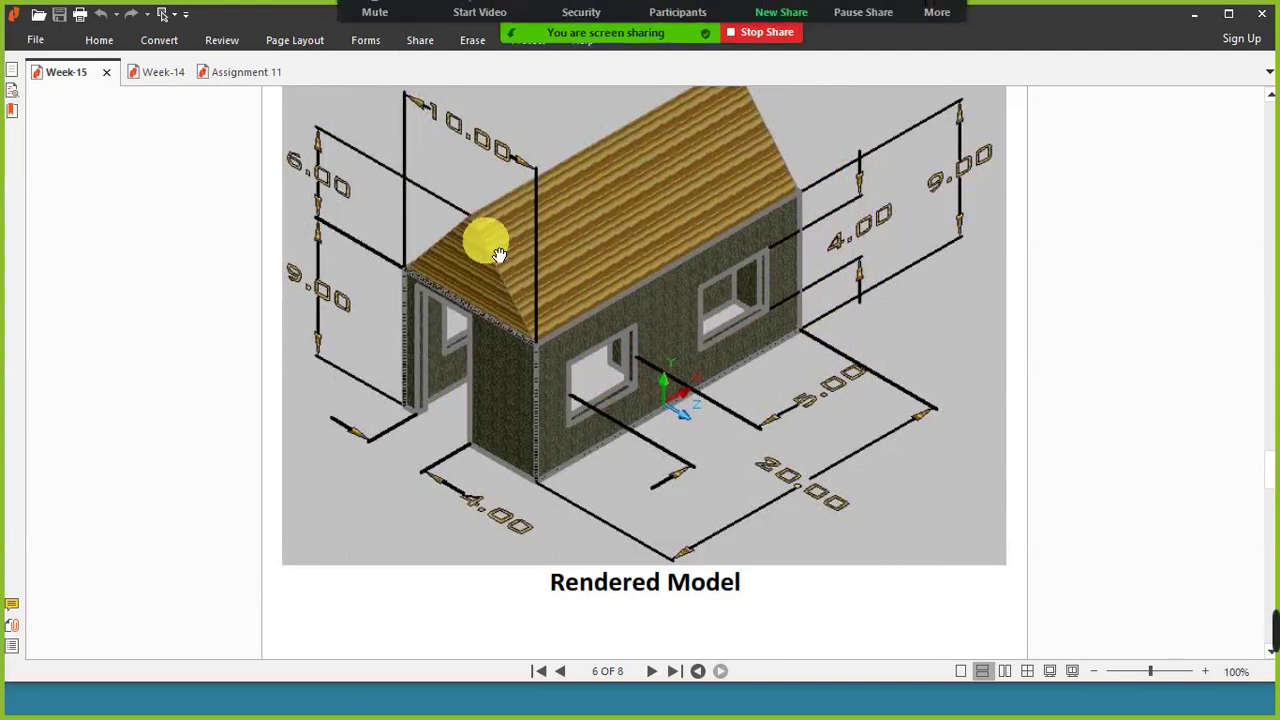
Review the Lab Task 12, 13 and 14 drawings in the Assignment 11 document, ending on the Lab Task 13 model
click(236, 76)
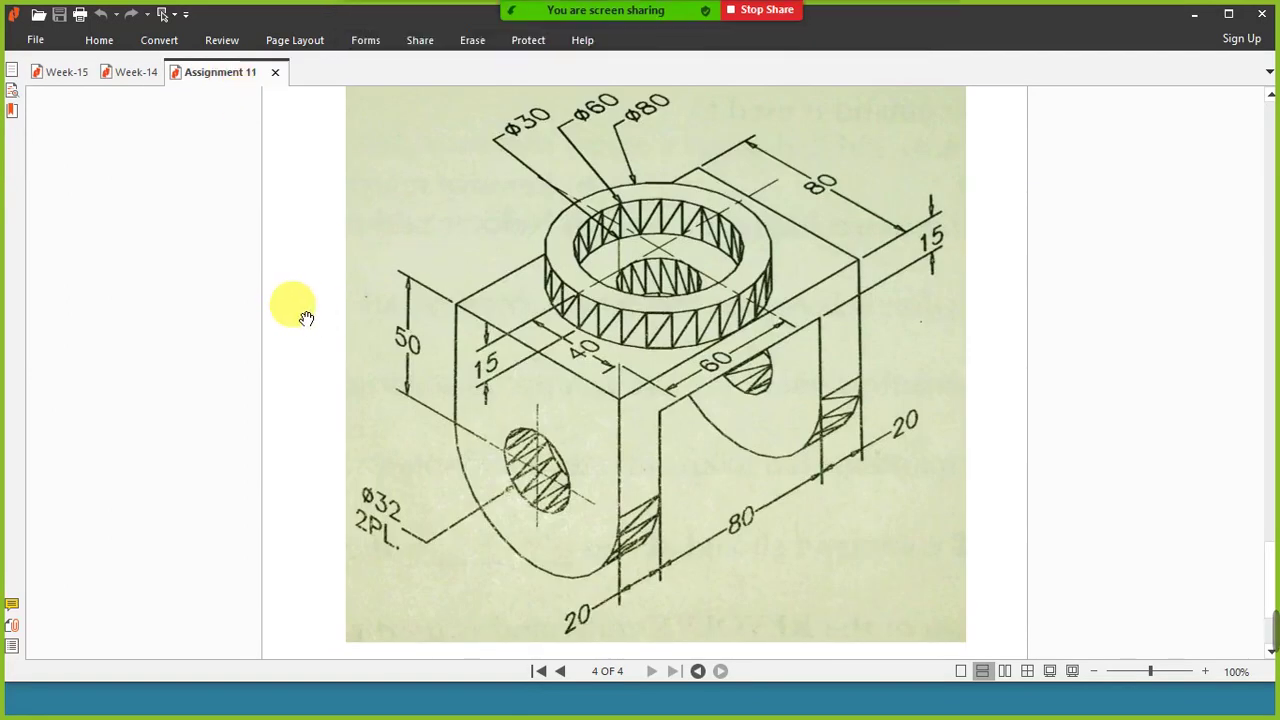
scroll(306, 318, up, 8)
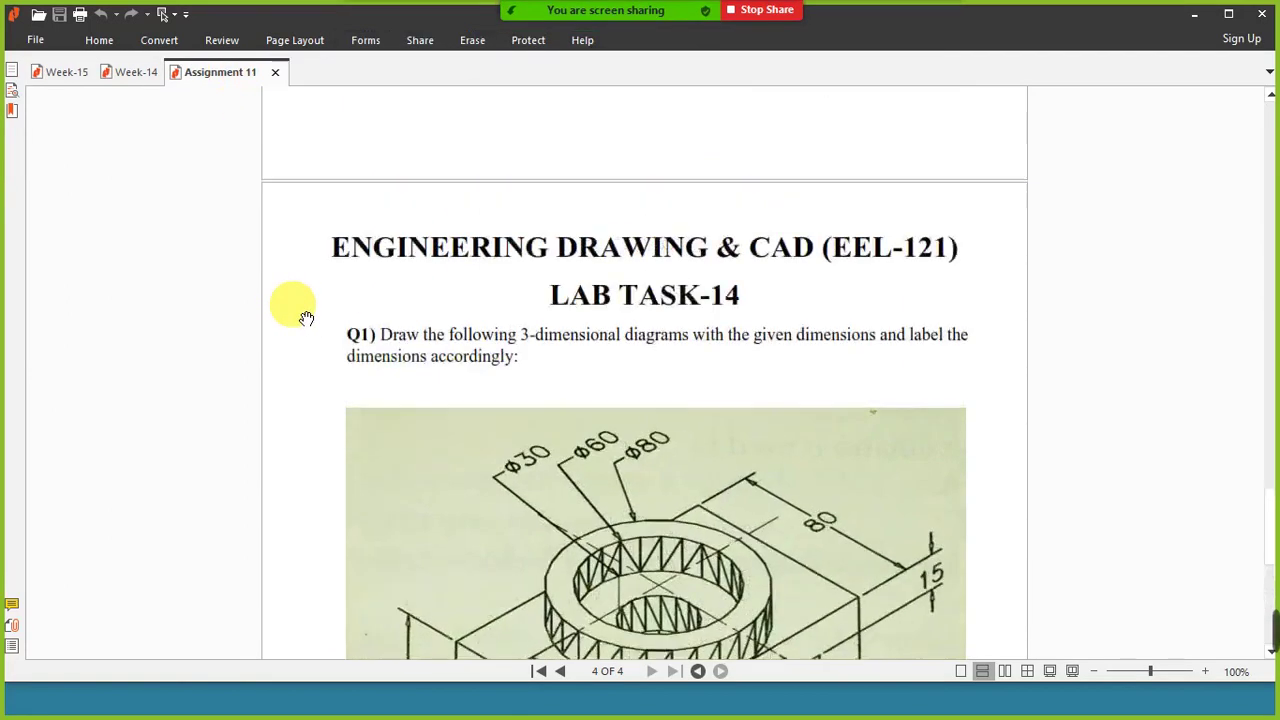
scroll(306, 318, up, 4)
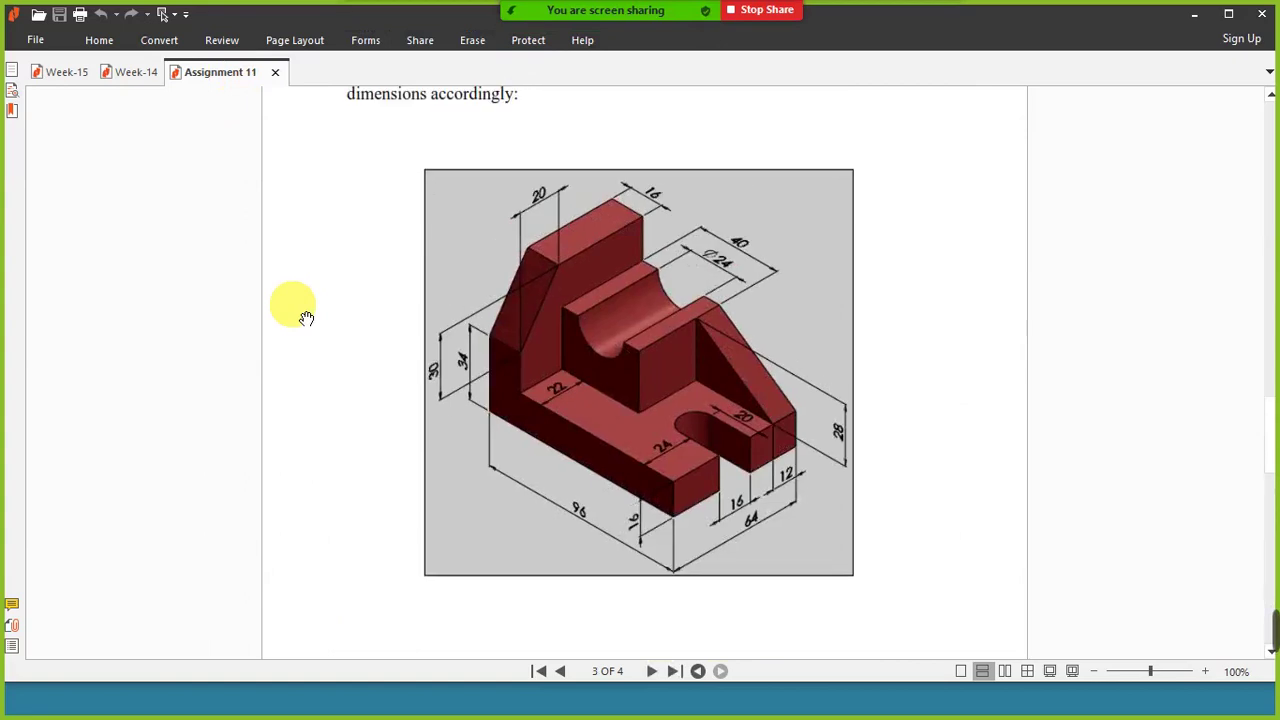
scroll(306, 318, up, 10)
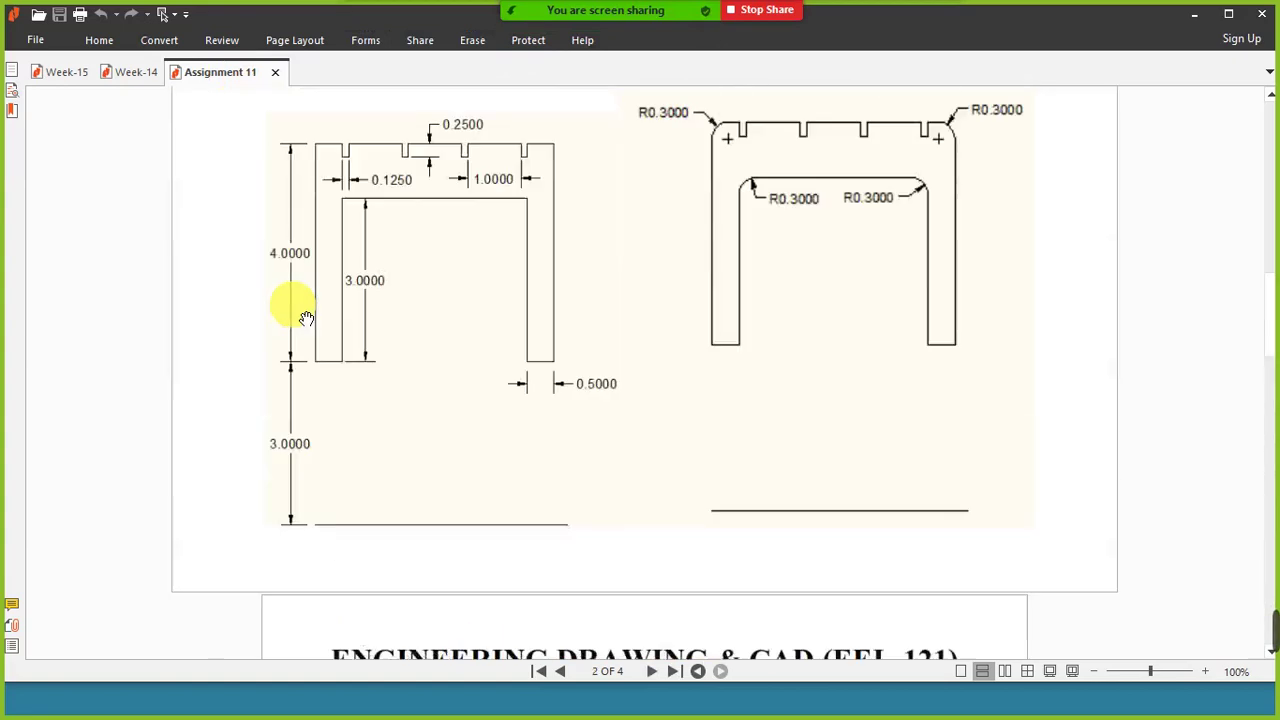
scroll(290, 310, down, 3)
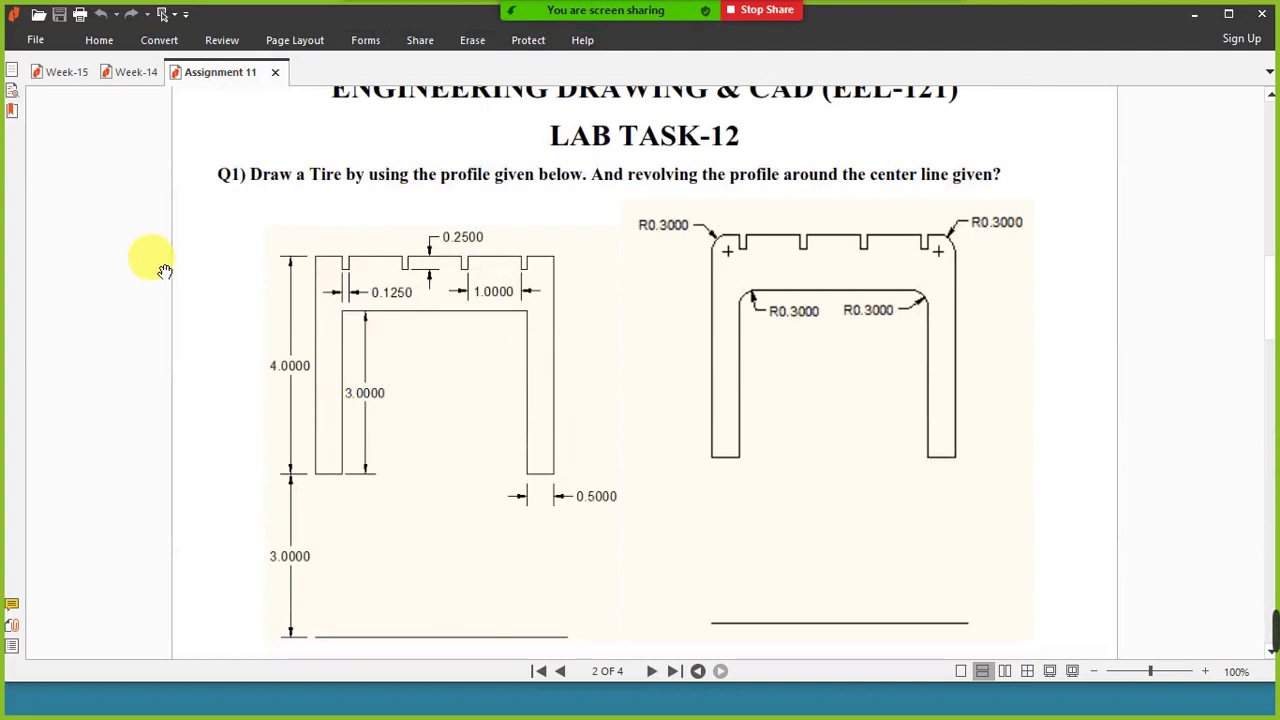
scroll(213, 322, down, 20)
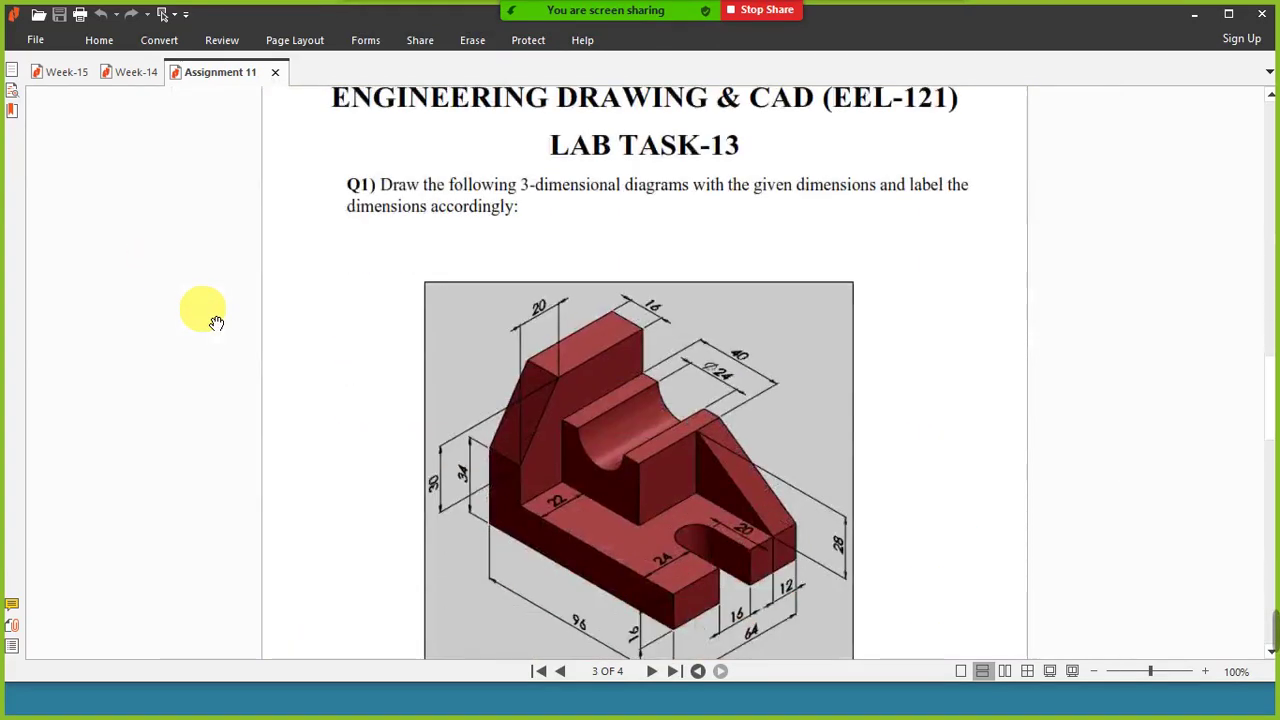
scroll(216, 322, down, 1)
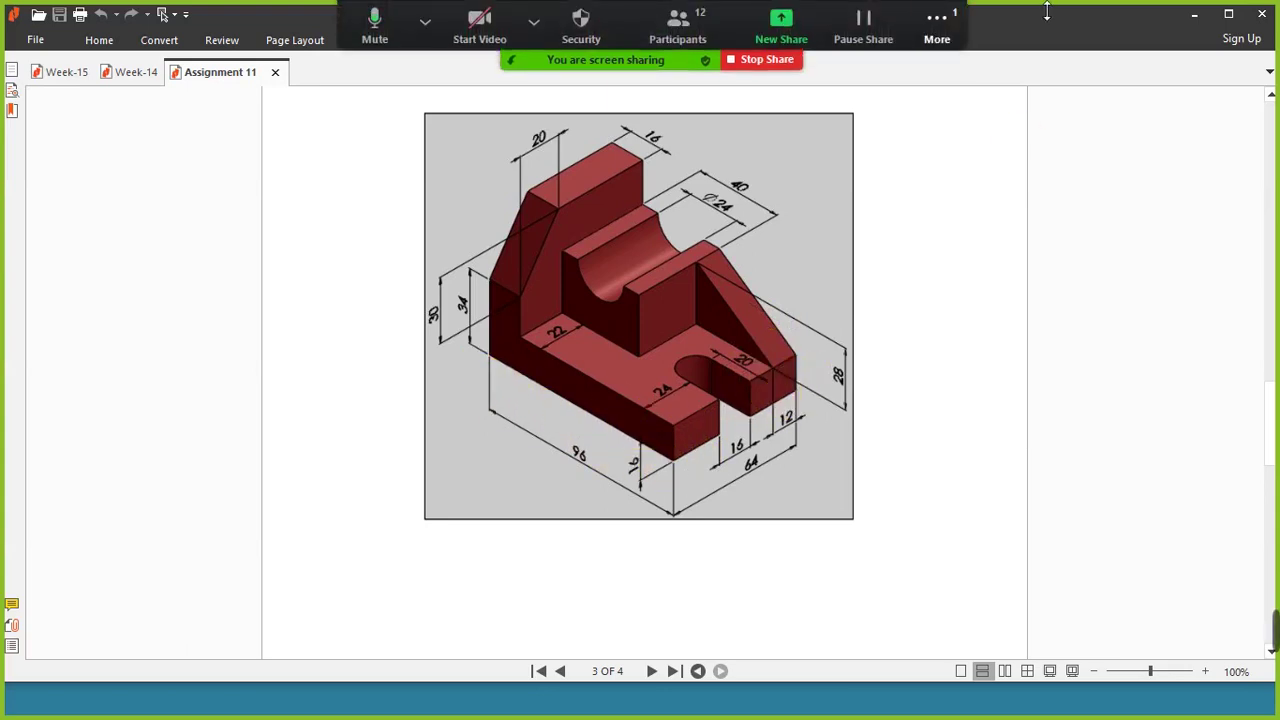
Read the new private message in the Zoom group chat and close the chat
click(935, 30)
click(954, 69)
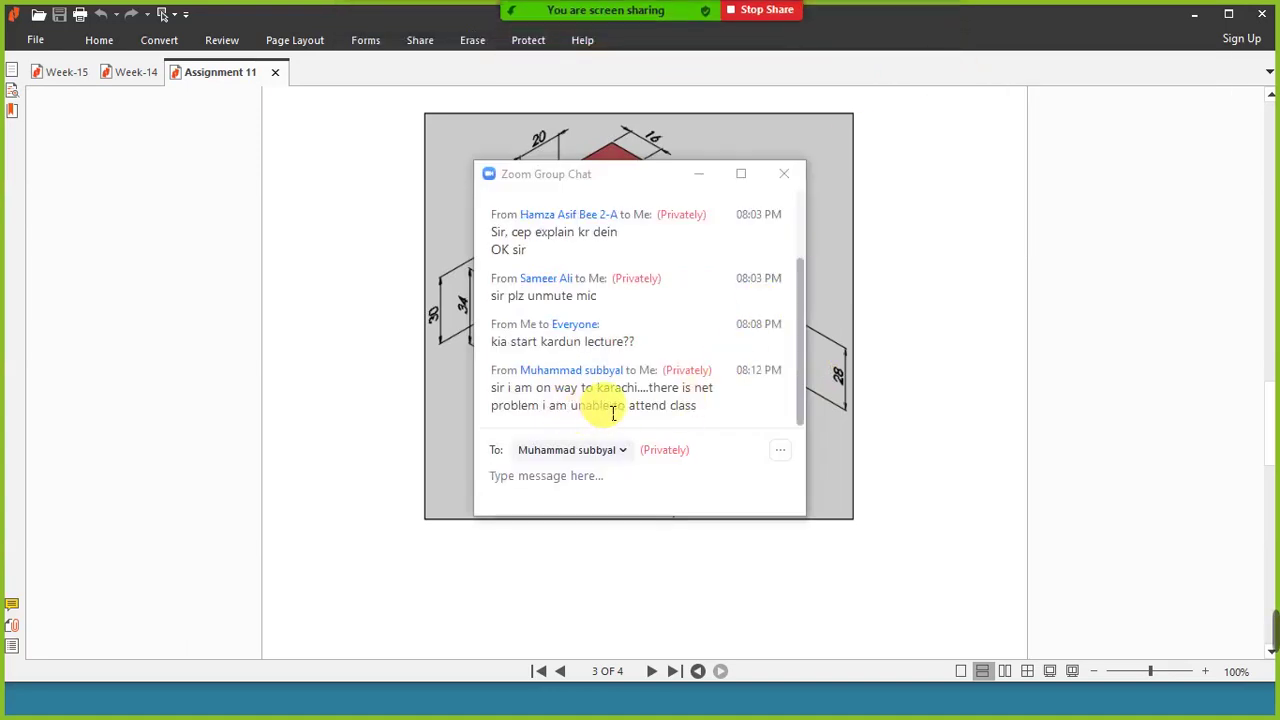
click(783, 177)
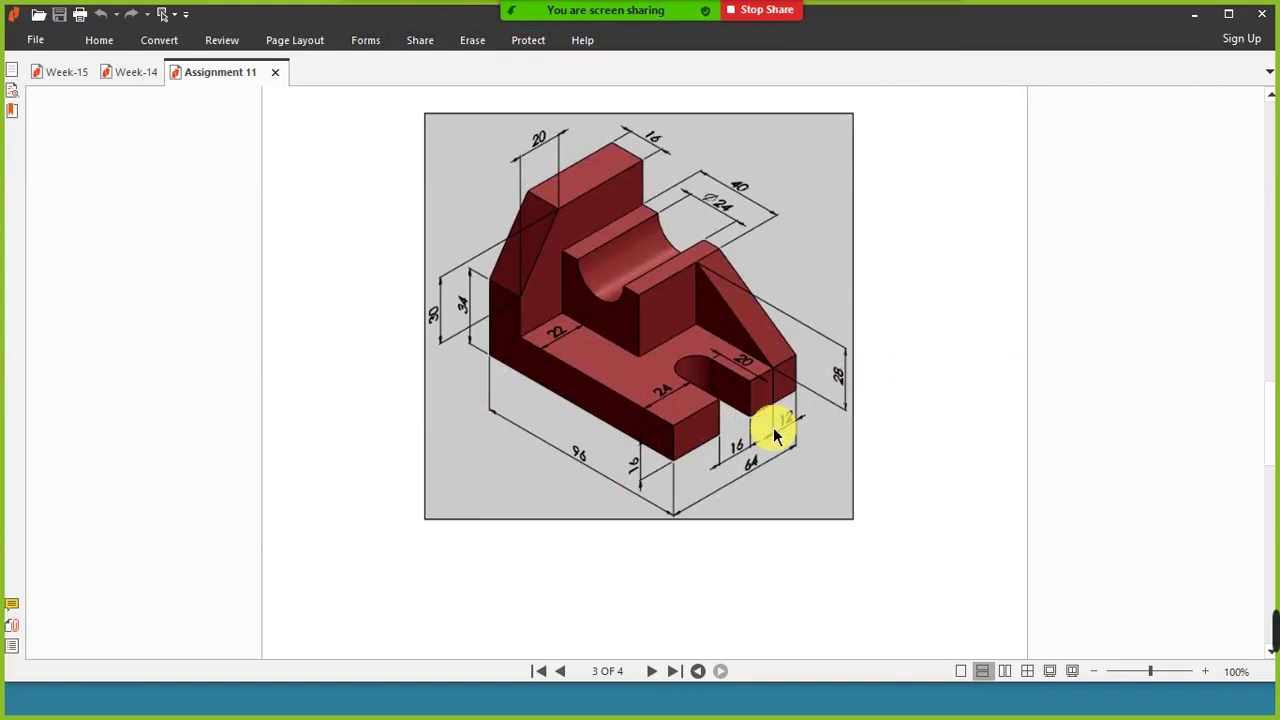
Switch to AutoCAD's blank Drawing2 and set its view to SE Isometric
key(alt+Tab)
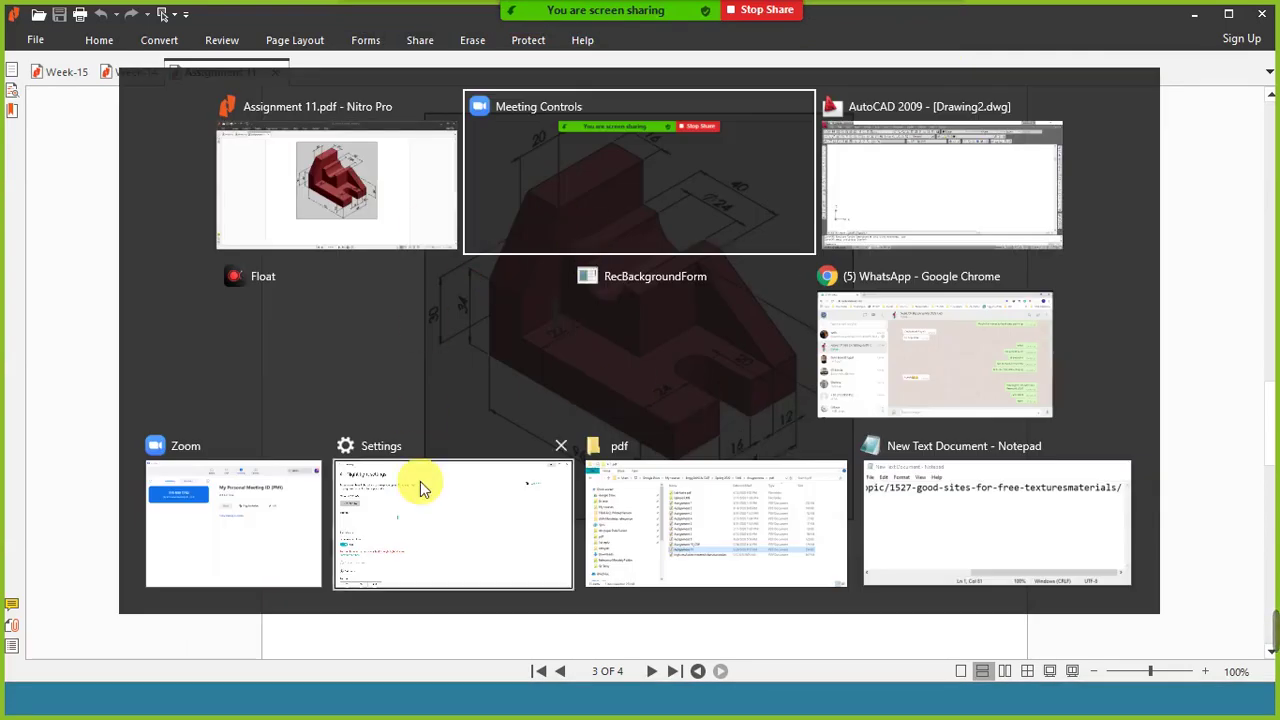
click(914, 177)
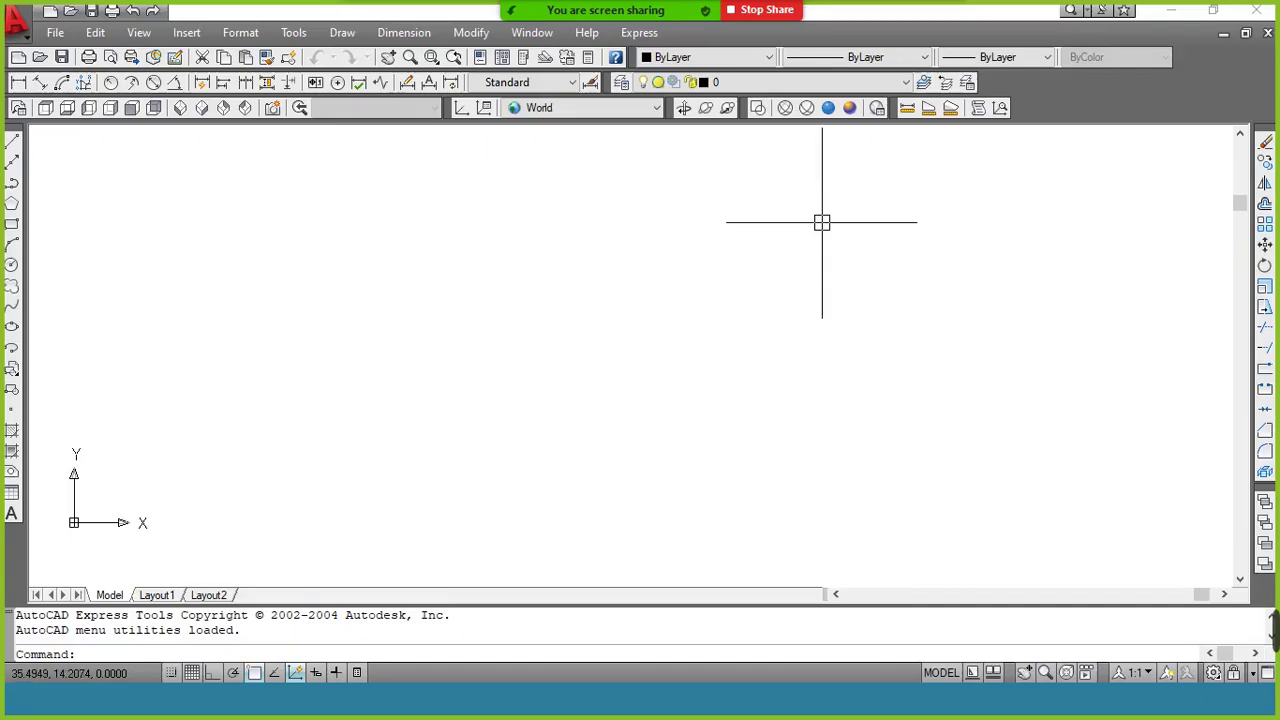
click(200, 110)
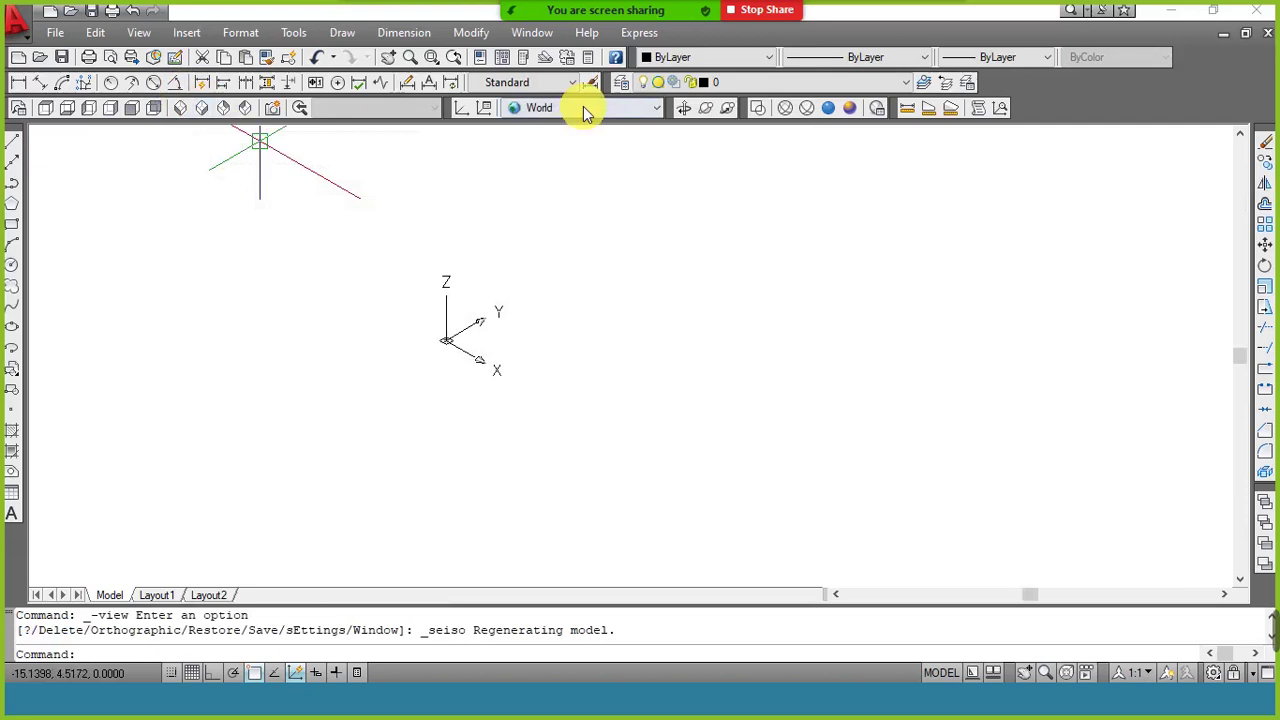
Create two new layers named Base and U object
click(621, 85)
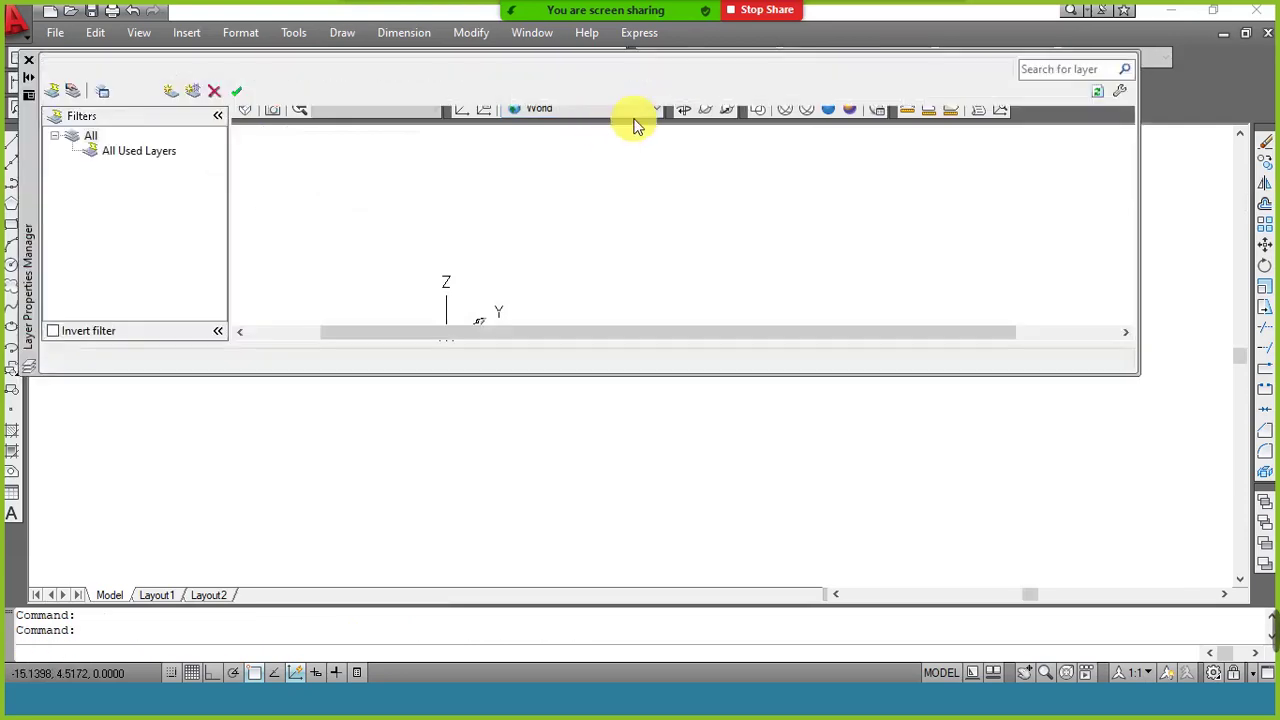
click(237, 92)
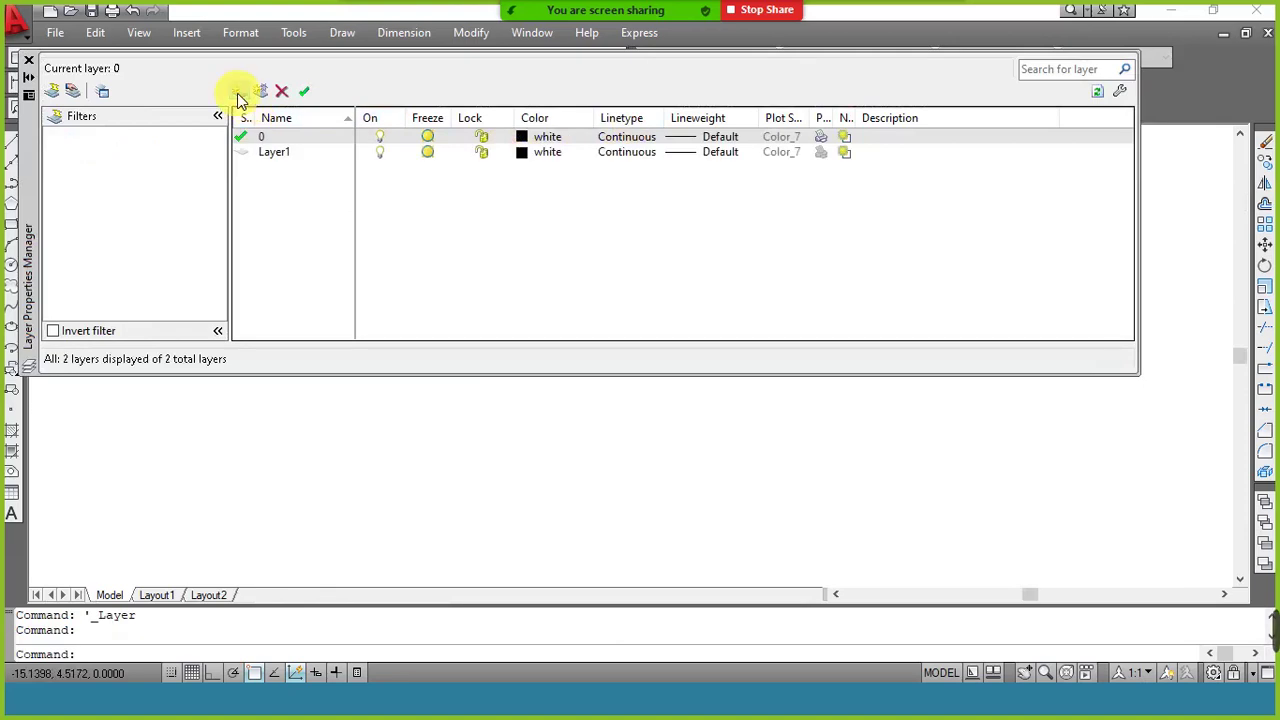
text(BA)
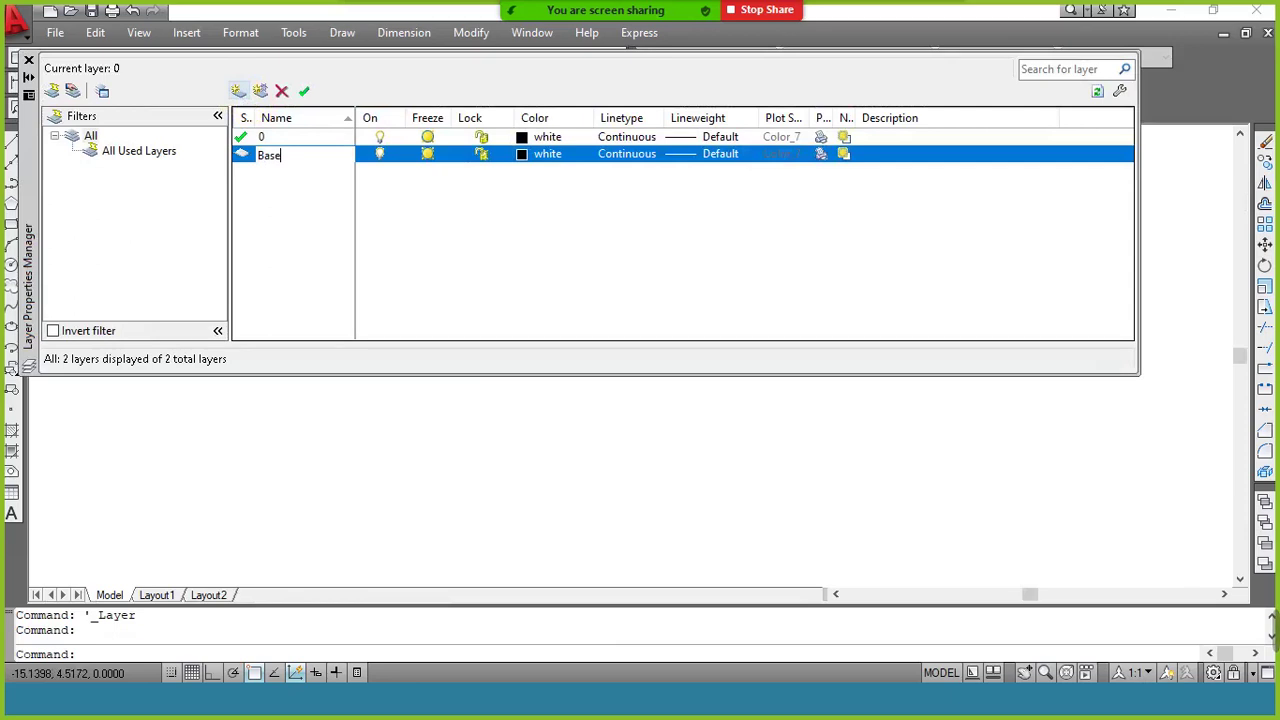
text(se)
click(238, 94)
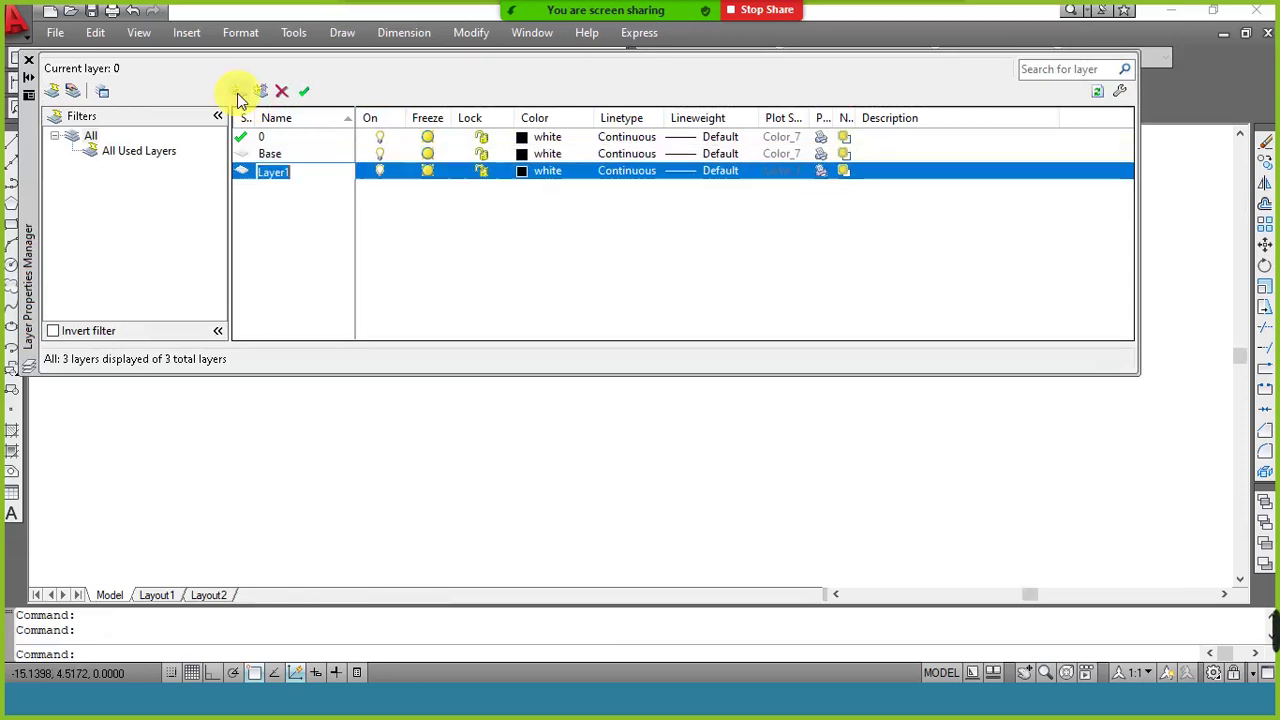
text(U)
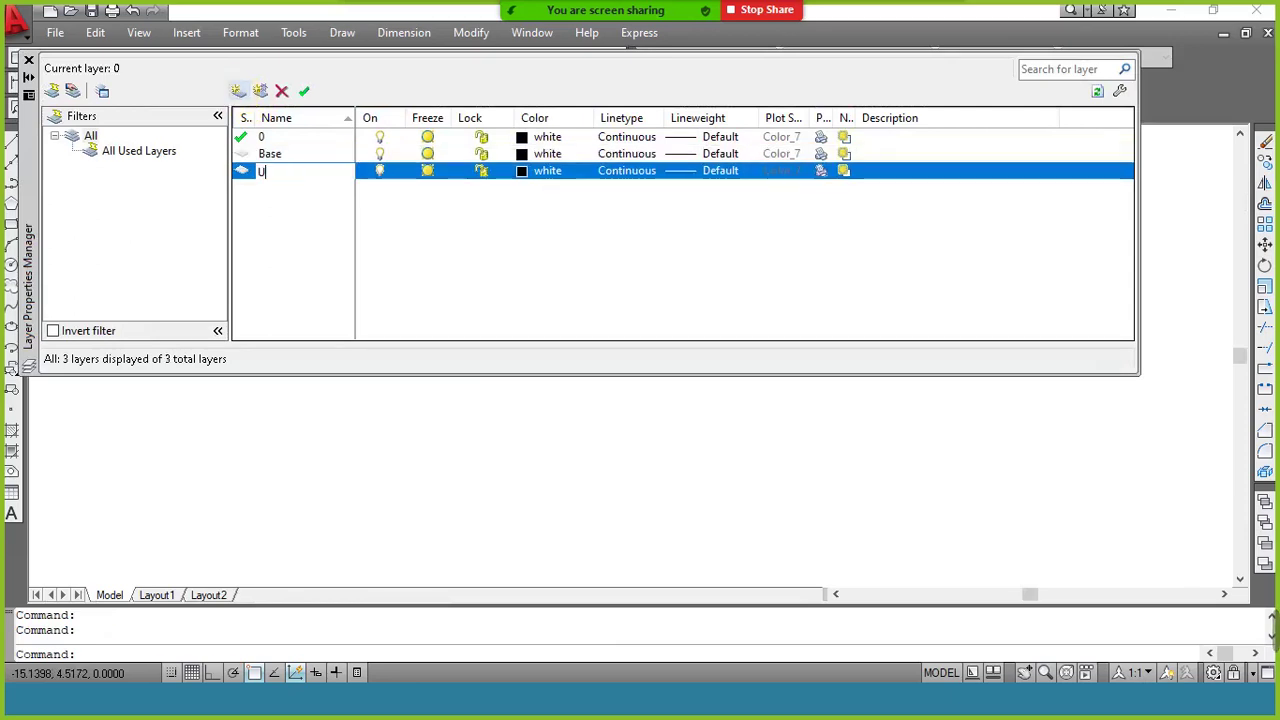
text( object)
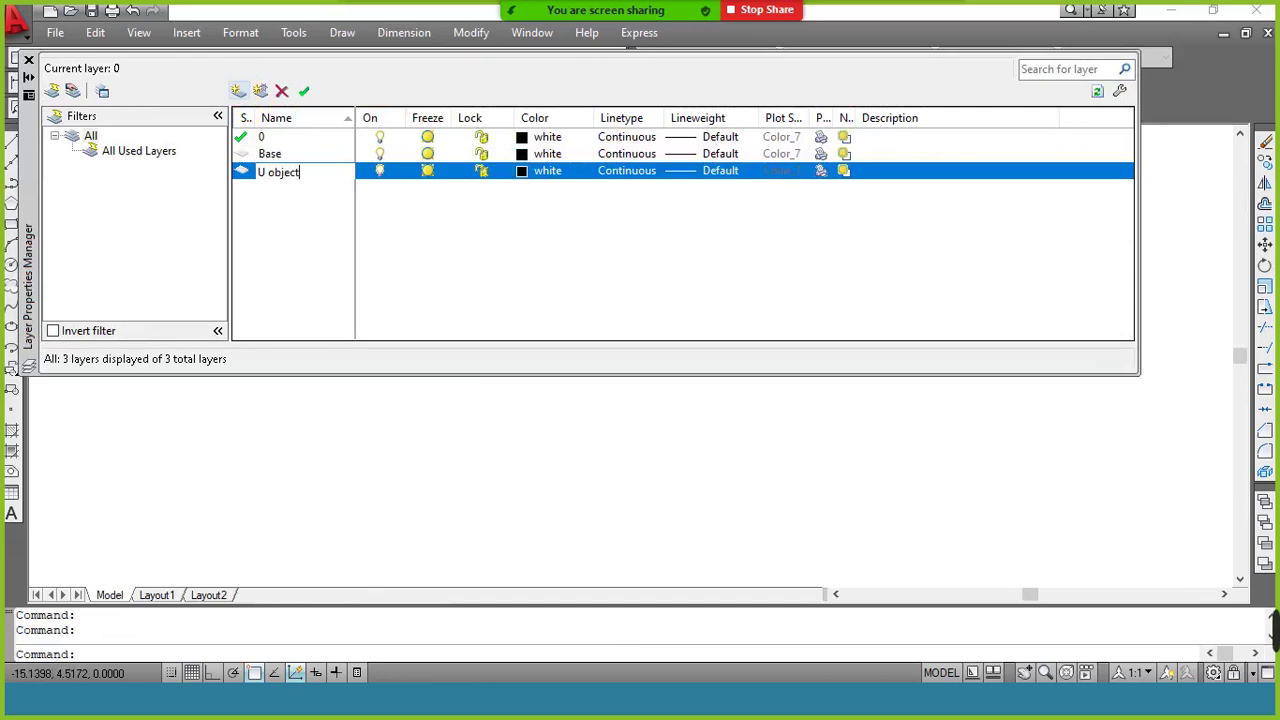
key(Return)
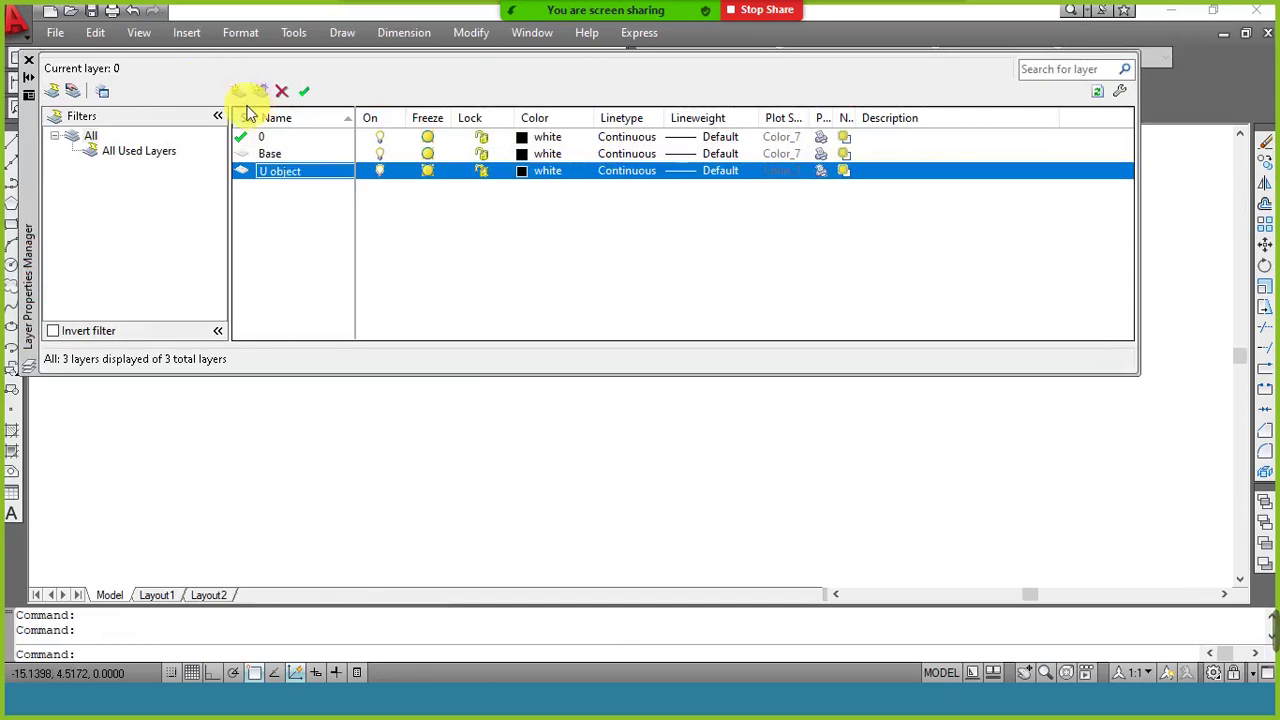
Add two more layers named Slab and Wedge
click(240, 91)
text(Slab)
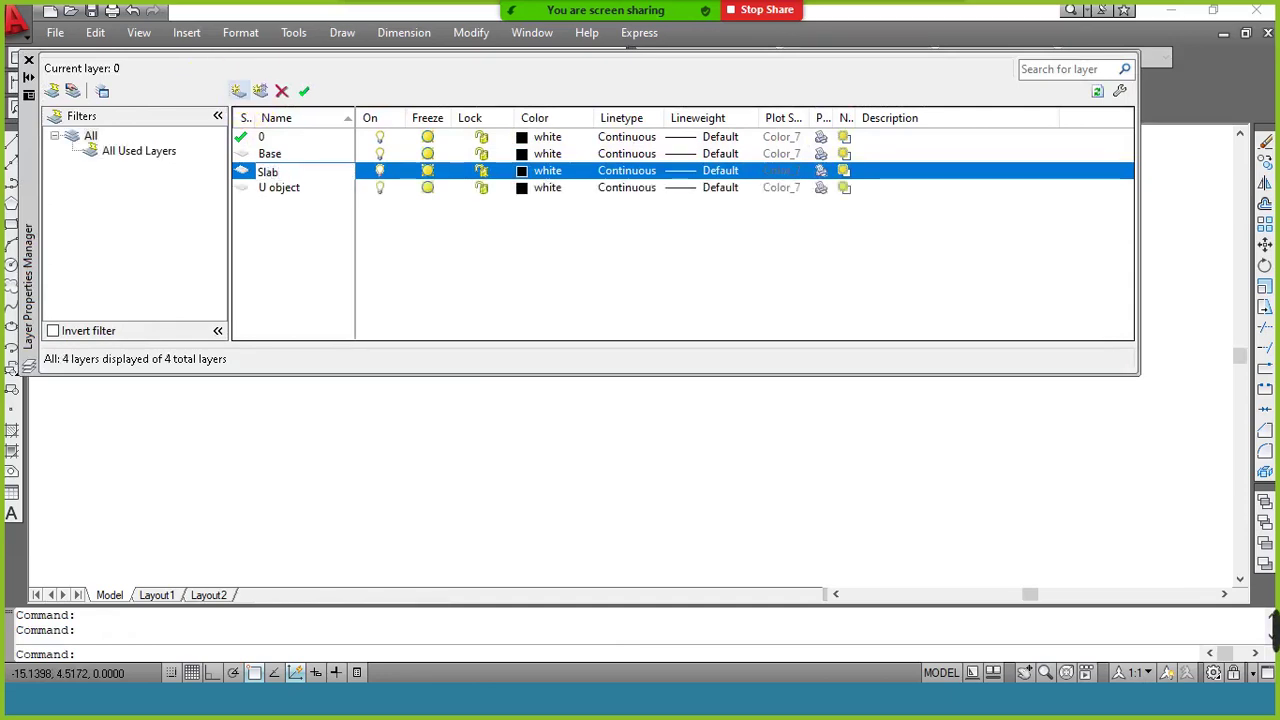
key(Return)
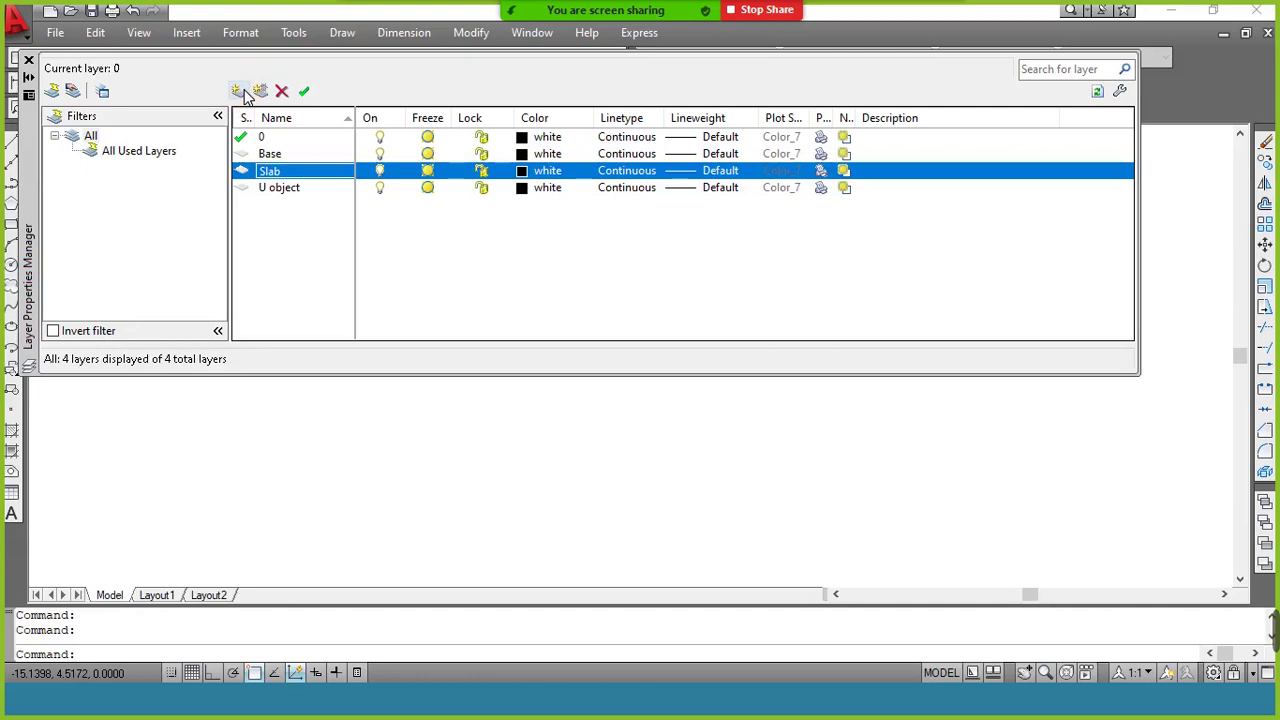
click(243, 92)
text(Wed)
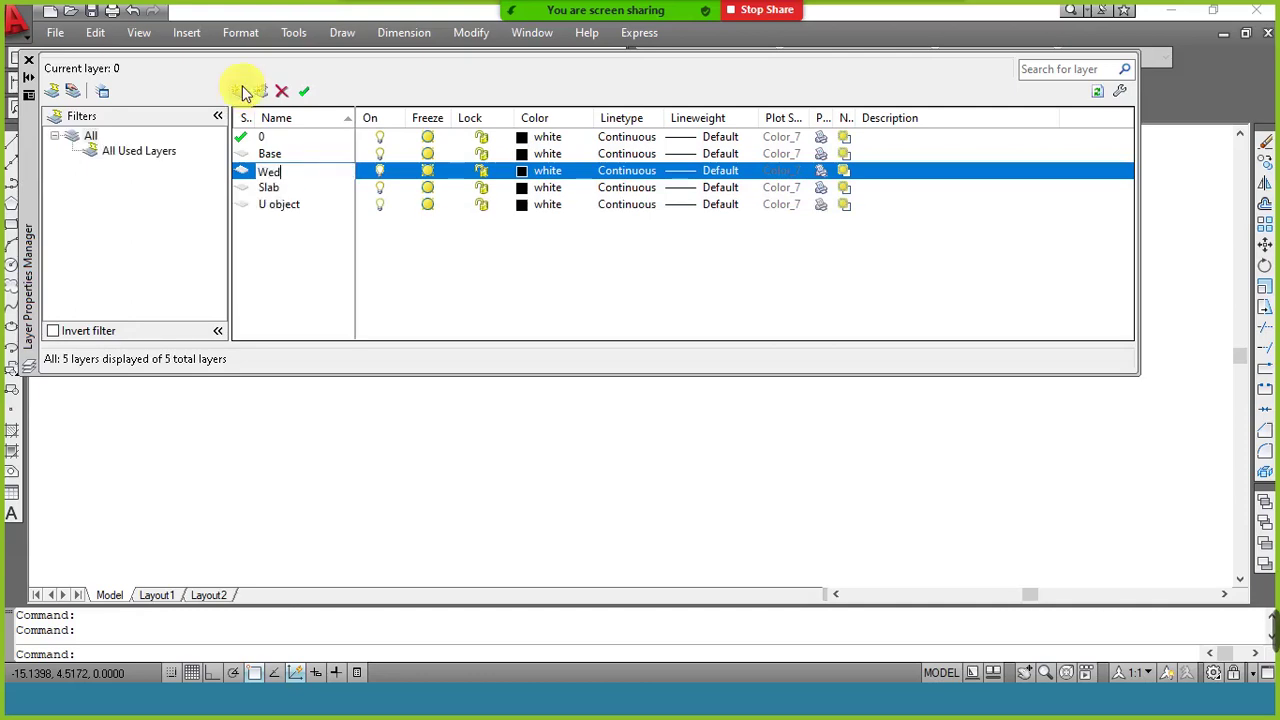
text(ge)
key(Return)
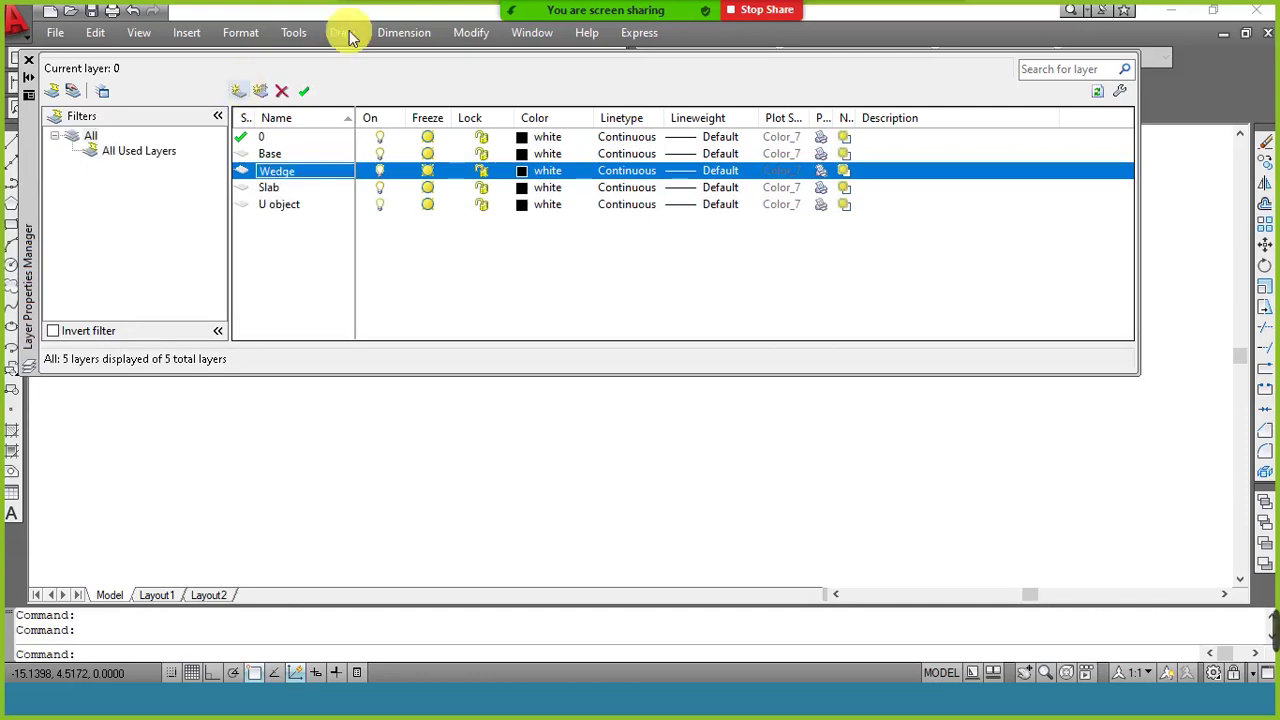
Set the Base layer's color to red and the Slab layer's color to blue
click(521, 155)
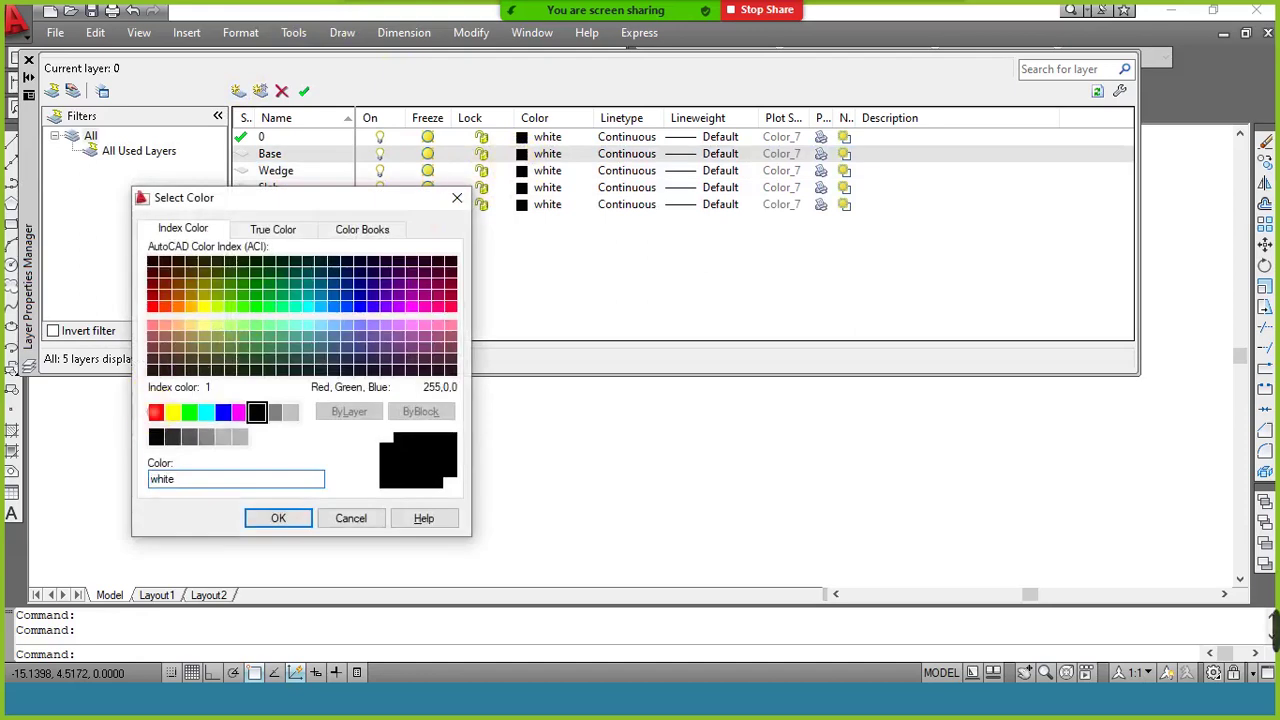
click(157, 412)
click(268, 519)
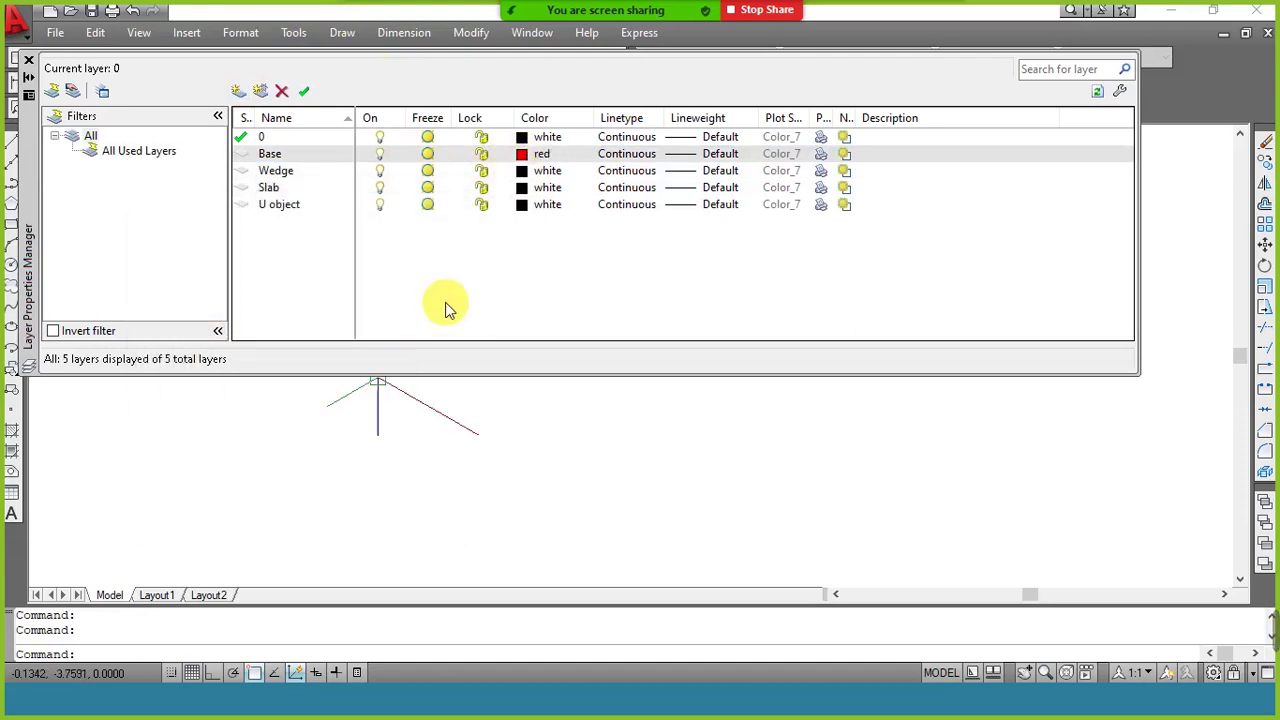
click(521, 171)
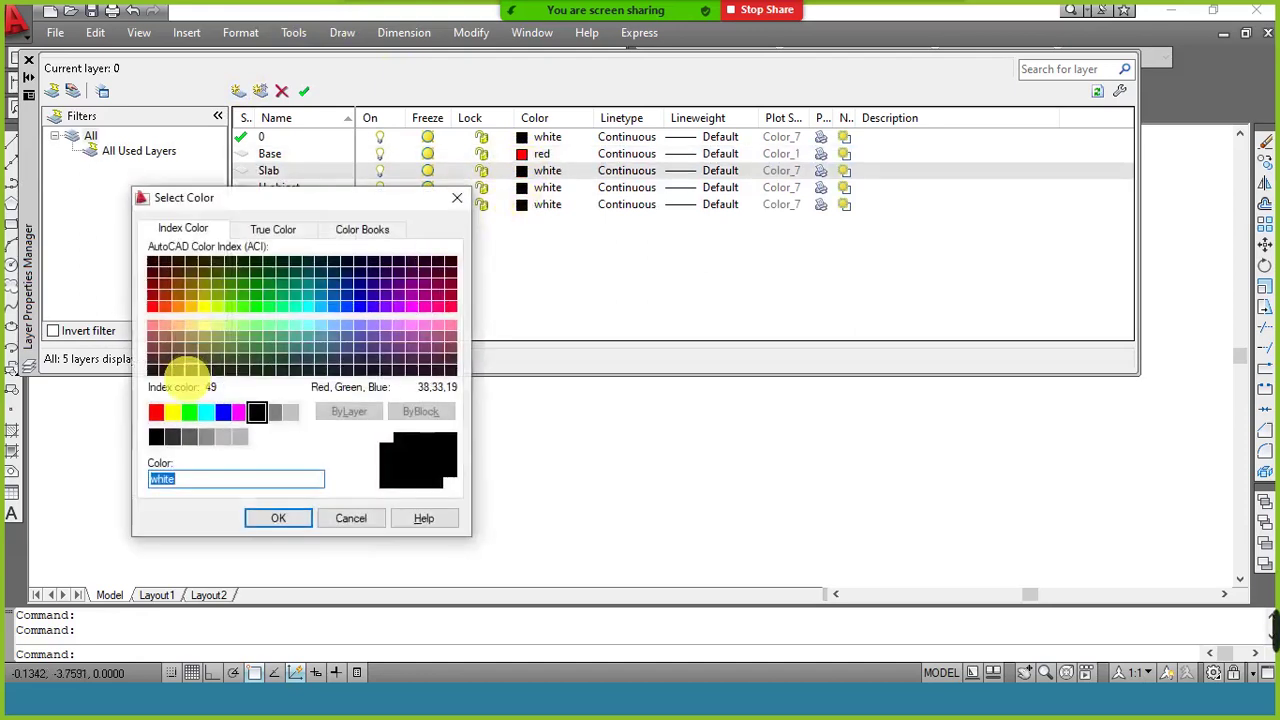
click(223, 412)
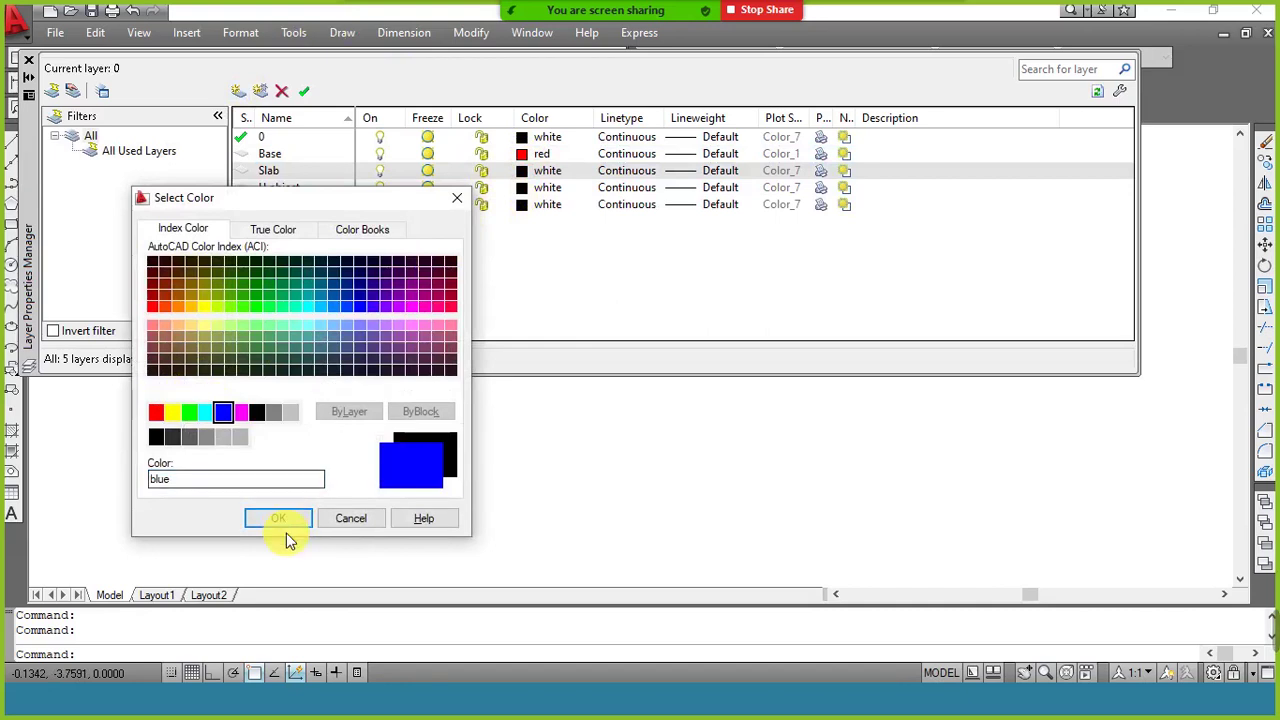
click(278, 518)
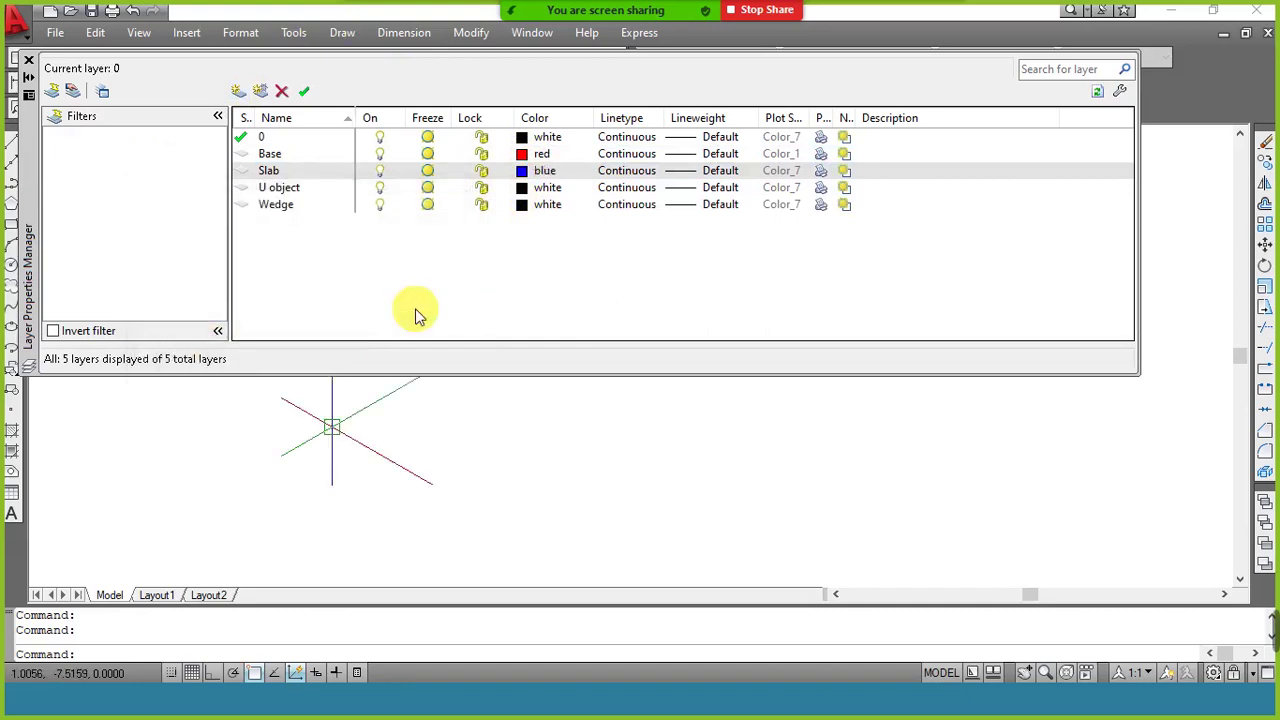
Set the U object layer's color to magenta and the Wedge layer's to green, and close the layer manager
click(521, 187)
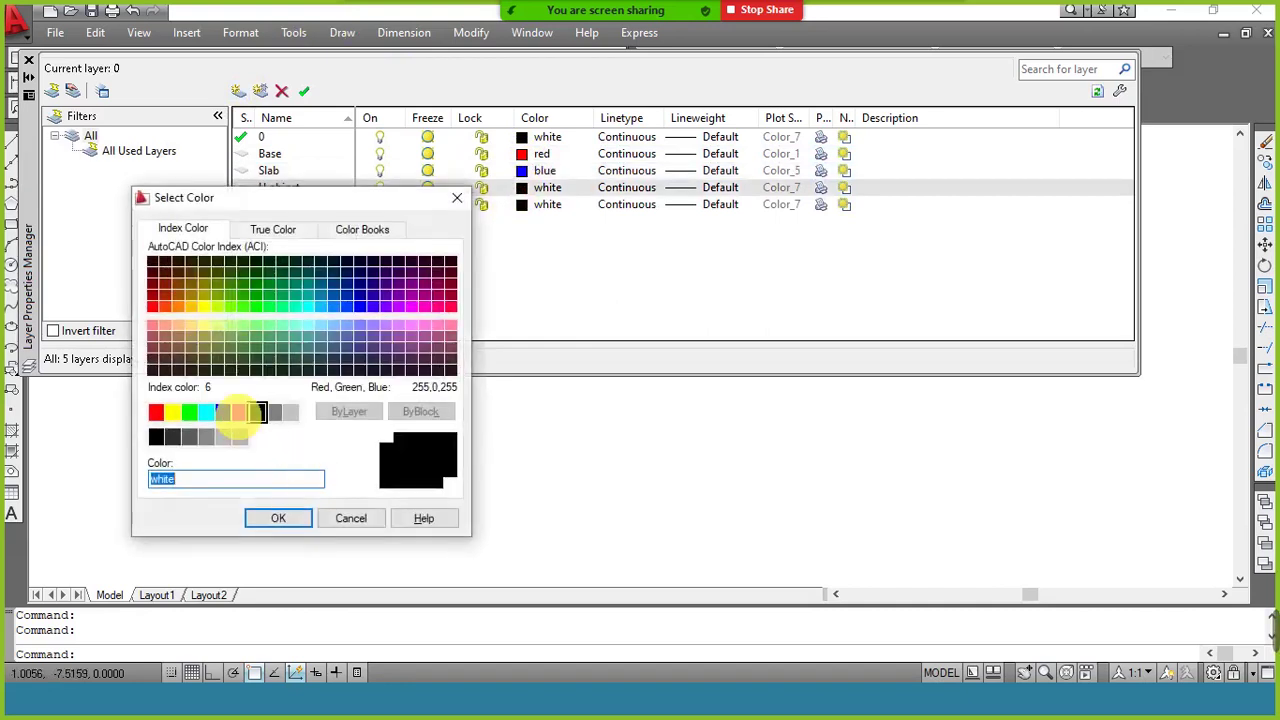
click(240, 412)
click(275, 513)
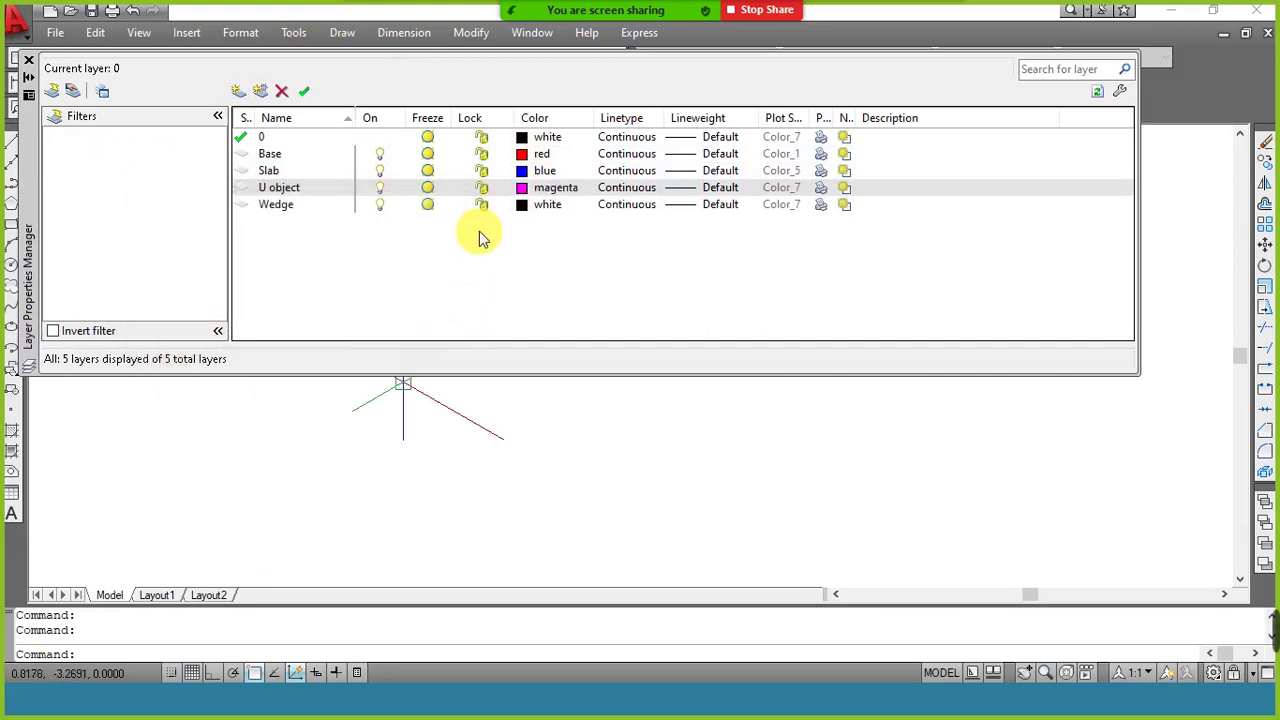
click(521, 205)
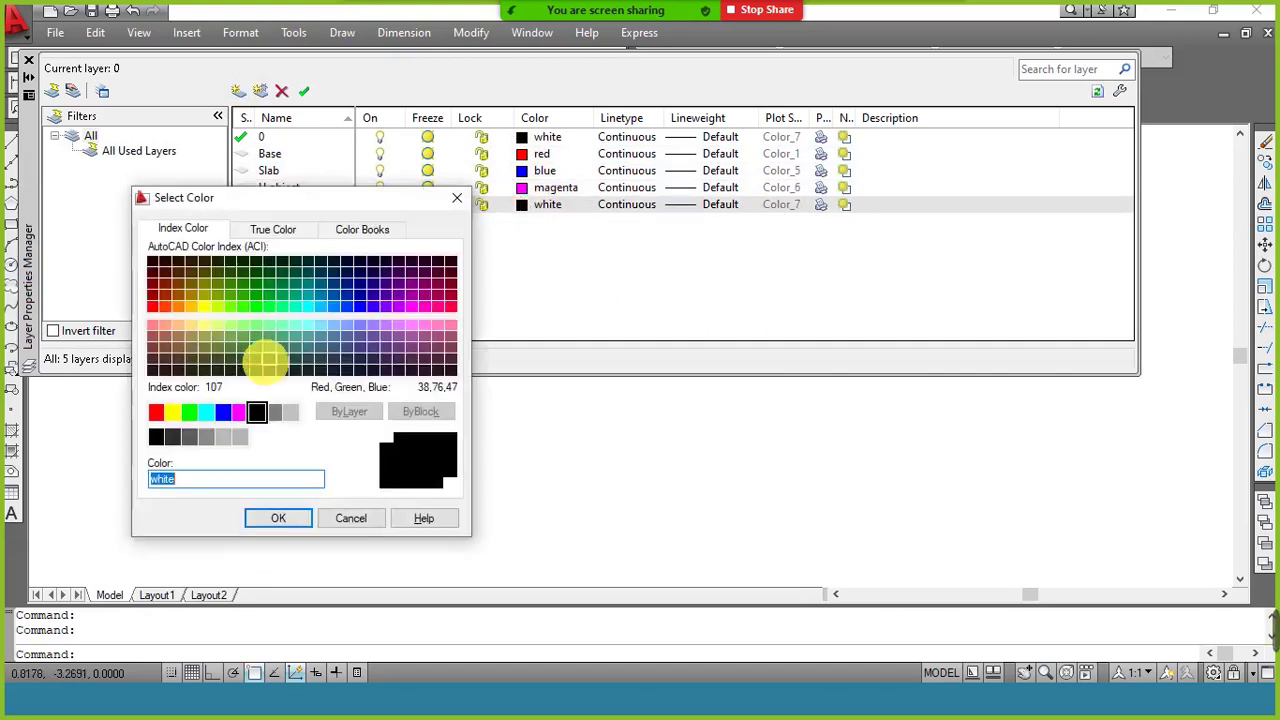
click(190, 412)
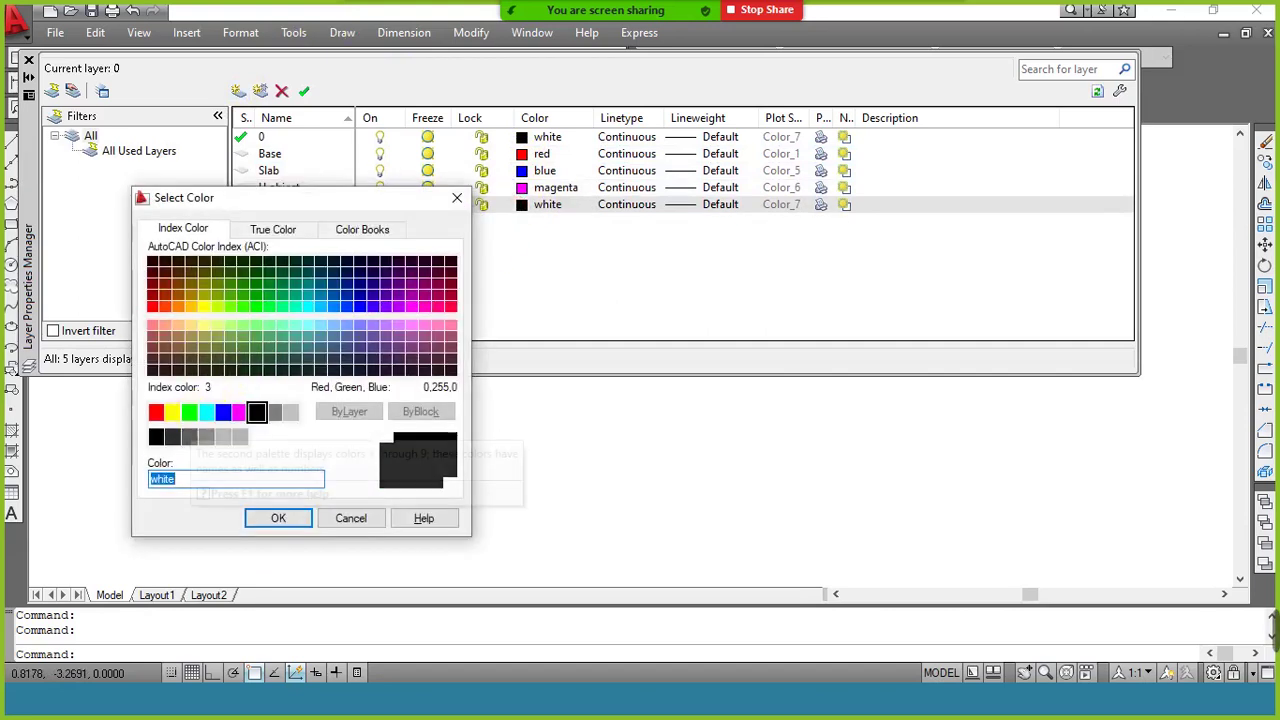
click(265, 523)
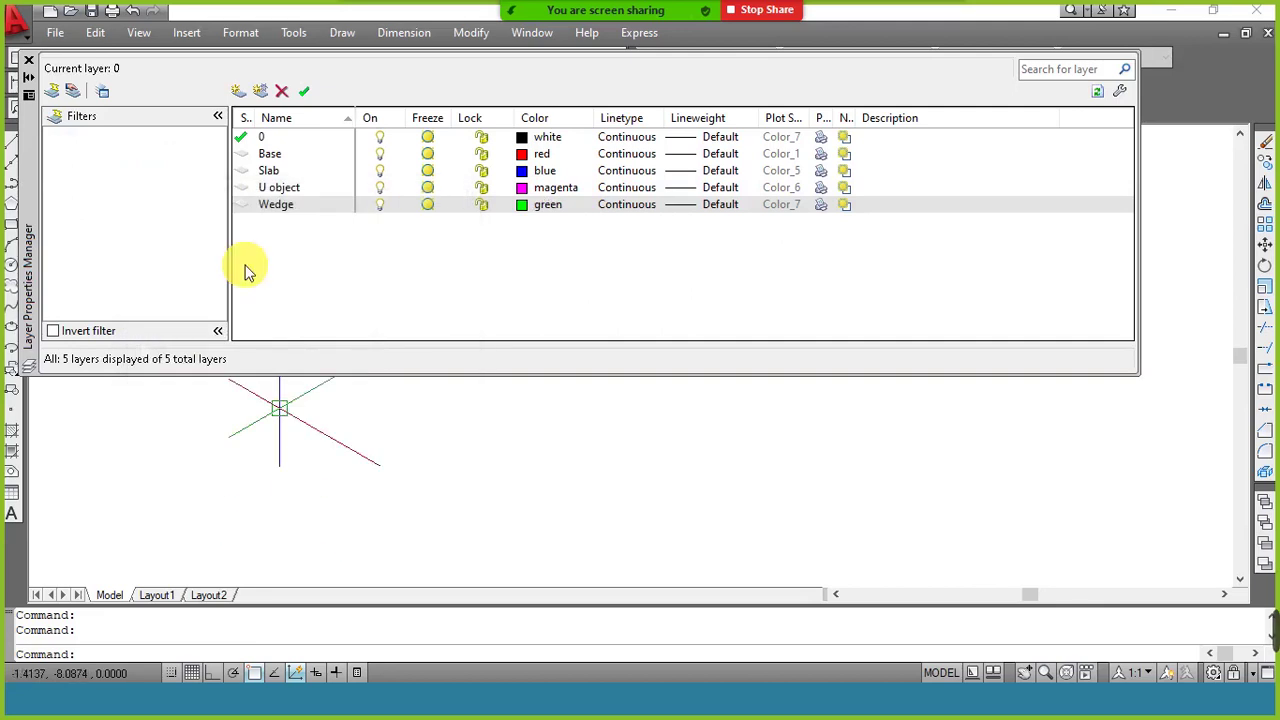
click(29, 60)
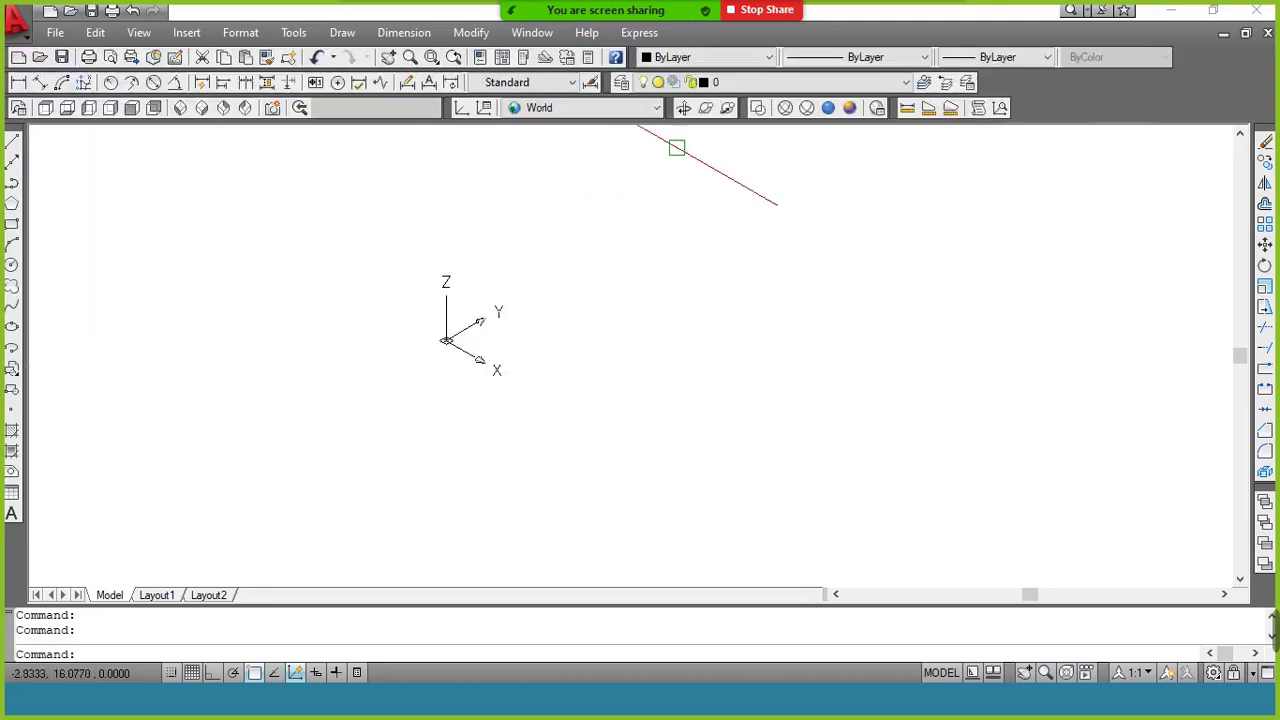
Make Base the current layer and set the UCS to Top
click(795, 84)
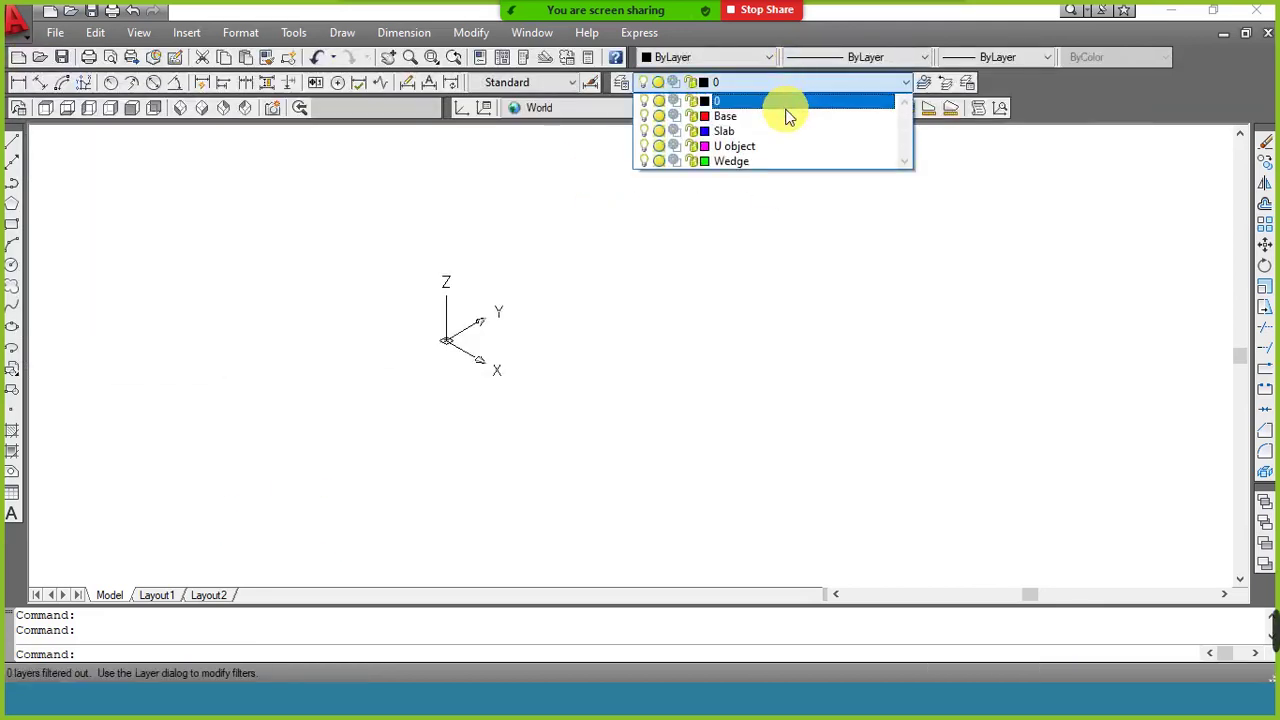
click(788, 116)
click(611, 108)
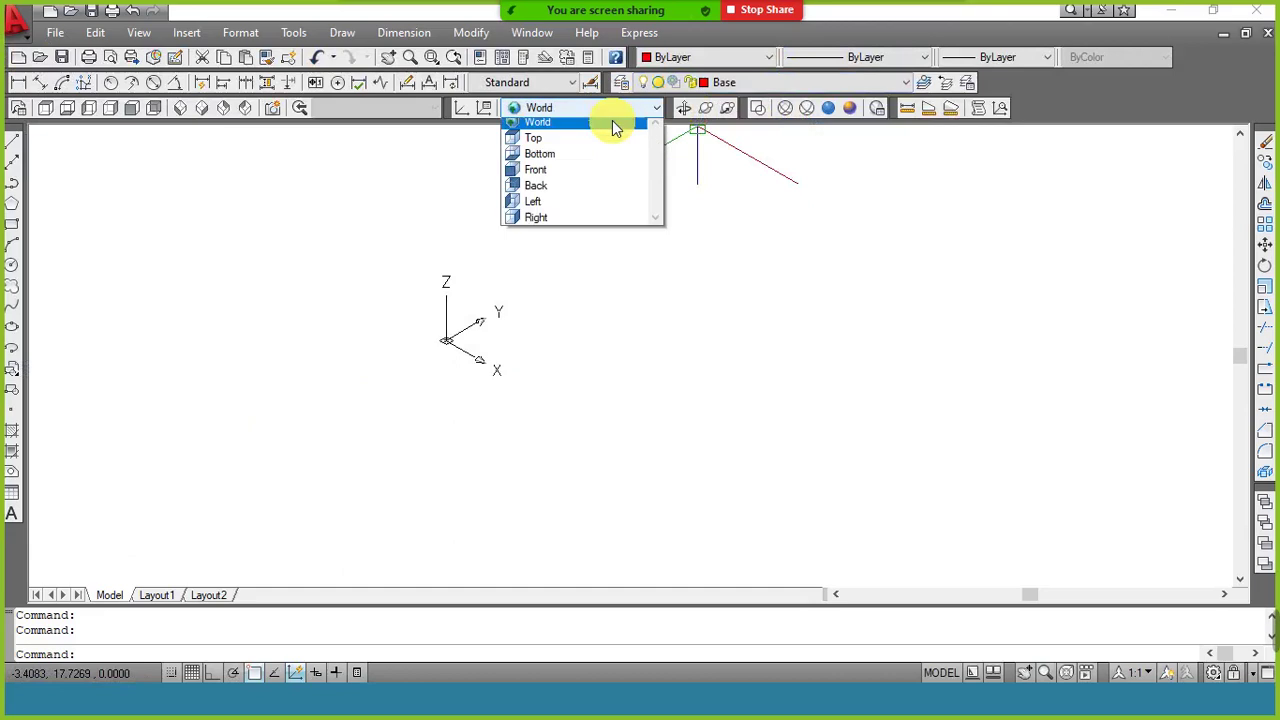
click(610, 140)
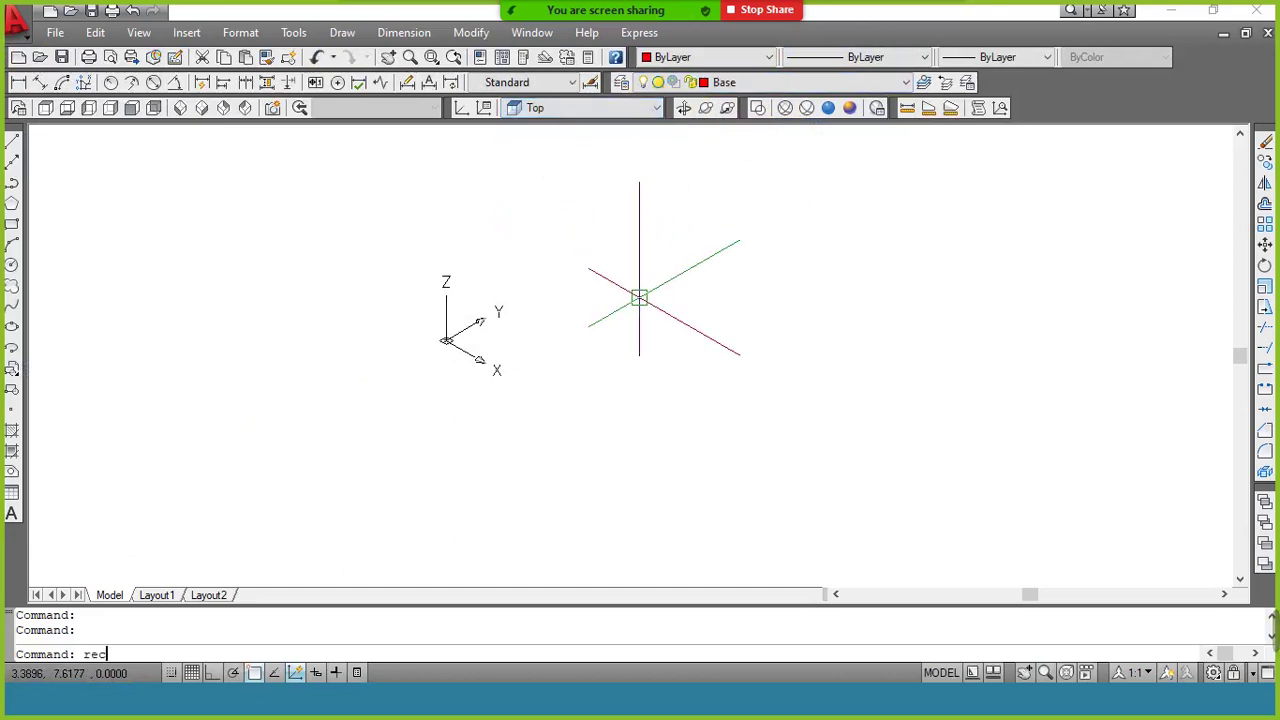
Draw a 96 by 64 rectangle beside the UCS origin as the base outline, fitted to the drawing's extents
key(Return)
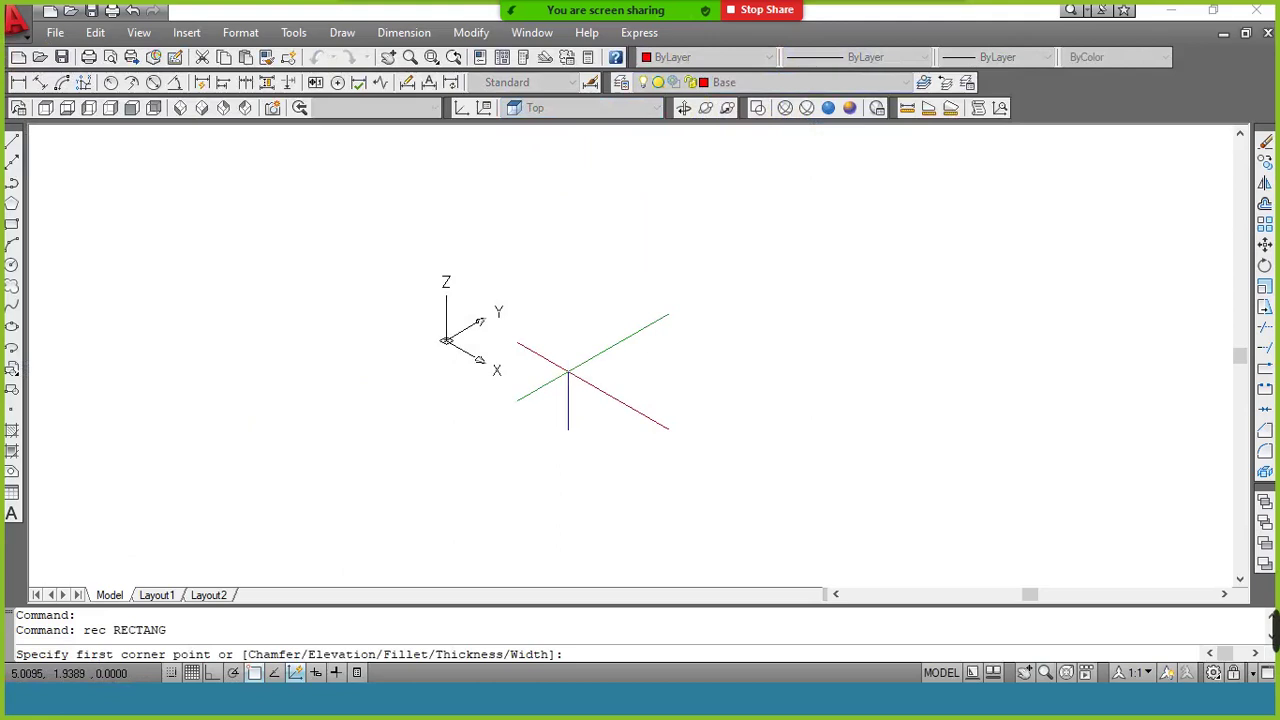
click(569, 366)
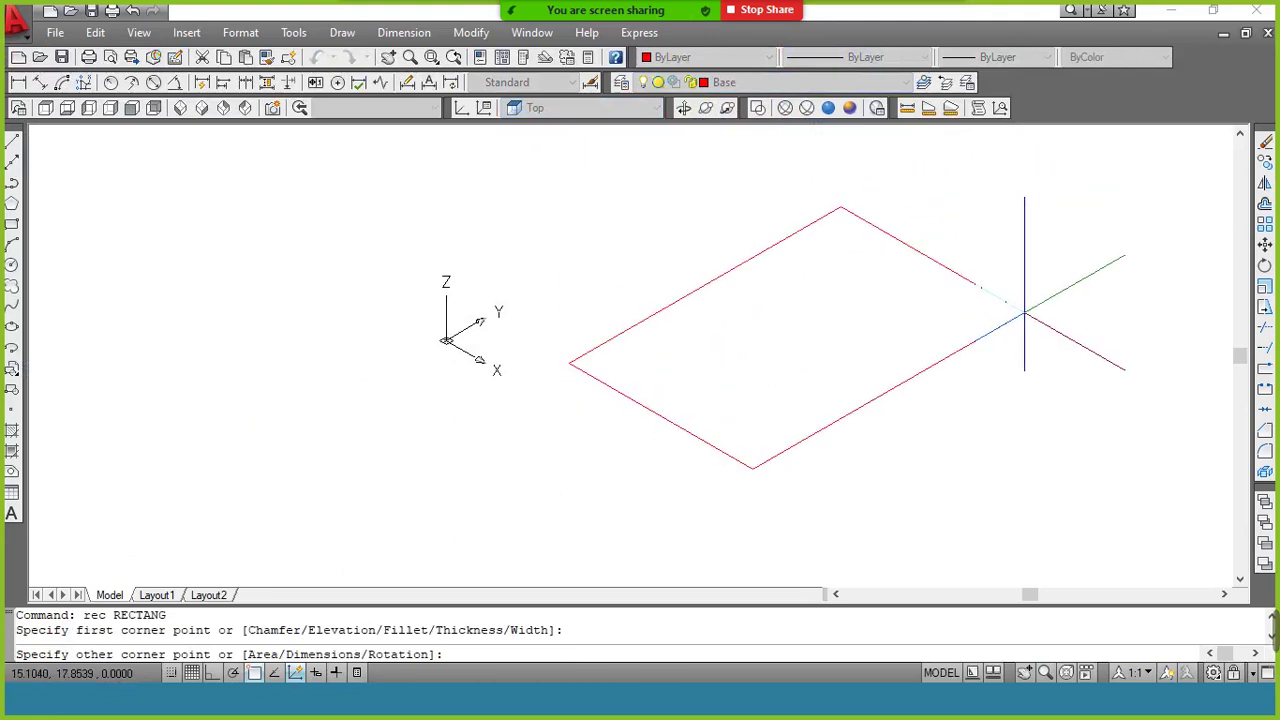
text(@96,)
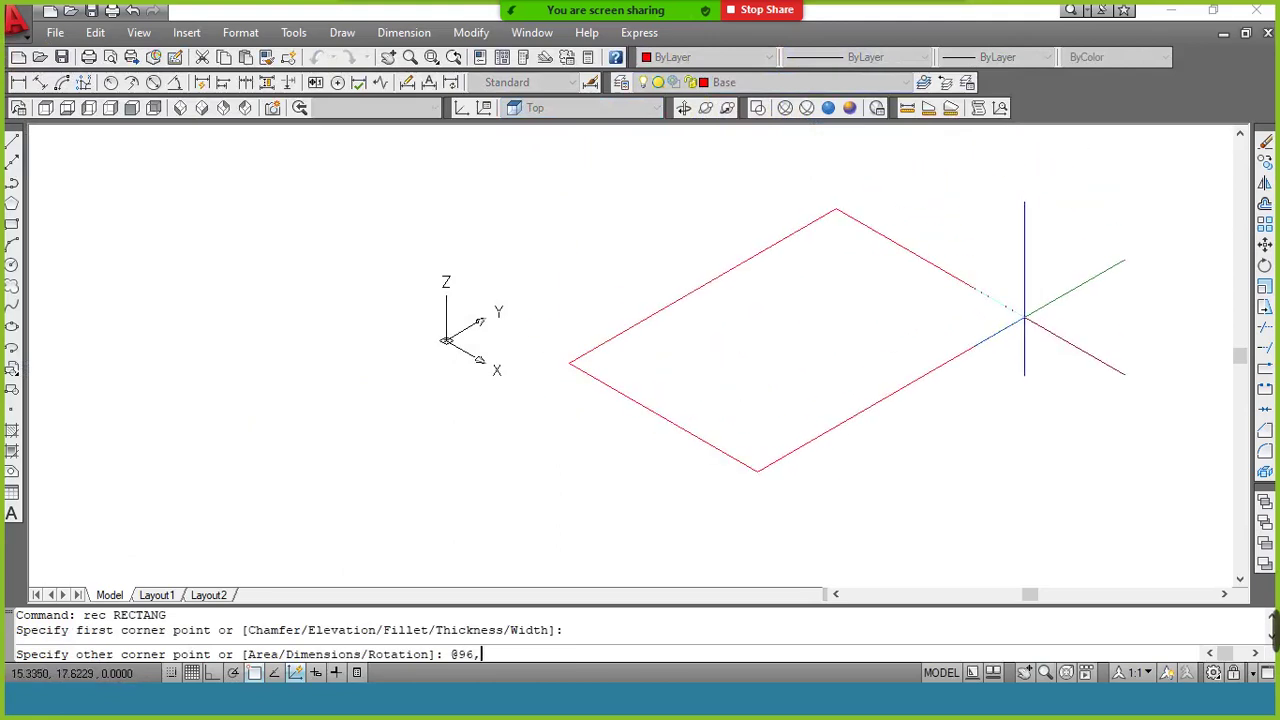
text(64)
key(Return)
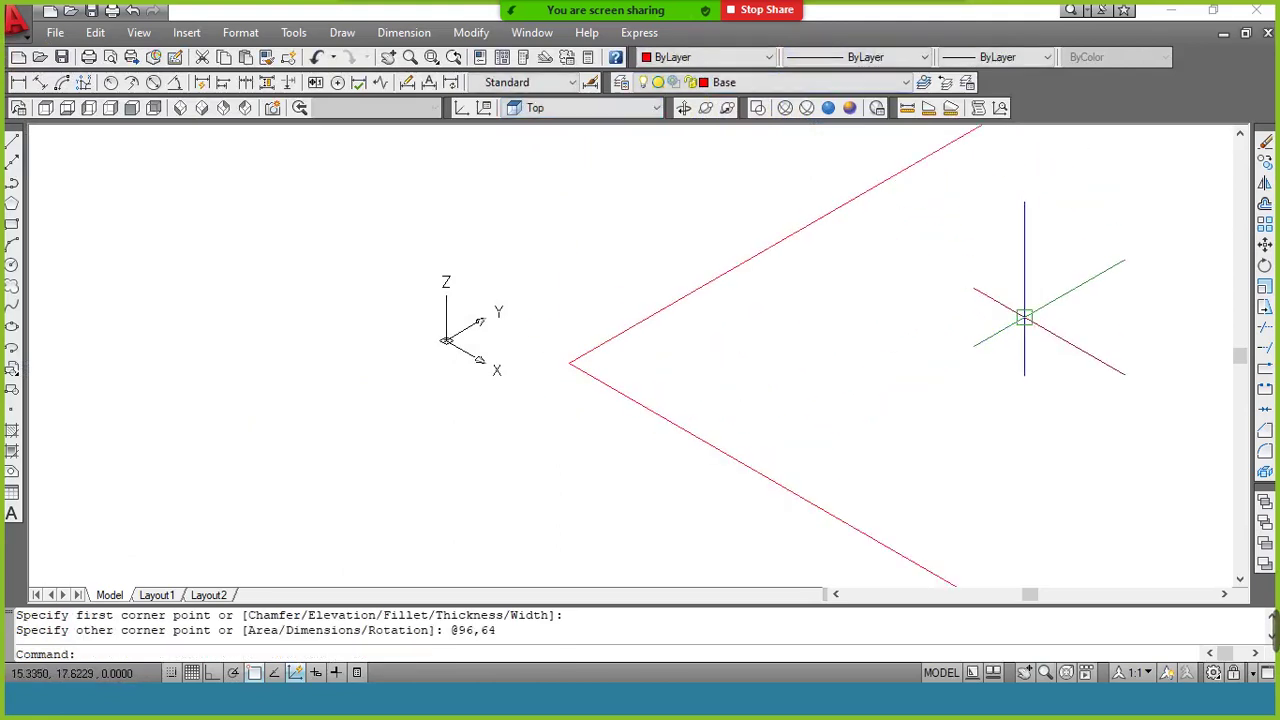
text(z)
key(Return)
text(e)
key(Return)
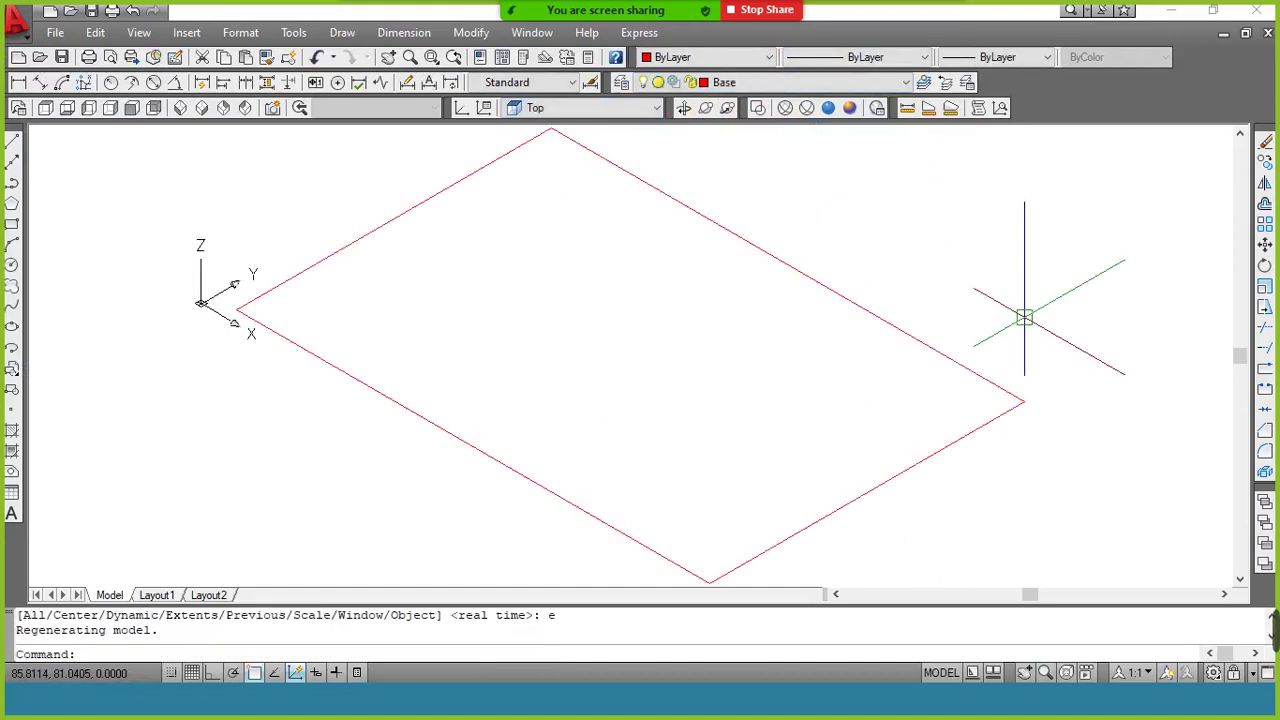
Switch to the Assignment 11 document's dimensioned model and check the new message in the Zoom group chat, minimizing the chat window
key(alt+Tab)
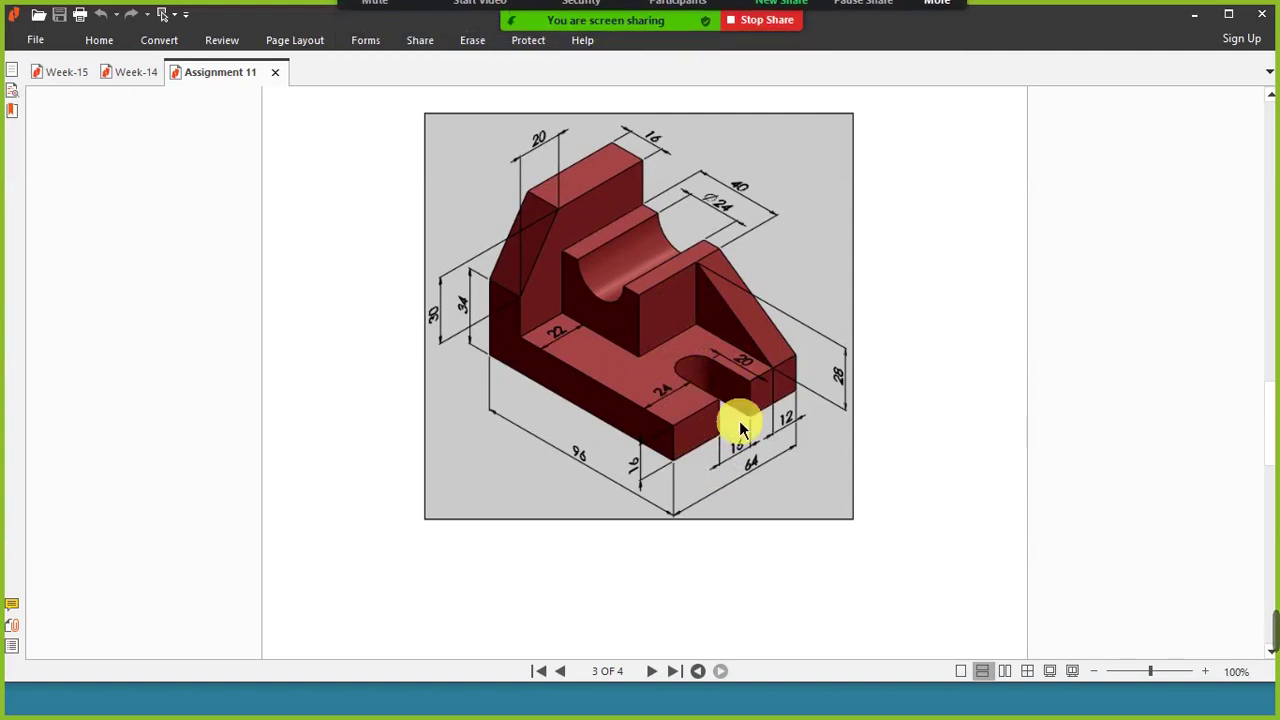
mouse_move(686, 8)
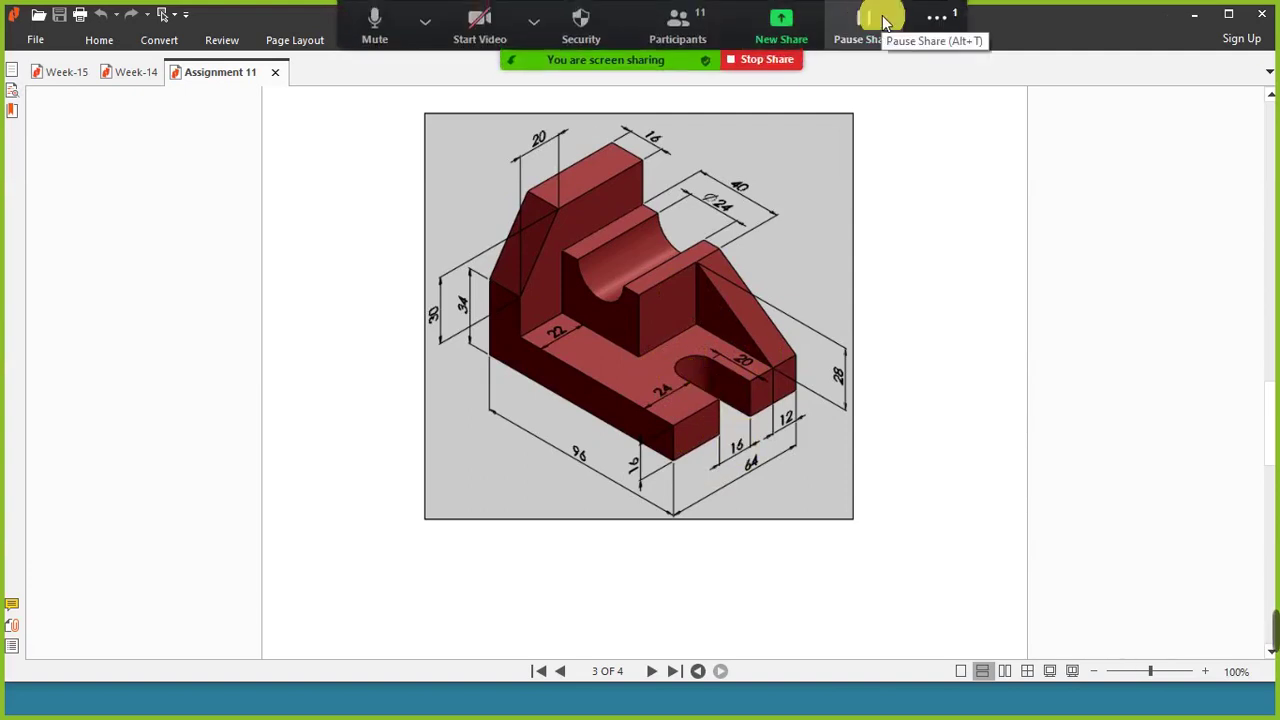
click(934, 15)
click(948, 68)
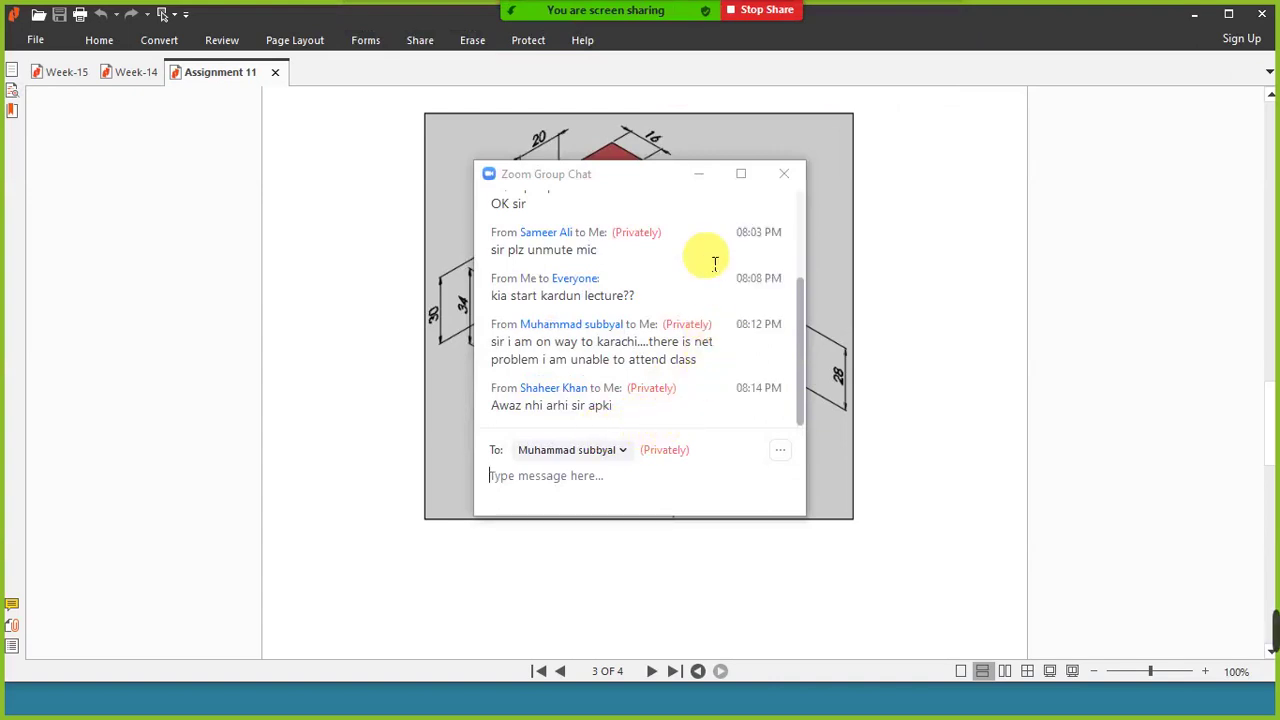
click(697, 180)
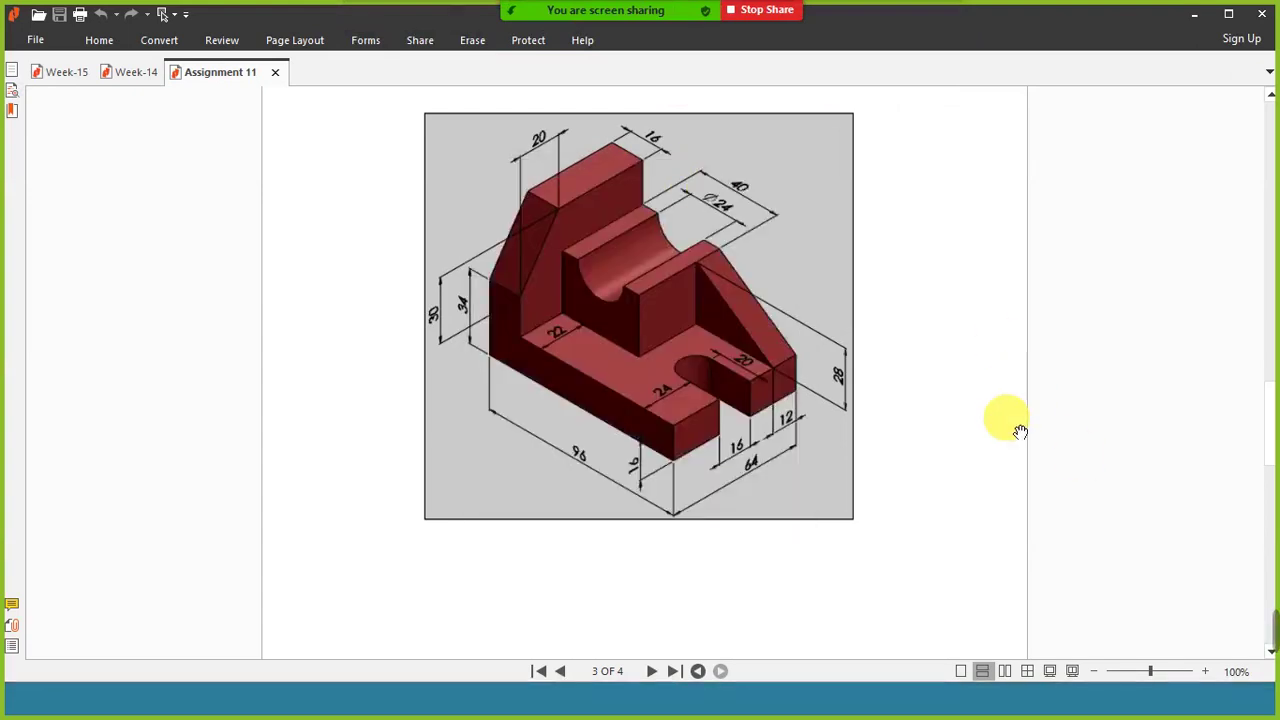
mouse_move(600, 12)
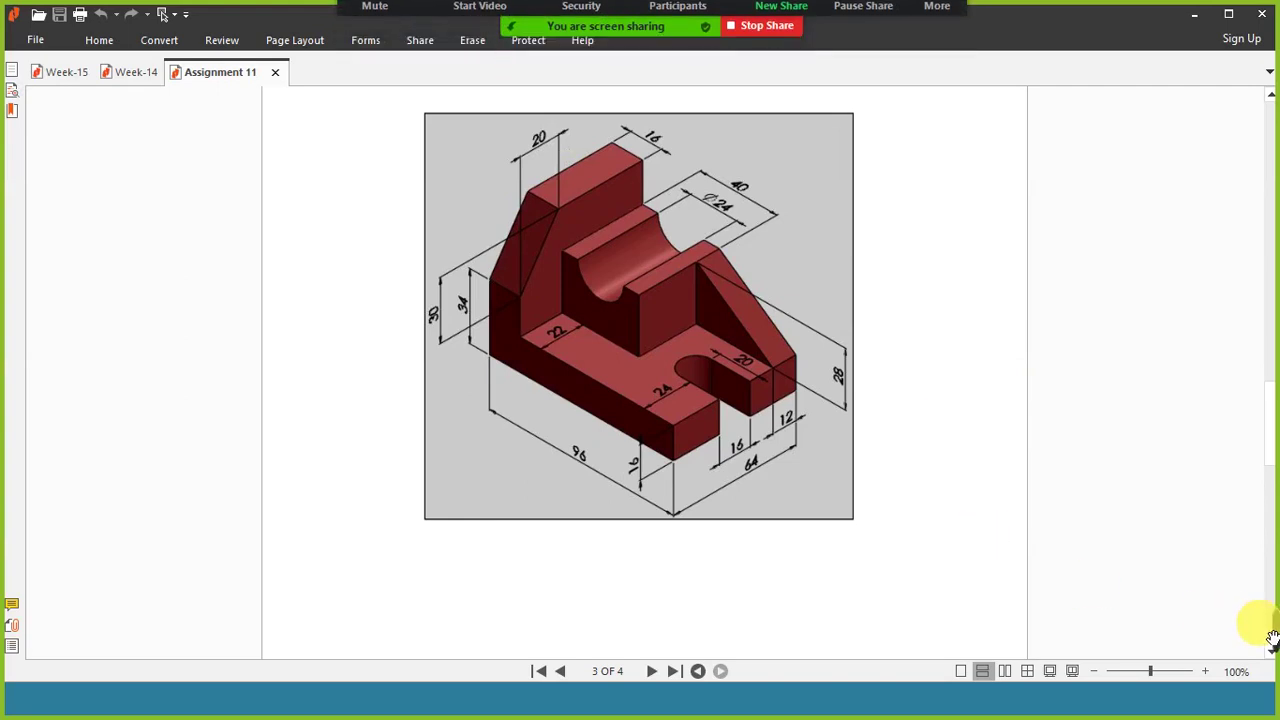
Return to the AutoCAD drawing and draw a 20-unit line straight inward from the midpoint of the base's front 64-unit edge, with Ortho on
mouse_move(1271, 621)
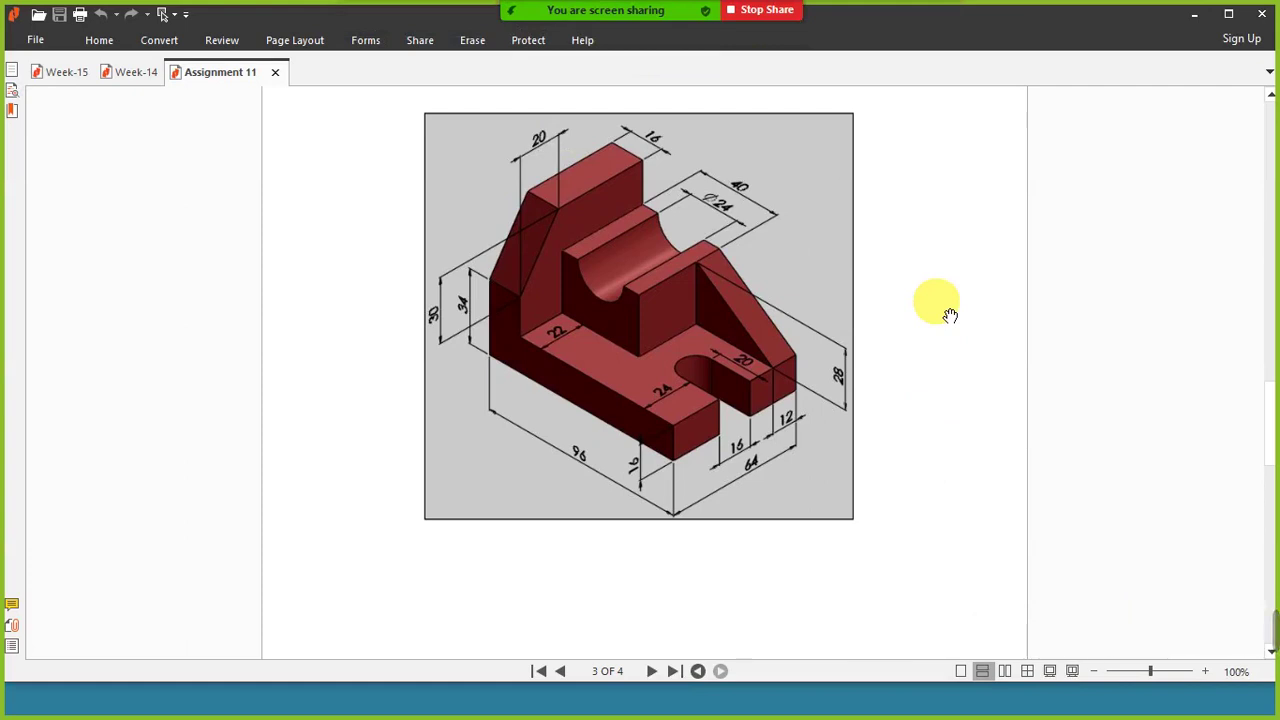
key(alt+Tab)
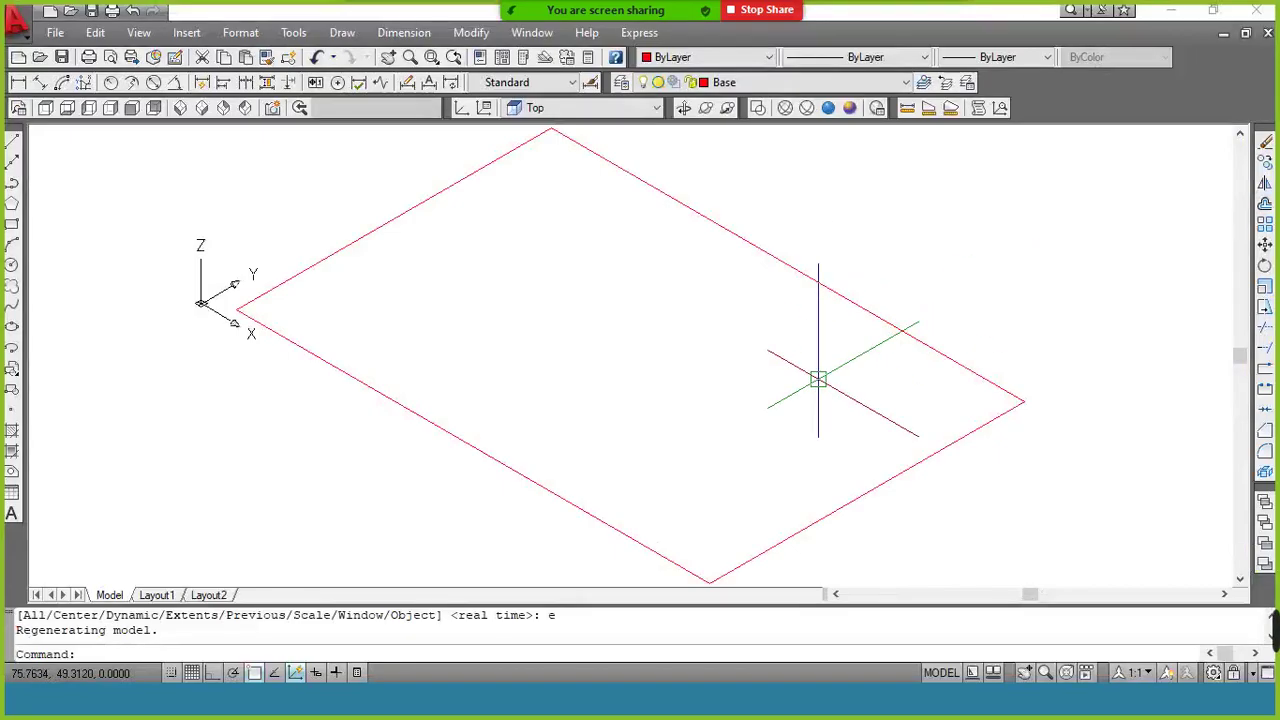
text(l)
key(Return)
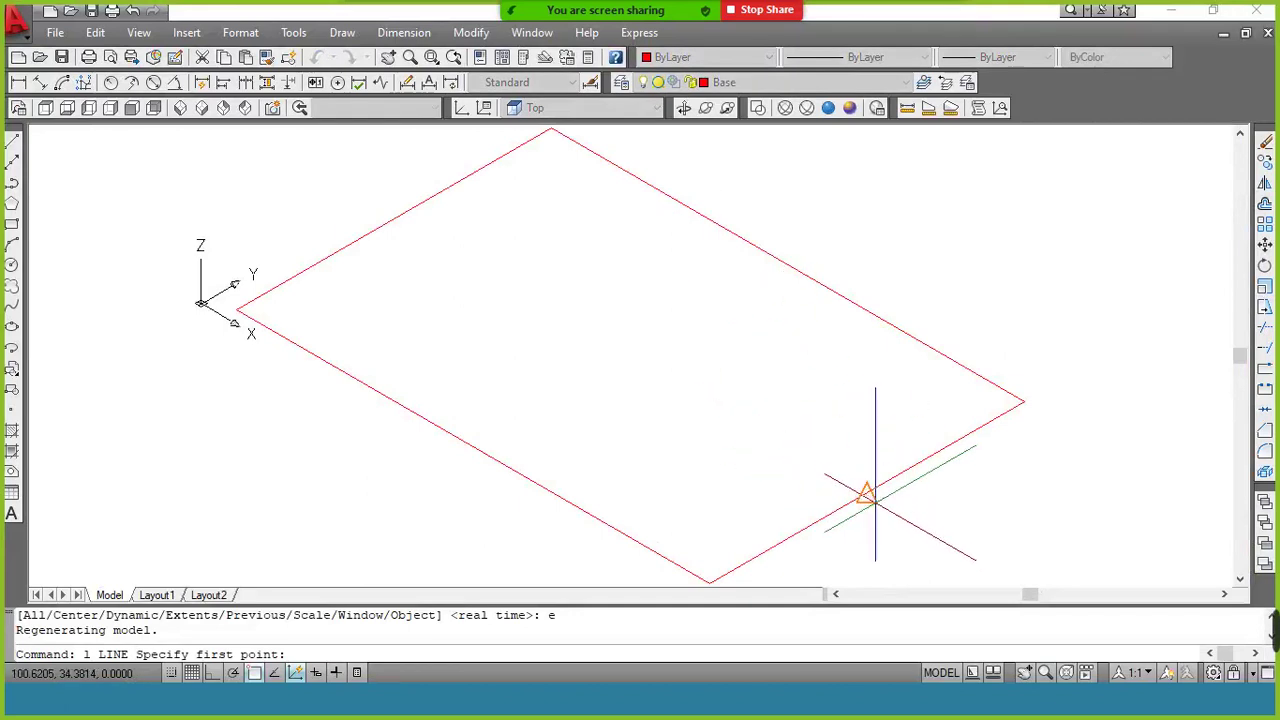
click(863, 491)
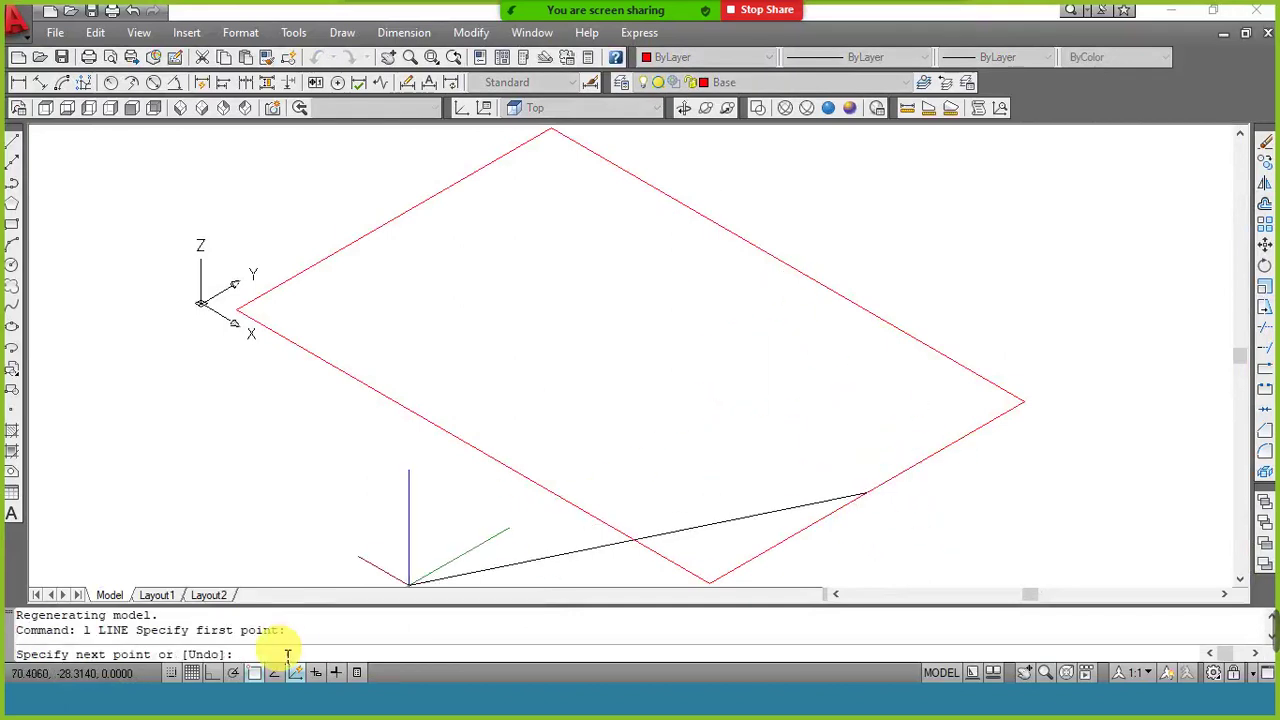
click(212, 673)
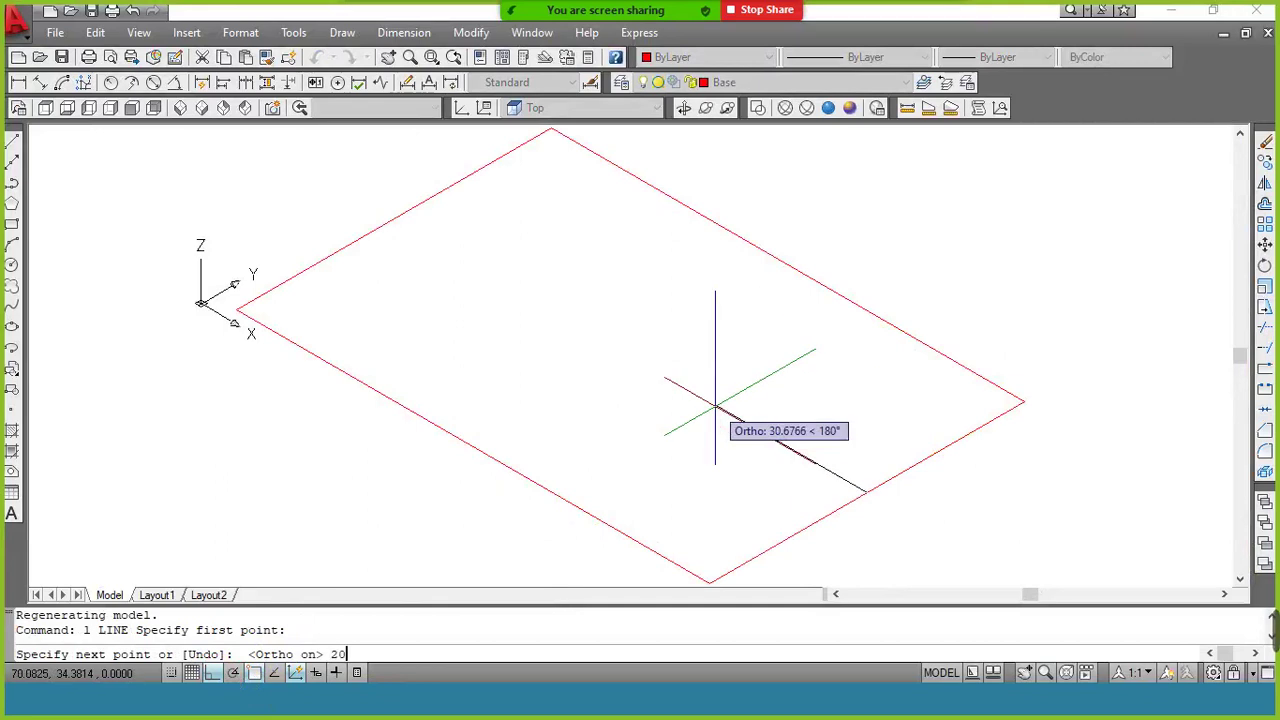
text(20)
key(Return)
key(Return)
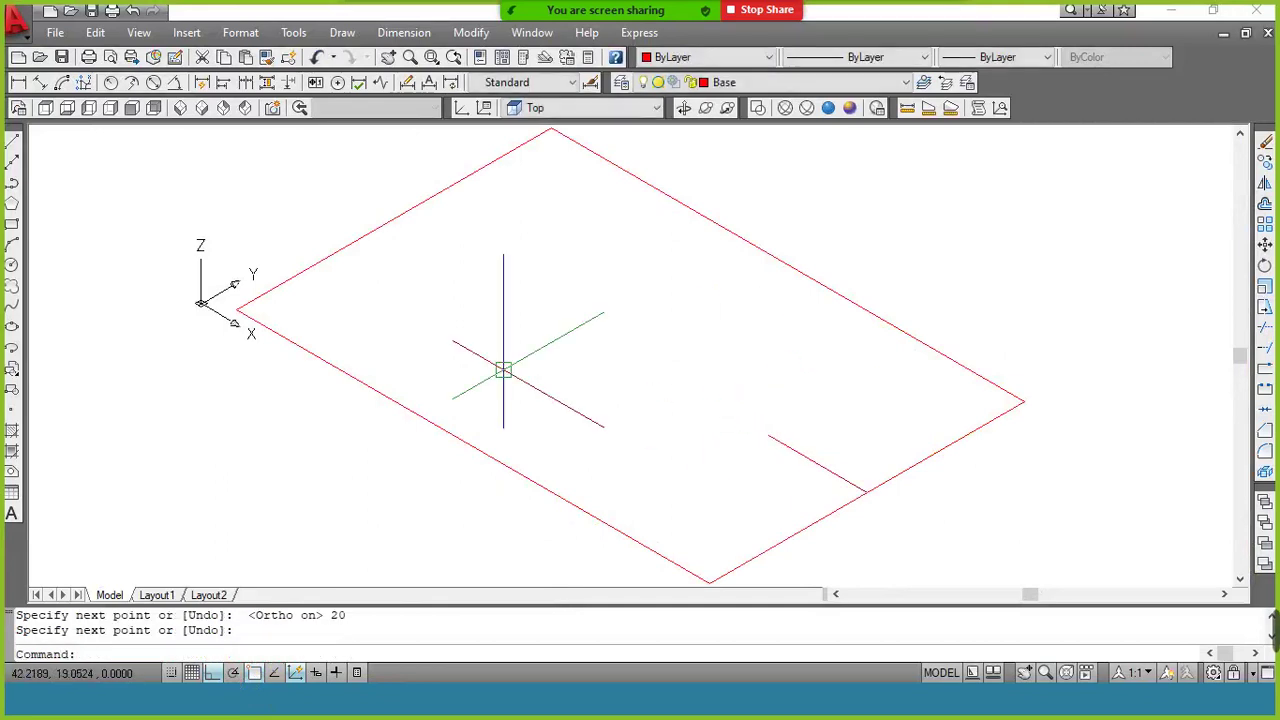
Draw a circle of radius 8 centred on the inner end of the 20-unit line
text(c)
key(Return)
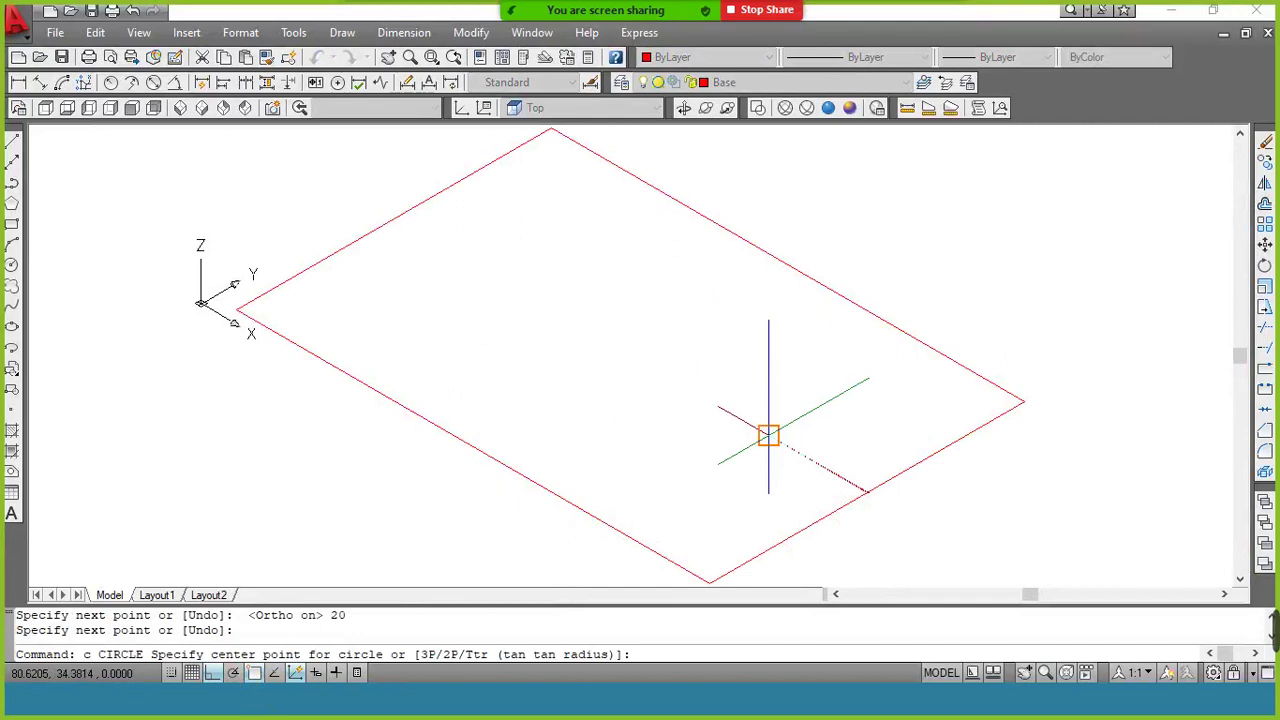
click(767, 434)
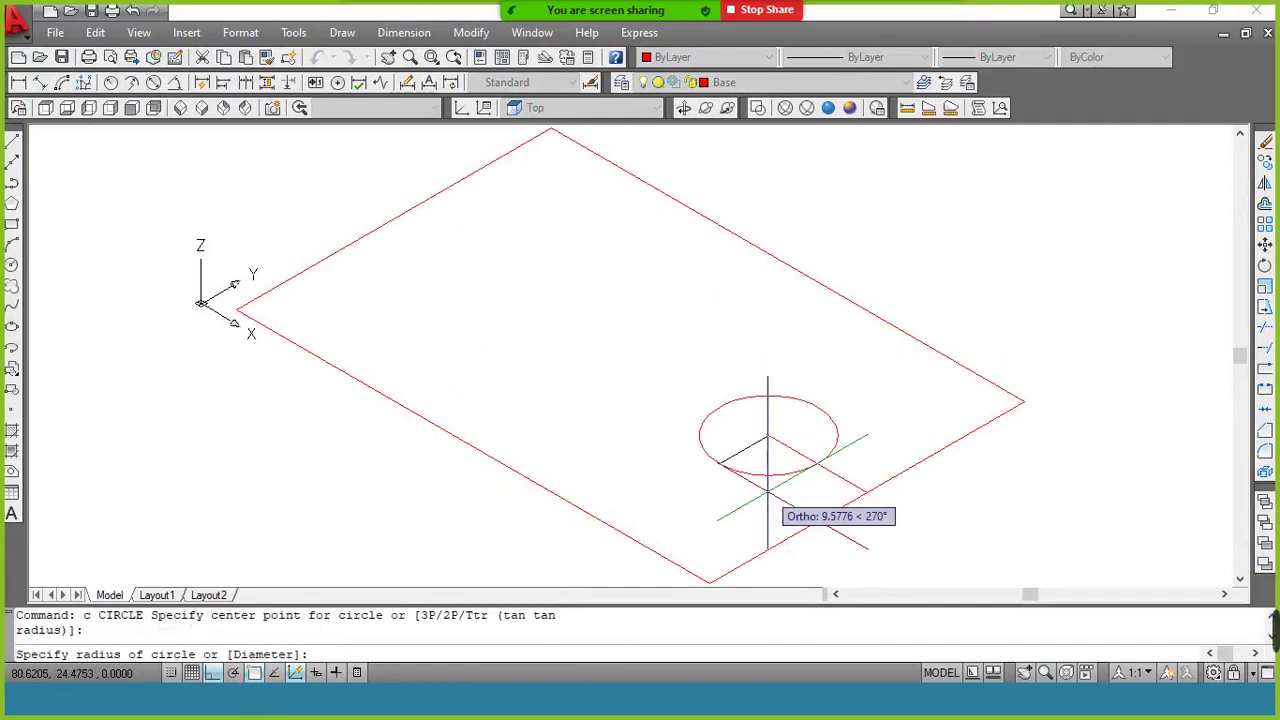
key(Return)
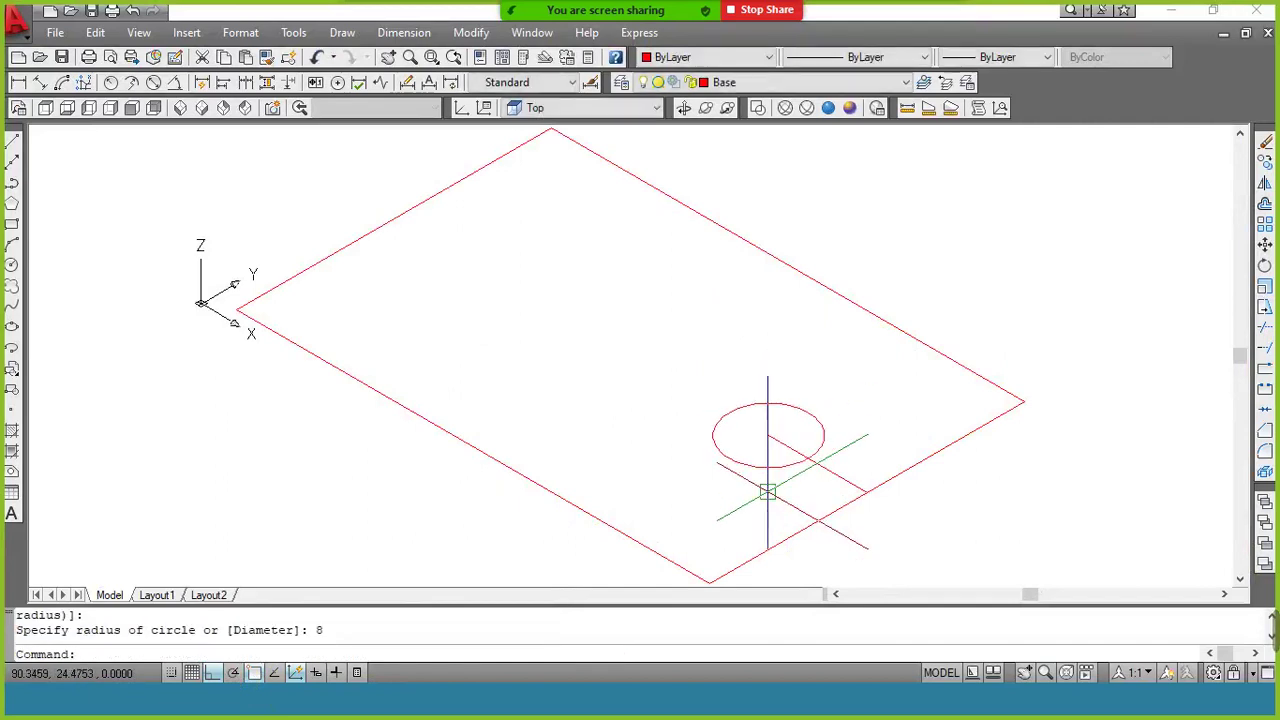
Draw two lines from the circle's opposite side quadrants perpendicular to the base's 64-unit edge, forming the slot sides
text(l)
key(Return)
click(808, 412)
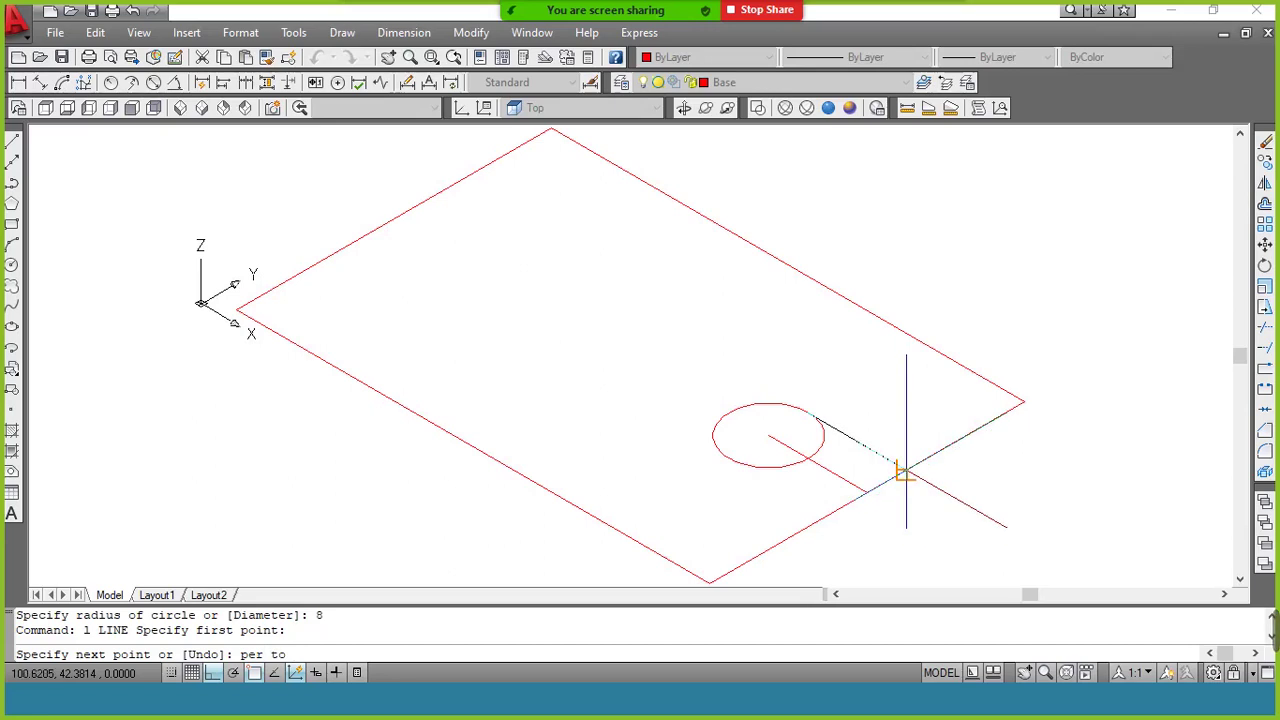
click(906, 472)
key(Return)
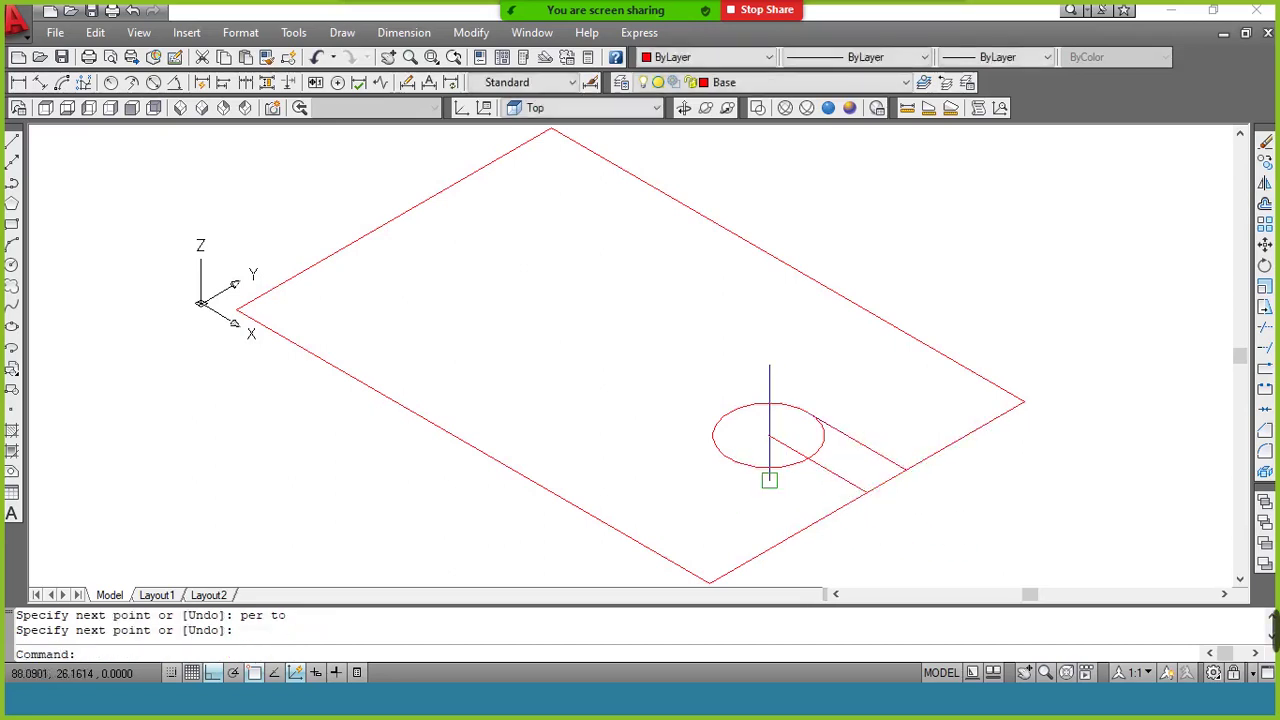
key(Return)
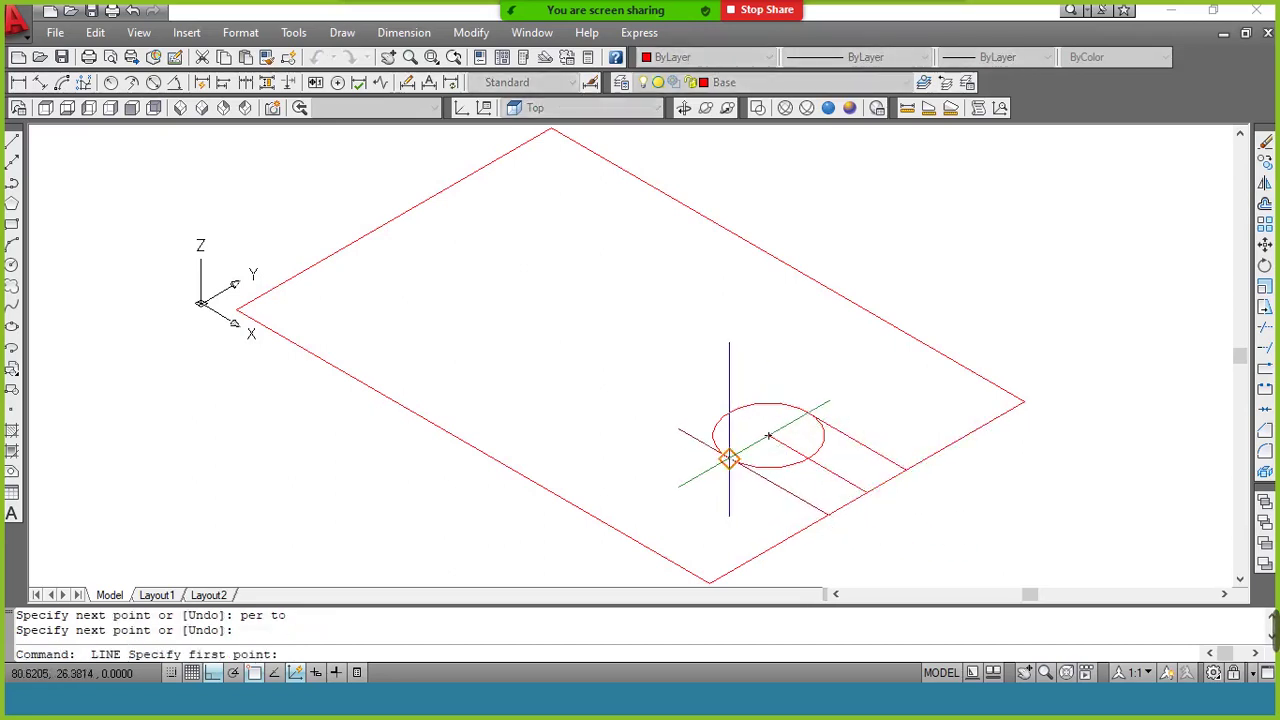
click(729, 459)
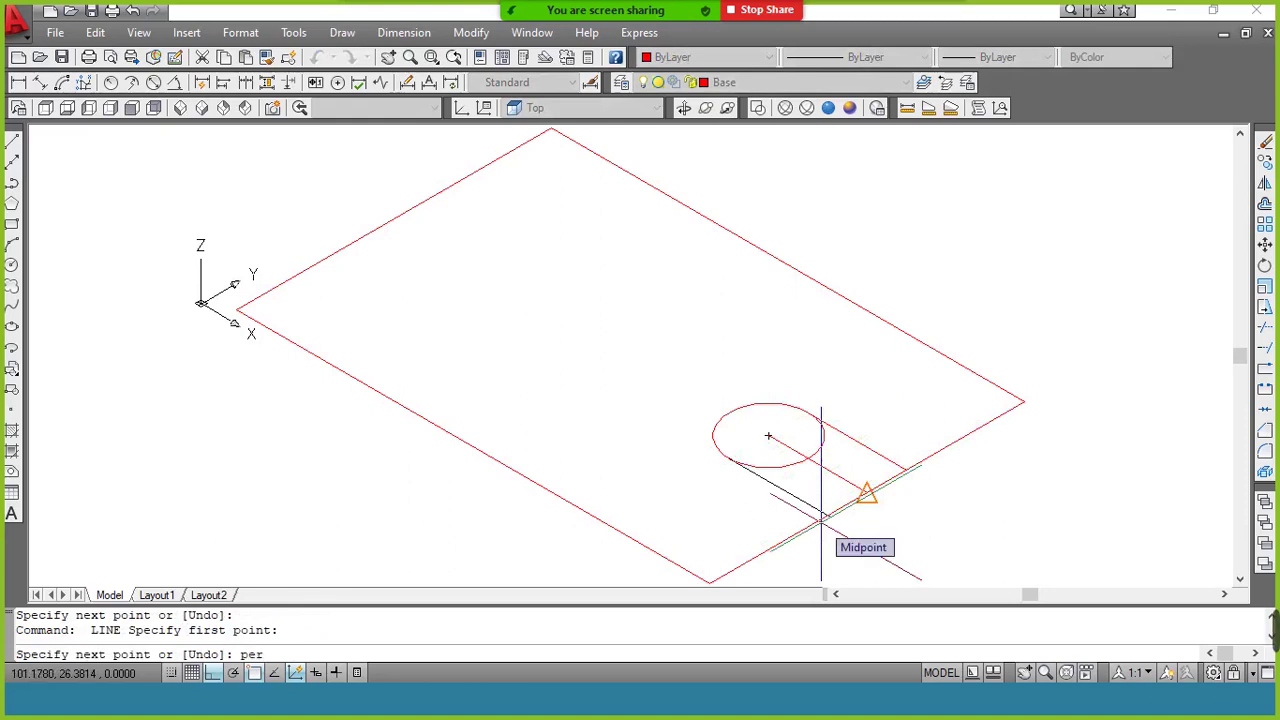
text(per)
key(Return)
click(825, 514)
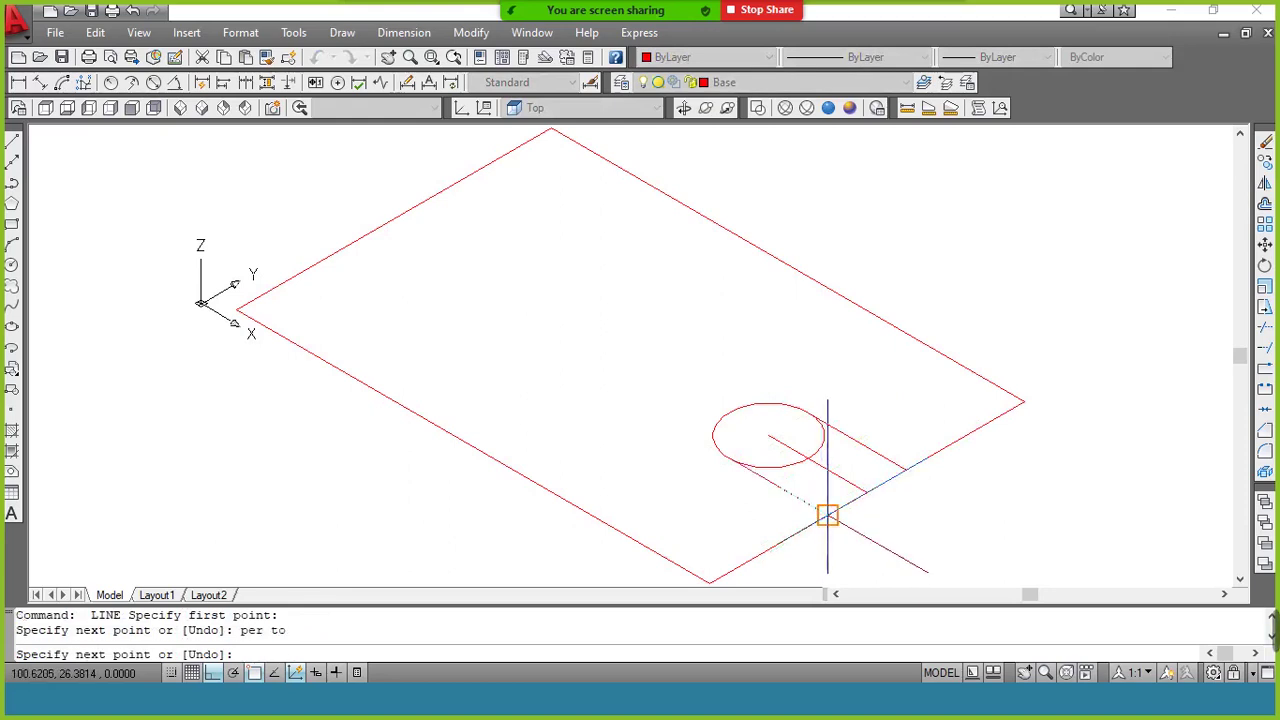
key(Return)
Trim away the part of the circle inside the slot and the base edge across the slot opening
text(tr)
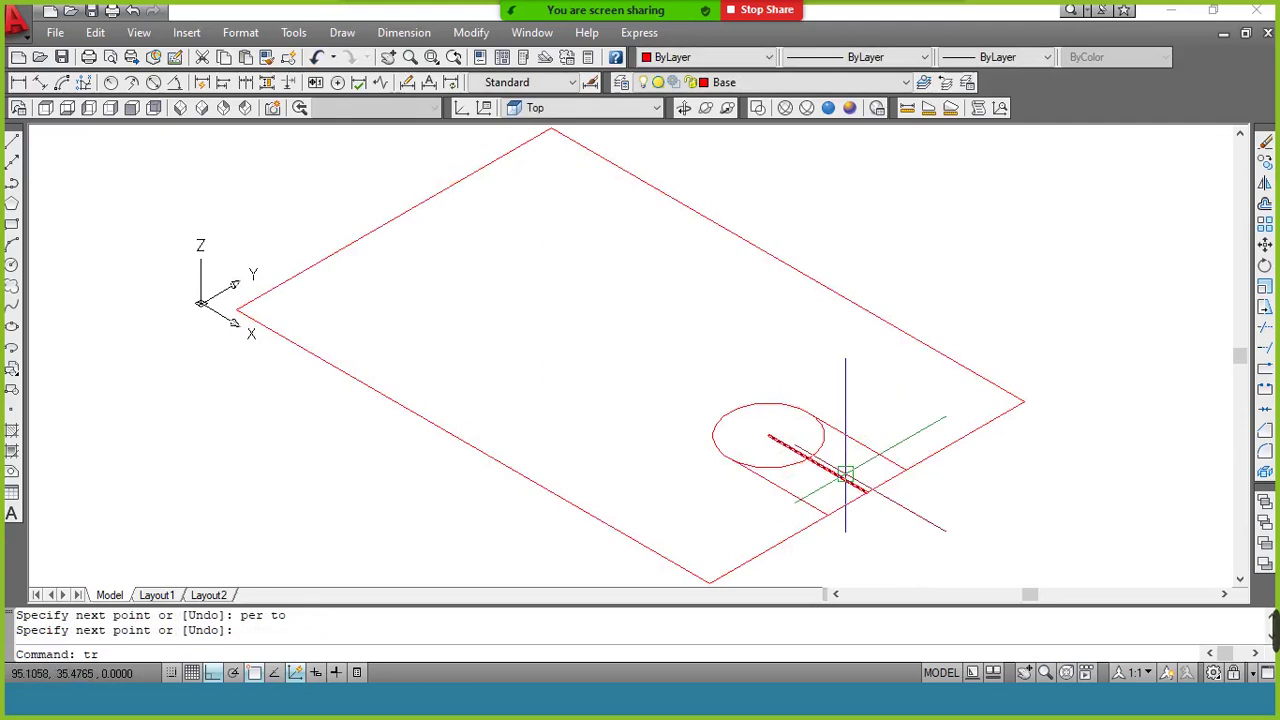
key(Return)
key(Return)
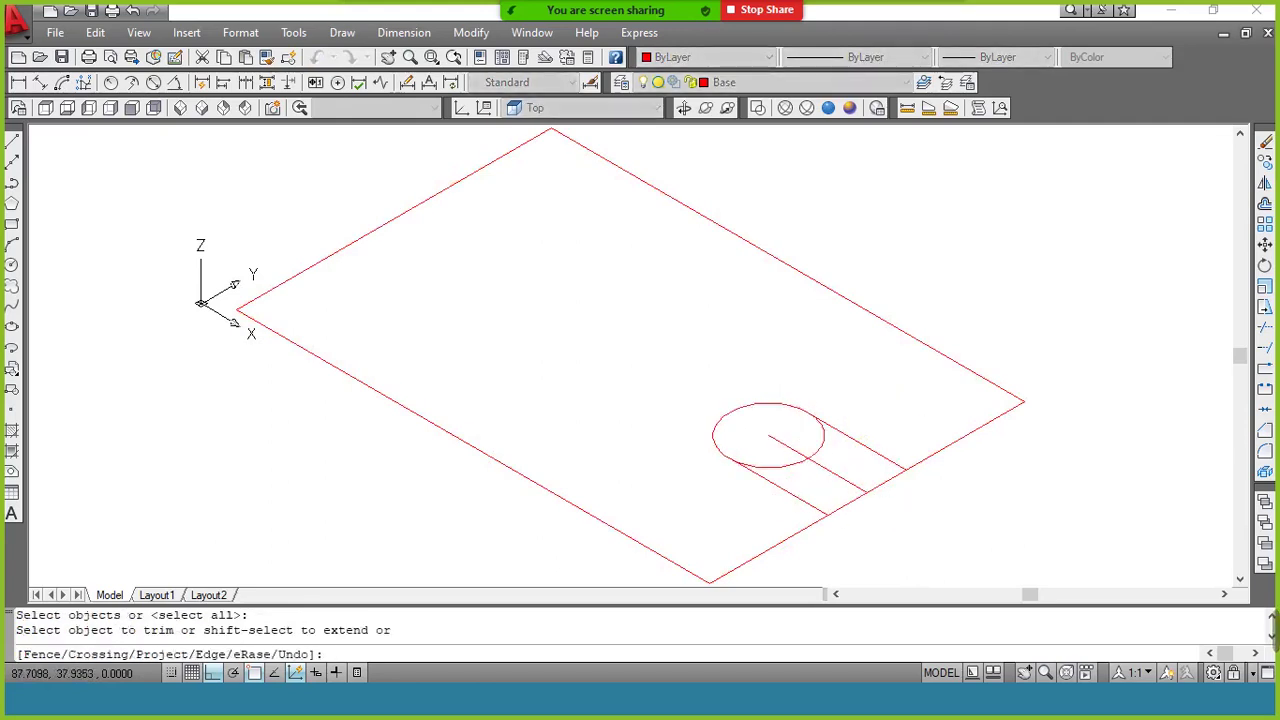
click(822, 437)
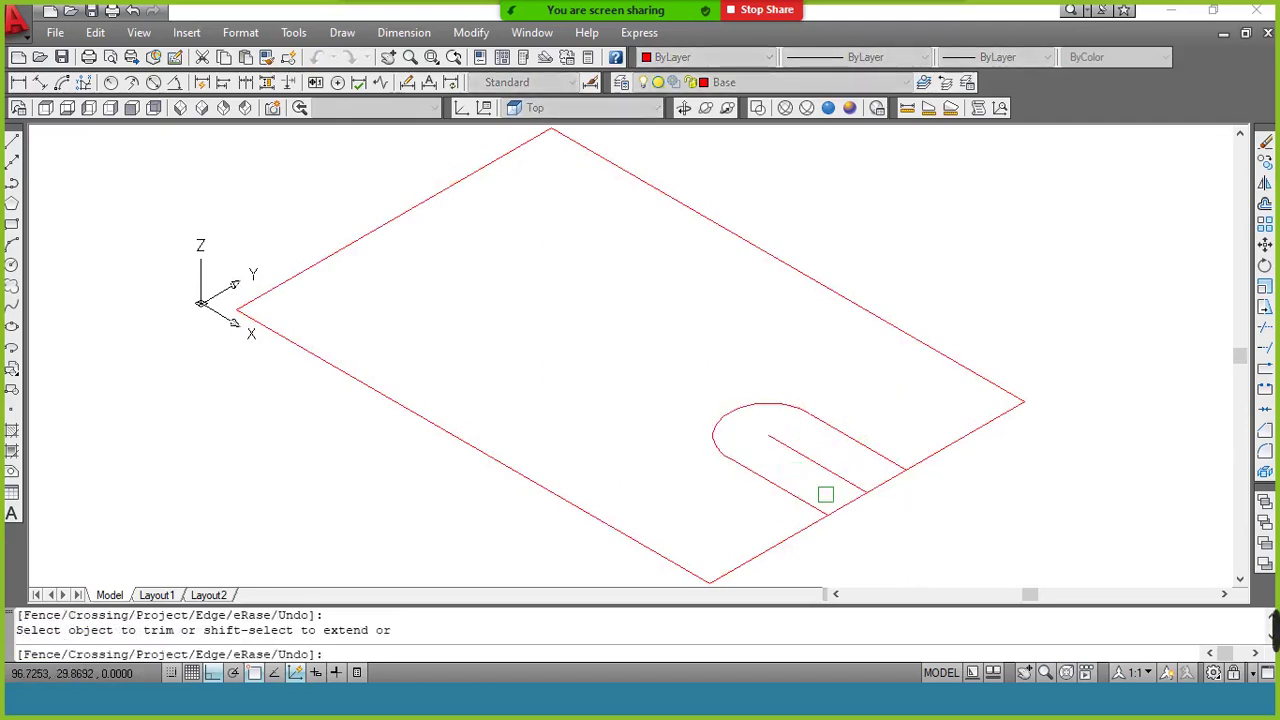
click(888, 478)
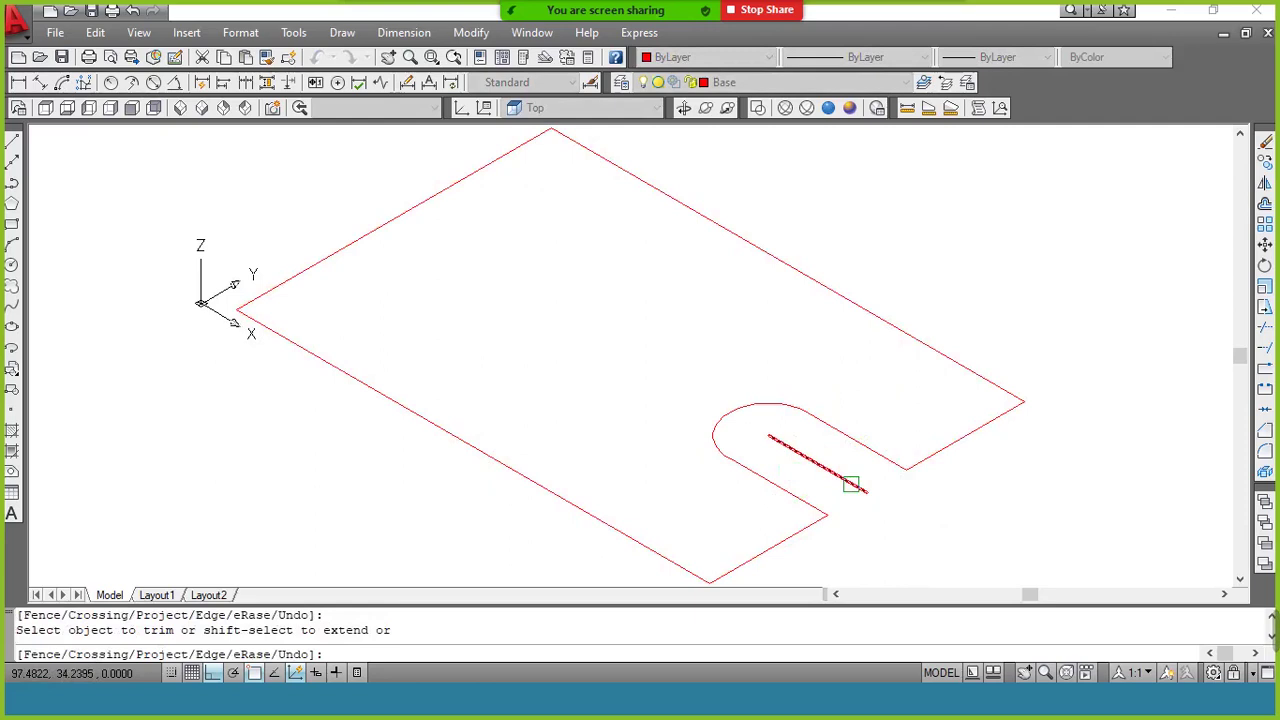
key(Return)
Erase the 20-unit construction line in the middle of the slot
click(843, 479)
text(e)
key(Return)
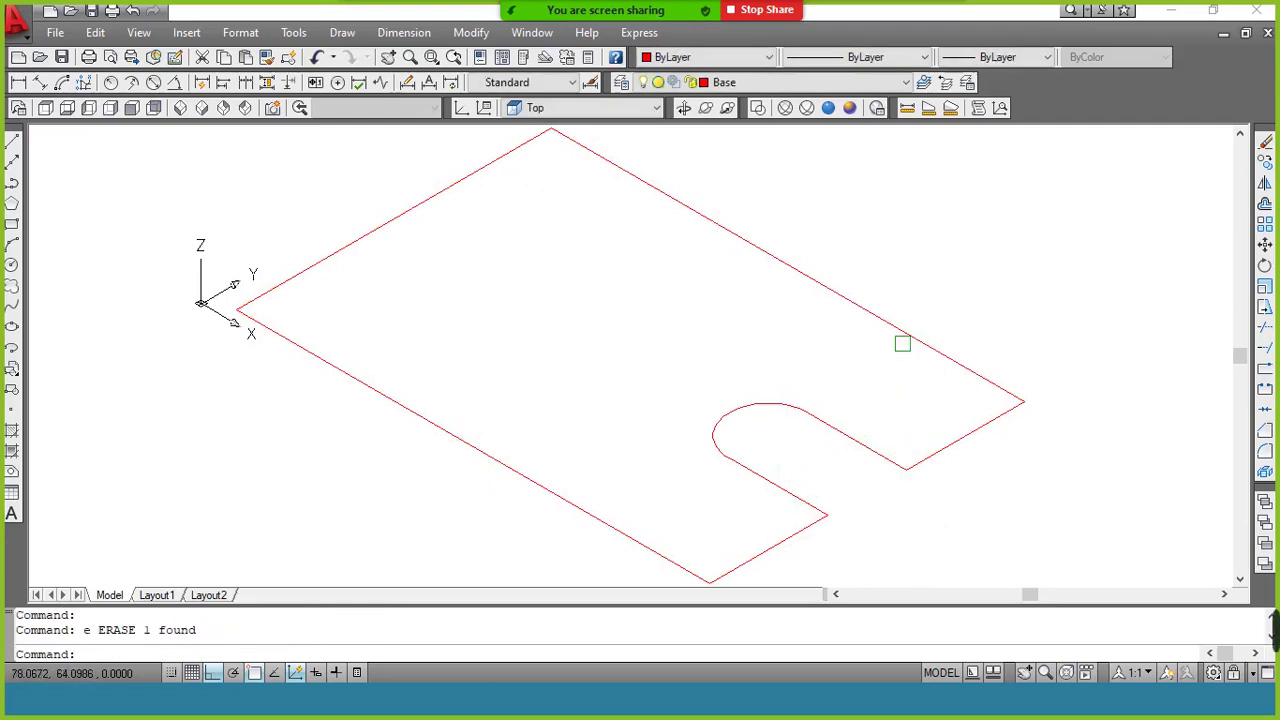
Join the base outline, slot lines and arc into a single polyline with Polyline Edit
text(pe)
key(Return)
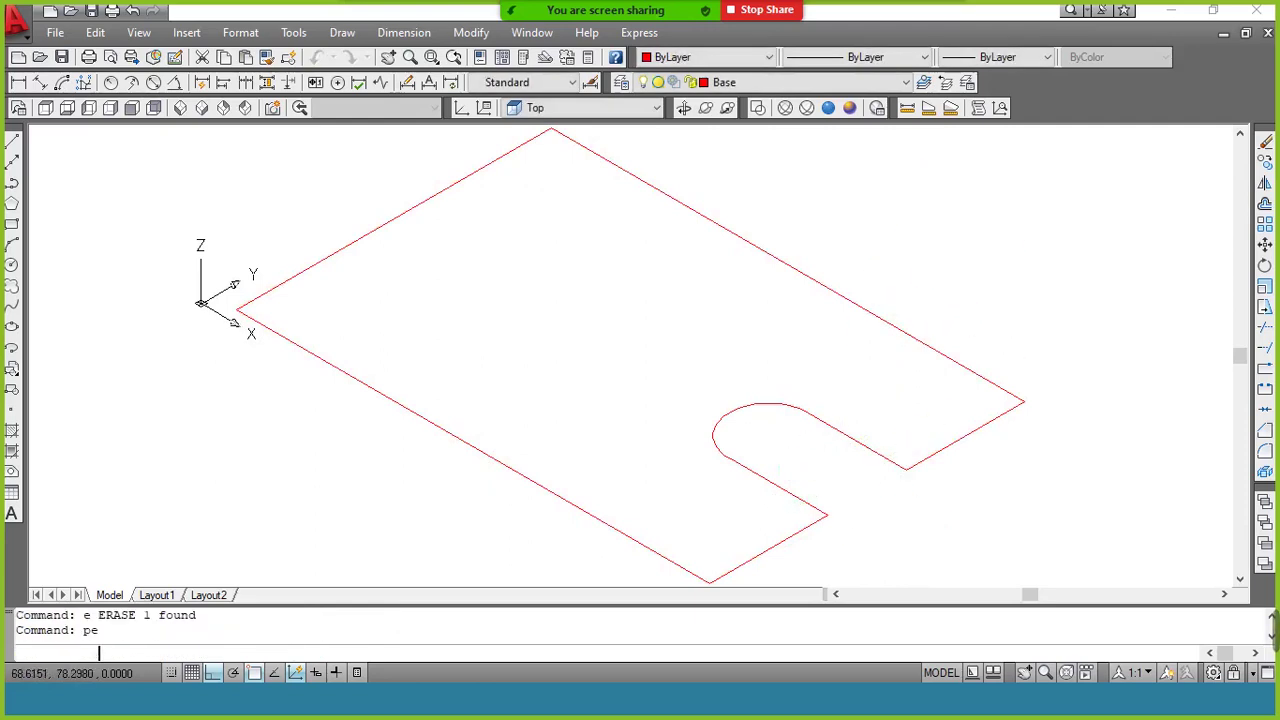
click(909, 334)
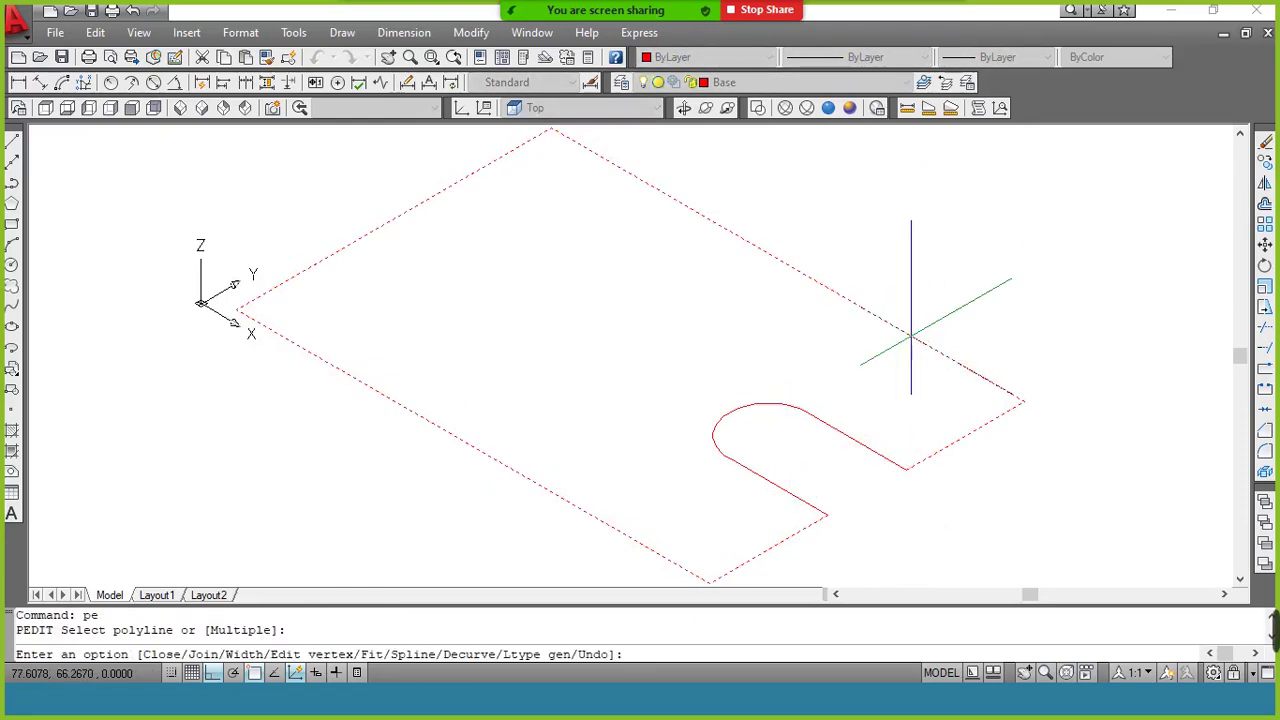
text(j)
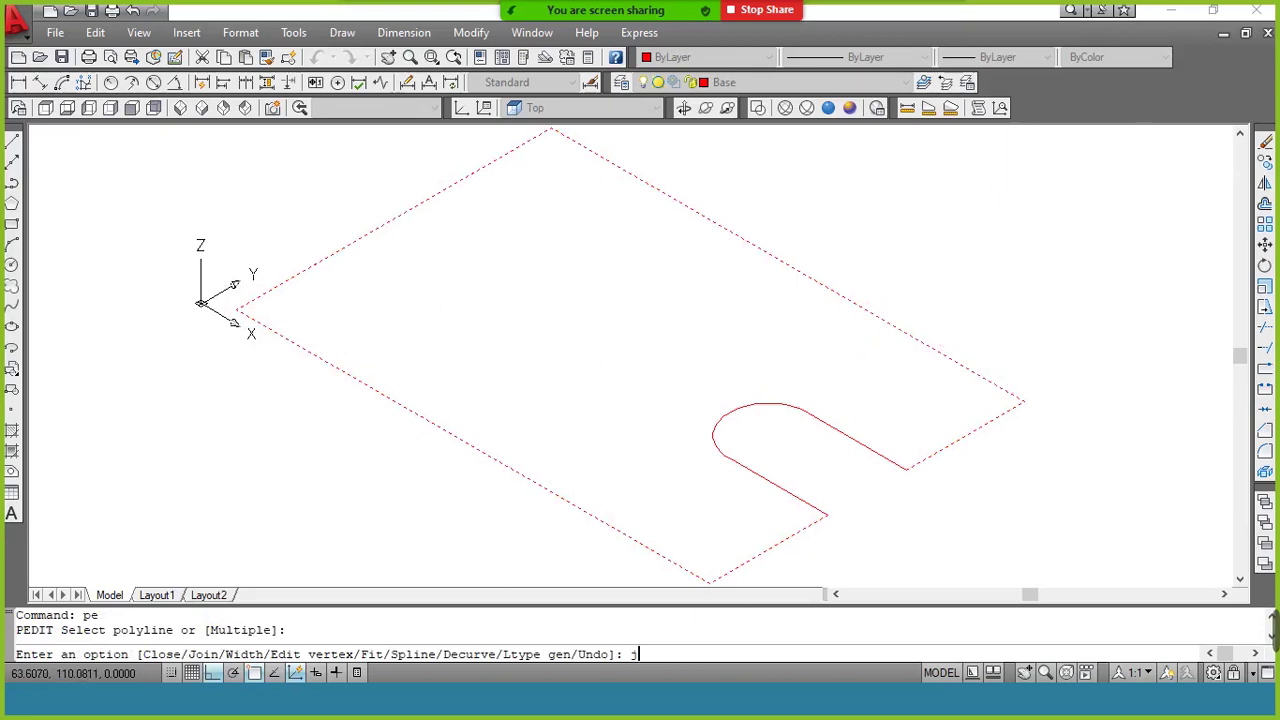
key(Return)
click(1063, 169)
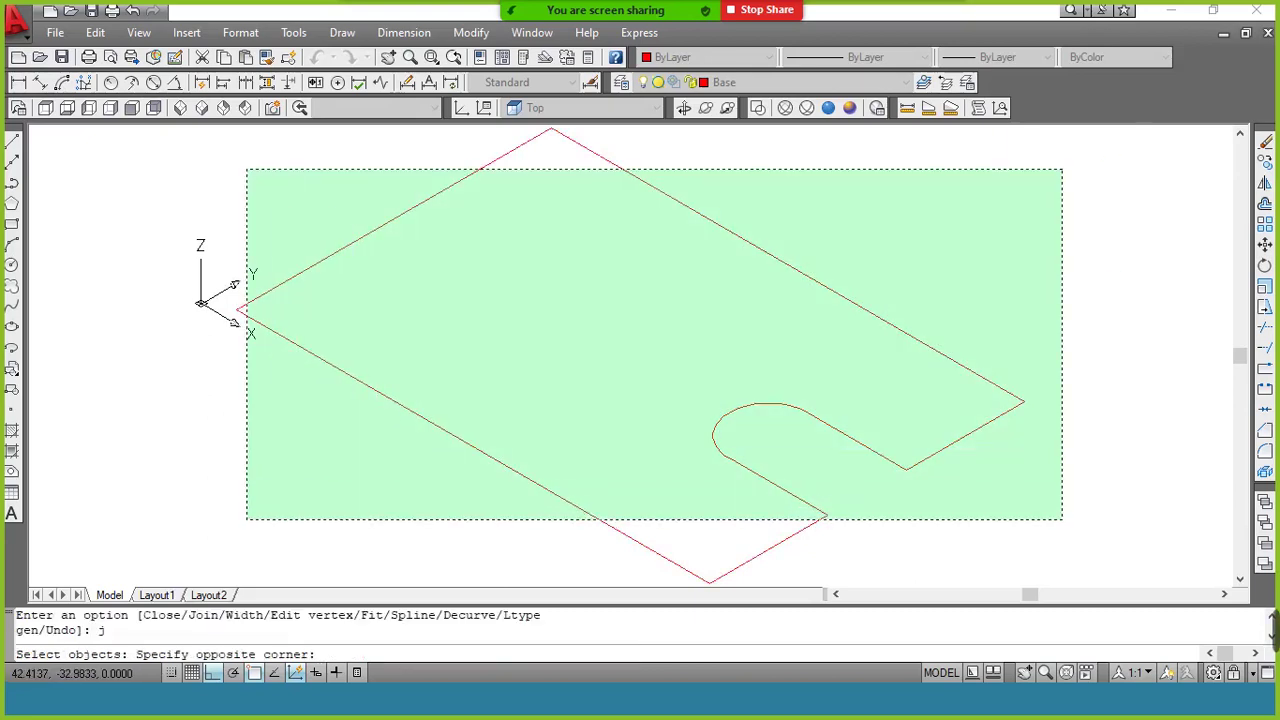
click(247, 519)
key(Return)
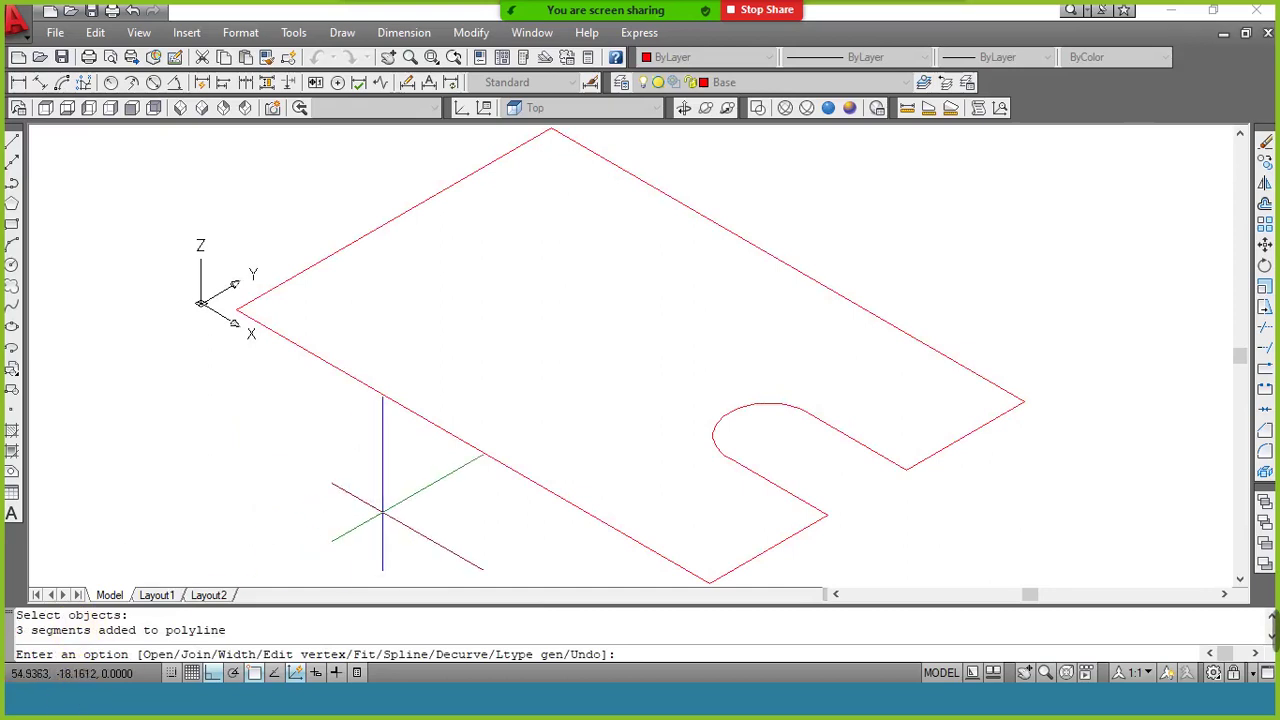
key(Return)
click(502, 458)
key(Escape)
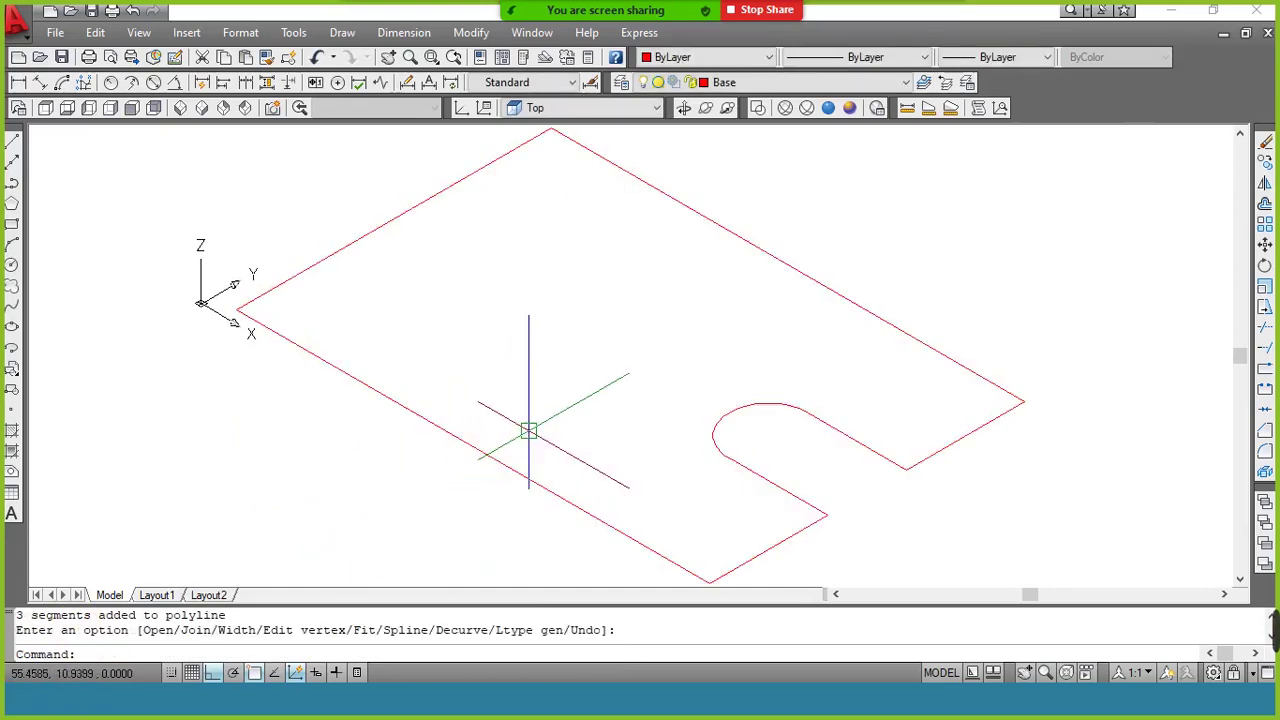
Extrude the joined base profile to a height of 16, checking the thickness in the Assignment 11 drawing
text(ext)
key(Return)
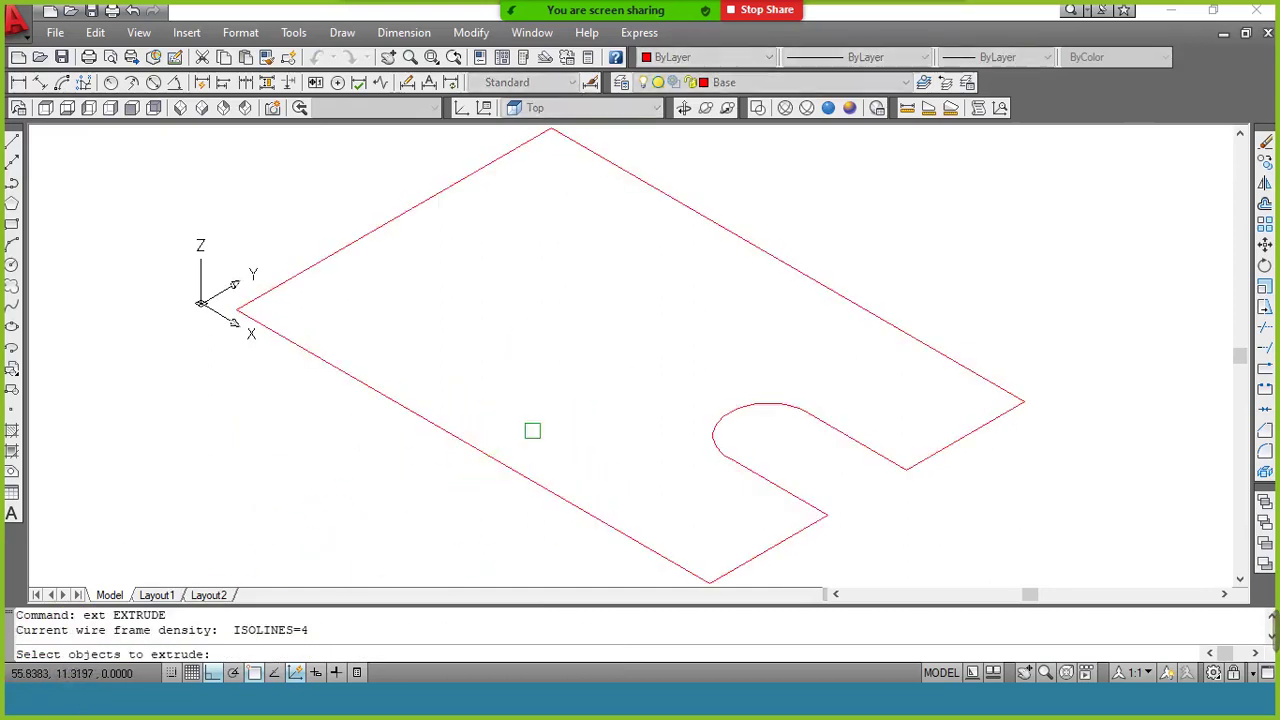
click(509, 460)
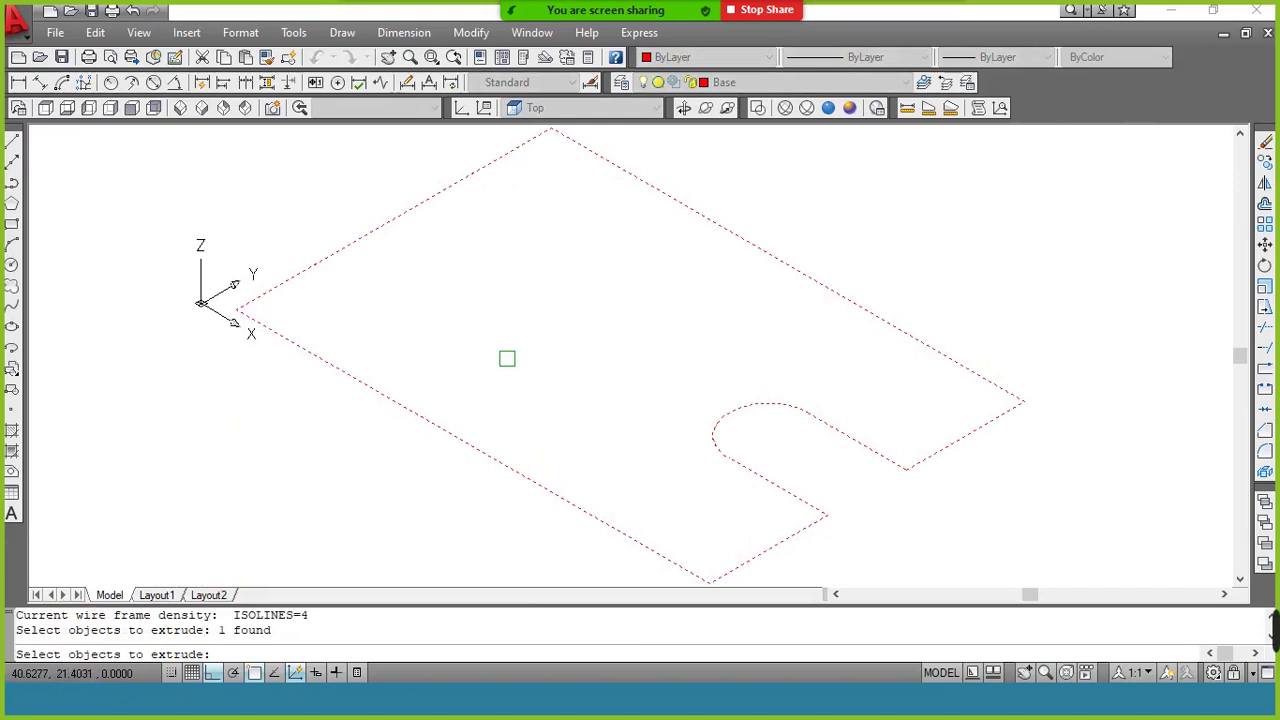
key(Return)
key(alt+Tab)
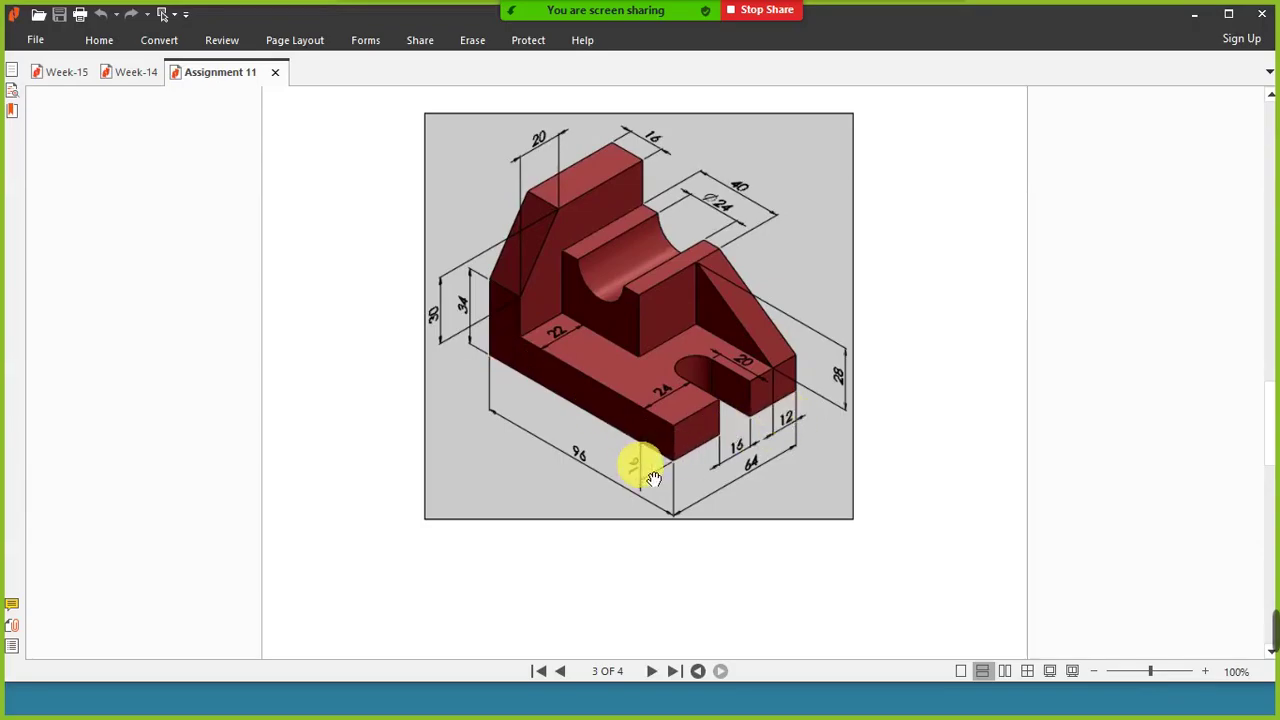
key(alt+Tab)
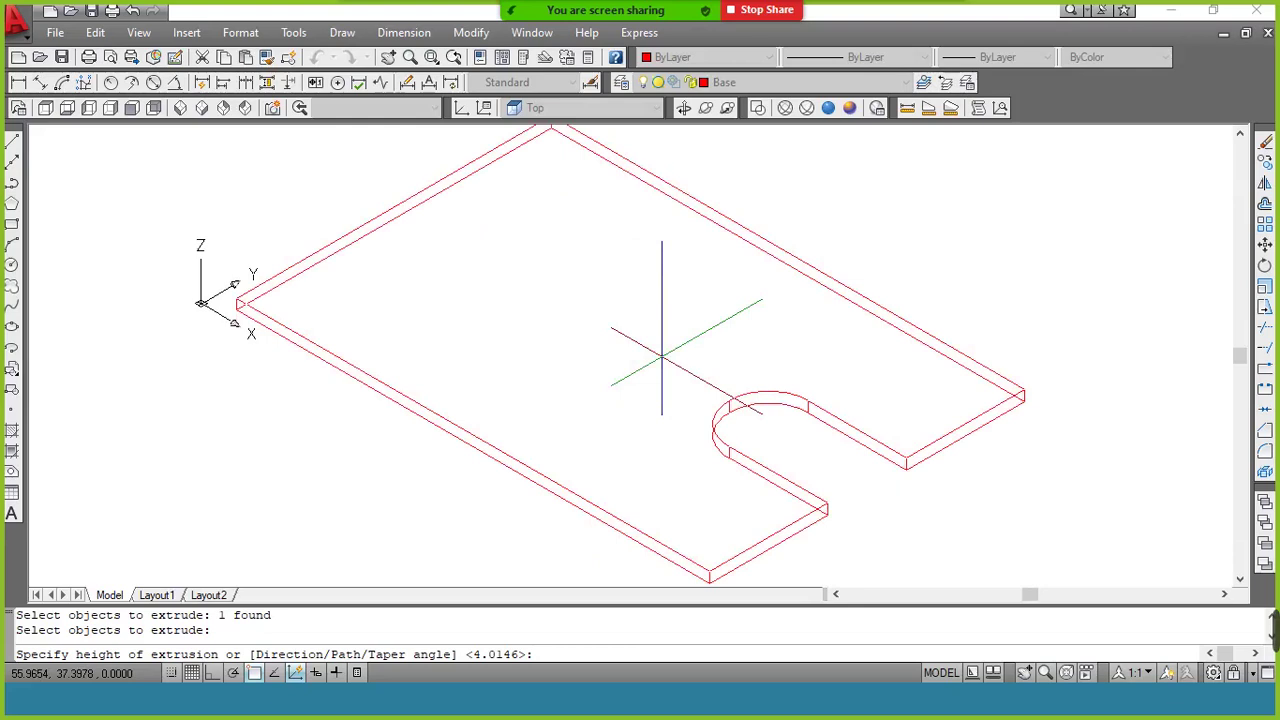
text(16)
key(Return)
Shade the extruded base in the Realistic visual style and make Slab the current layer
text(z)
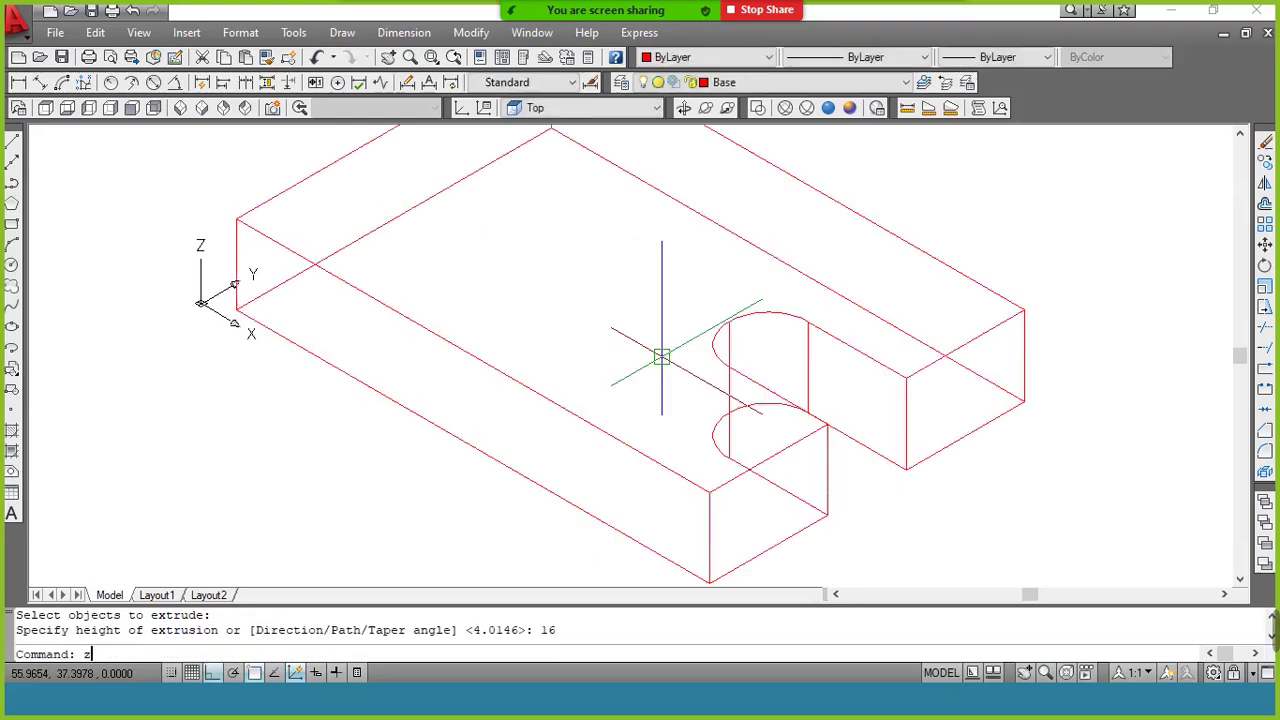
key(Return)
text(e)
key(Return)
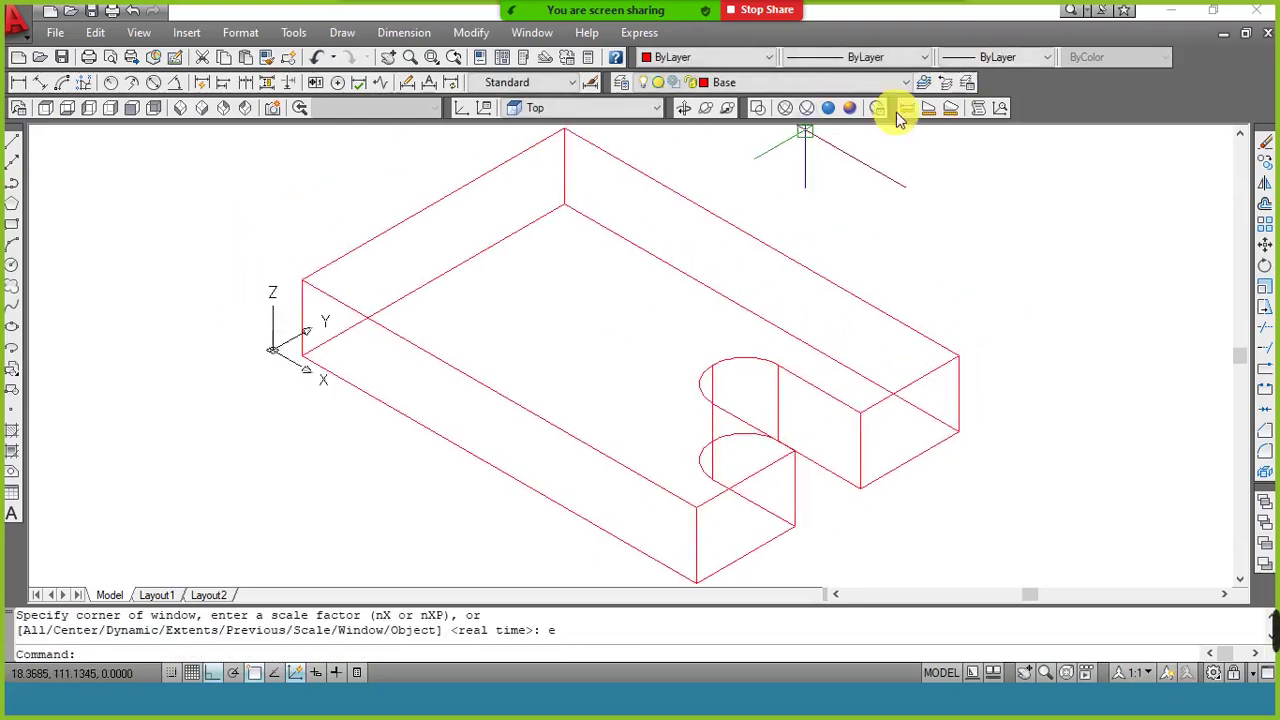
click(853, 112)
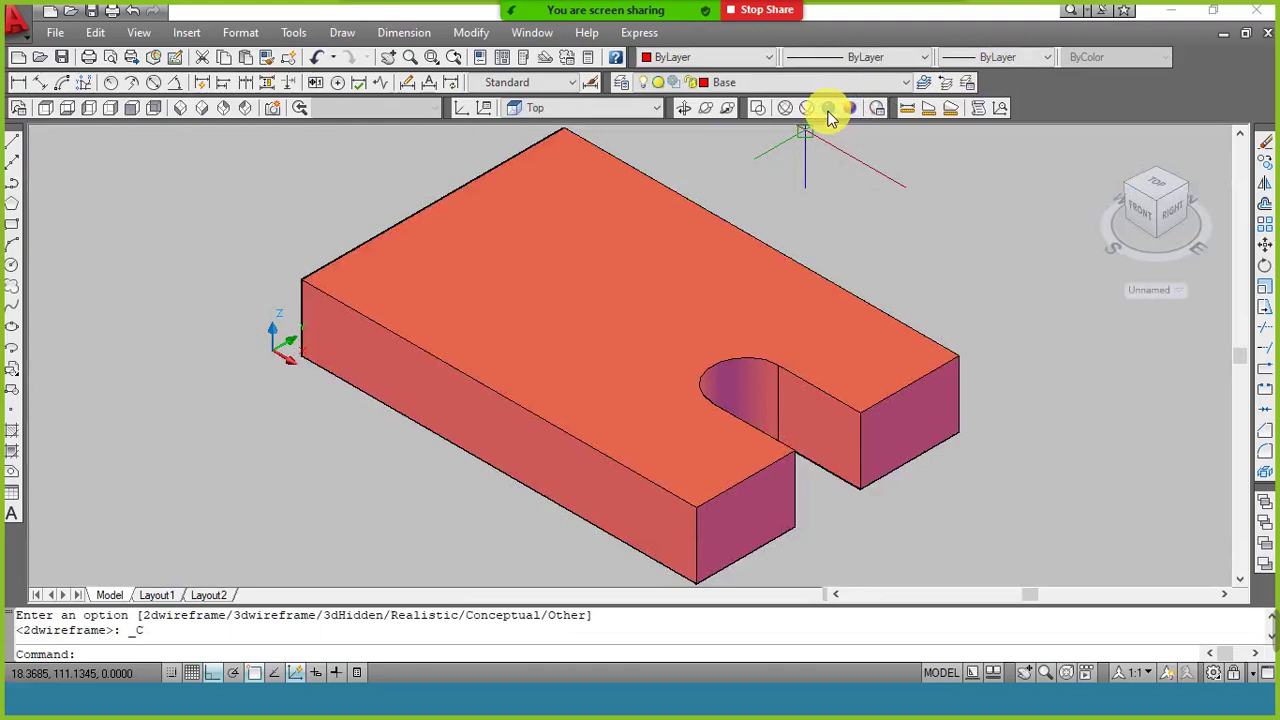
click(828, 112)
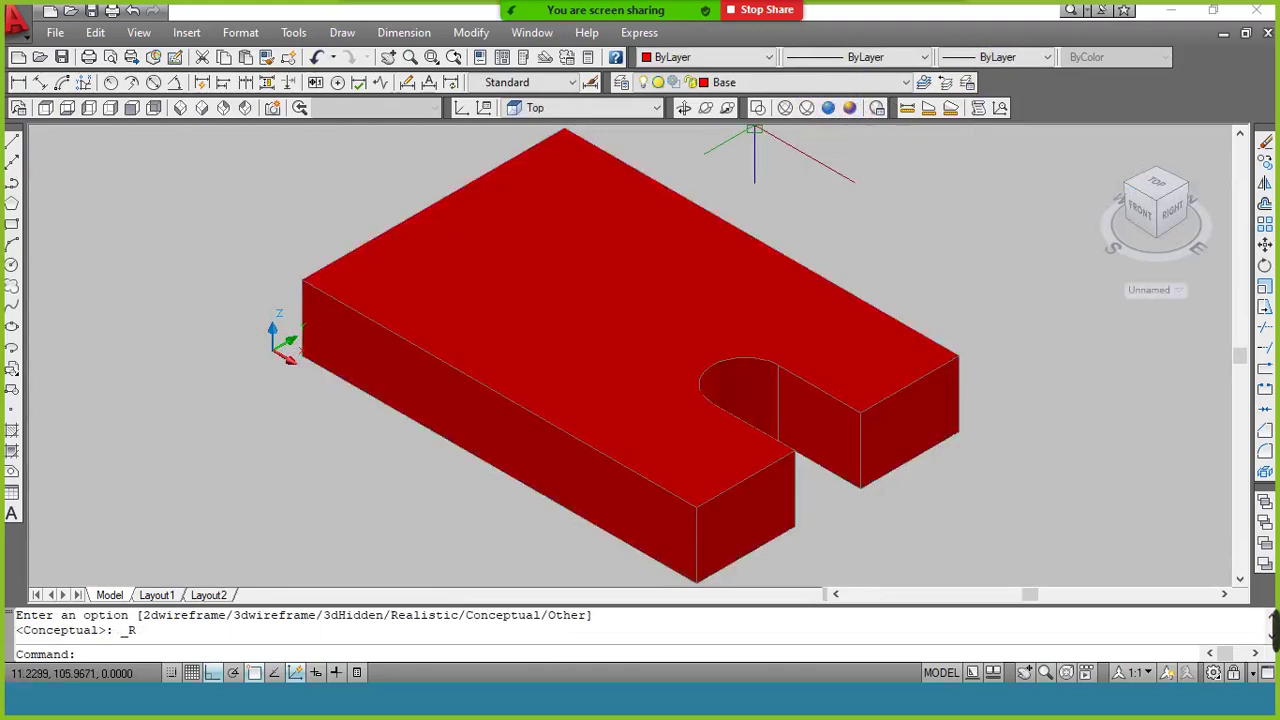
click(766, 94)
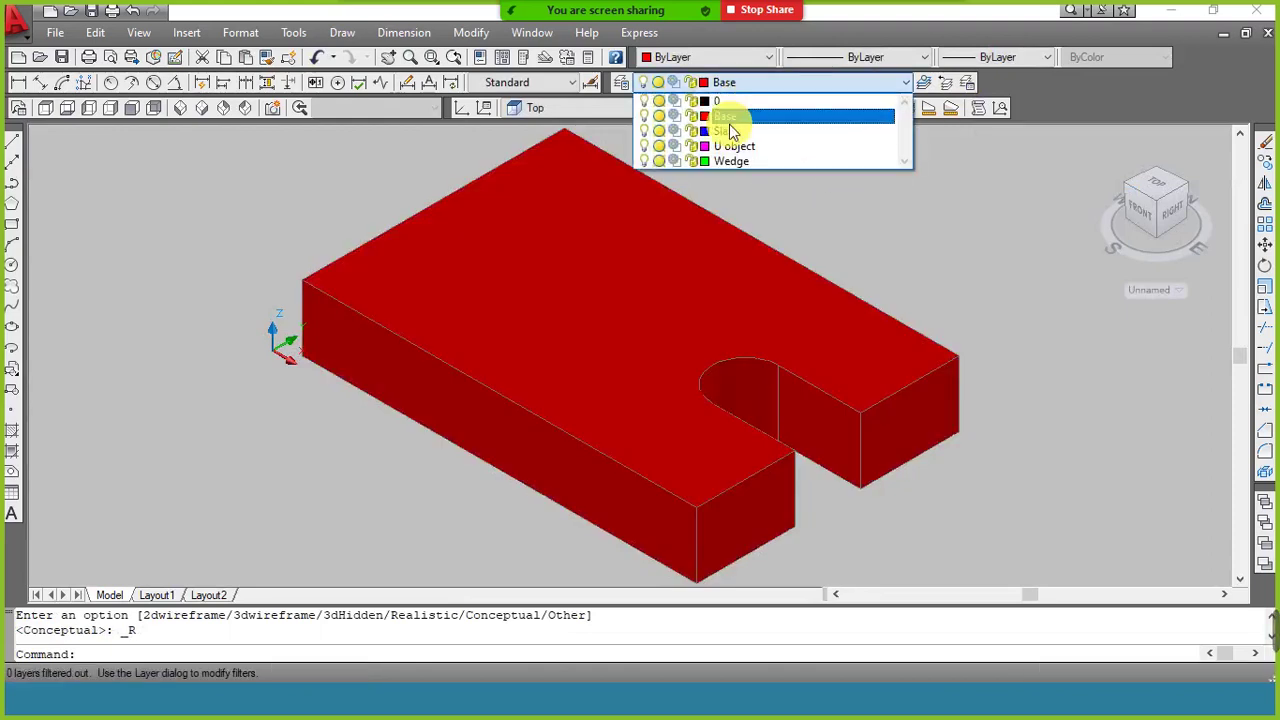
click(724, 131)
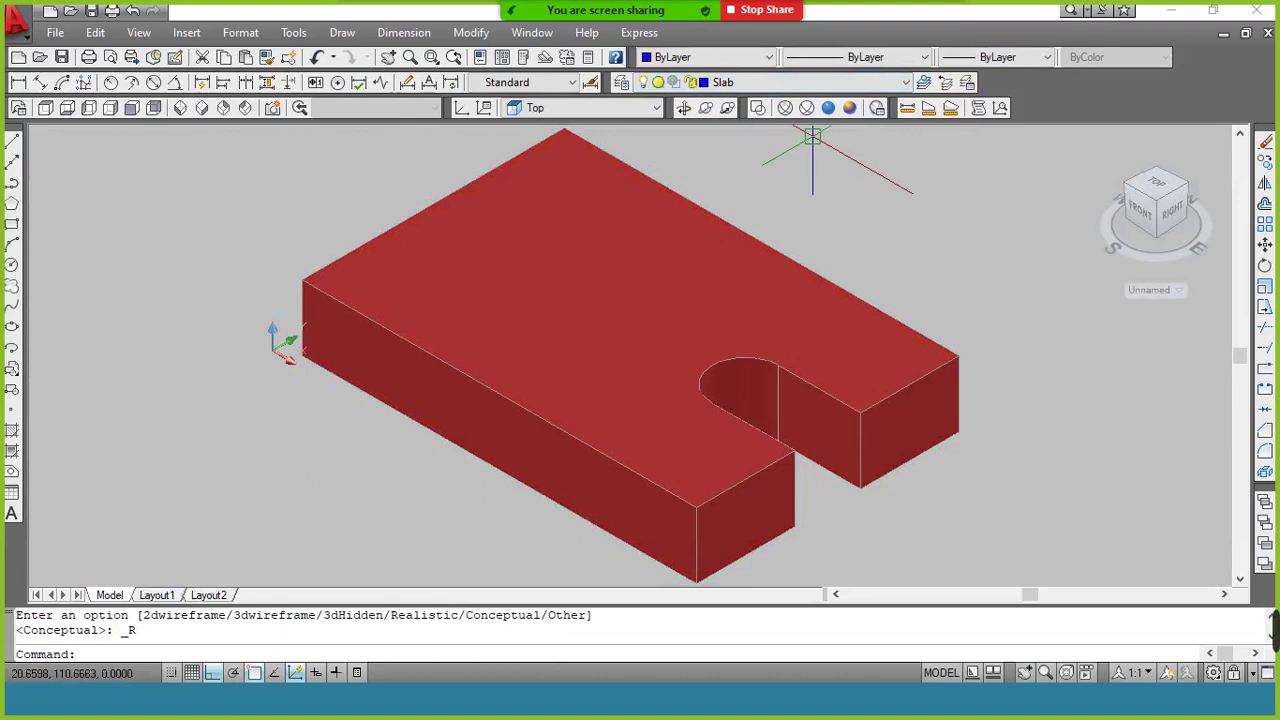
Return the base to the 2D wireframe visual style and set the UCS to the Right orientation
click(759, 108)
scroll(681, 171, down, 2)
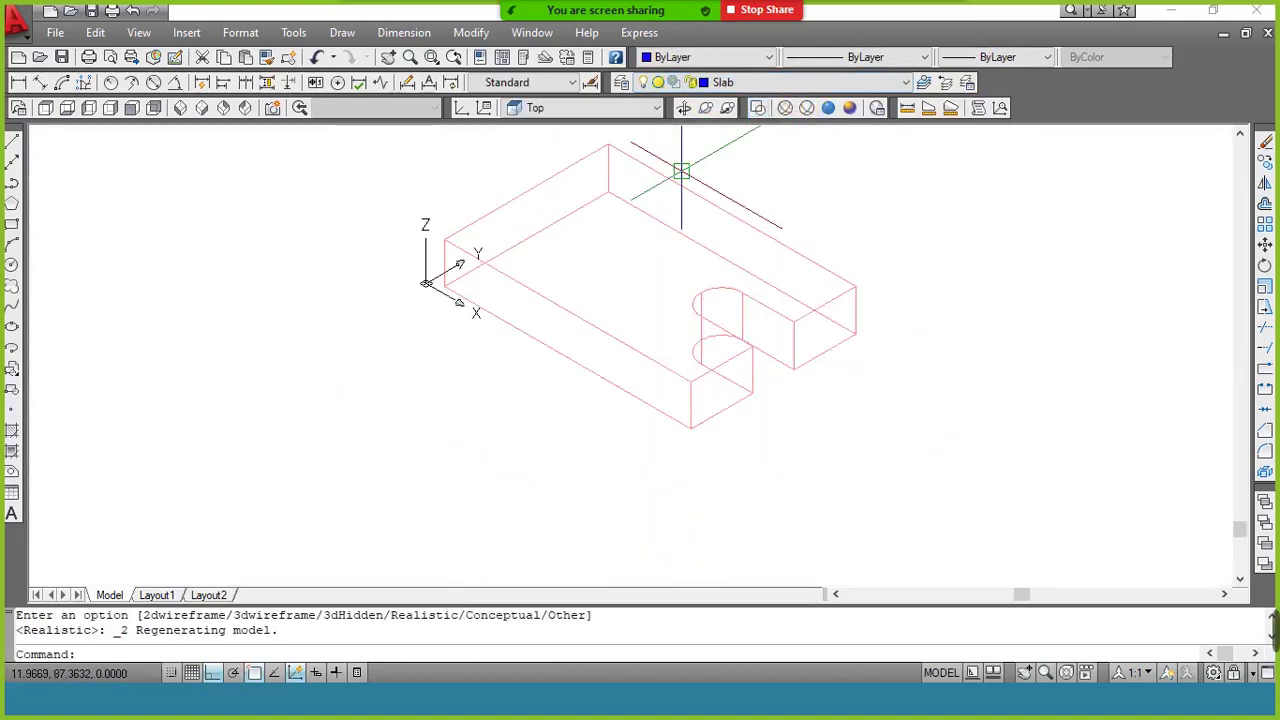
click(390, 58)
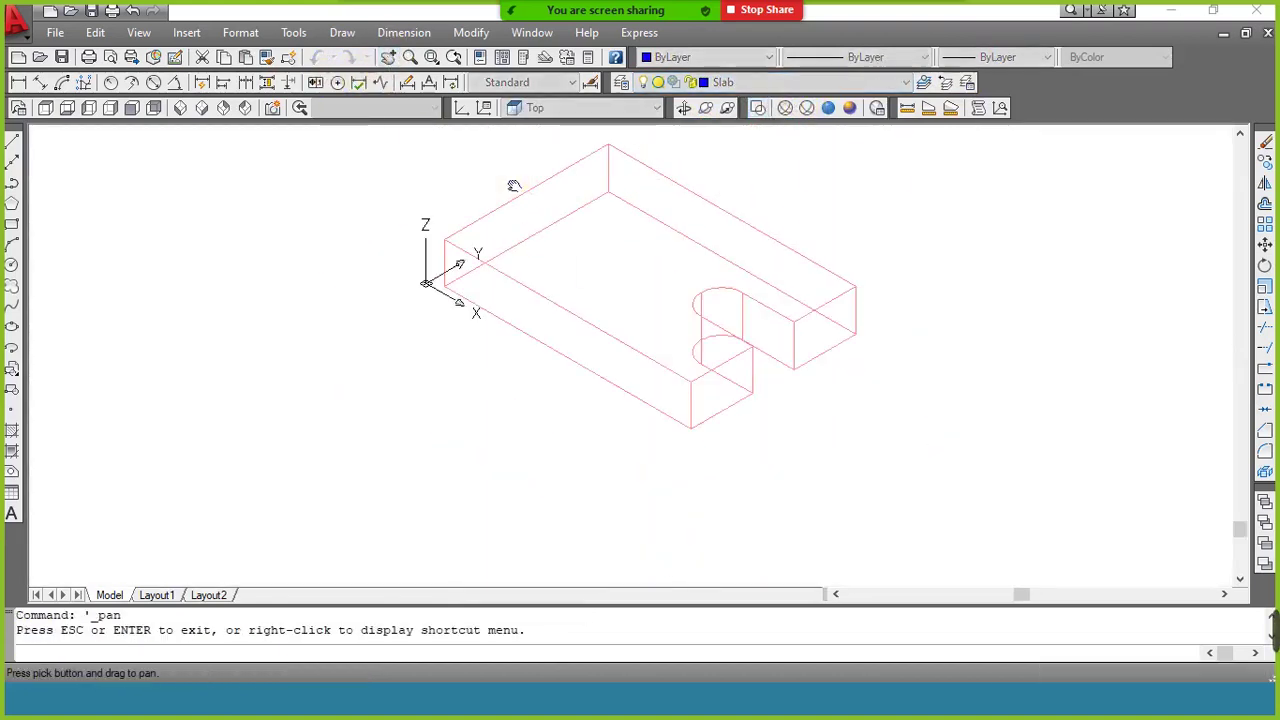
drag(514, 186, 440, 320)
right_click(452, 276)
click(486, 290)
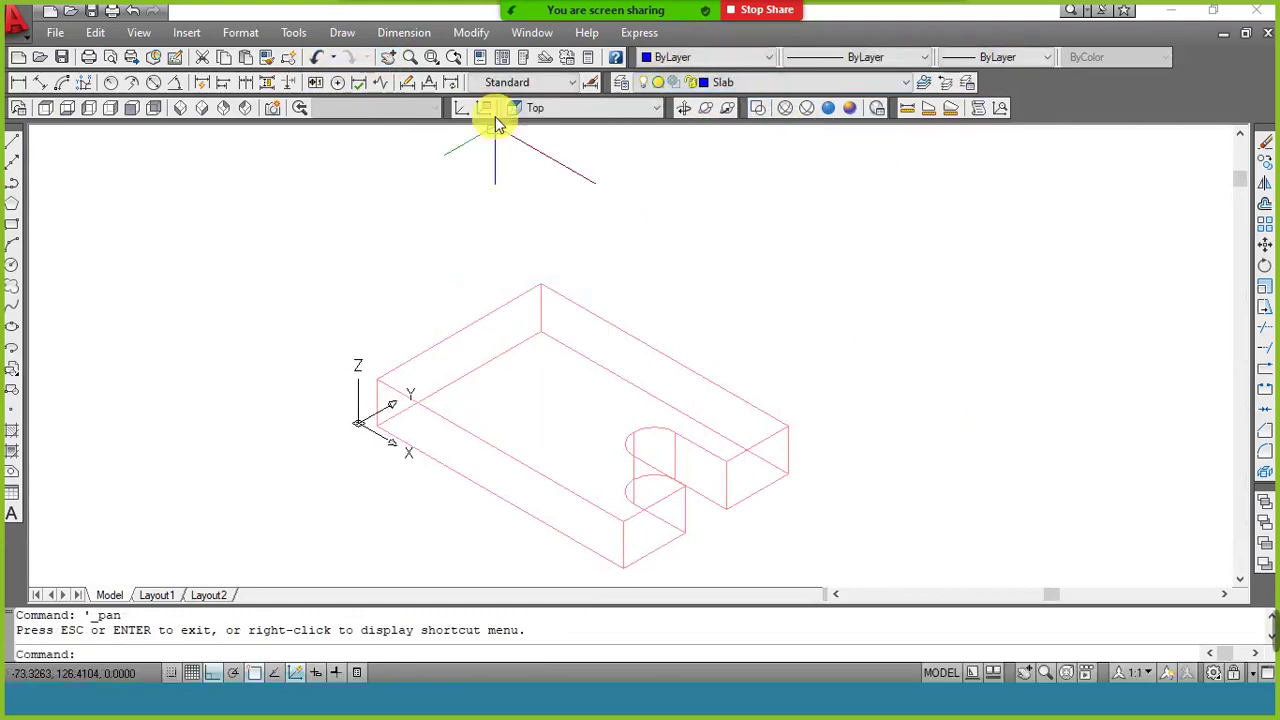
click(553, 110)
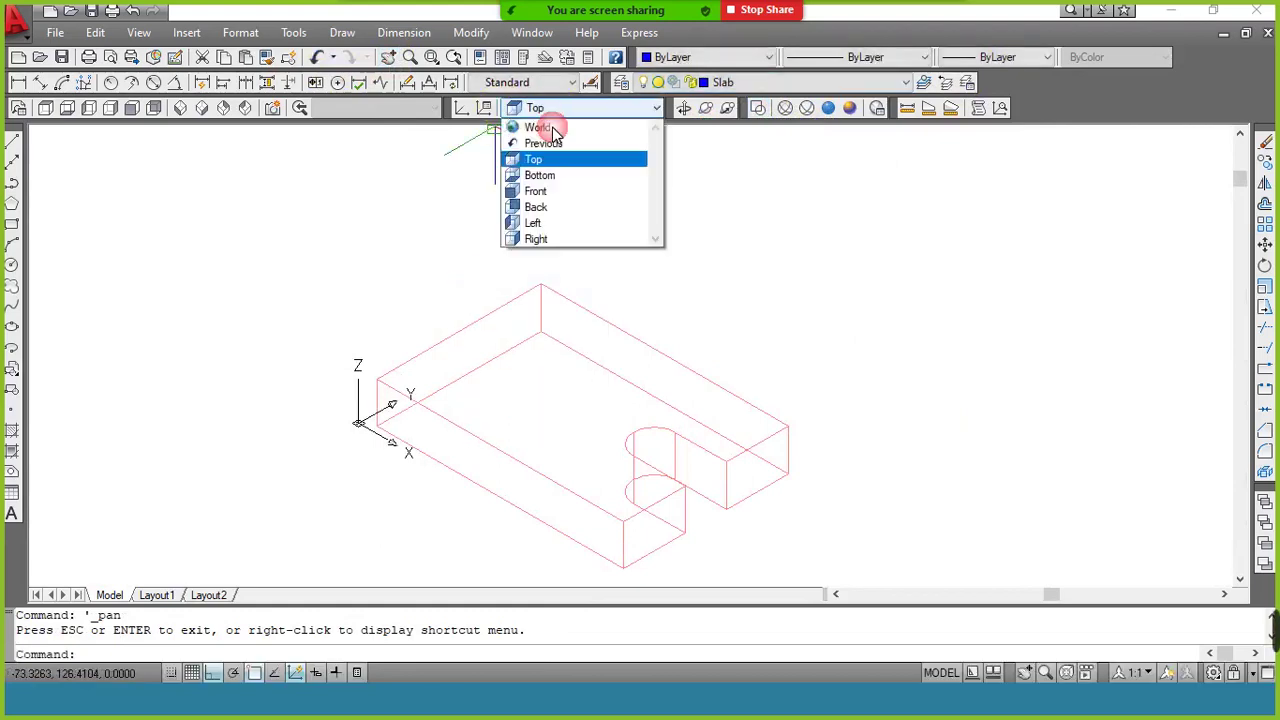
click(575, 240)
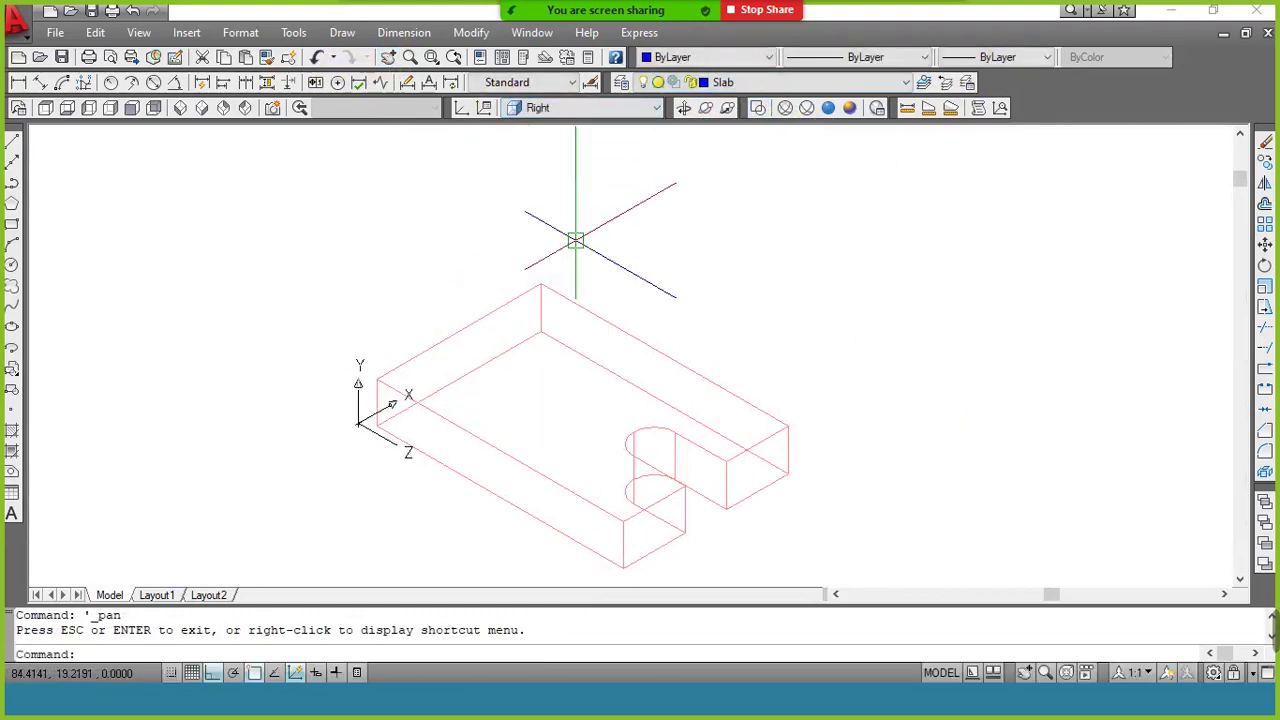
Check the Assignment 11 drawing, and draw an 18-unit vertical line up from the base's upper corner nearest the UCS origin
key(alt+Tab)
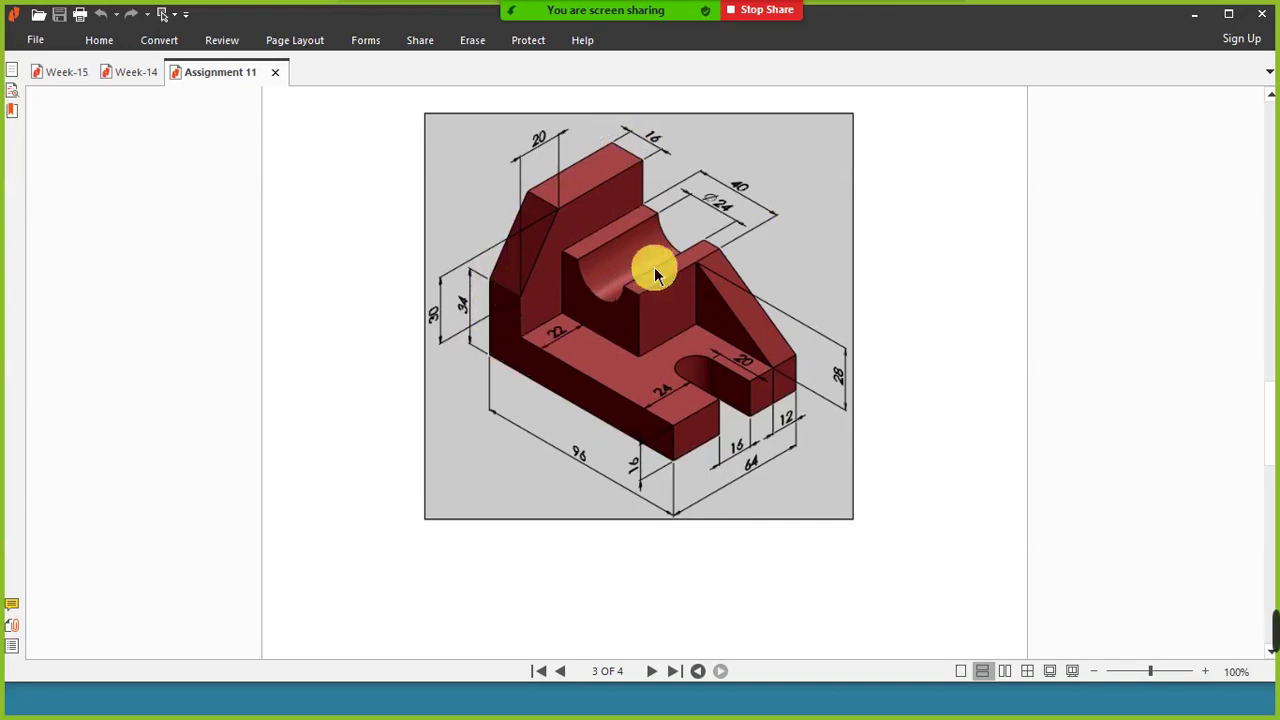
key(alt+Tab)
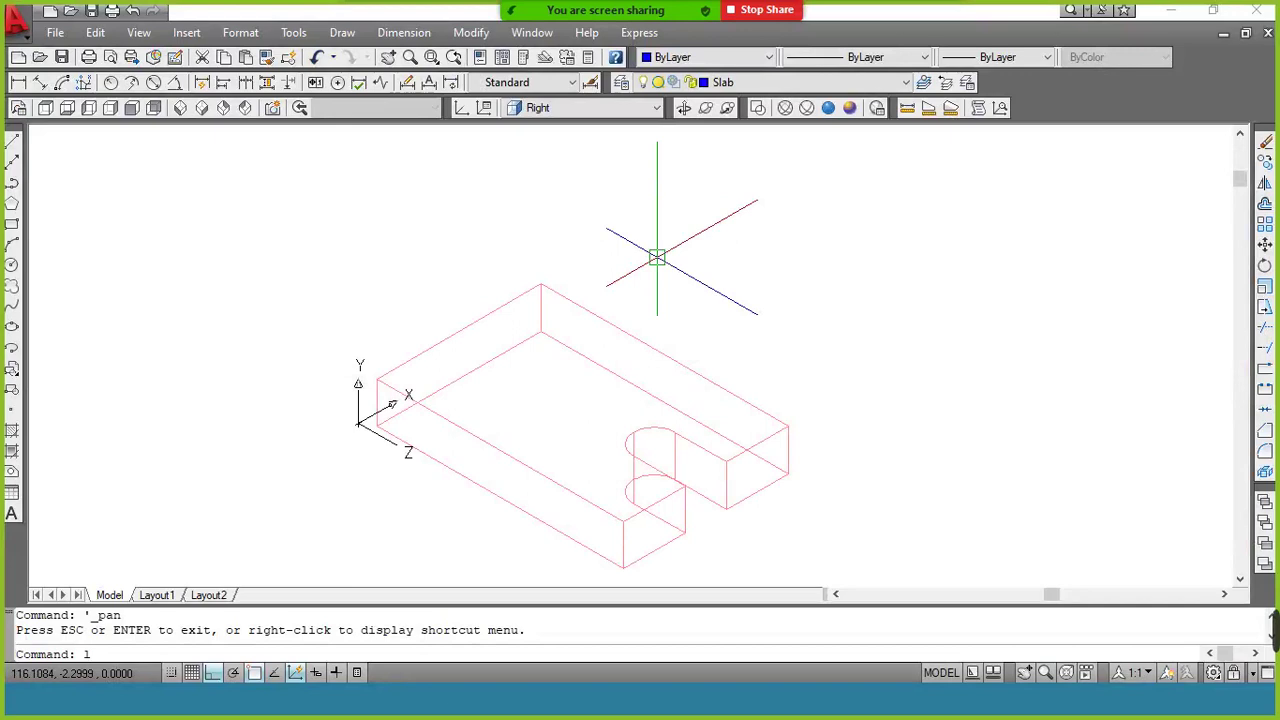
key(Return)
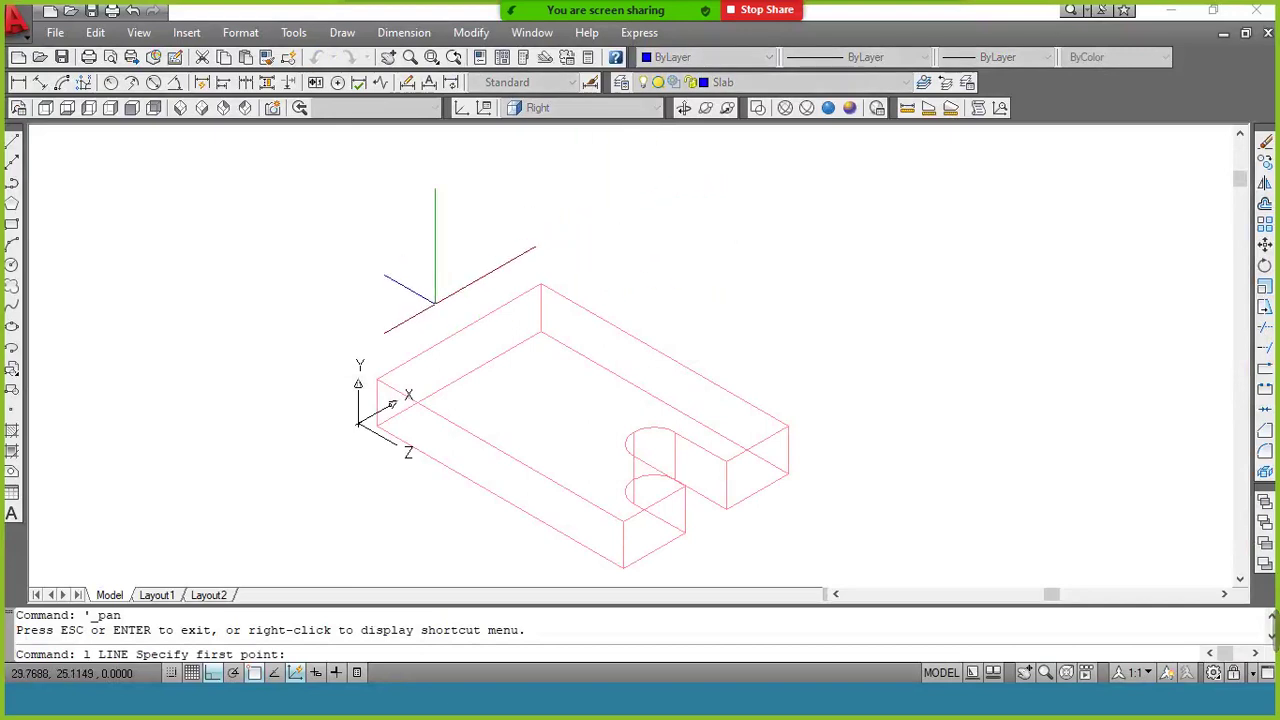
click(377, 380)
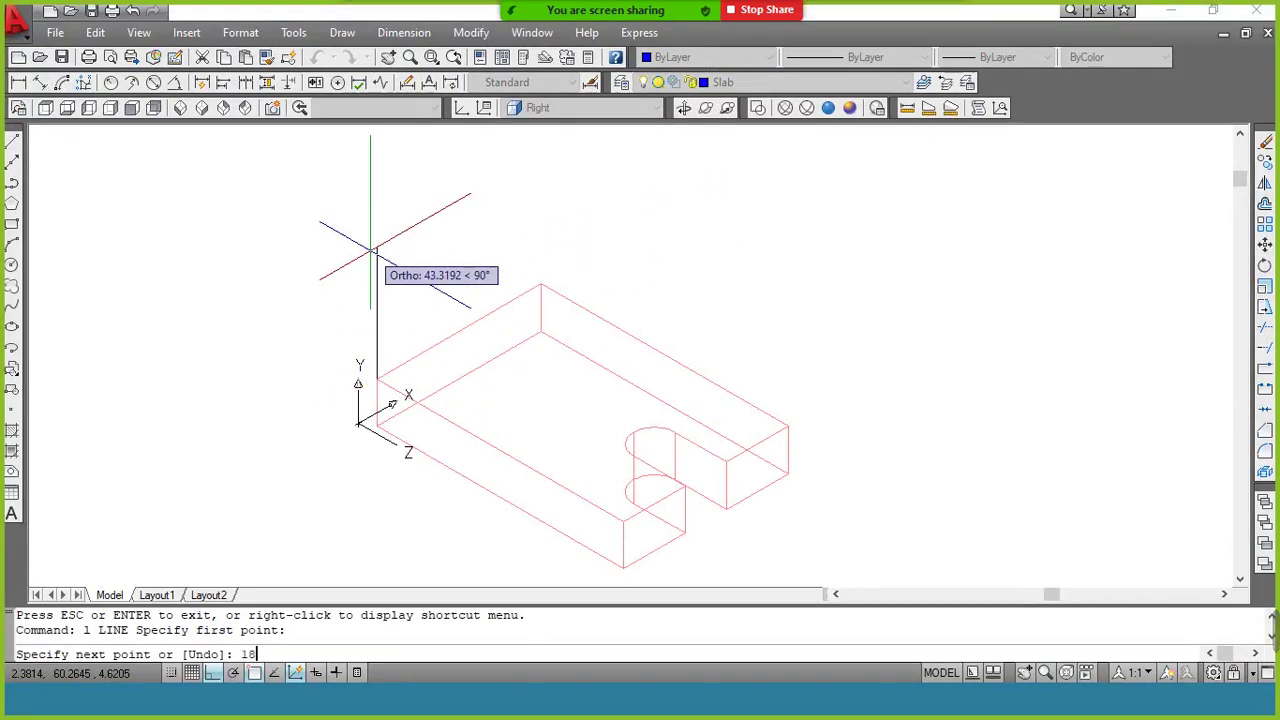
text(18)
key(Return)
key(Return)
Draw a line along the base's upper rear edge and continue it 48 units vertically from the far corner
key(Return)
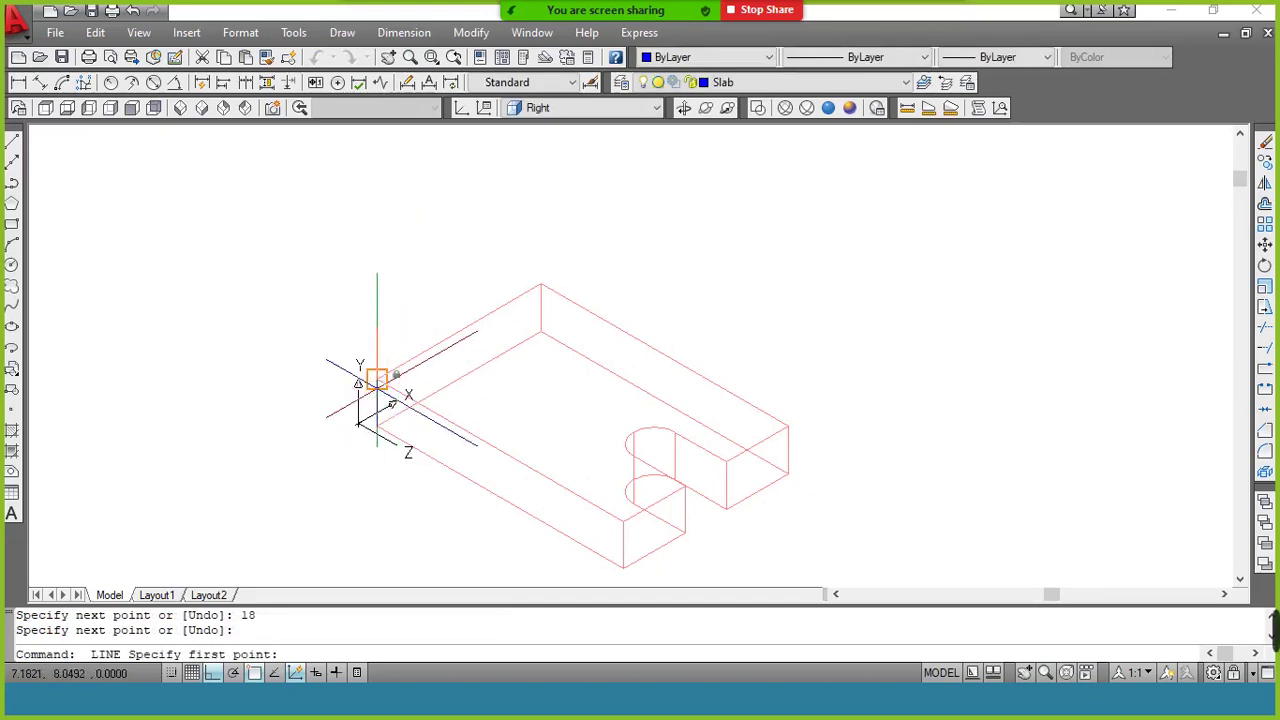
click(377, 380)
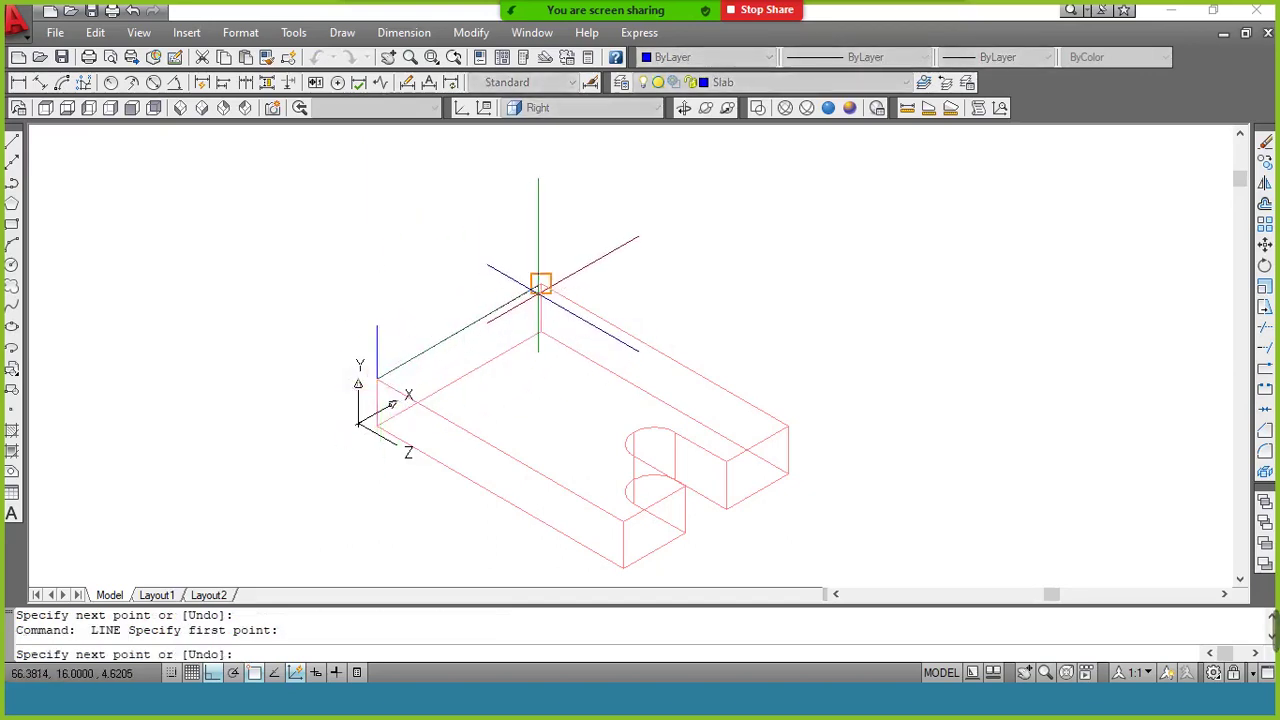
key(alt+Tab)
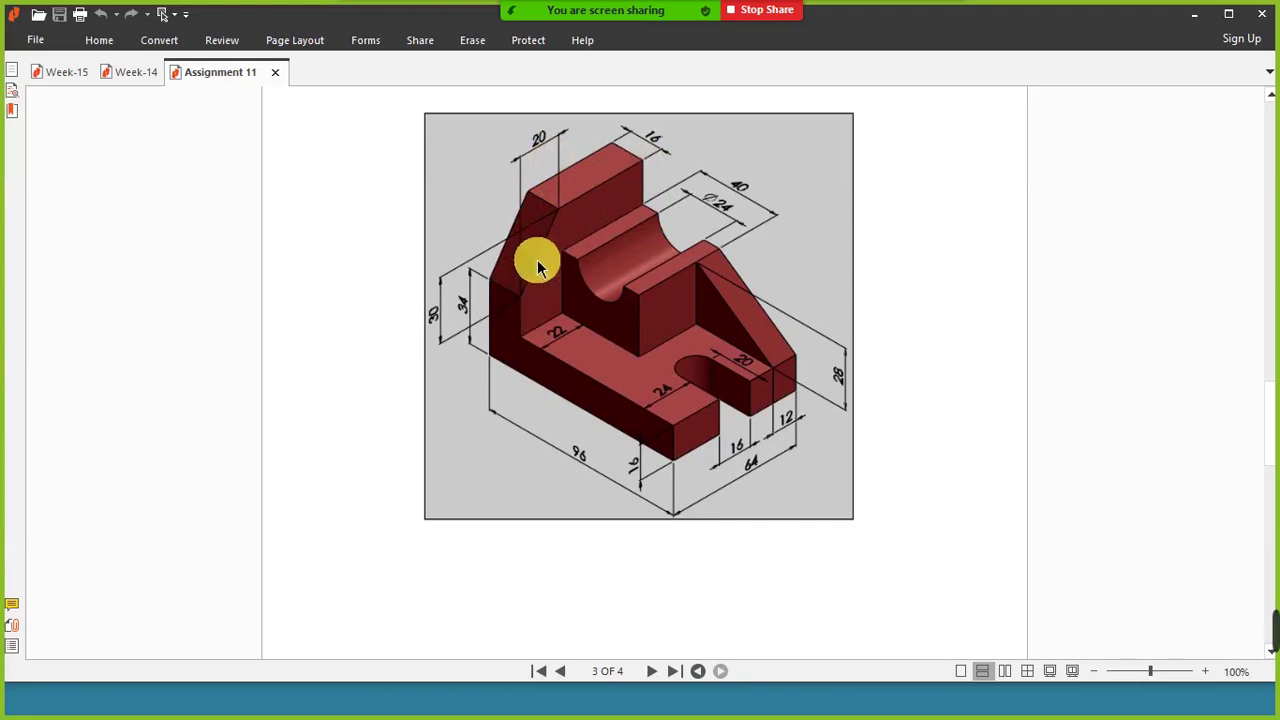
key(alt+Tab)
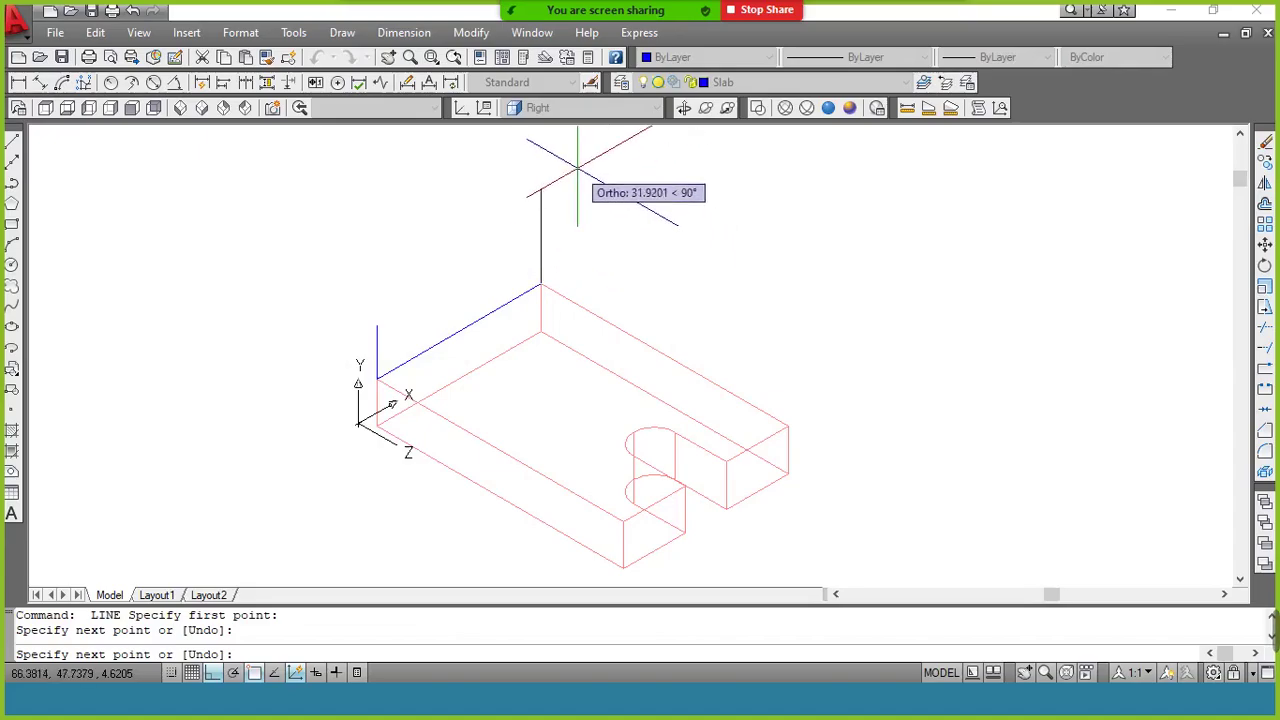
text(48)
key(Return)
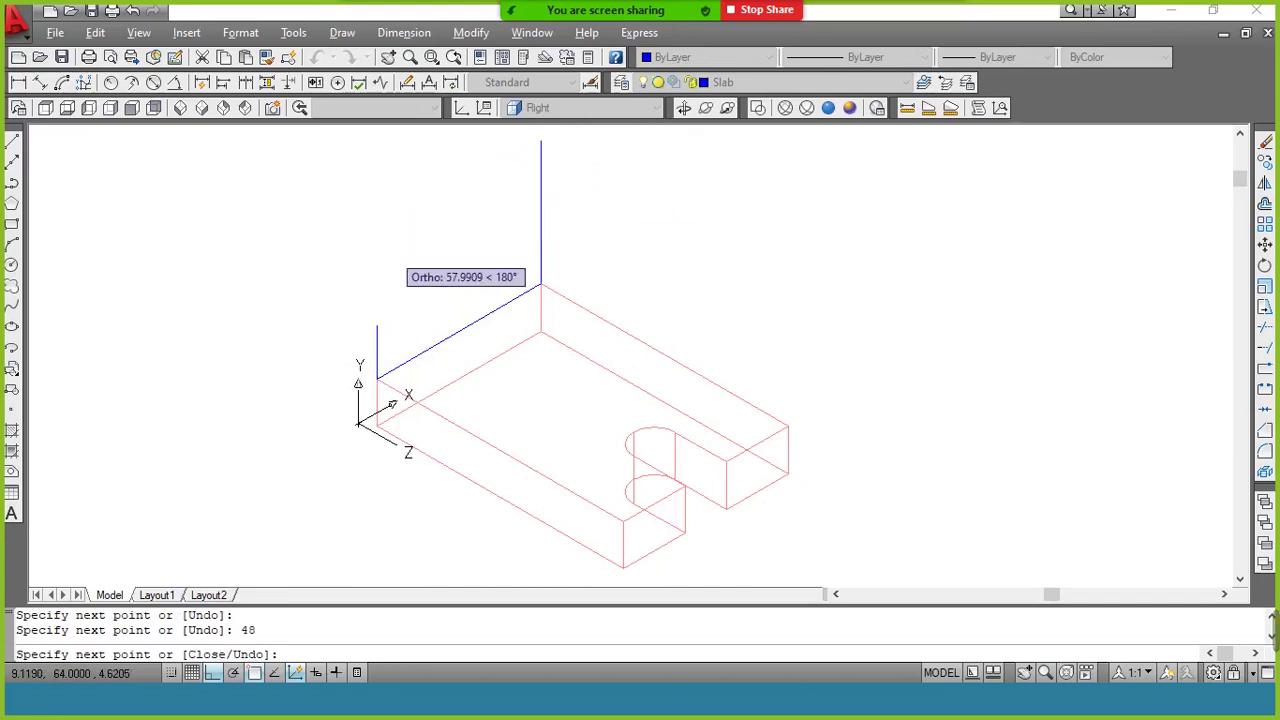
Complete the slab outline with a 44-unit top line and a sloping line down to the end of the 18-unit line
key(alt+Tab)
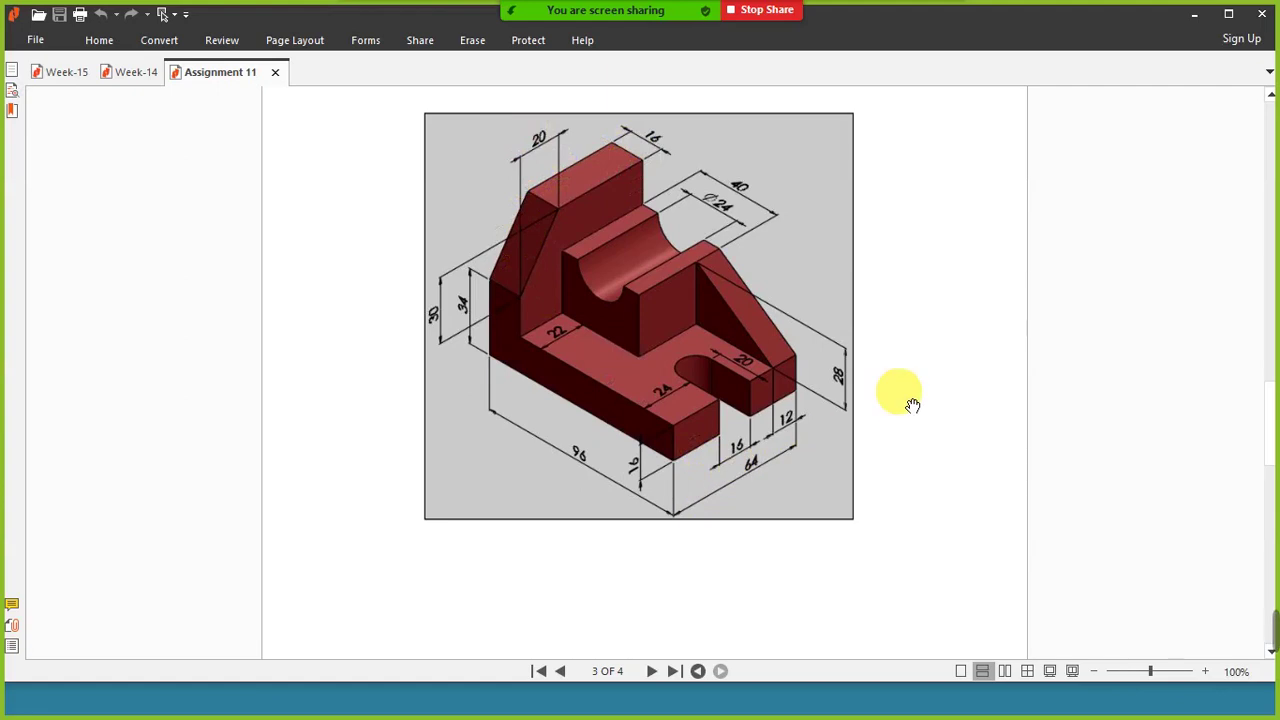
key(alt+Tab)
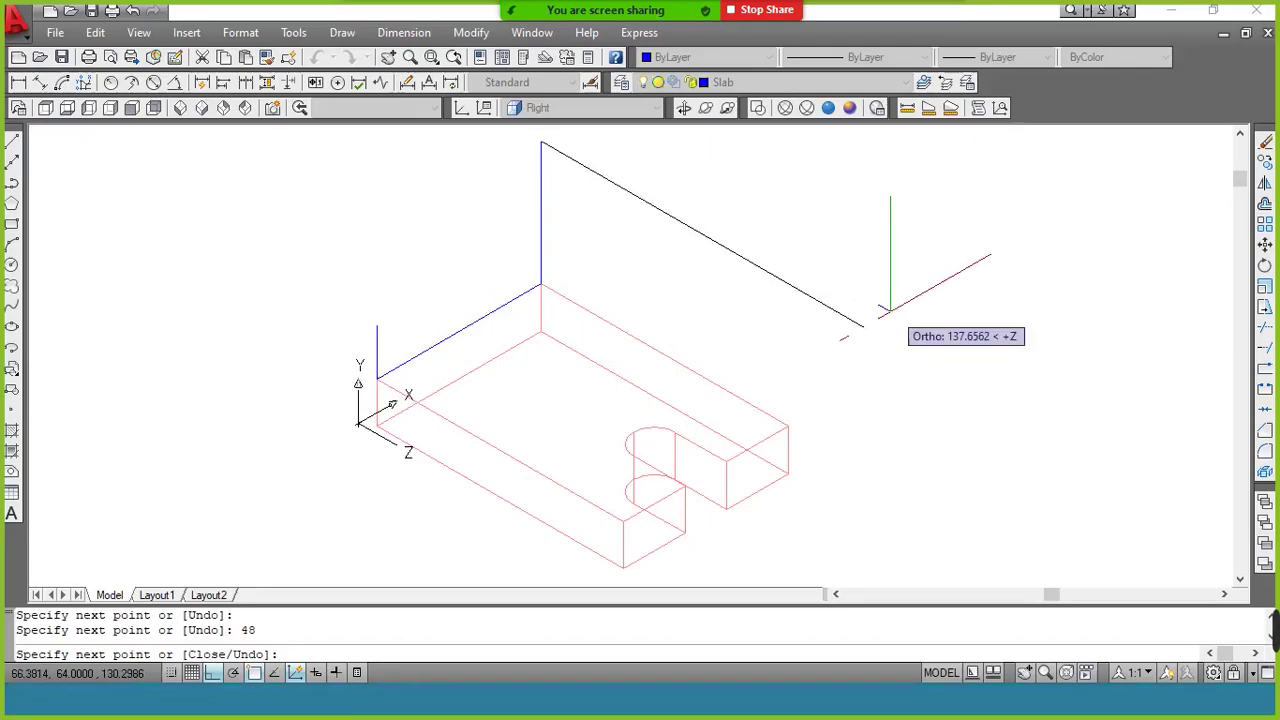
text(44)
key(Return)
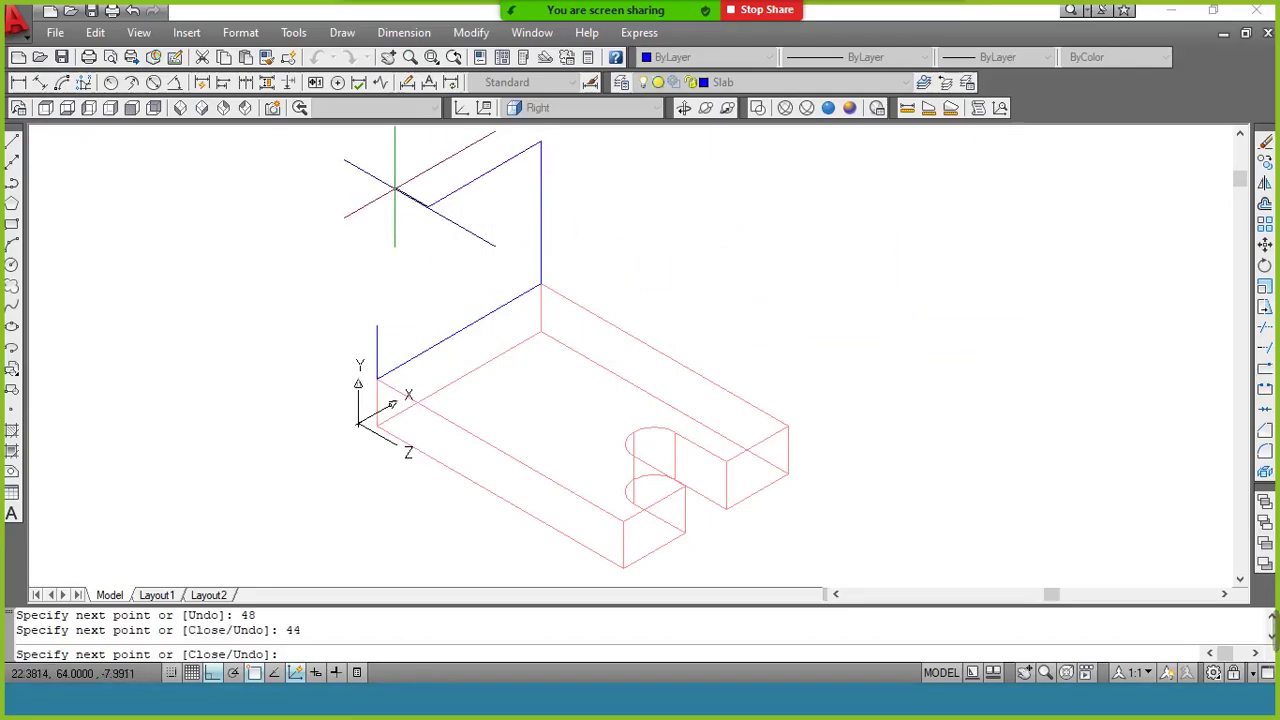
click(427, 206)
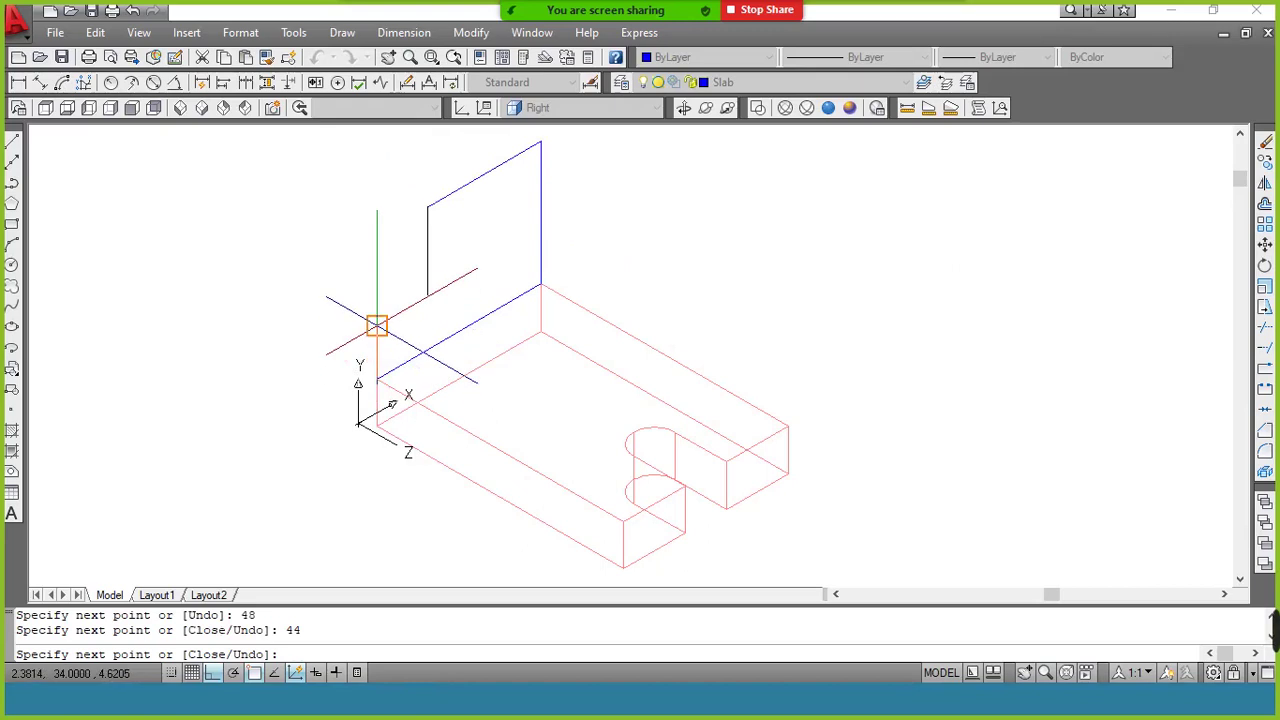
click(377, 325)
key(Return)
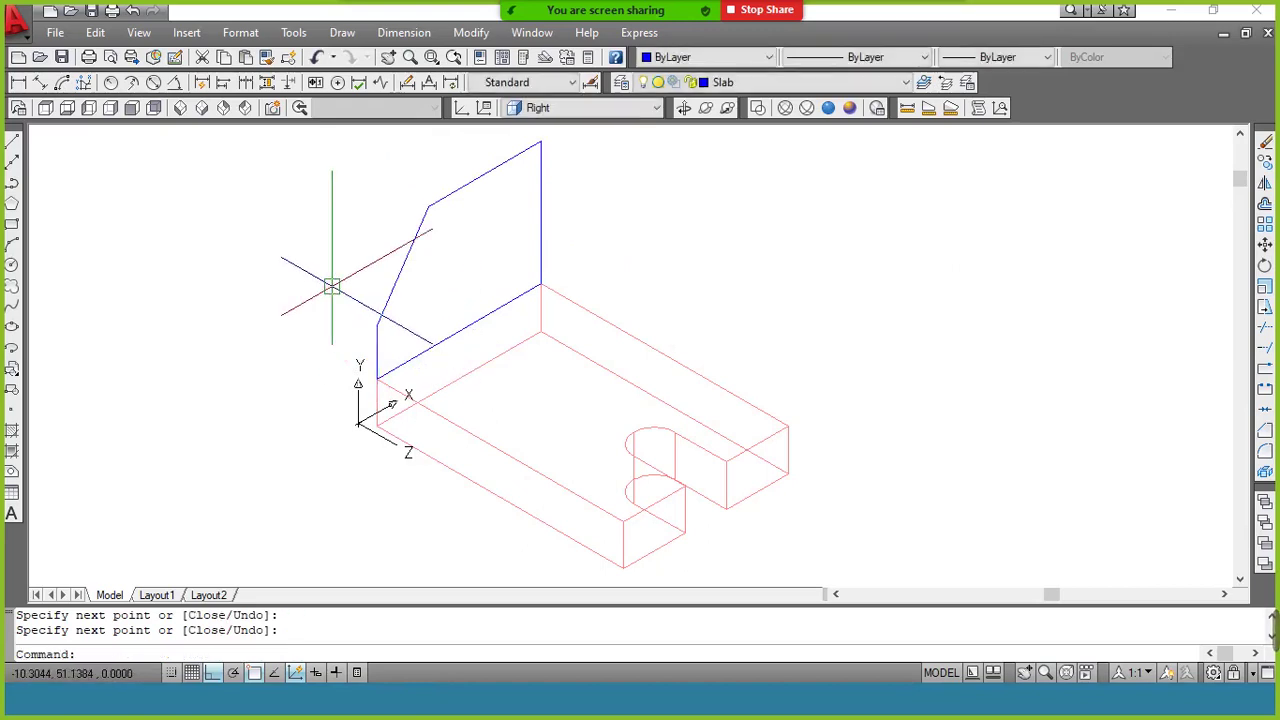
Join the slab's outline segments into a single polyline with Polyline Edit
text(pe)
key(Return)
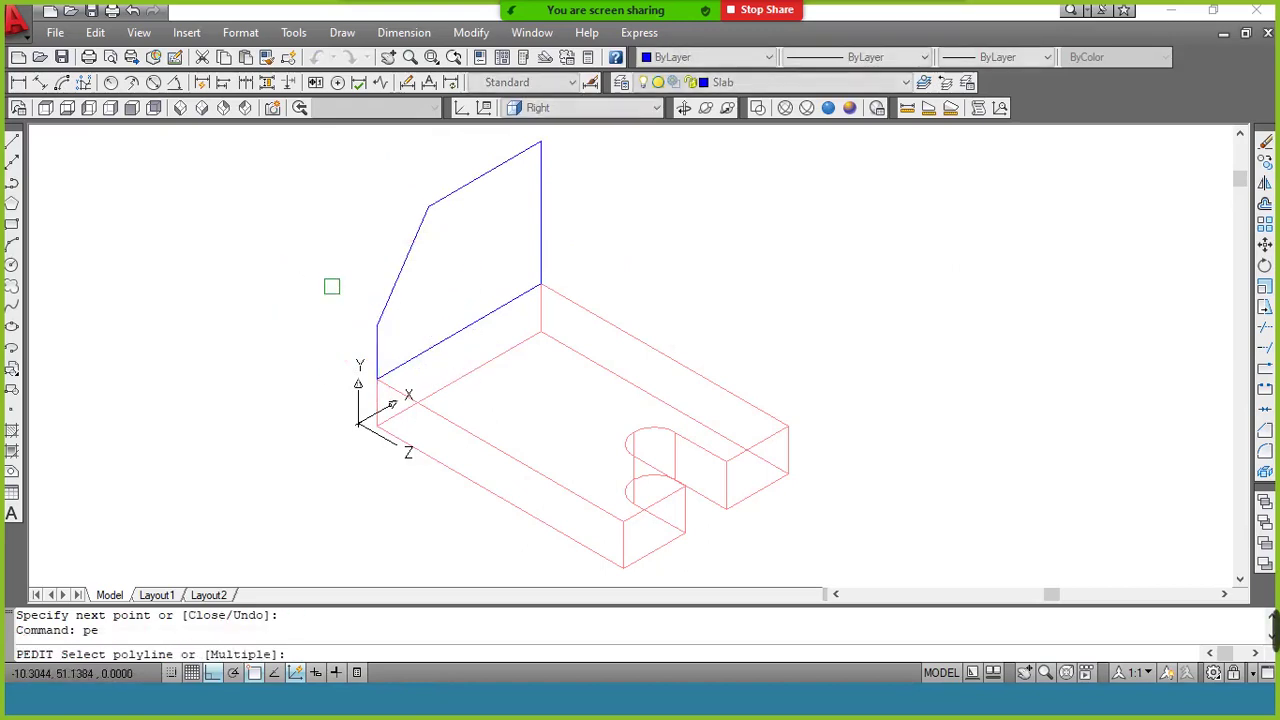
click(452, 195)
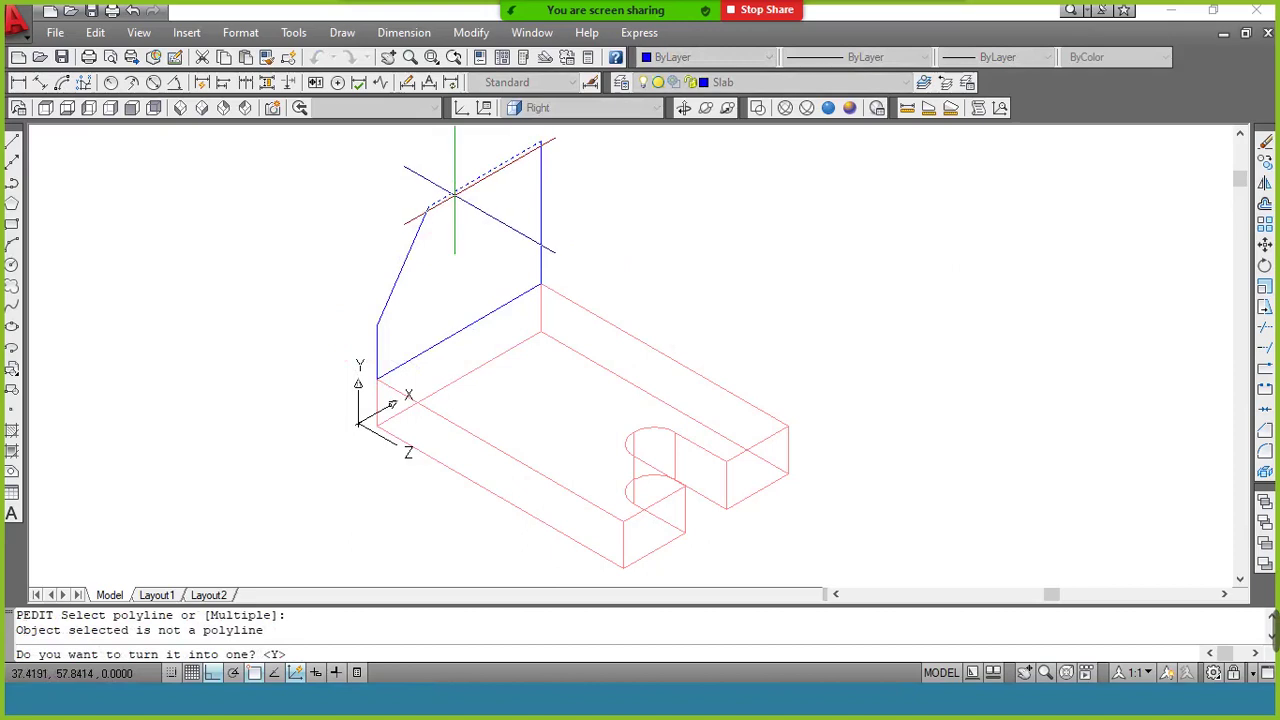
key(Return)
text(j)
key(Return)
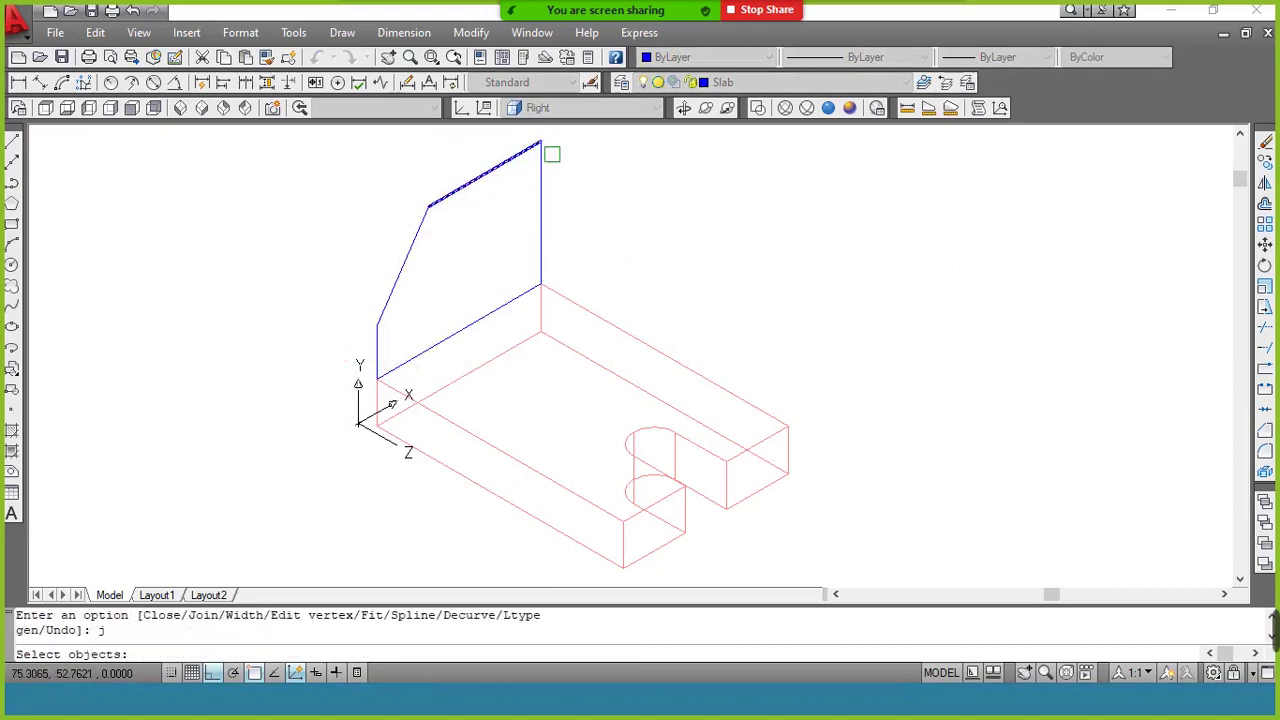
click(590, 142)
click(264, 456)
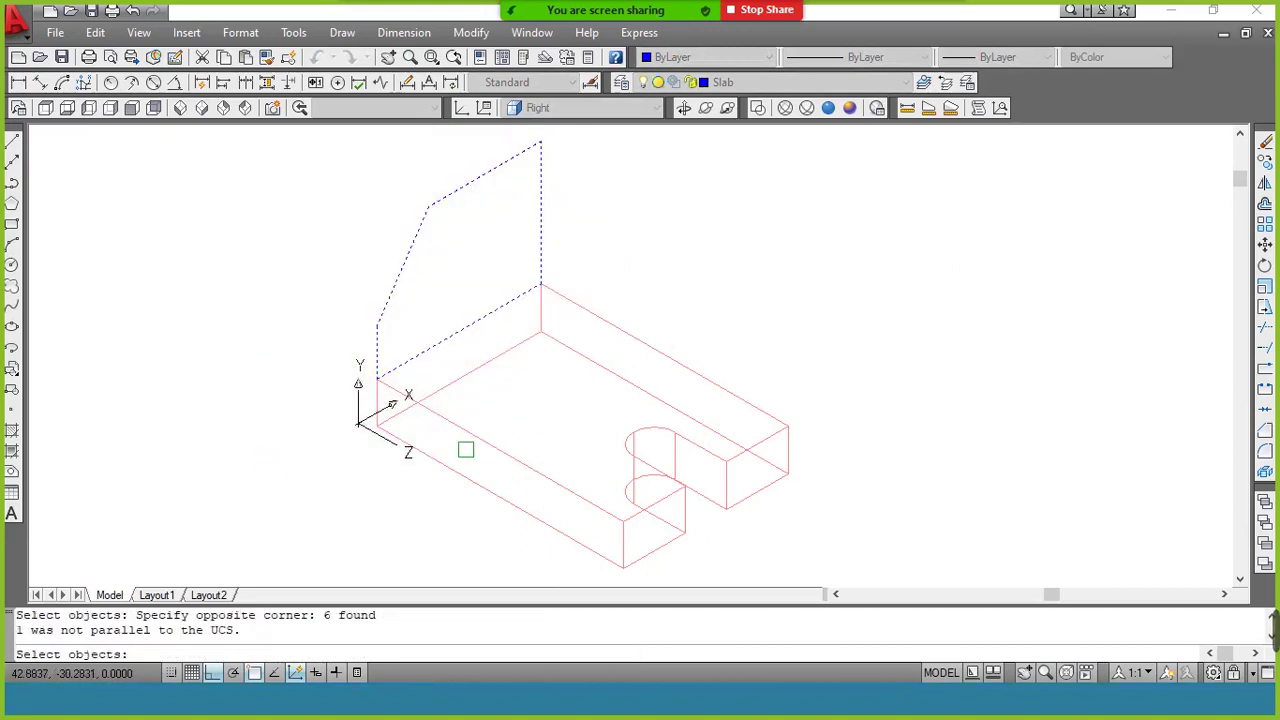
key(Return)
key(Return)
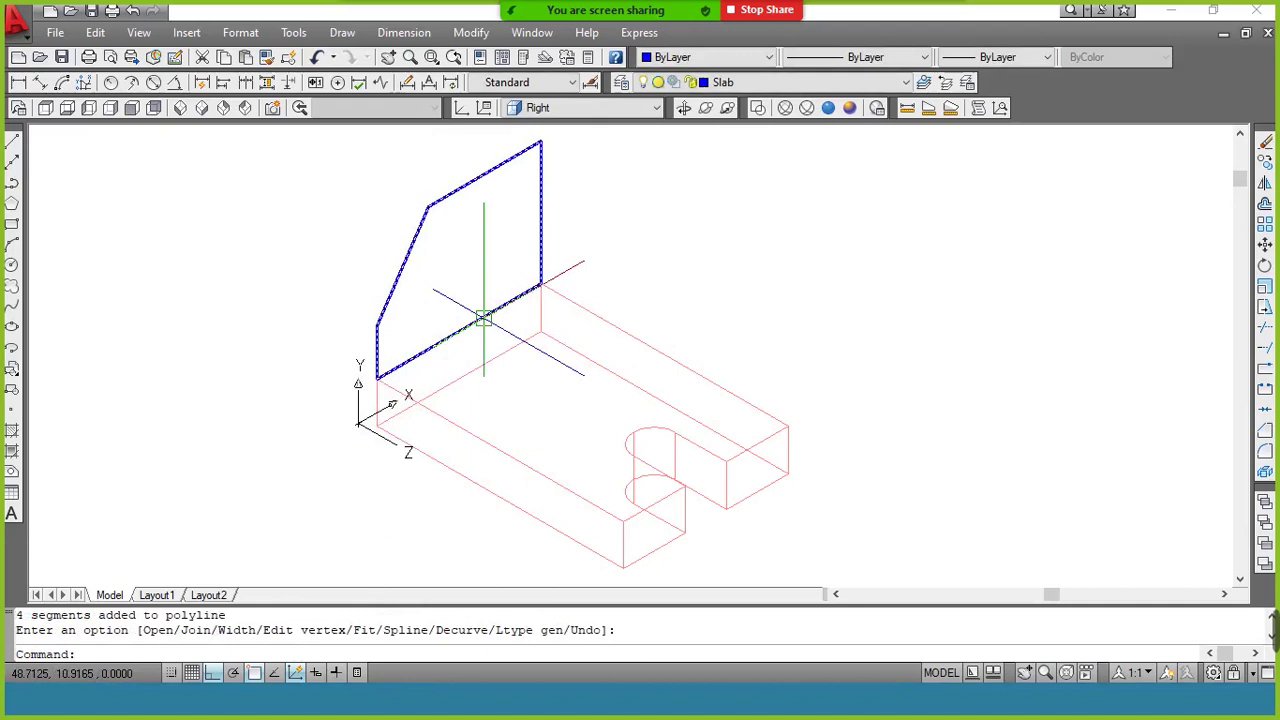
Extrude the slab profile to a height of 16, checking the thickness in the Assignment 11 drawing
text(ext)
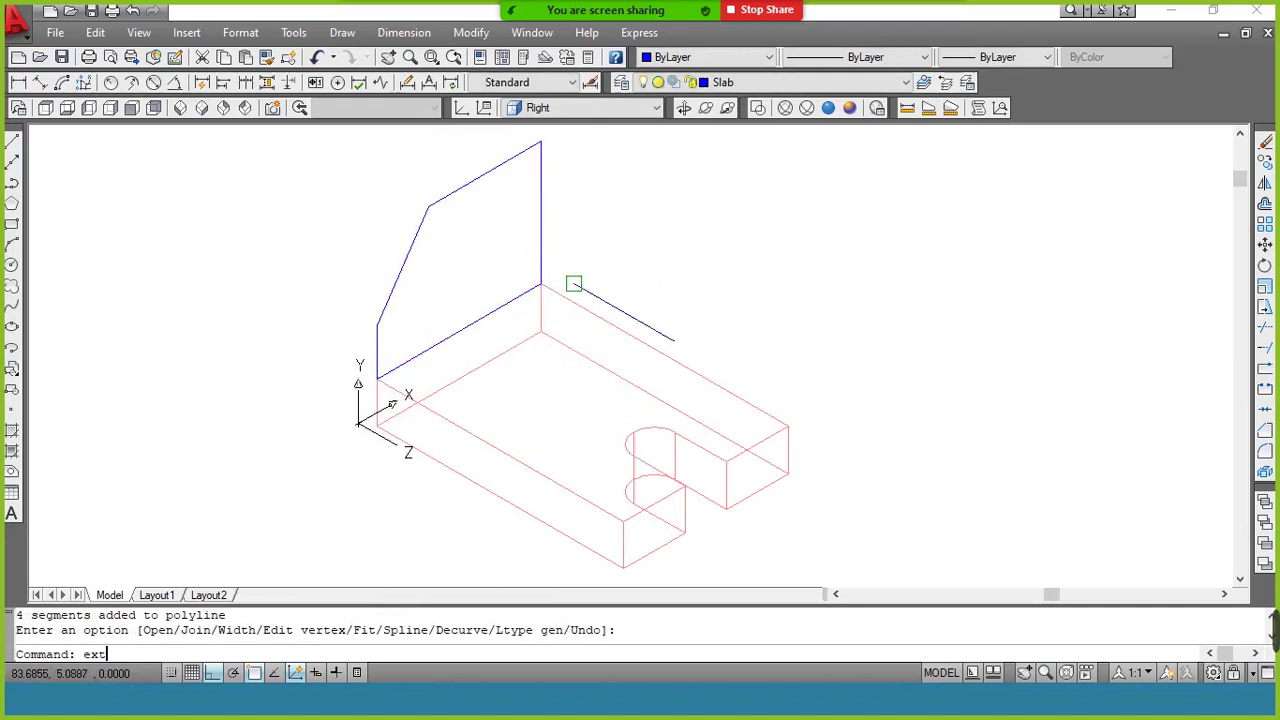
key(Return)
click(540, 284)
key(Return)
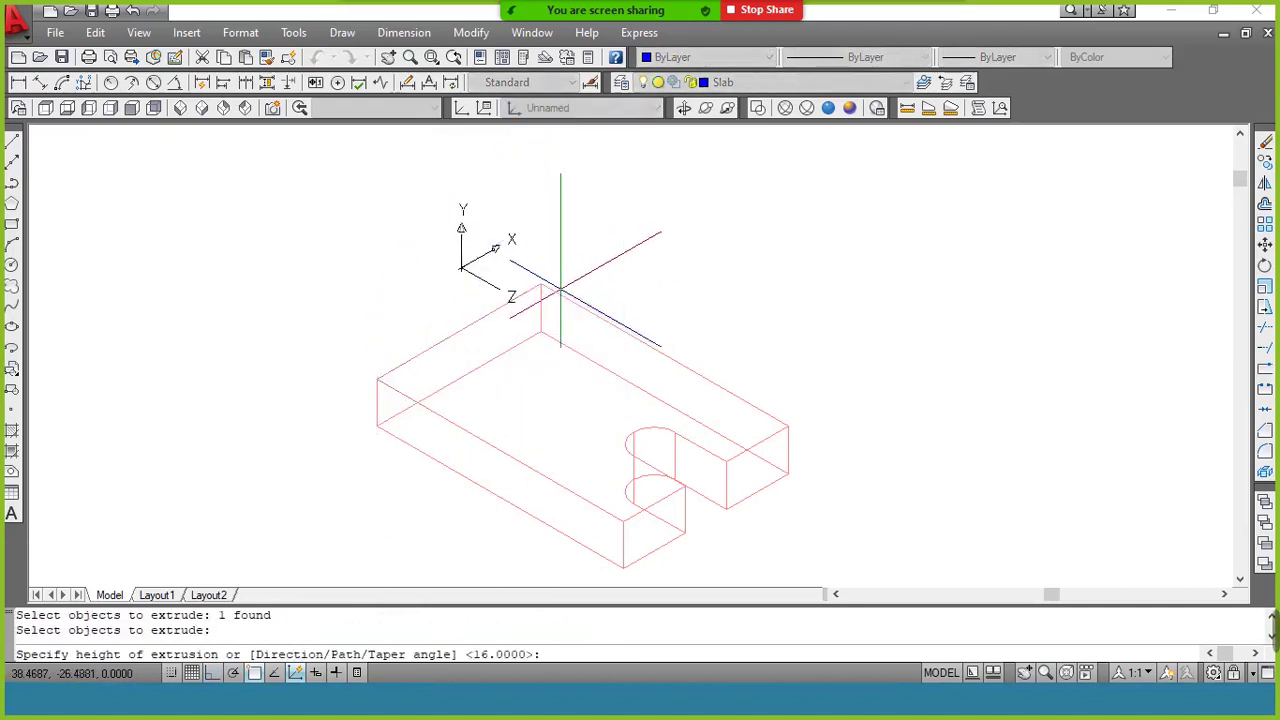
key(alt+Tab)
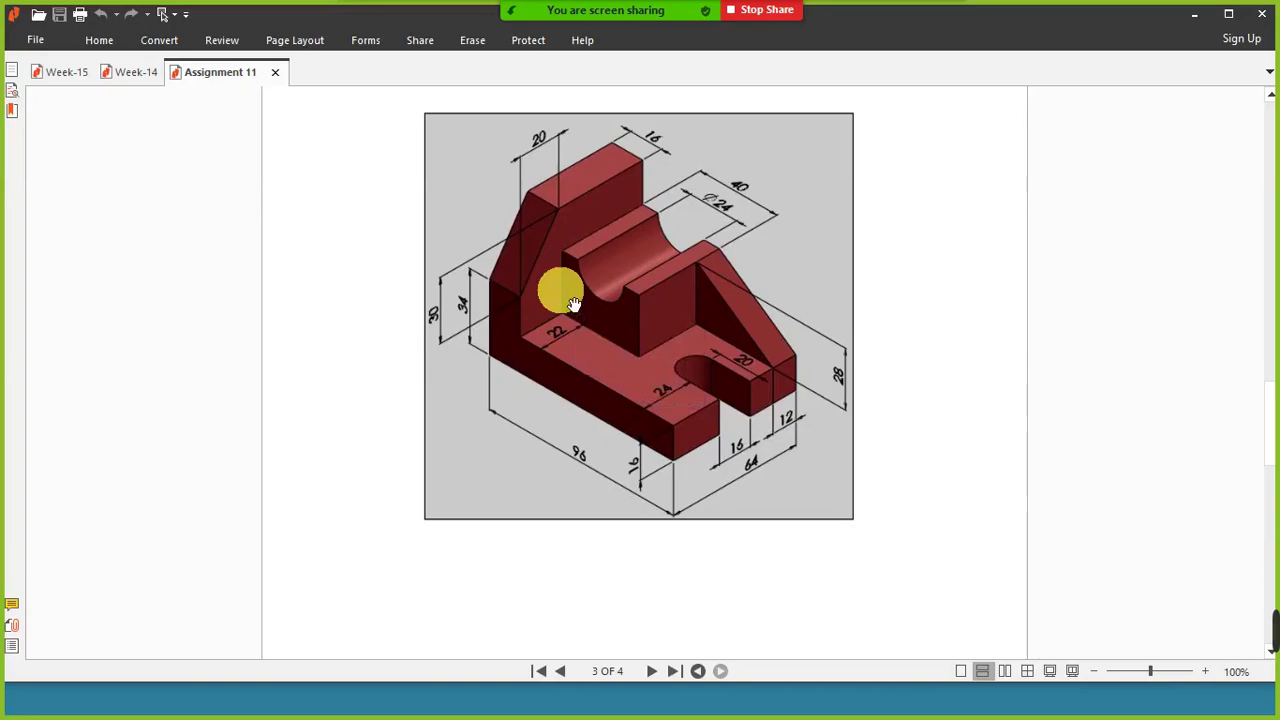
key(alt+Tab)
text(16)
key(Return)
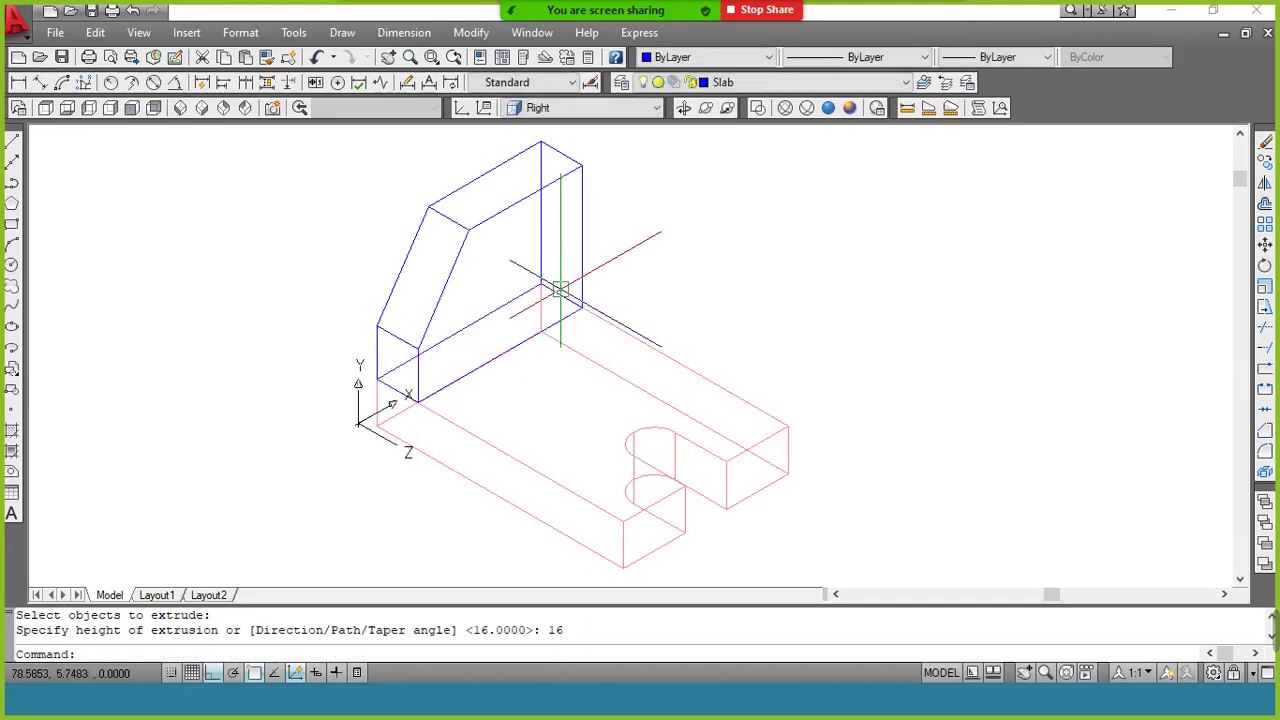
Make U object the current layer, and preview the model in the Realistic visual style before returning to 2D wireframe
click(730, 84)
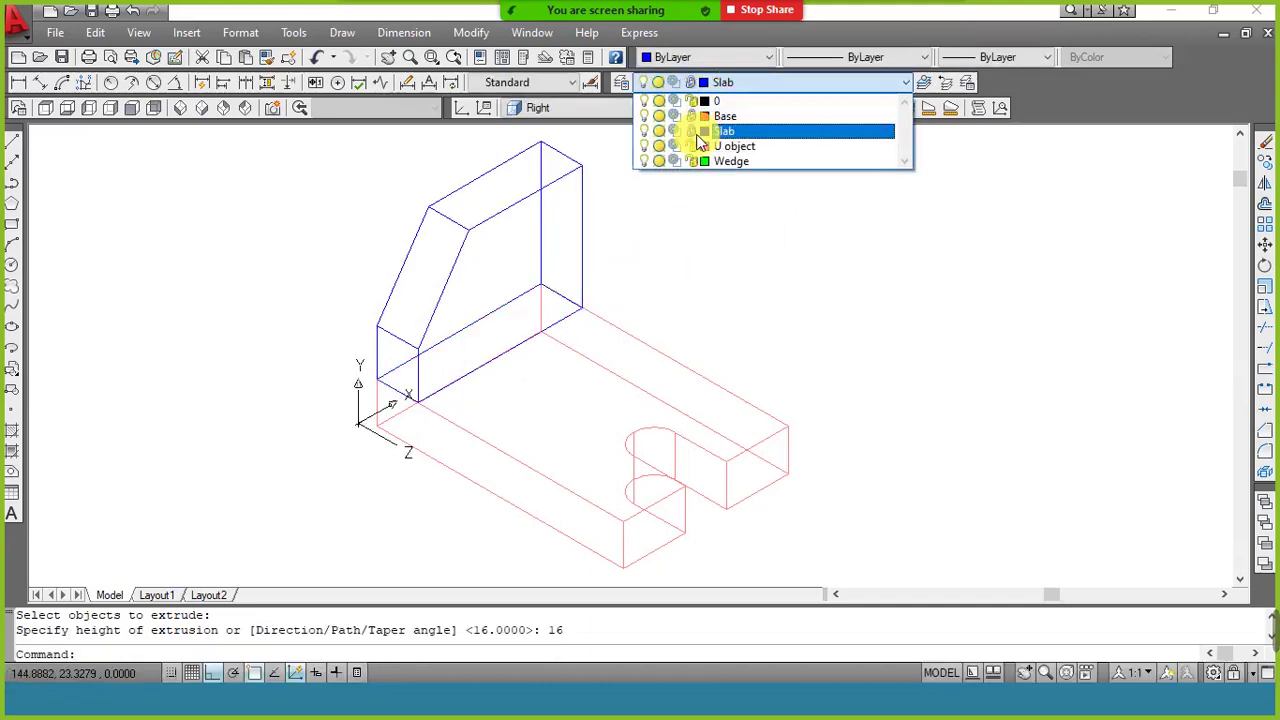
click(735, 146)
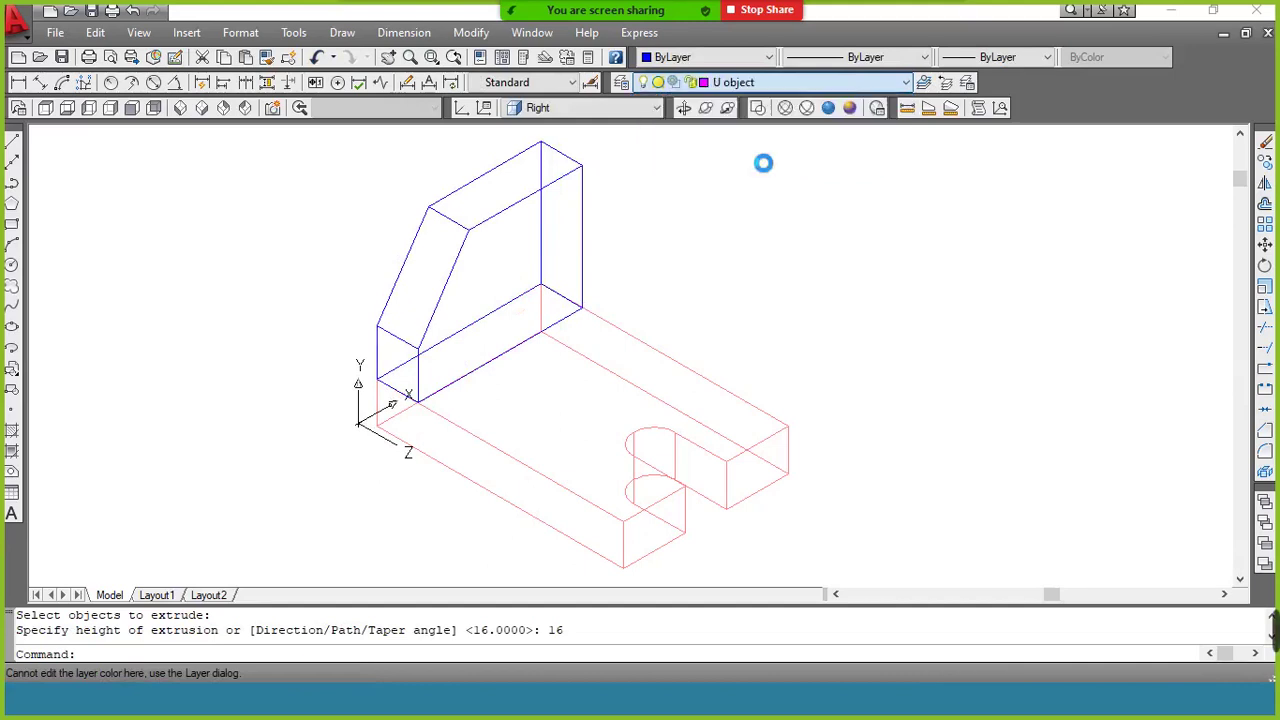
click(832, 110)
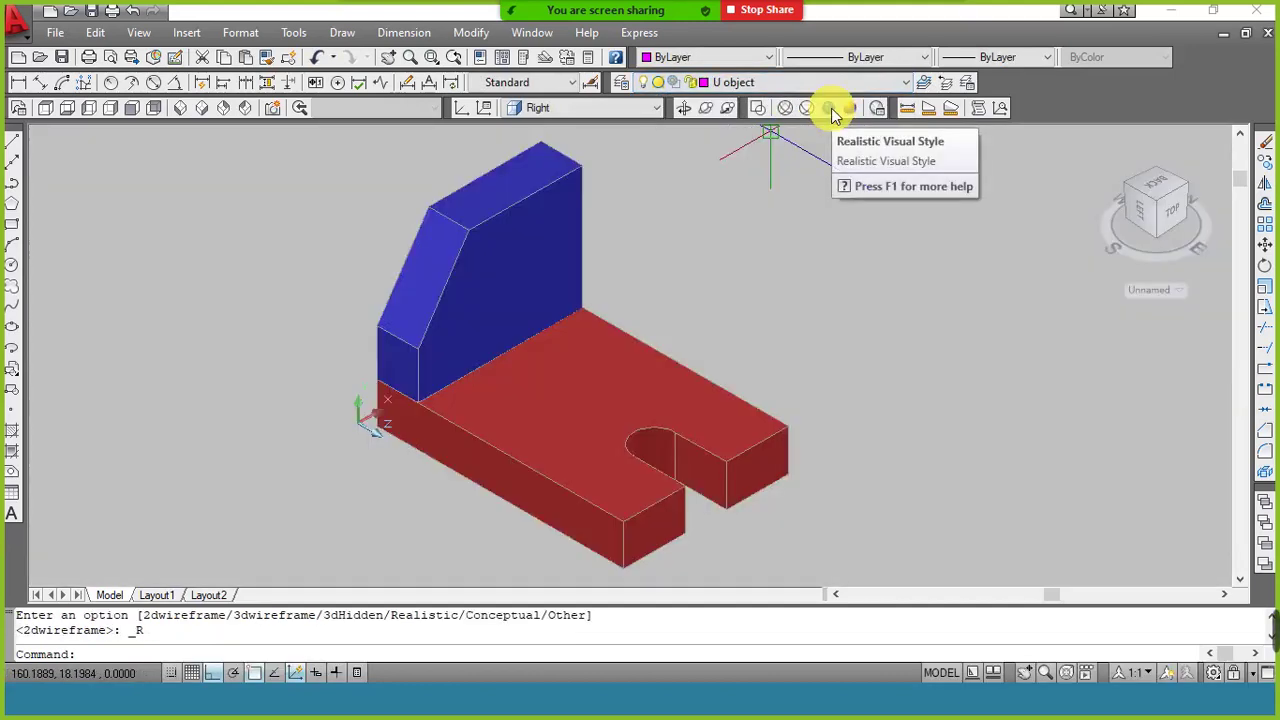
click(759, 110)
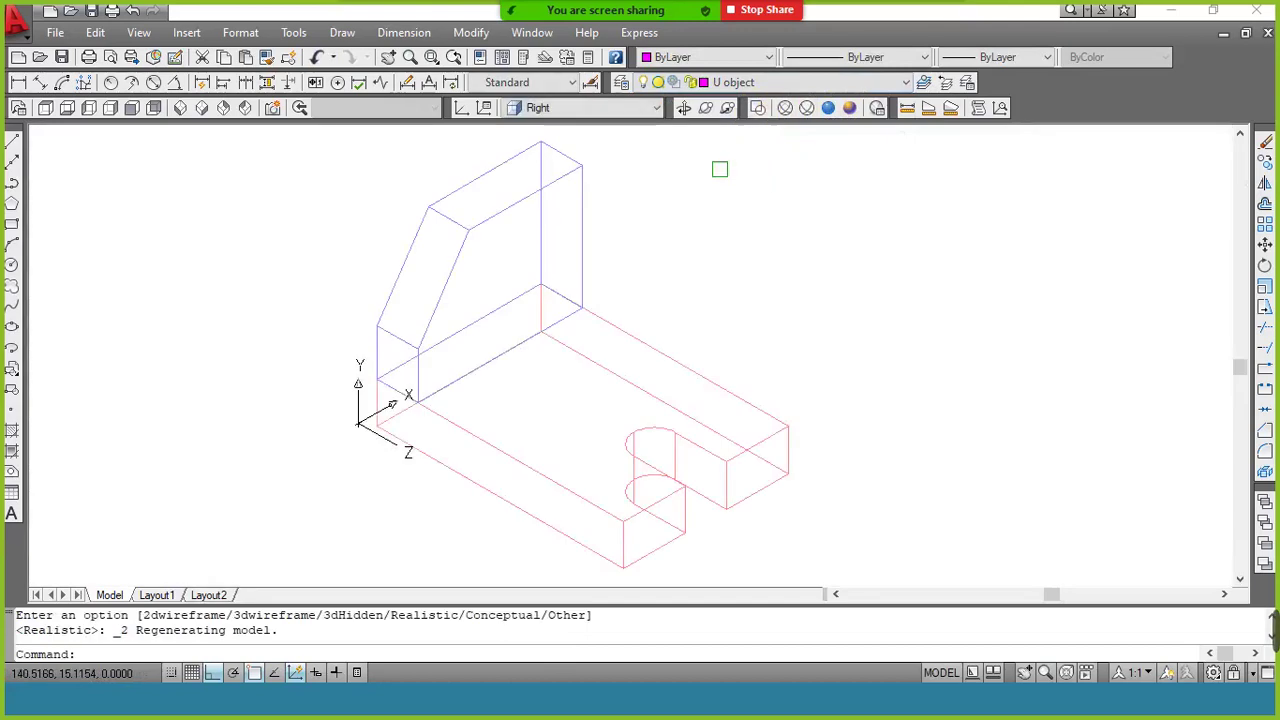
text(re)
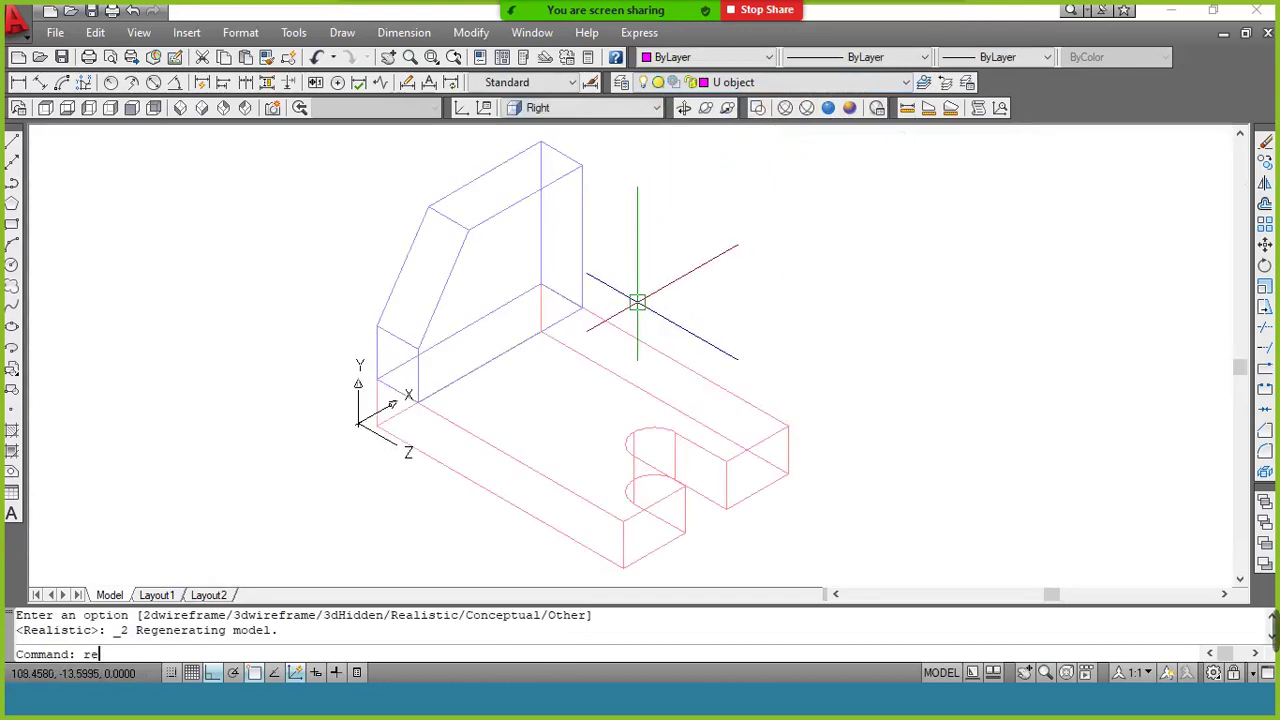
text(c)
key(Return)
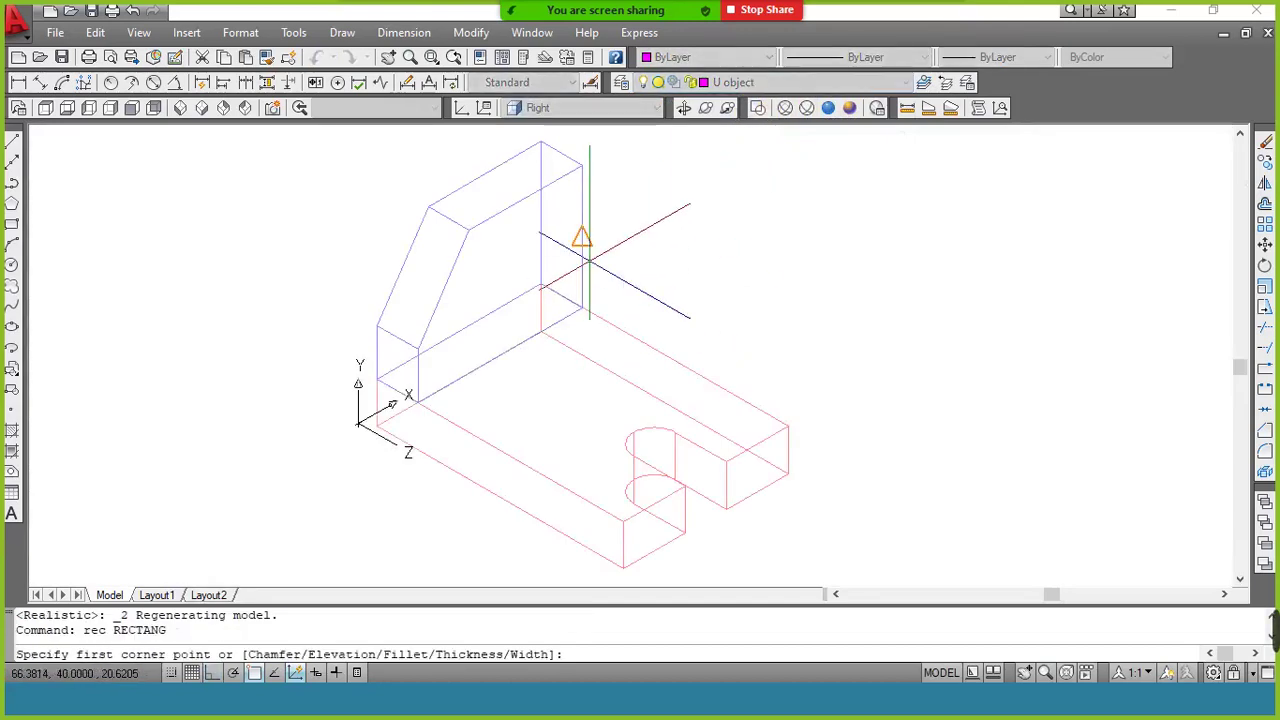
key(Escape)
key(Escape)
Set the UCS to Front and draw a 40 by 28 rectangle from the slab's lower corner at the base's back edge, checking the Assignment 11 drawing
click(603, 108)
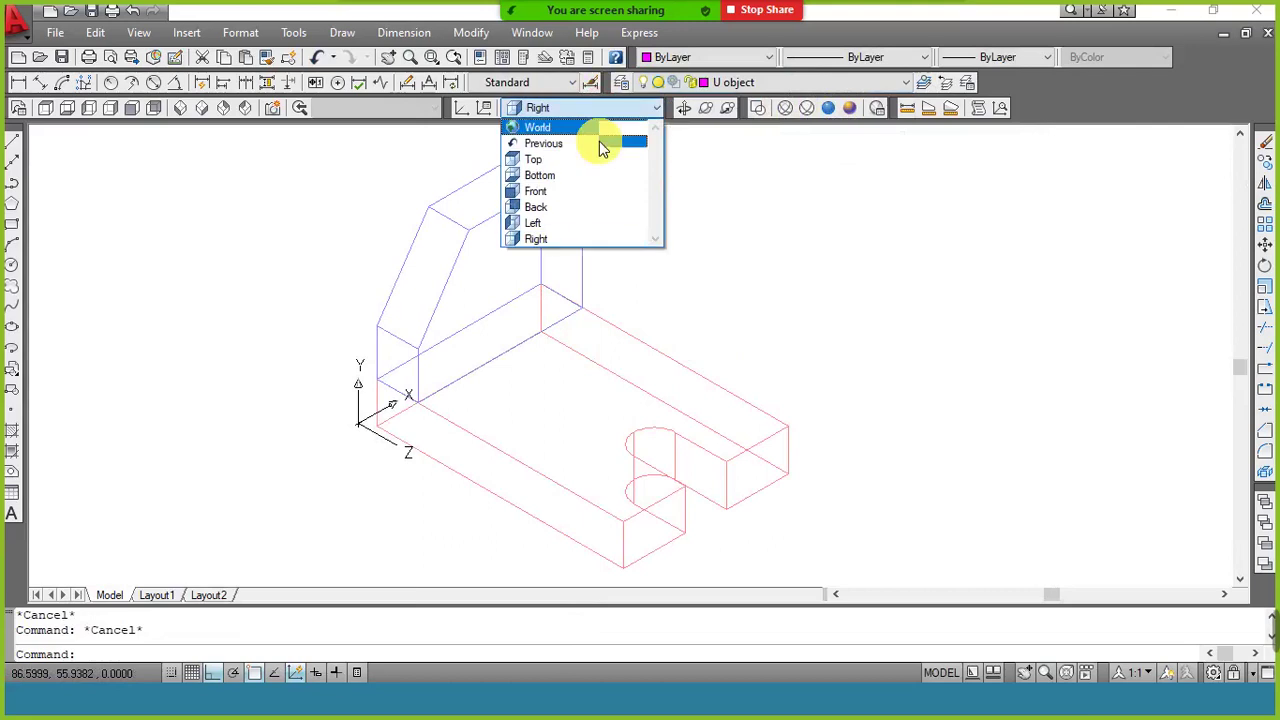
click(597, 196)
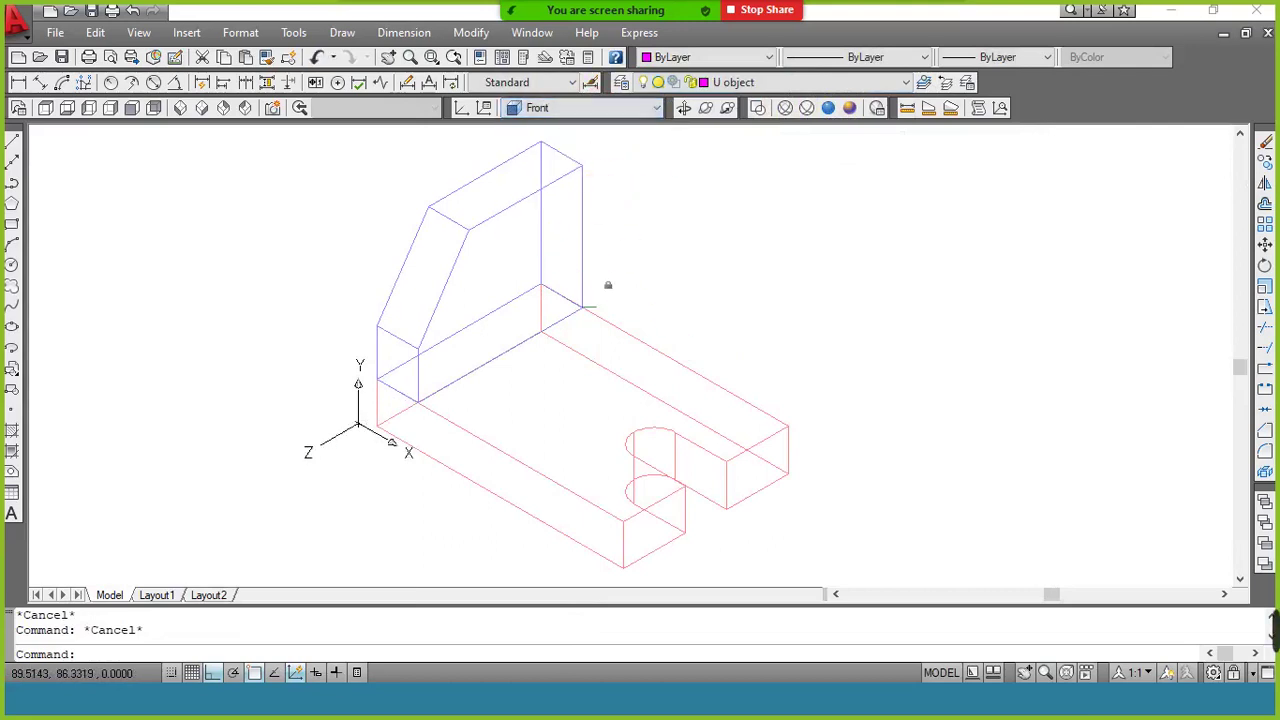
text(re)
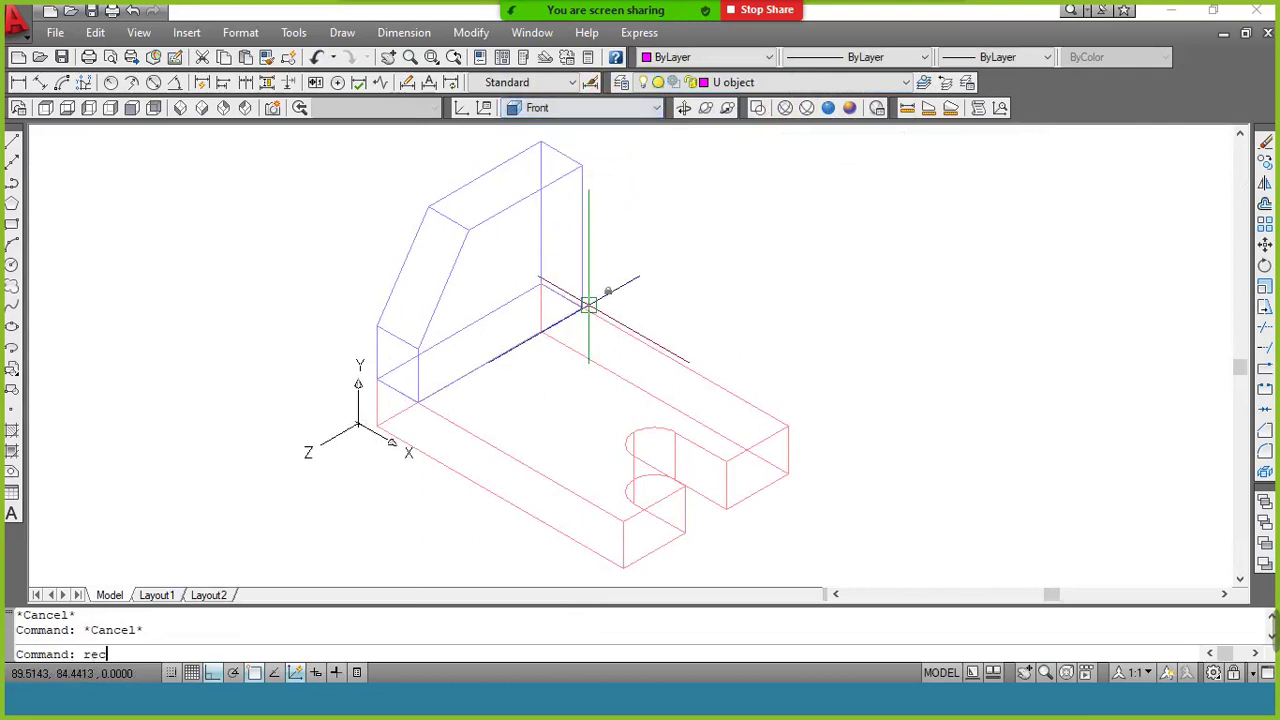
text(c)
key(Return)
click(583, 305)
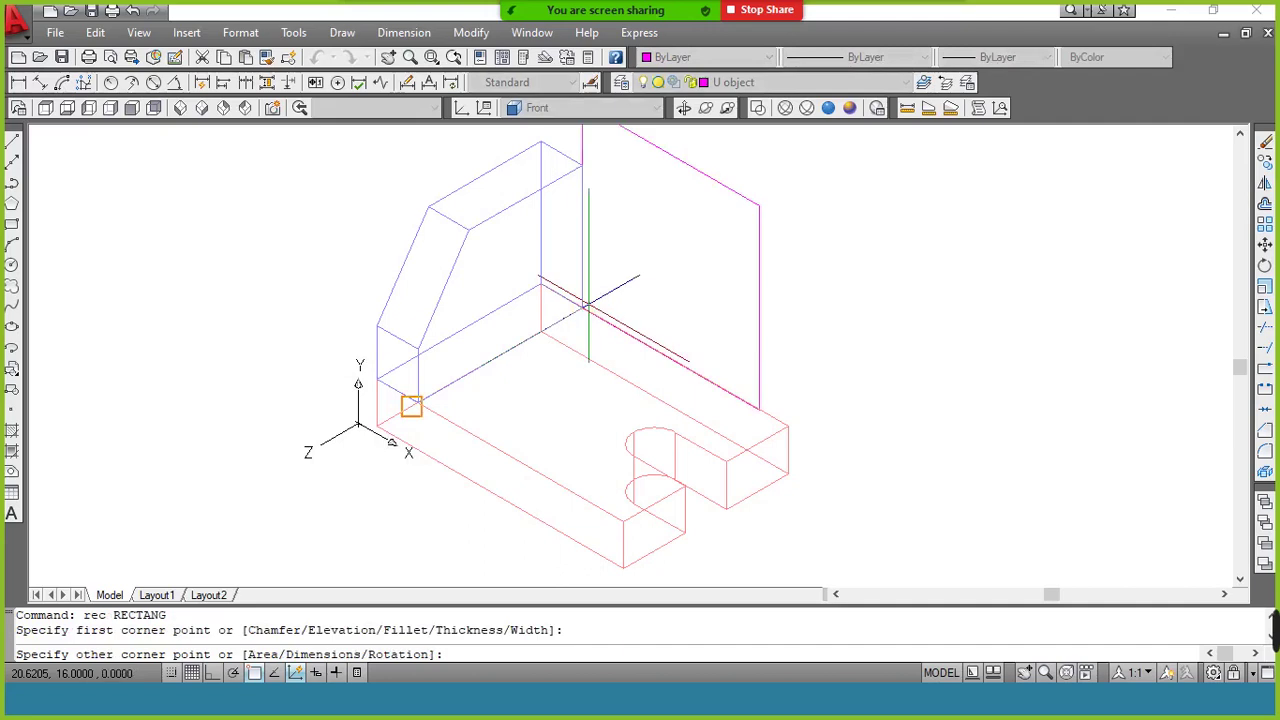
key(alt+Tab)
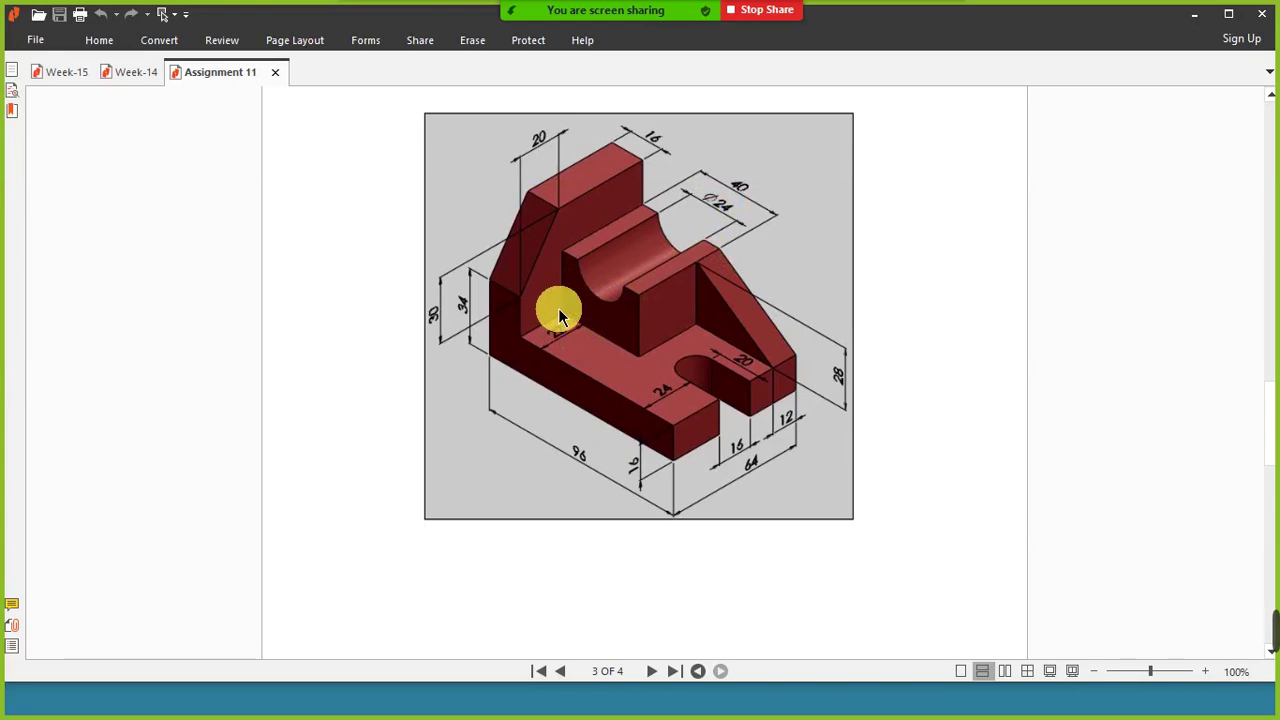
key(alt+Tab)
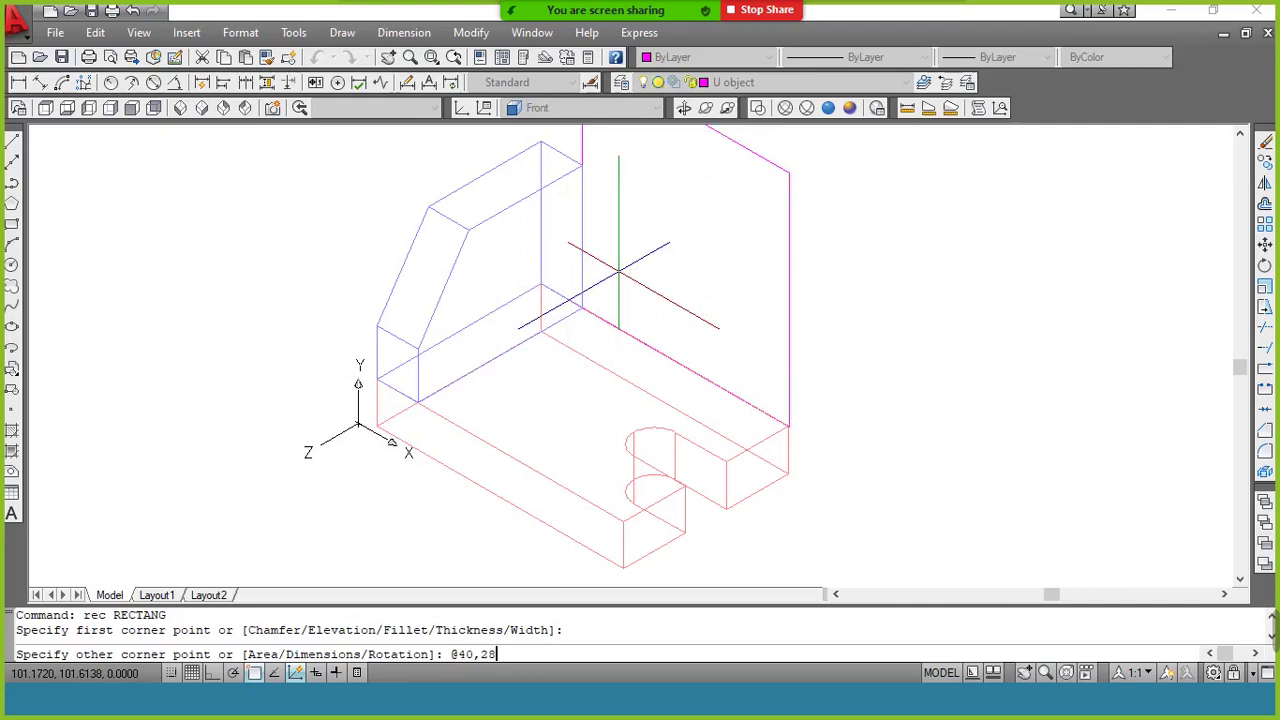
text(@40,28)
key(Return)
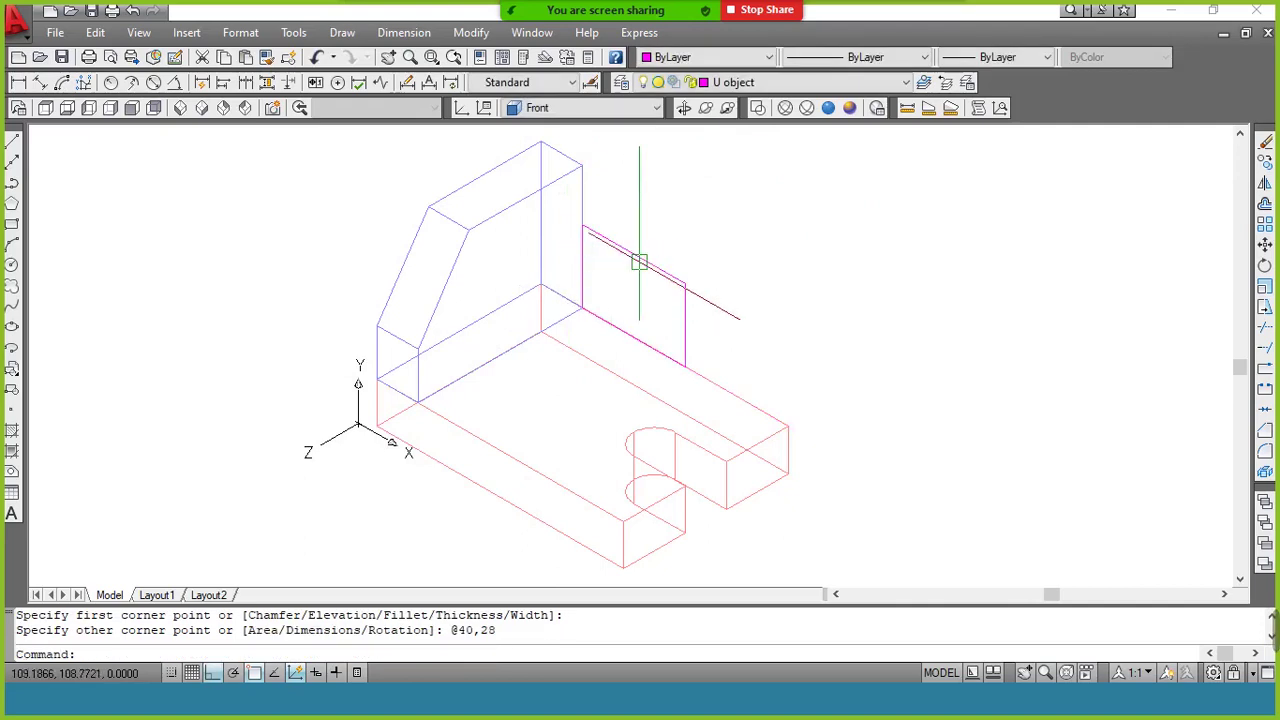
Check the cutout size in the Assignment 11 drawing and draw a 24-diameter circle centred on the midpoint of the rectangle's top edge
key(alt+Tab)
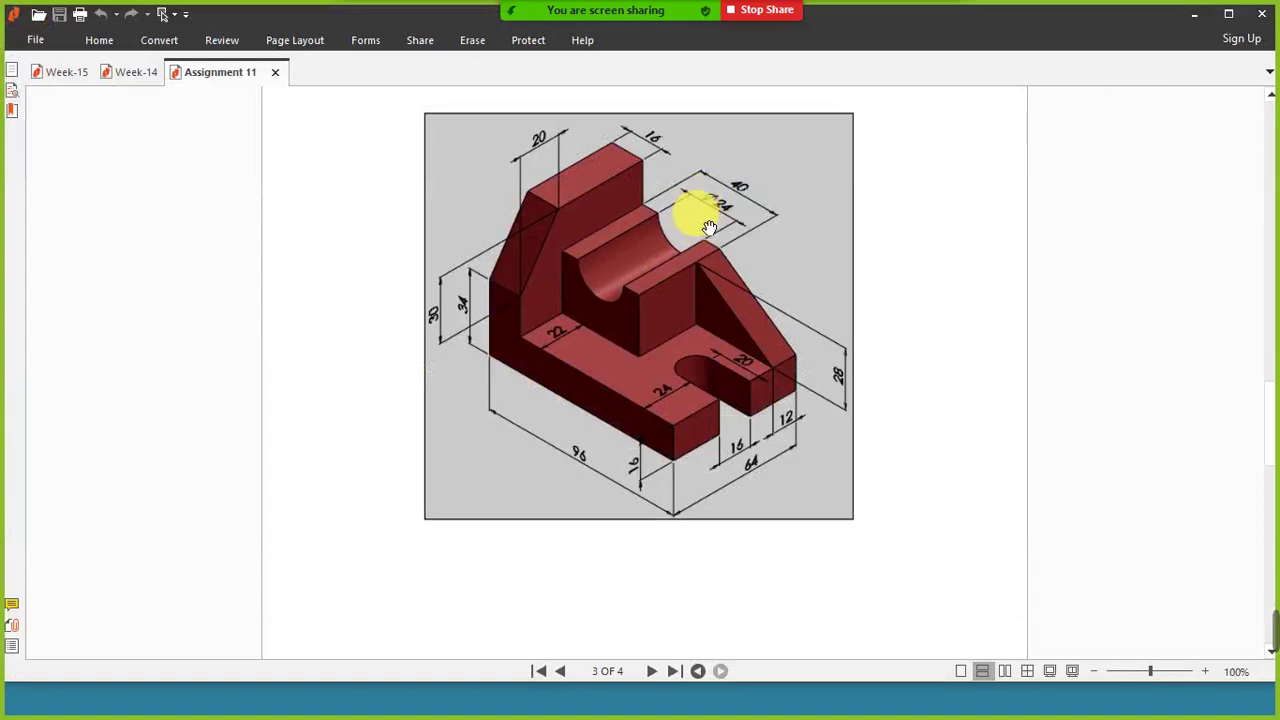
key(alt+Tab)
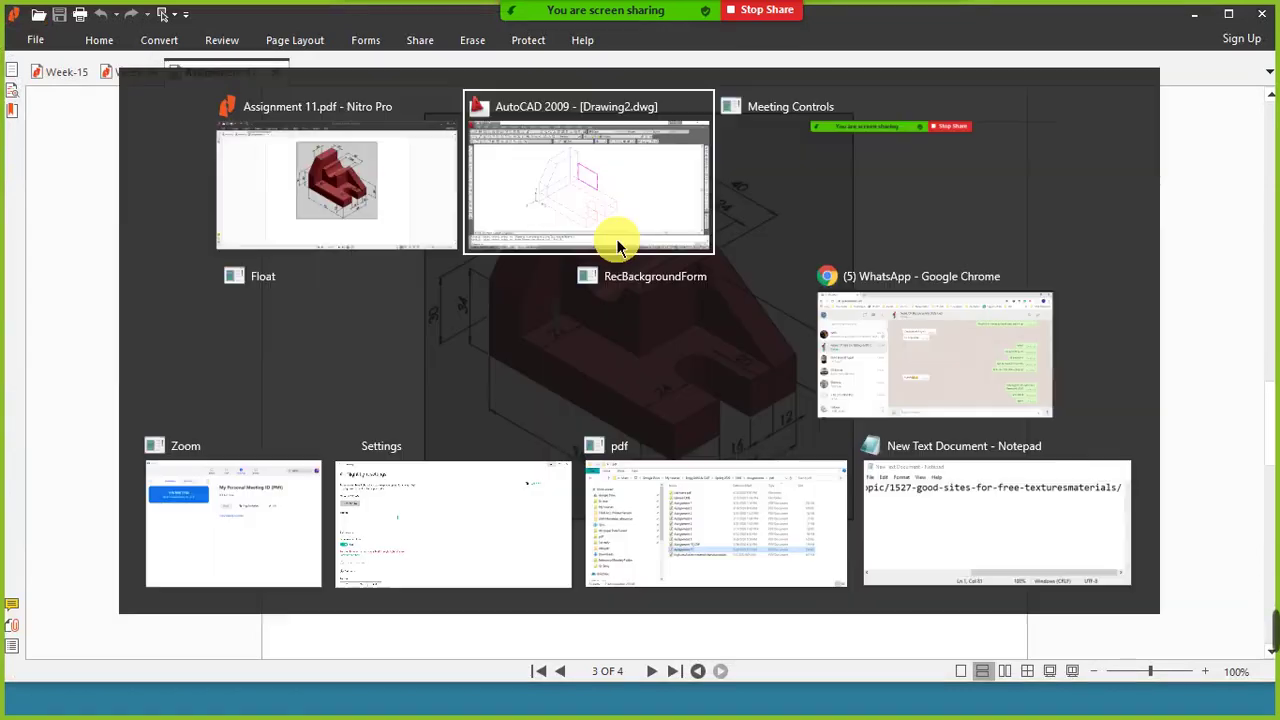
key(Return)
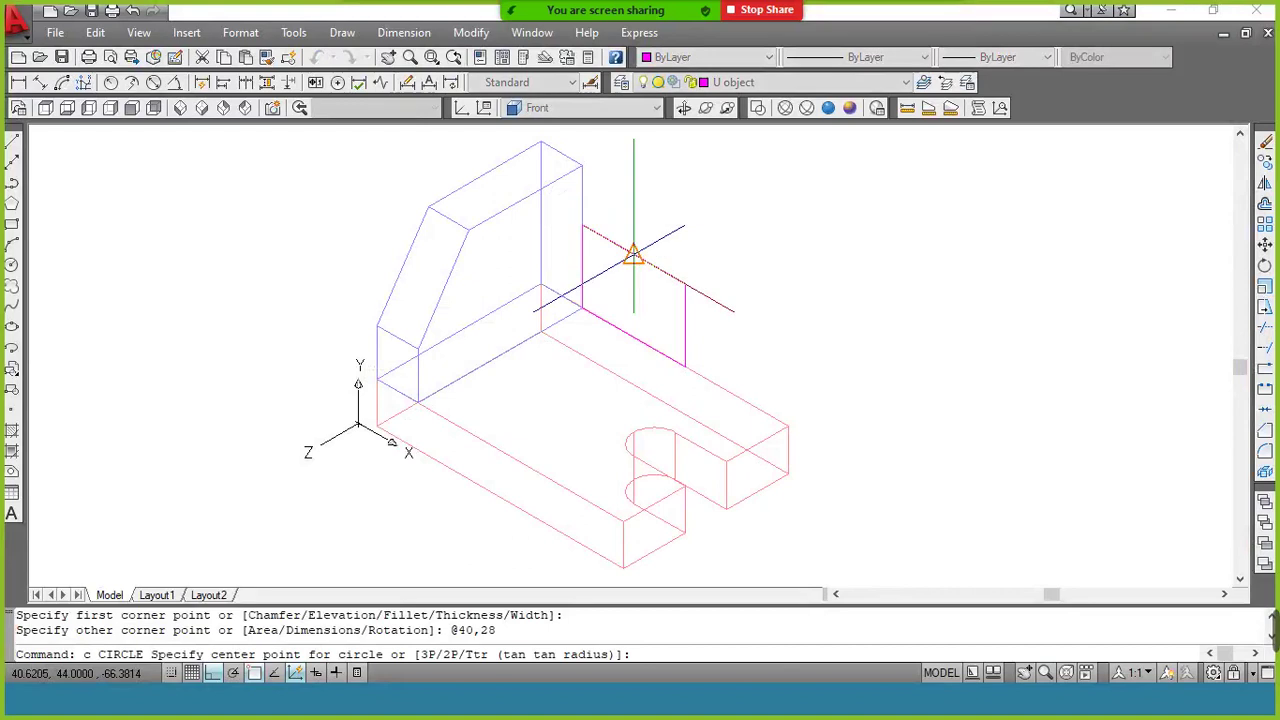
click(634, 252)
text(d)
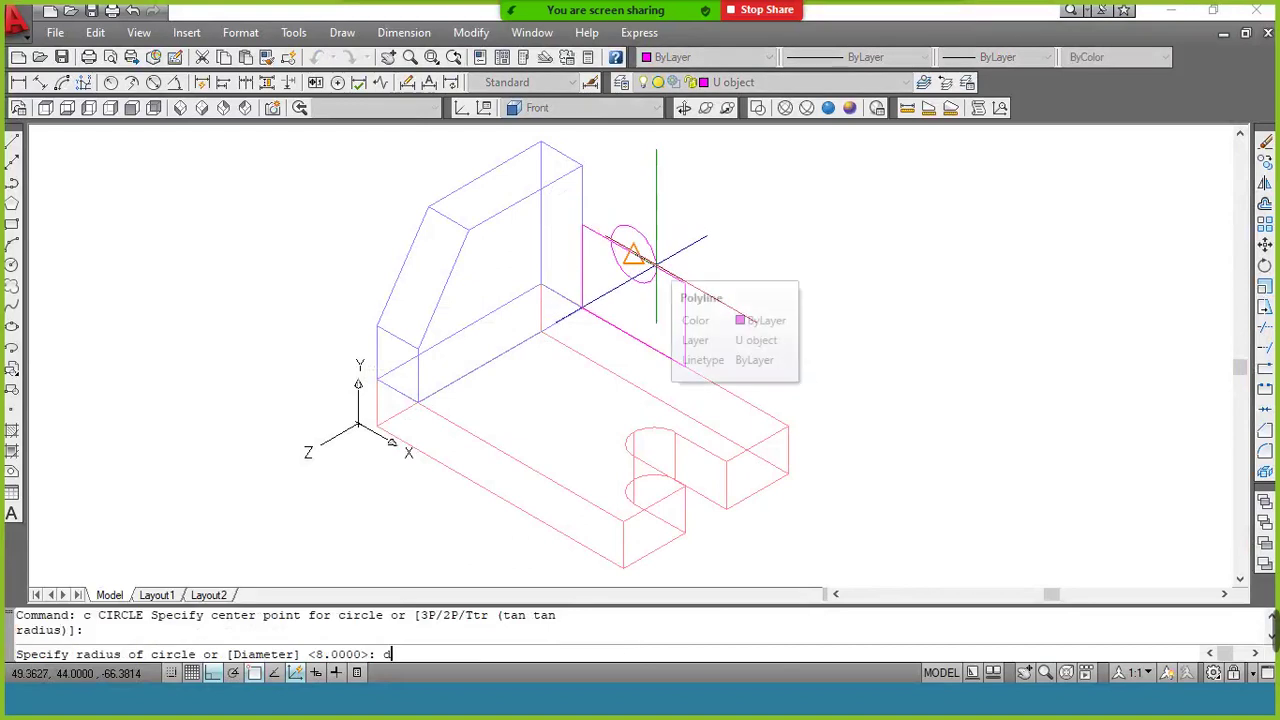
key(Return)
text(24)
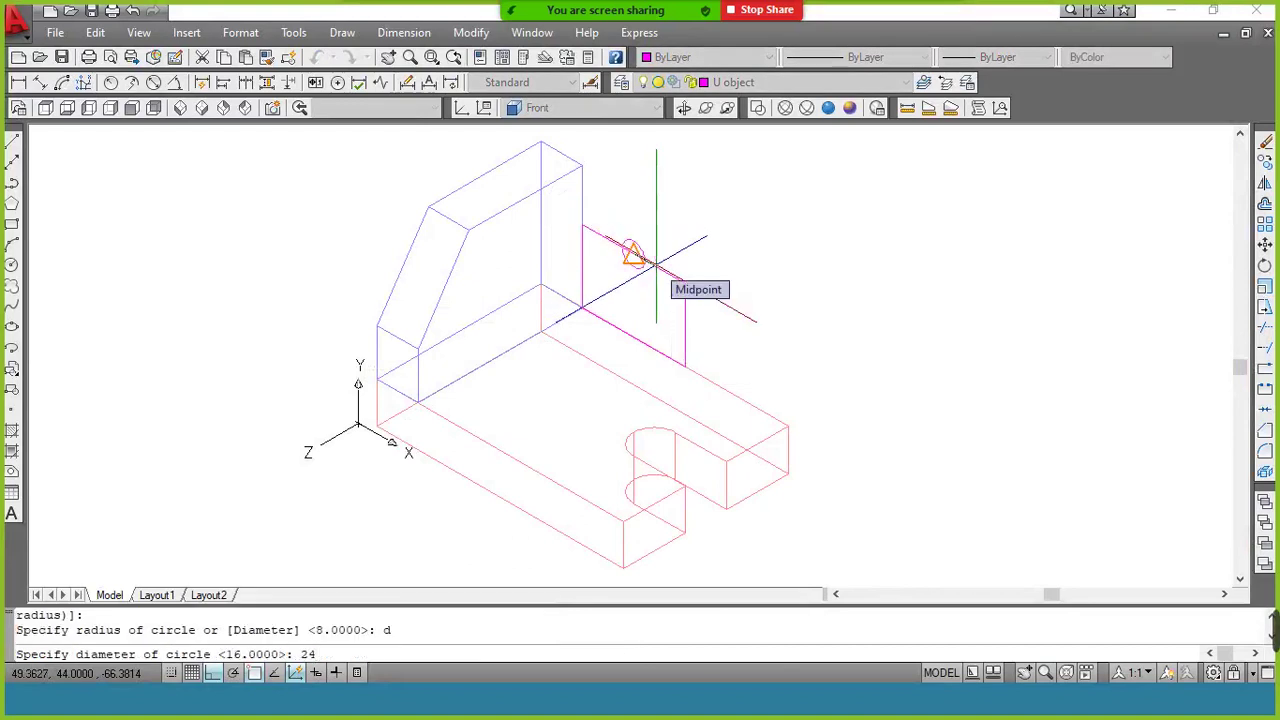
key(Return)
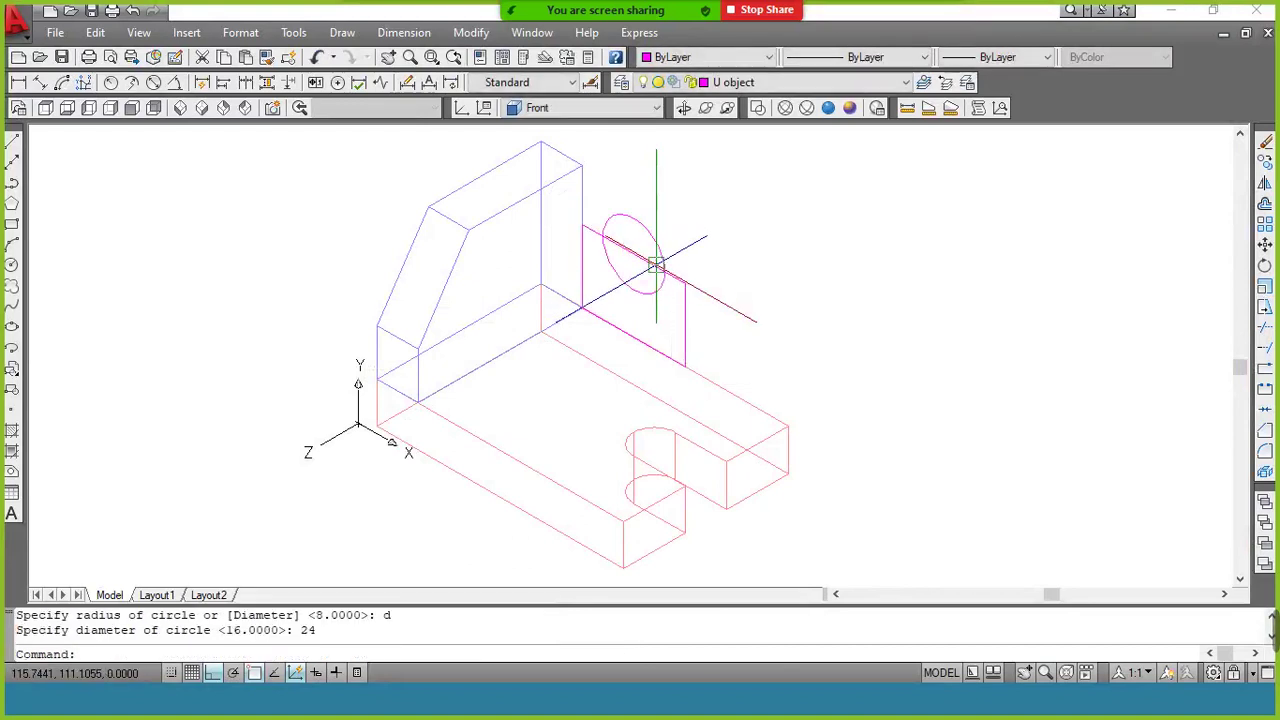
Trim the circle's upper half and the rectangle's top edge inside it to leave a U-shaped profile
text(tr)
key(Return)
key(Return)
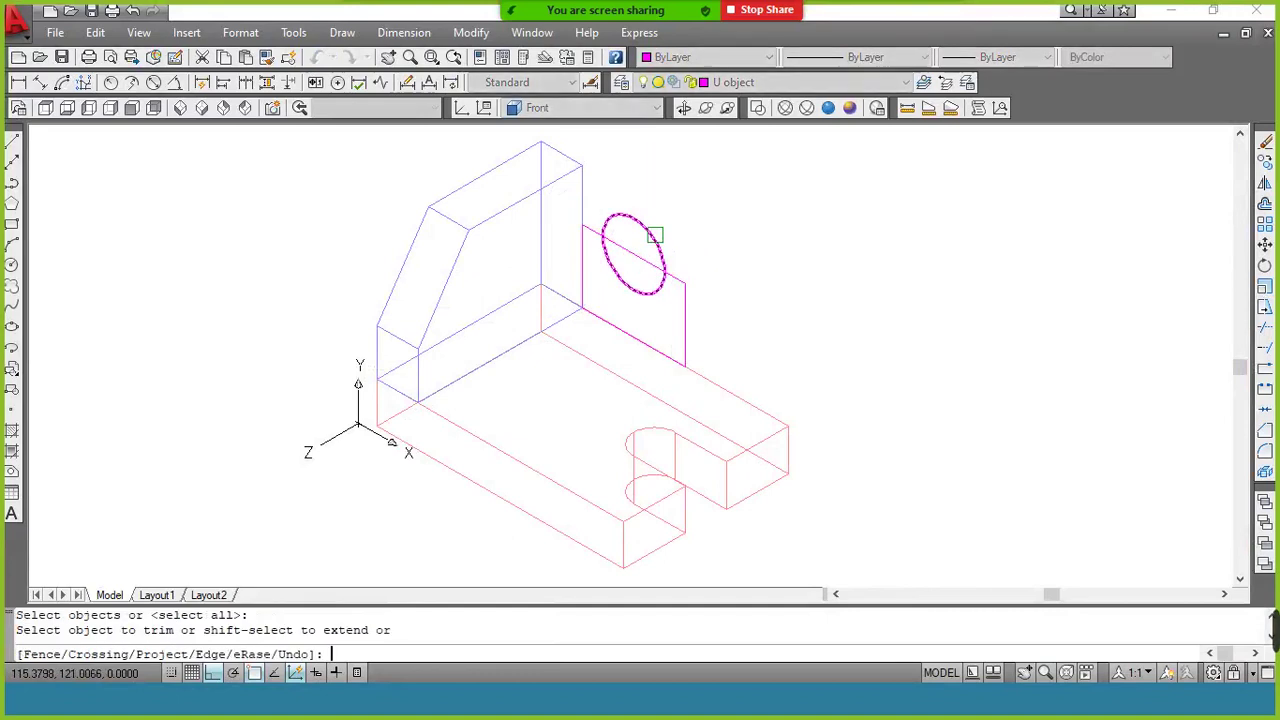
click(652, 240)
click(639, 265)
key(Return)
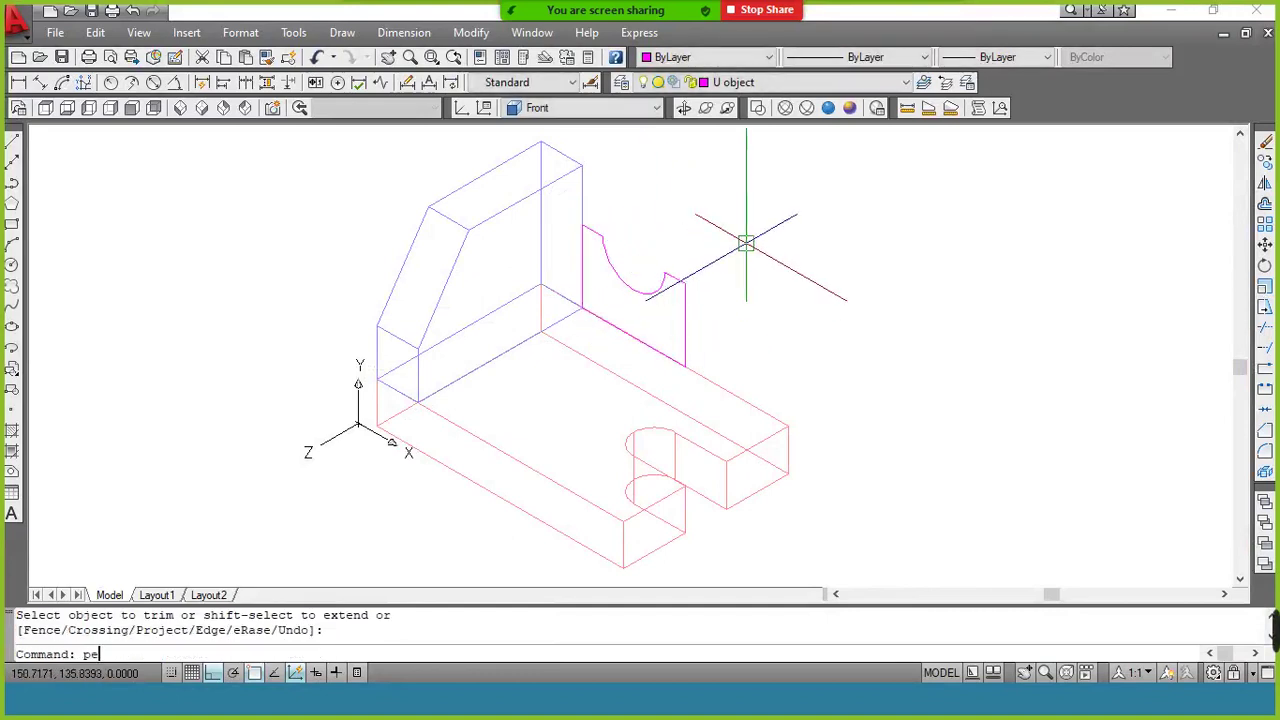
Join the trimmed rectangle and the arc into a single closed polyline with Polyline Edit
text(pe)
key(Return)
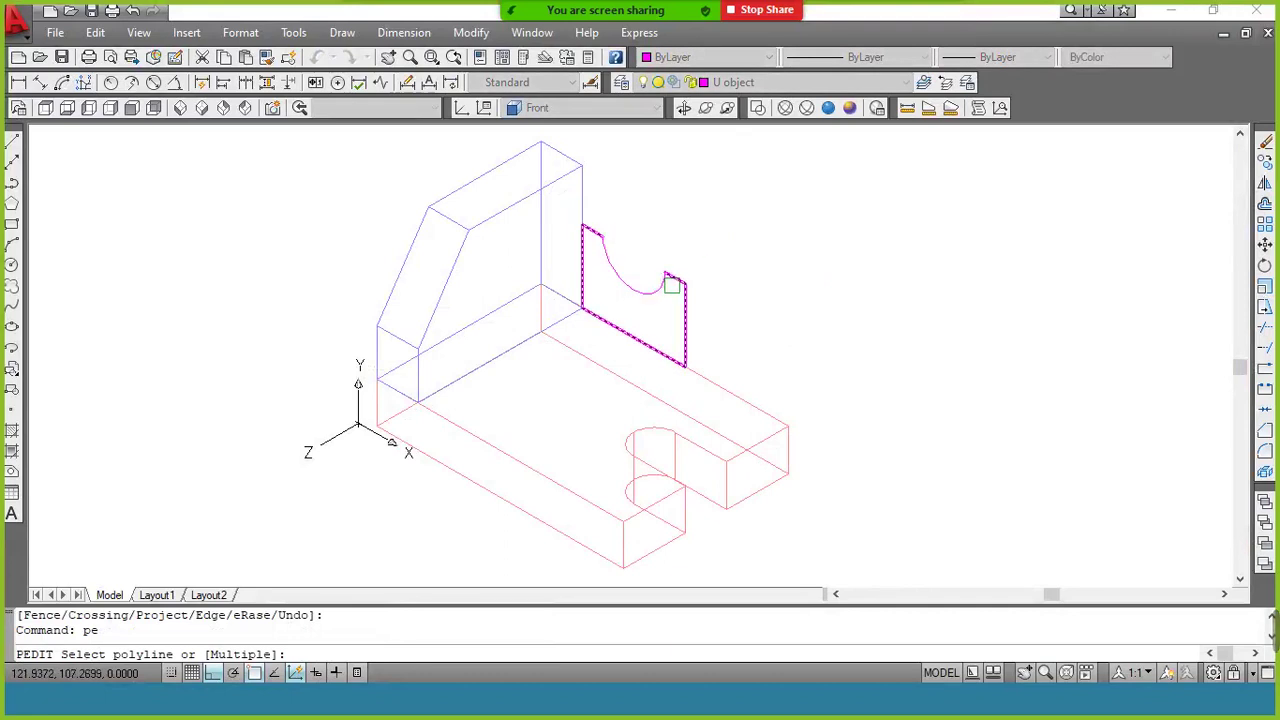
click(672, 285)
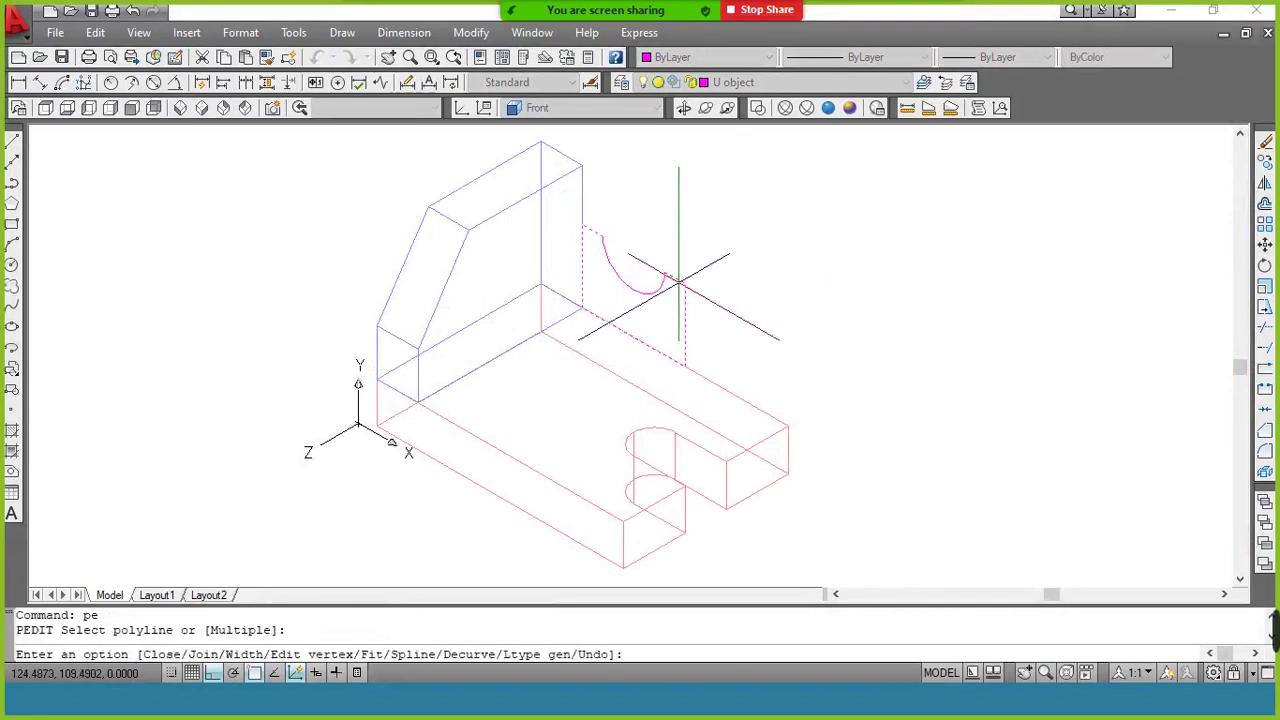
text(j)
key(Return)
click(705, 243)
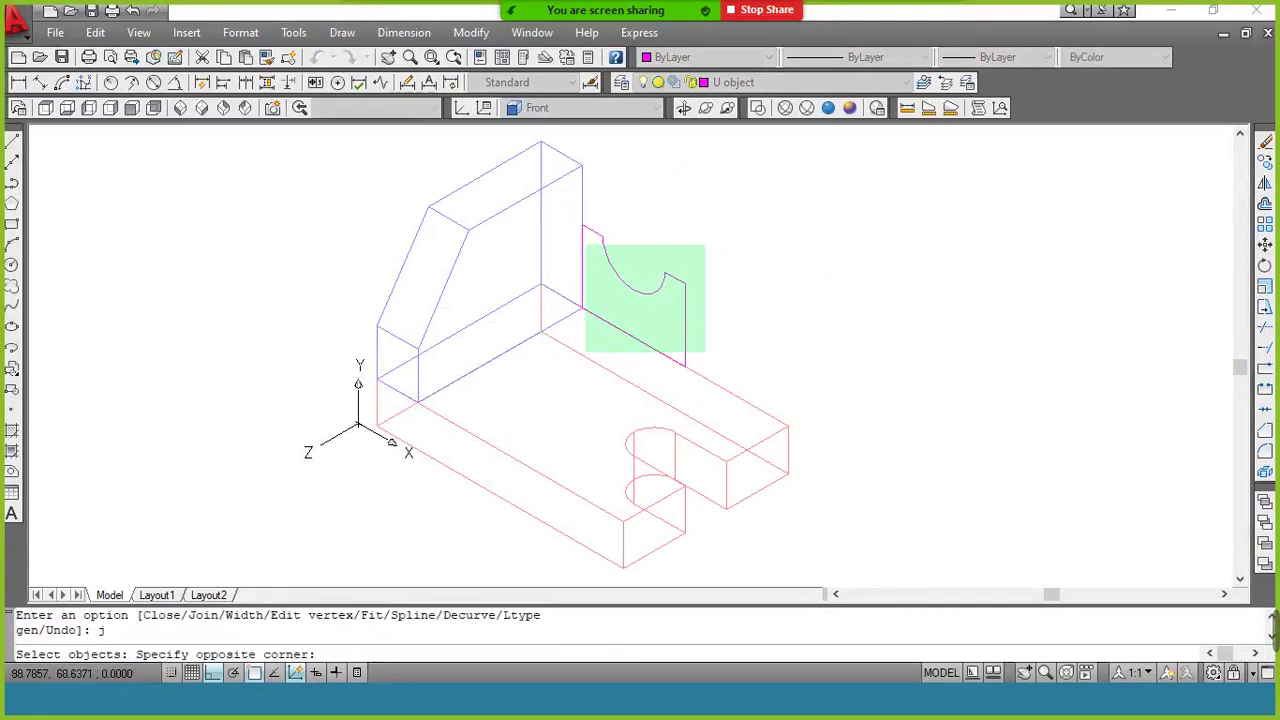
click(551, 375)
key(Return)
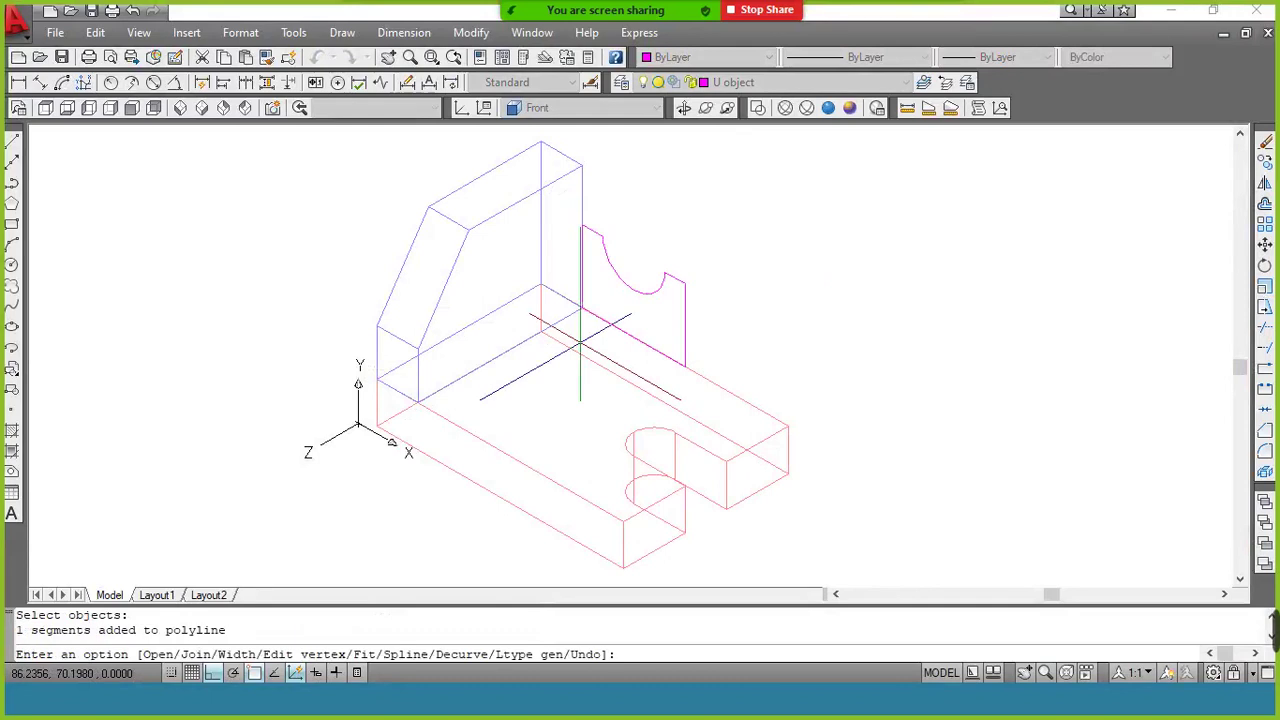
key(Return)
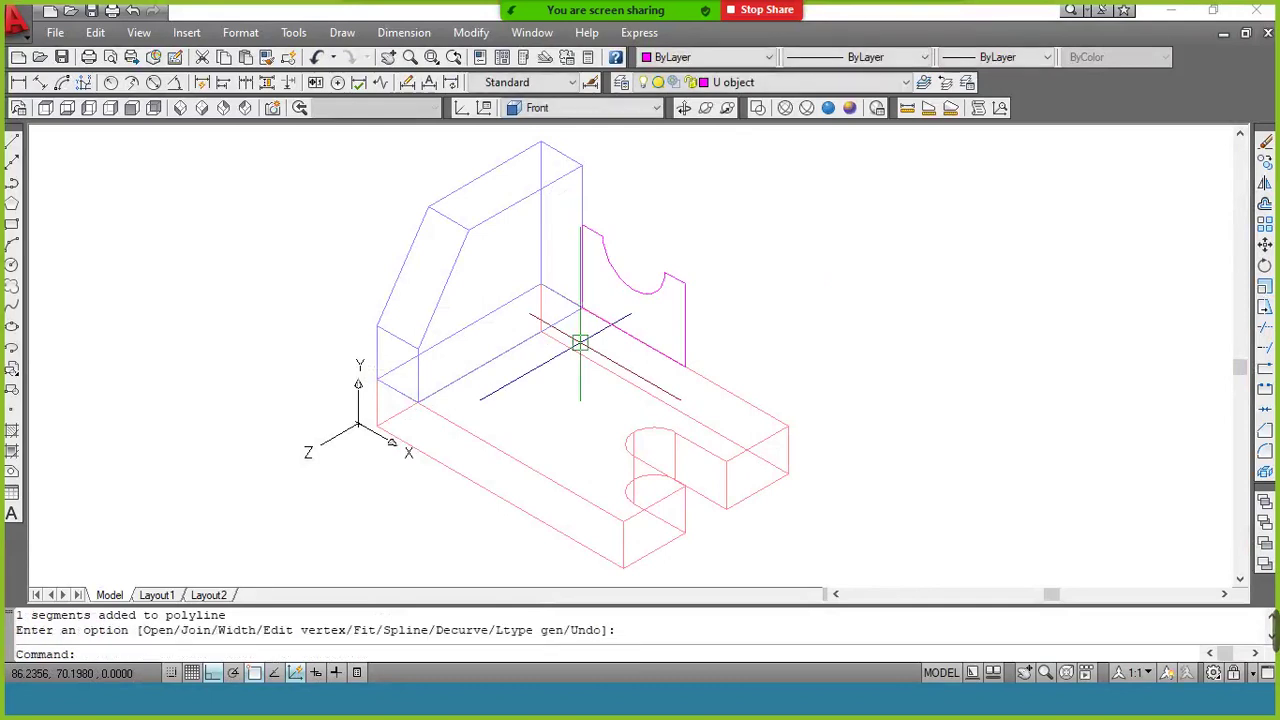
Extrude the U-shaped profile to a height of 42, checking the widths in the Assignment 11 drawing
text(ext)
key(Return)
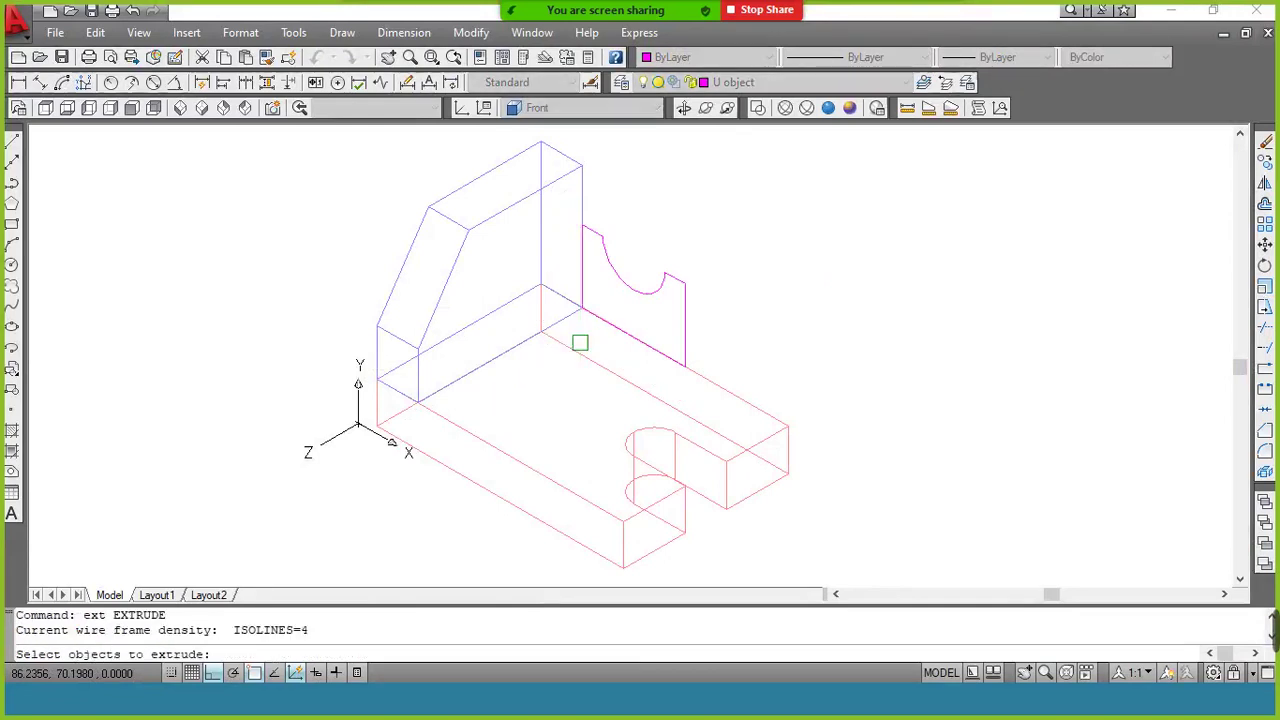
click(656, 279)
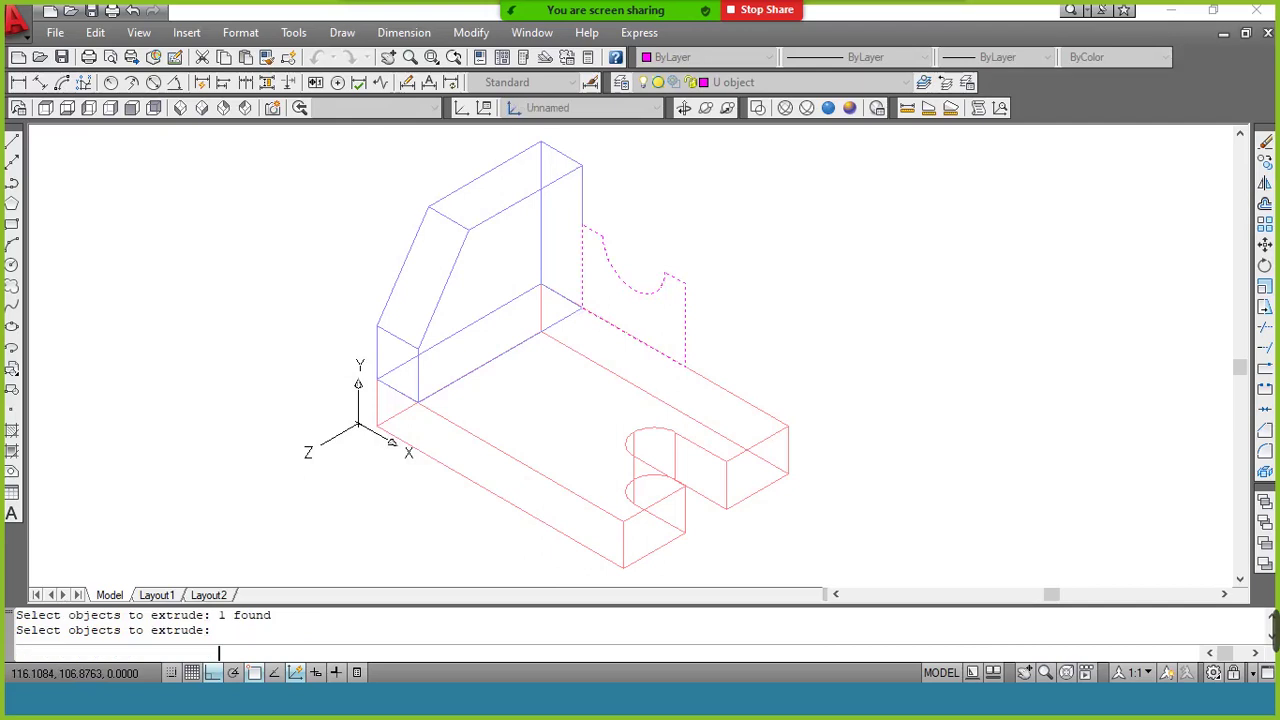
key(Return)
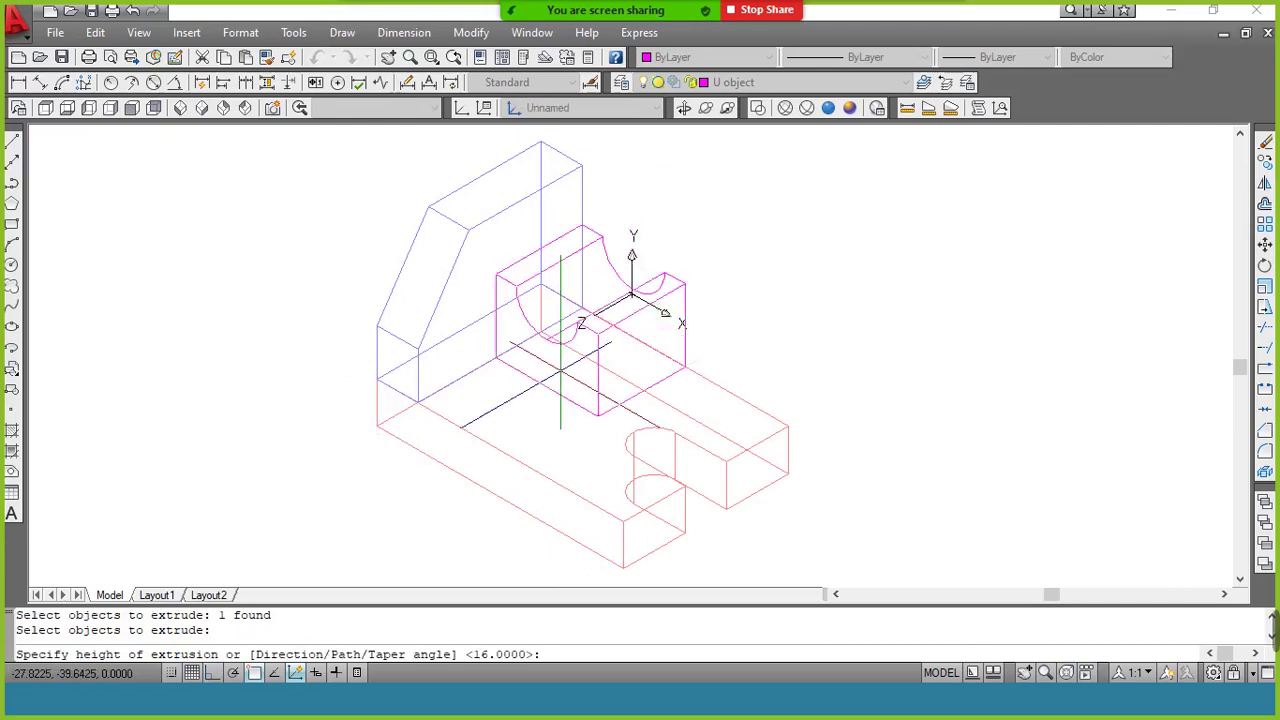
key(alt+Tab)
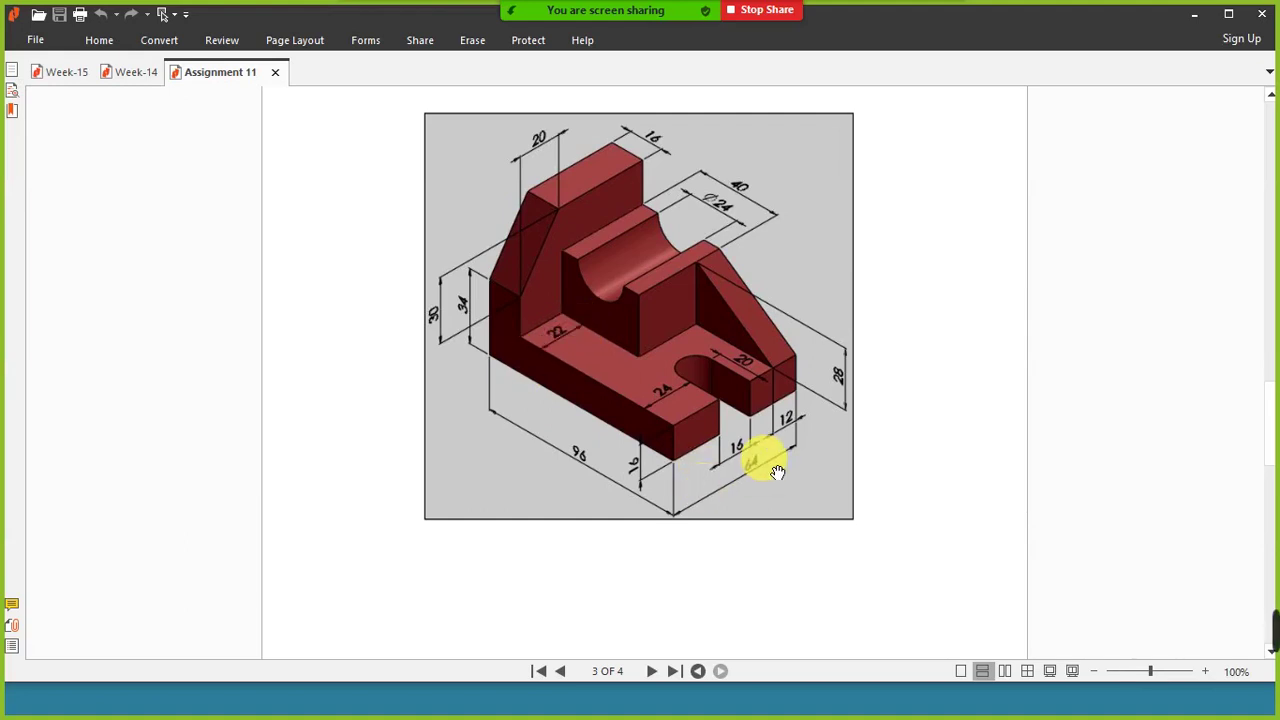
key(alt+Tab)
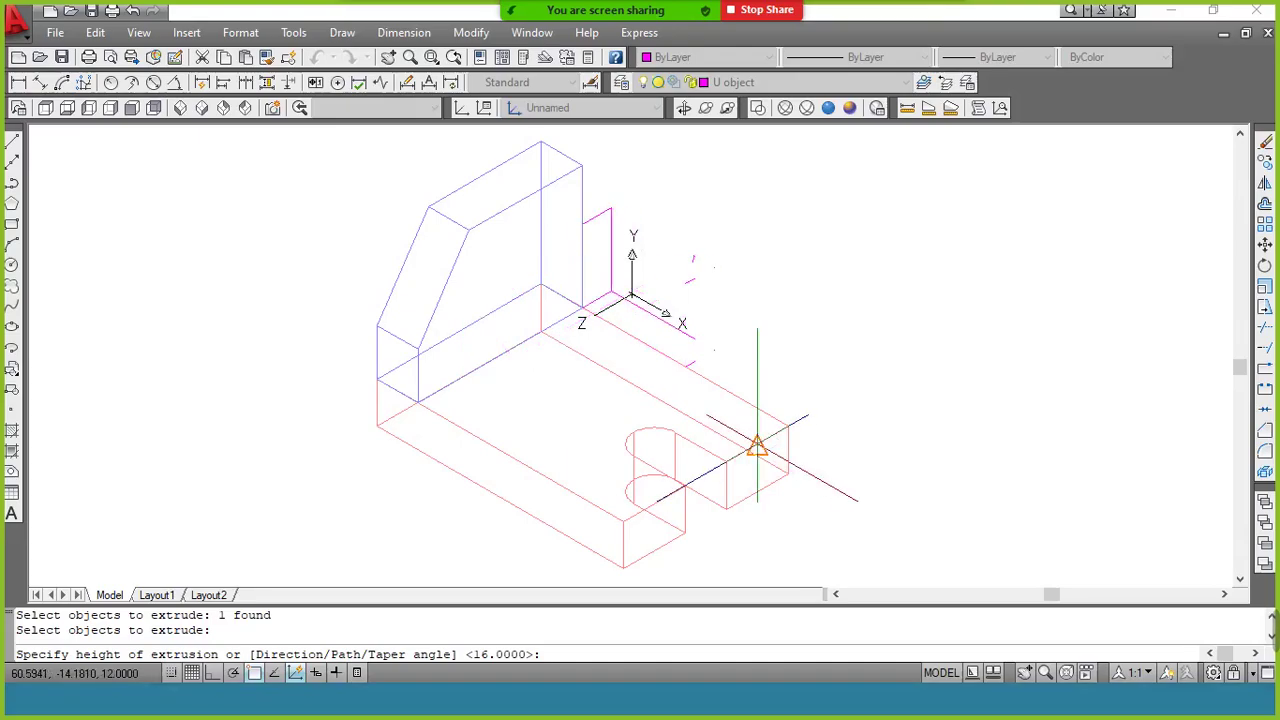
text(42)
key(Return)
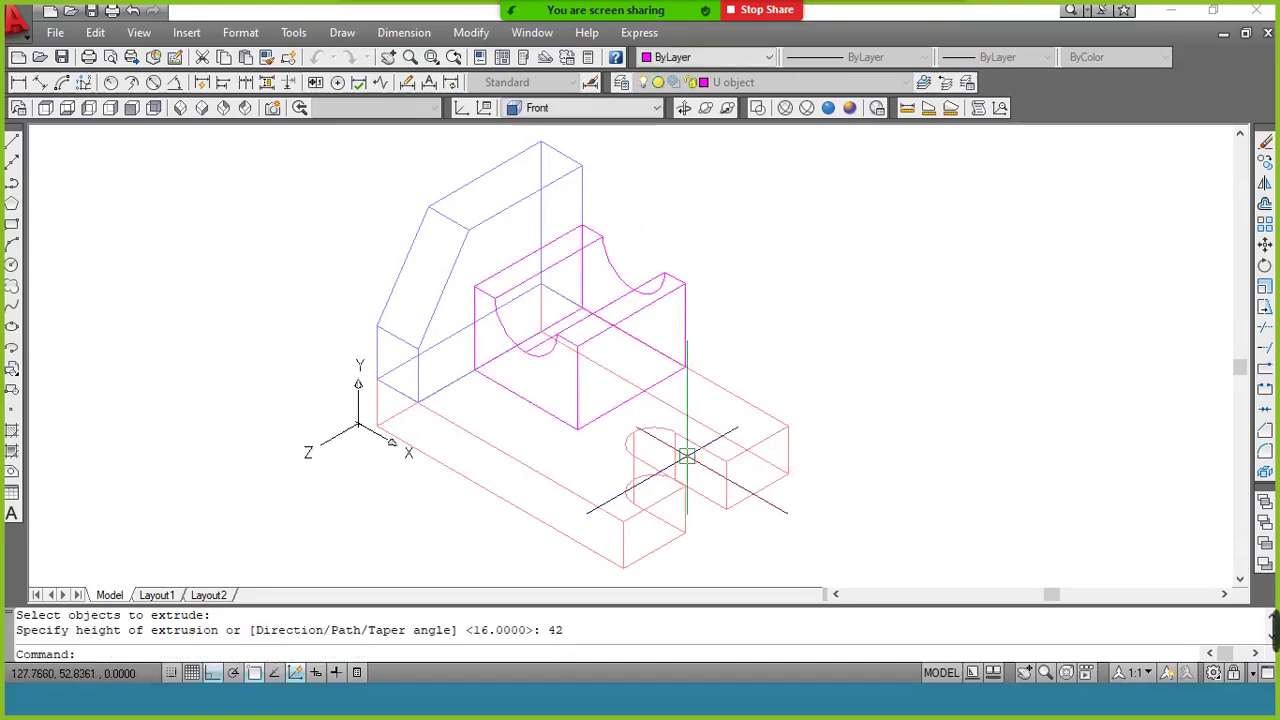
Make Wedge the current layer and draw a triangular polyline between the base's top back corner and the U object's upper and lower back corners
click(748, 82)
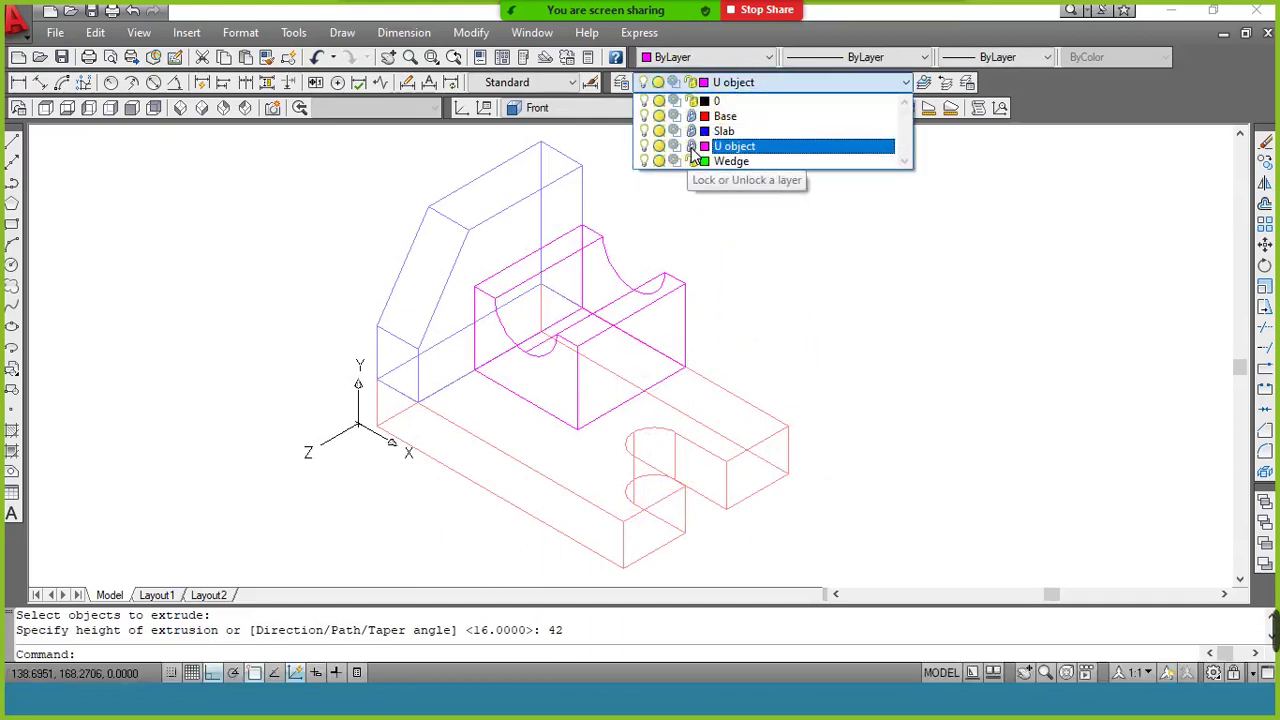
click(720, 161)
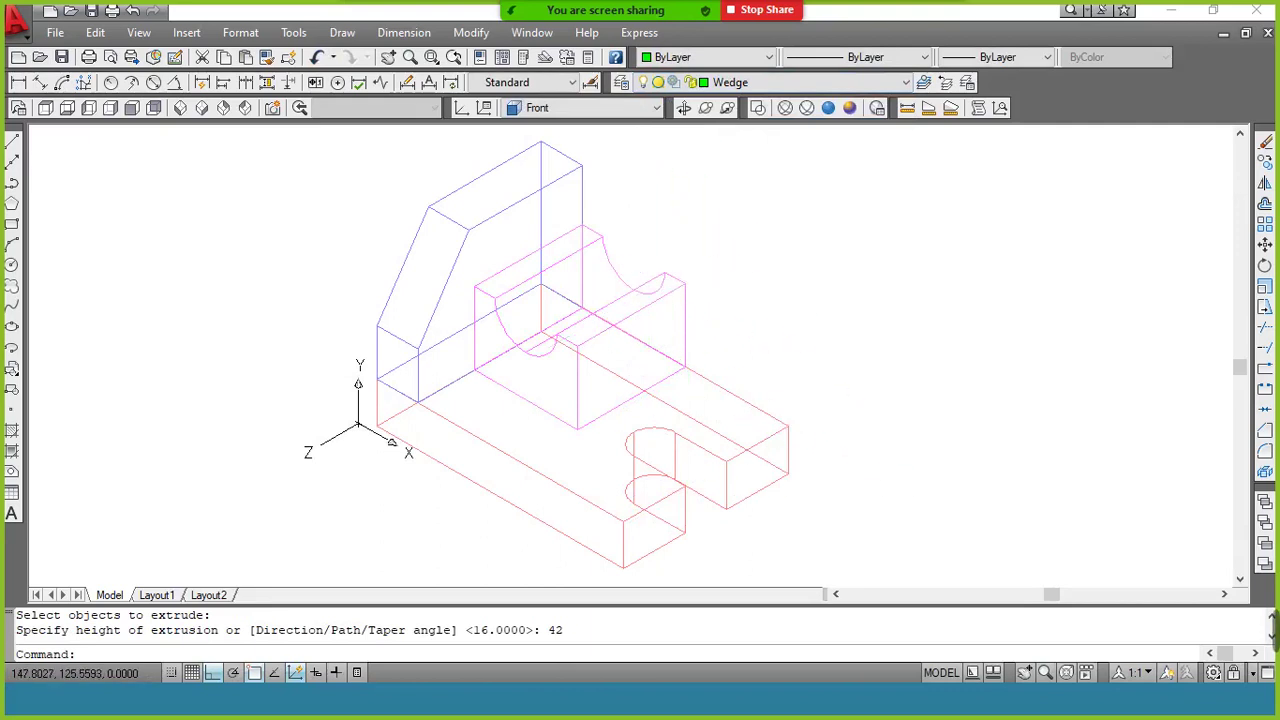
text(p)
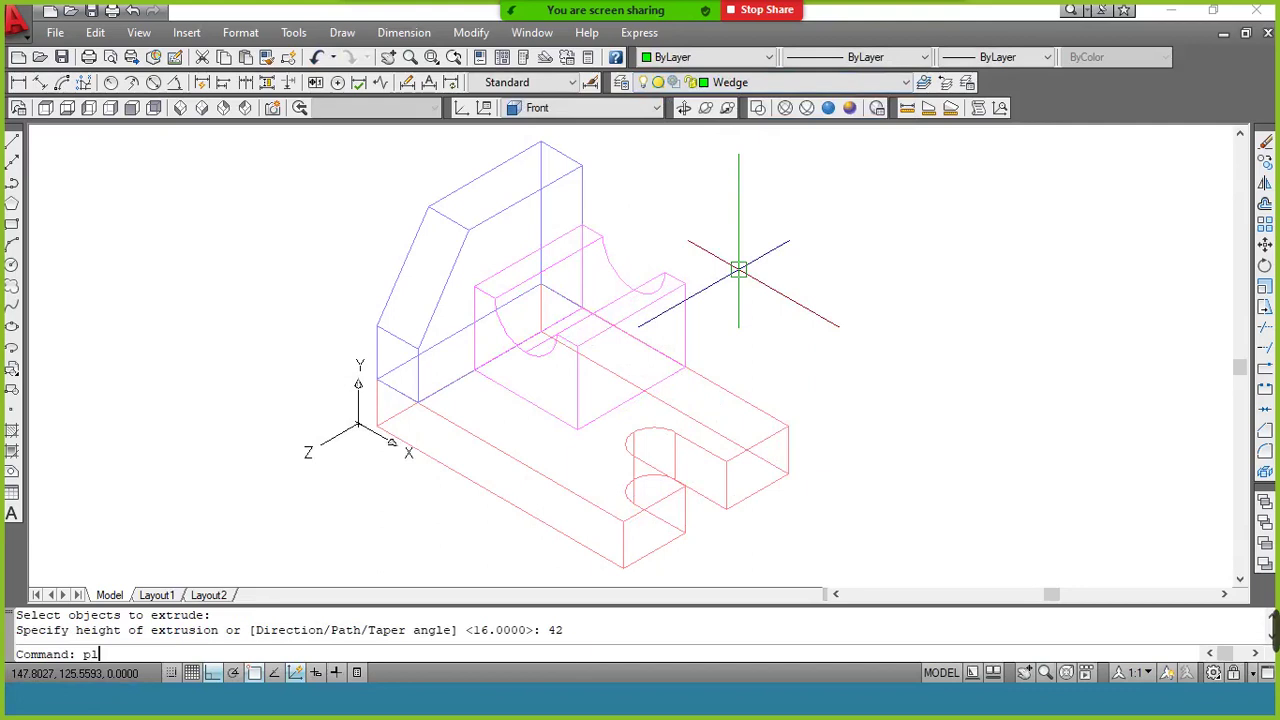
text(l)
key(Return)
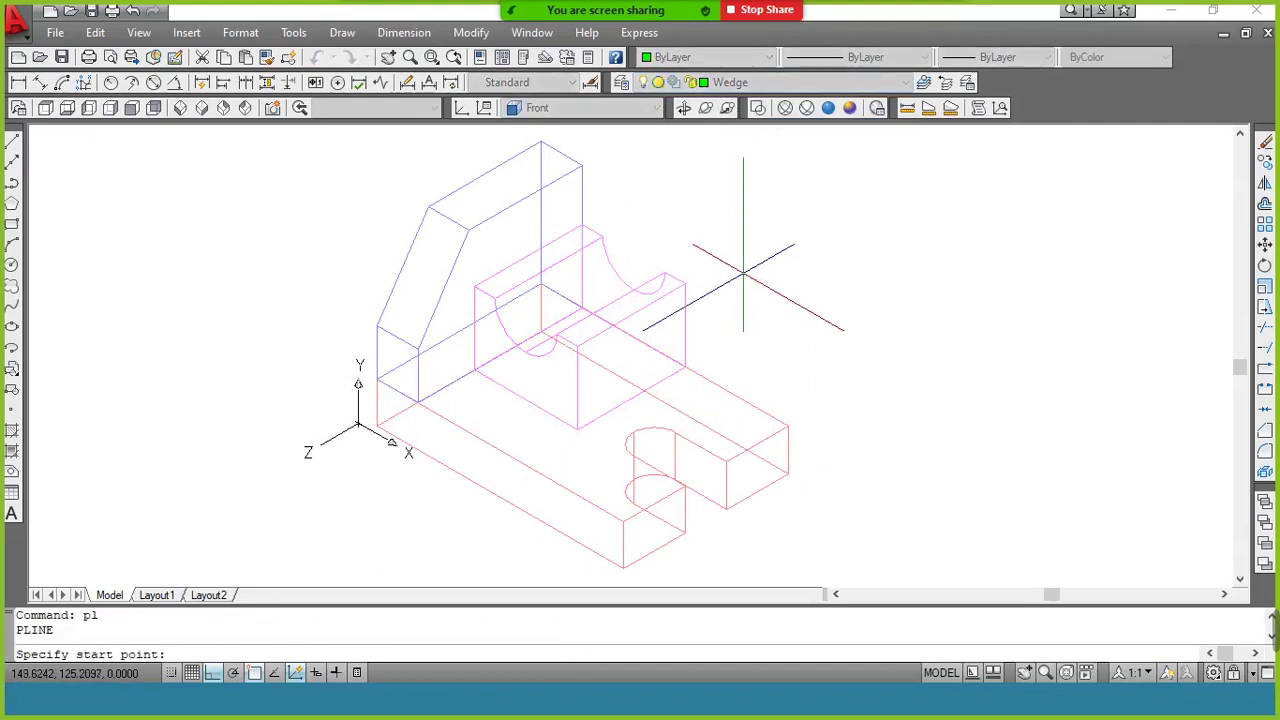
click(788, 426)
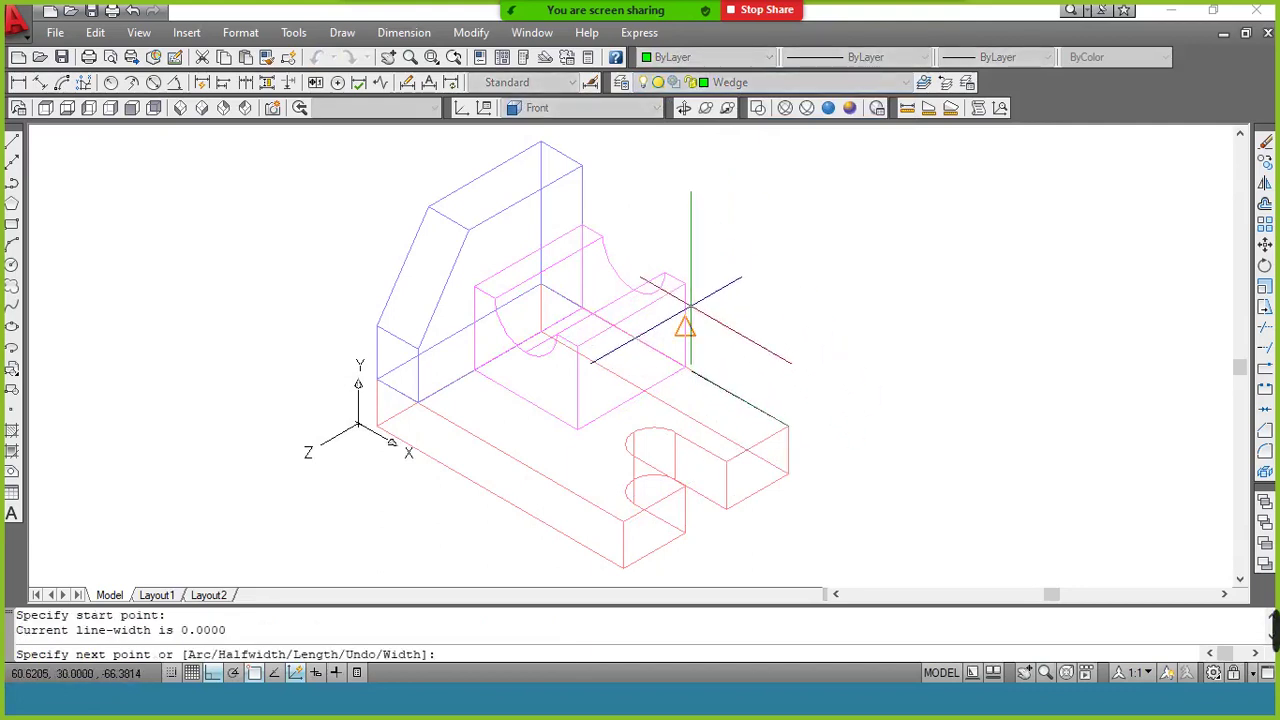
click(686, 284)
click(686, 368)
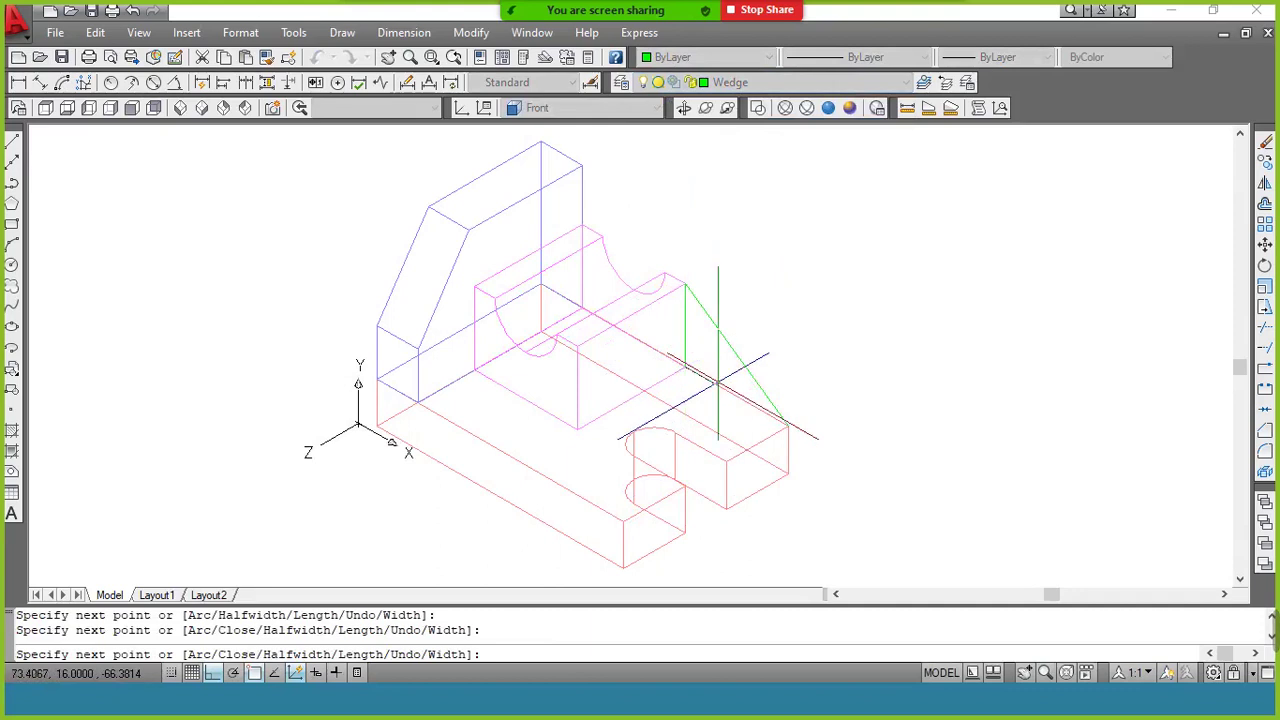
click(788, 426)
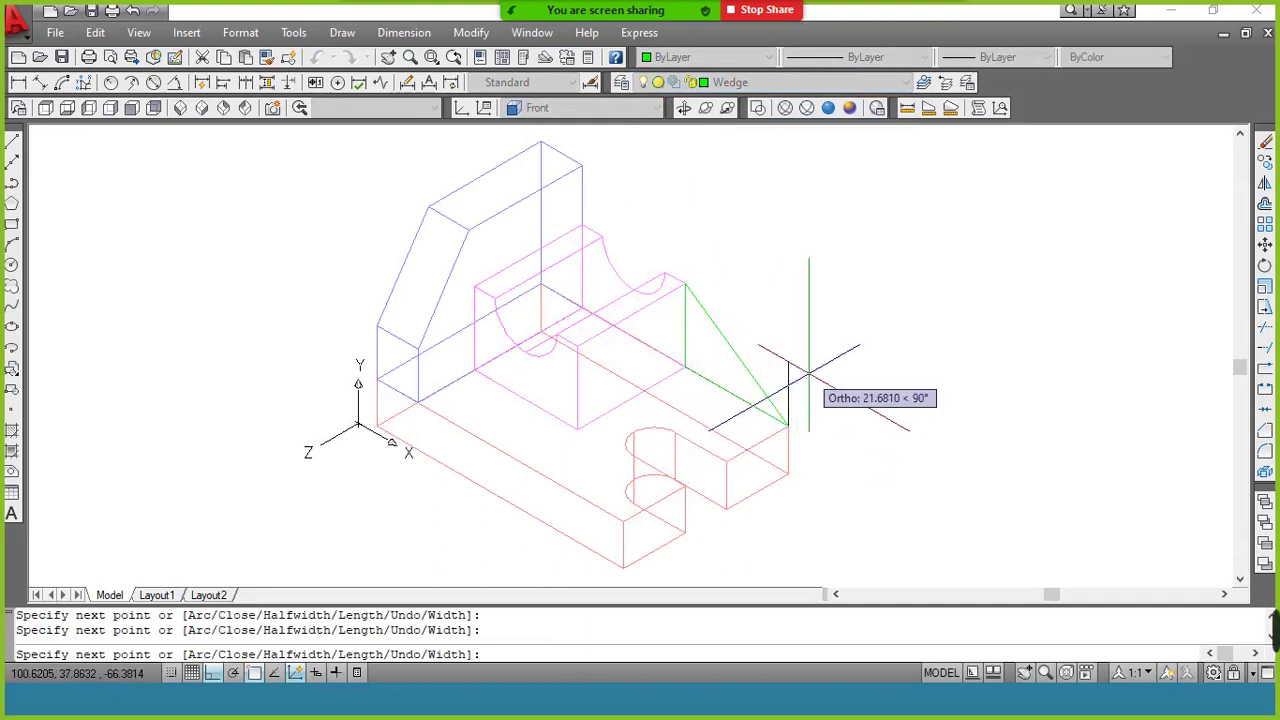
key(Return)
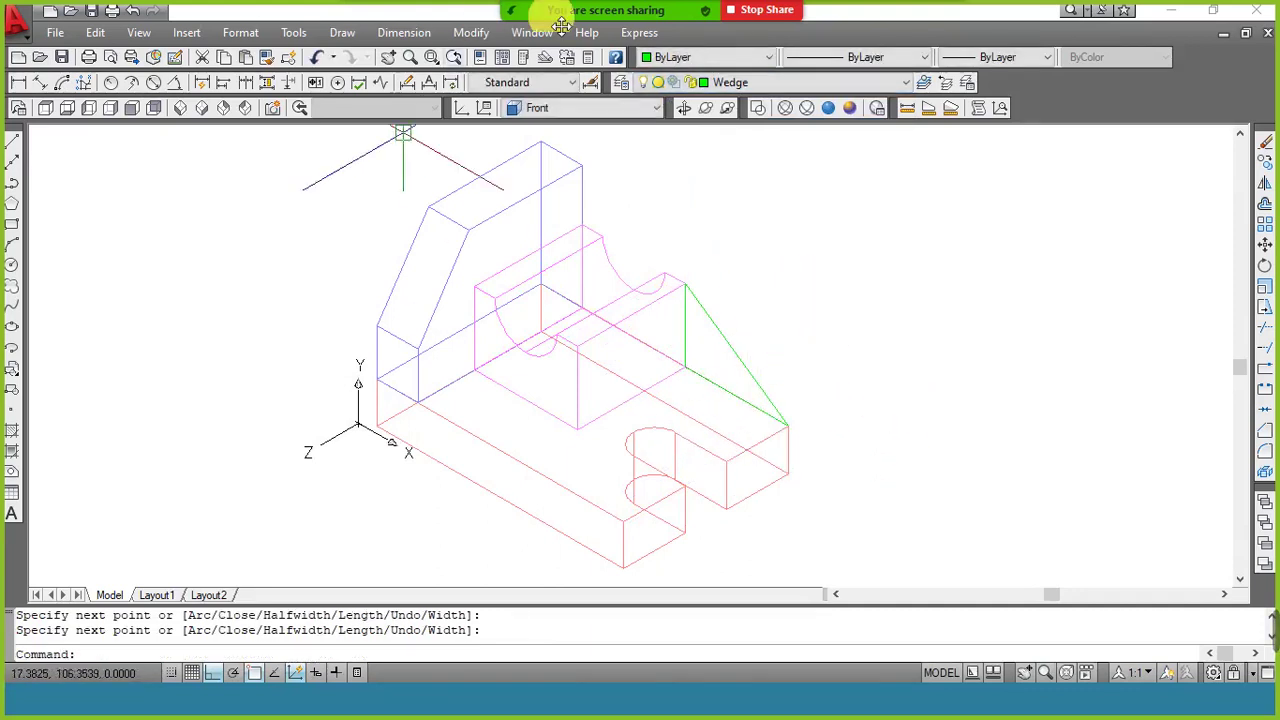
mouse_move(632, 10)
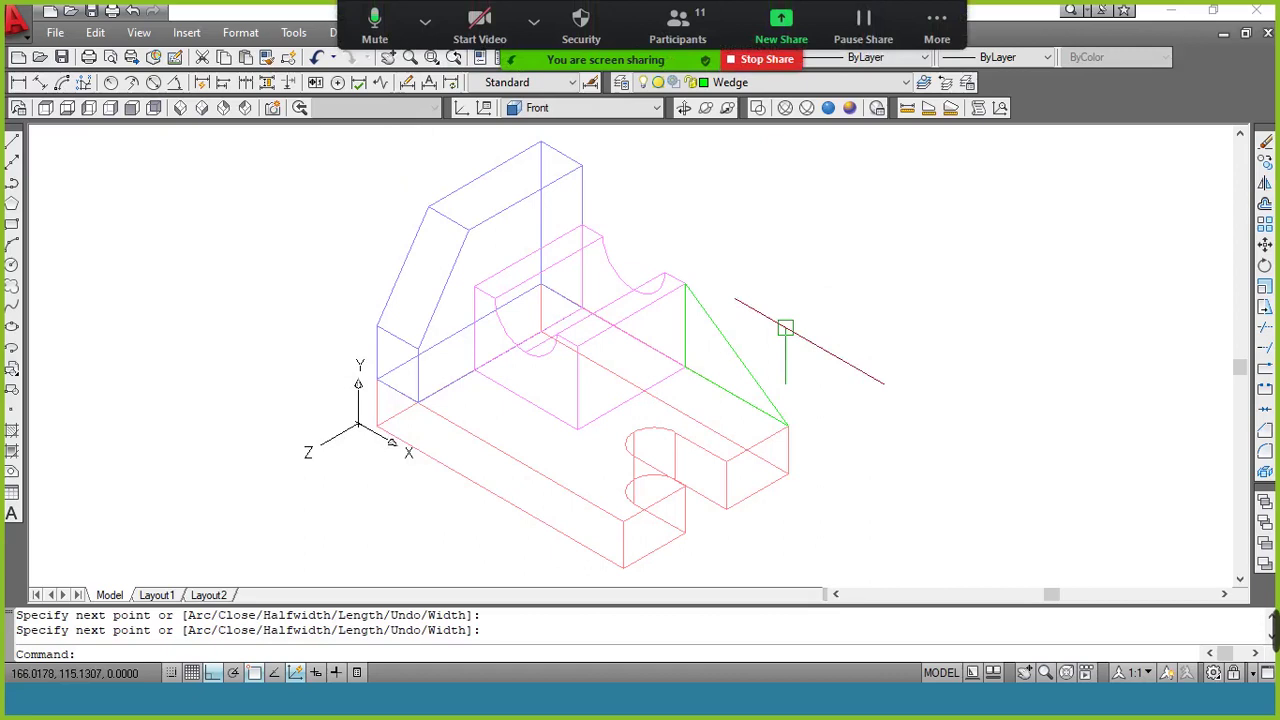
Extrude the triangular wedge profile to a height of 12 and check that width against the Assignment 11 drawing
click(732, 352)
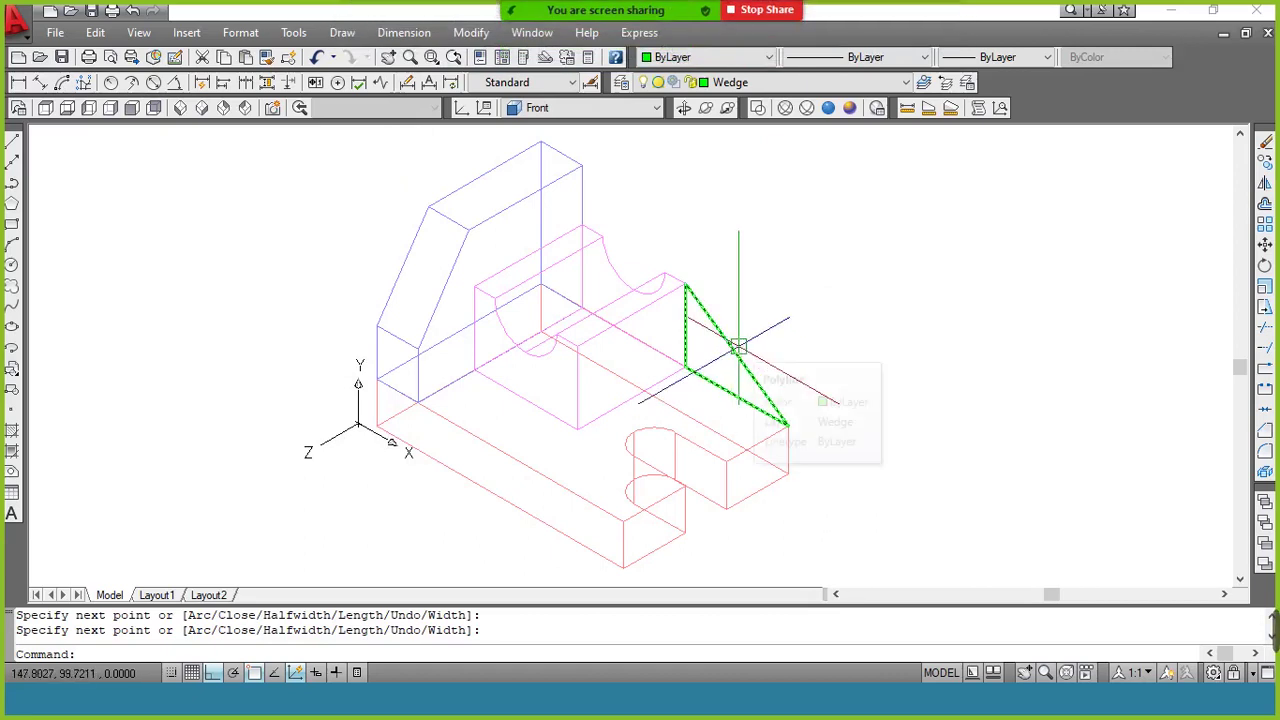
key(Escape)
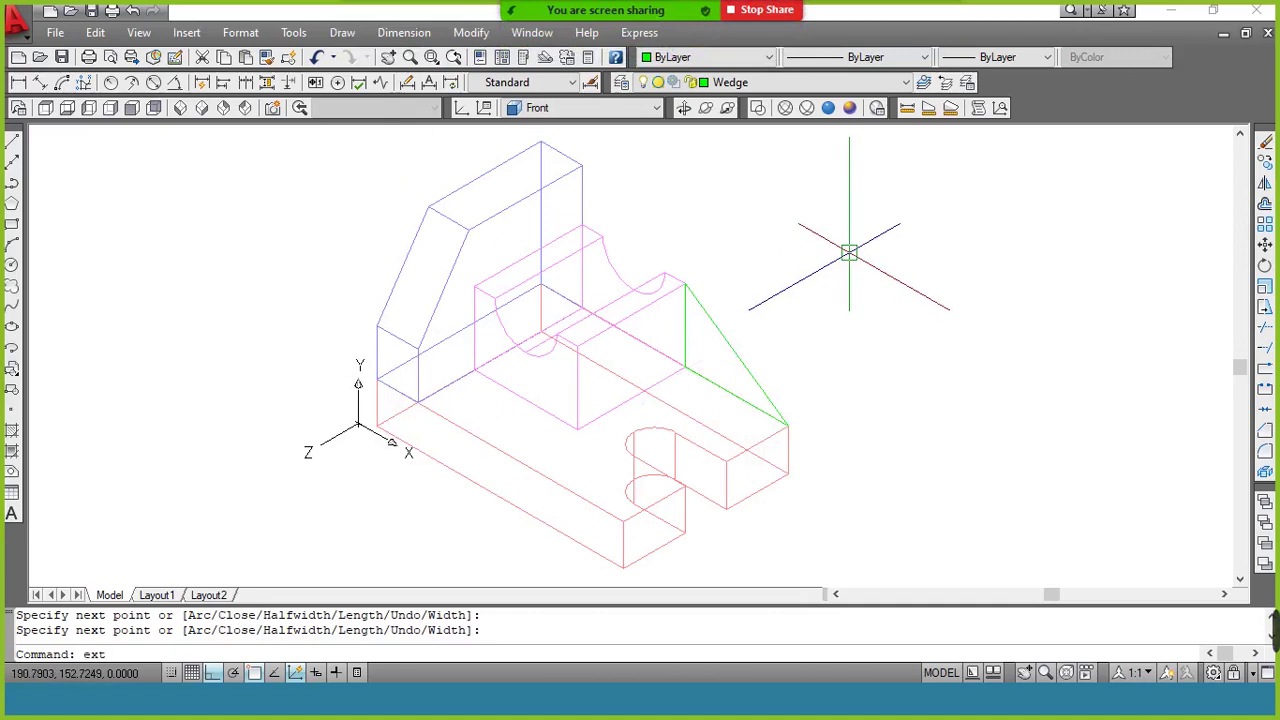
key(Return)
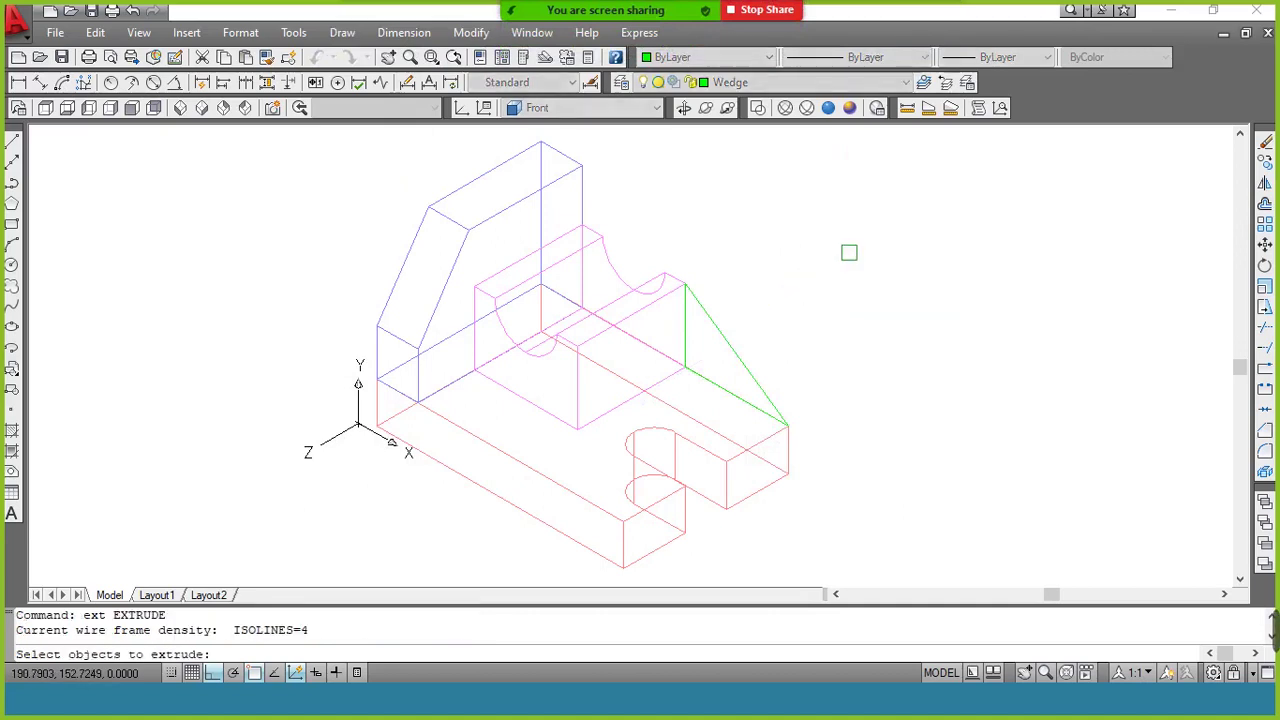
click(733, 356)
key(Return)
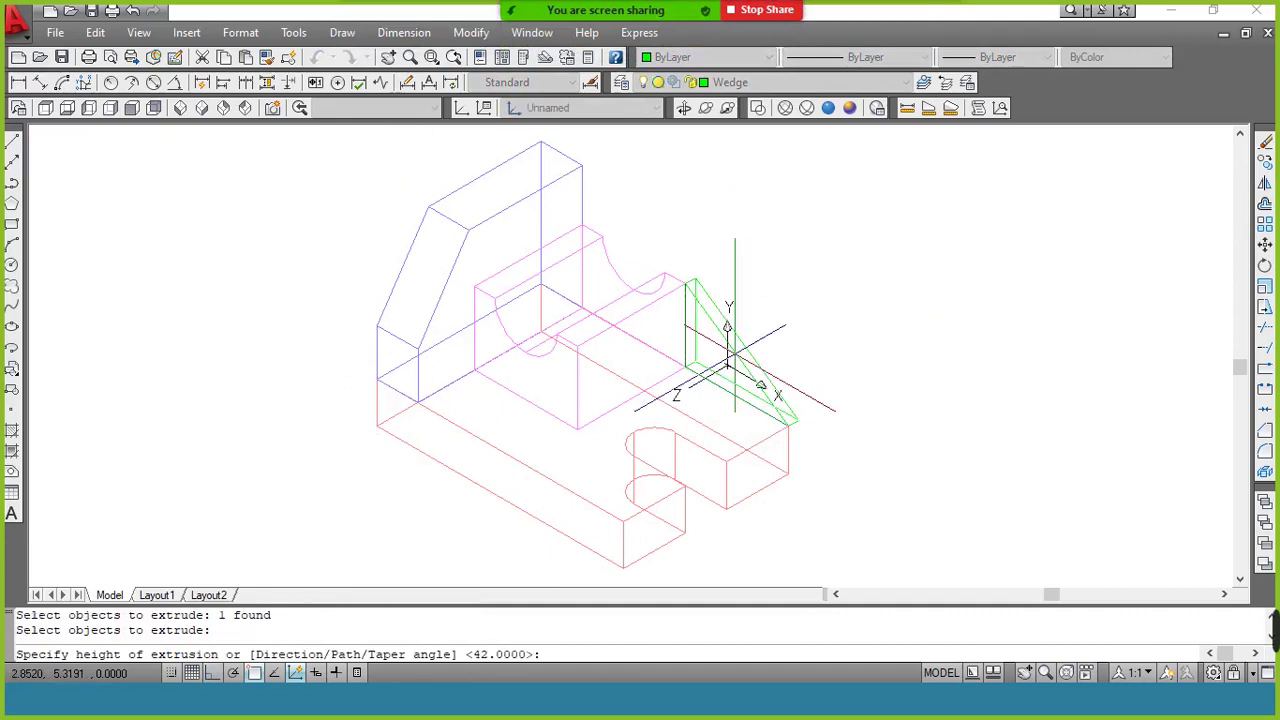
text(12)
key(Return)
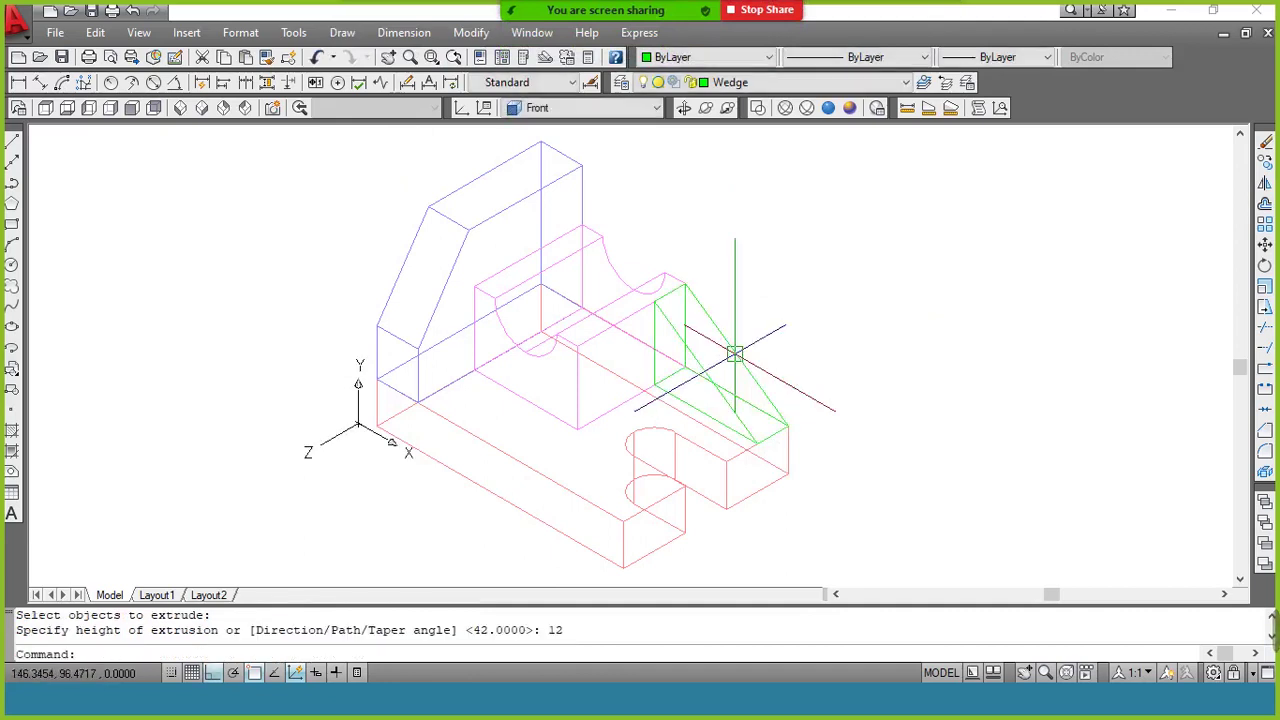
key(alt+Tab)
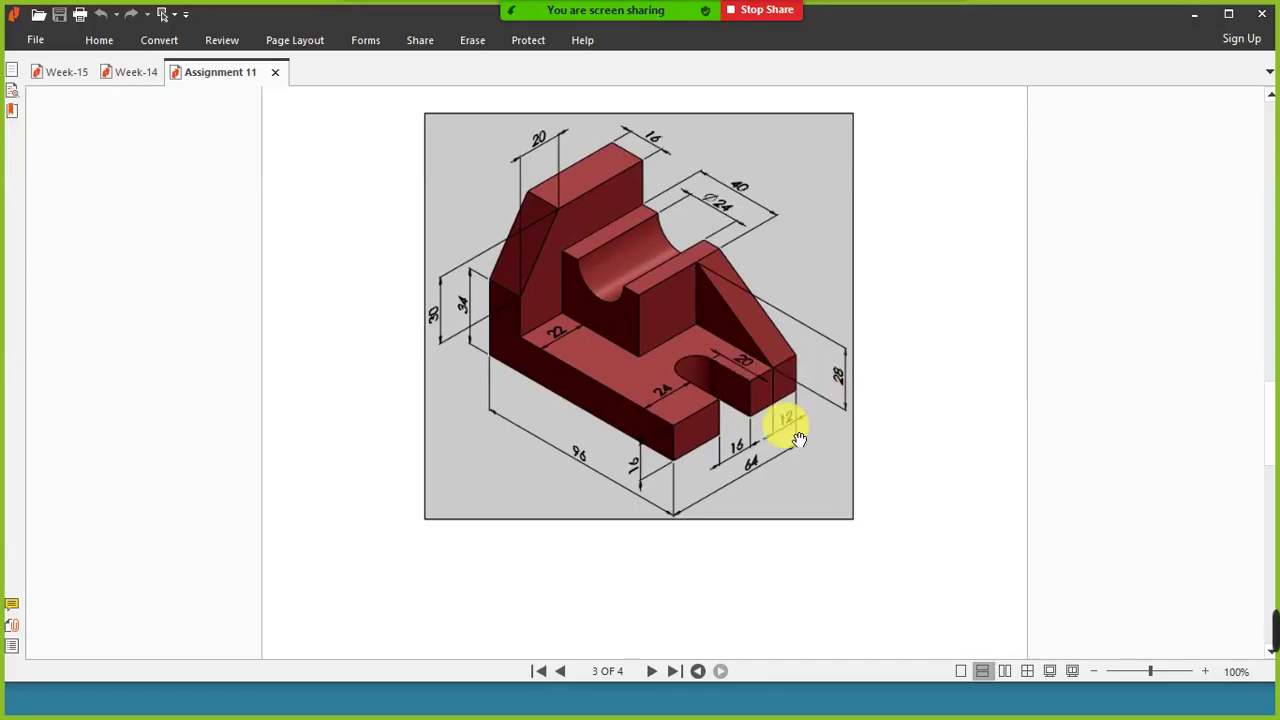
key(alt+Tab)
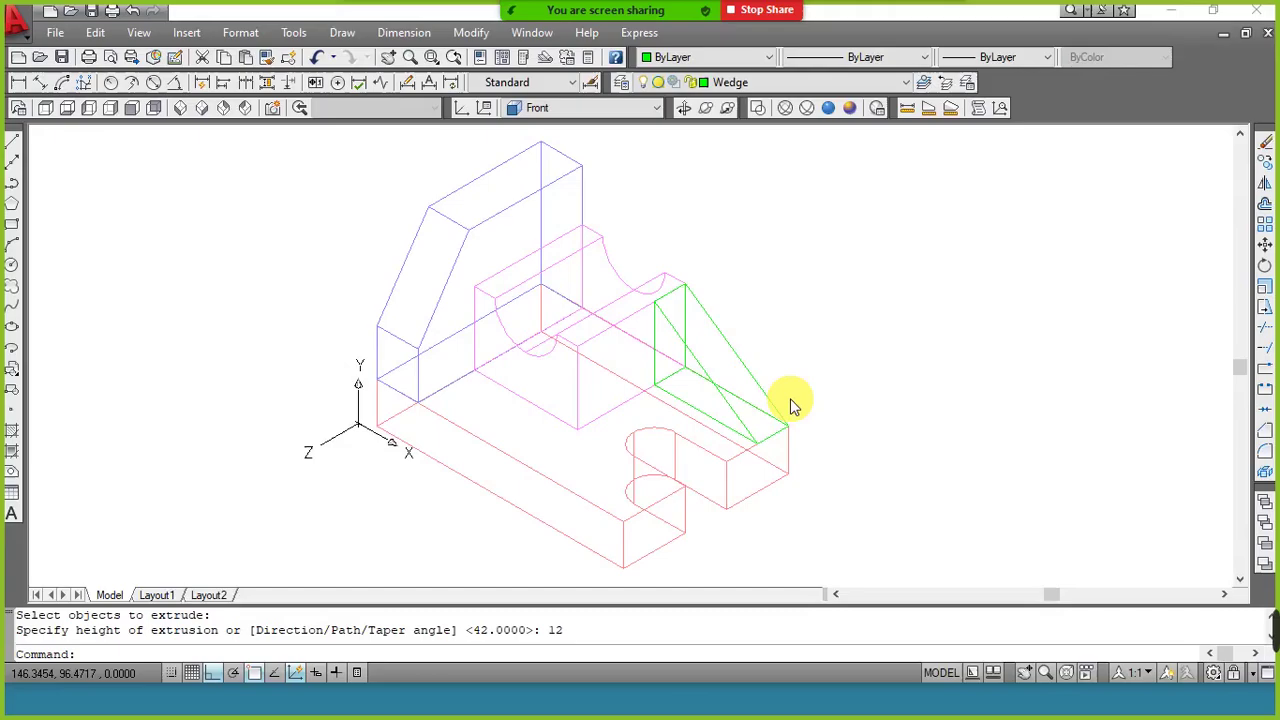
Display the completed part in the Realistic visual style and review its layer list
click(830, 109)
click(745, 84)
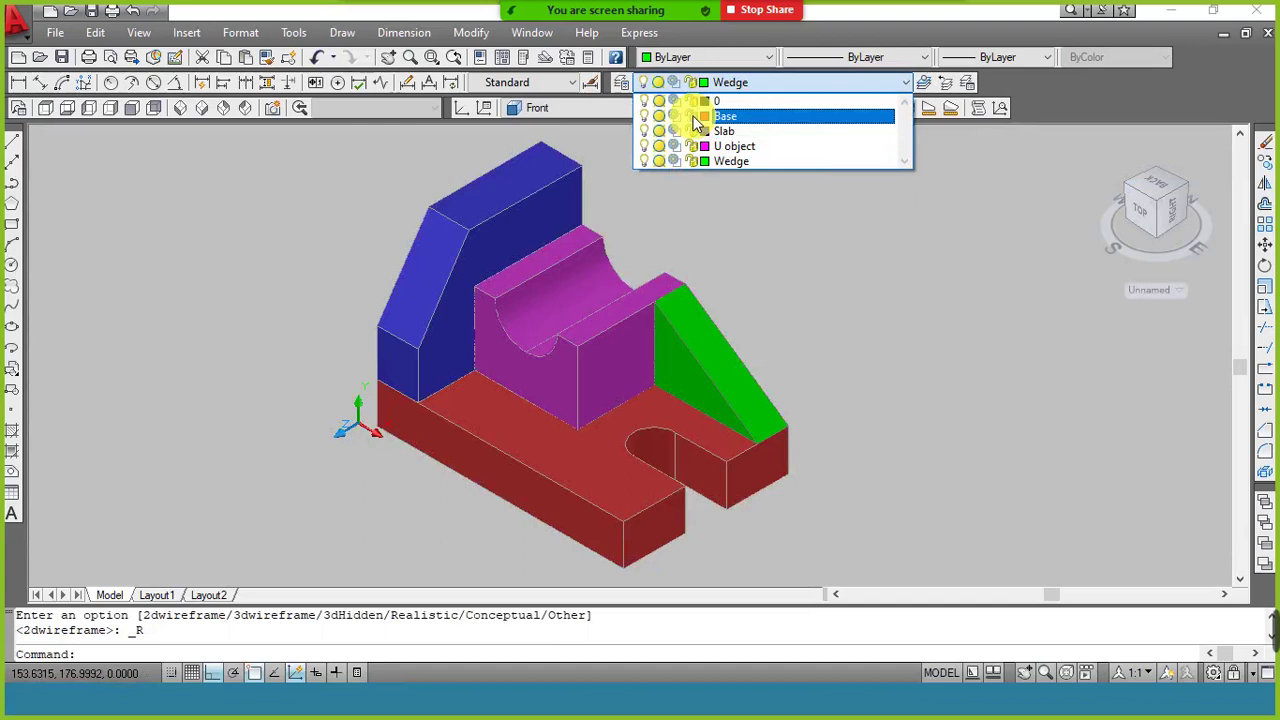
click(819, 260)
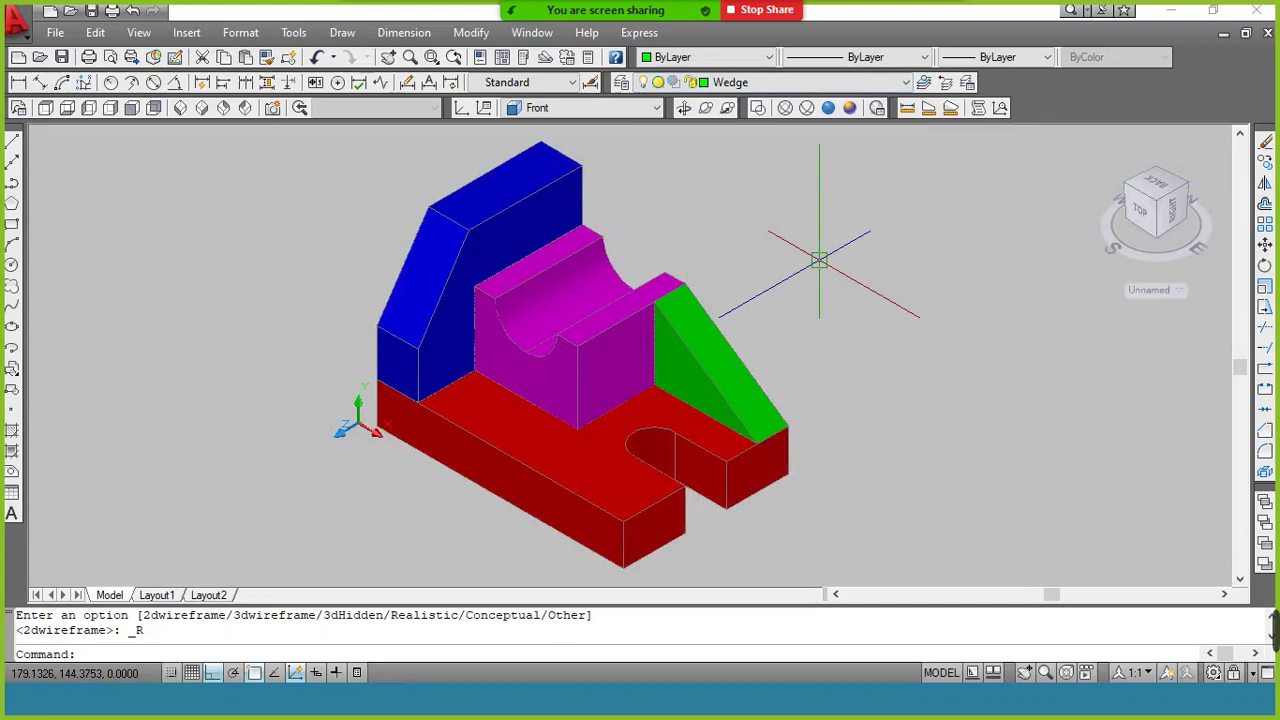
click(388, 57)
drag(486, 223, 789, 222)
right_click(789, 222)
click(812, 229)
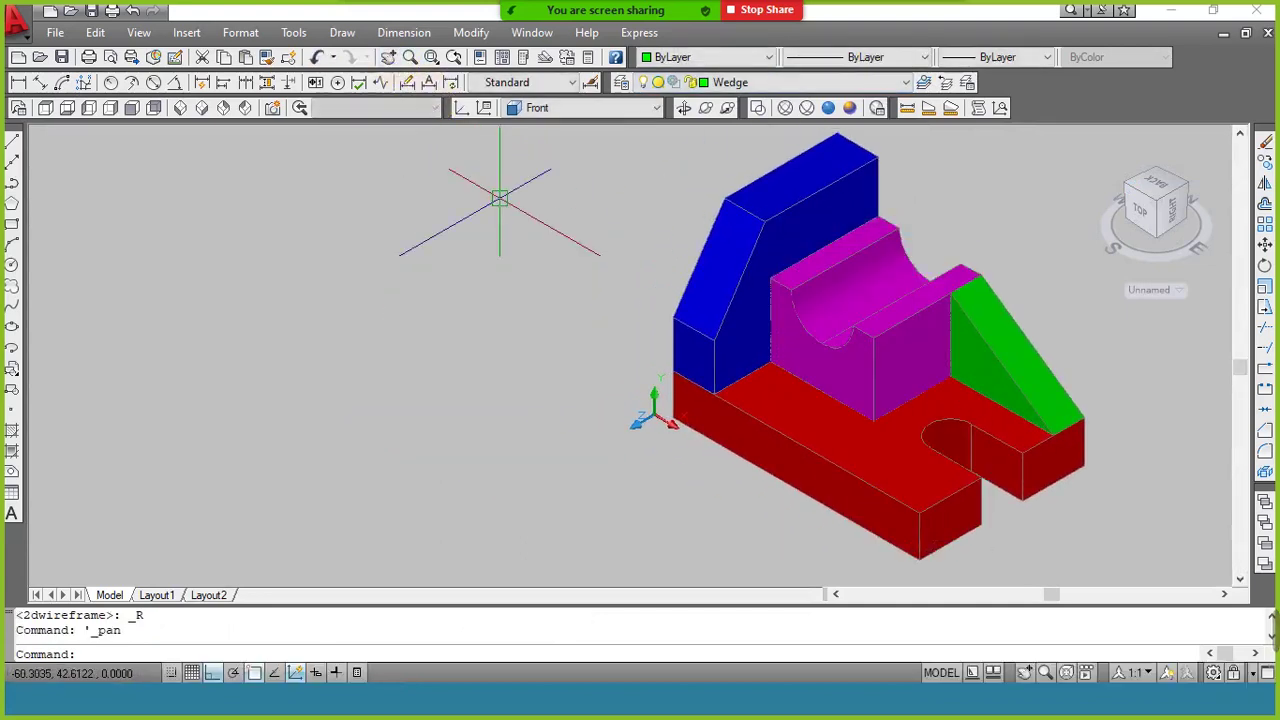
Minimize the finished part's drawing, start a new drawing from the acad template, and maximize its window
click(1219, 38)
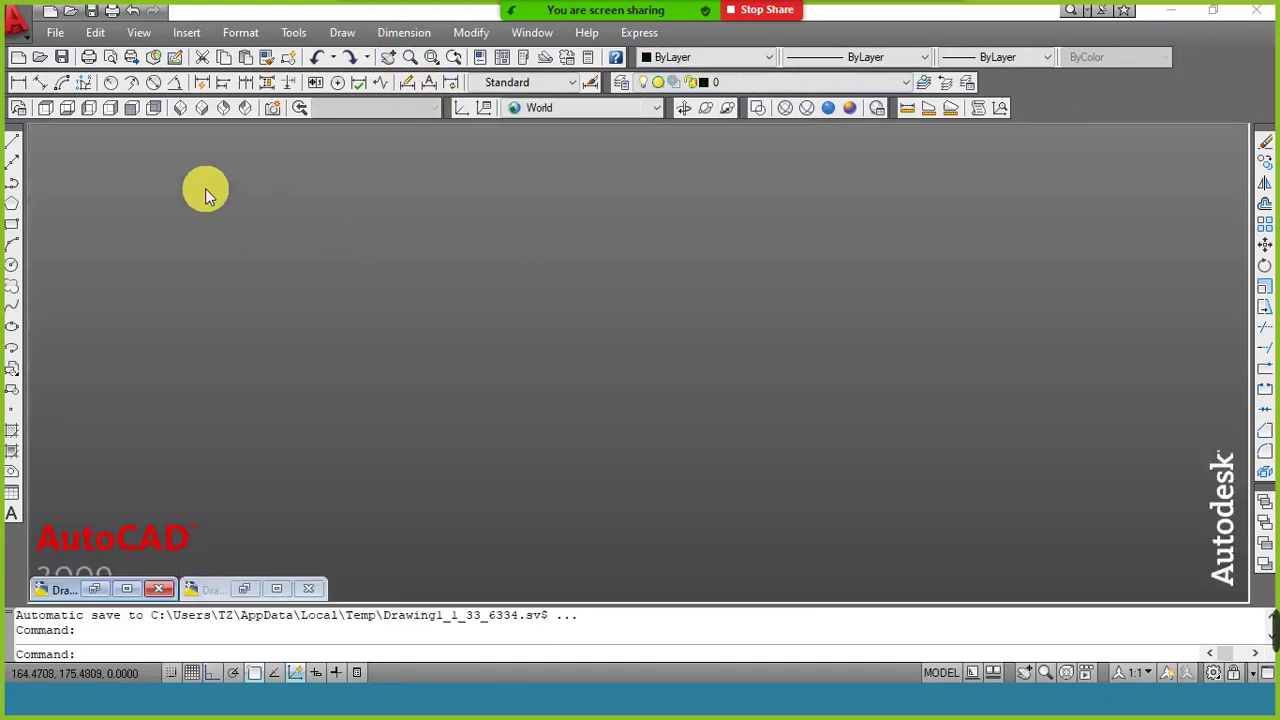
click(18, 60)
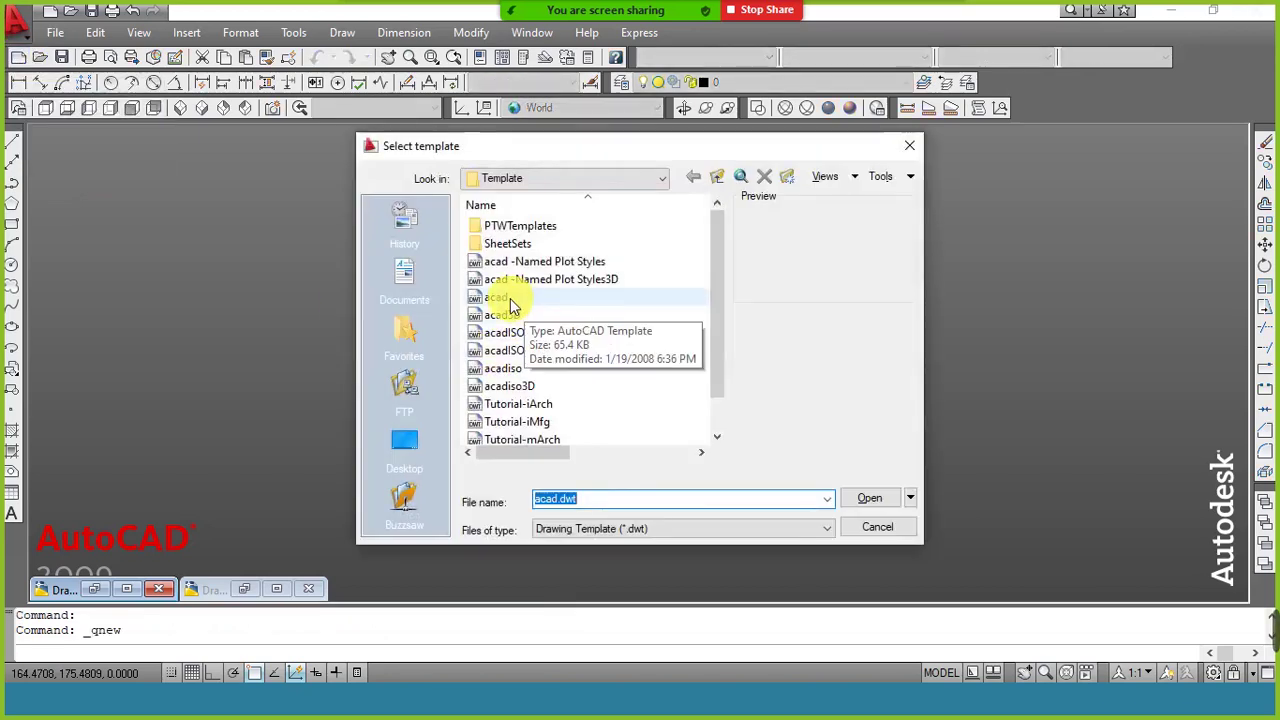
click(509, 300)
double_click(505, 299)
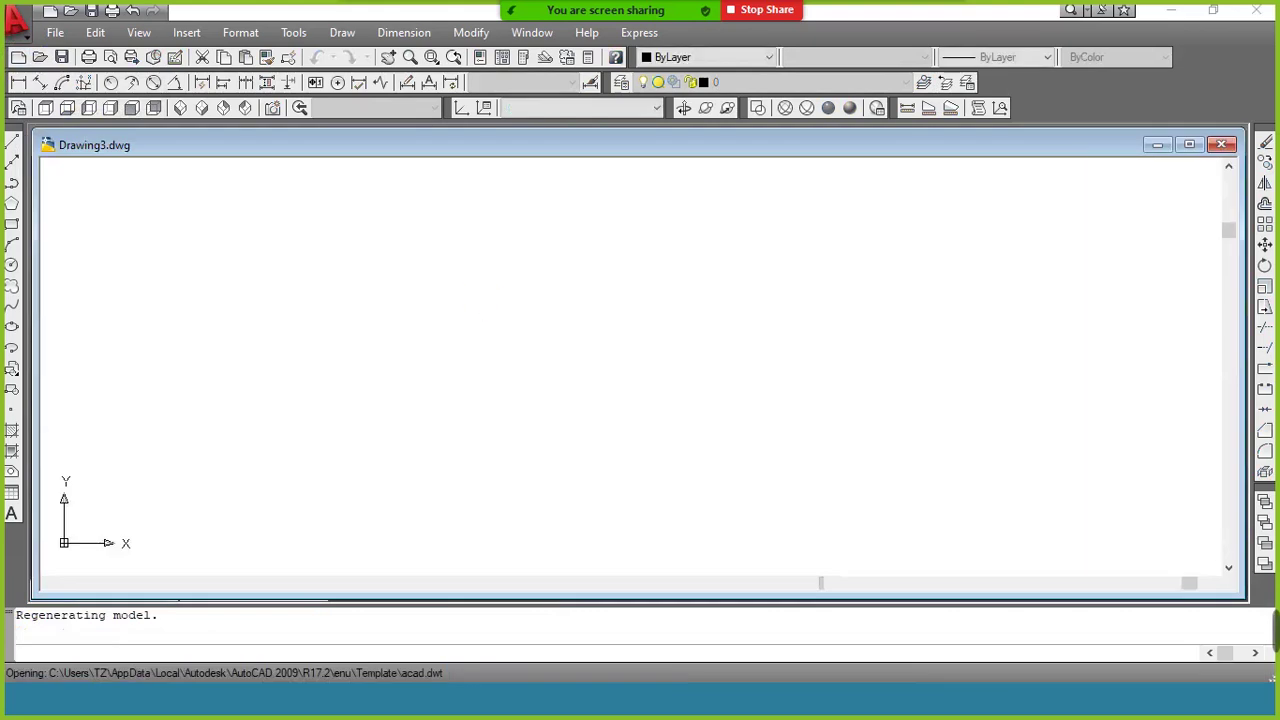
double_click(570, 152)
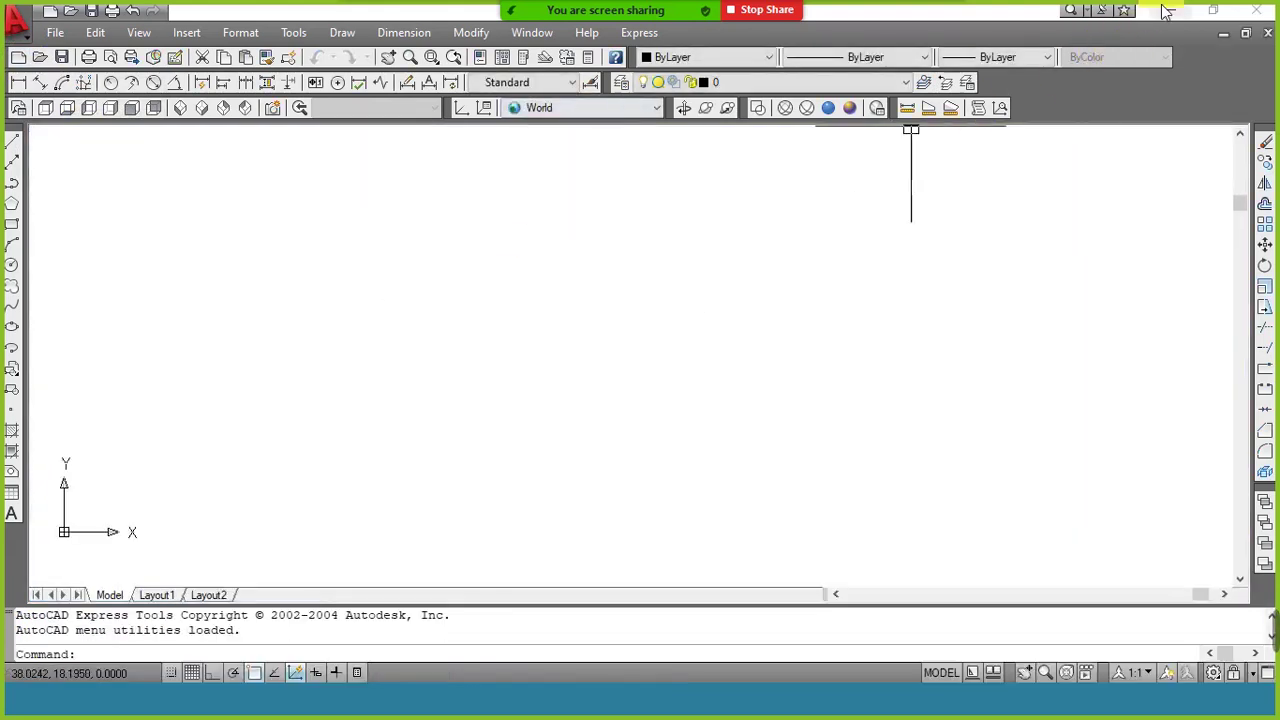
Create three new layers named Base, Circular and Front in the new drawing
click(621, 85)
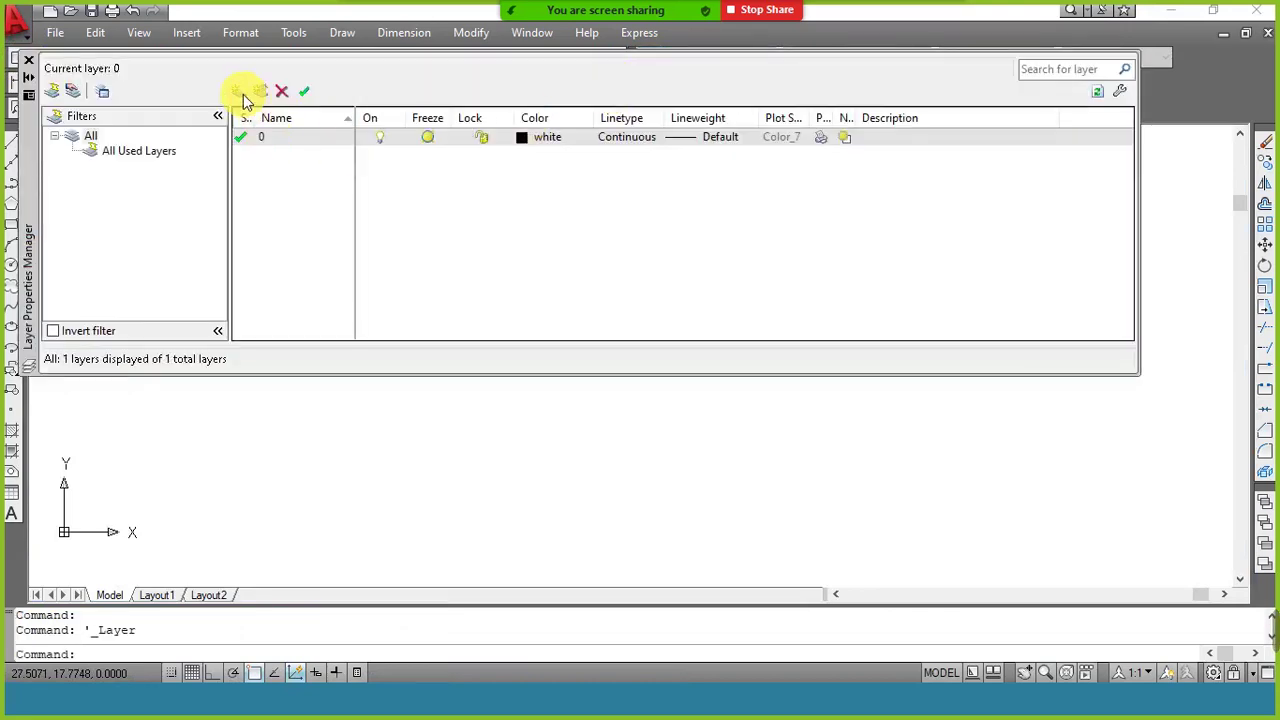
click(240, 91)
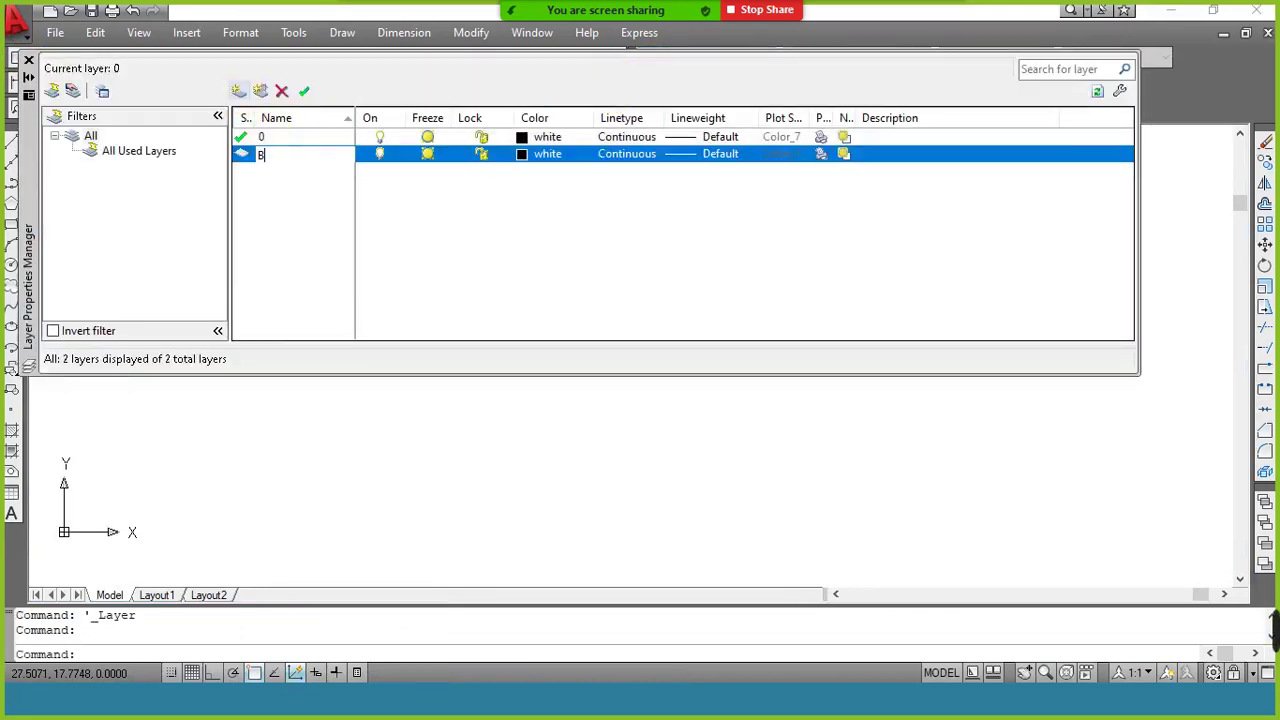
click(240, 92)
click(241, 92)
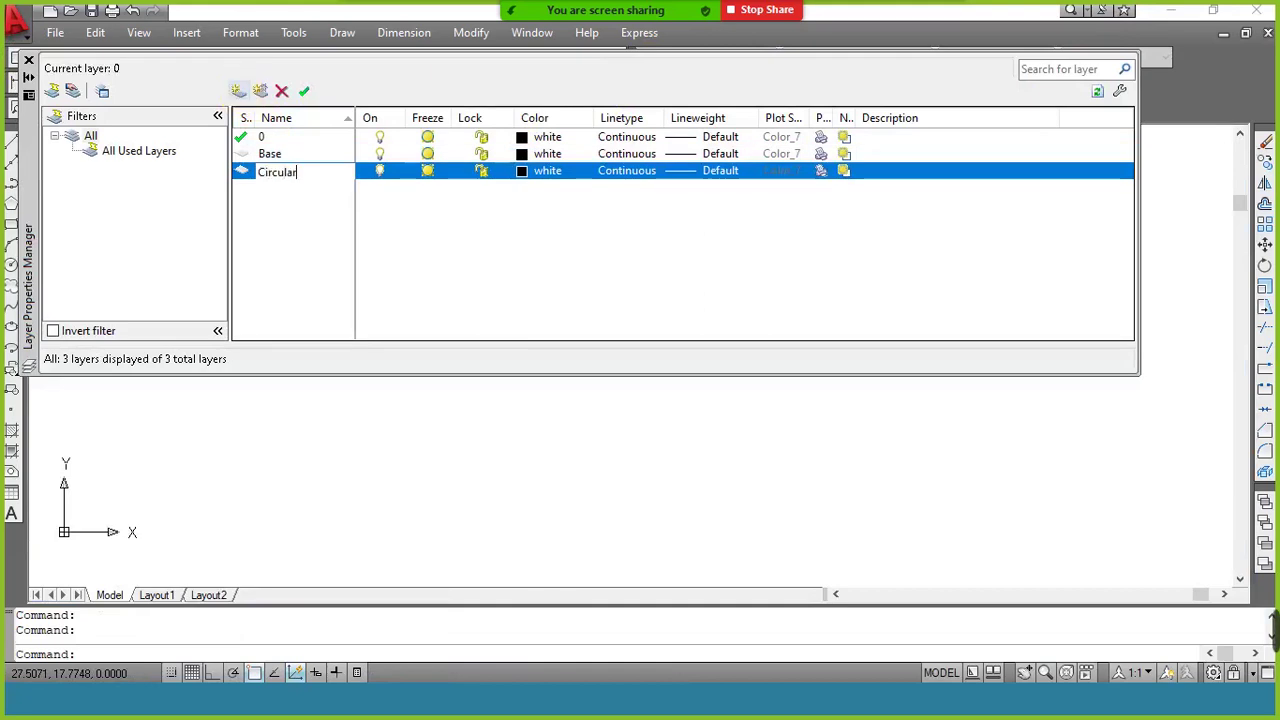
click(241, 93)
click(241, 92)
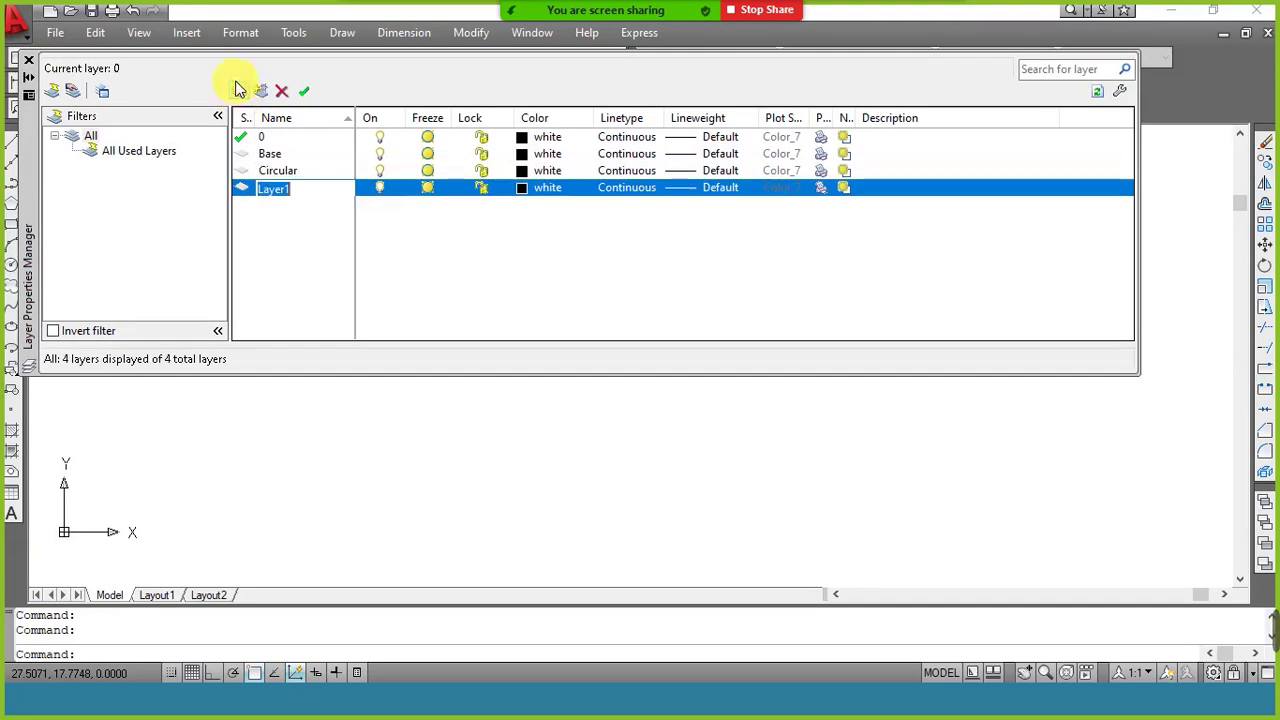
text(Front)
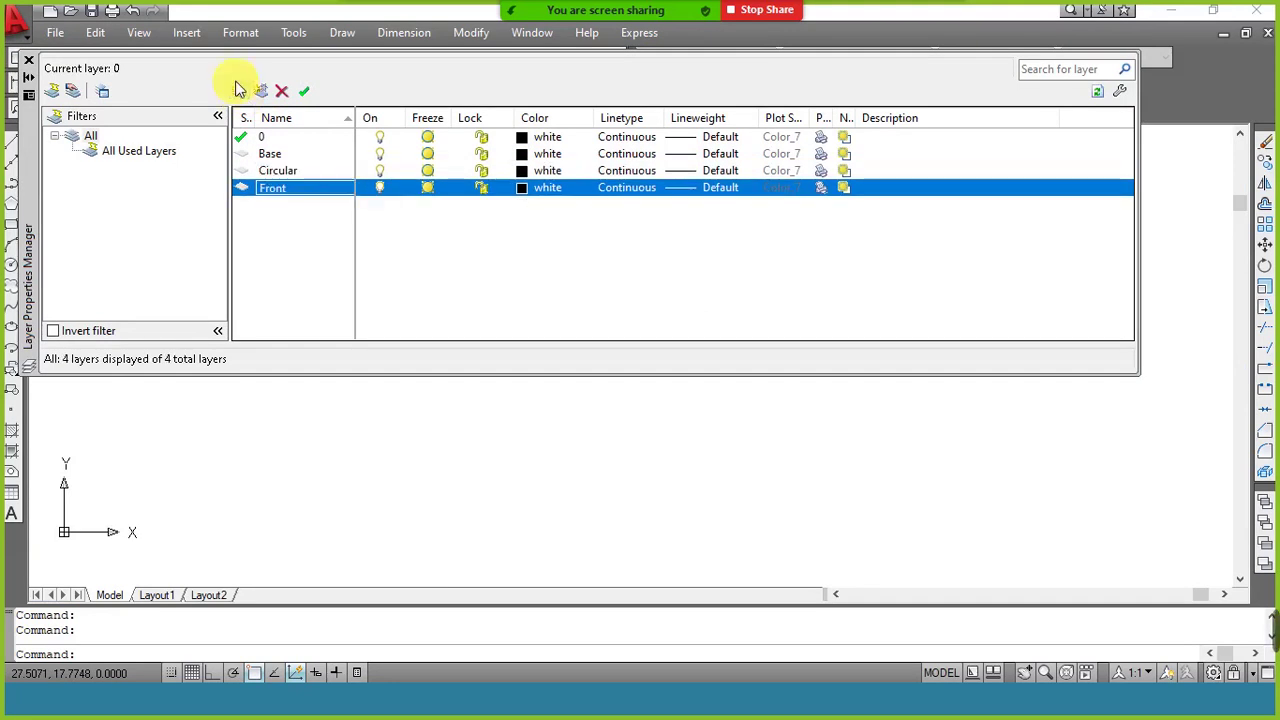
Set the Base layer's color to red
click(521, 155)
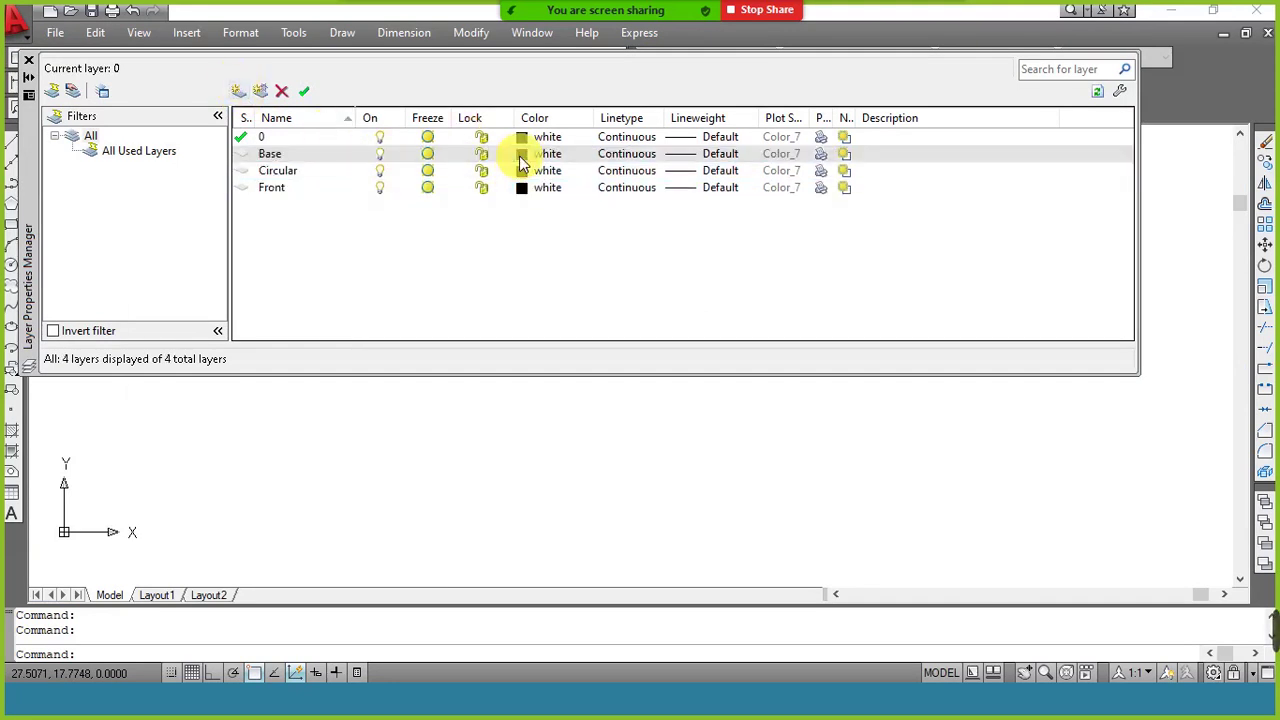
click(520, 155)
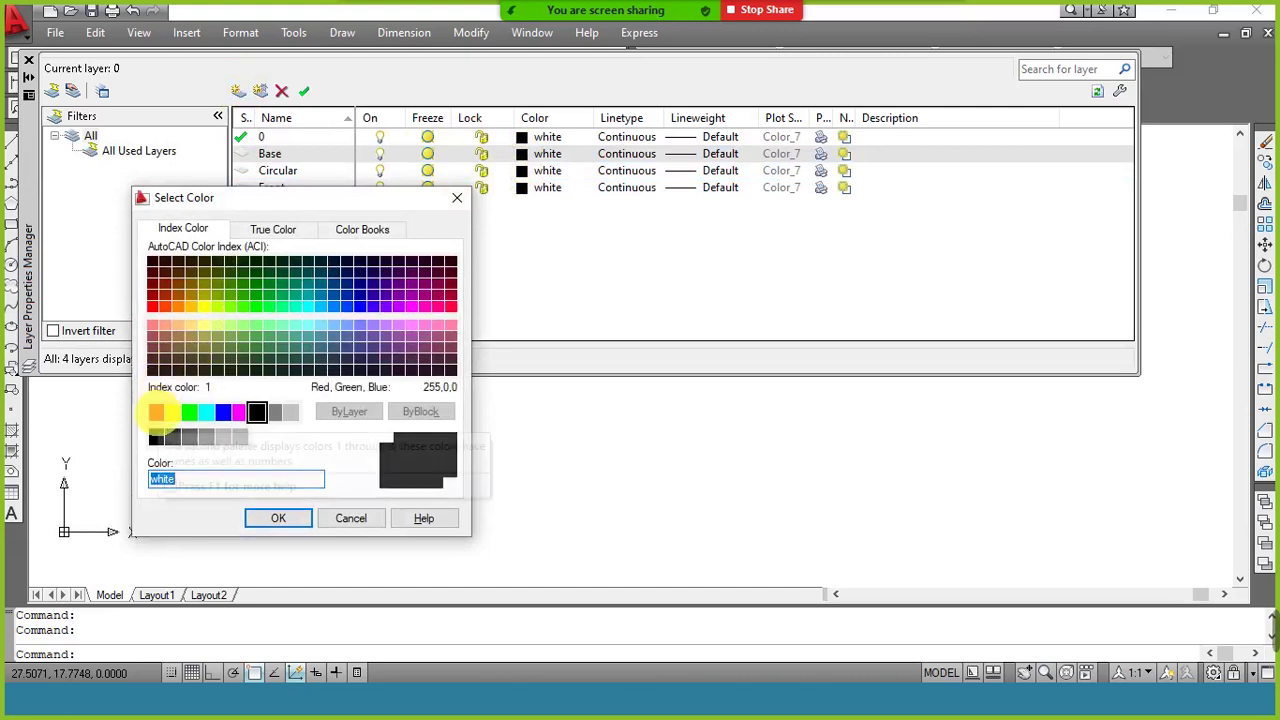
click(156, 412)
click(270, 517)
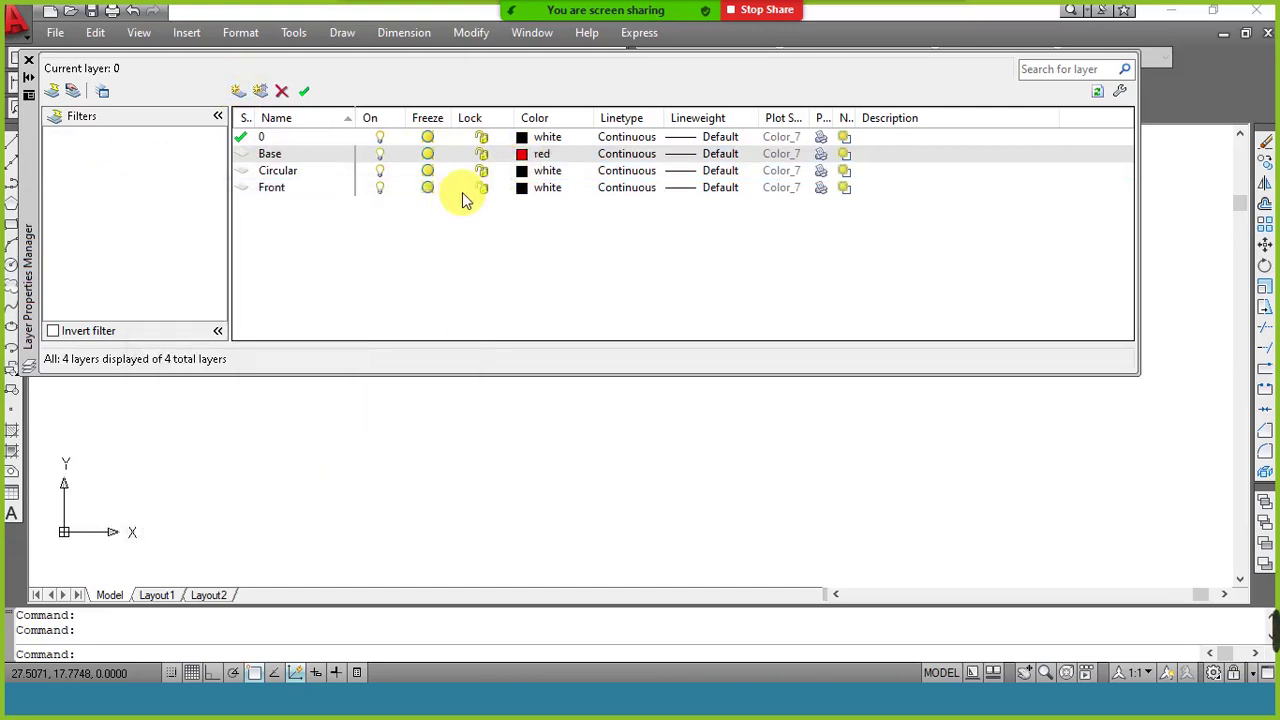
Set the Front layer's color to blue and the Circular layer's color to magenta, then close the layer manager
click(521, 189)
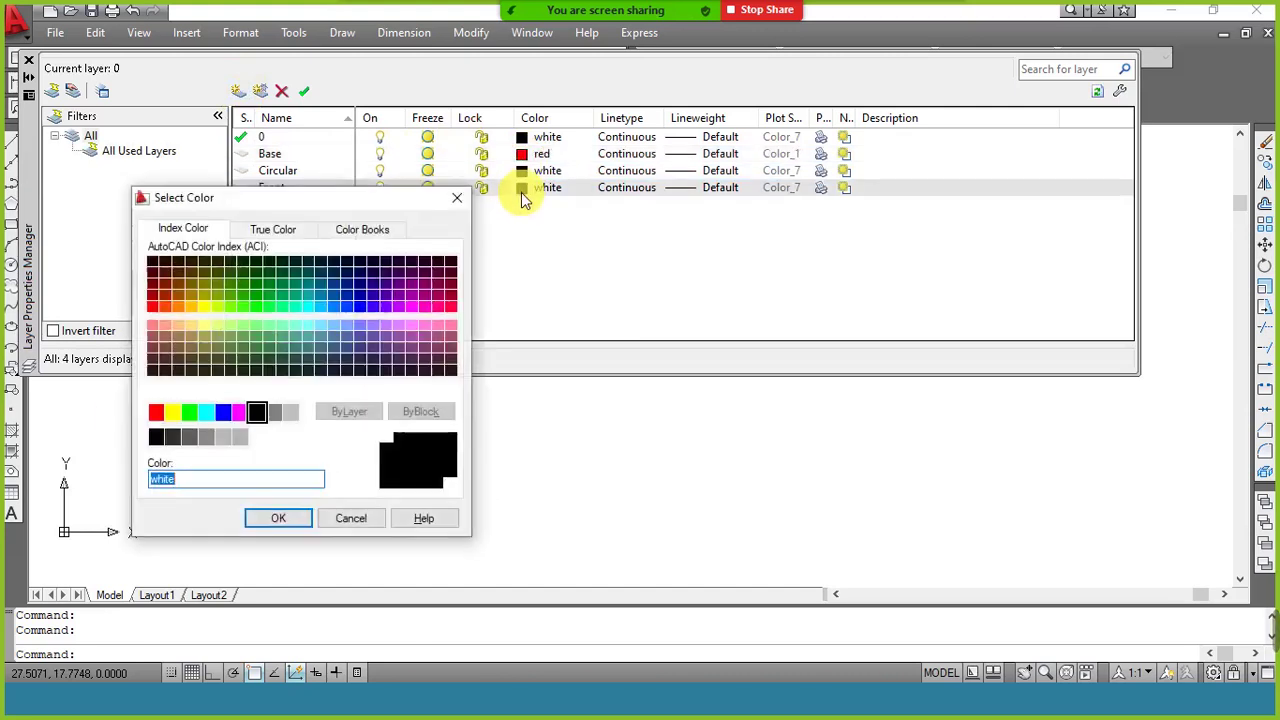
click(223, 412)
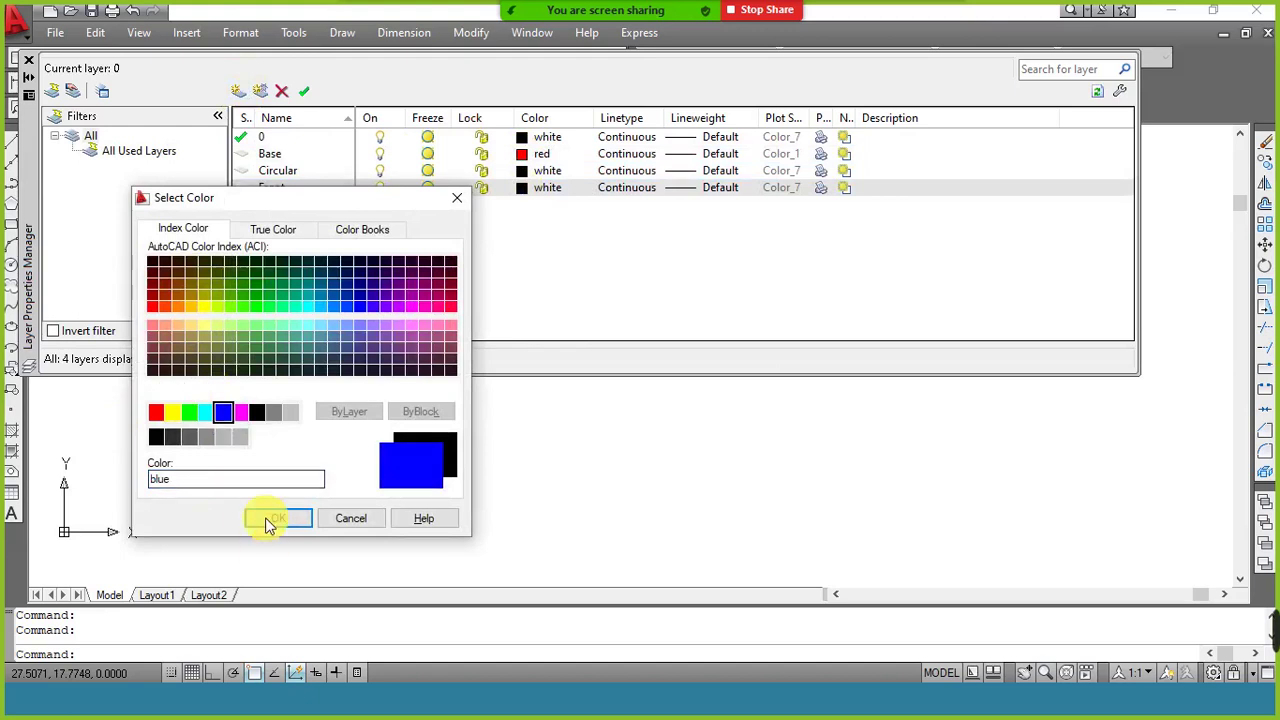
click(265, 518)
click(520, 171)
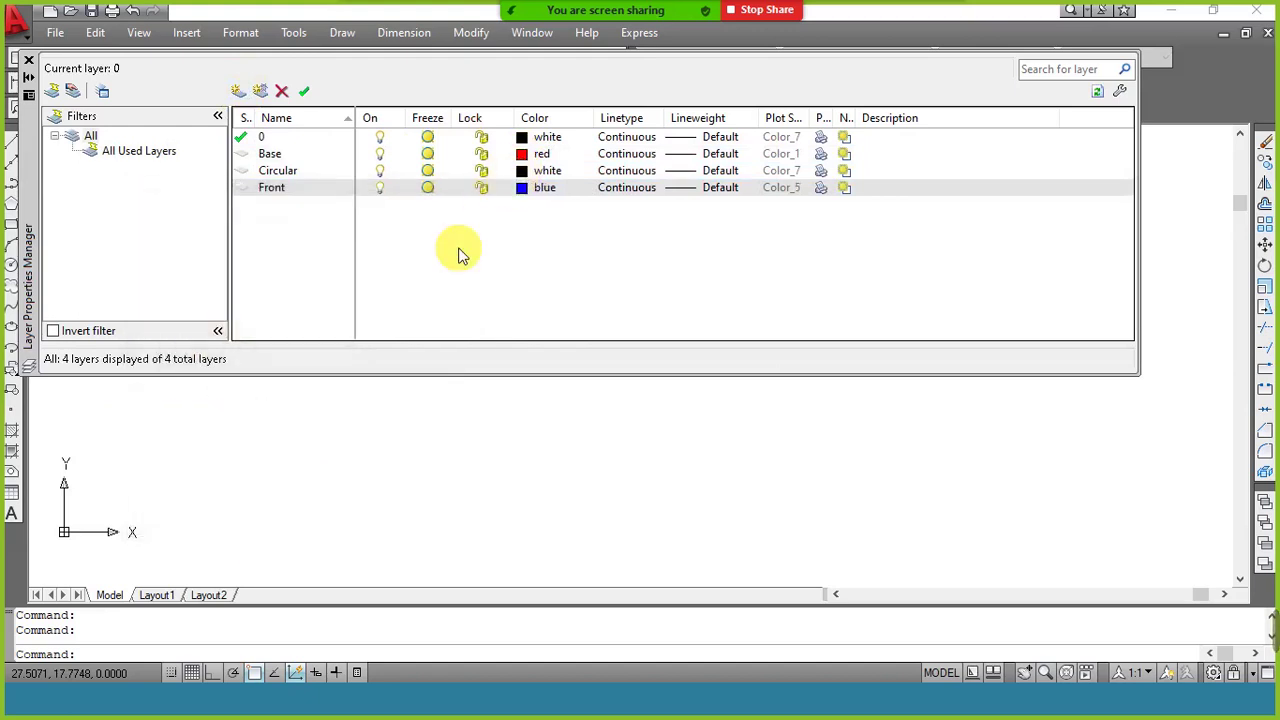
click(238, 412)
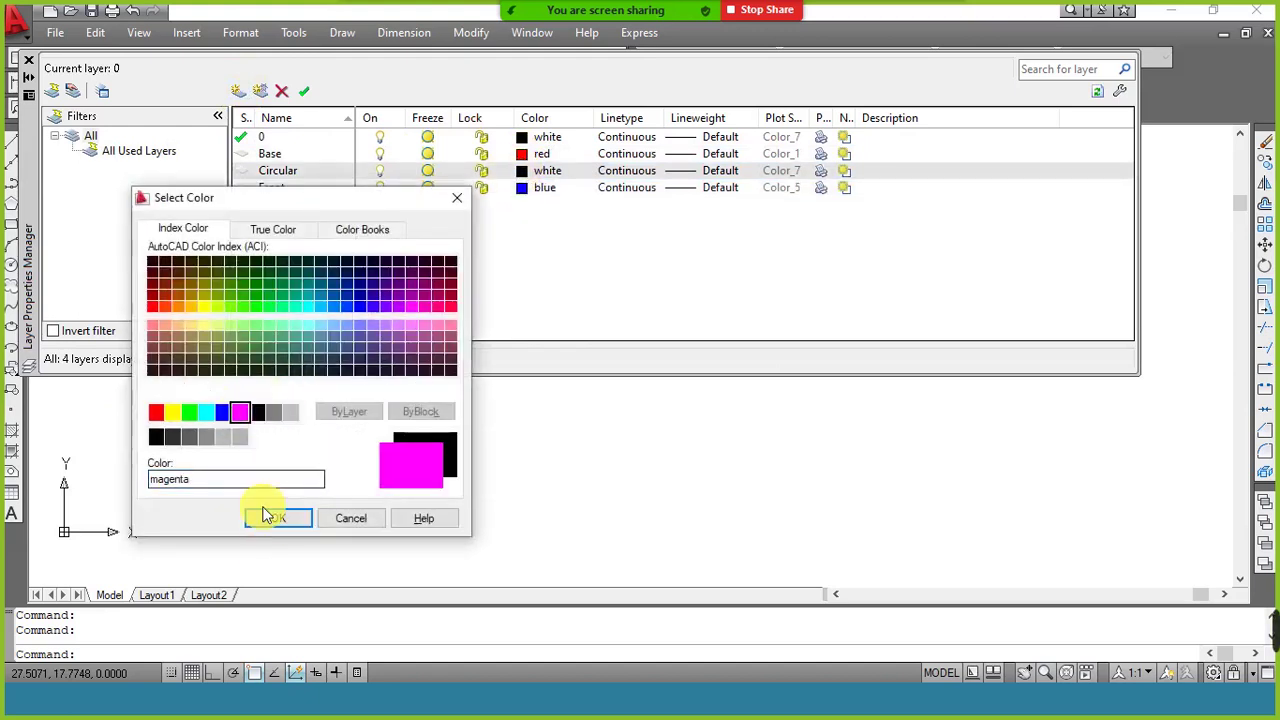
click(268, 518)
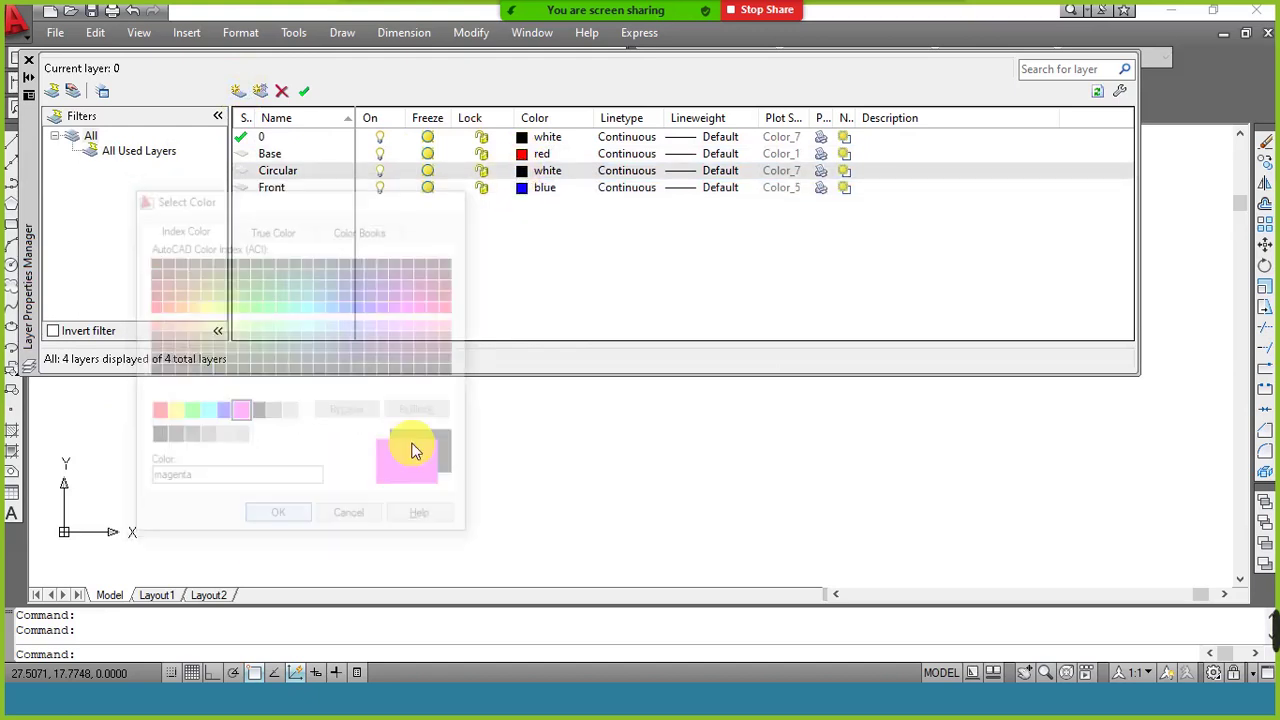
click(28, 60)
Make Base the current layer and set up a southeast isometric view with the Top UCS
click(755, 85)
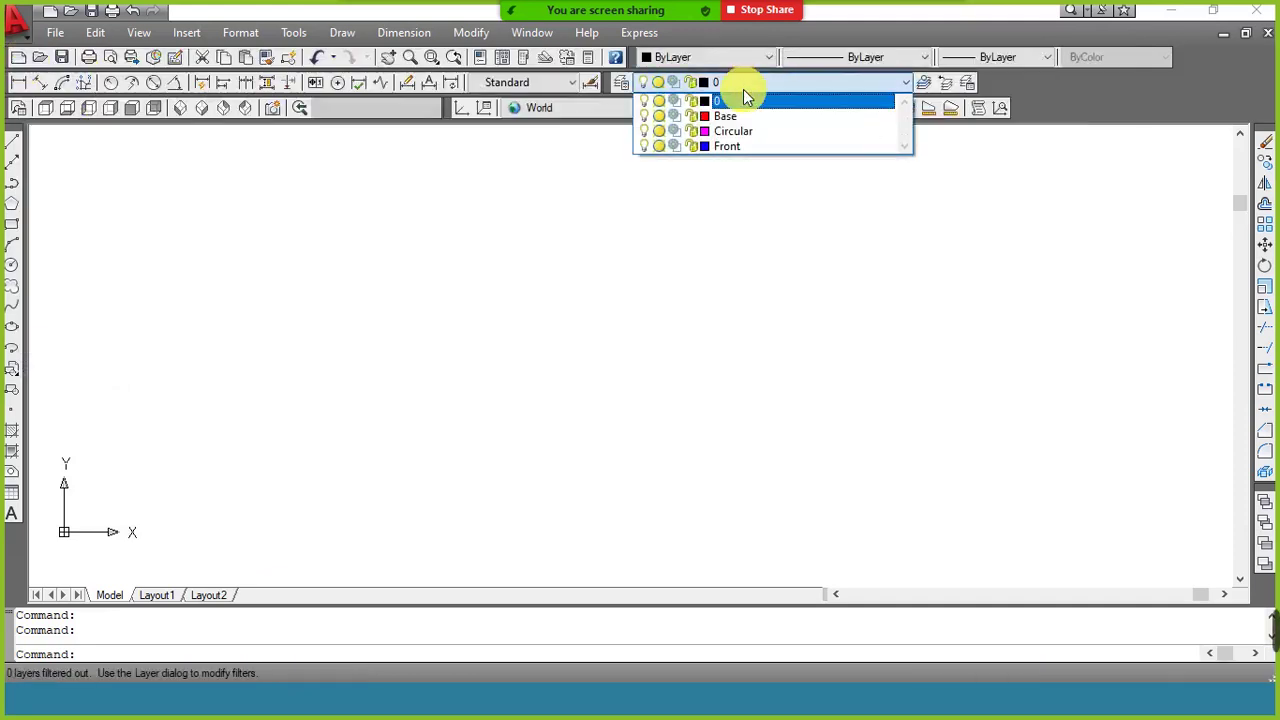
click(749, 115)
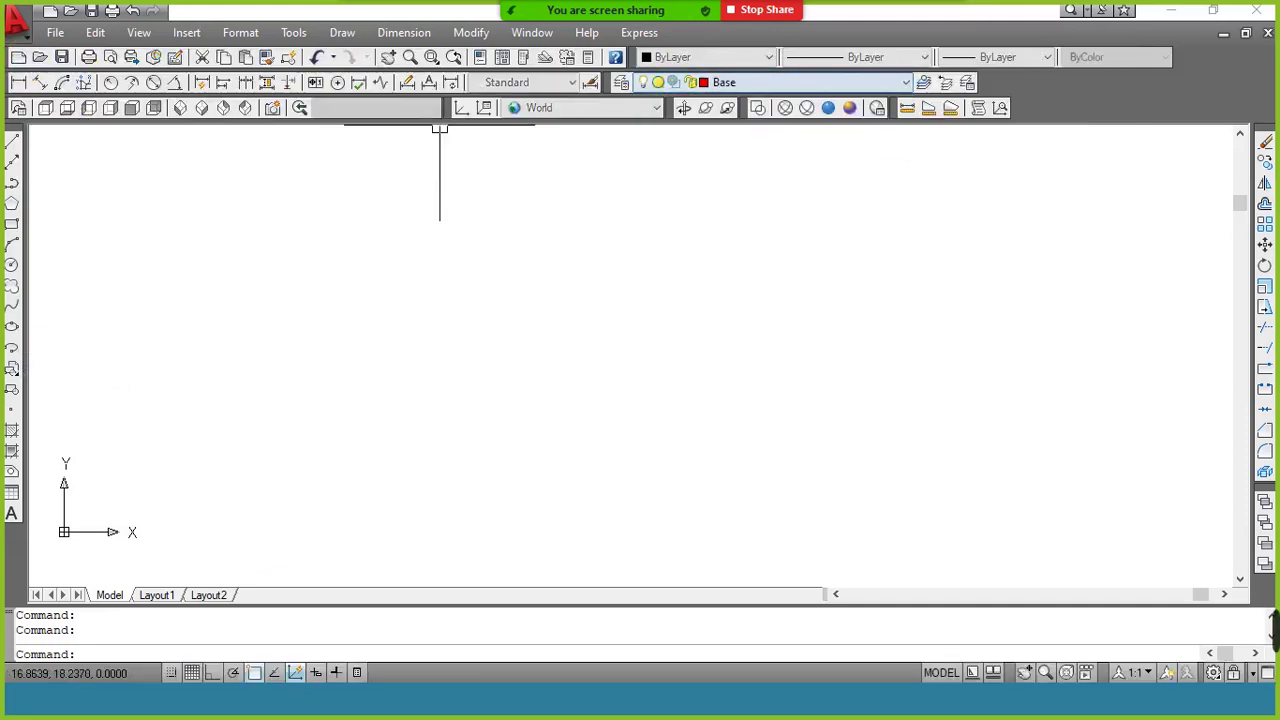
click(201, 110)
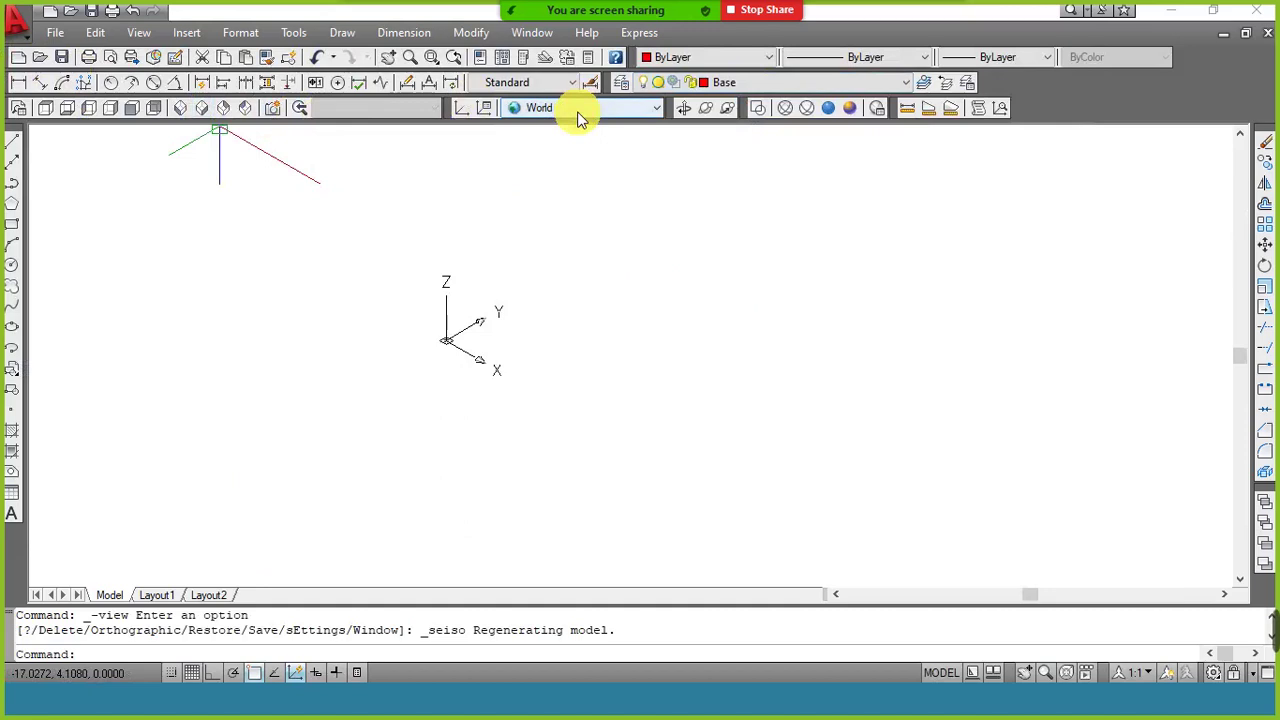
click(581, 117)
click(585, 140)
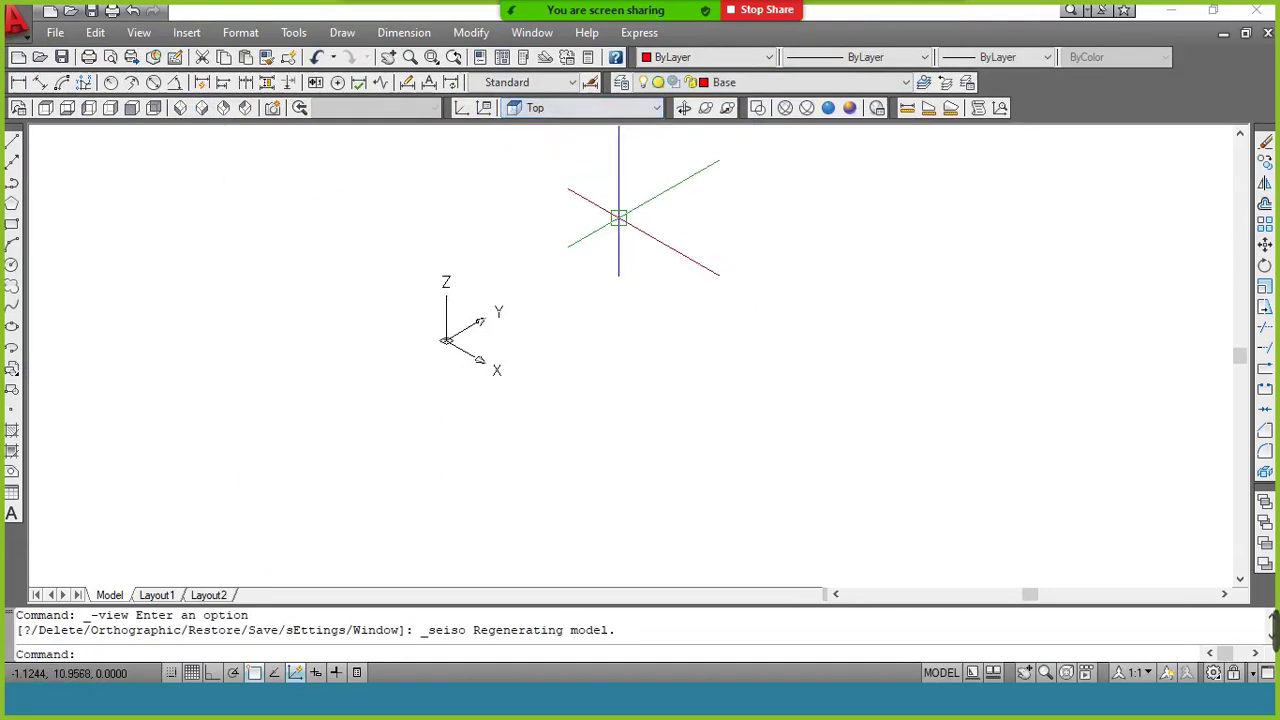
Switch to the Assignment 11 PDF in Nitro Pro, examine the dimensioned Q1 drawing on page 4, and return to AutoCAD
key(alt+Tab)
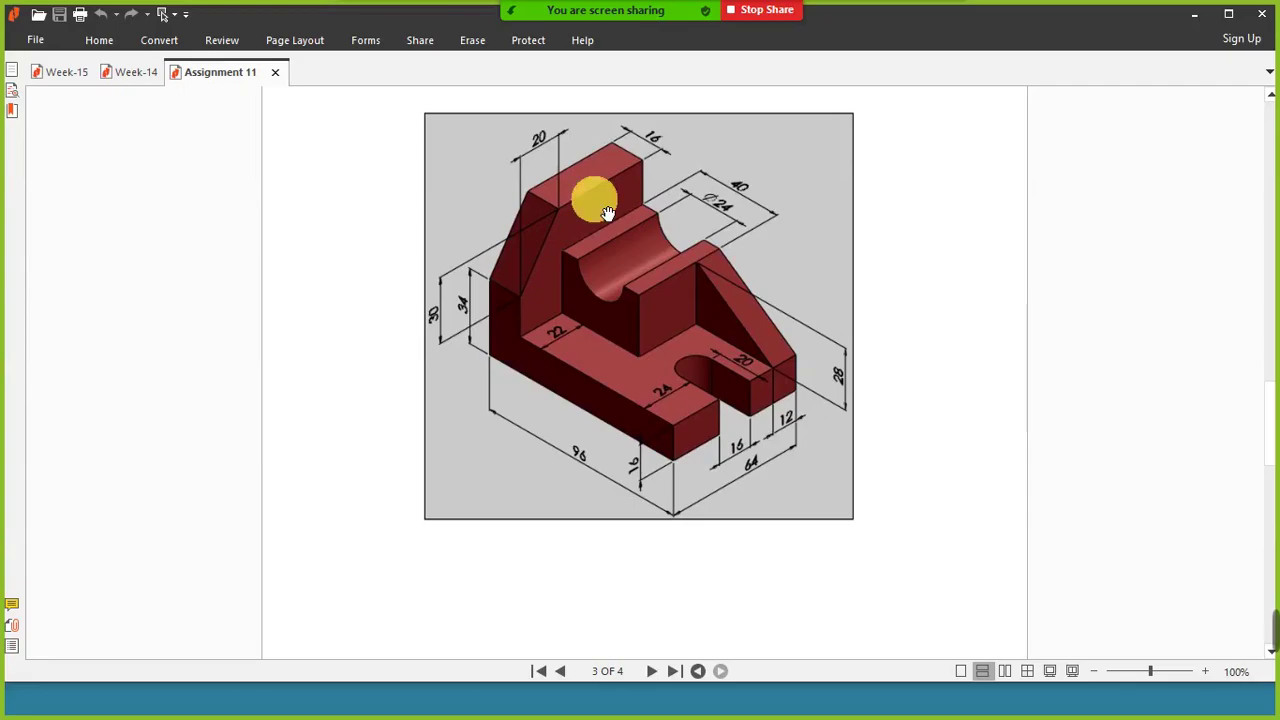
scroll(608, 213, down, 10)
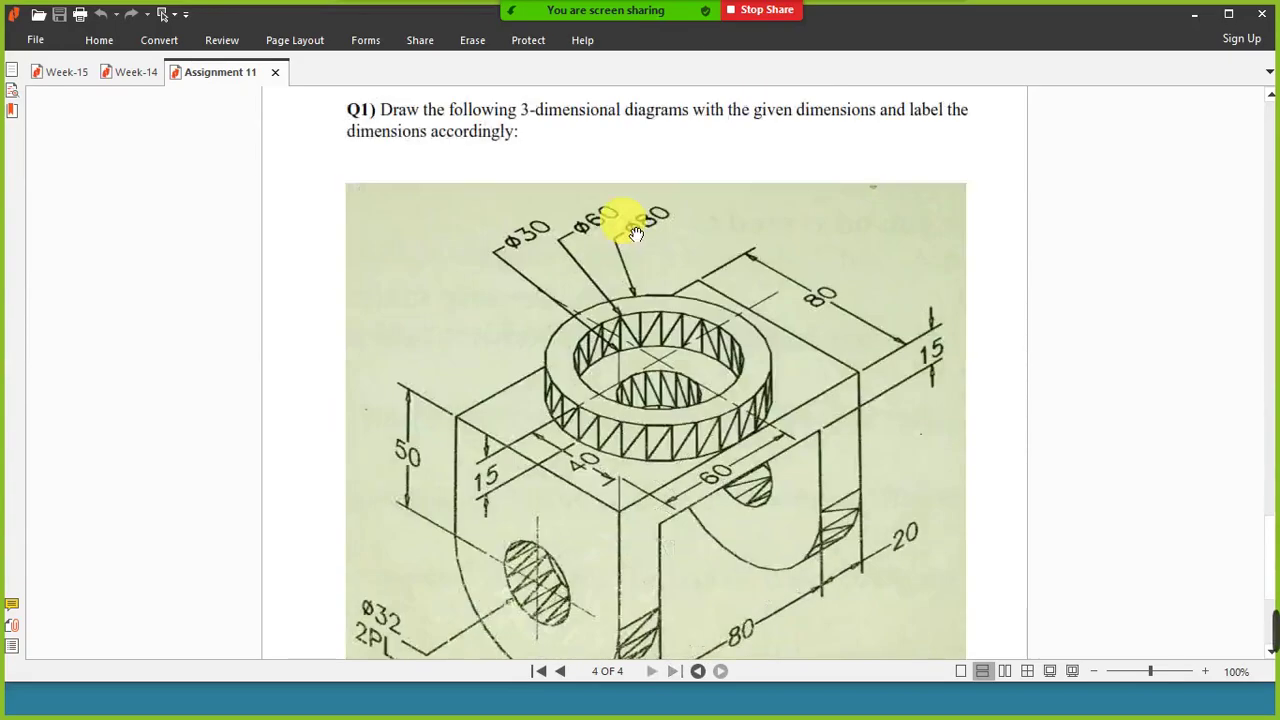
scroll(630, 228, down, 3)
scroll(929, 329, up, 1)
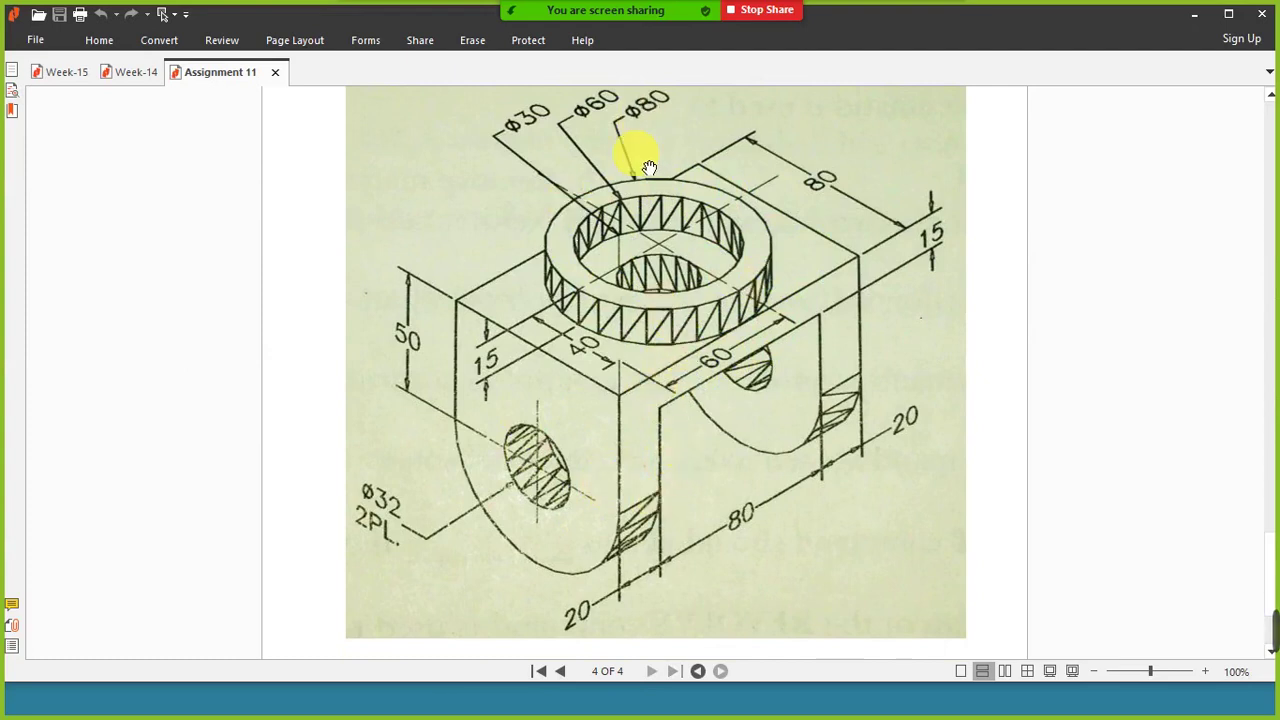
key(alt+Tab)
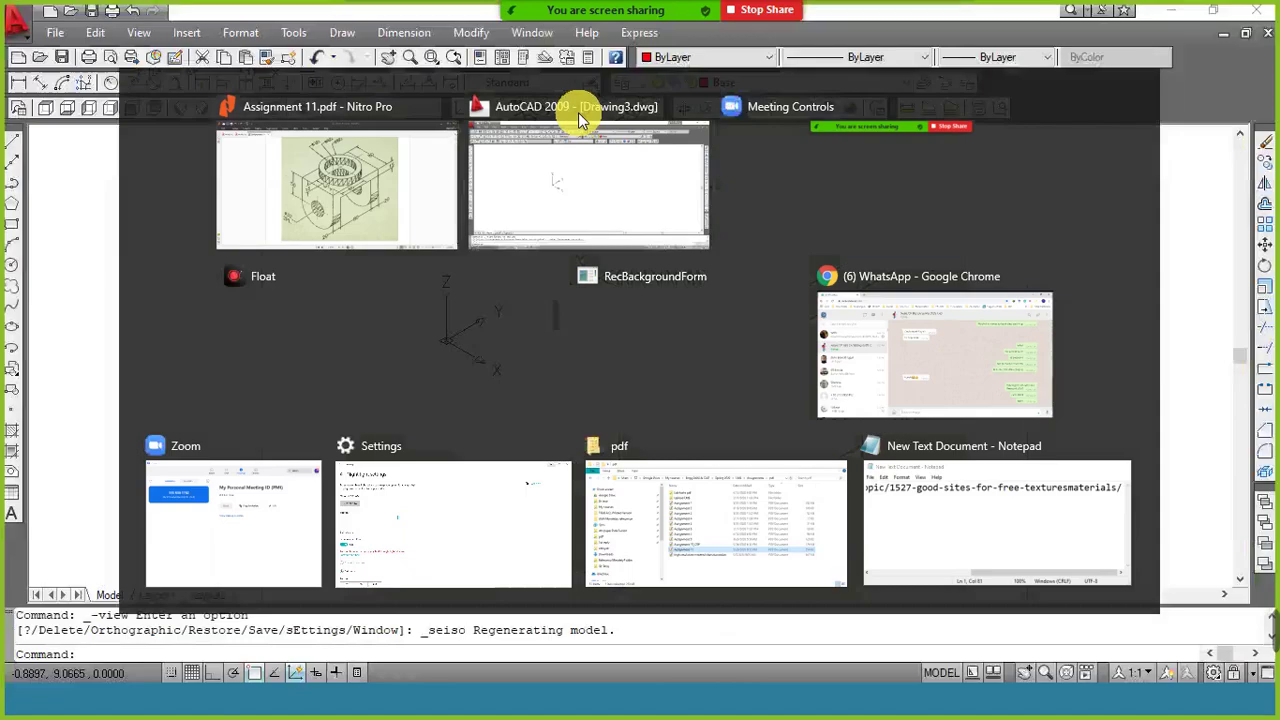
text(c)
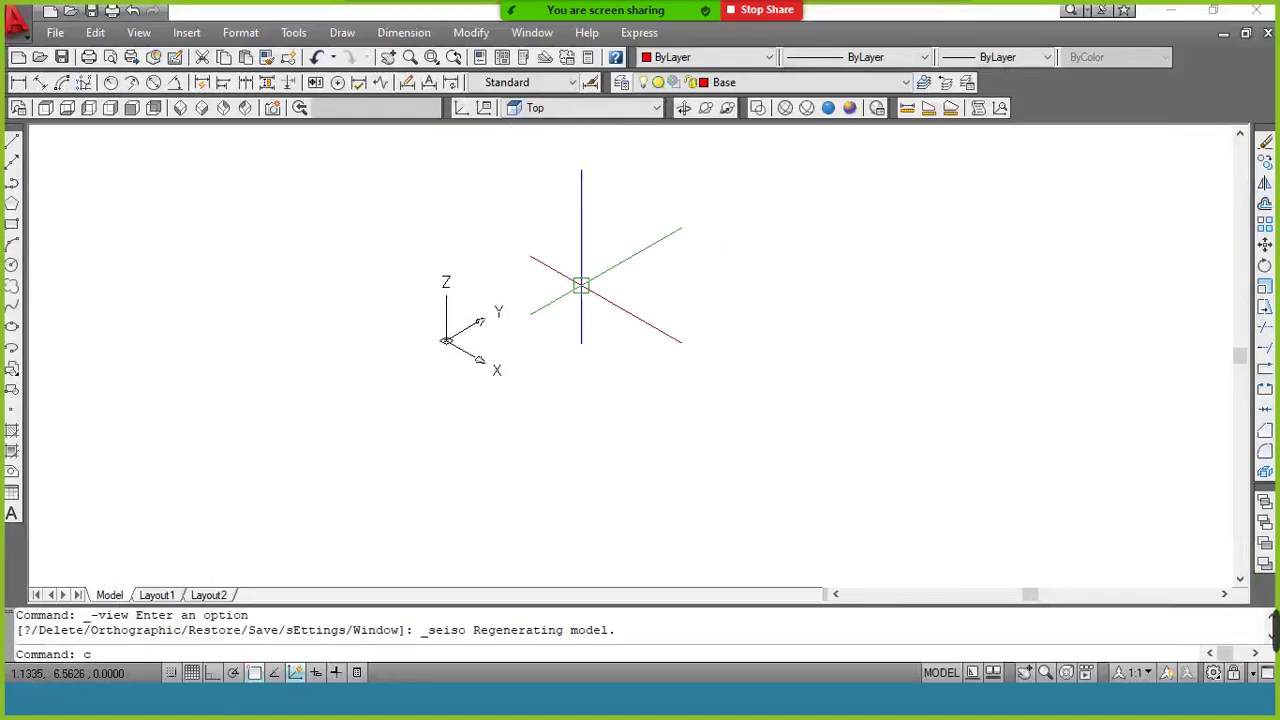
key(Return)
key(Escape)
key(Escape)
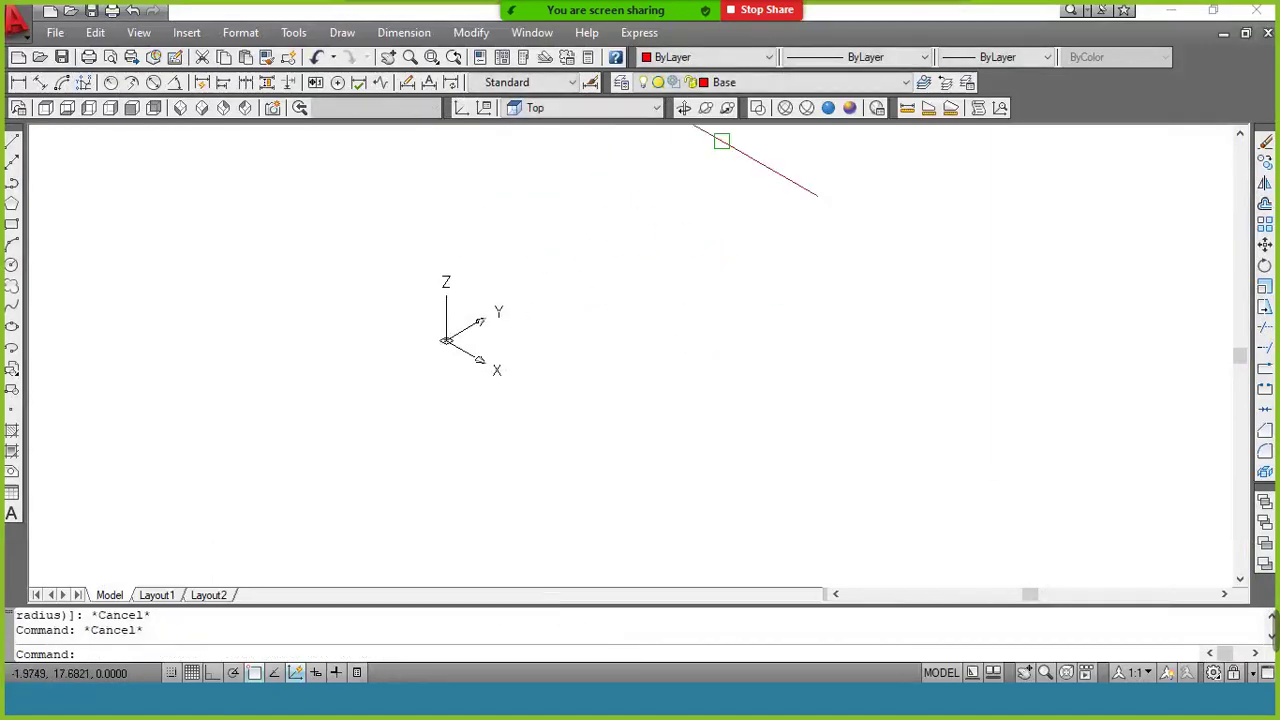
Make Circular the current layer and draw a circle with a radius of 40 in the empty drawing area
click(750, 82)
click(756, 131)
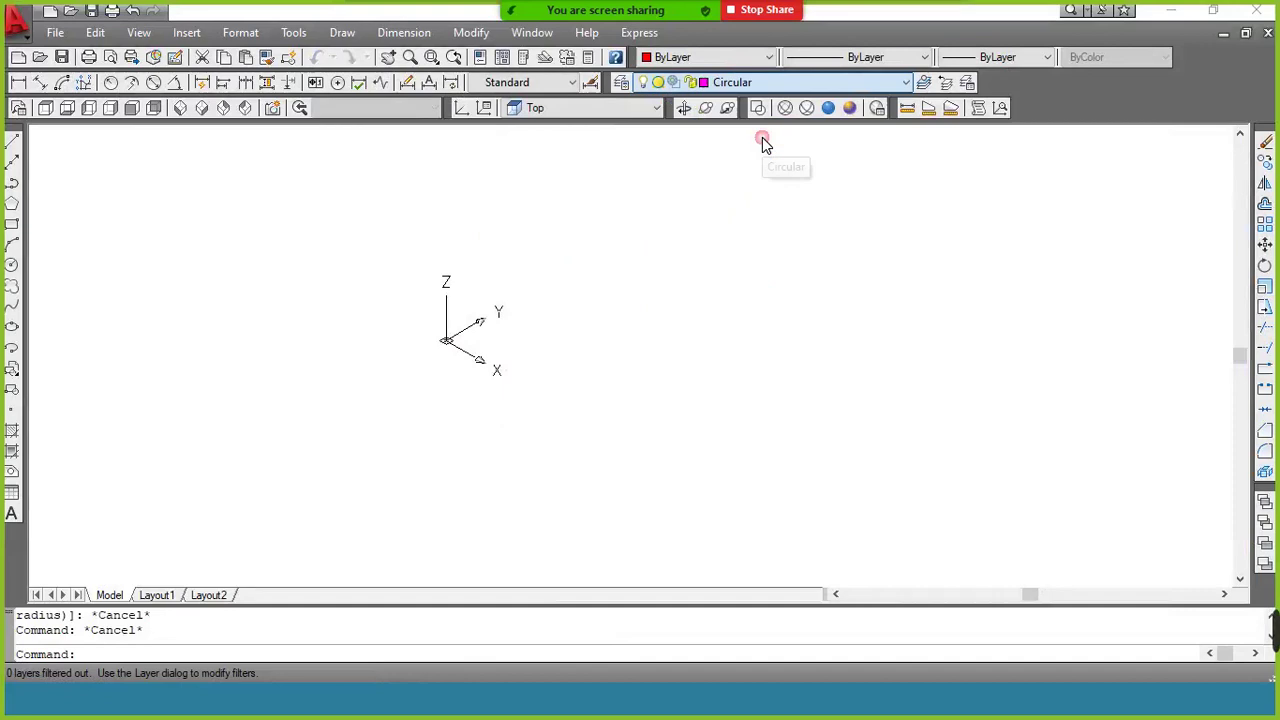
text(c)
key(Return)
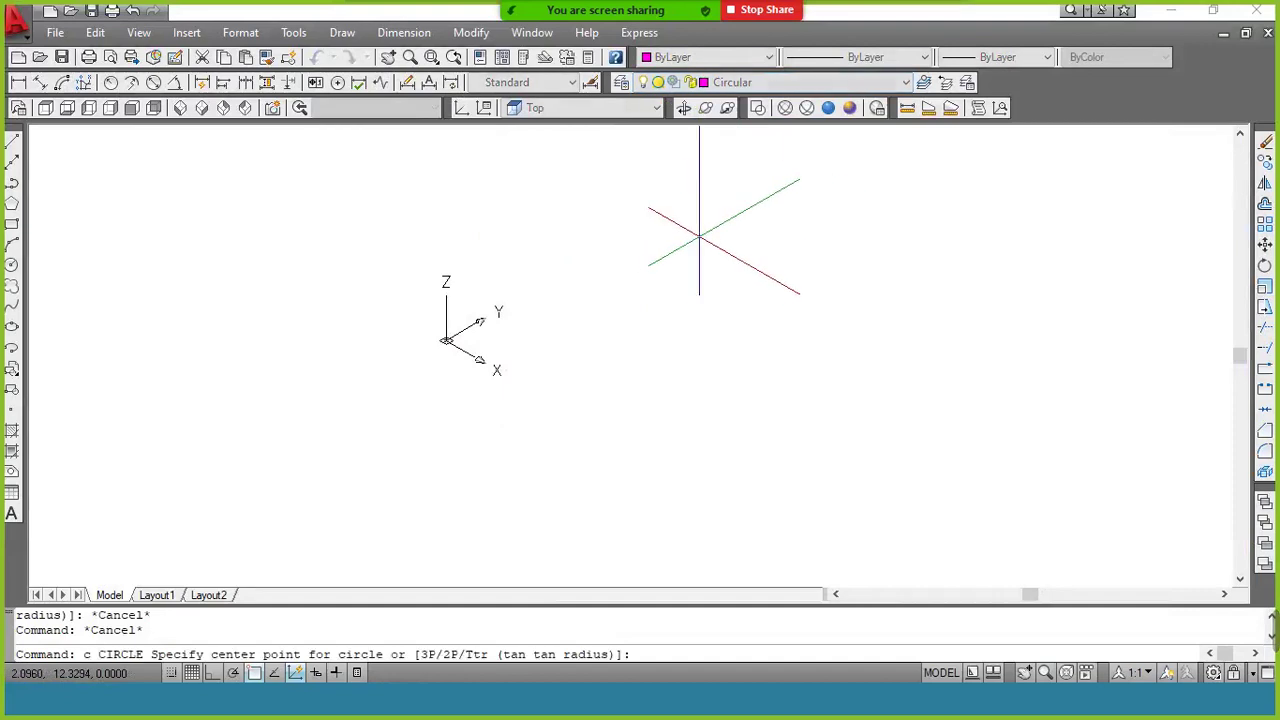
click(689, 245)
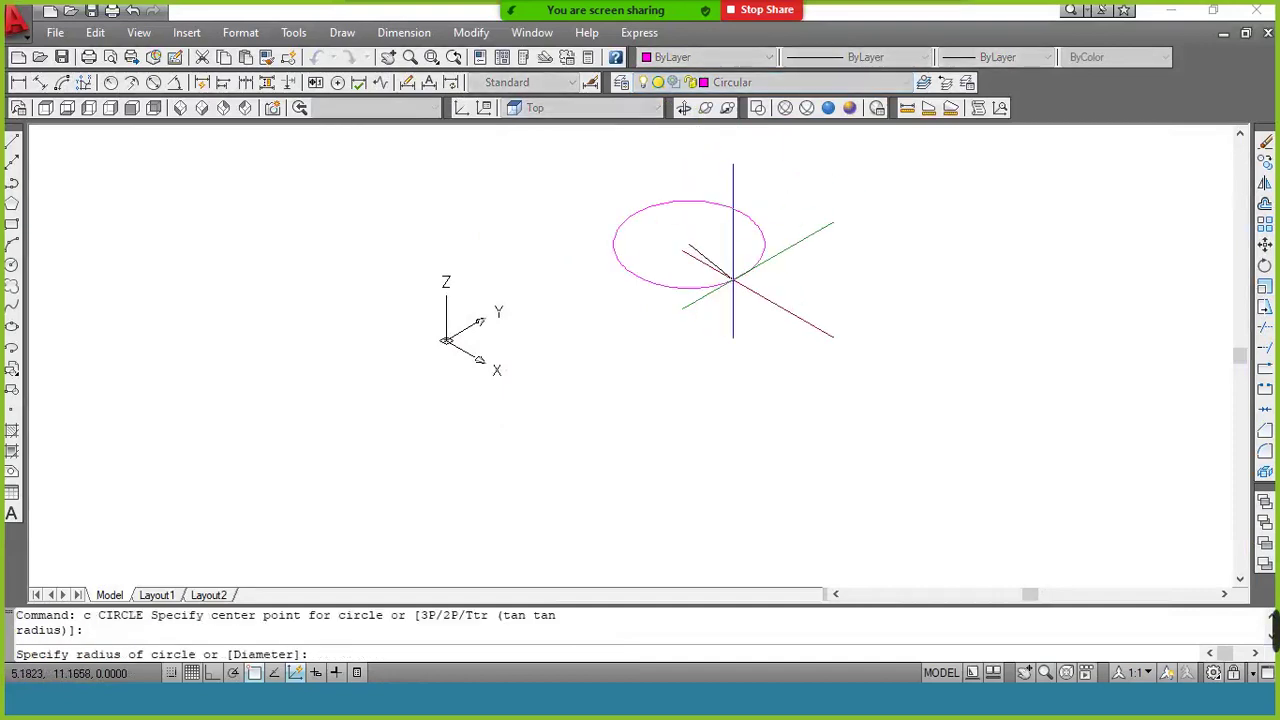
text(40)
key(Return)
Draw a concentric circle with a radius of 30 inside the radius-40 circle
text(z)
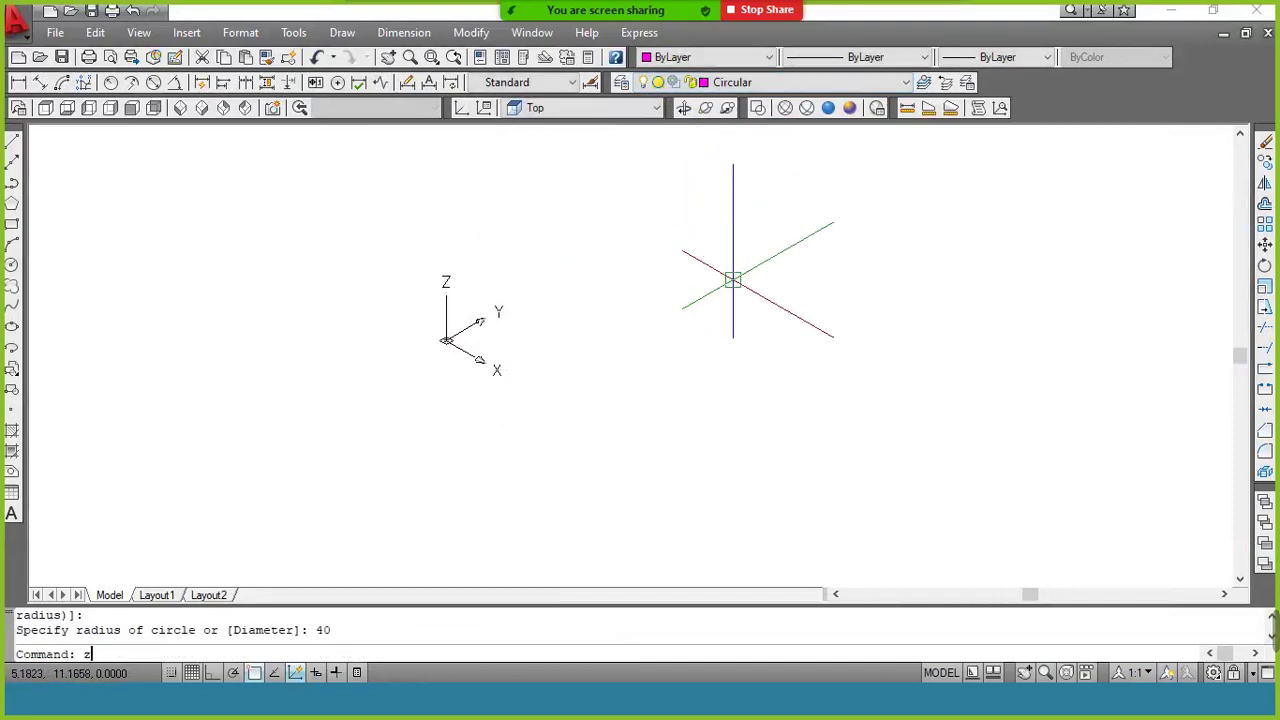
key(Return)
text(e)
key(Return)
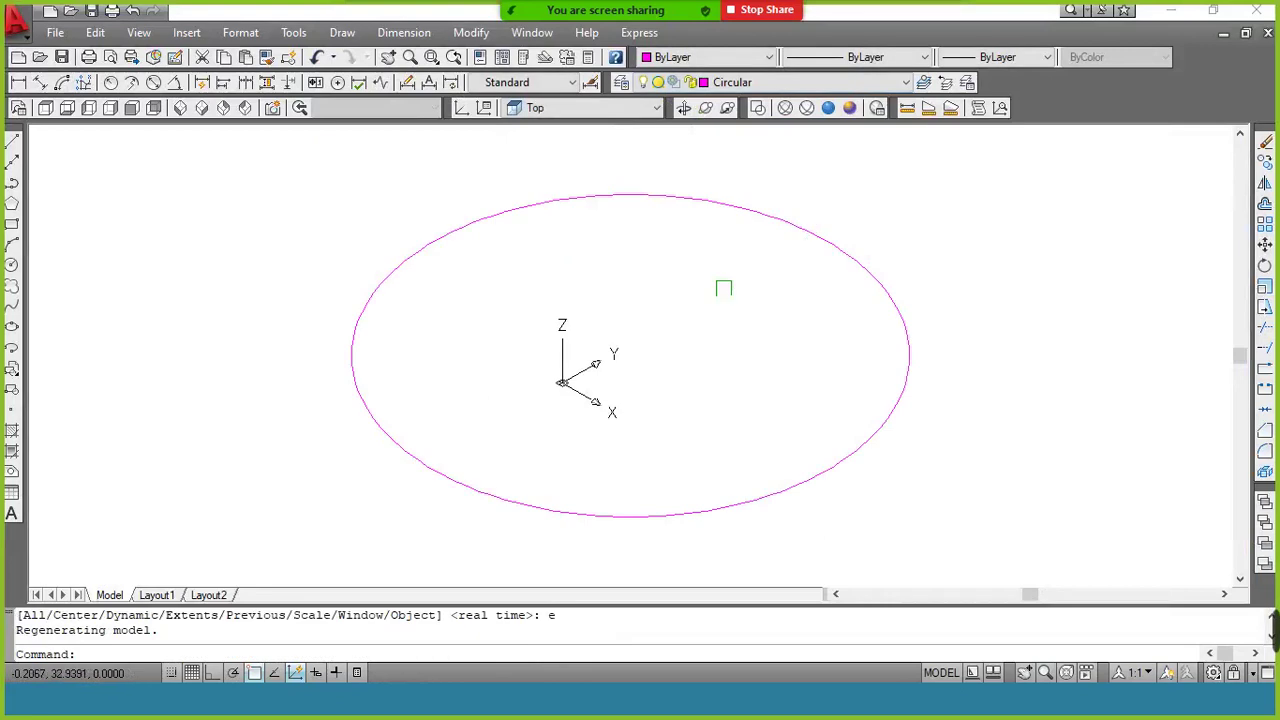
text(c)
key(Return)
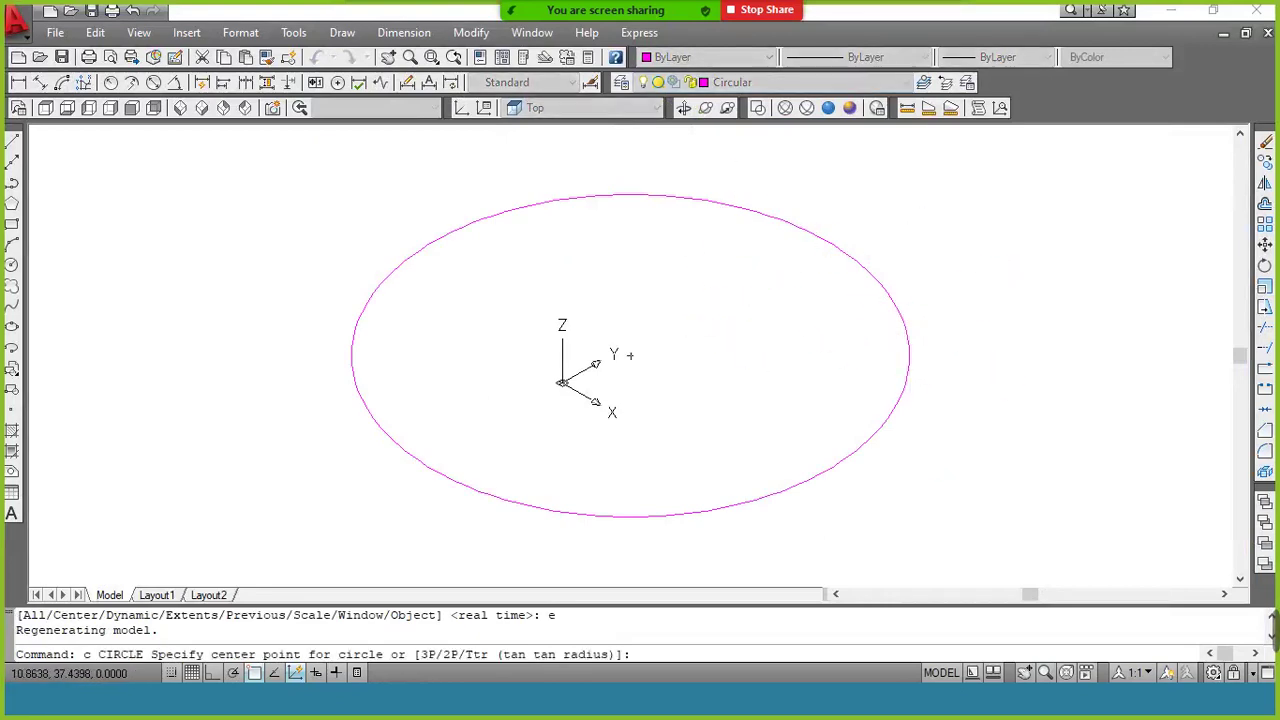
click(629, 355)
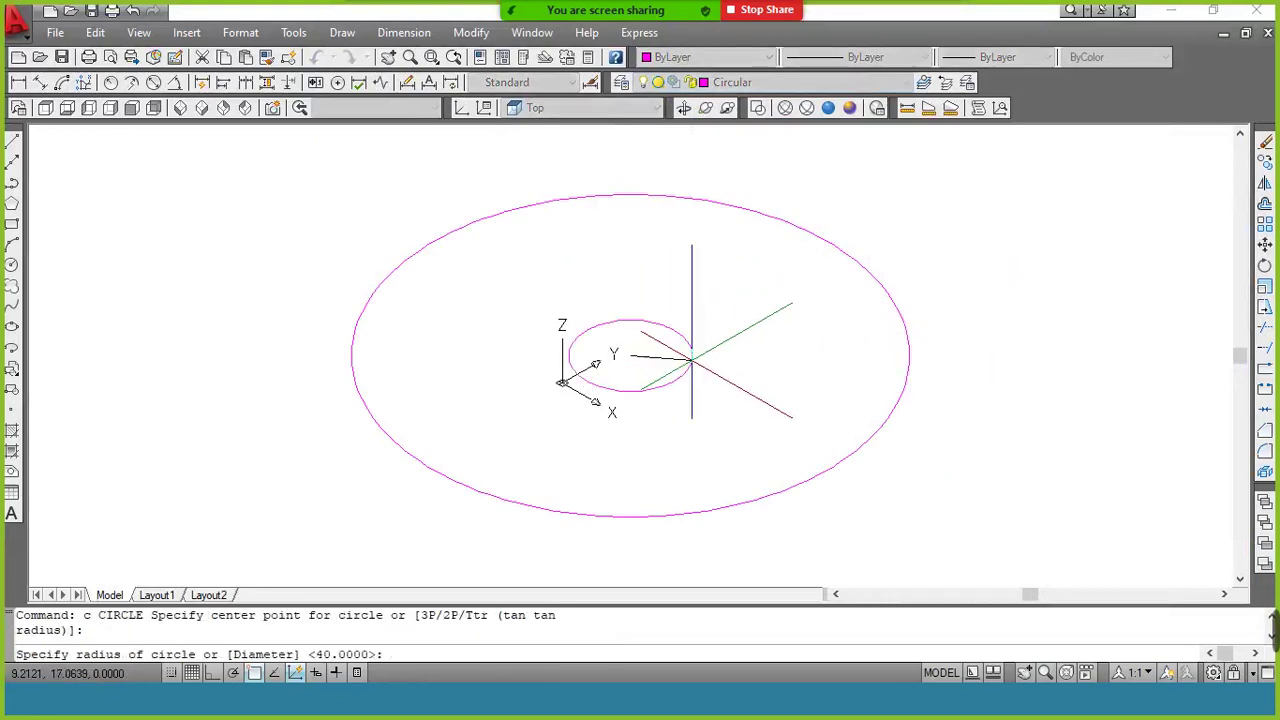
text(30)
key(Return)
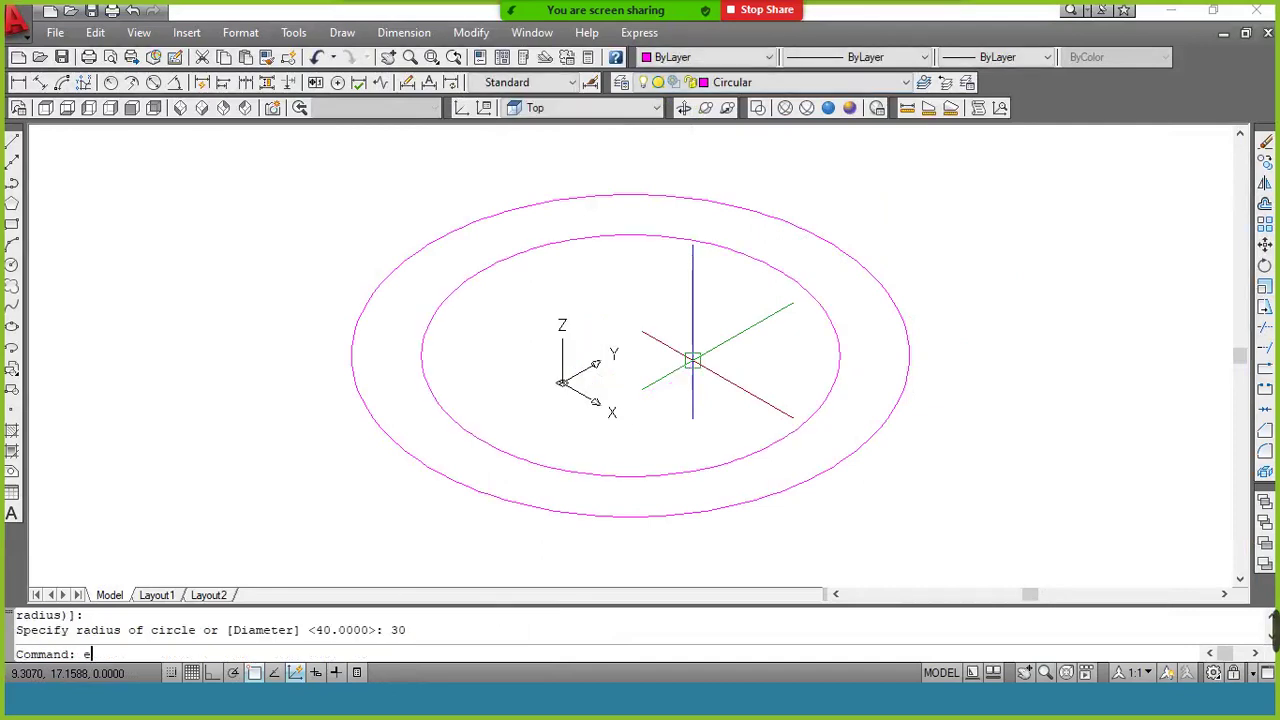
Extrude both concentric circles to a height of 15, checking the ring's height in the Assignment 11 PDF
text(ext)
key(Return)
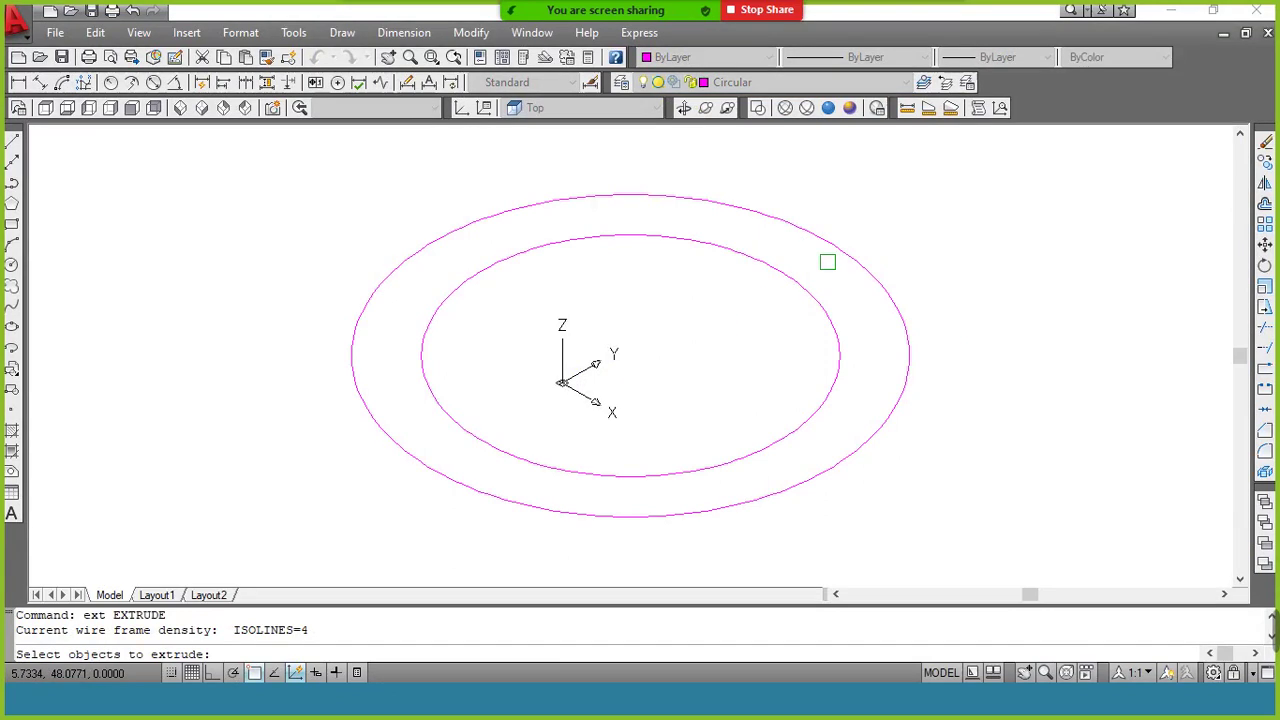
click(841, 259)
click(818, 289)
key(Return)
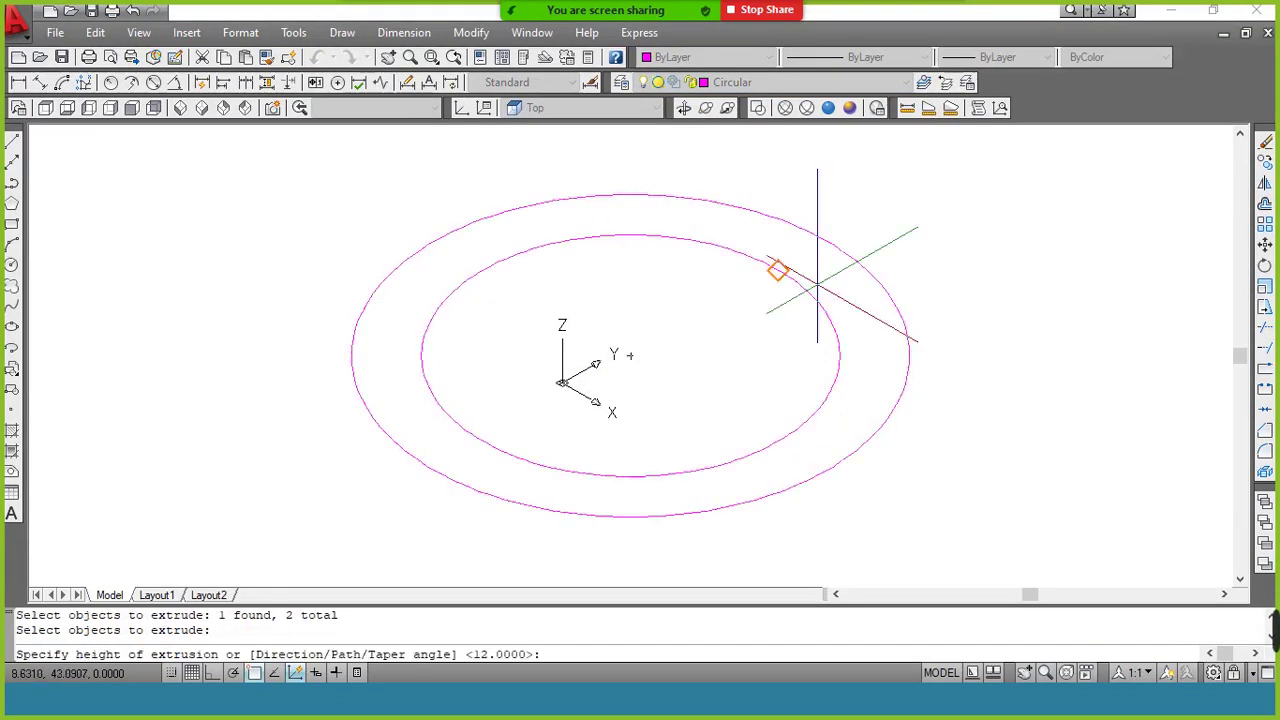
key(alt+Tab)
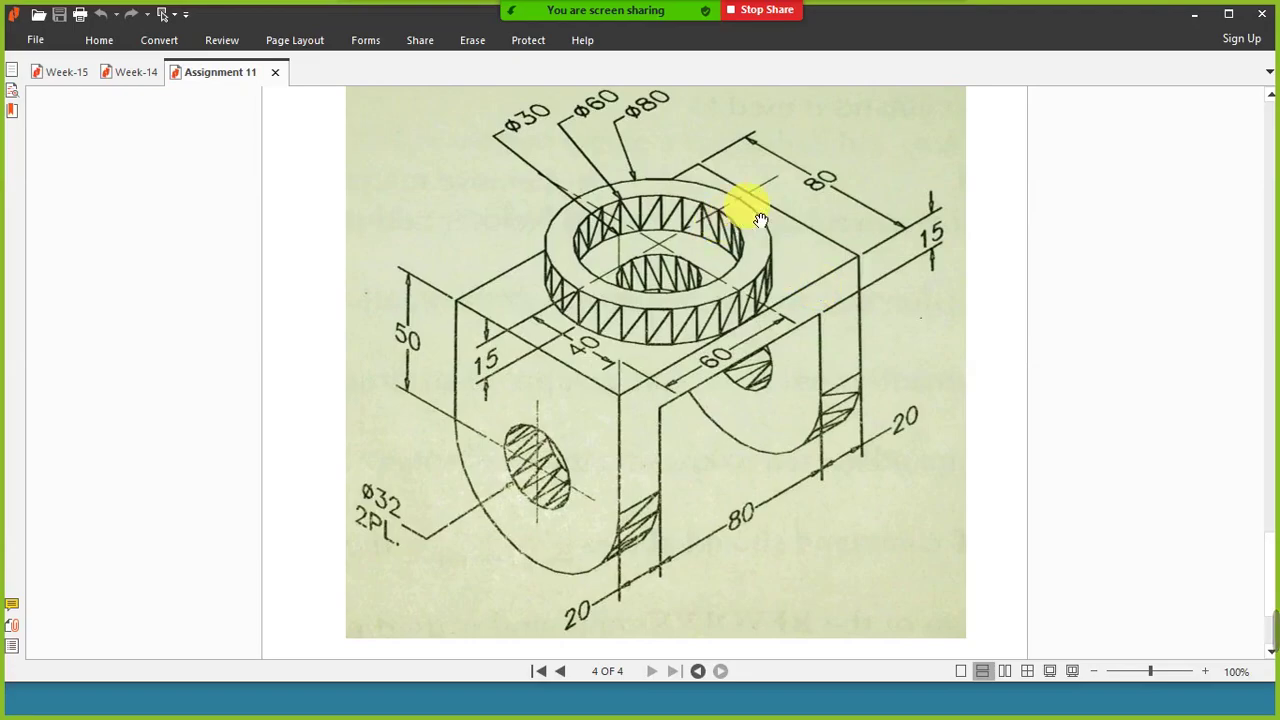
key(alt+Tab)
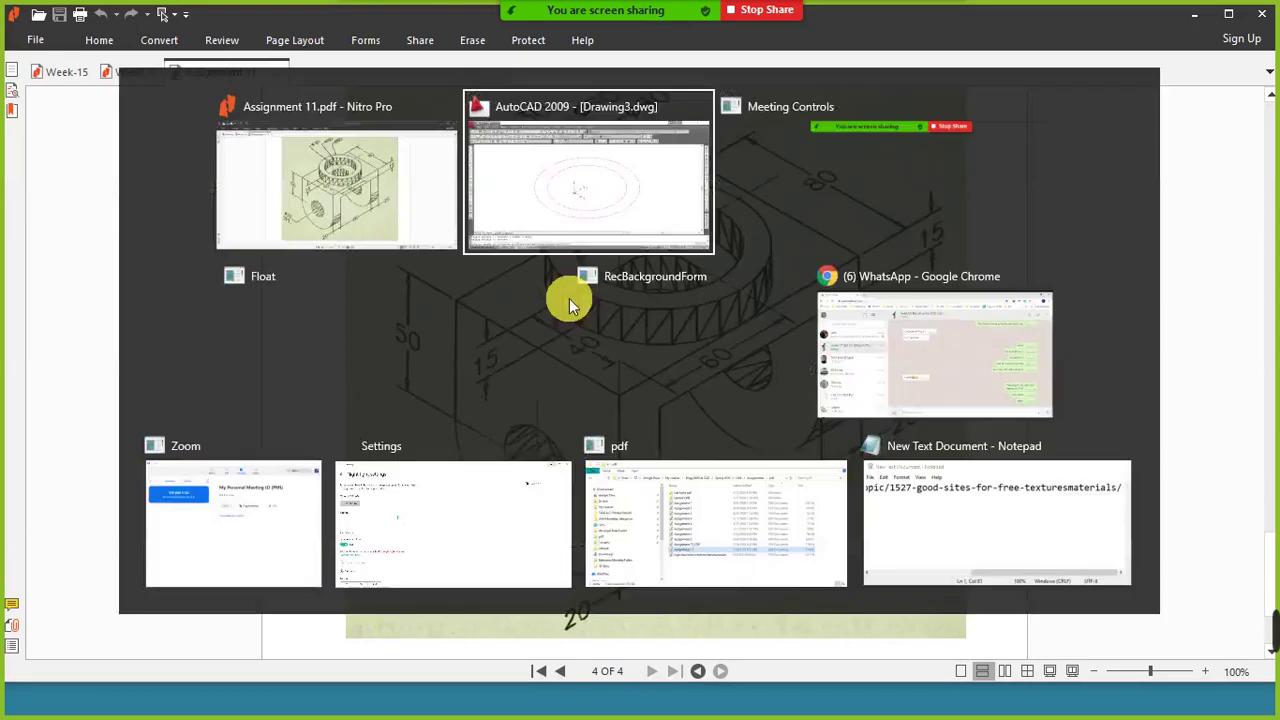
text(15)
key(Return)
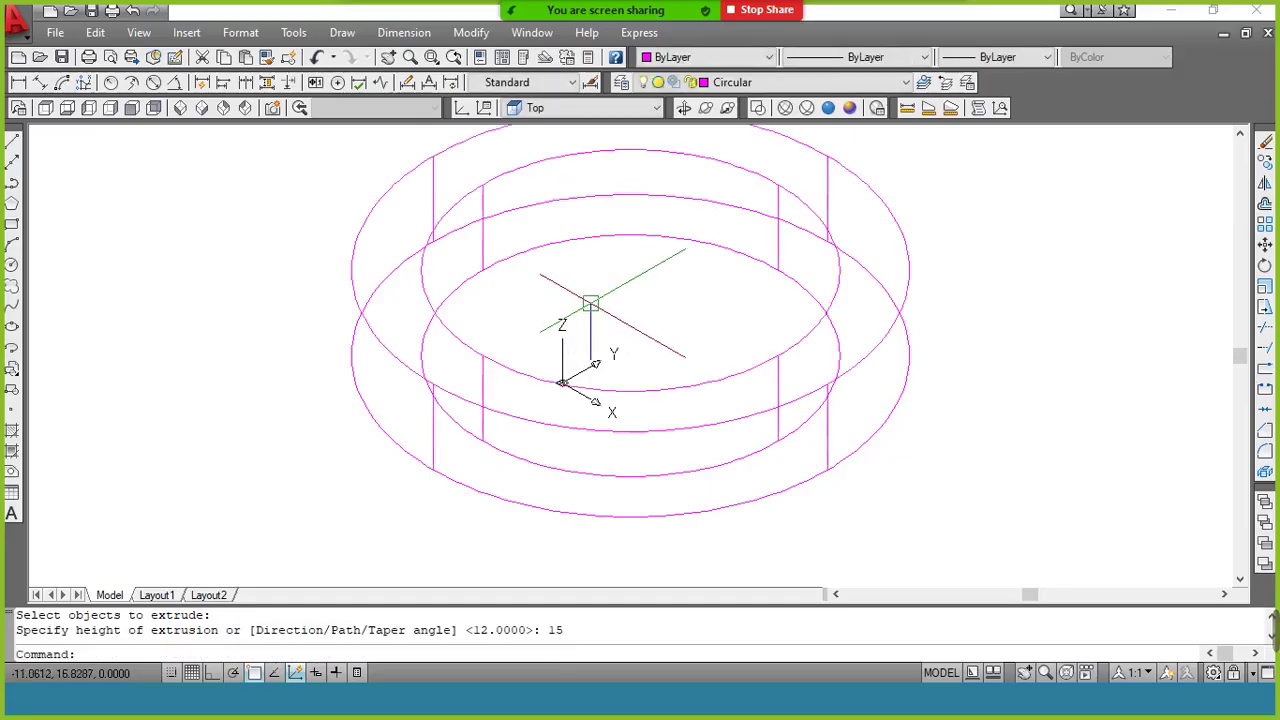
Display the two extruded discs in the Realistic visual style and fit them in the view
click(828, 108)
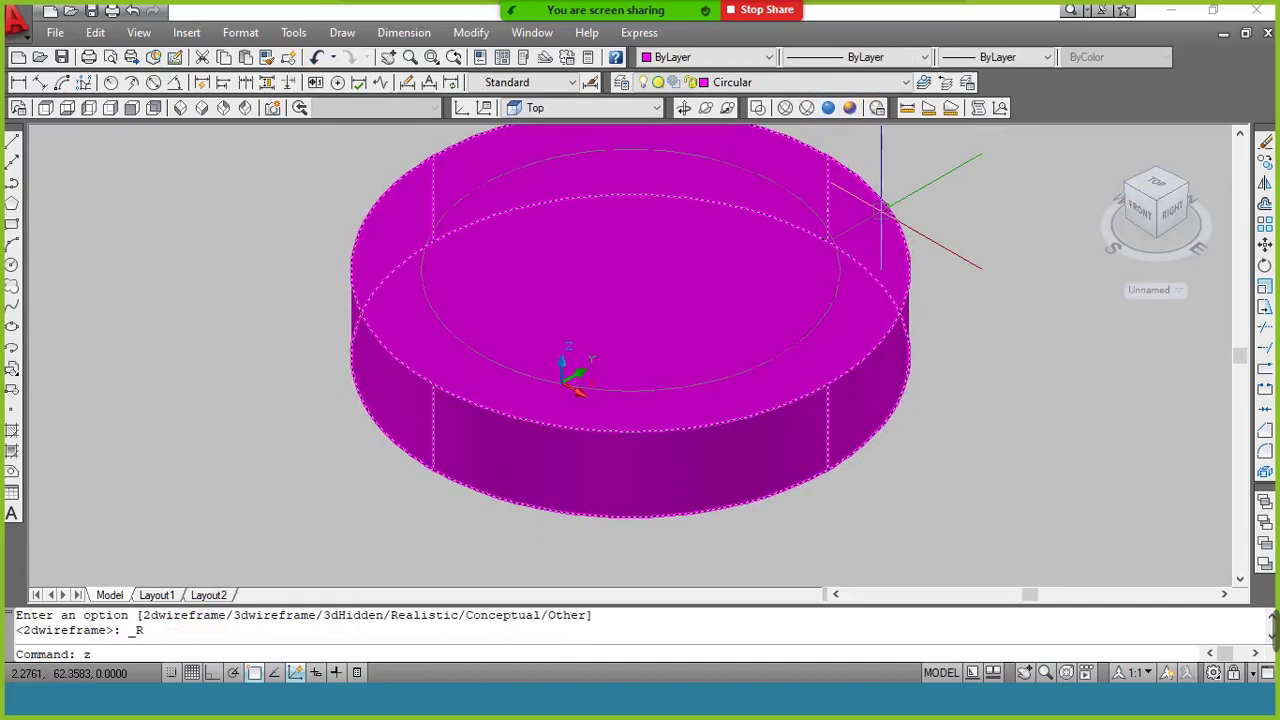
text(z)
key(Return)
text(e)
key(Return)
Subtract the inner radius-30 disc from the radius-40 disc to form the ring
key(Return)
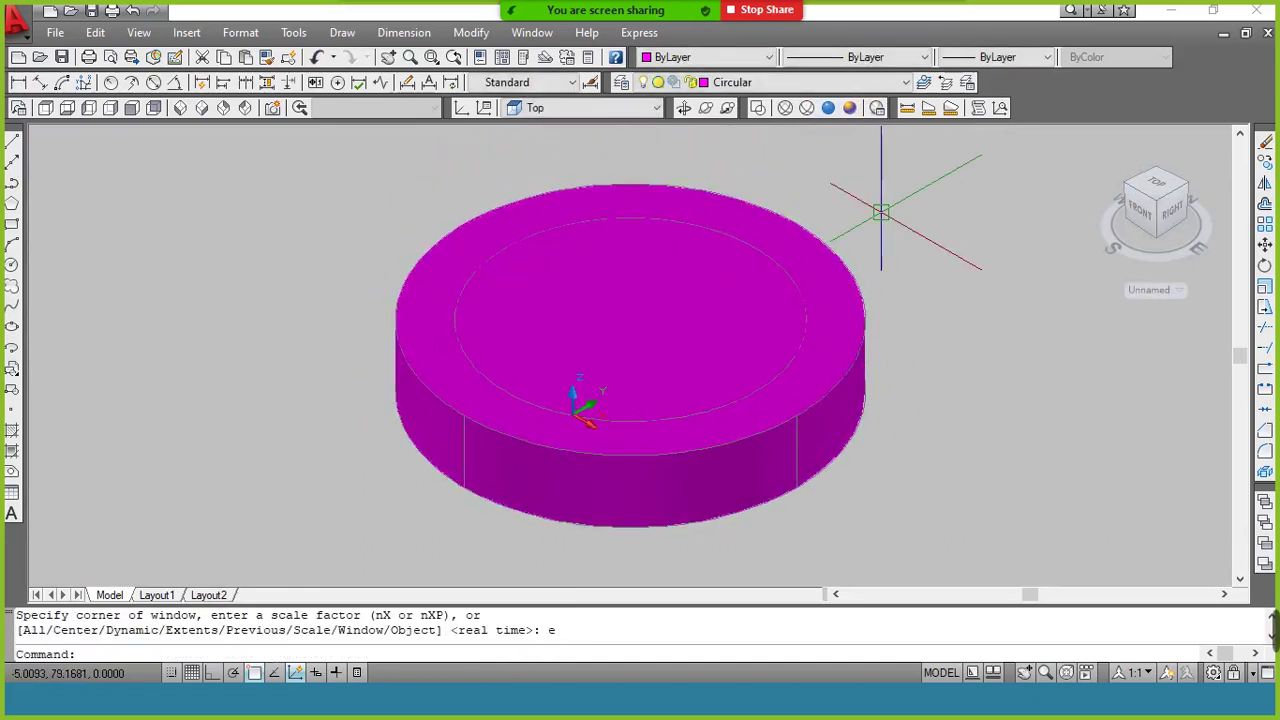
key(Return)
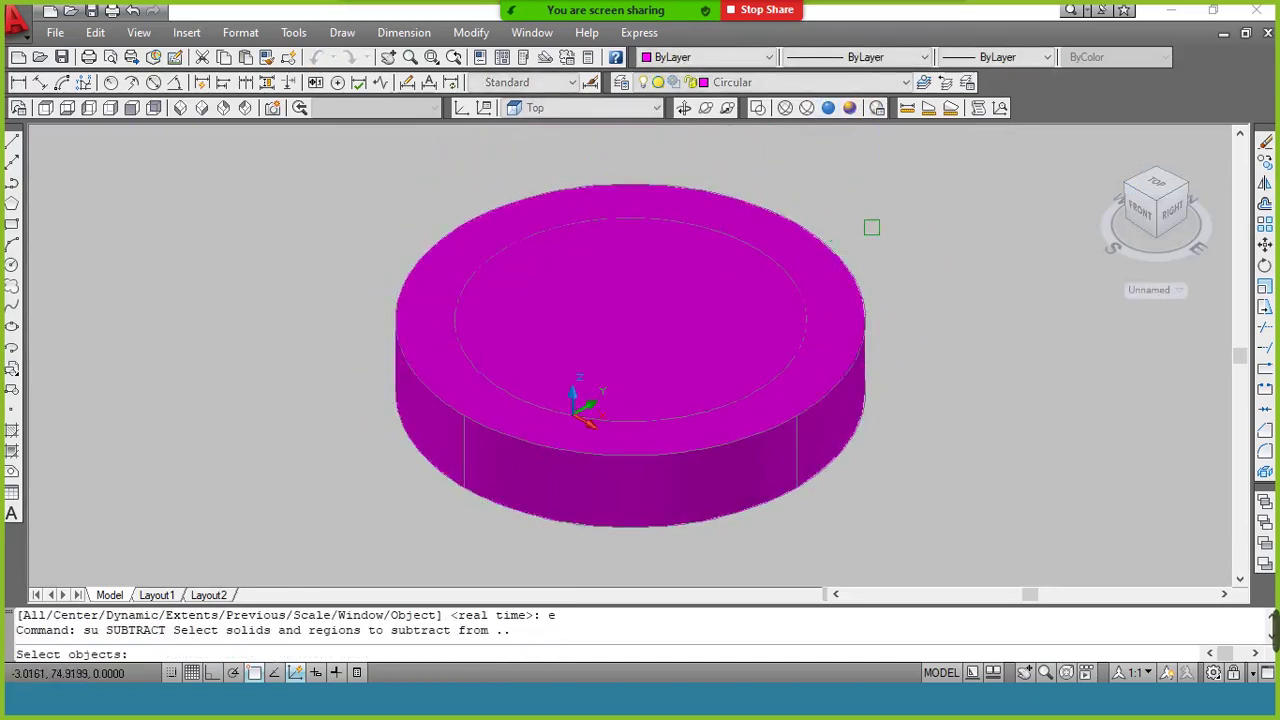
click(834, 258)
key(Return)
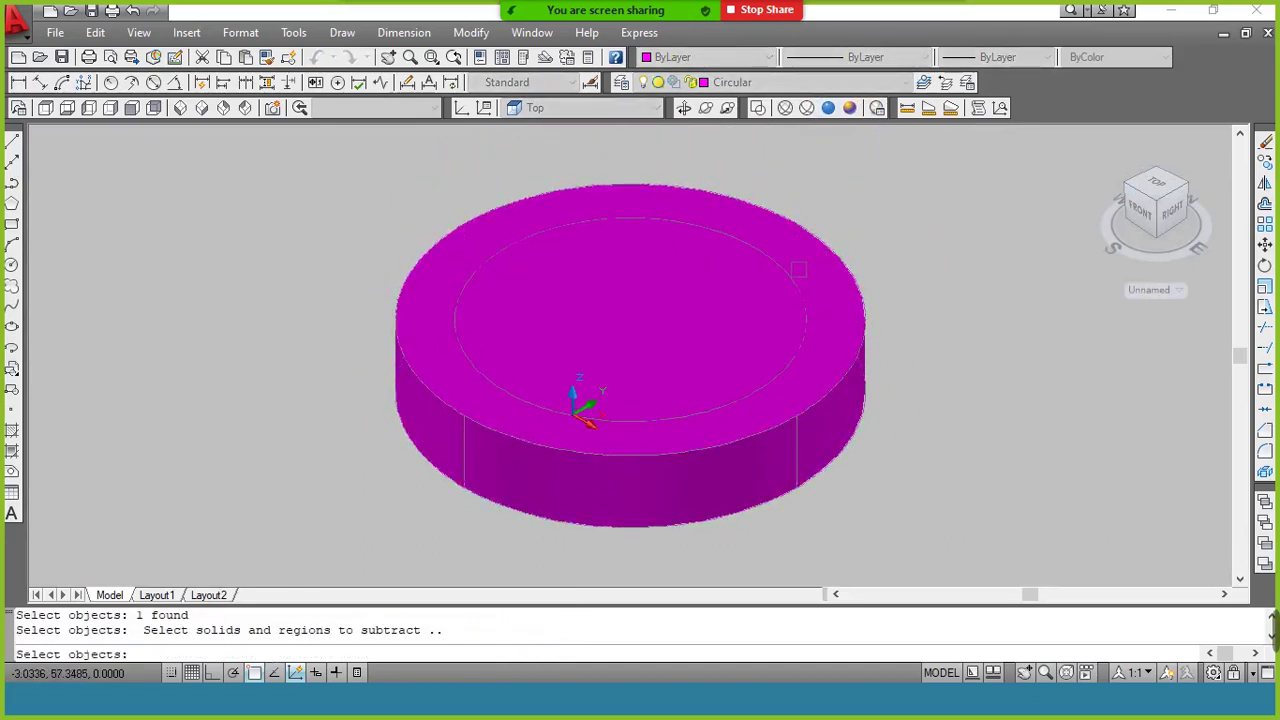
click(786, 268)
key(Return)
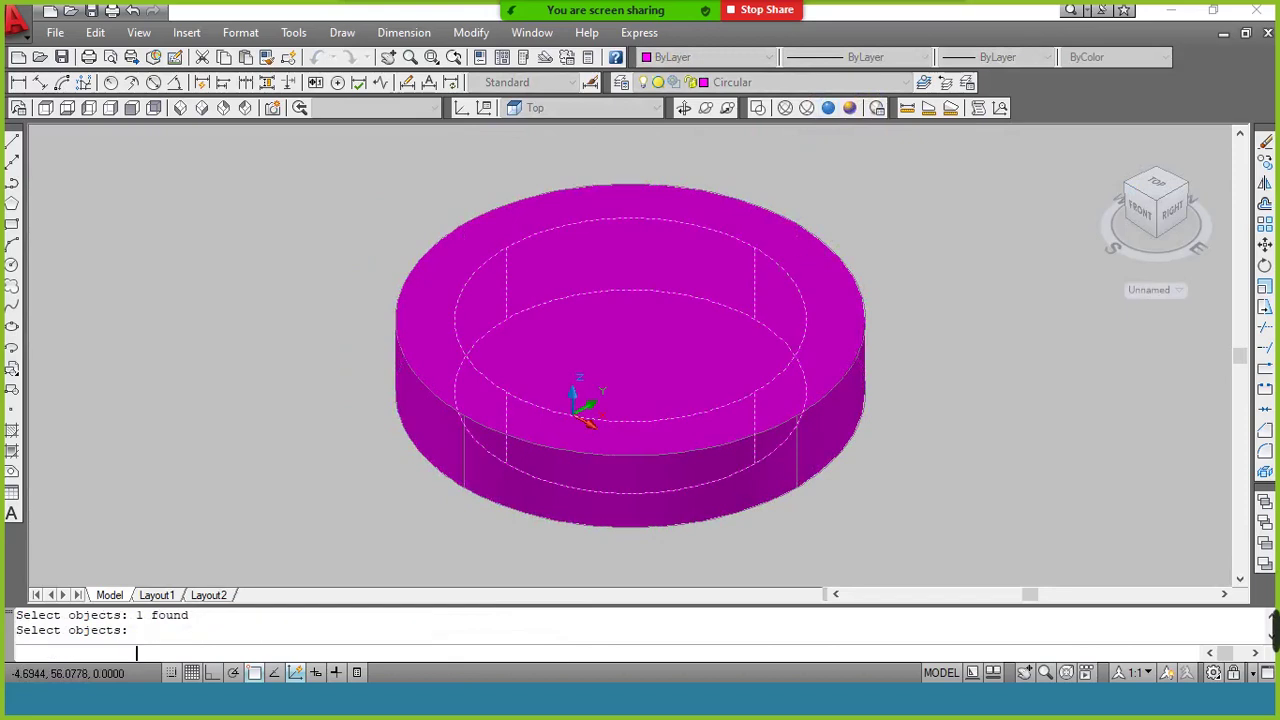
Make Base the current layer and display the model in the 2D Wireframe visual style
click(800, 86)
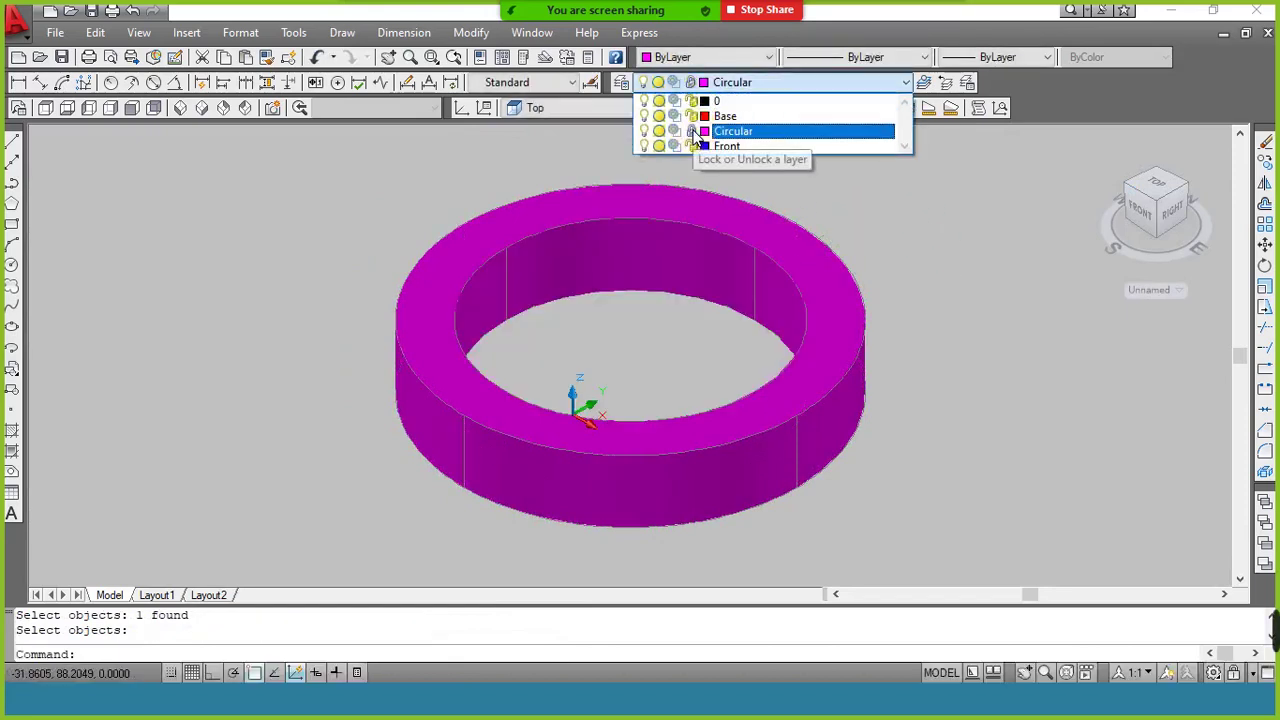
click(725, 116)
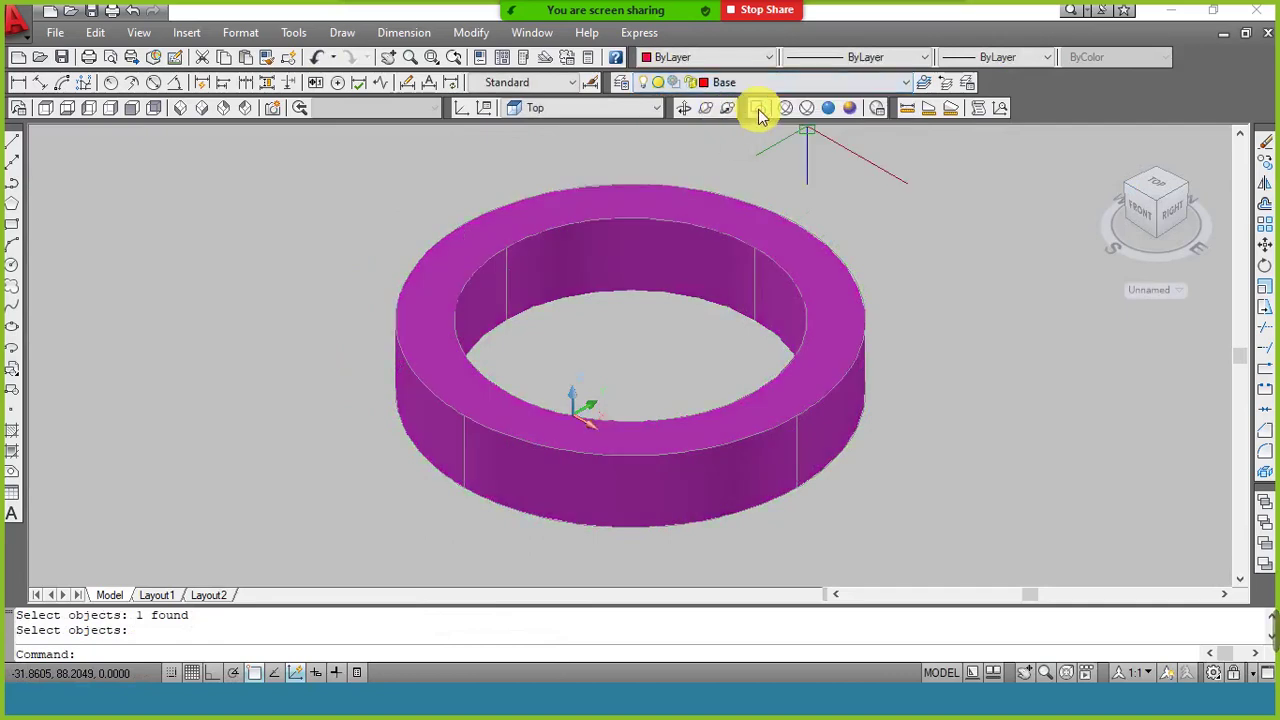
click(758, 108)
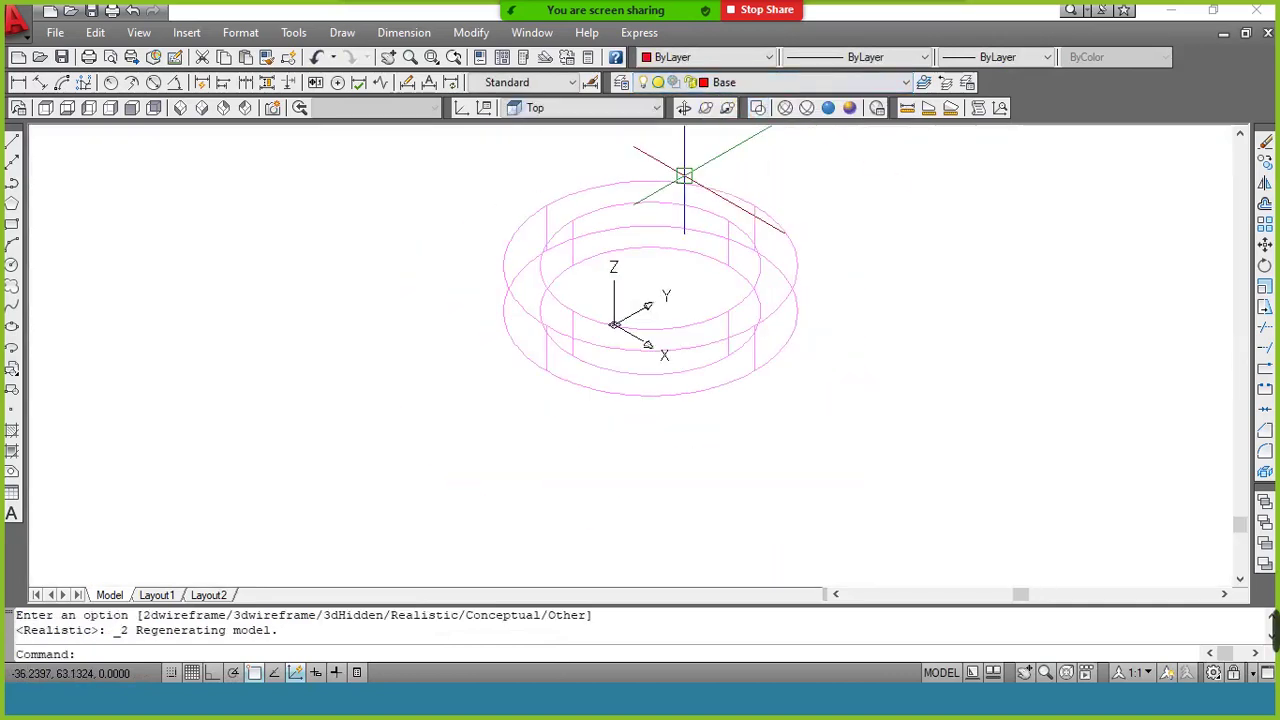
Check the base size in the Assignment 11 PDF and draw an 80 by 80 rectangle beside the ring
key(alt+Tab)
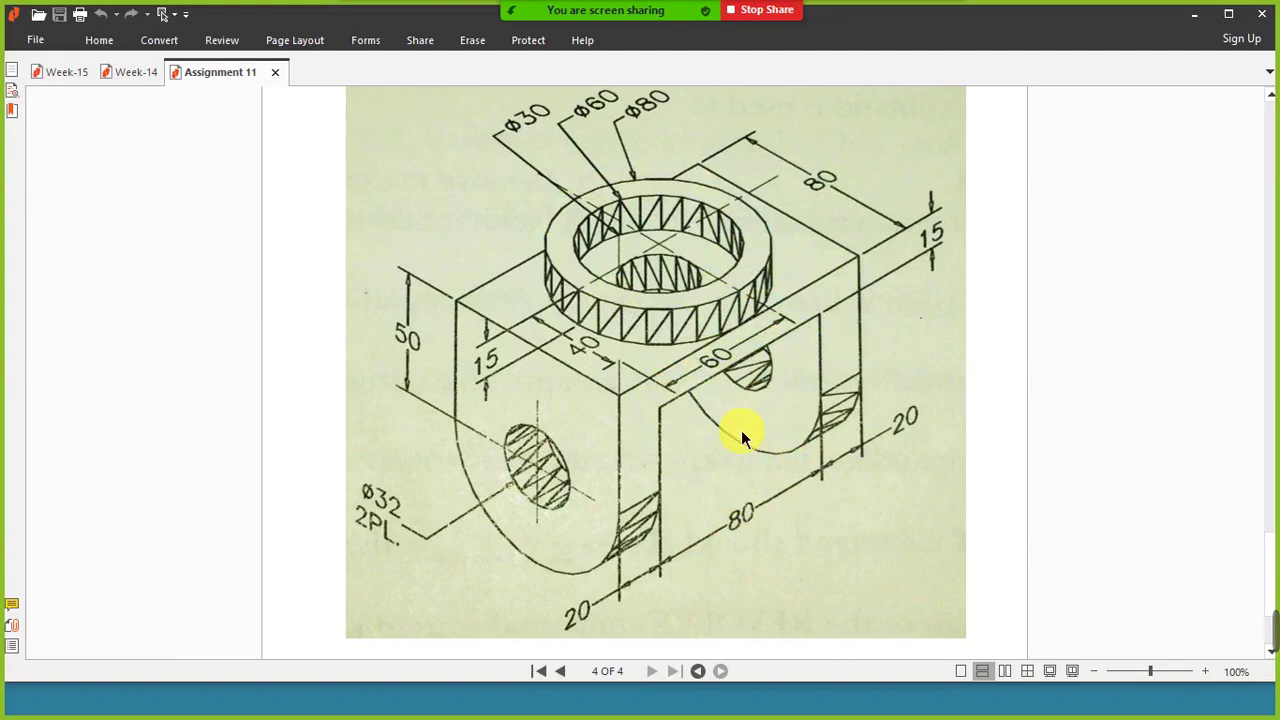
key(alt+Tab)
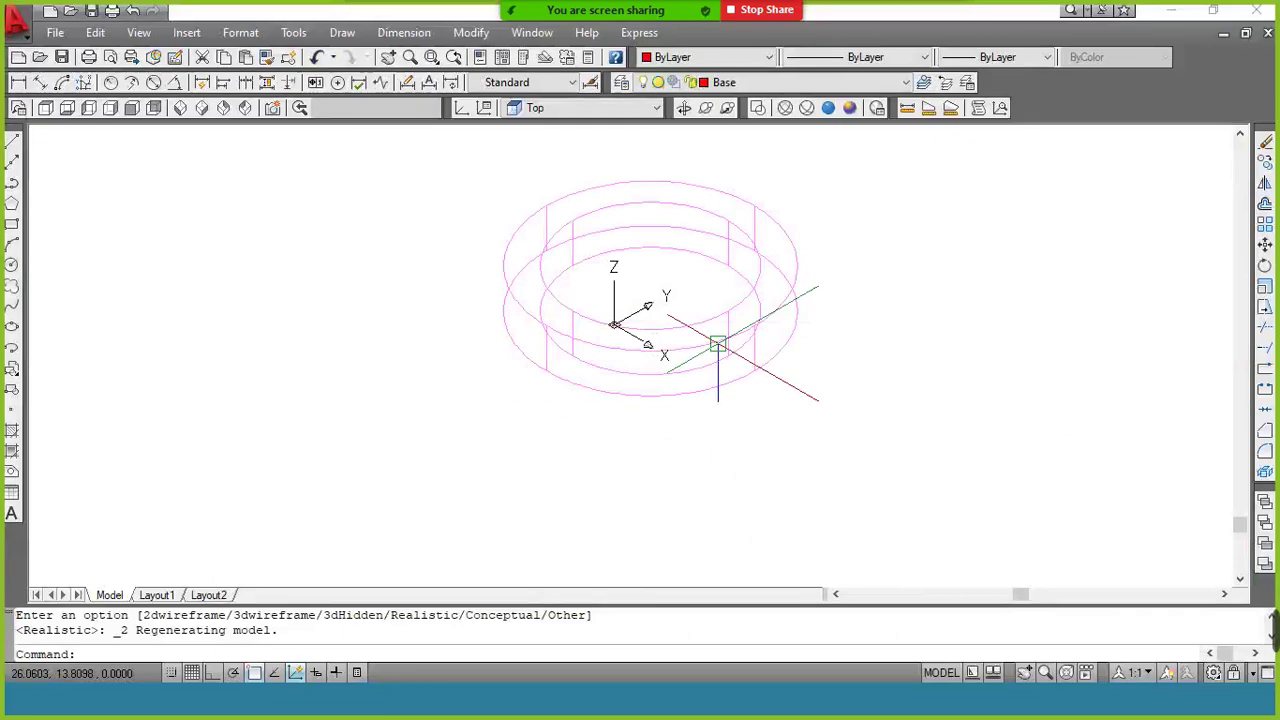
text(rec)
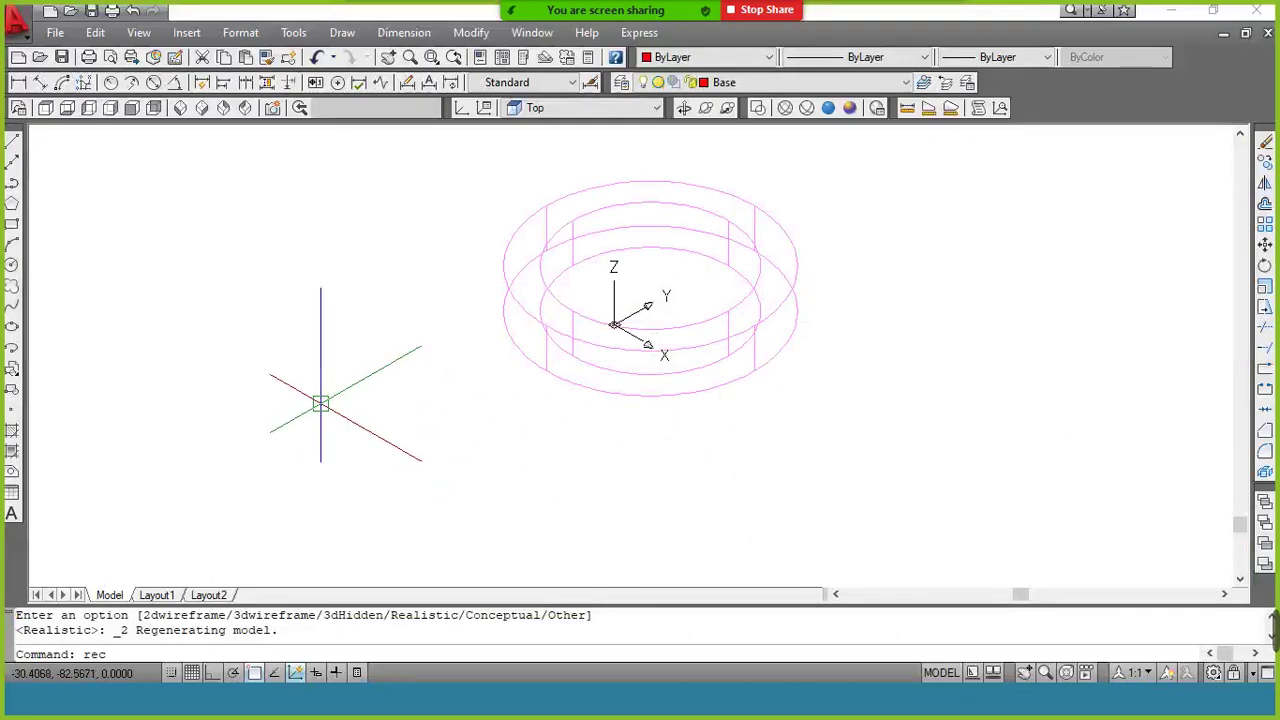
key(Return)
click(202, 403)
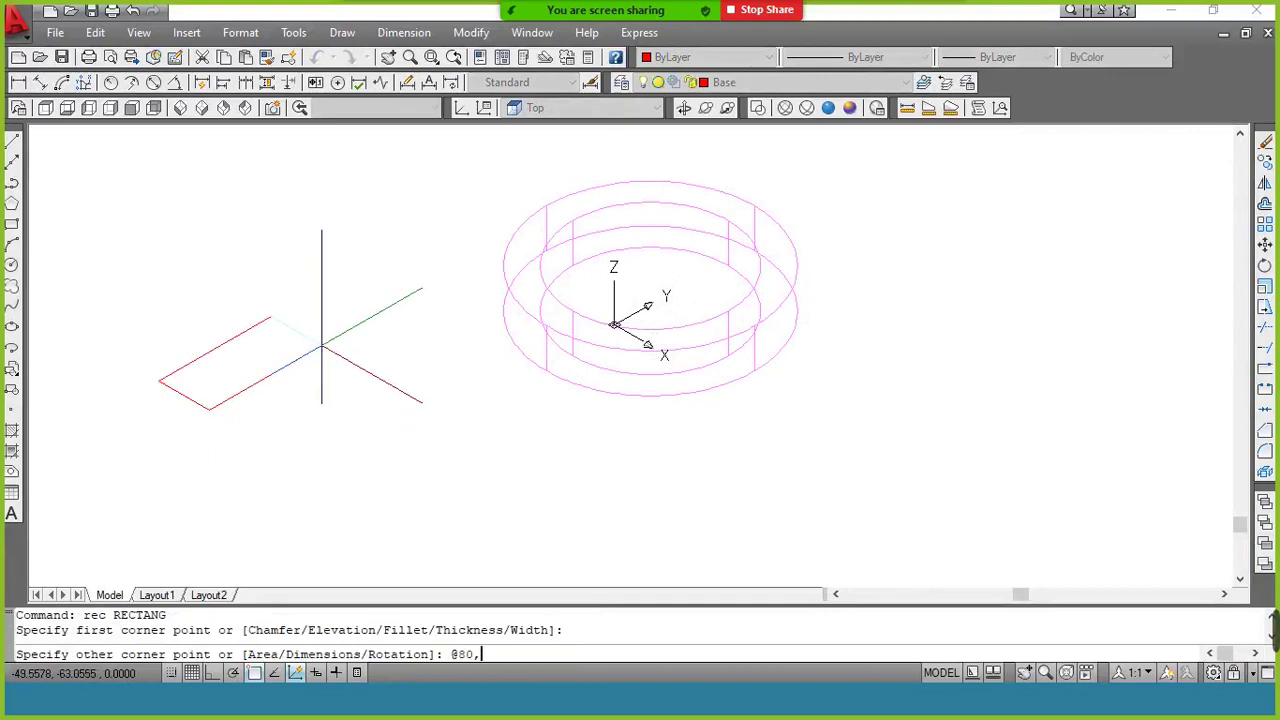
key(Return)
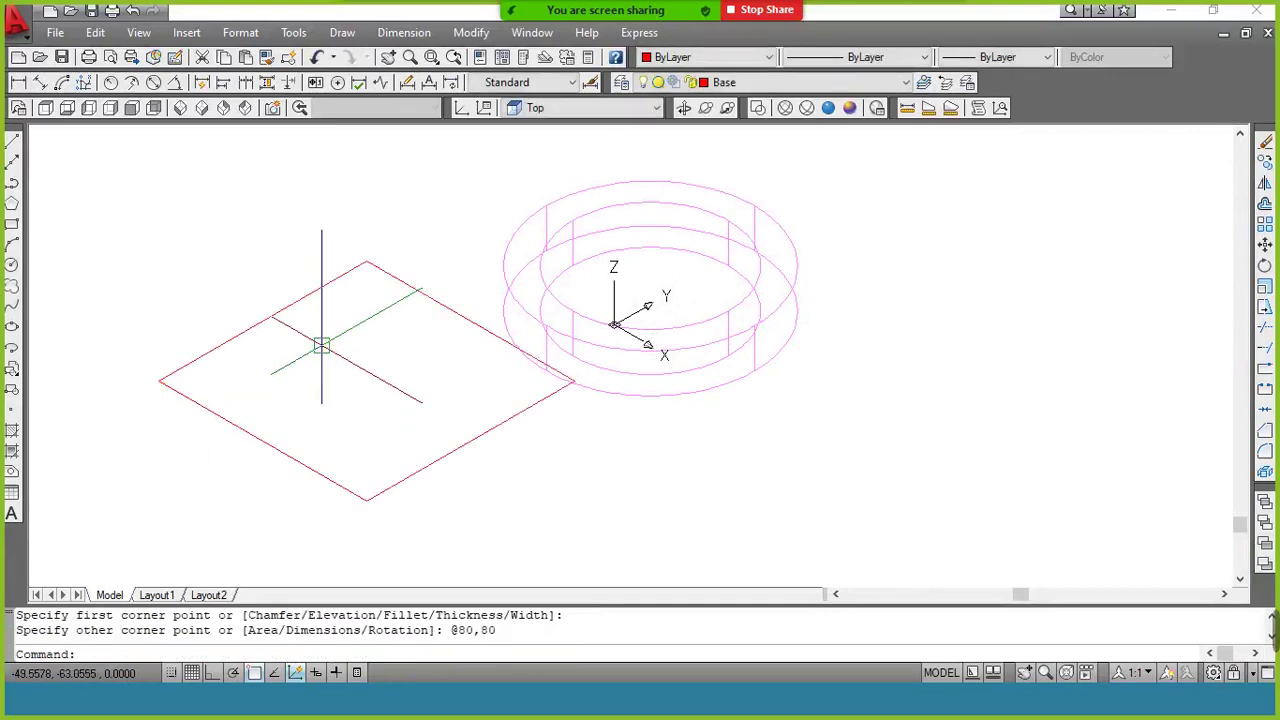
key(Escape)
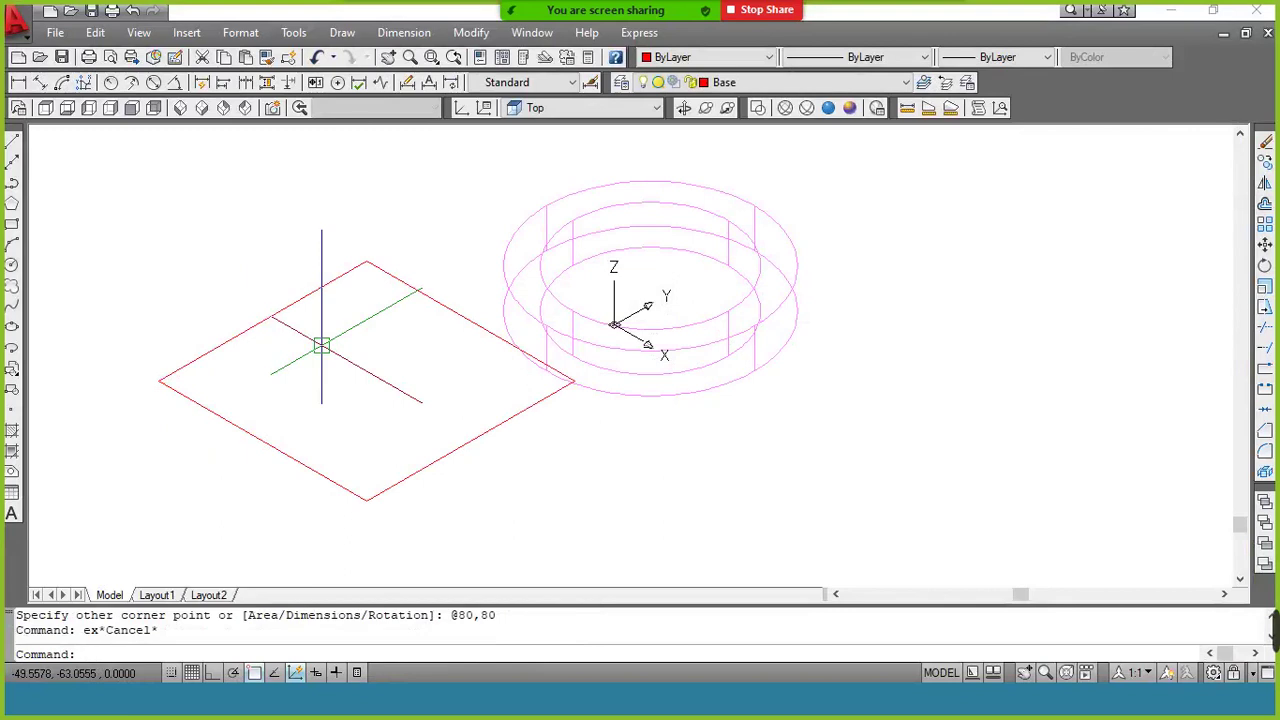
Check the base hole in the Assignment 11 PDF and draw a diagonal line between opposite corners of the square
key(alt+Tab)
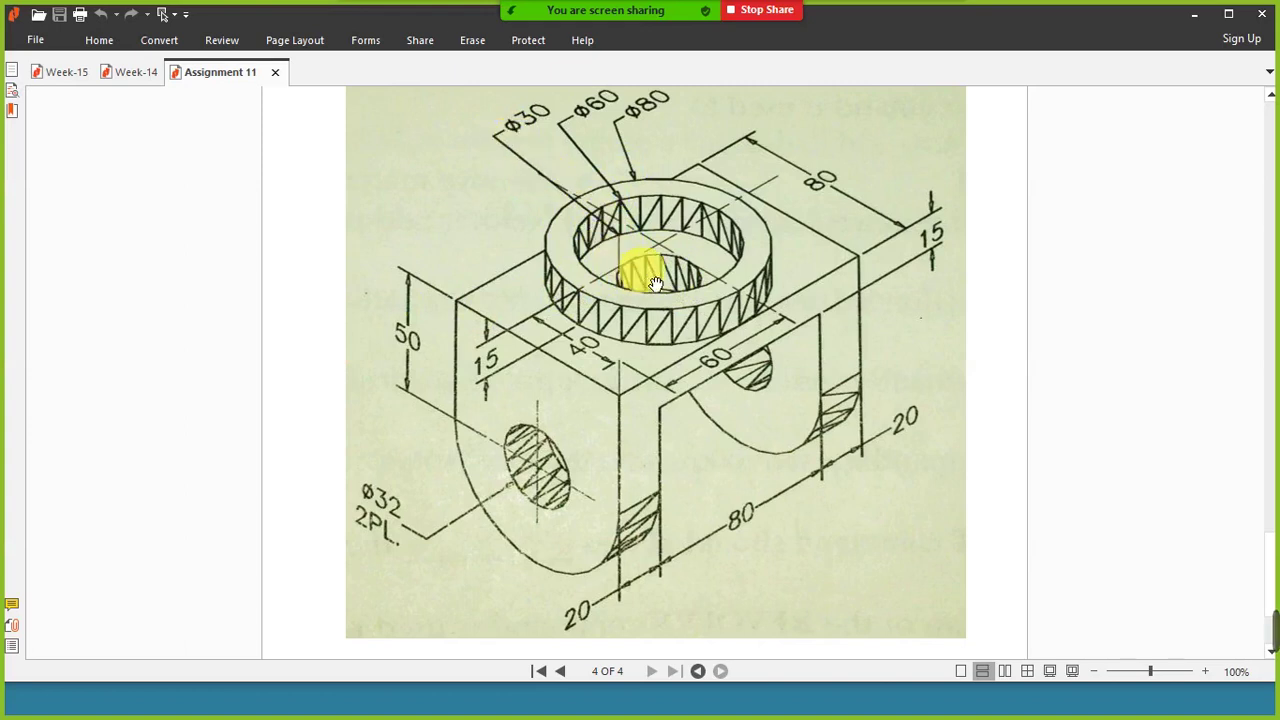
key(alt+Tab)
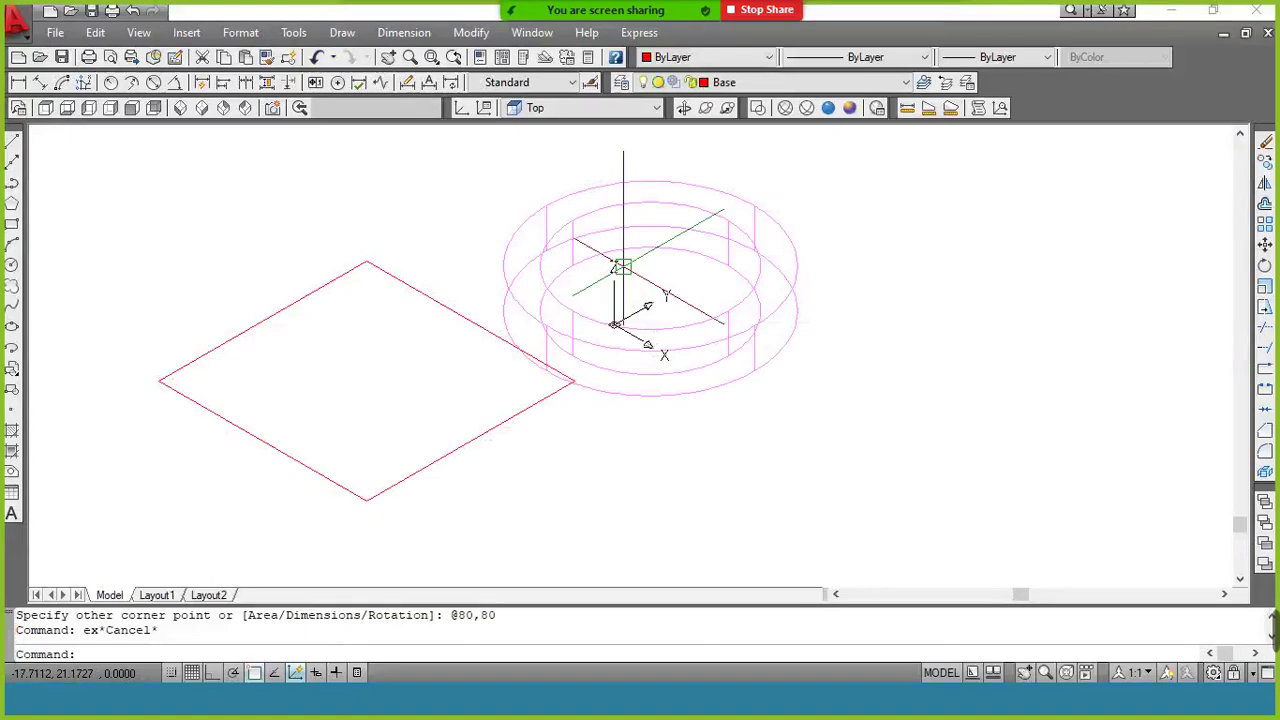
text(1)
key(Return)
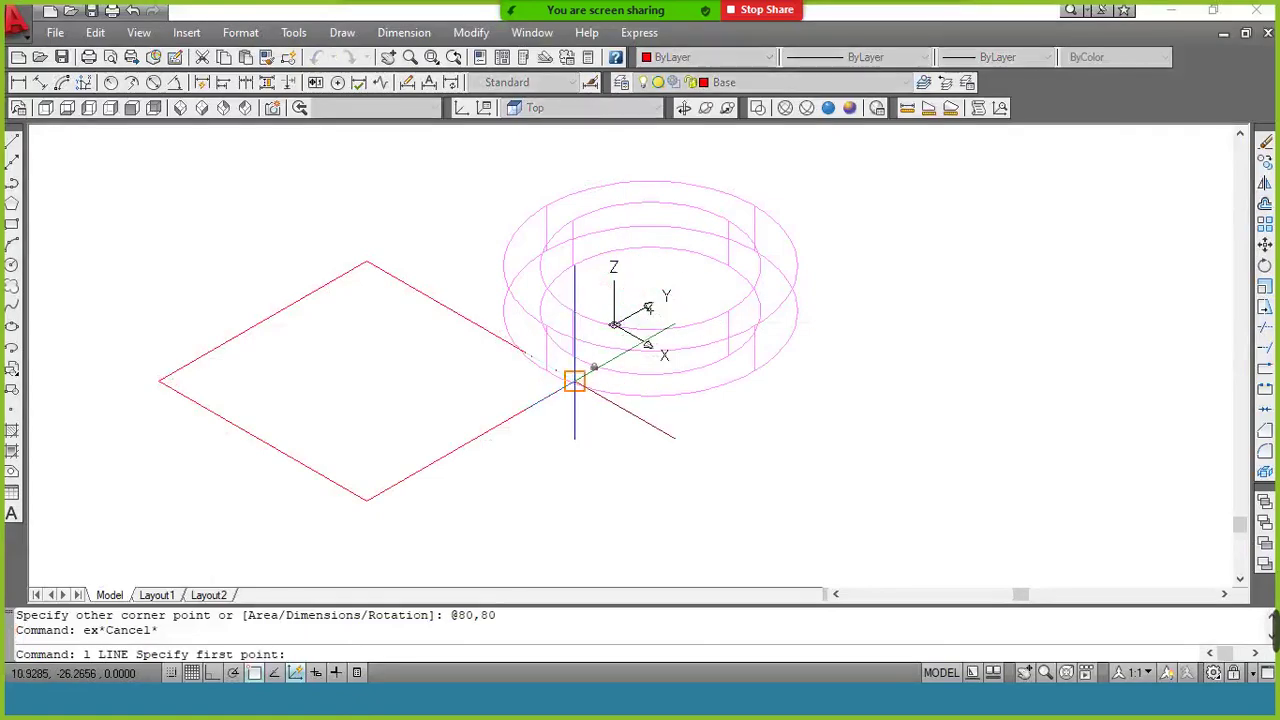
click(573, 380)
click(163, 380)
key(Return)
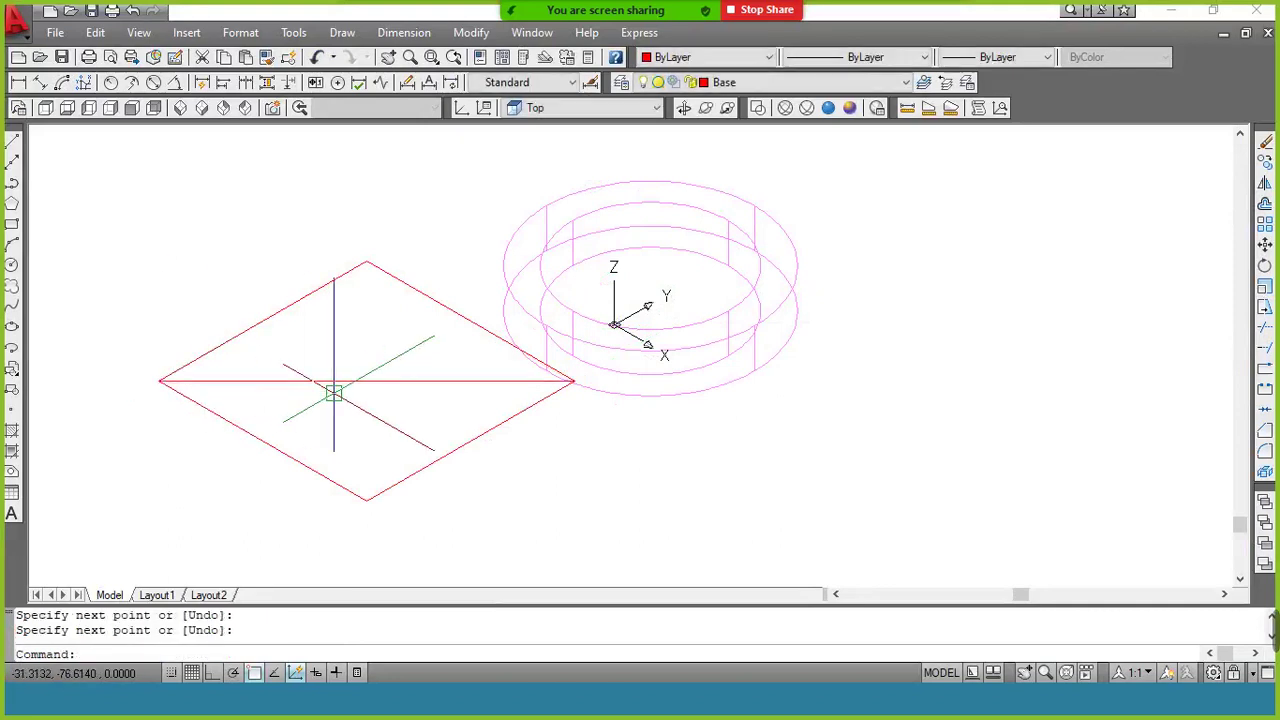
Draw a circle with a radius of 15 centred on the midpoint of the square's diagonal
text(c)
key(Return)
click(382, 380)
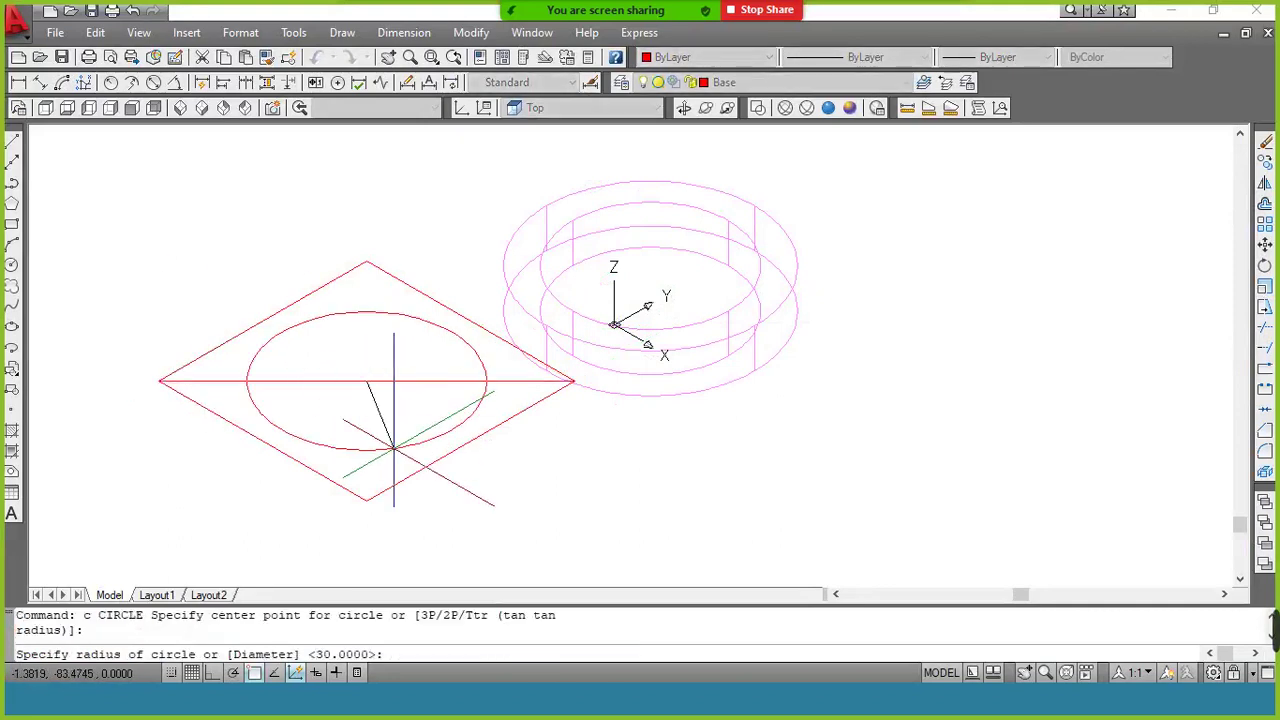
text(15)
key(Return)
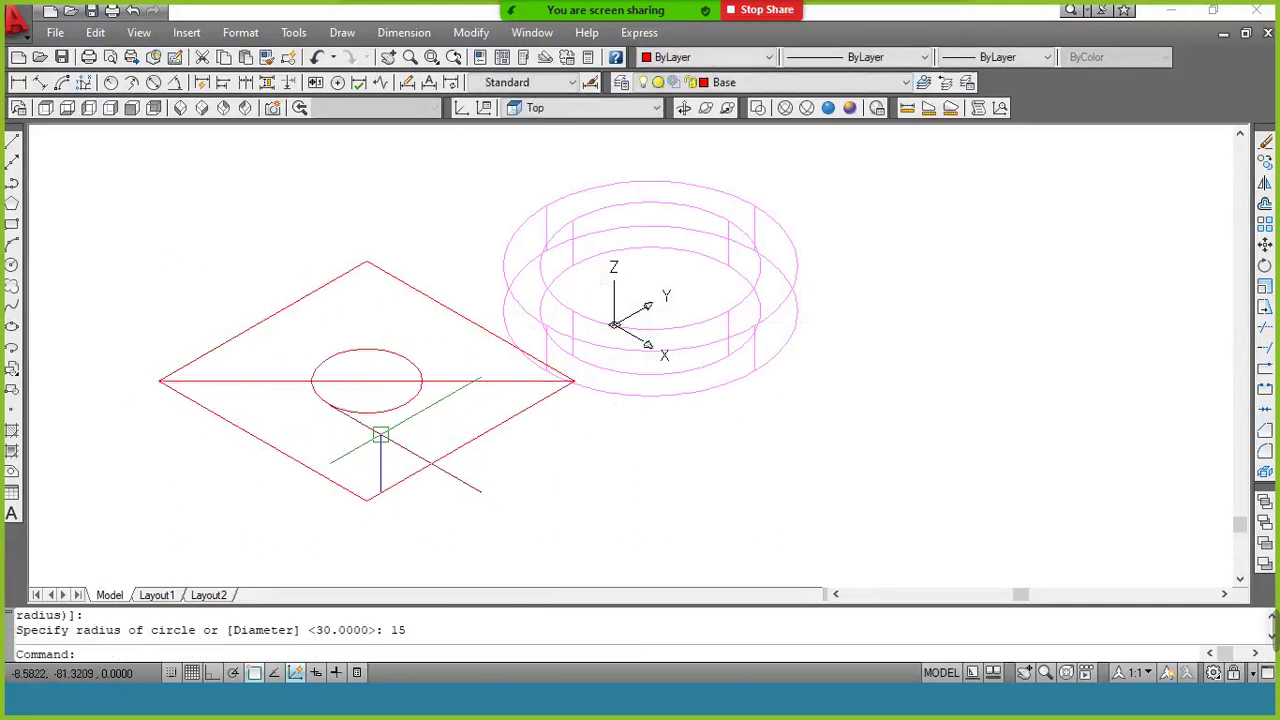
click(380, 410)
text(e)
key(Return)
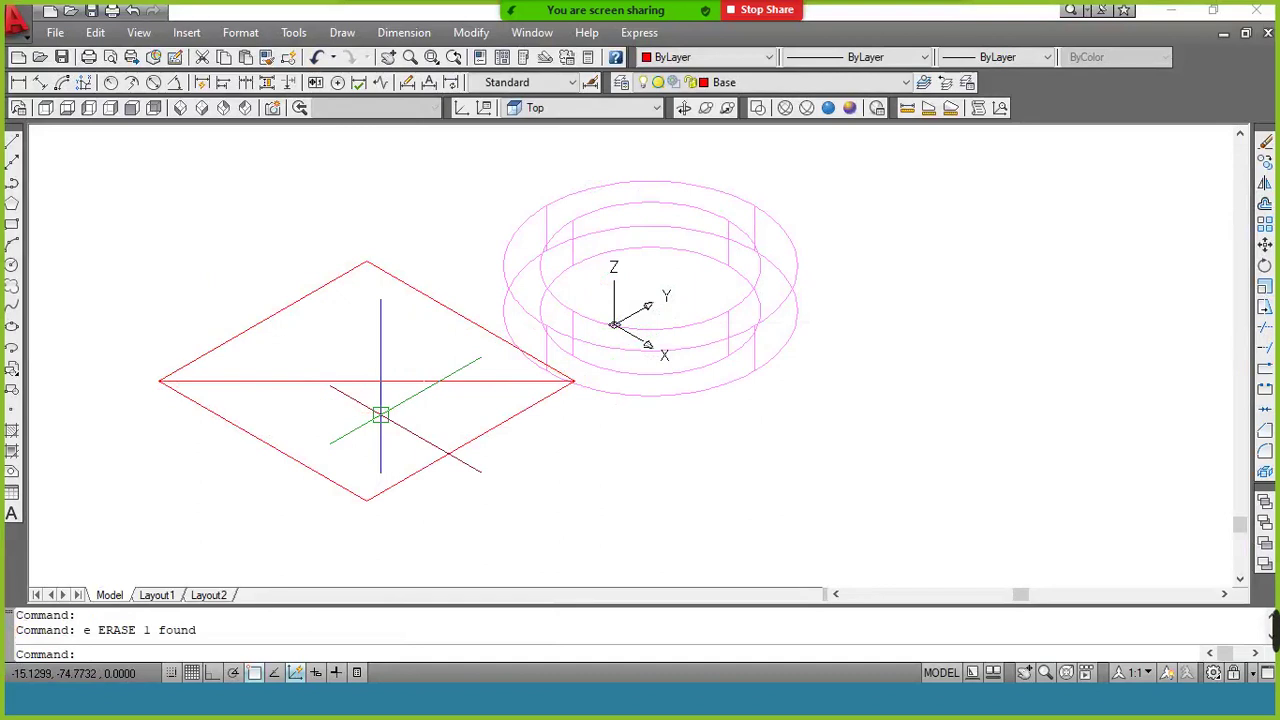
text(ext)
key(Return)
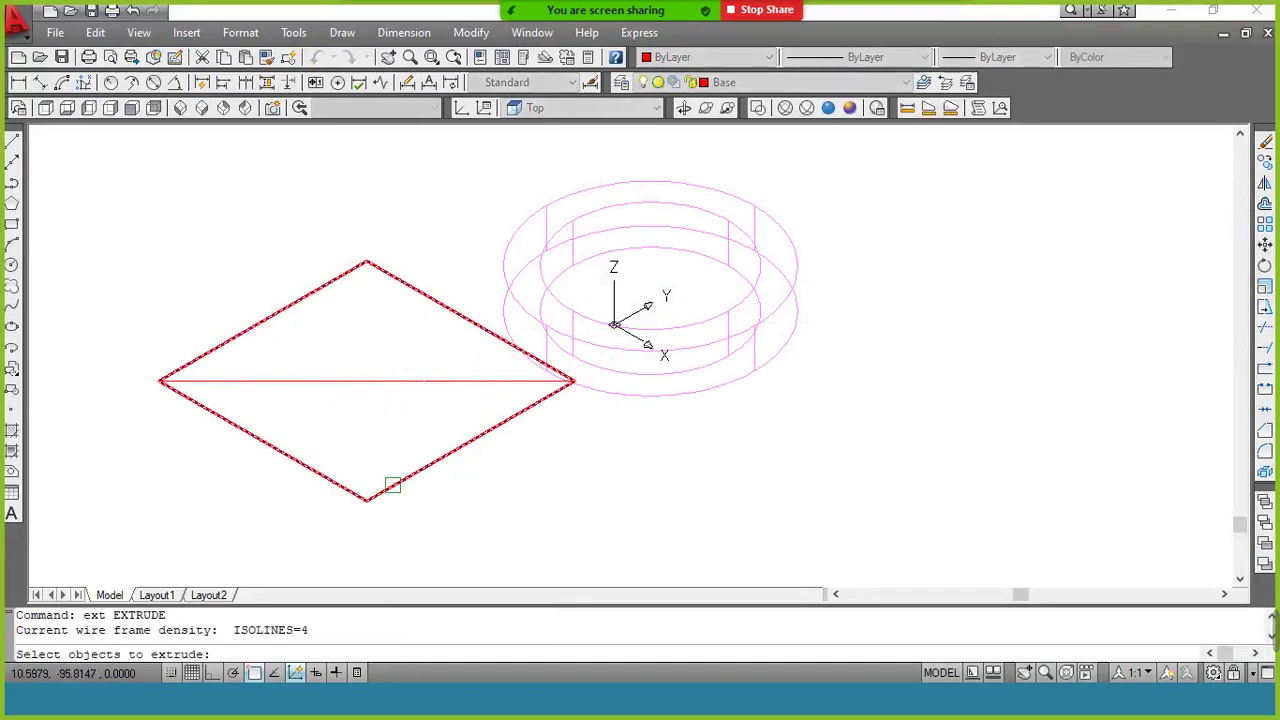
key(Escape)
key(ctrl+z)
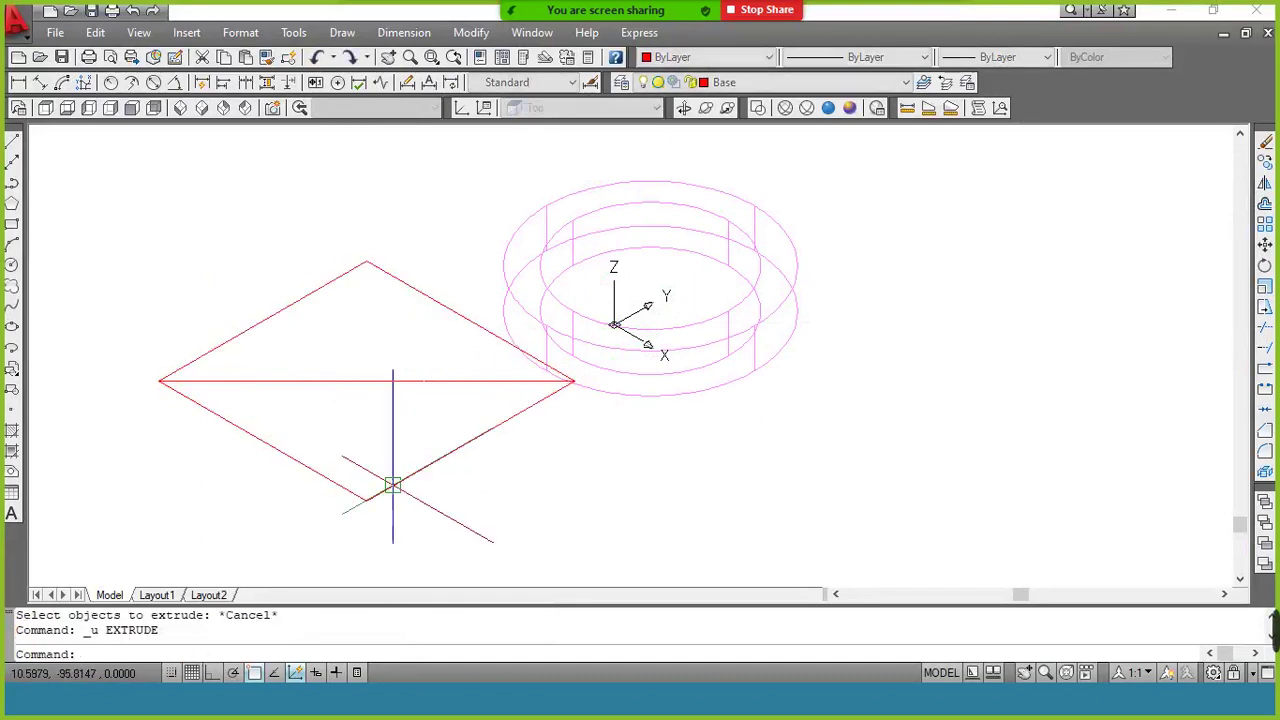
key(ctrl+z)
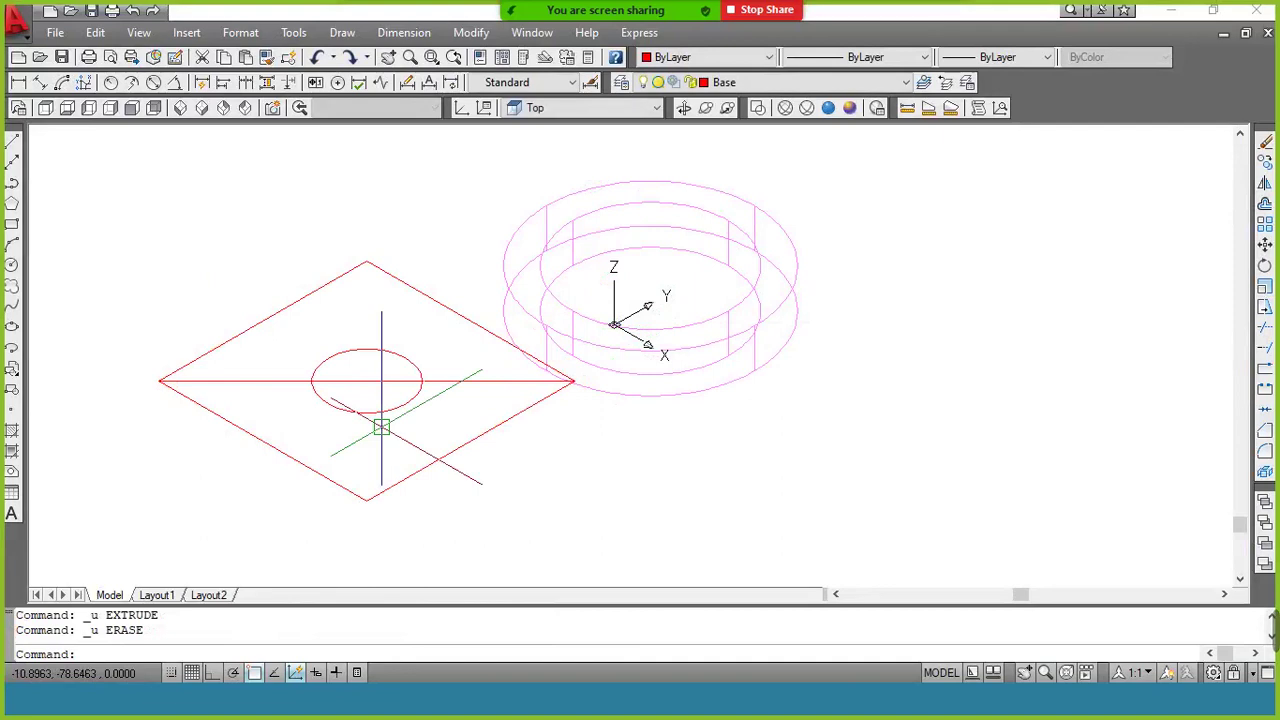
Erase the diagonal construction line across the square
click(378, 380)
text(e)
key(Return)
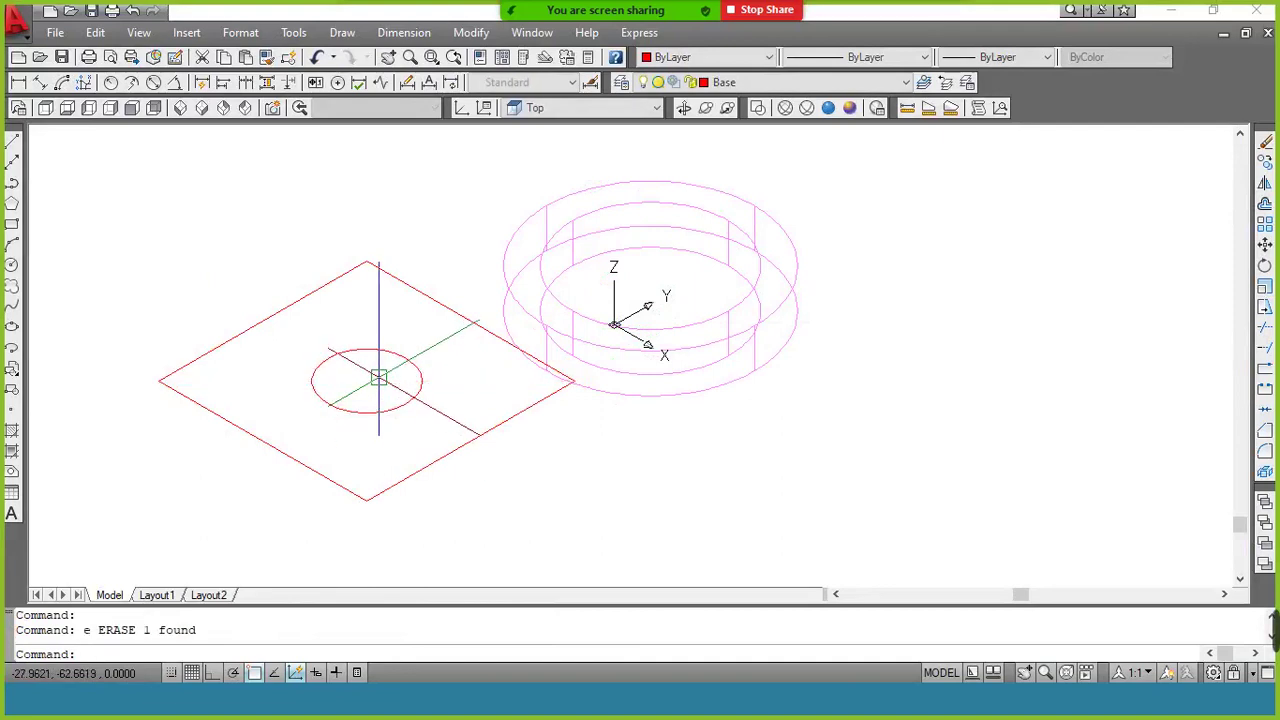
Extrude the square and its central circle to a height of 15, checking the thickness in the Assignment 11 PDF
text(ext)
key(Return)
click(394, 411)
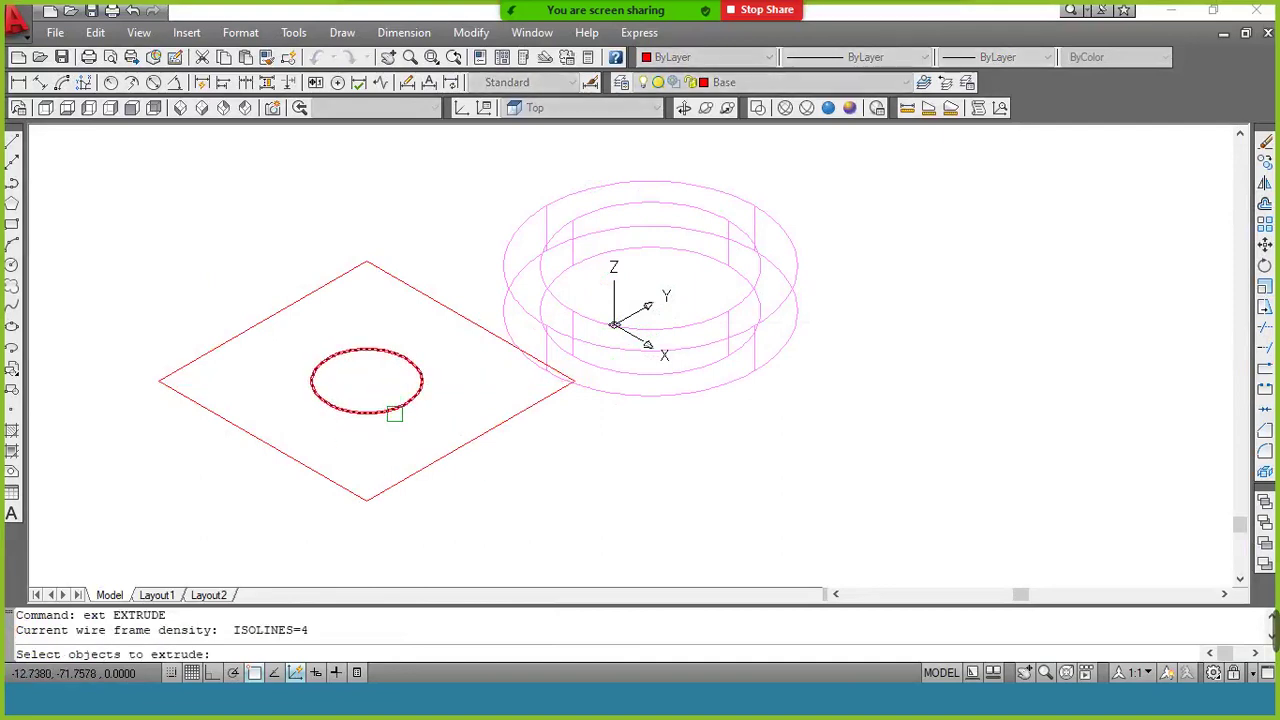
click(358, 479)
key(Return)
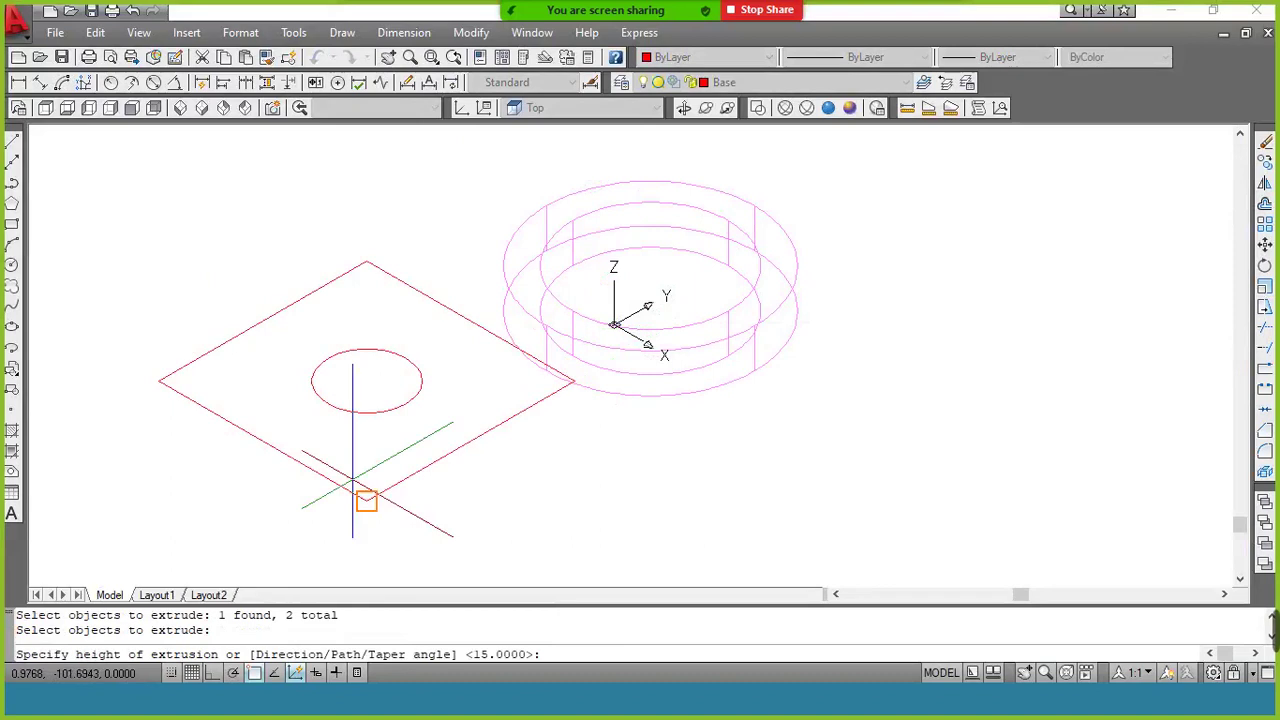
key(alt+Tab)
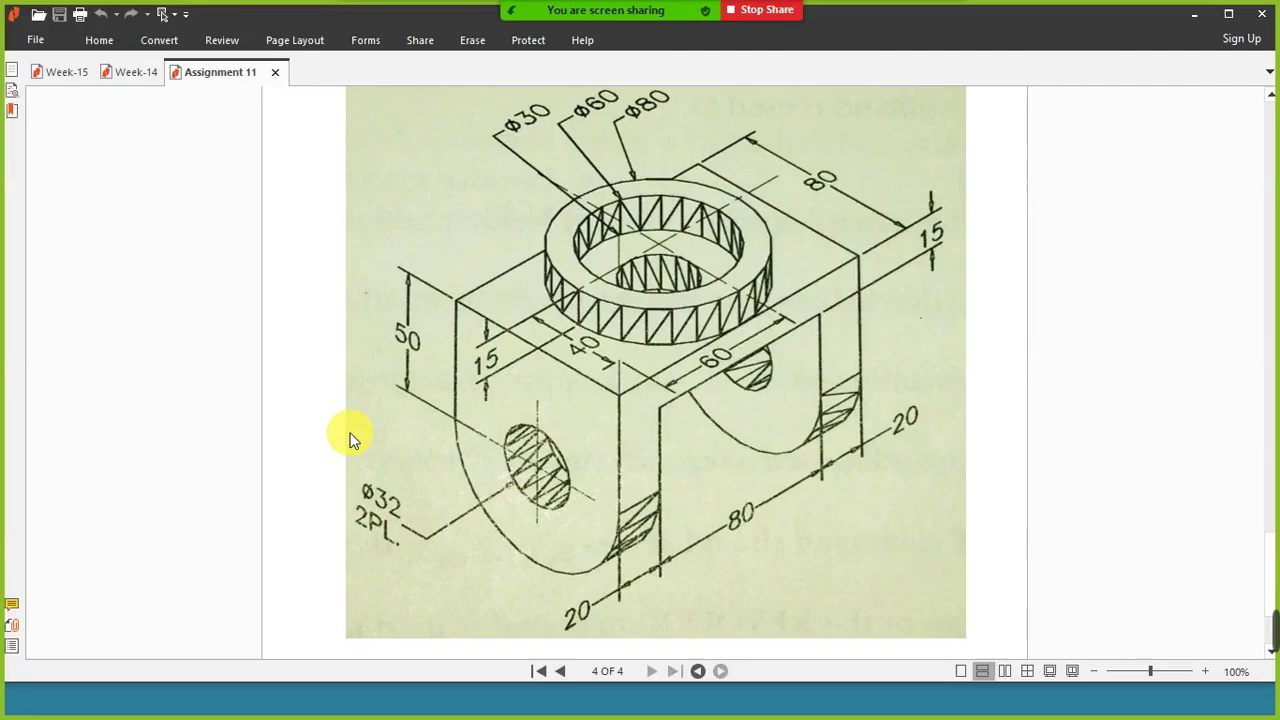
key(alt+Tab)
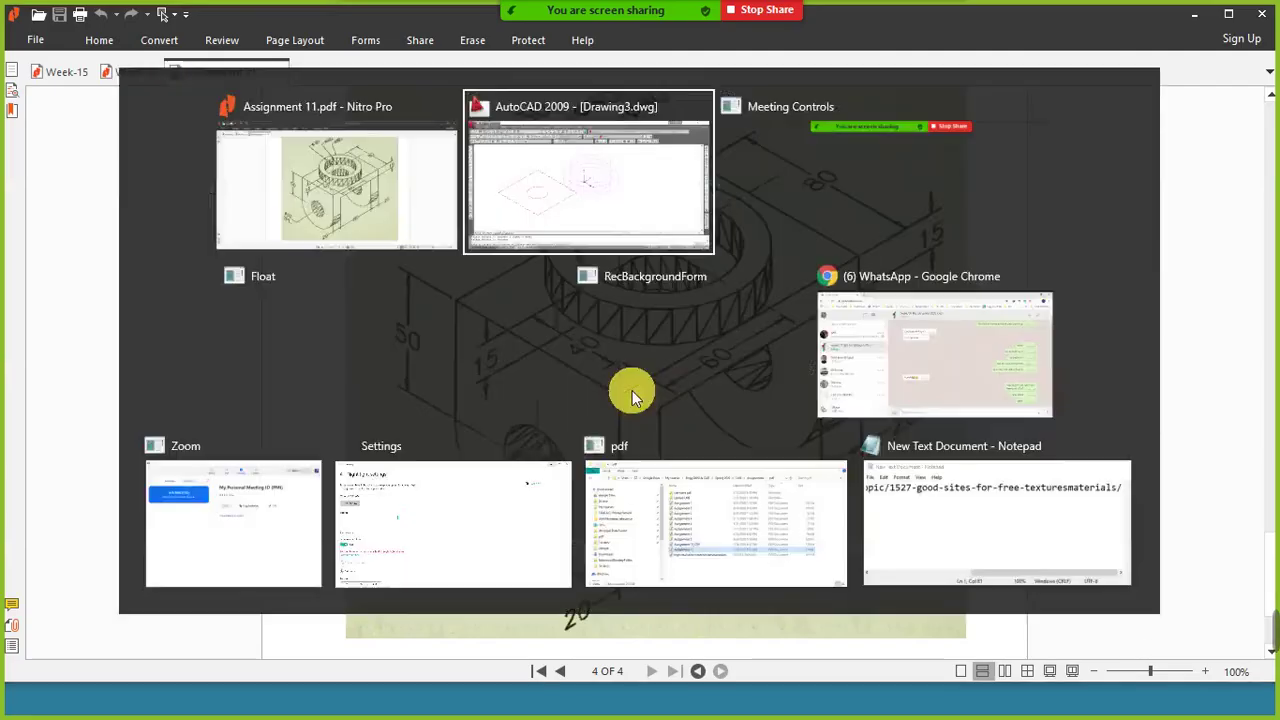
text(1)
key(Return)
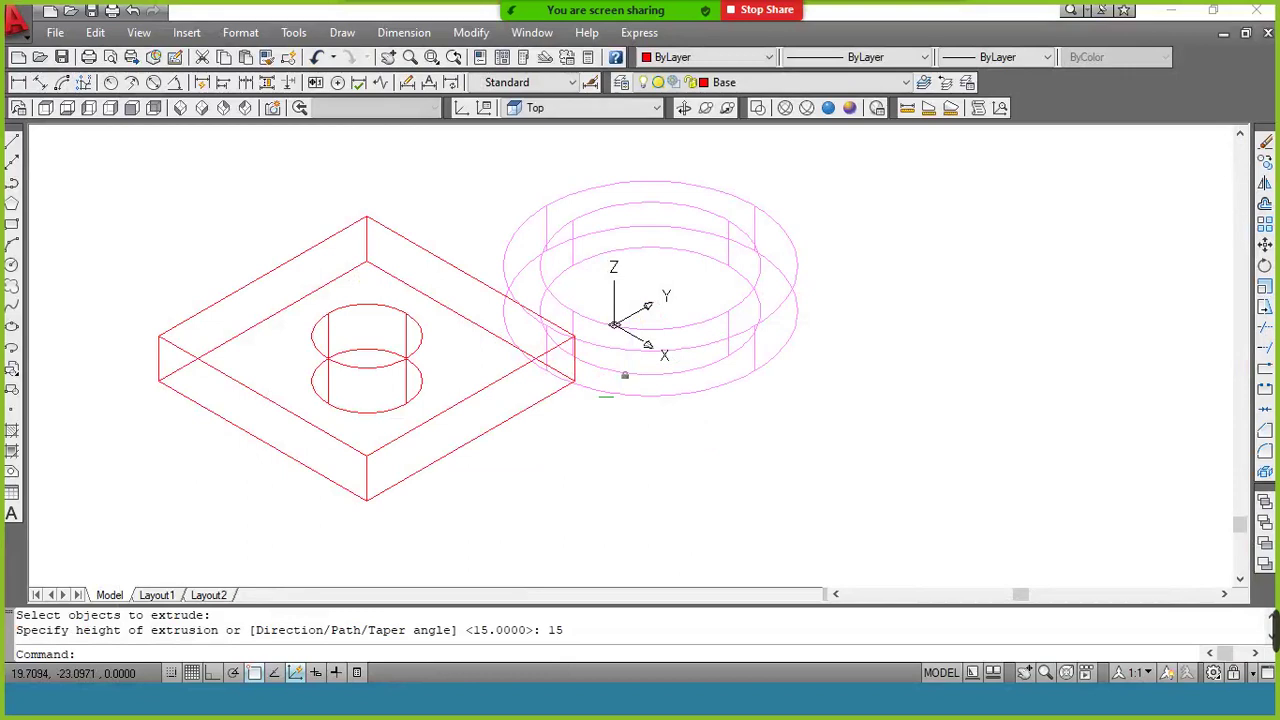
Subtract the central cylinder from the square base plate and display the model in the Realistic visual style
text(su)
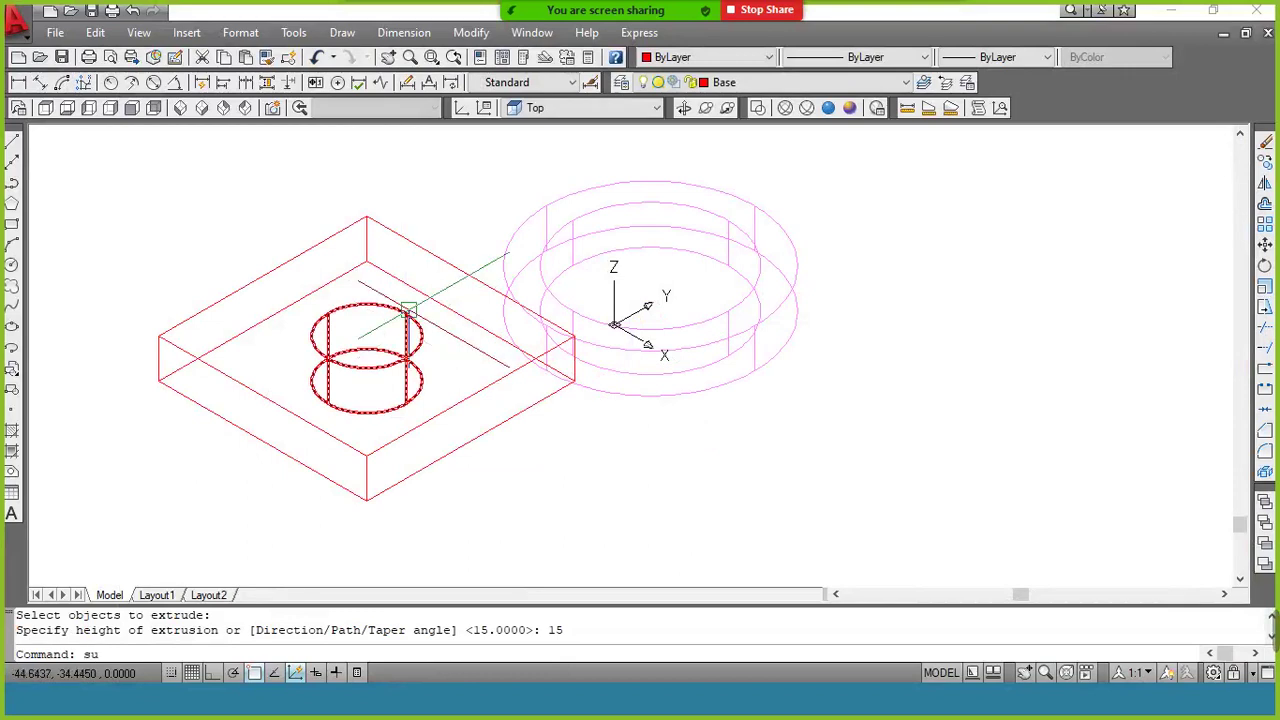
key(Return)
click(434, 251)
key(Return)
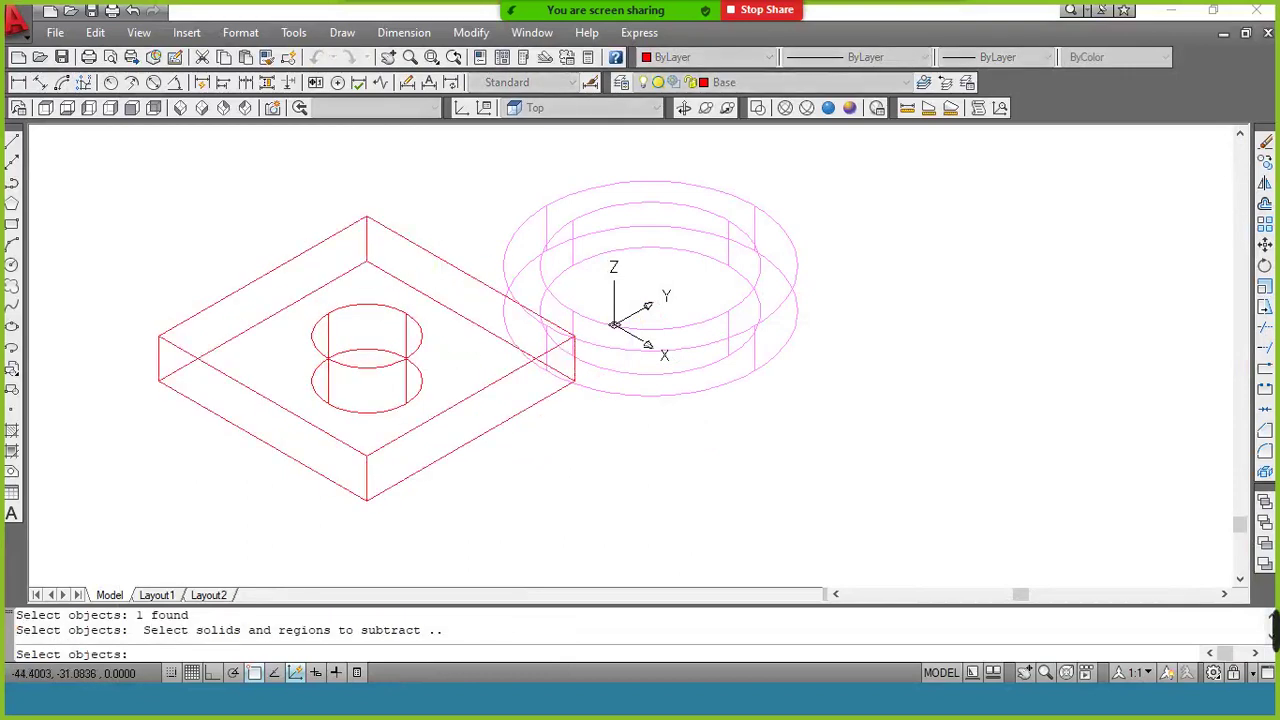
click(414, 314)
key(Return)
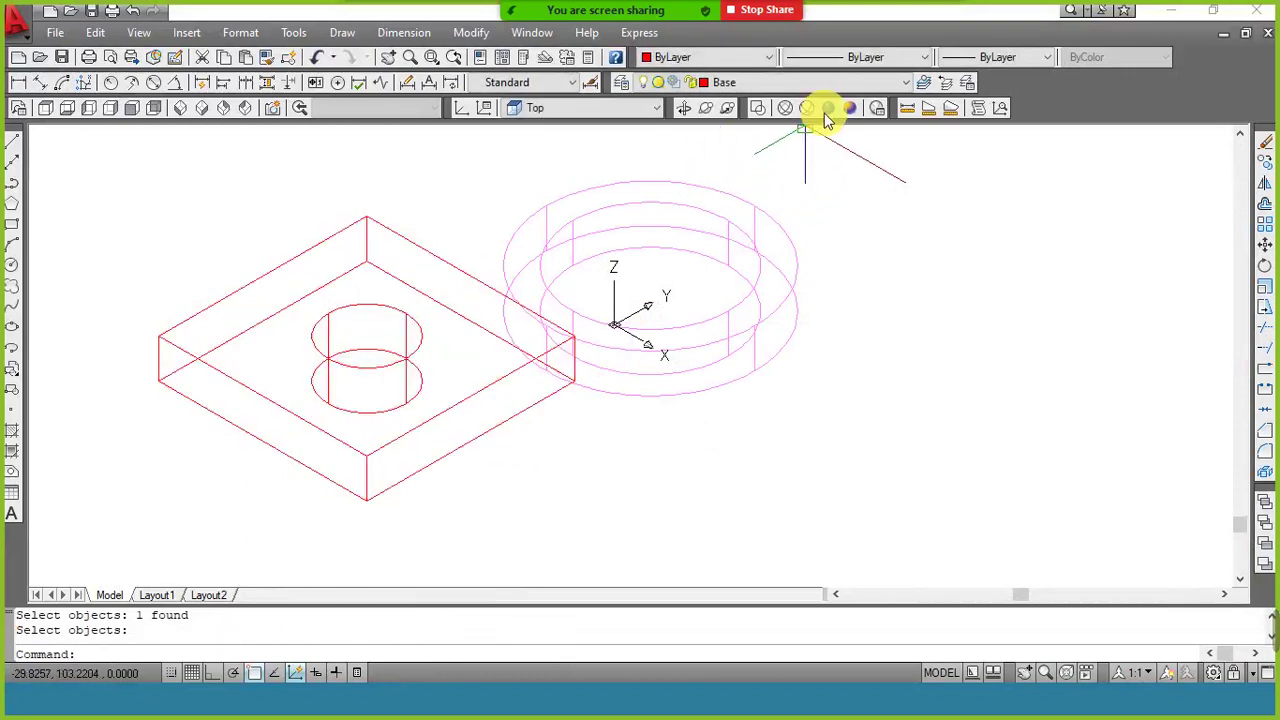
click(826, 117)
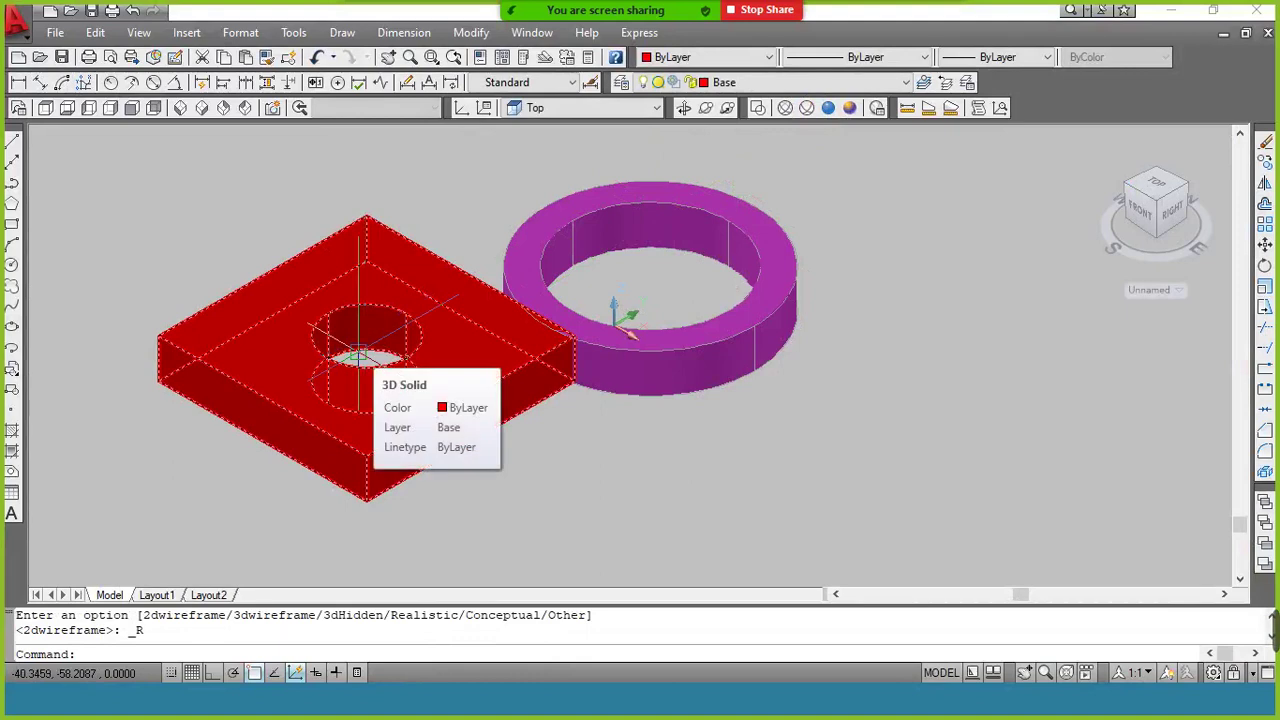
Move the base plate under the ring, from the top centre of its hole to the ring's bottom centre
text(m)
key(Return)
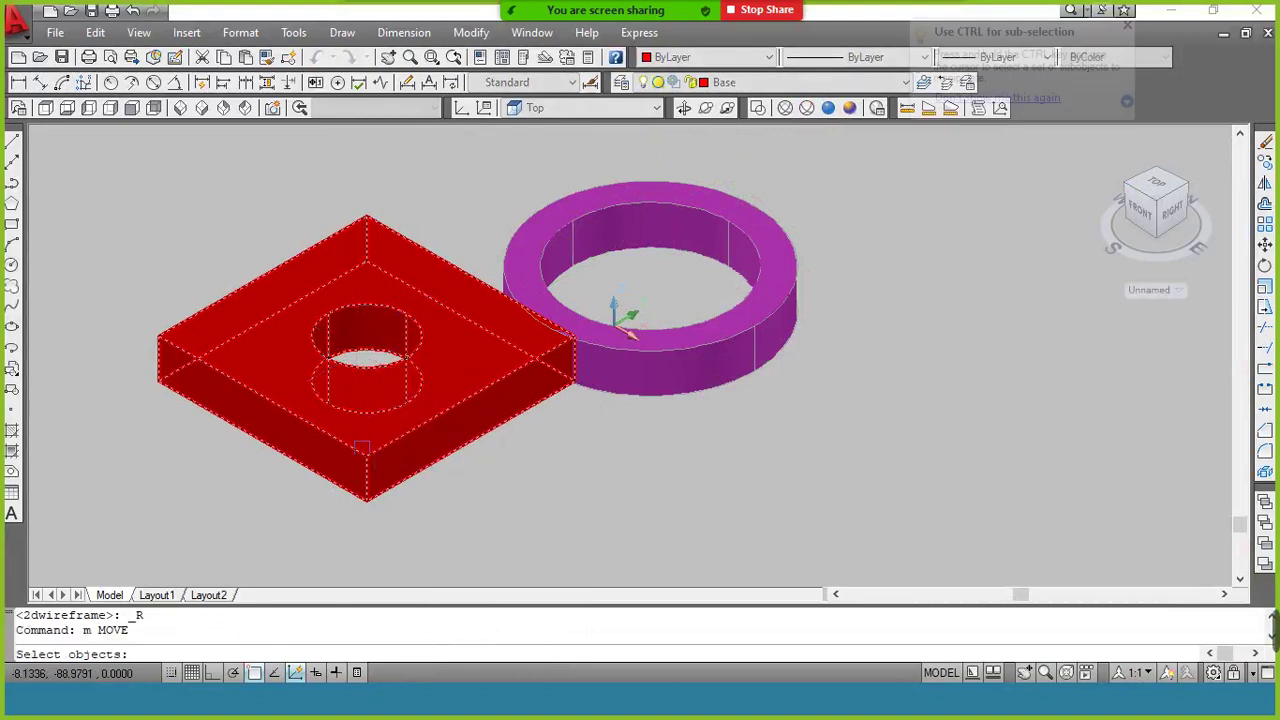
click(358, 453)
key(Return)
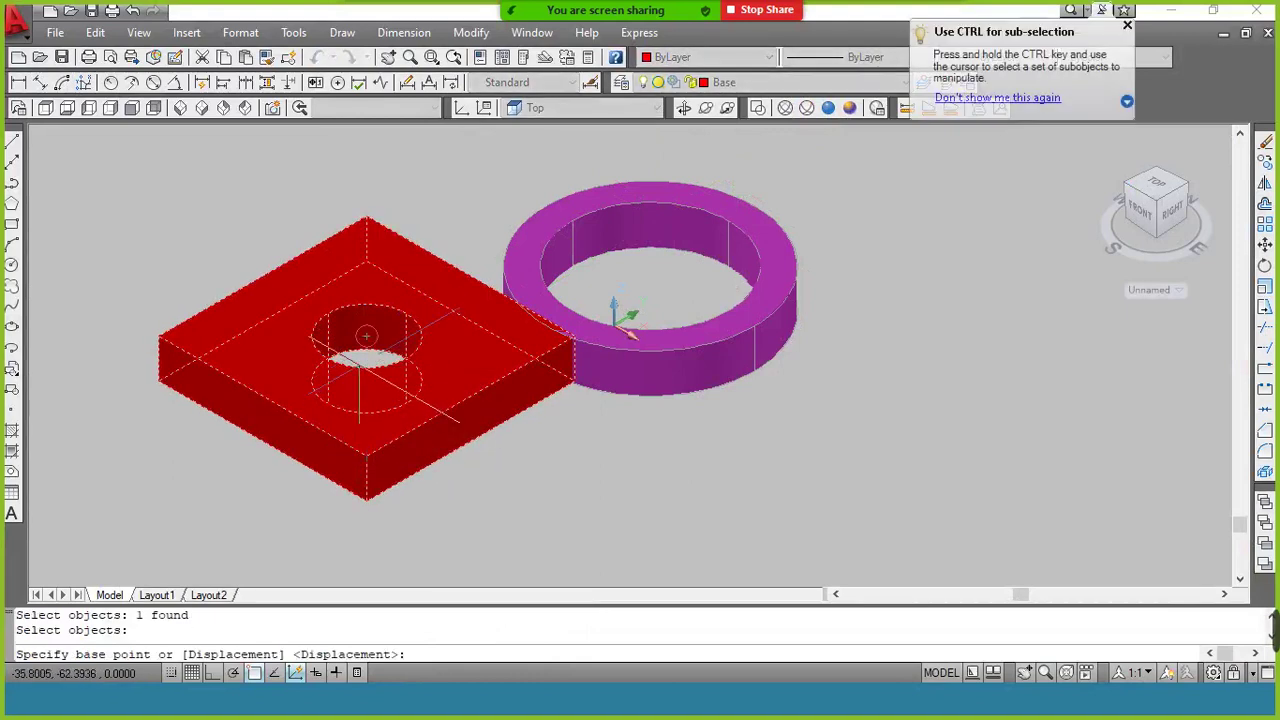
click(366, 337)
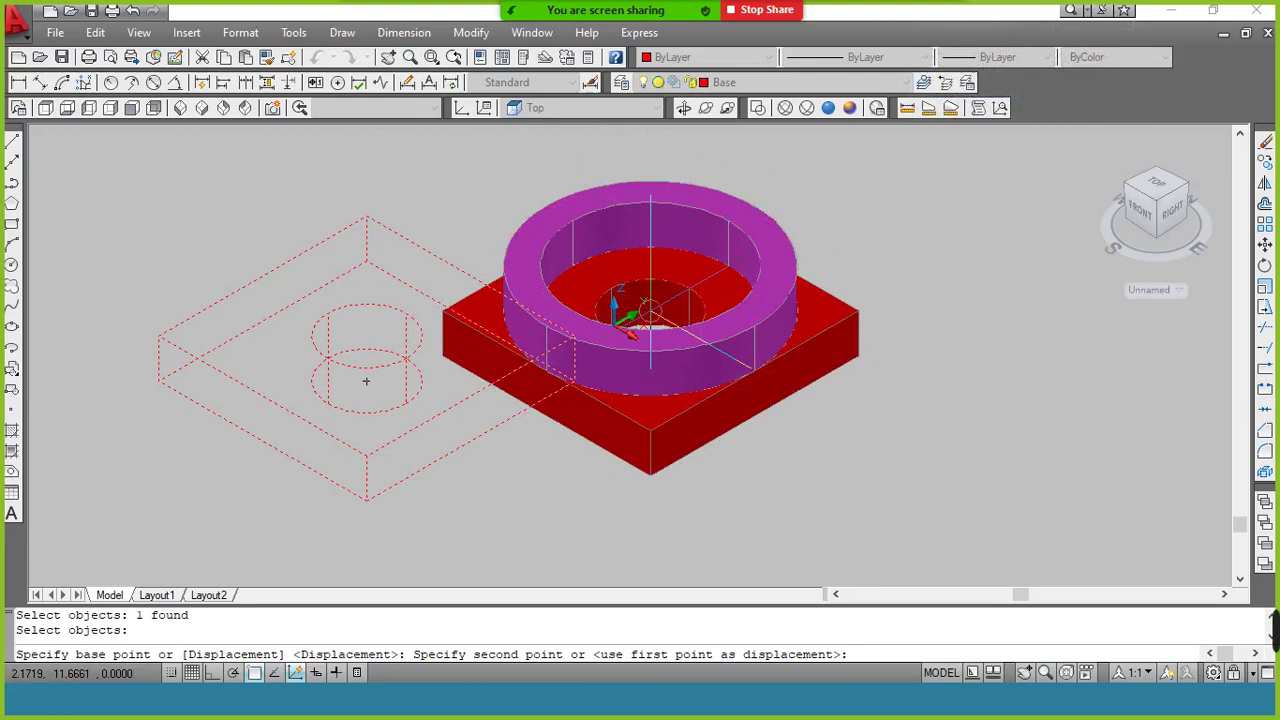
click(650, 310)
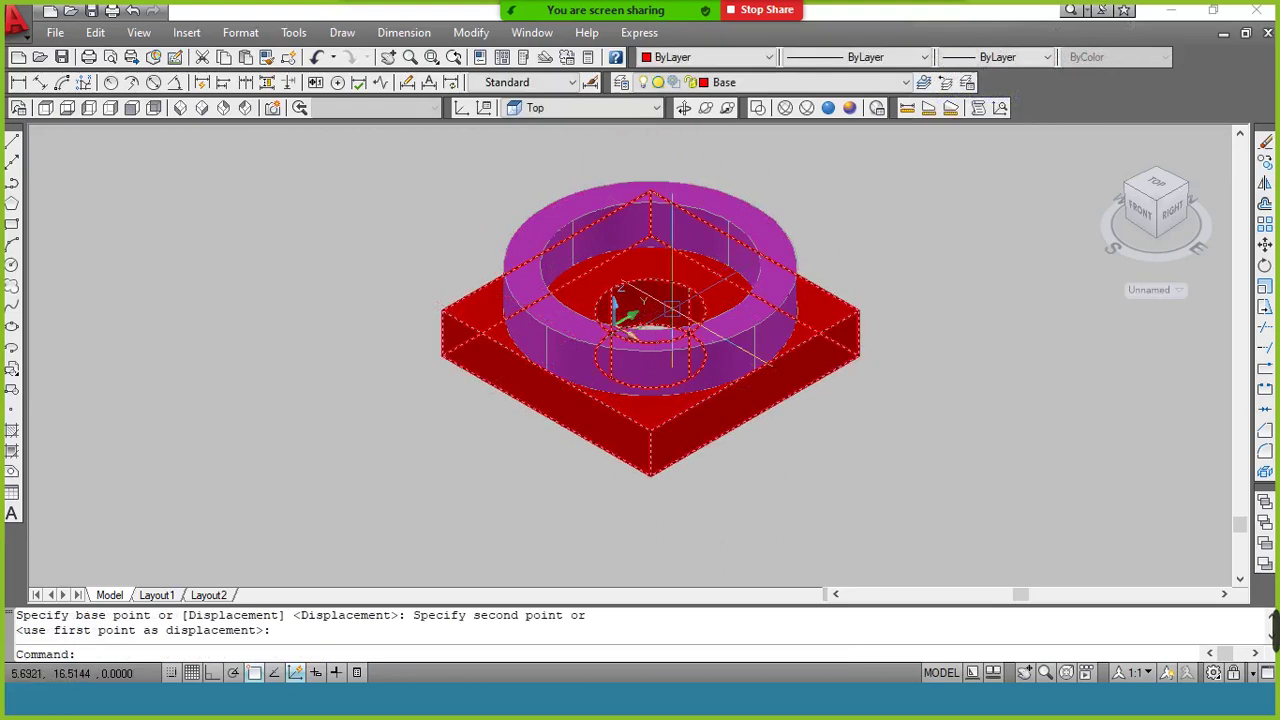
Make Front the current layer and set the UCS to the Front orientation
click(770, 83)
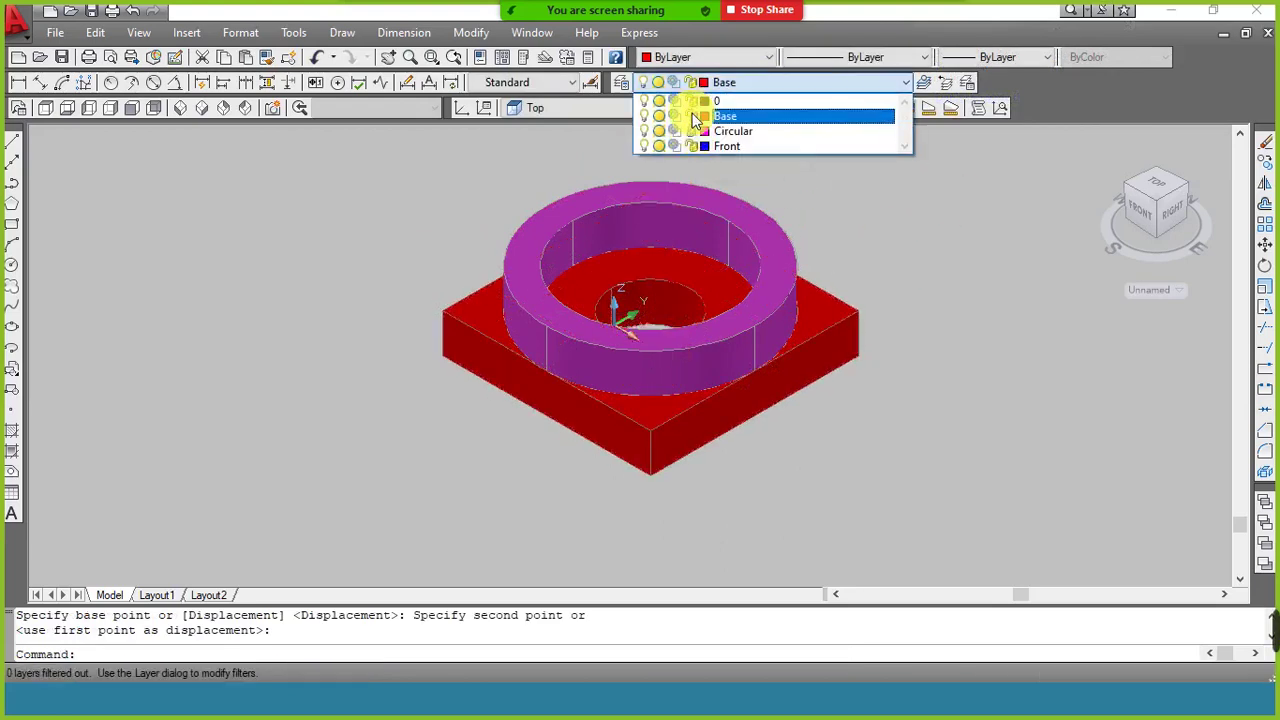
click(730, 147)
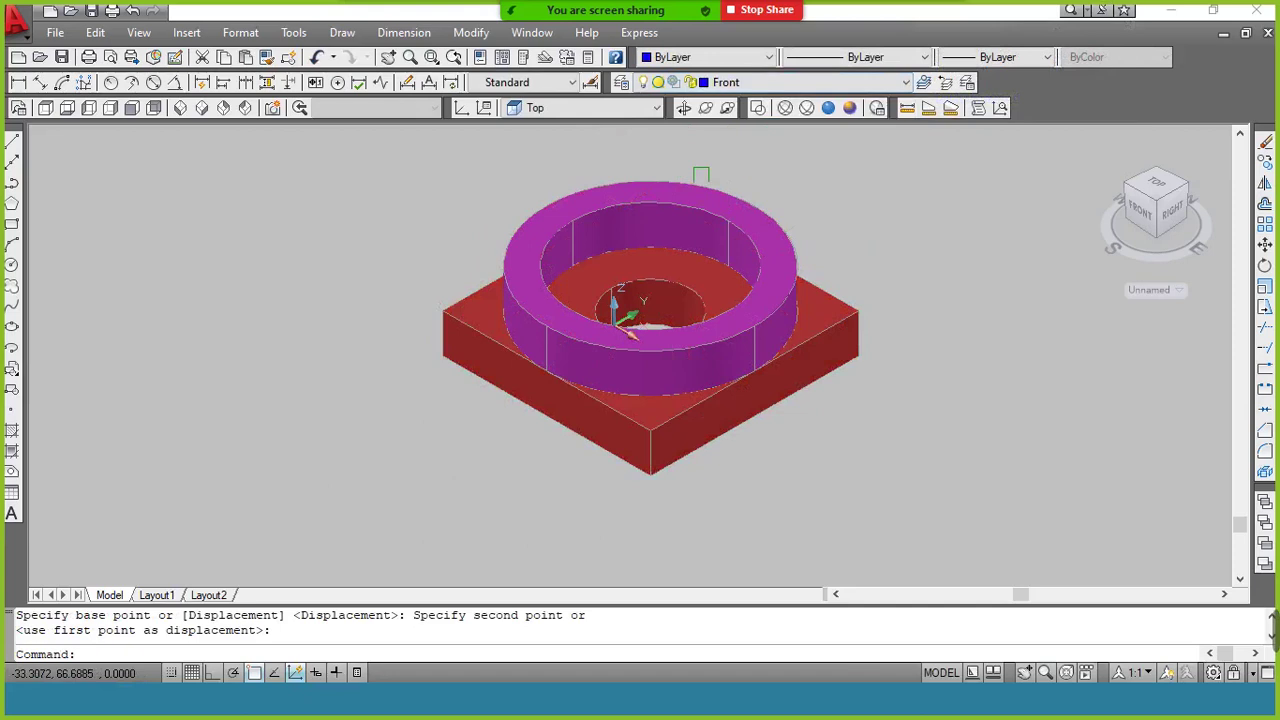
click(582, 110)
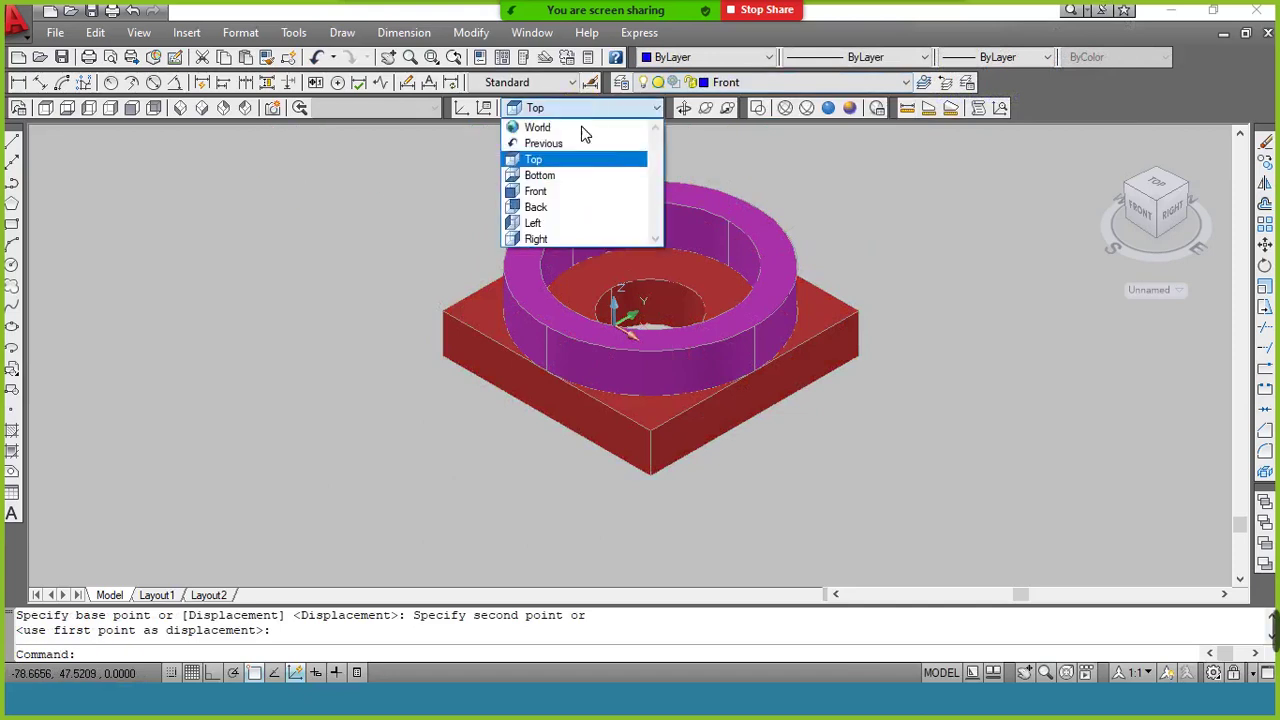
click(570, 190)
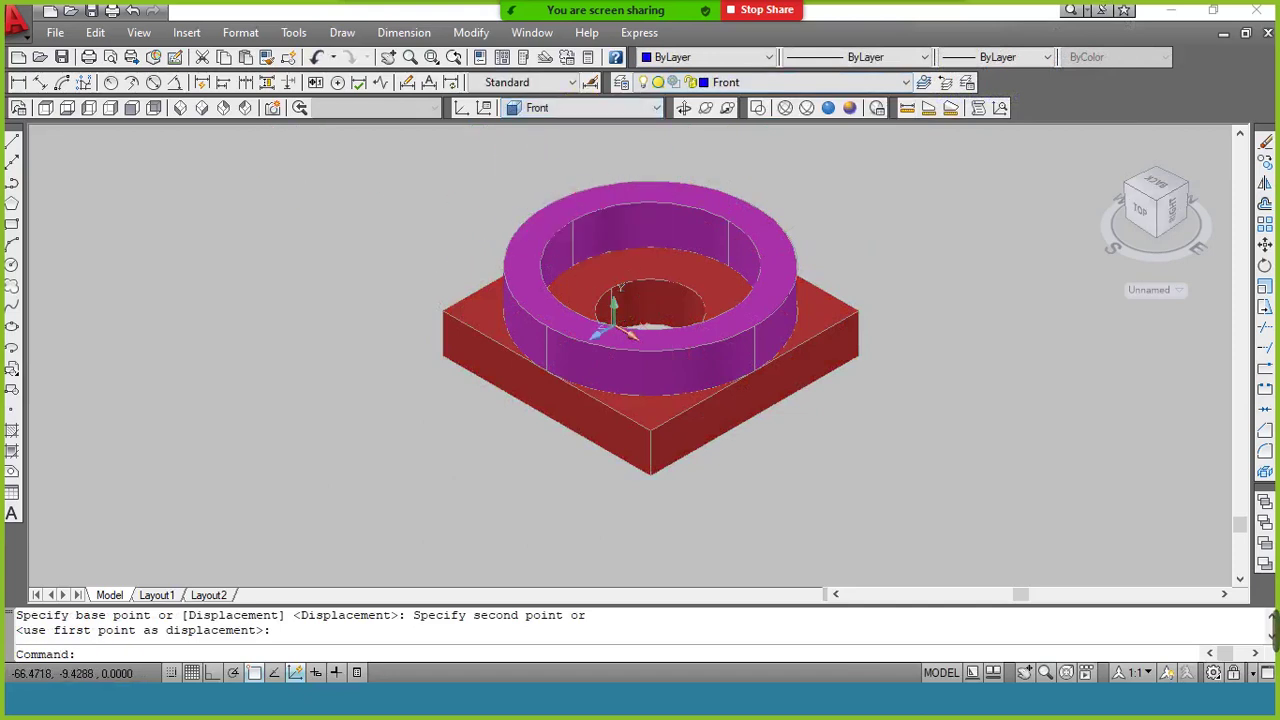
Check the front plate's dimensions in the Assignment 11 PDF and display the model in the 2D Wireframe visual style
key(alt+Tab)
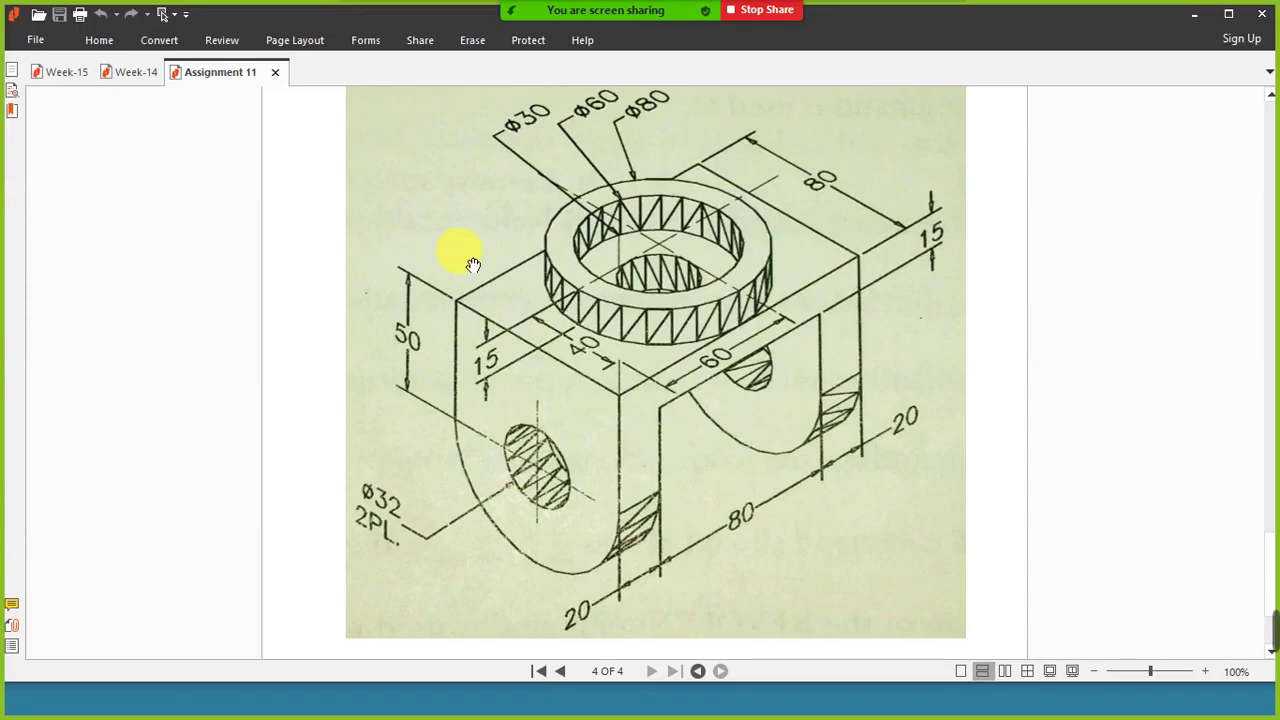
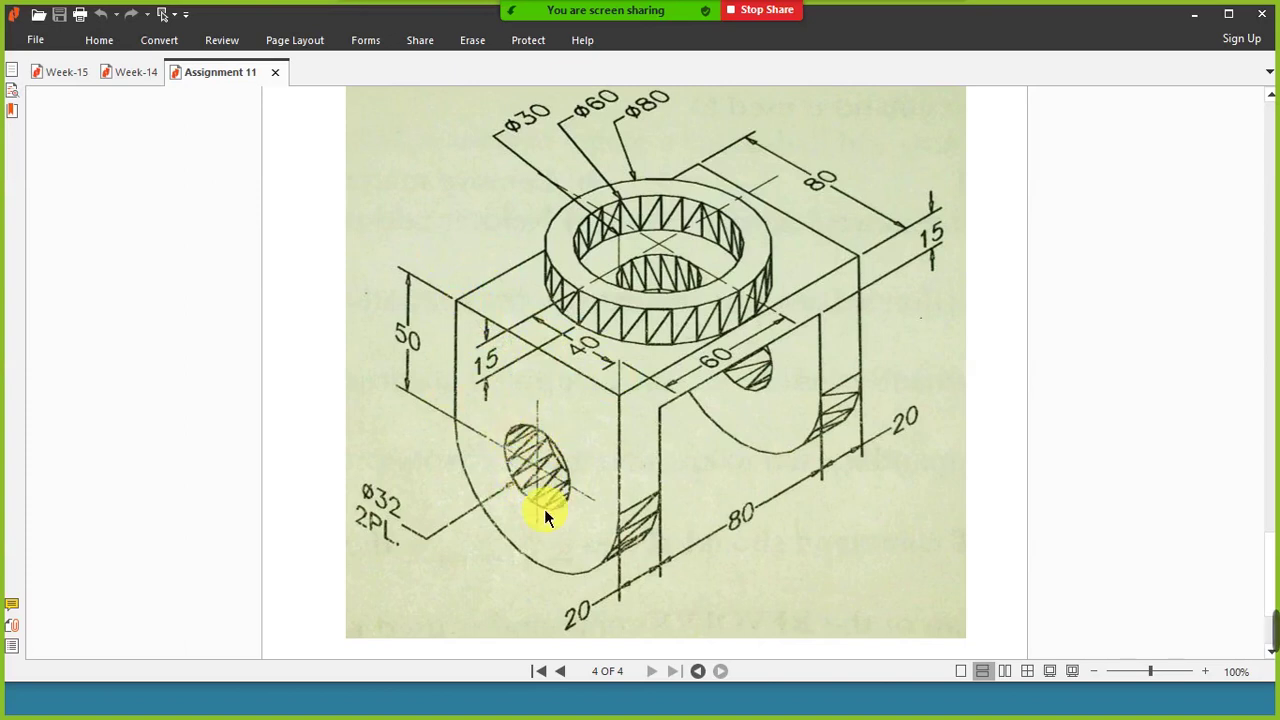
key(alt+Tab)
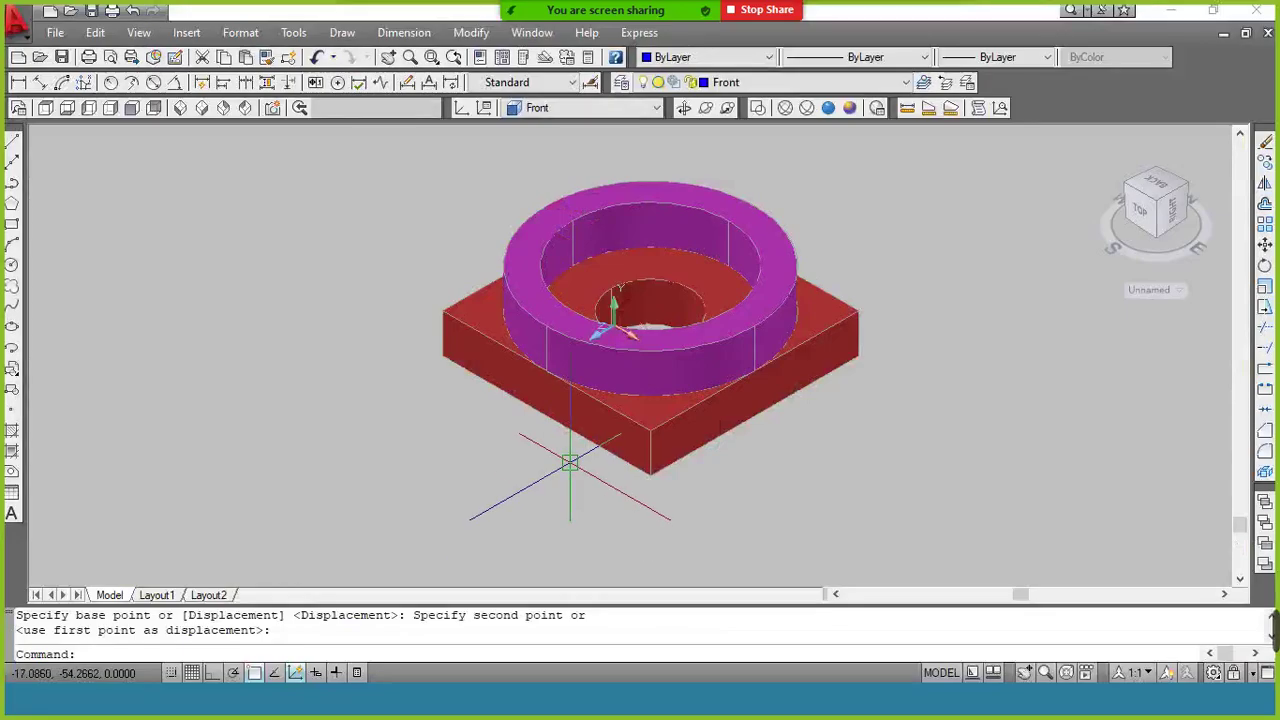
click(757, 109)
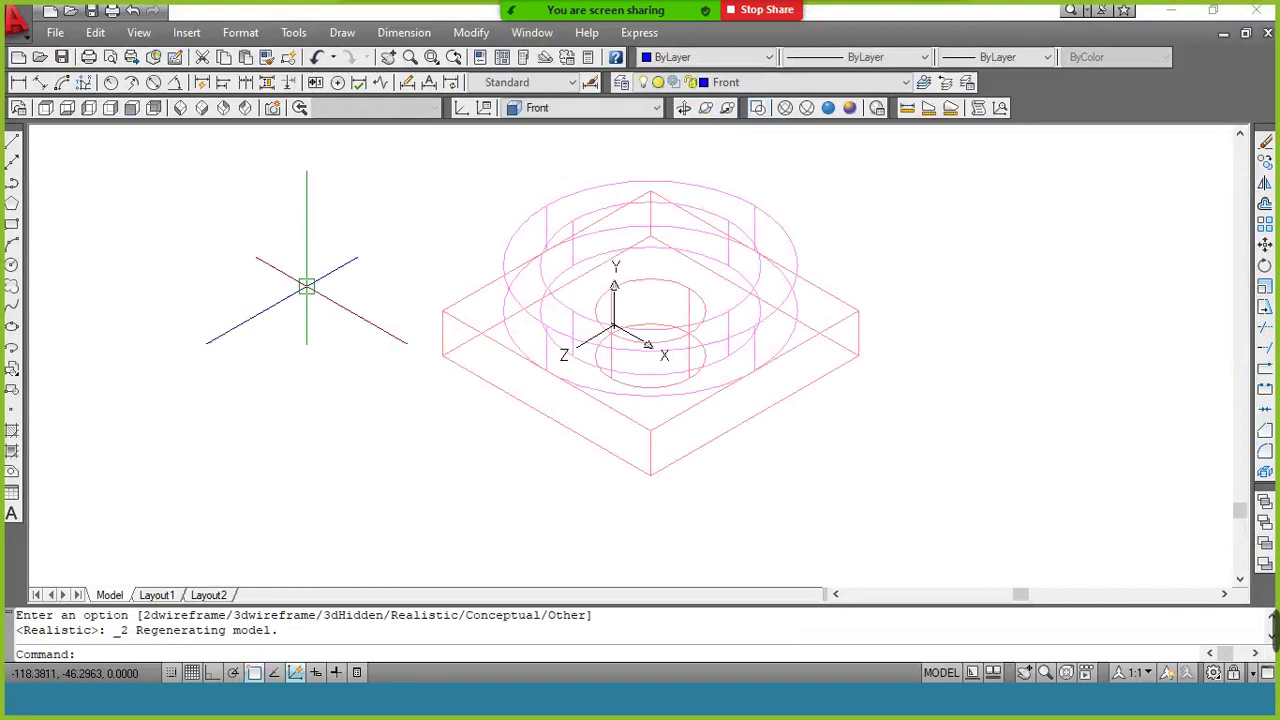
Draw an 80-long line along the X axis in the empty area beside the base plate, with Ortho on
click(13, 146)
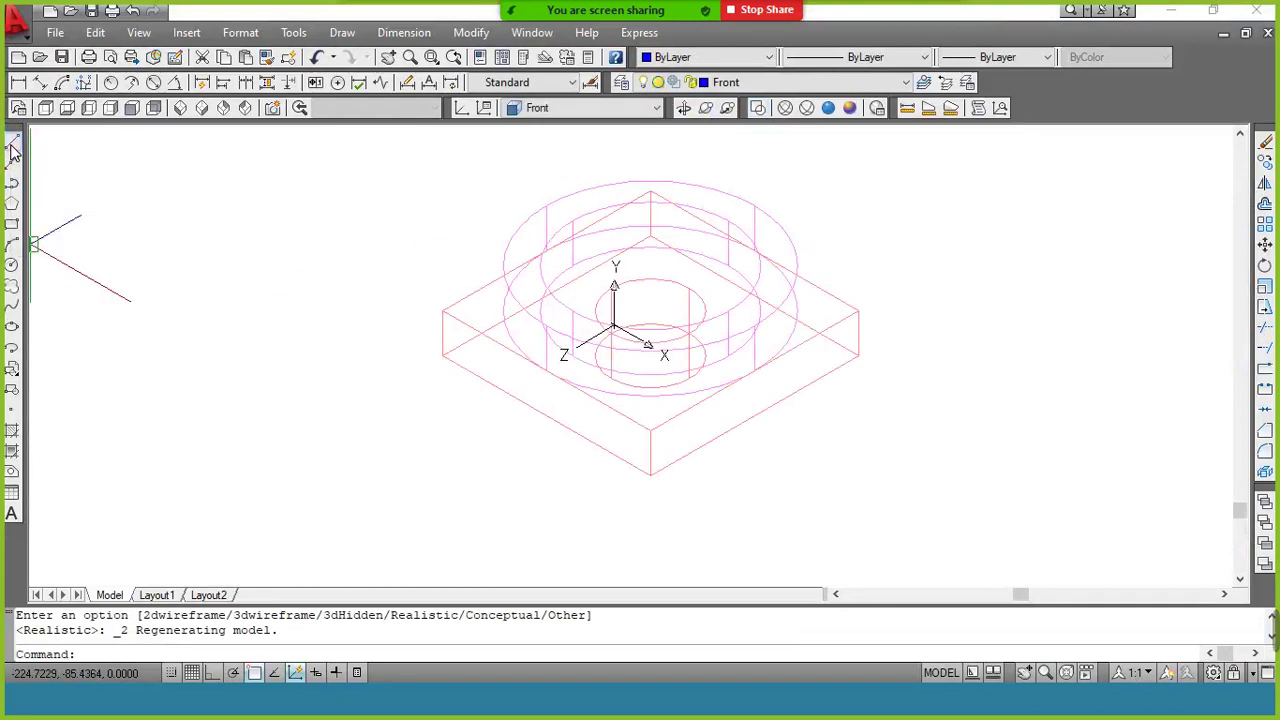
click(202, 322)
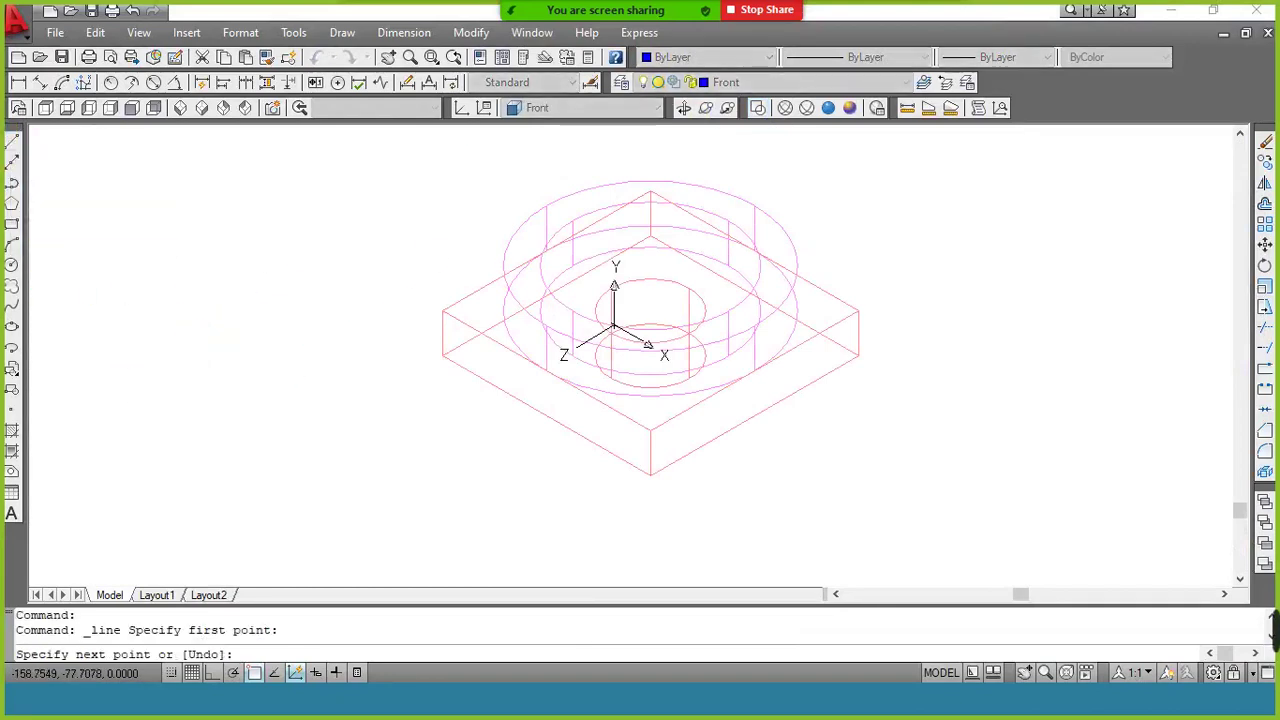
click(212, 672)
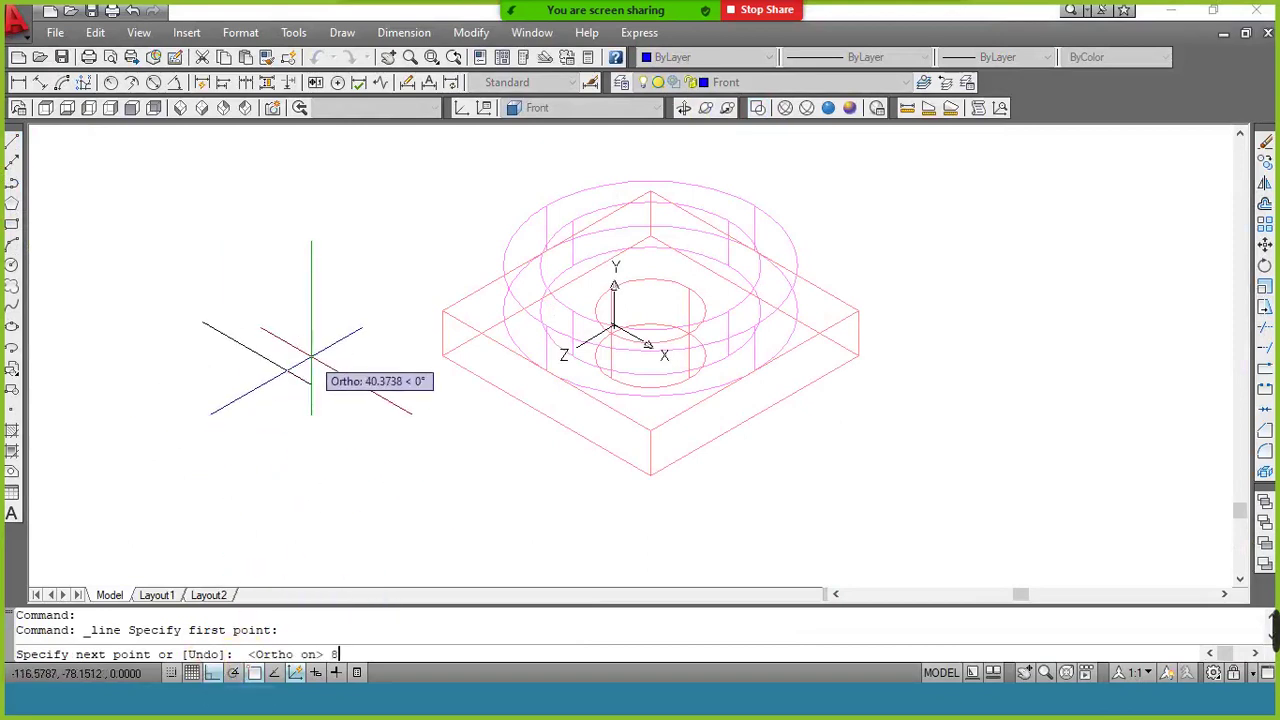
text(80)
key(Return)
key(Return)
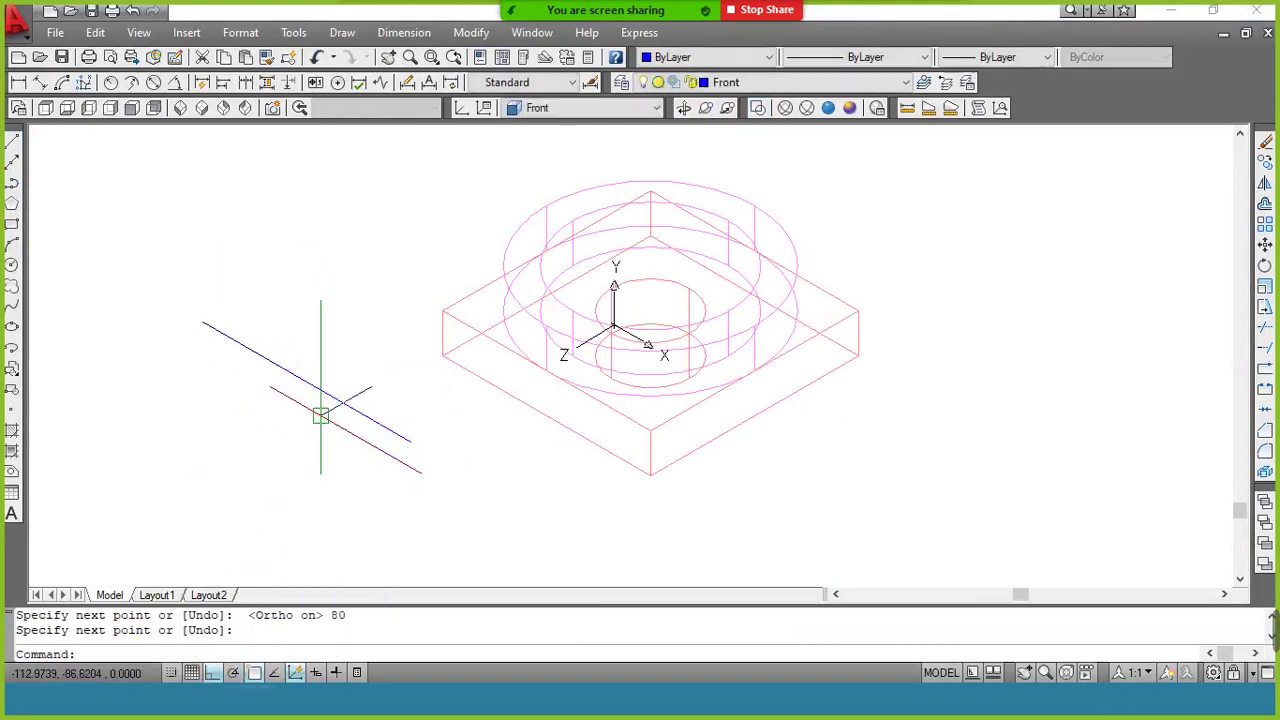
Draw a 50-long line straight down from the midpoint of the 80-long line
key(Return)
click(306, 383)
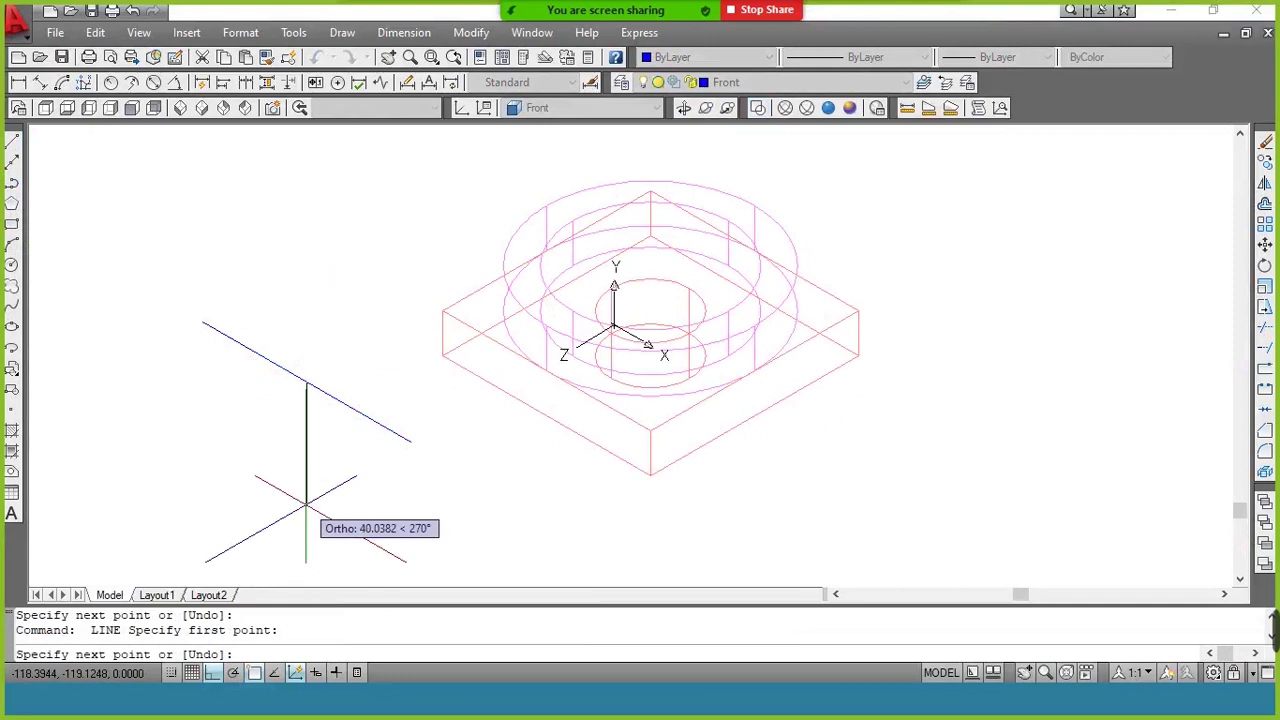
text(50)
key(Return)
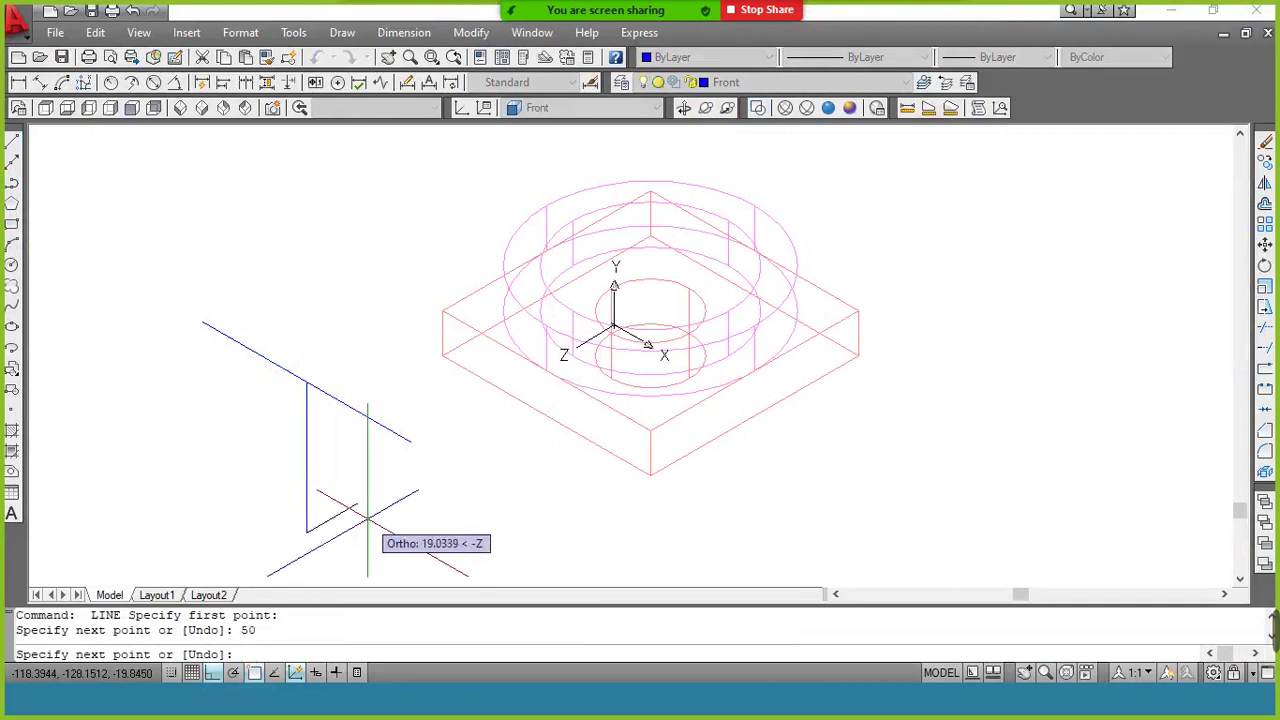
key(Return)
Draw a circle with a diameter of 32 centred on the lower end of the vertical line
text(c)
key(Return)
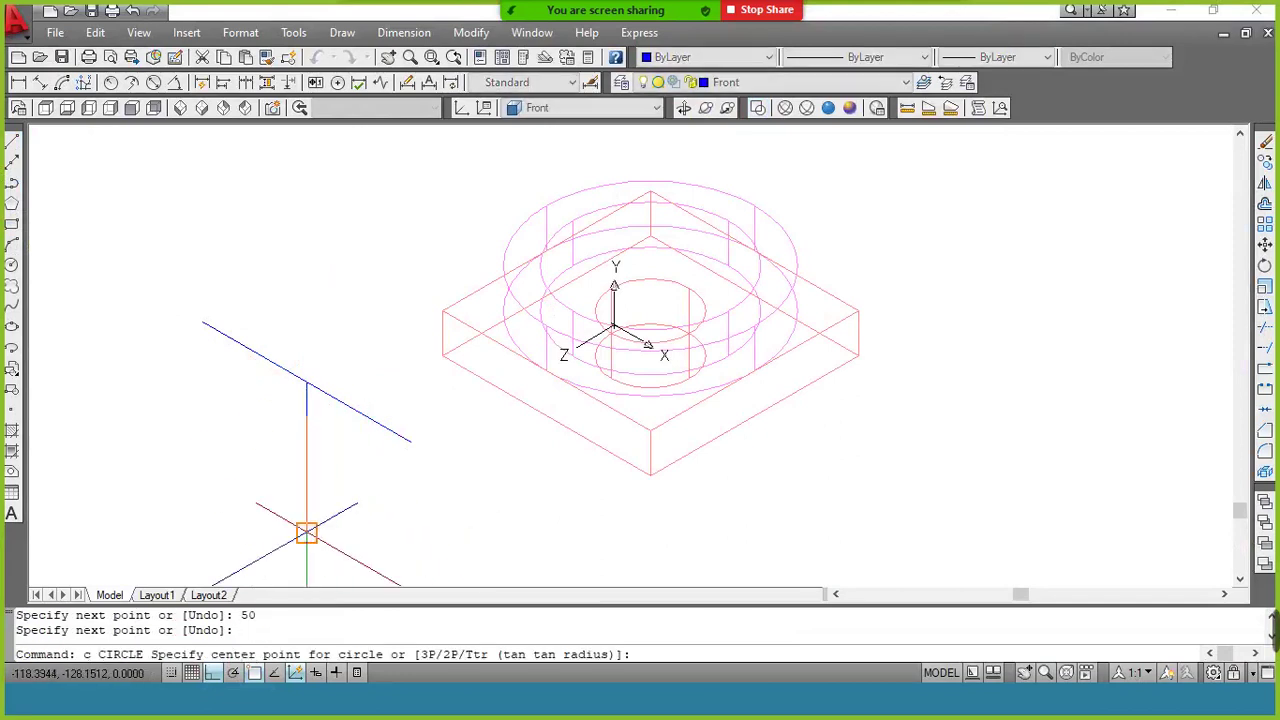
click(306, 531)
text(d)
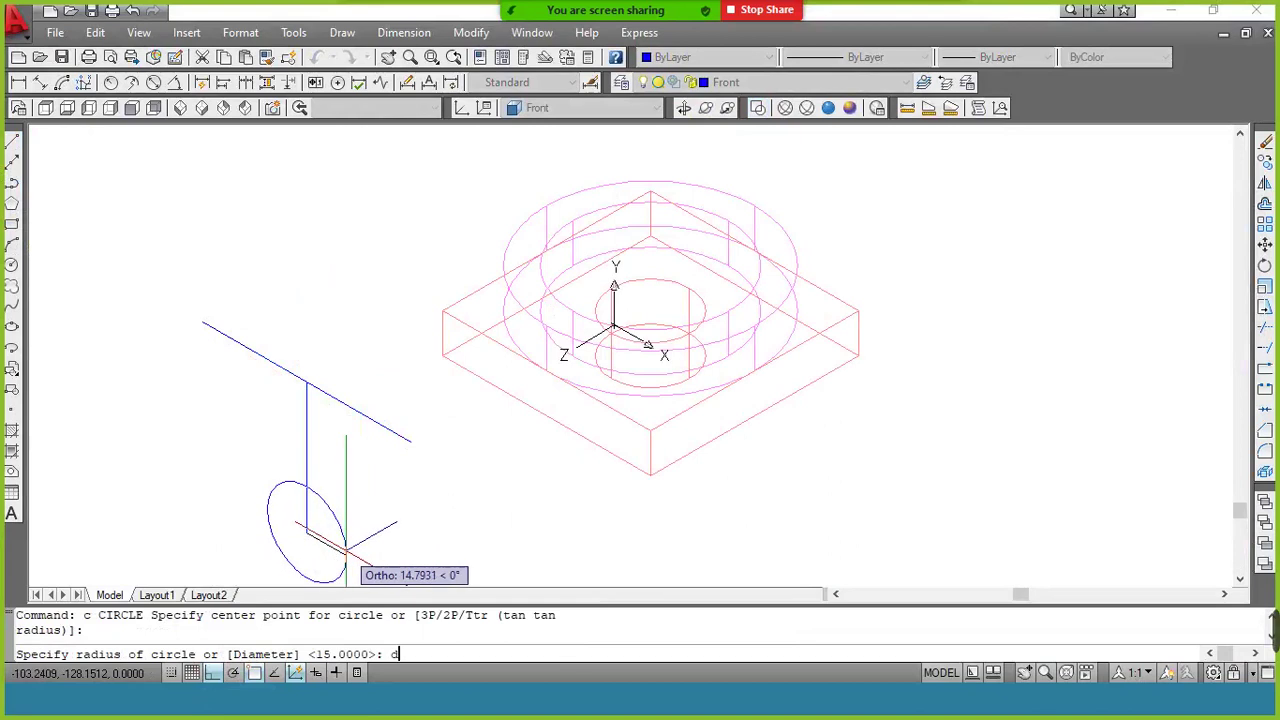
key(Return)
text(32)
key(Return)
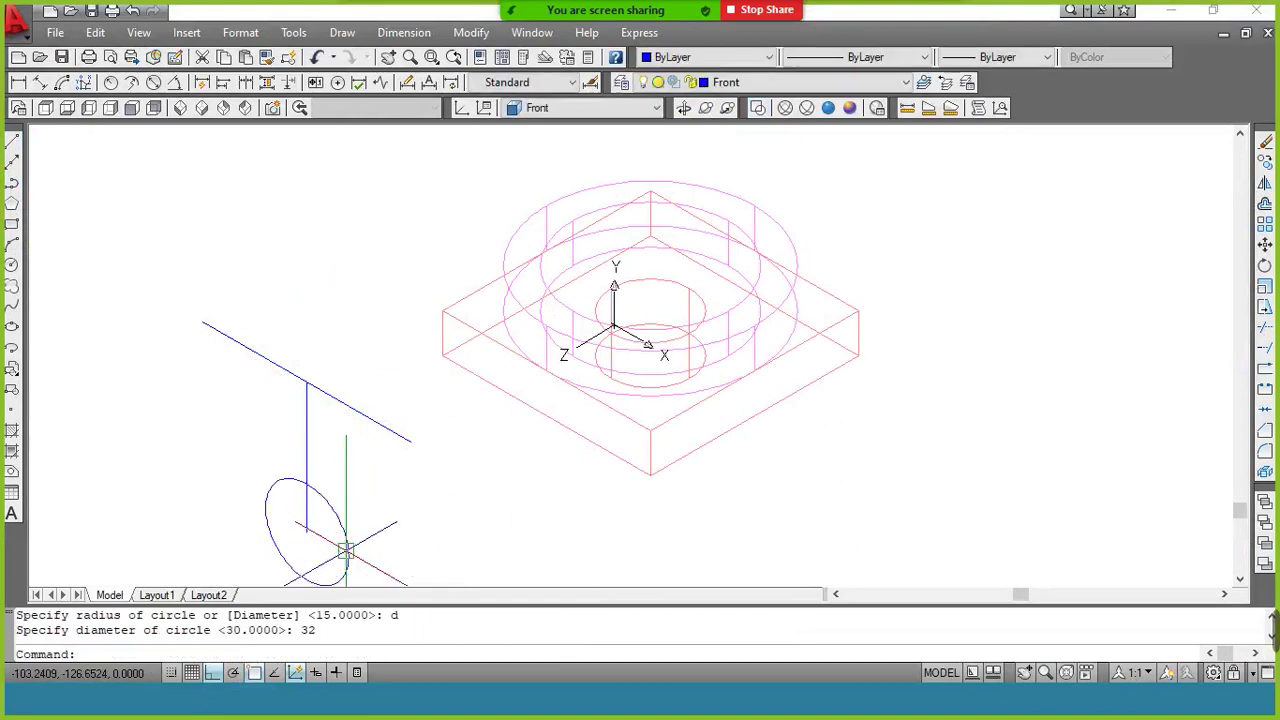
Draw a concentric circle with a radius of 40 around the small circle, checking the dimensions in the Assignment 11 PDF
text(c)
key(Return)
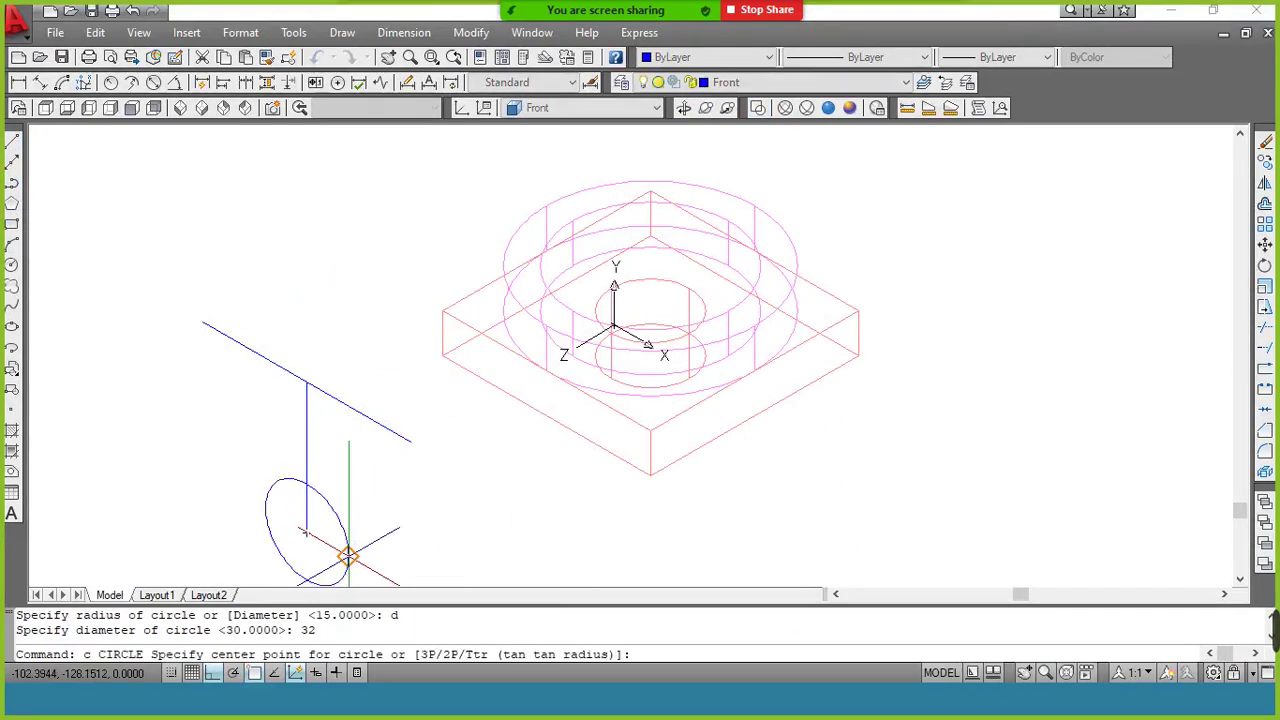
click(306, 532)
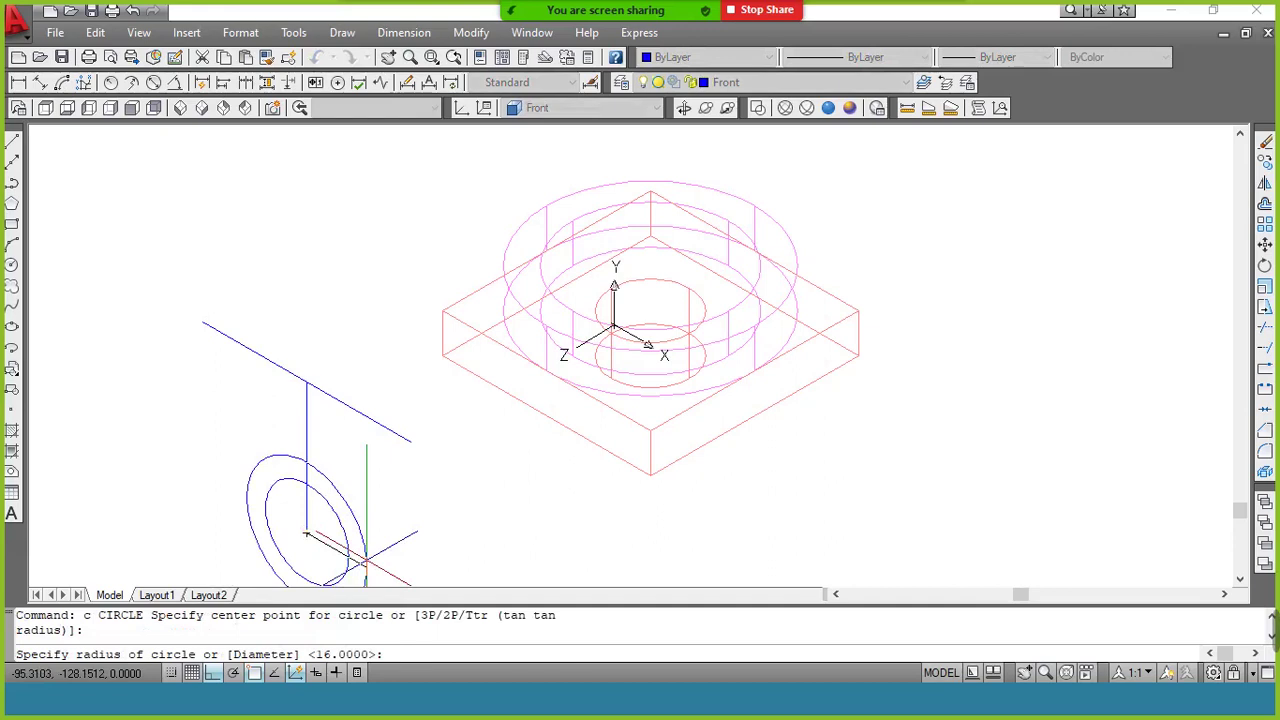
key(alt+Tab)
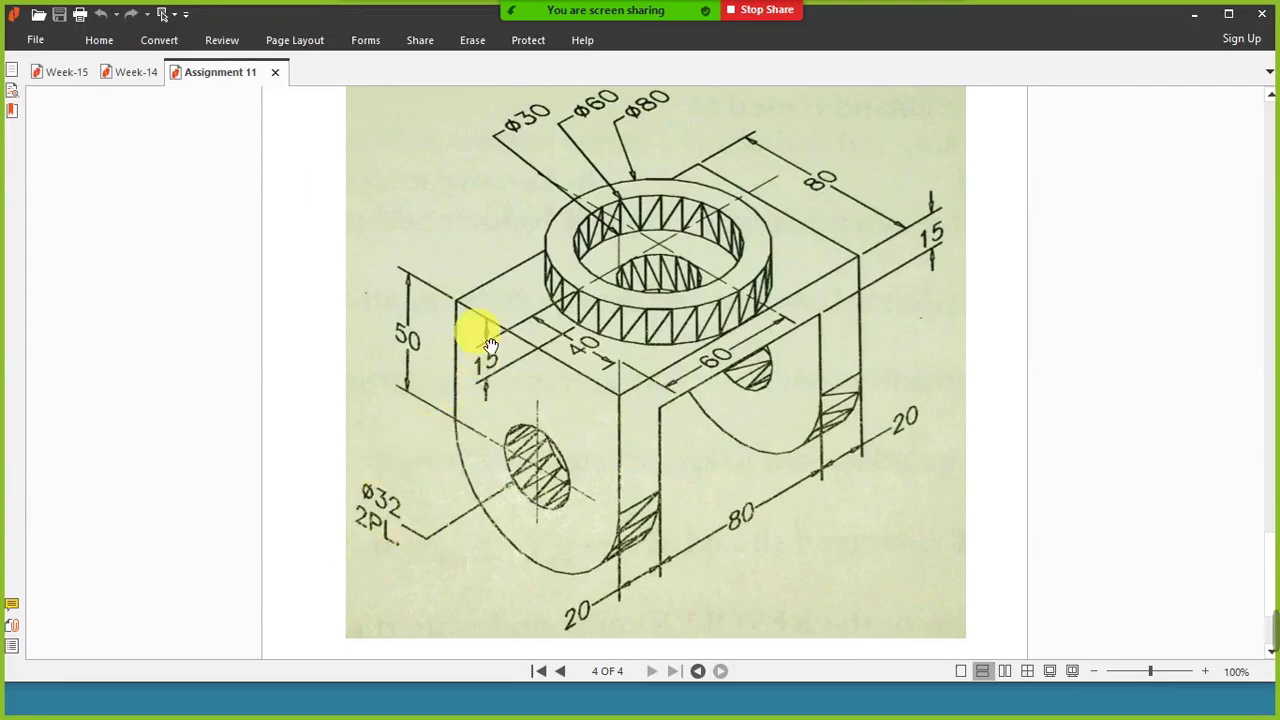
key(alt+Tab)
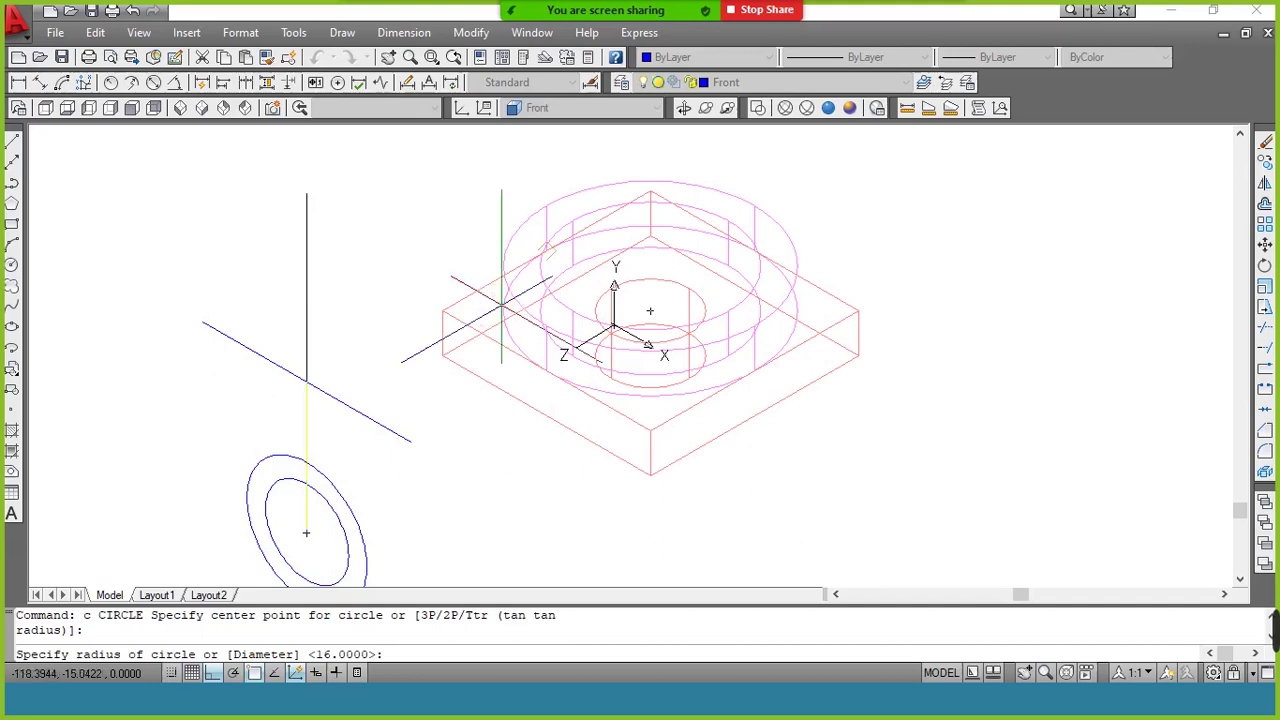
text(40)
key(Return)
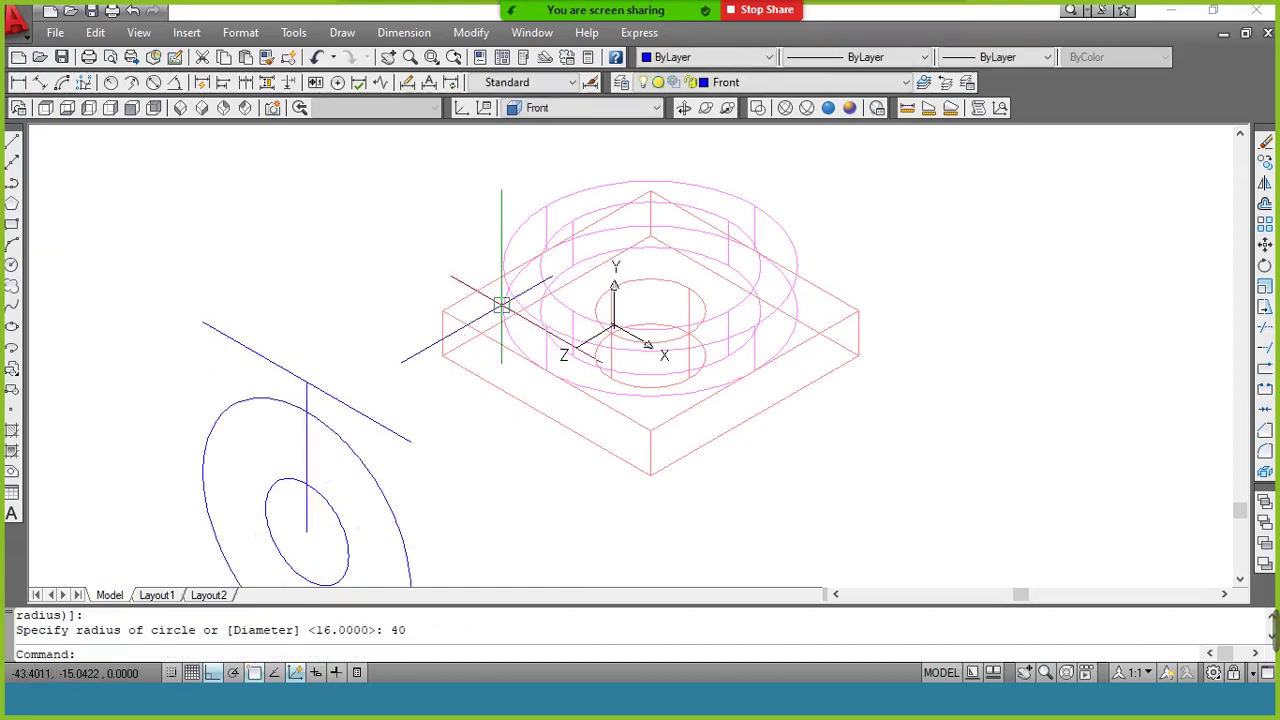
Draw a vertical line from the right end of the 80-long line down to the large circle's side
text(z)
key(Return)
text(e)
key(Return)
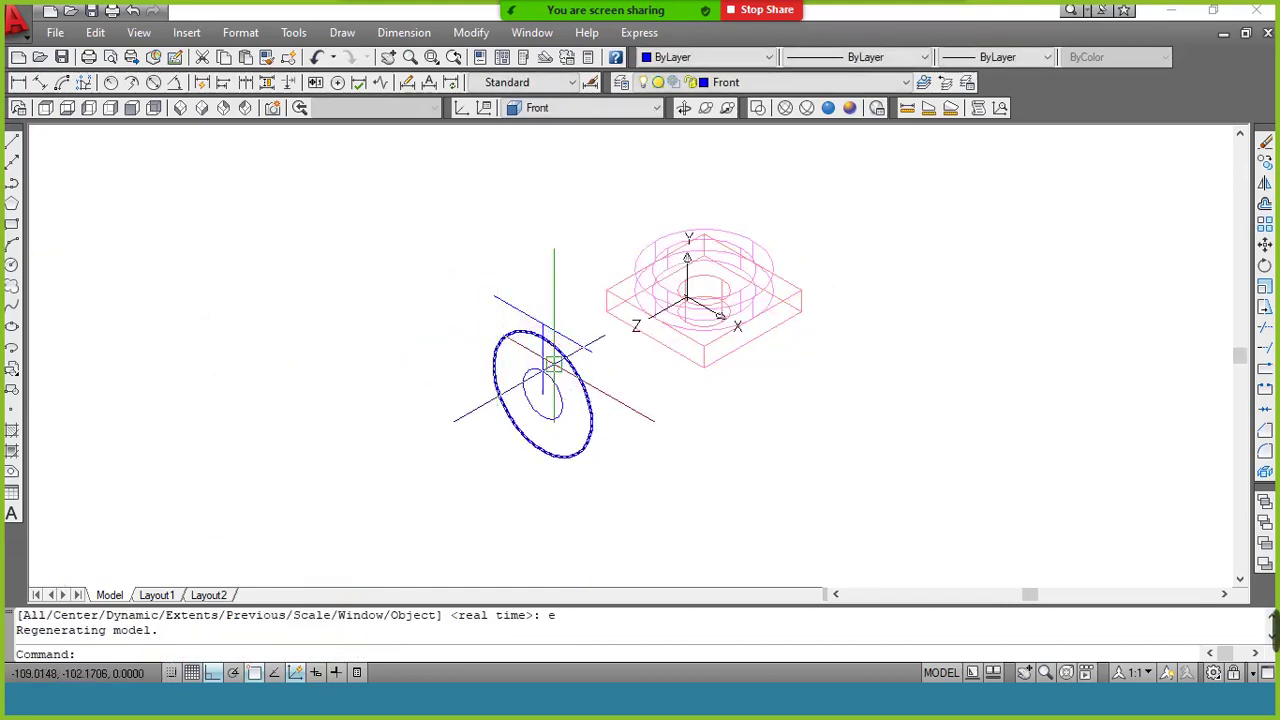
scroll(572, 408, up, 3)
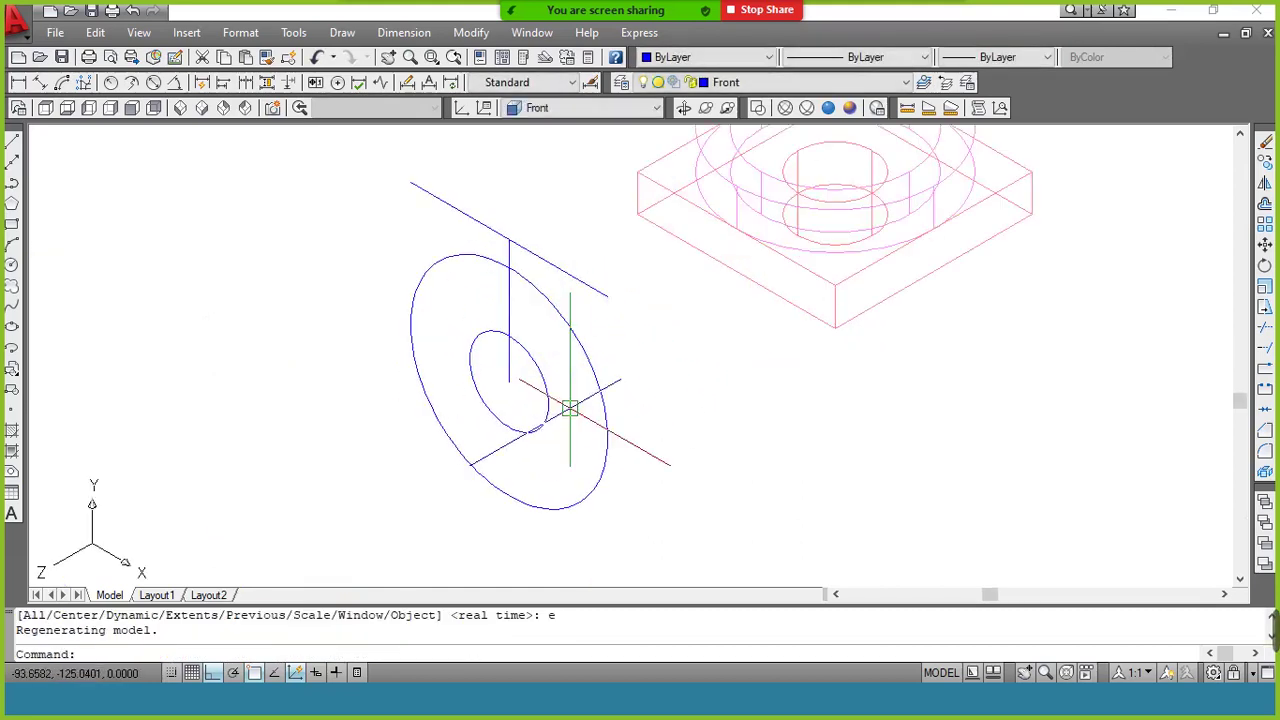
text(l)
key(Return)
click(607, 296)
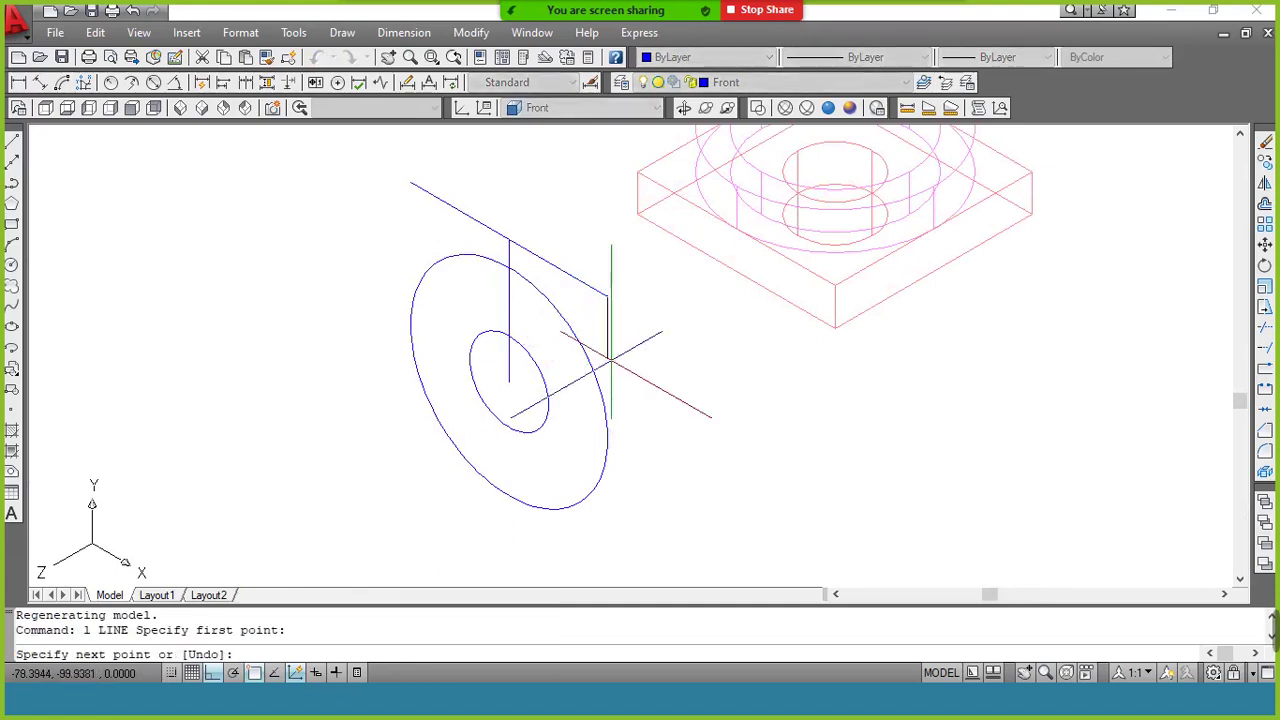
click(607, 428)
key(Return)
Draw a matching vertical line from the left end of the 80-long line down to the large circle
key(Return)
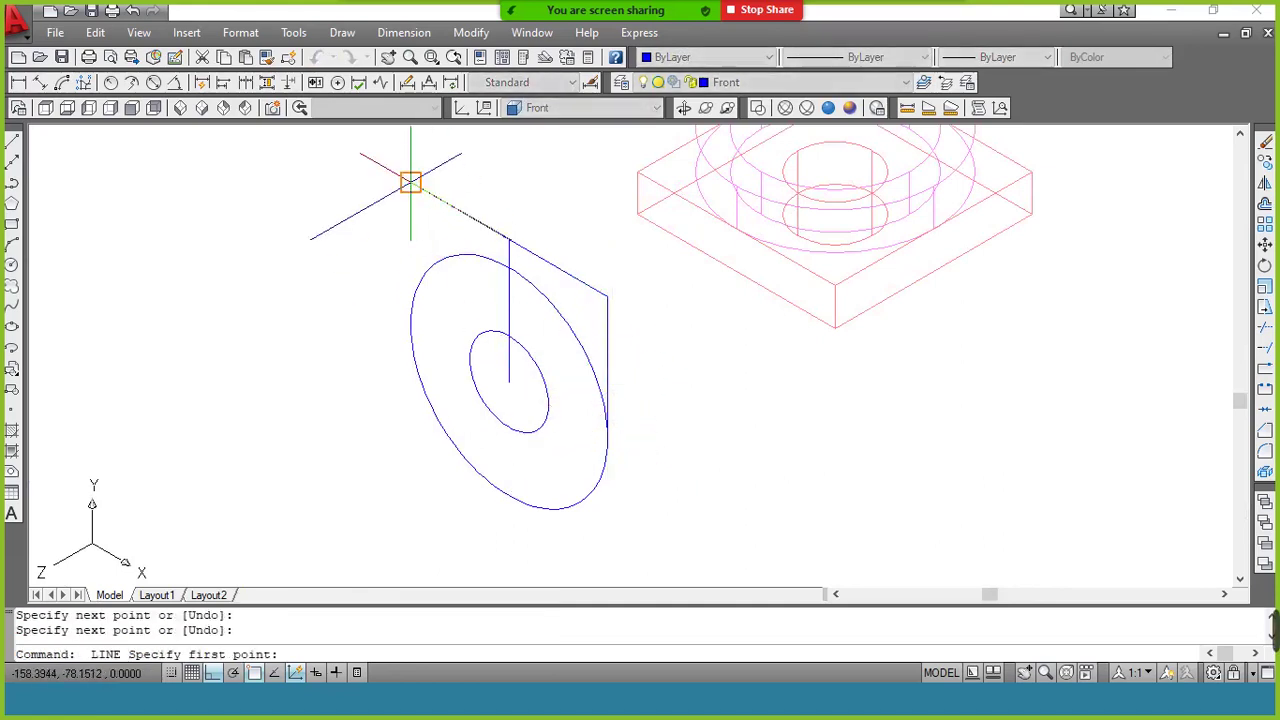
click(410, 182)
click(607, 296)
key(Return)
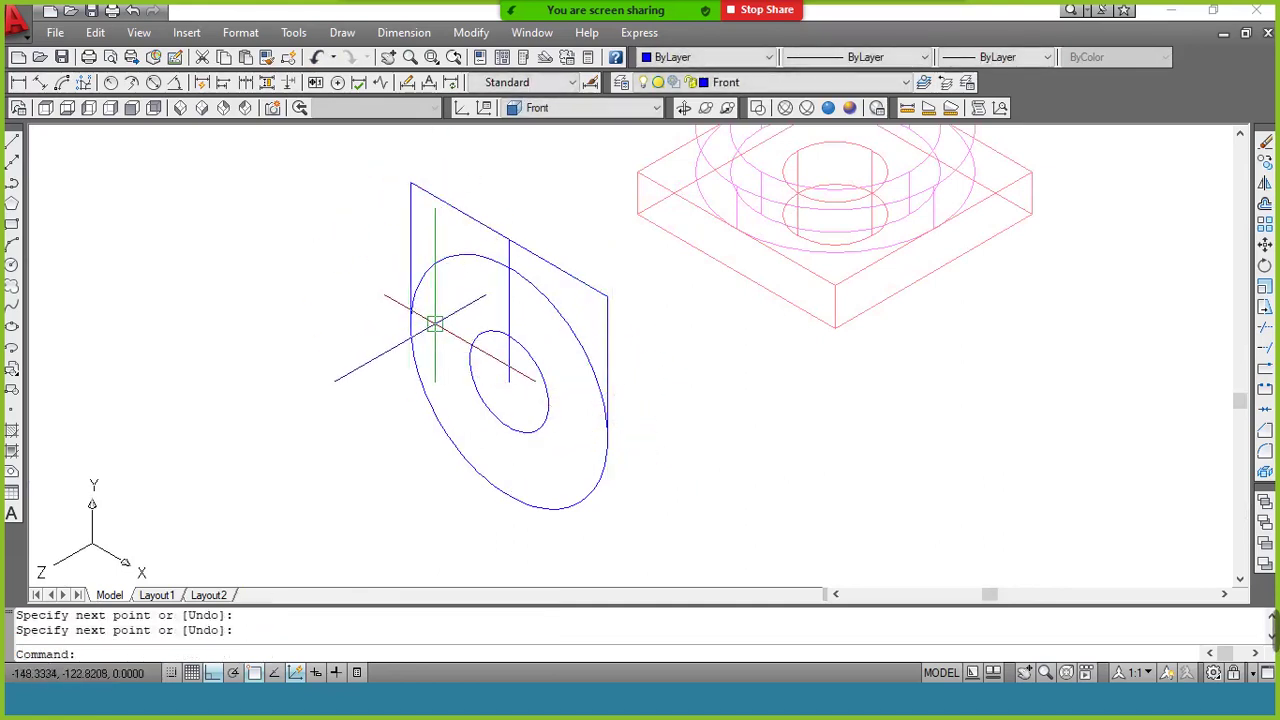
Trim away the upper half of the large circle between the two side lines, leaving the rounded lower edge
text(tr)
key(Return)
key(Return)
click(451, 258)
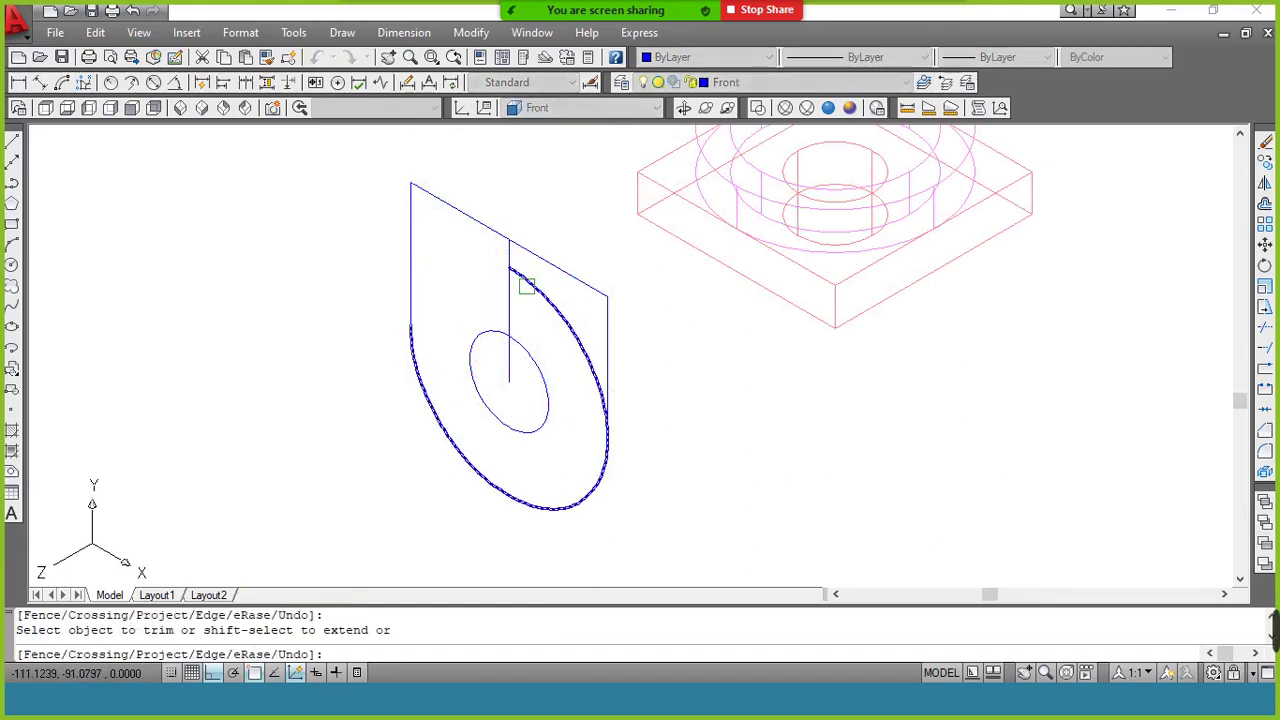
click(550, 303)
key(Return)
Erase the vertical construction line running from the top edge to the hole's centre
click(508, 303)
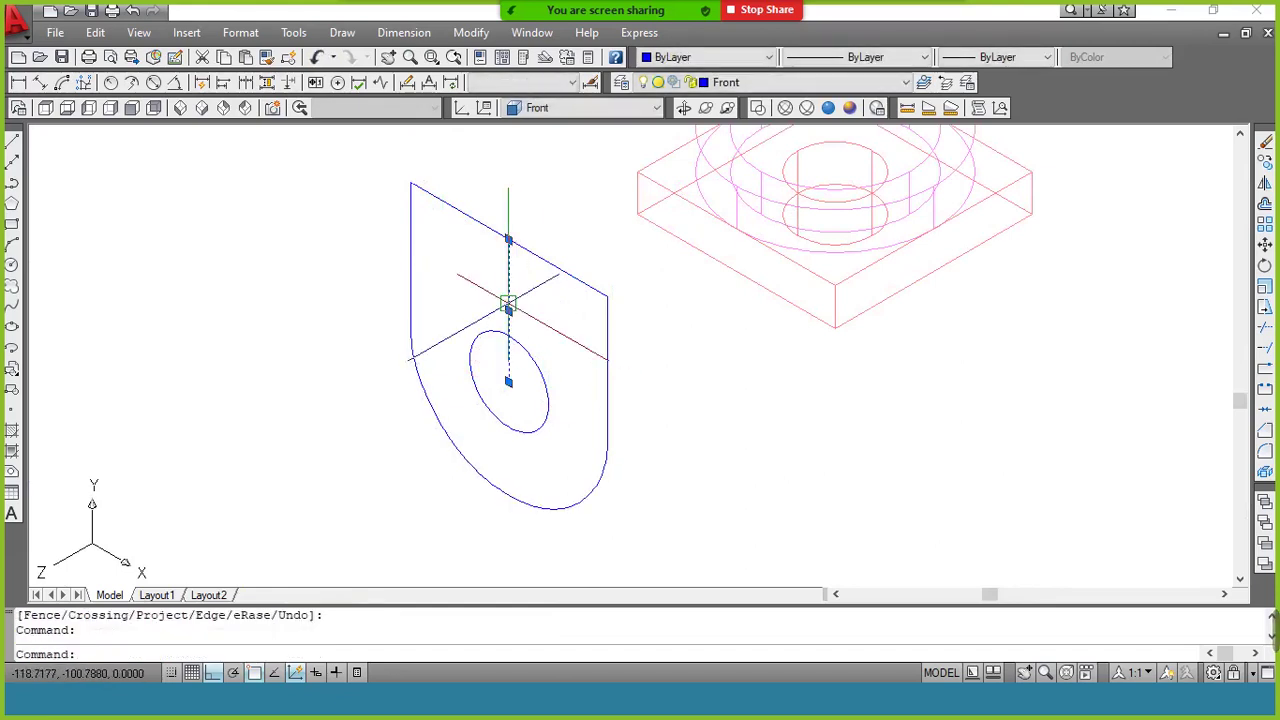
text(e)
key(Return)
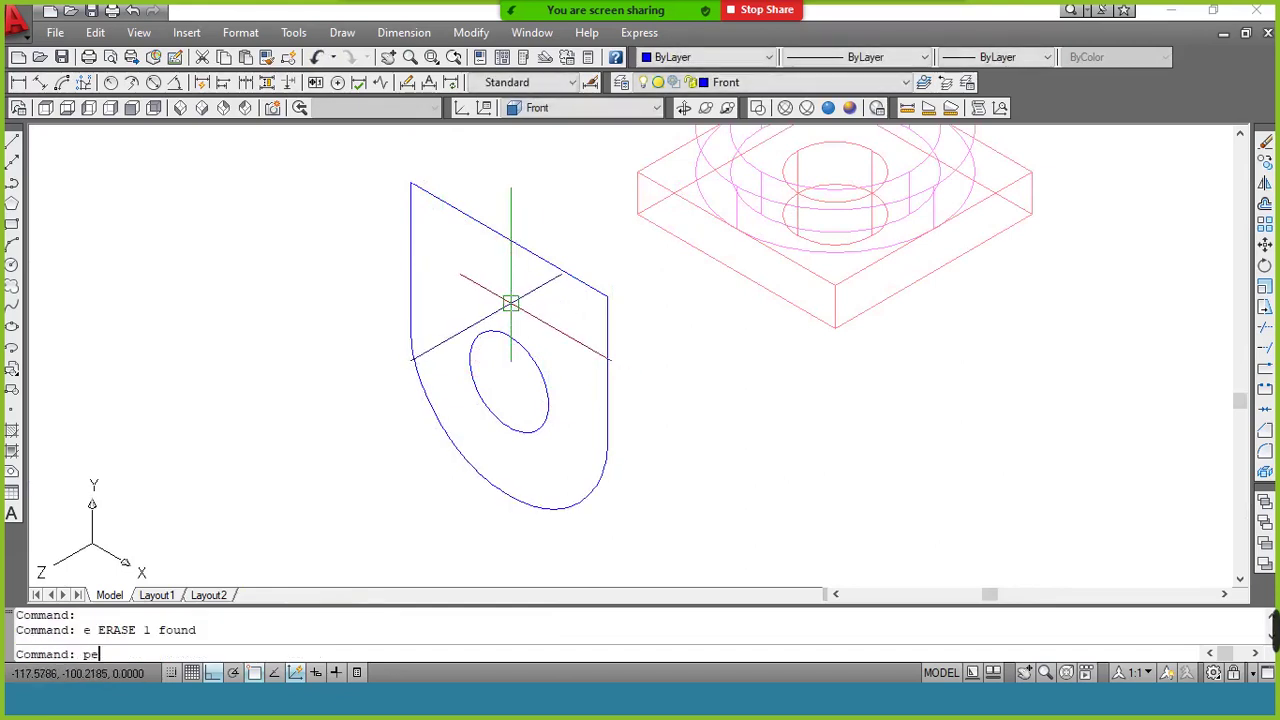
Join the front plate's top line, two side lines and rounded lower edge into a single polyline
text(pe)
key(Return)
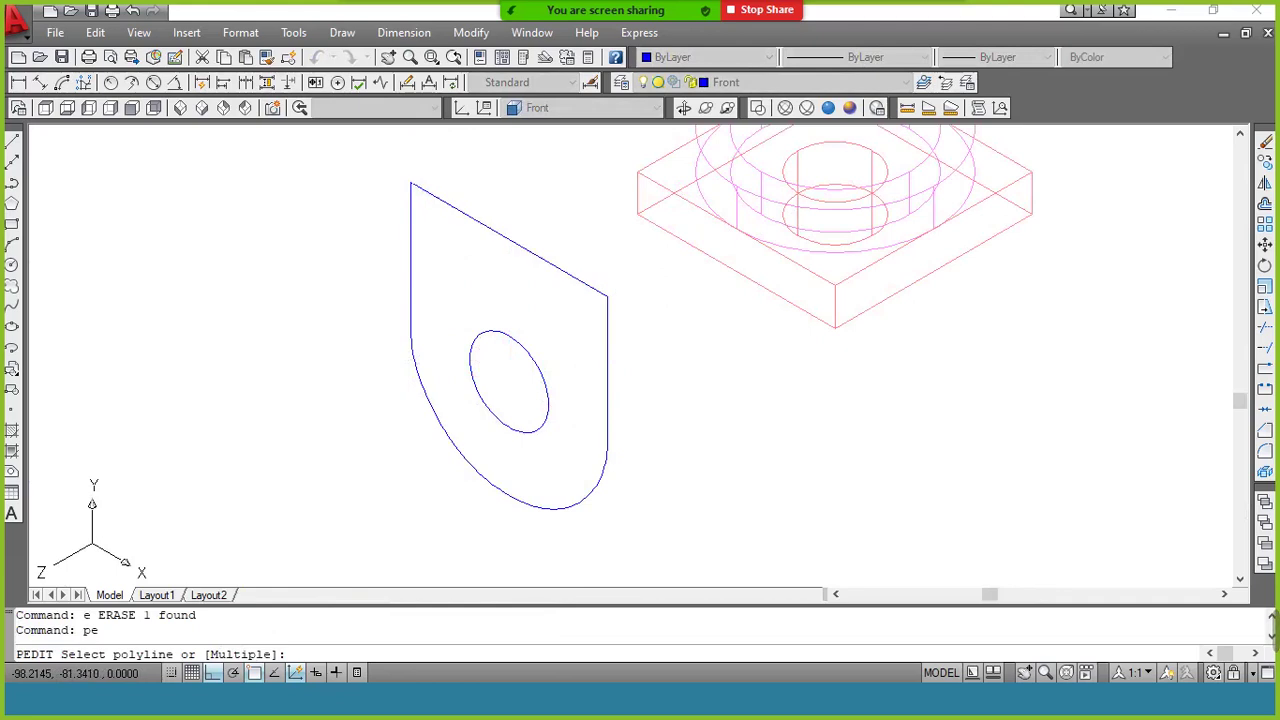
click(570, 273)
key(Return)
text(j)
key(Return)
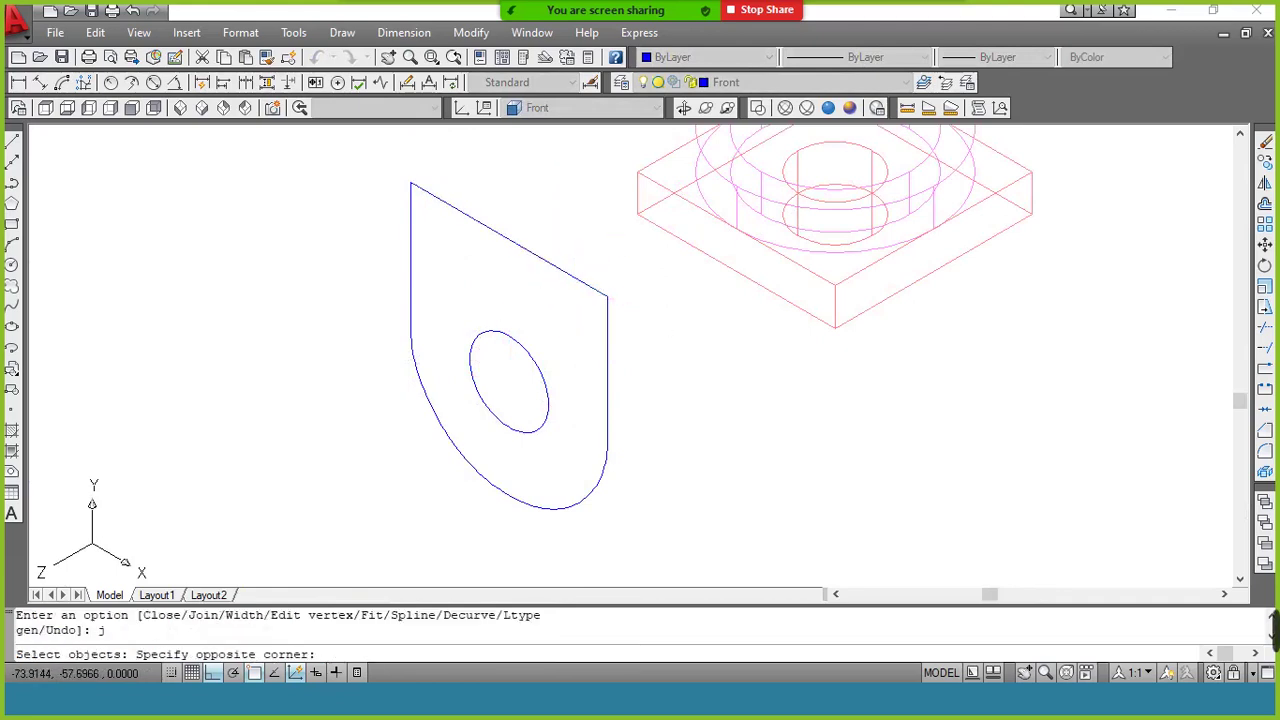
click(292, 488)
key(Return)
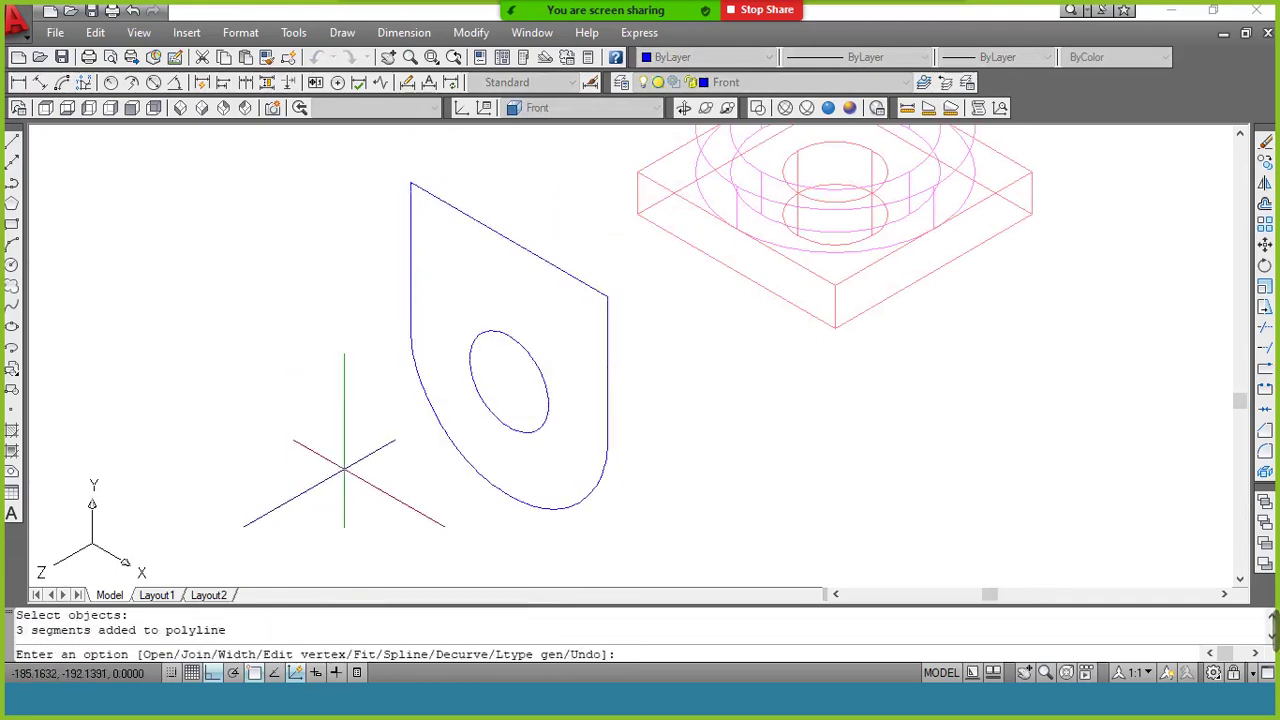
key(Return)
Extrude the front plate outline and its hole circle to a height of 20
text(ex)
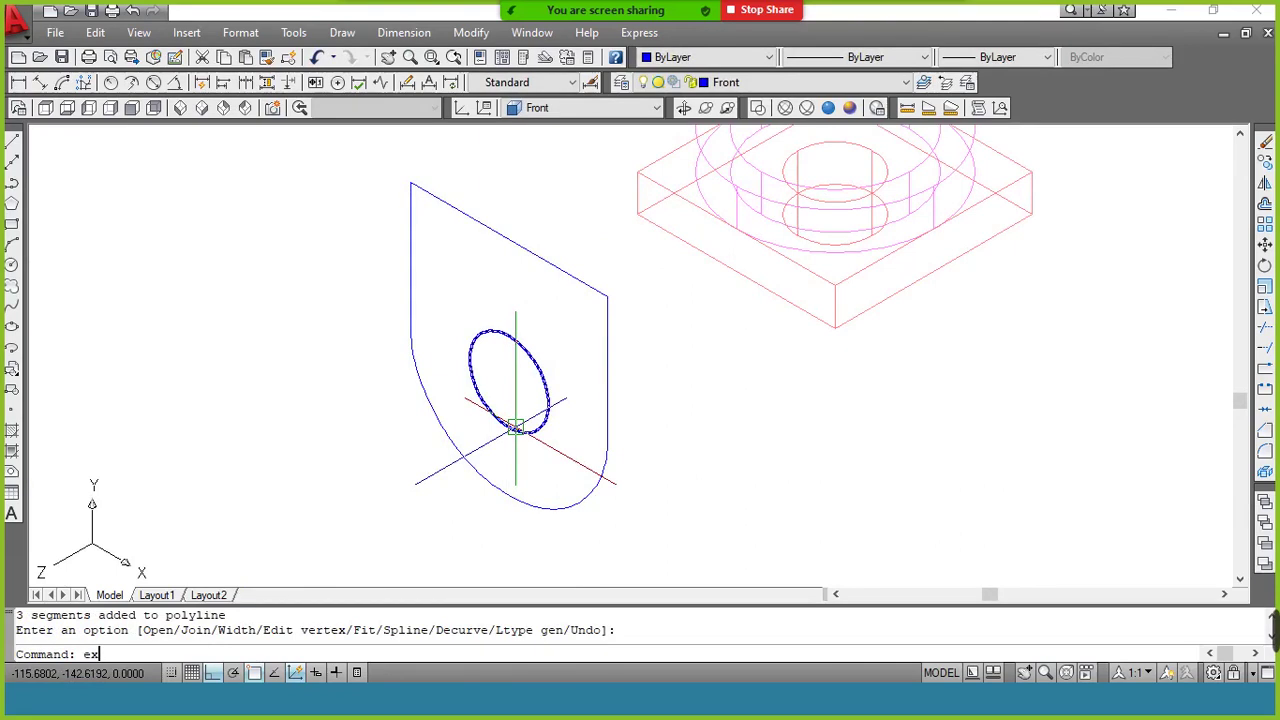
text(t)
key(Return)
click(587, 257)
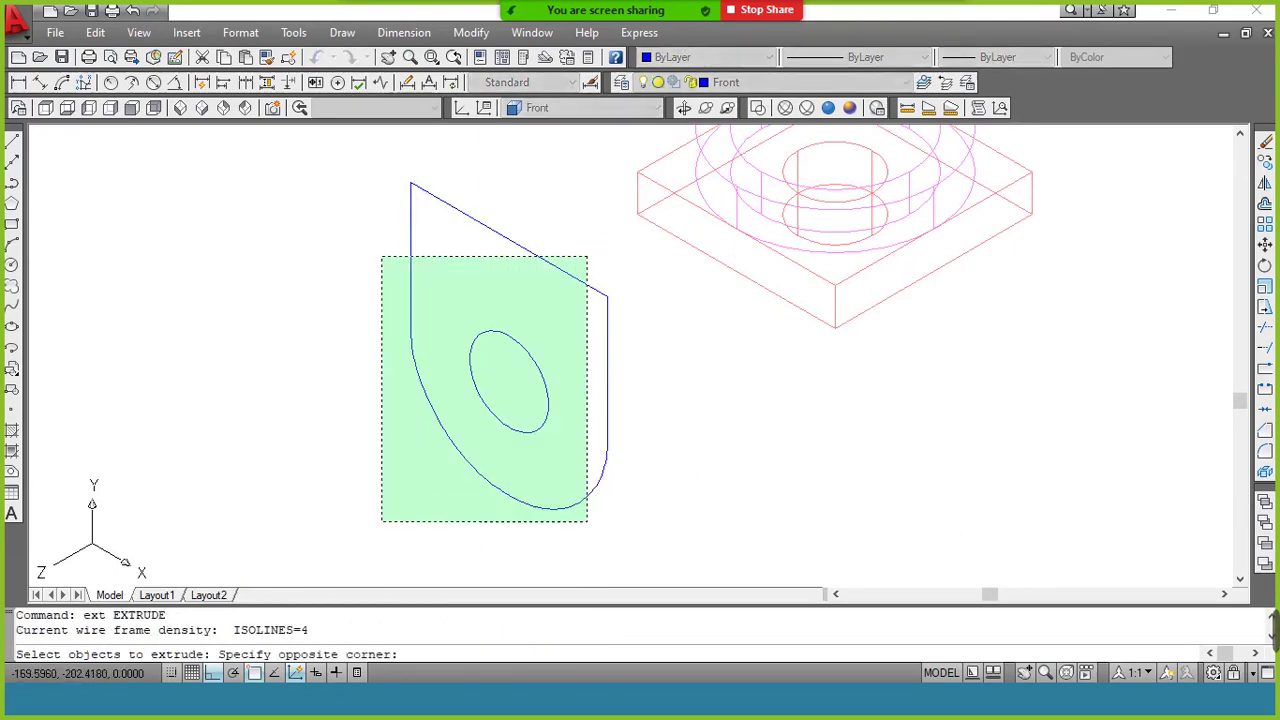
click(381, 521)
key(Return)
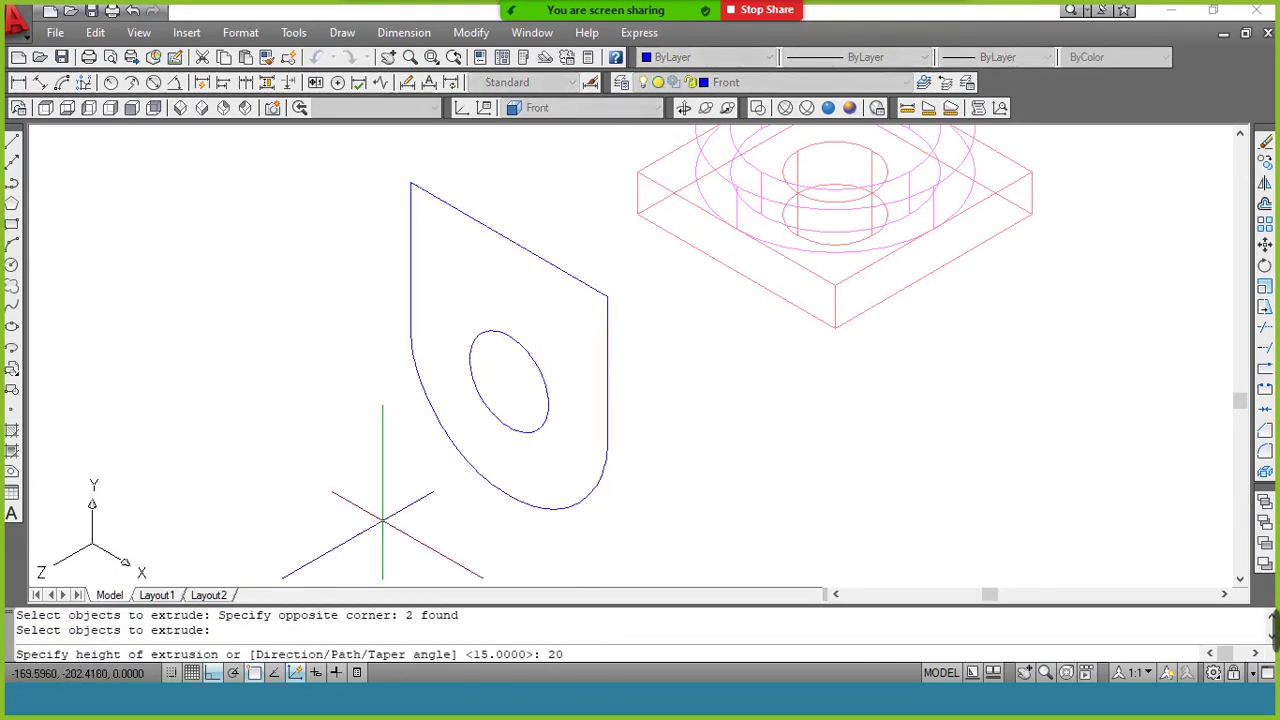
key(Return)
Subtract the hole cylinder from the rounded plate and shade the model in the Realistic visual style
text(s)
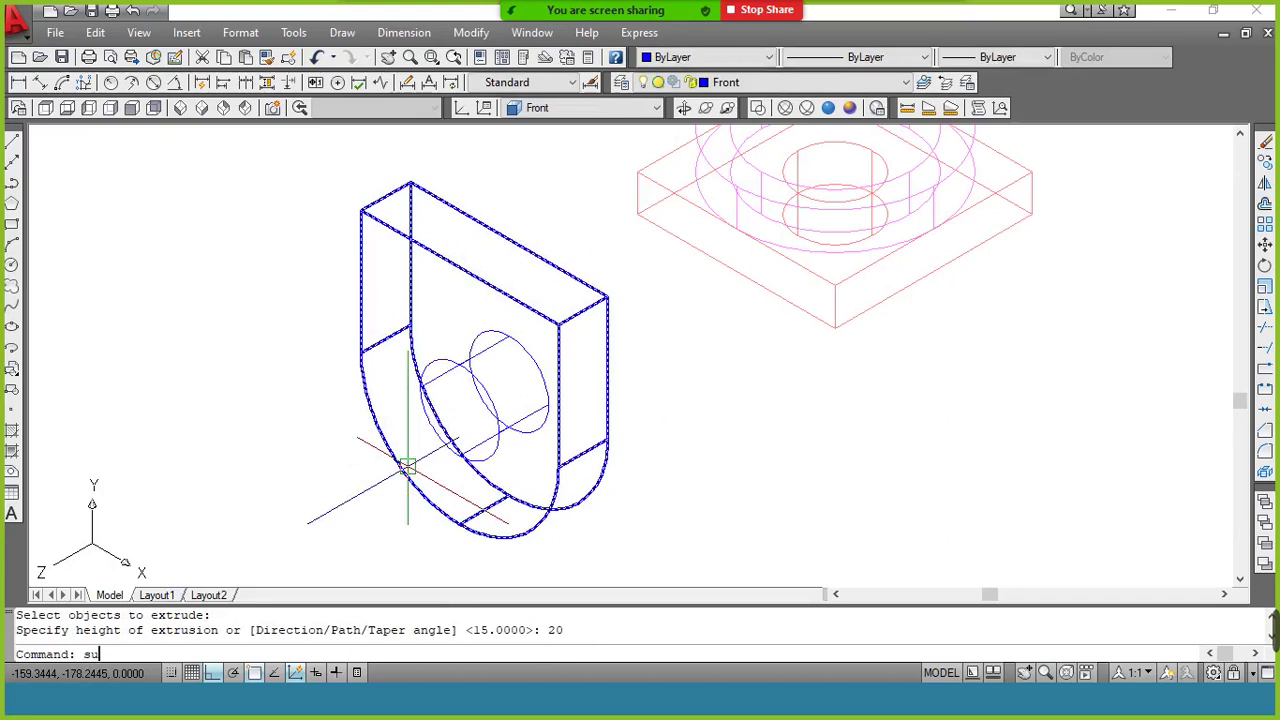
text(u)
key(Return)
click(476, 279)
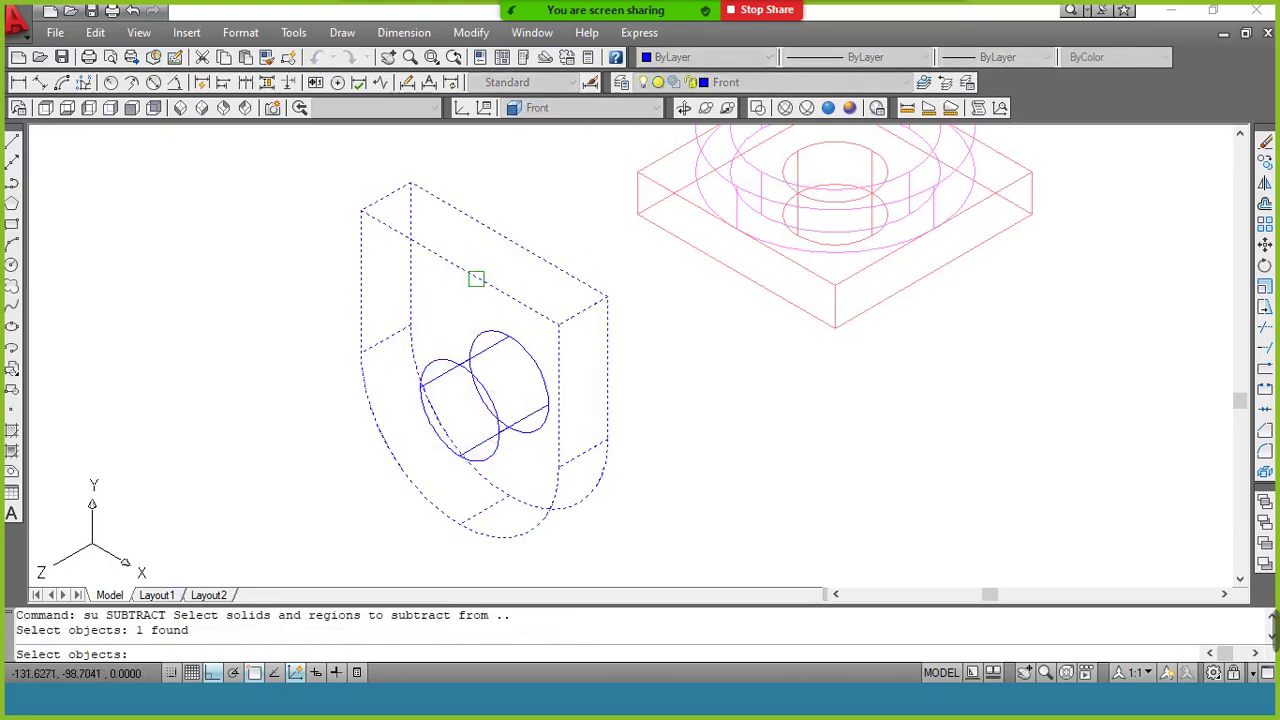
key(Return)
click(487, 335)
key(Return)
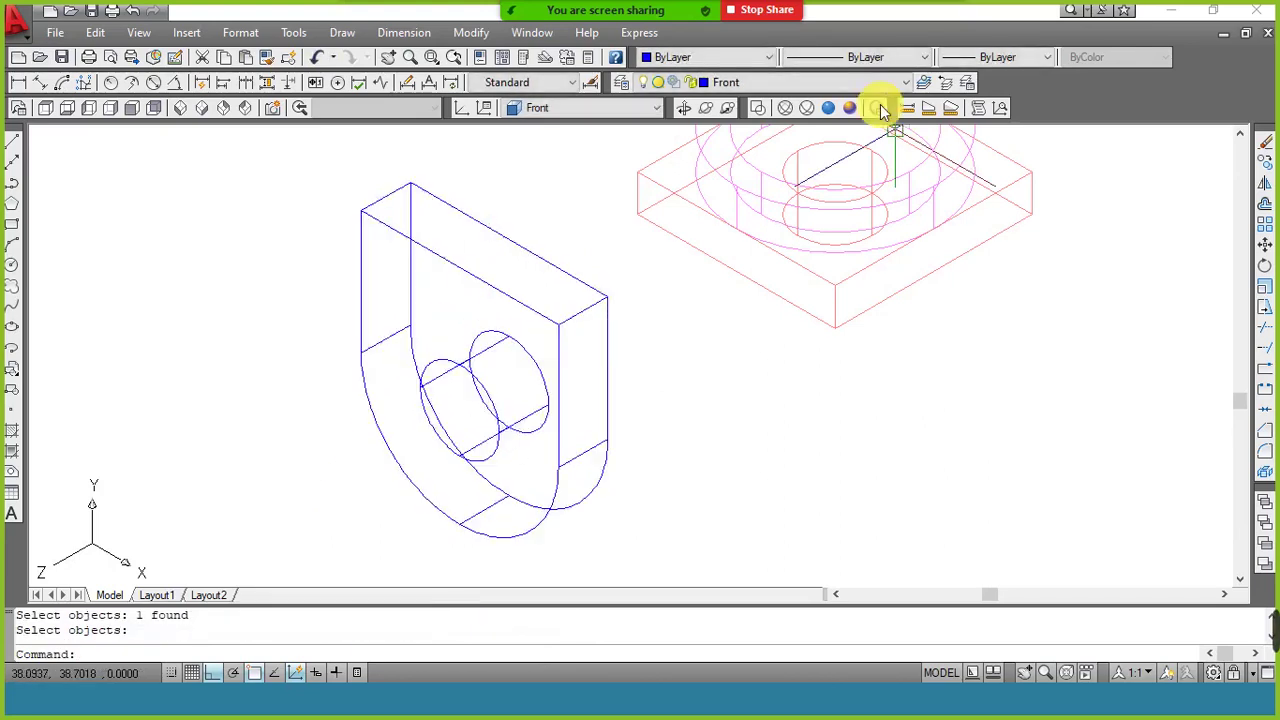
click(829, 109)
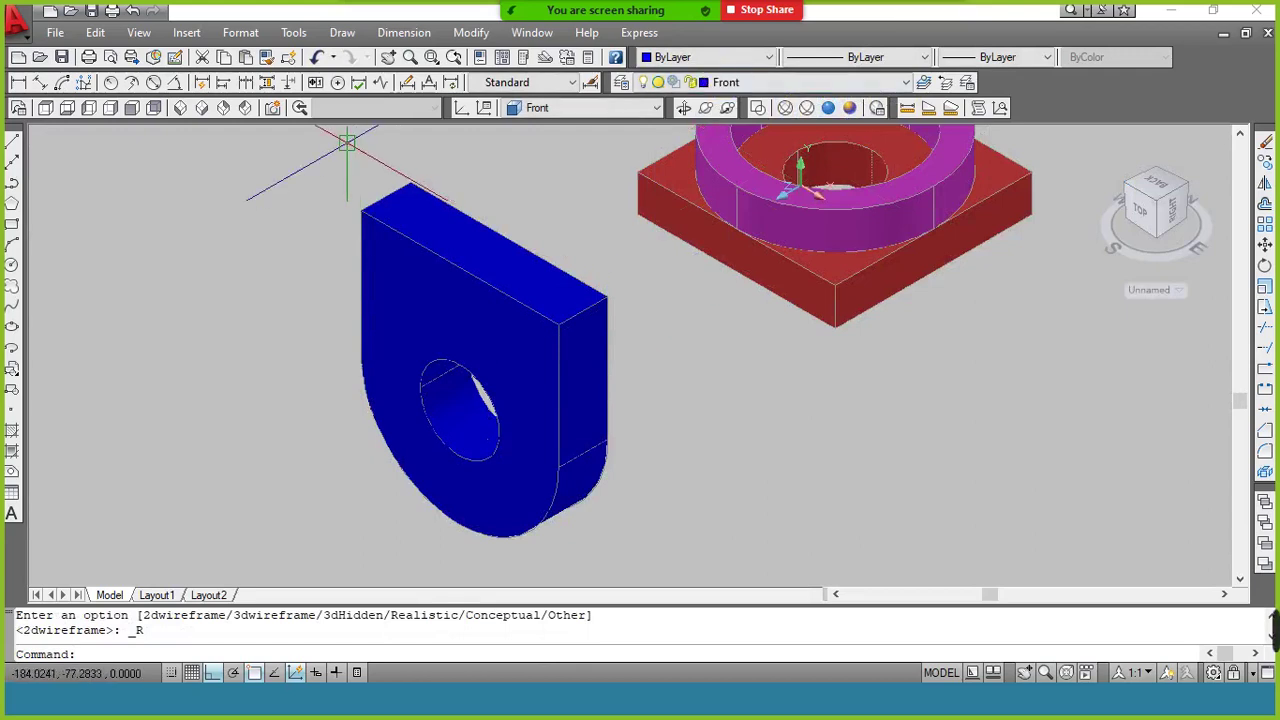
In southeast isometric view, copy the rounded plate from its front-face upper right corner to the base plate's upper right corner, against the back side
click(201, 109)
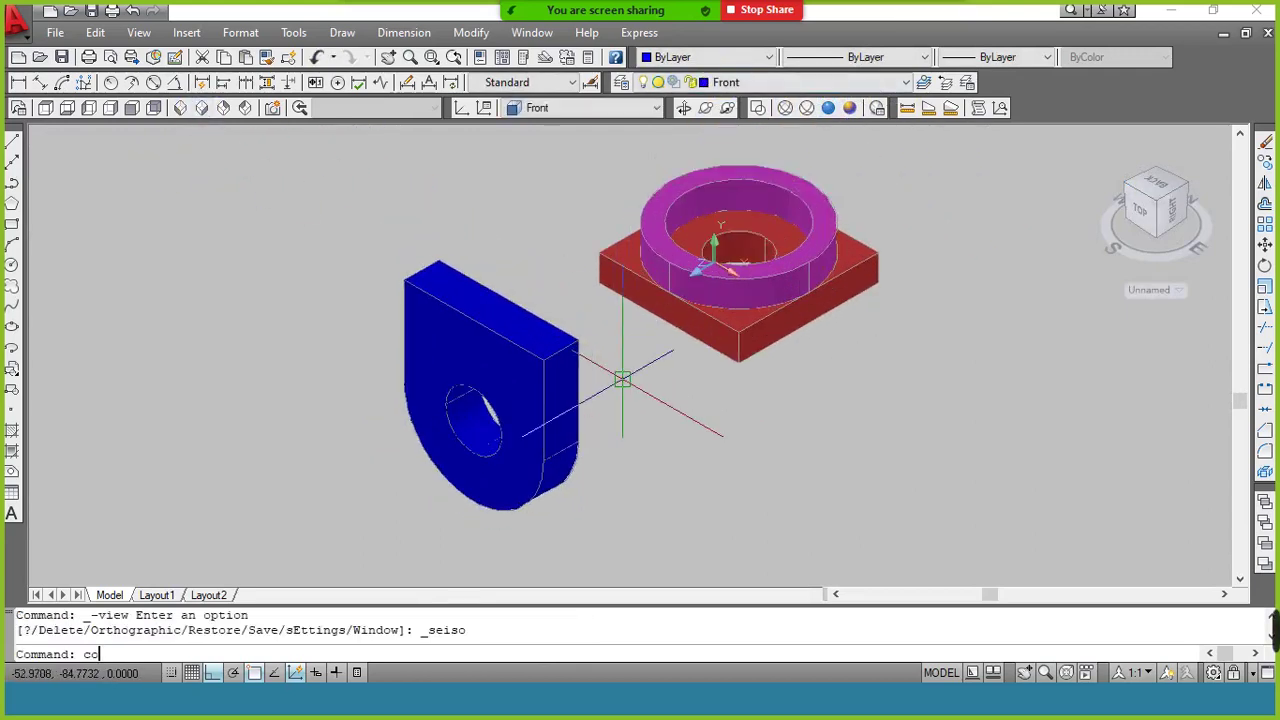
key(Return)
click(565, 341)
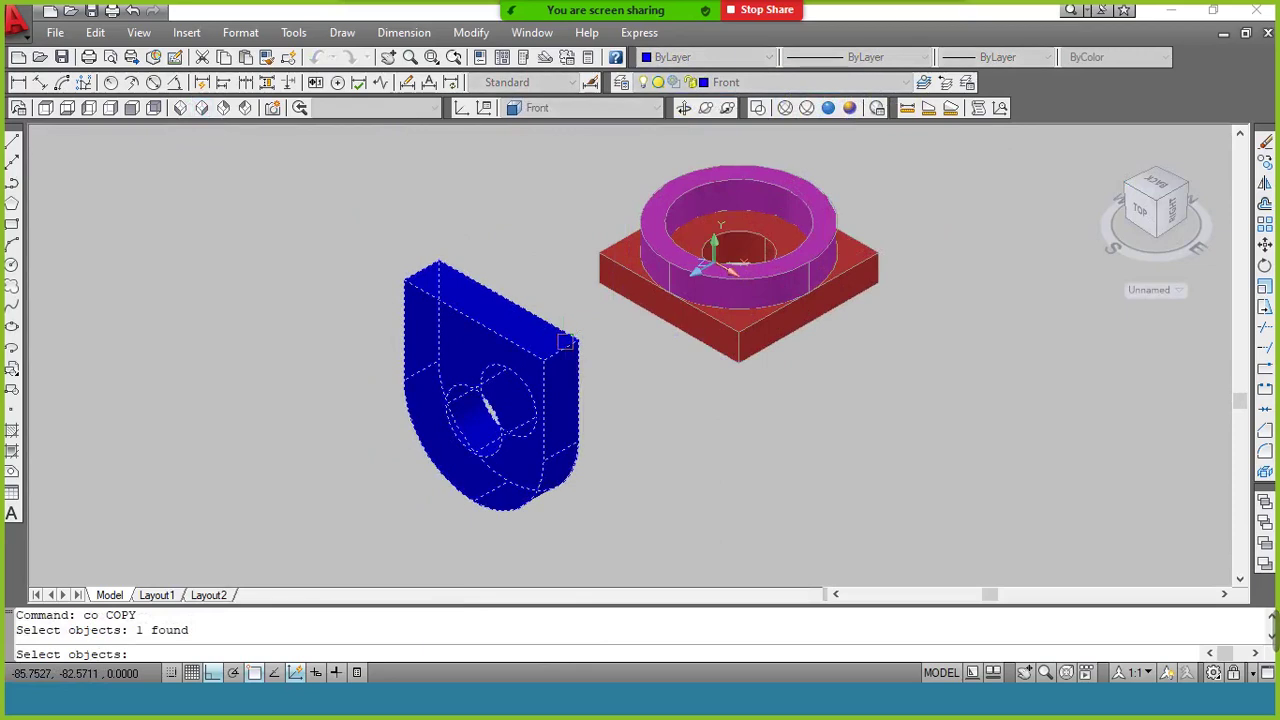
key(Return)
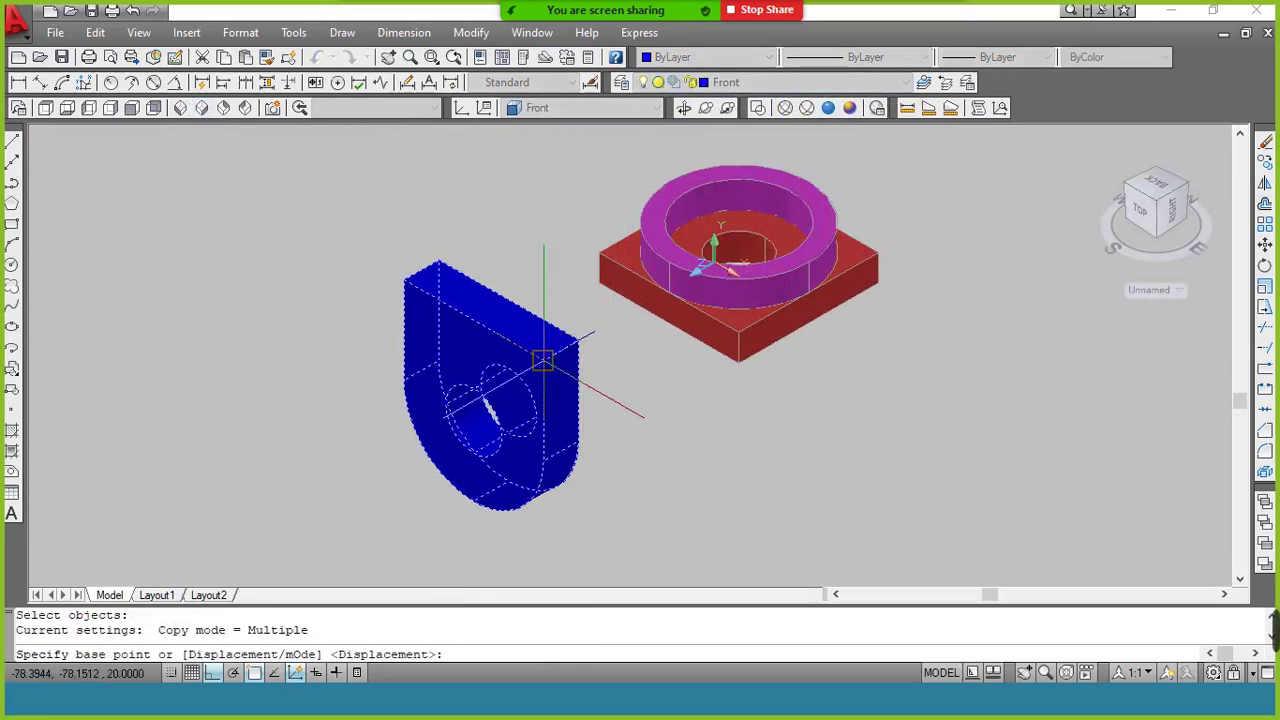
click(542, 359)
click(873, 255)
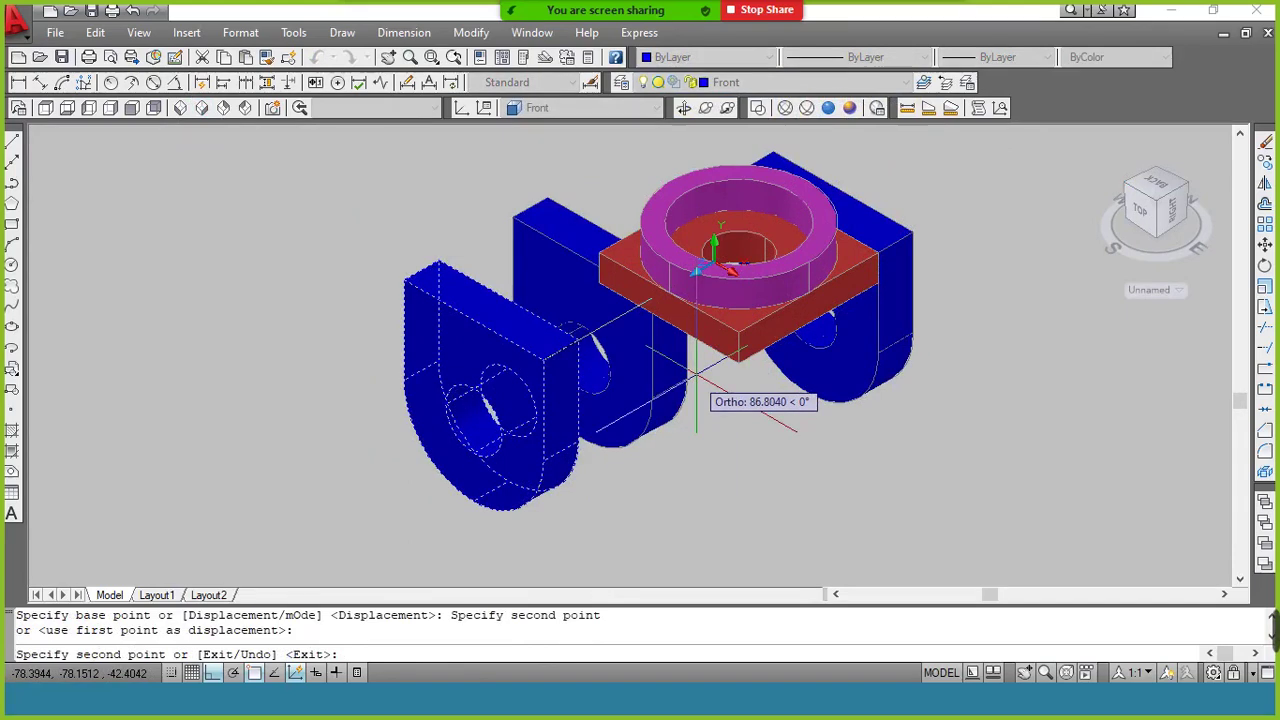
key(Escape)
Move the original rounded plate by its rear-face upper right corner to the base plate's nearest upper corner, against the front side
text(m)
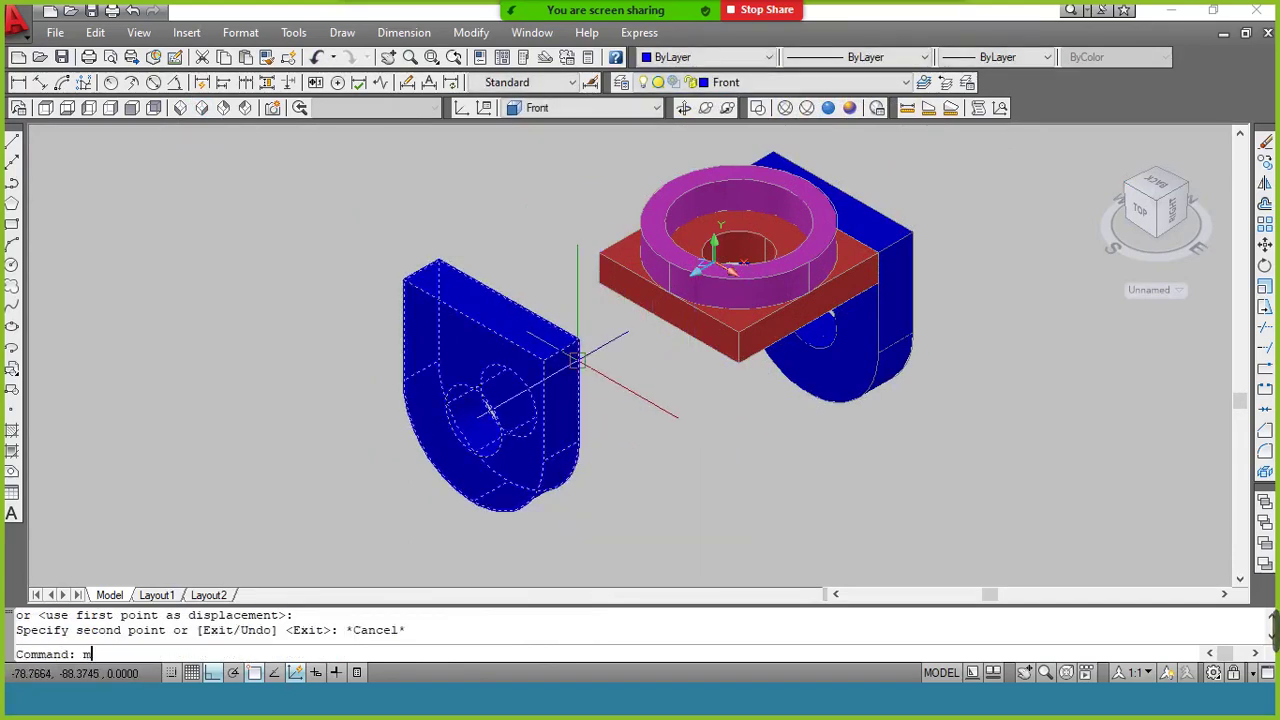
key(Return)
click(576, 345)
key(Return)
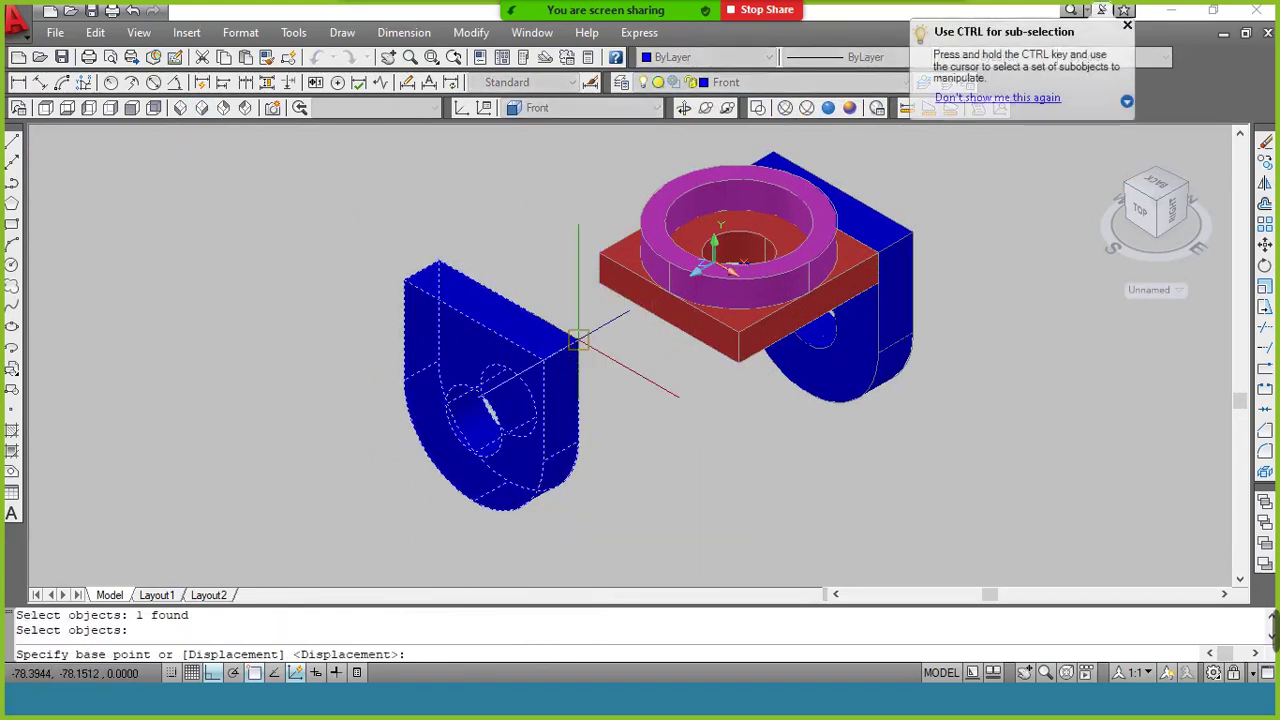
click(578, 342)
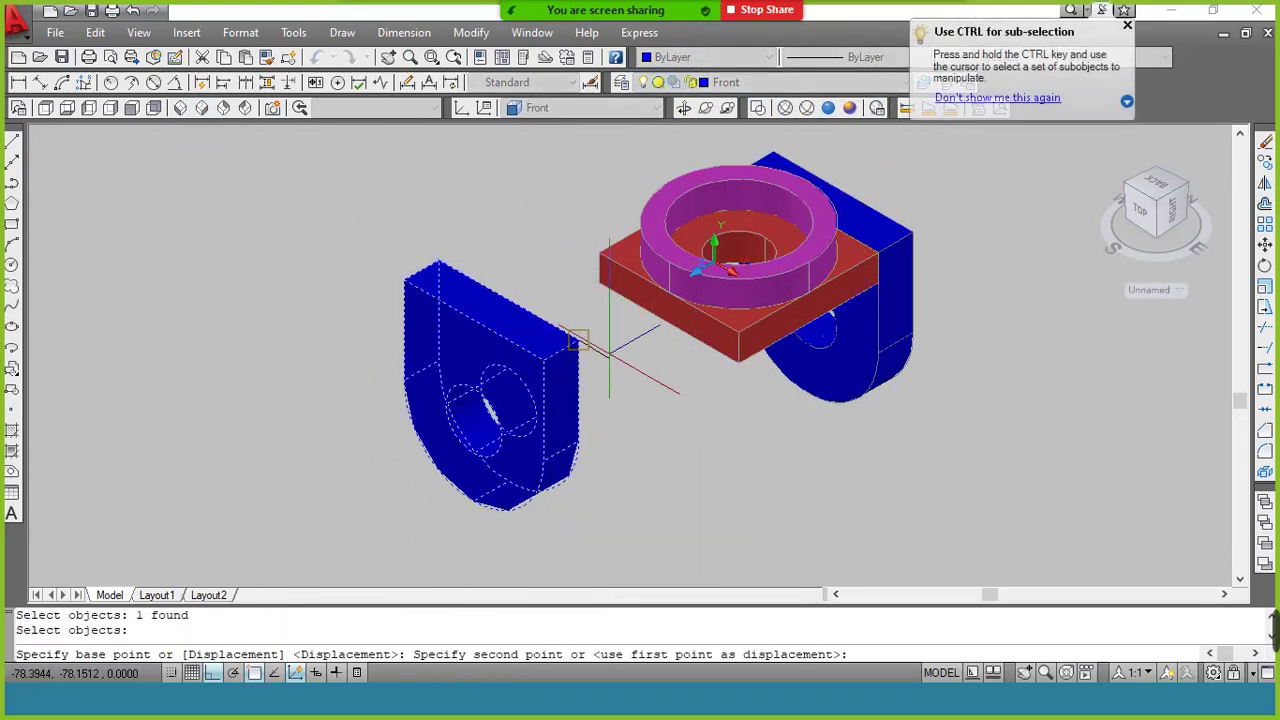
click(738, 333)
key(Escape)
key(Escape)
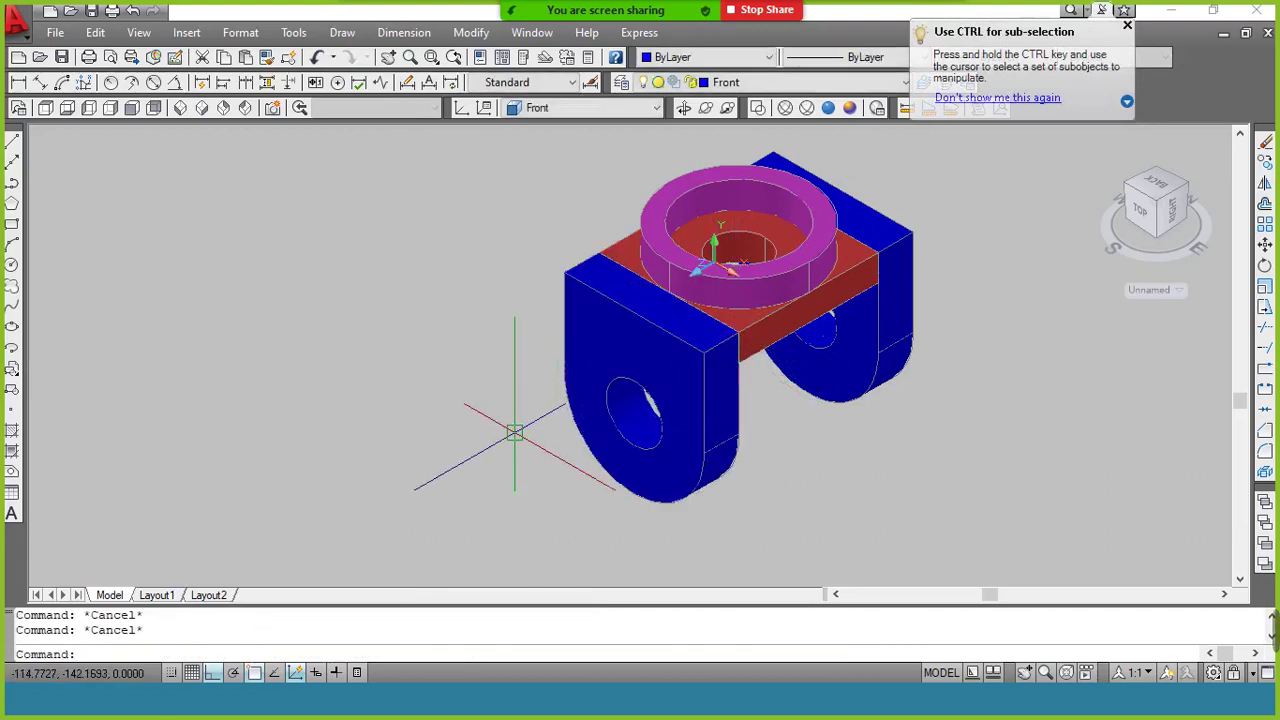
Zoom to the model's extents and orbit it to examine the assembled bracket from another side
text(z)
key(Return)
text(e)
key(Return)
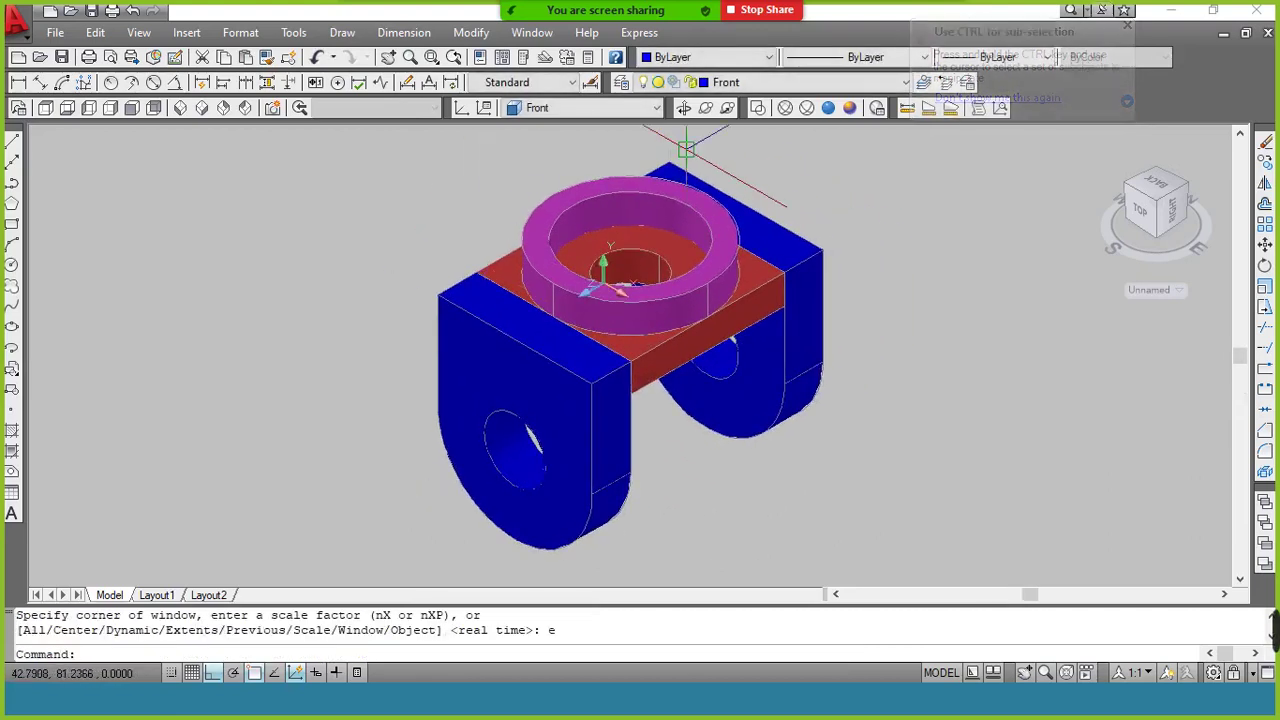
click(683, 108)
drag(634, 229, 871, 409)
right_click(836, 284)
click(855, 290)
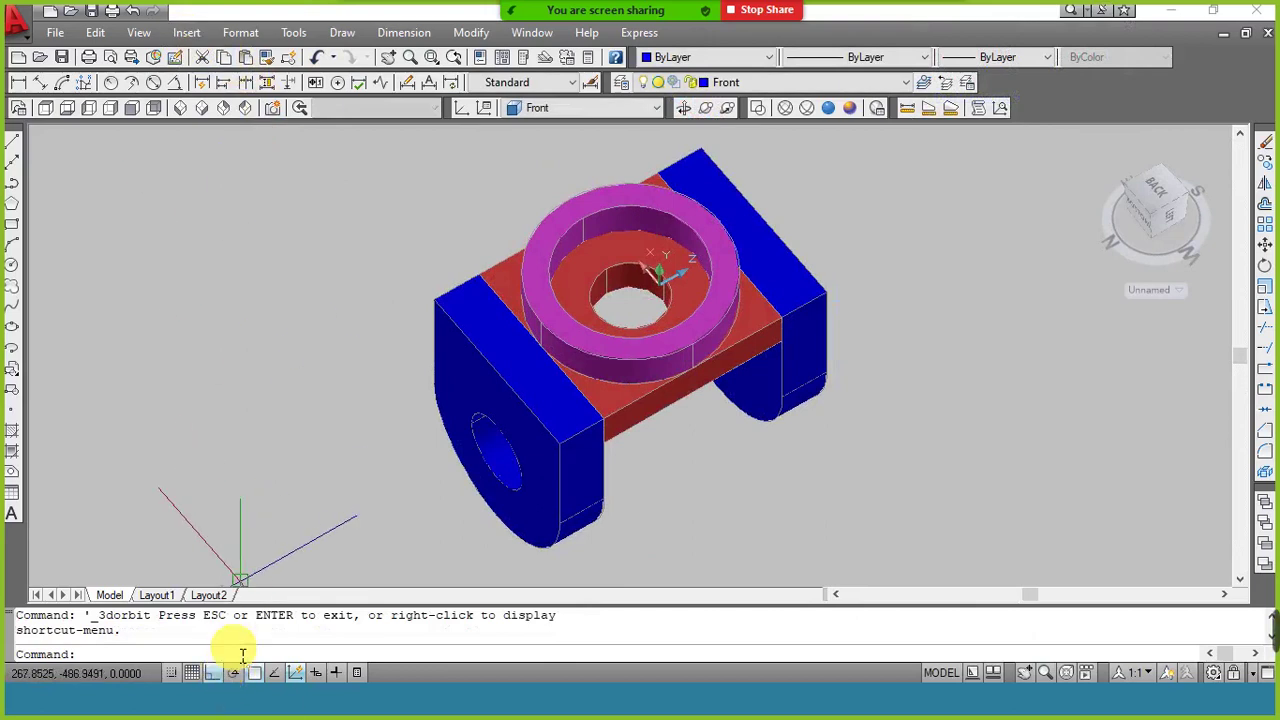
Open the materials editor and create two new materials named Material 1 and Material 2
text(rmat)
key(Return)
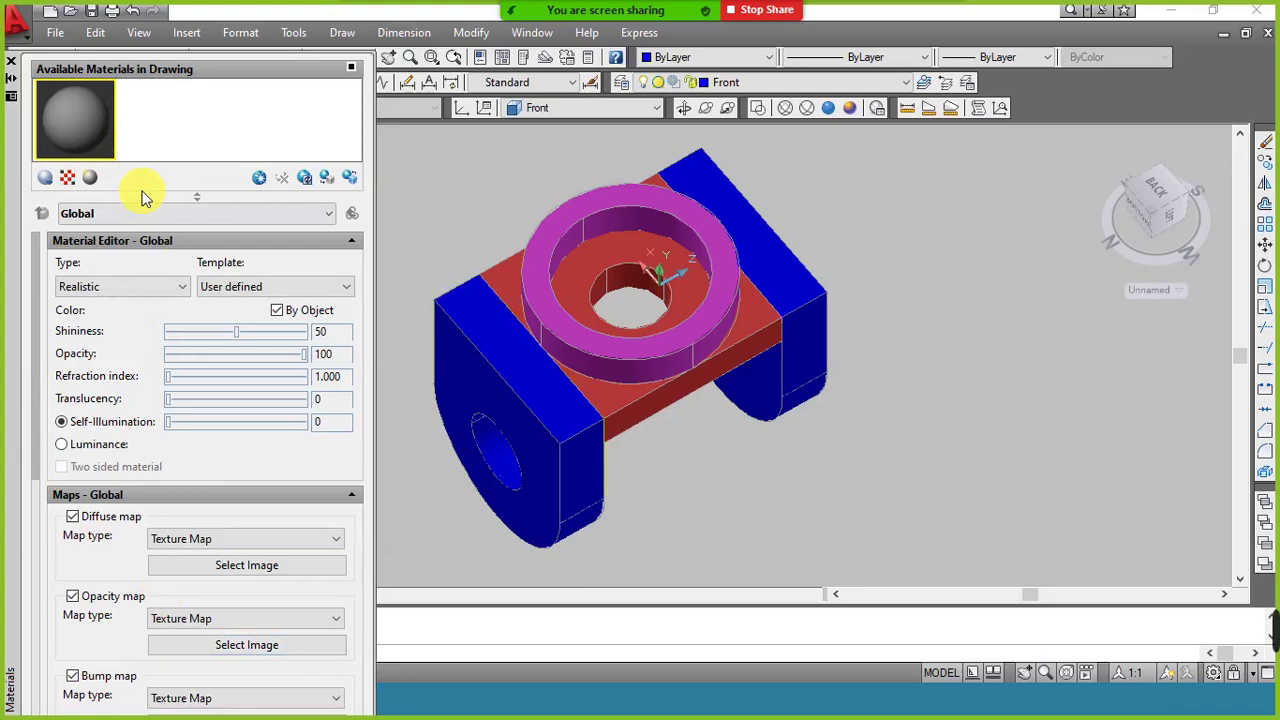
right_click(100, 145)
click(120, 152)
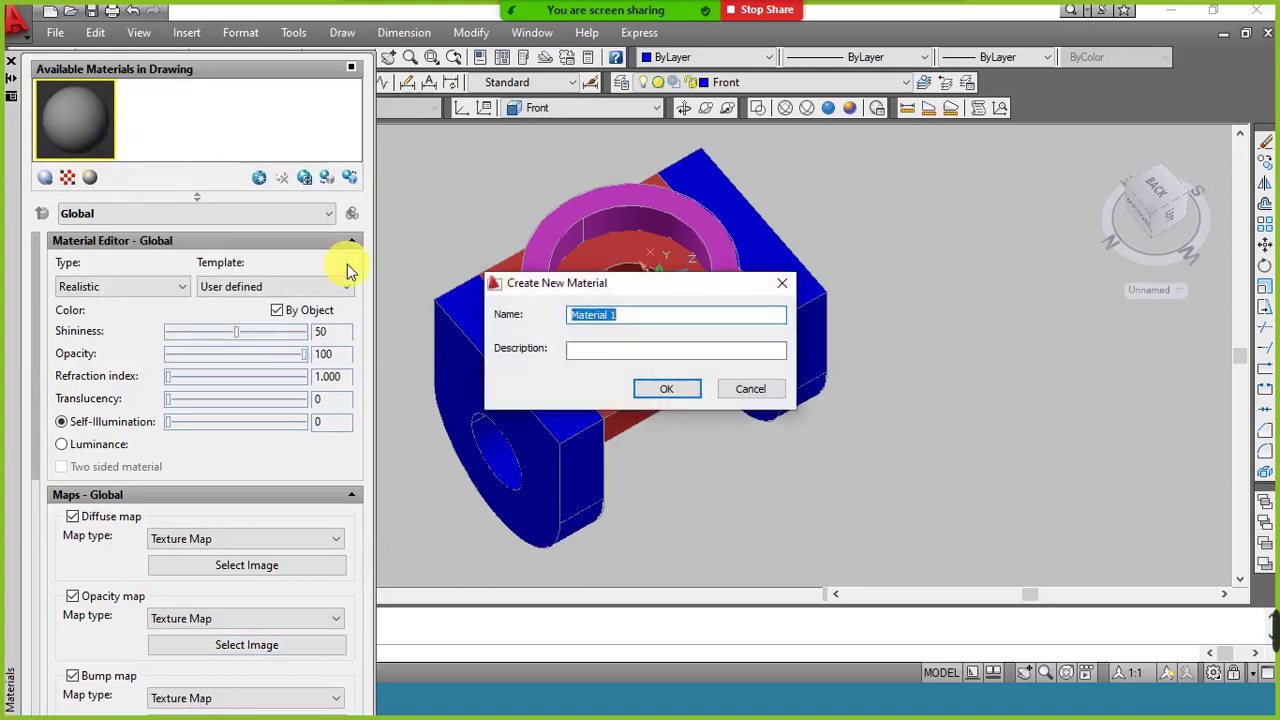
click(662, 390)
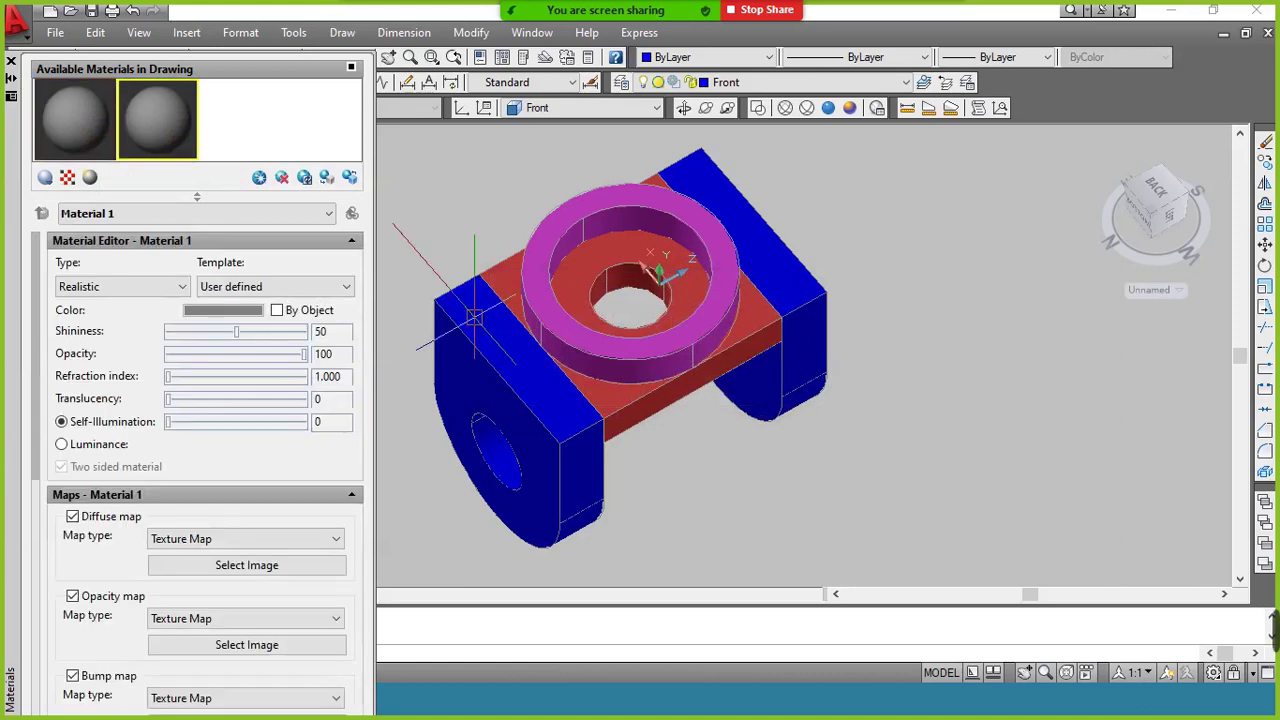
right_click(175, 152)
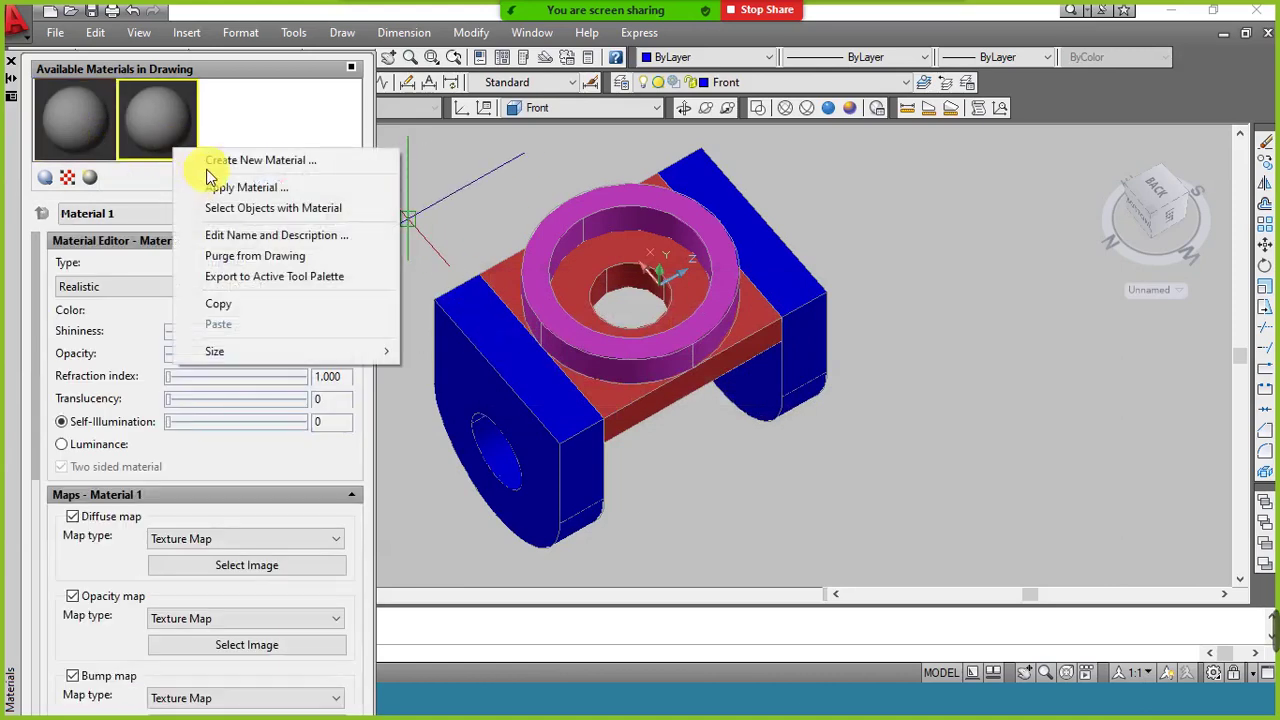
click(208, 162)
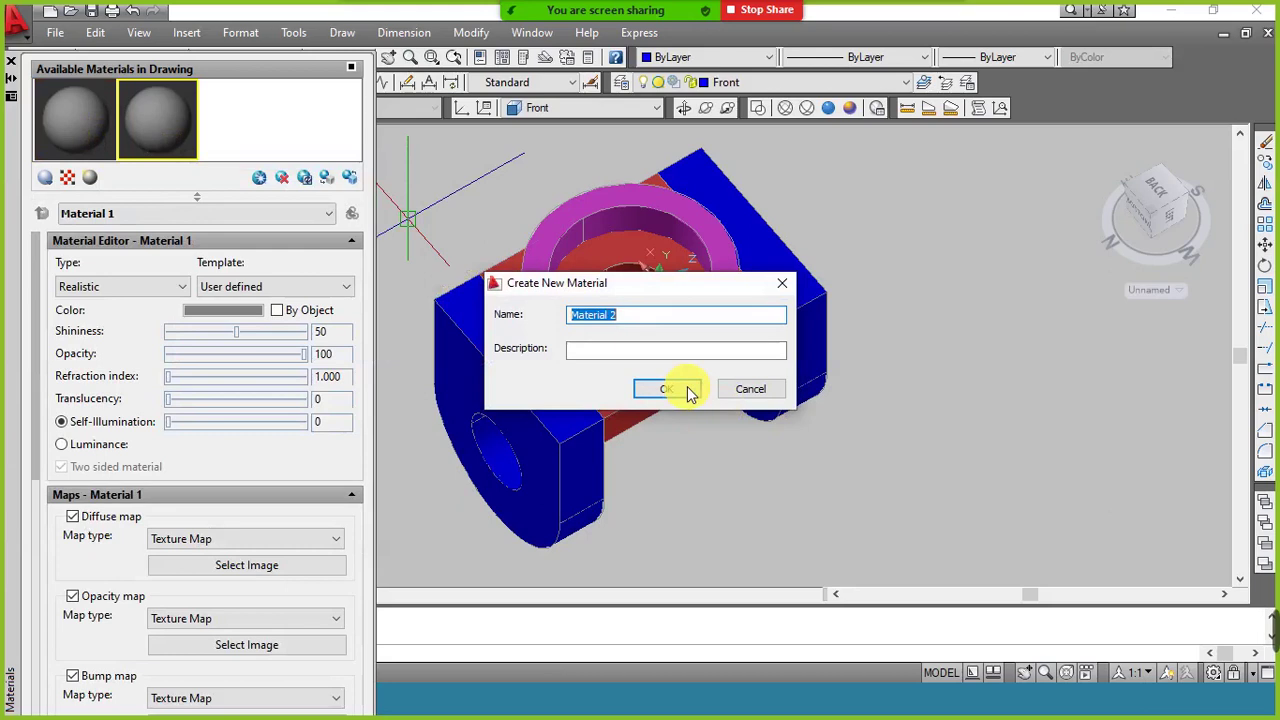
click(685, 389)
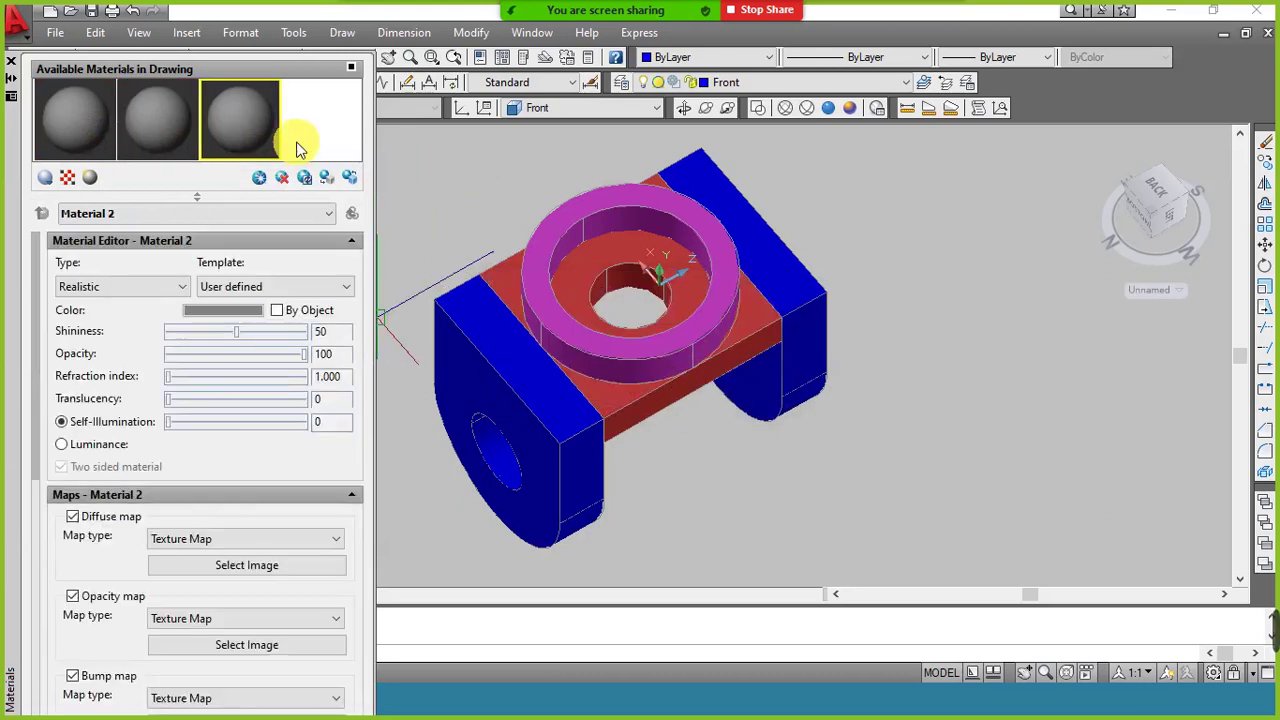
Give the Global material the Stone template and a Checker diffuse map, and inspect the textured bracket
click(88, 137)
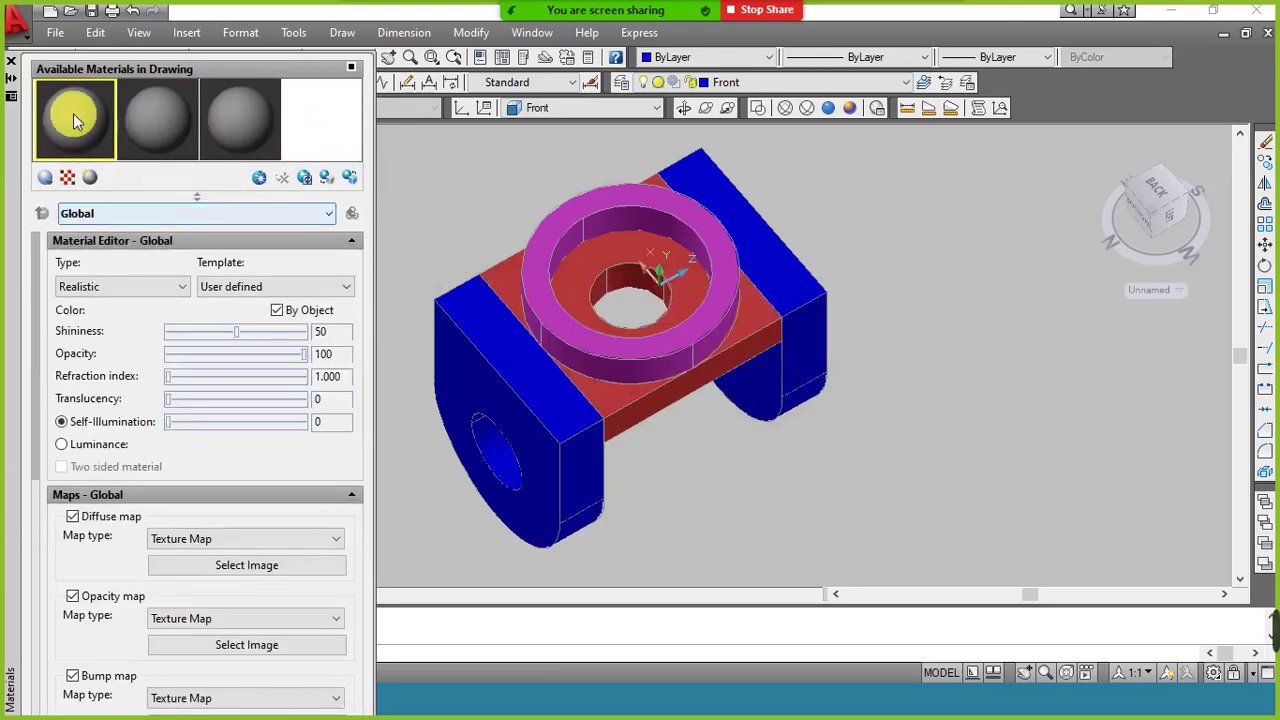
click(239, 287)
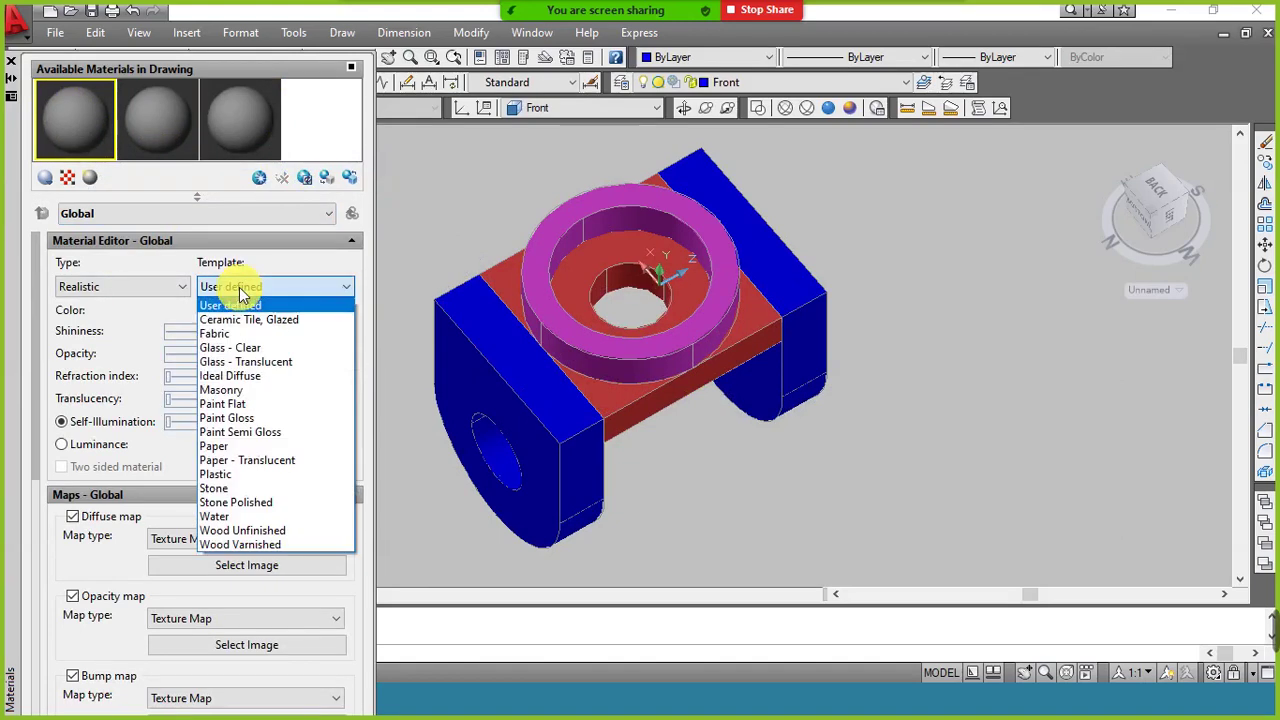
click(281, 488)
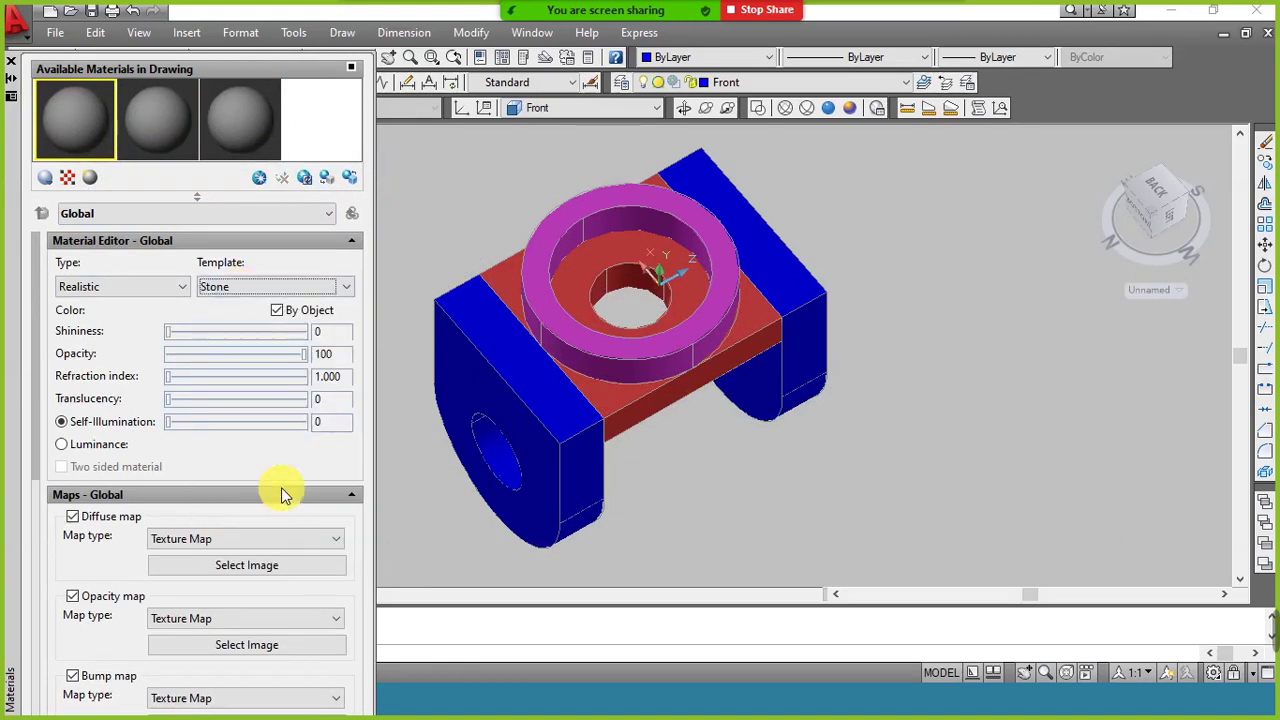
click(260, 546)
click(257, 570)
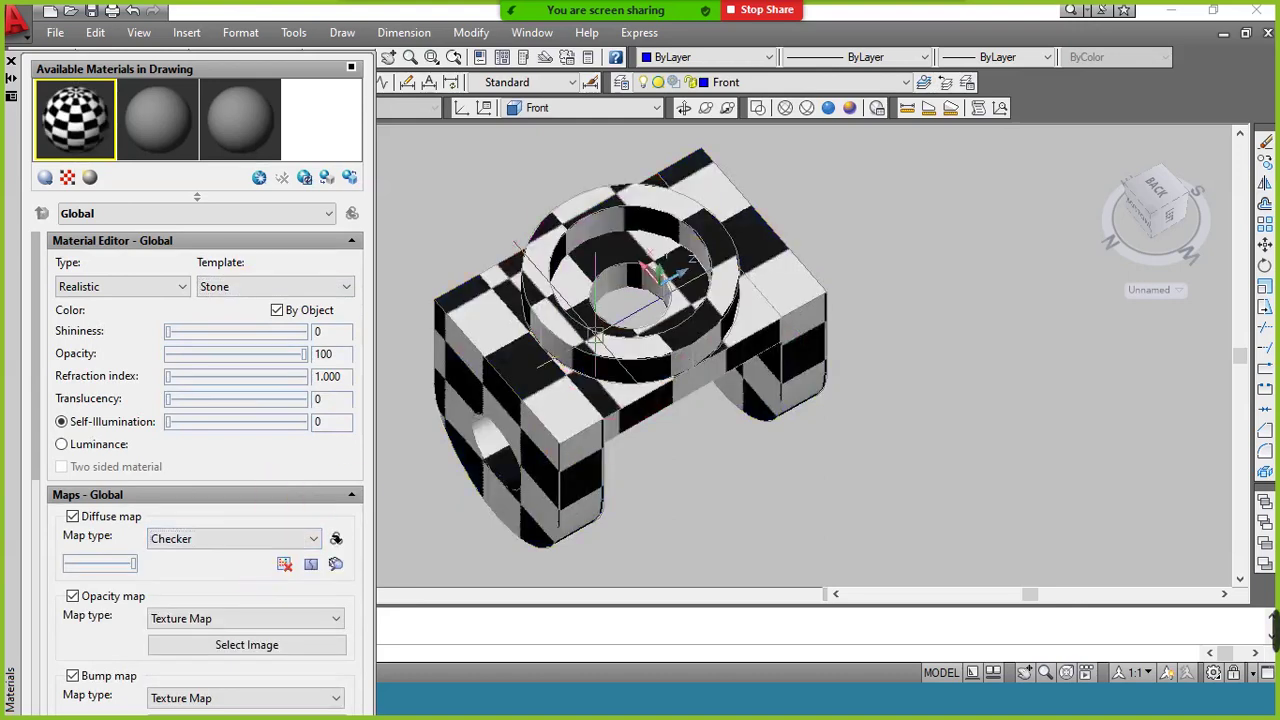
click(683, 108)
drag(745, 255, 692, 201)
right_click(692, 201)
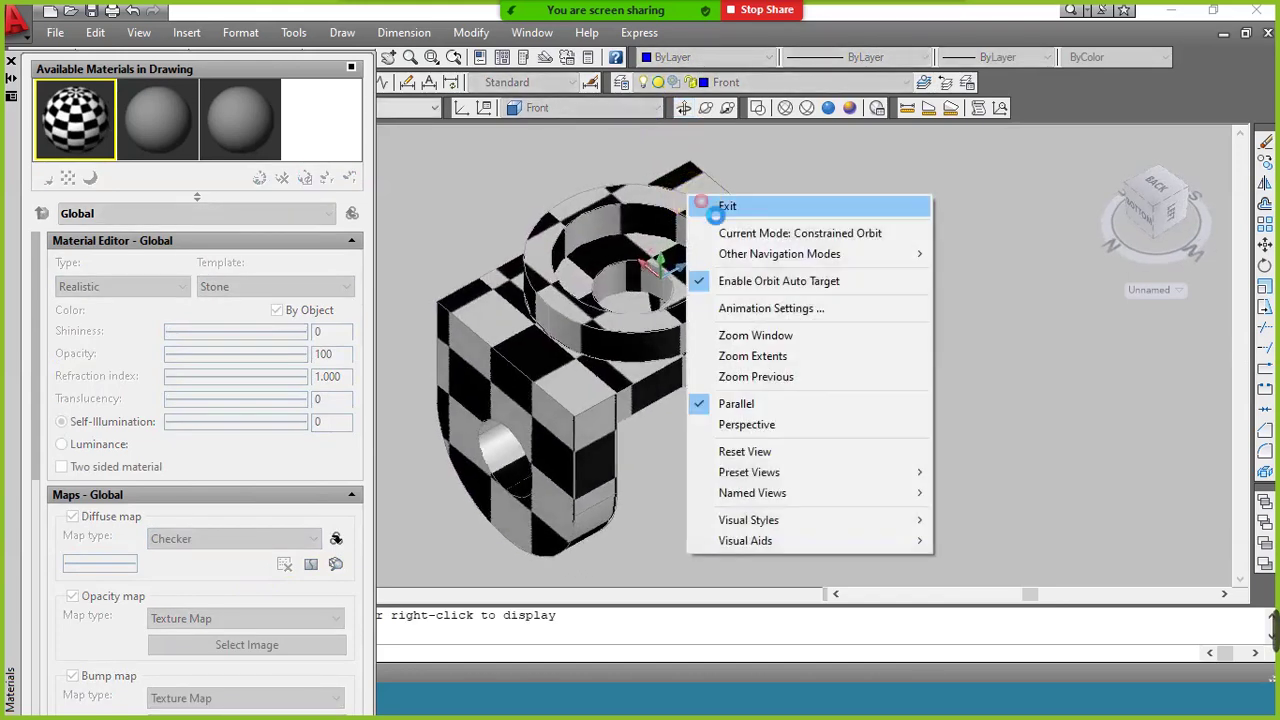
click(712, 206)
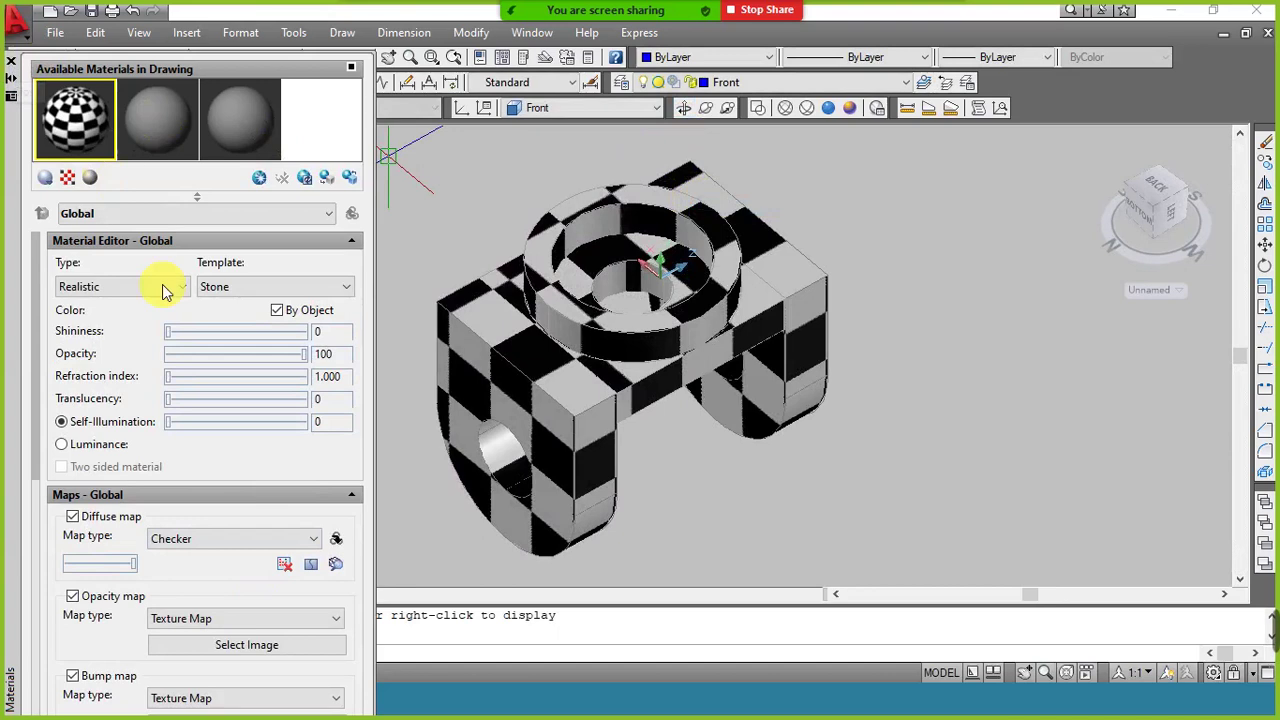
Close the materials editor and dismiss the meeting time-limit notice
click(180, 140)
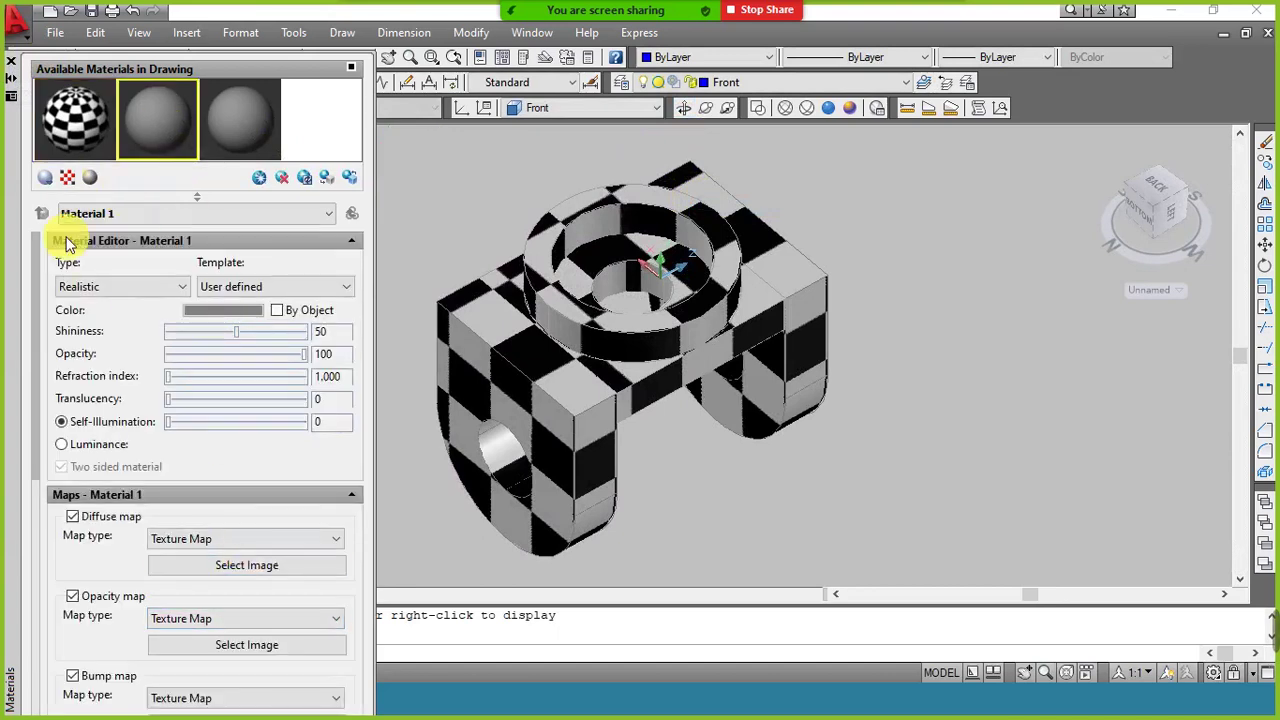
click(10, 64)
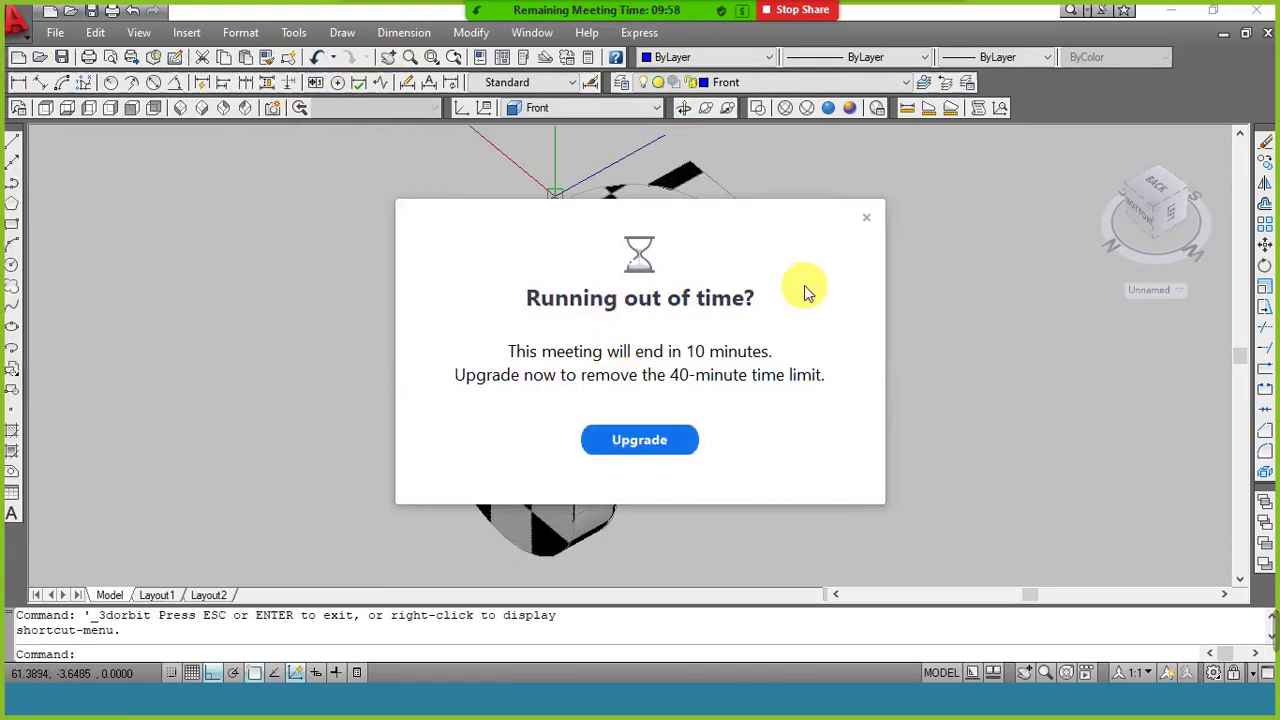
click(869, 220)
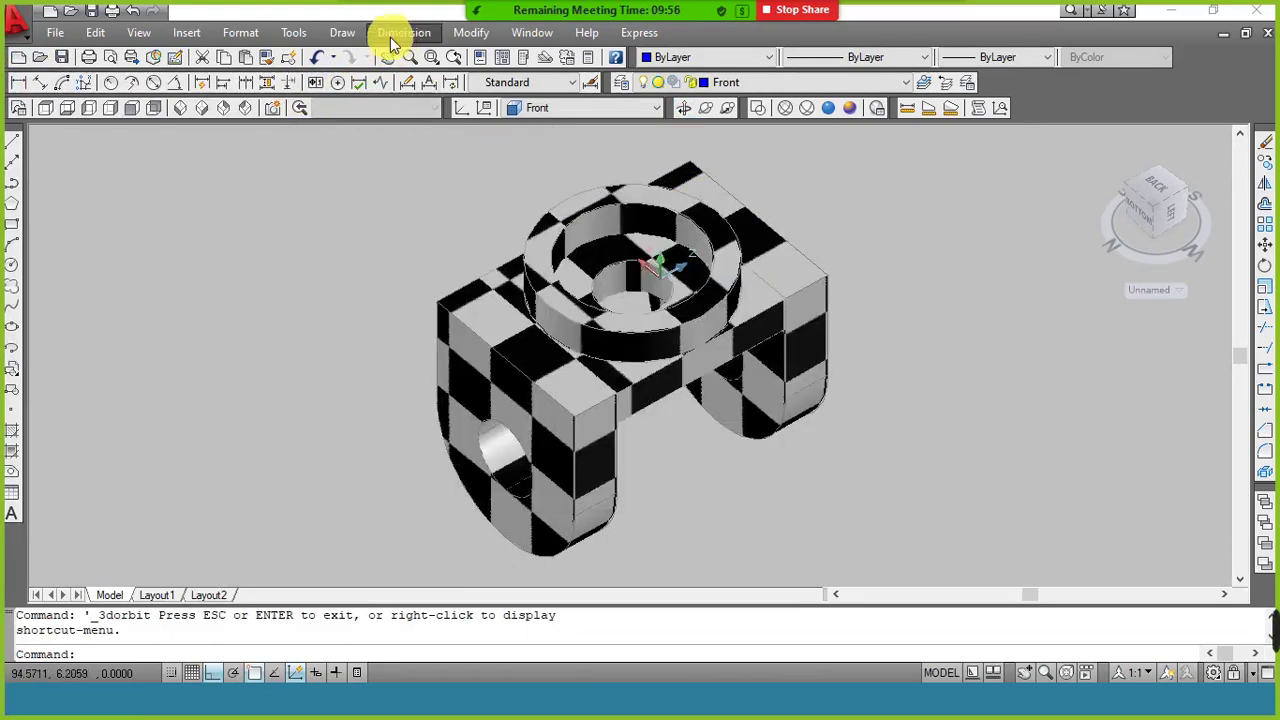
Open the tool palettes and apply the Finishes.Flooring.Bamboo material to the bracket's rear rounded plate
click(303, 36)
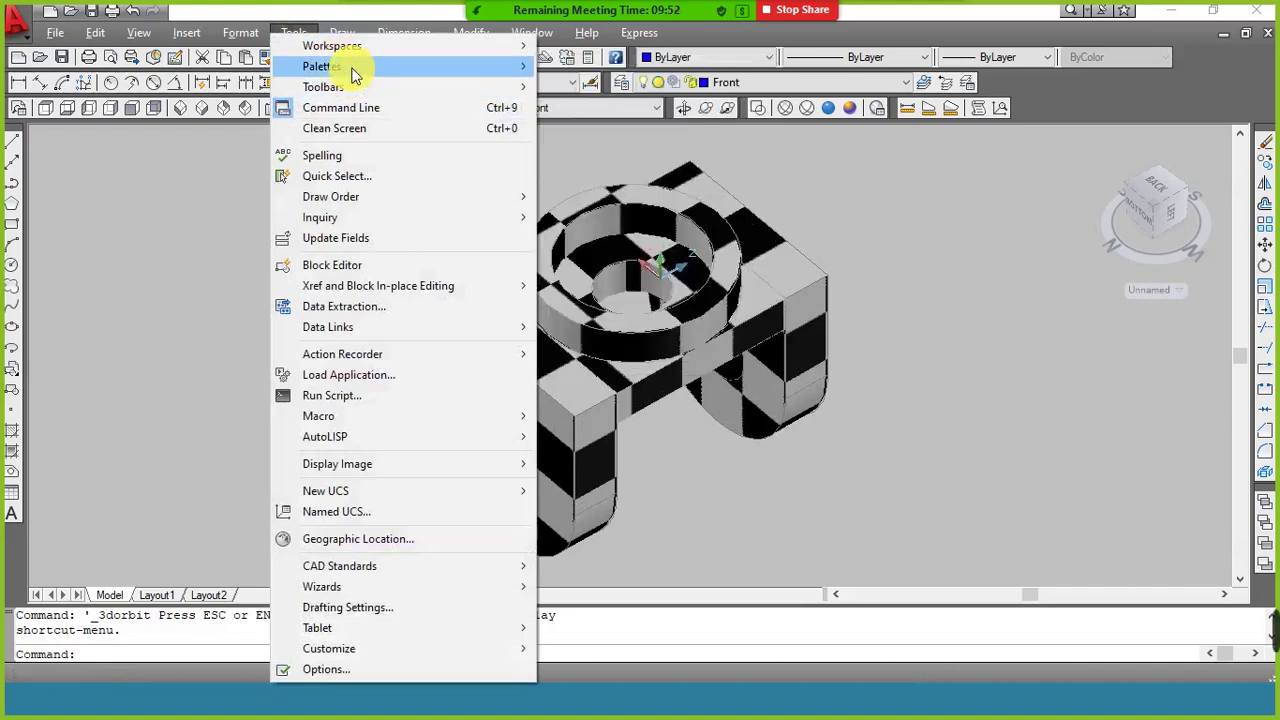
mouse_move(358, 68)
click(610, 128)
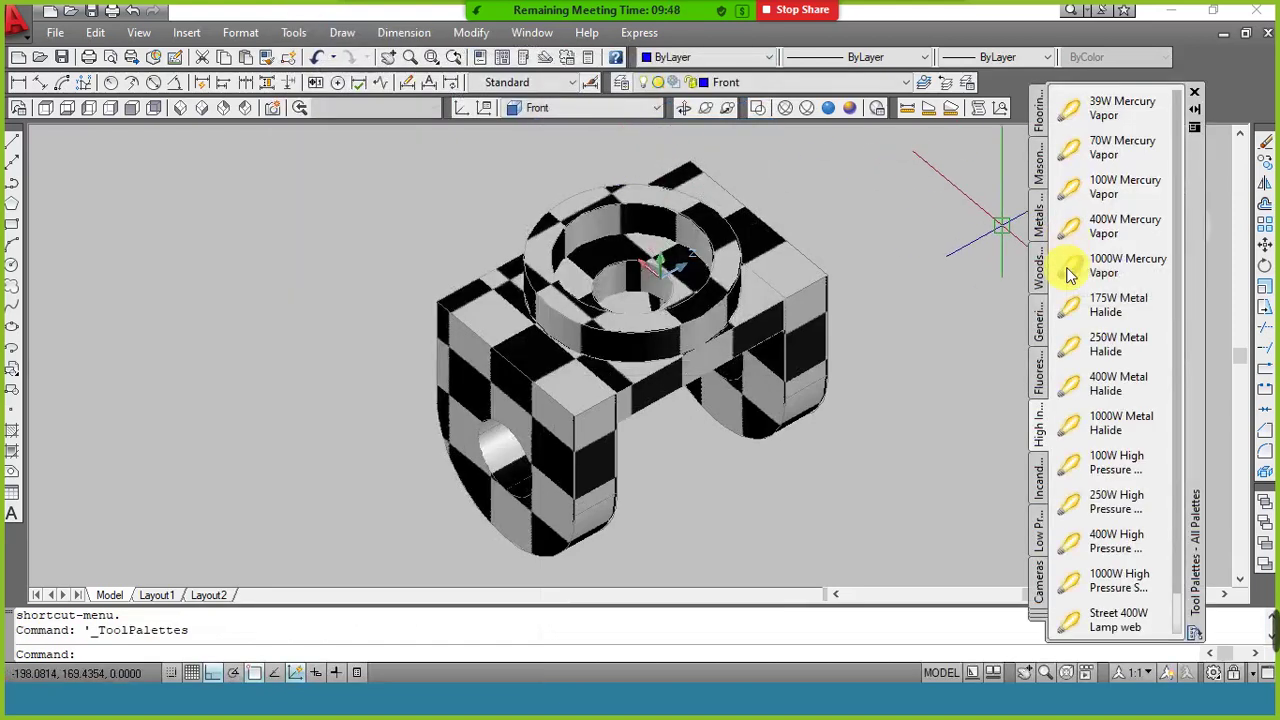
click(1040, 226)
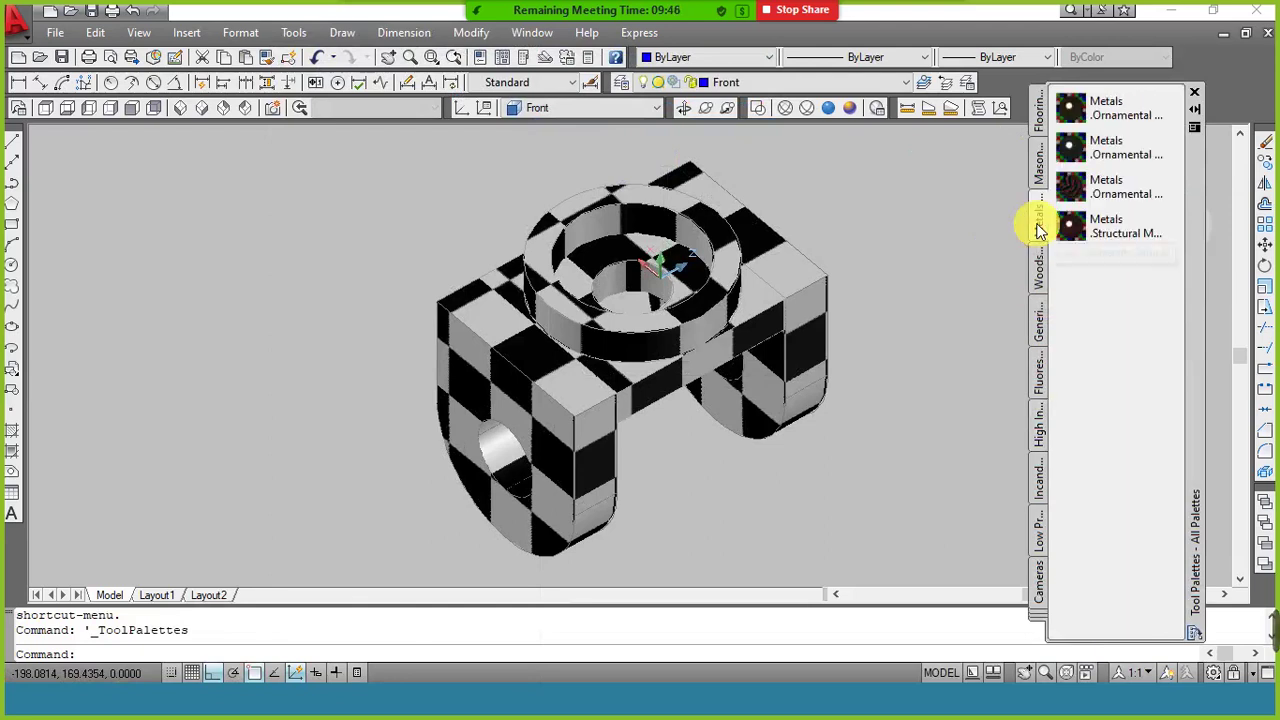
click(1043, 171)
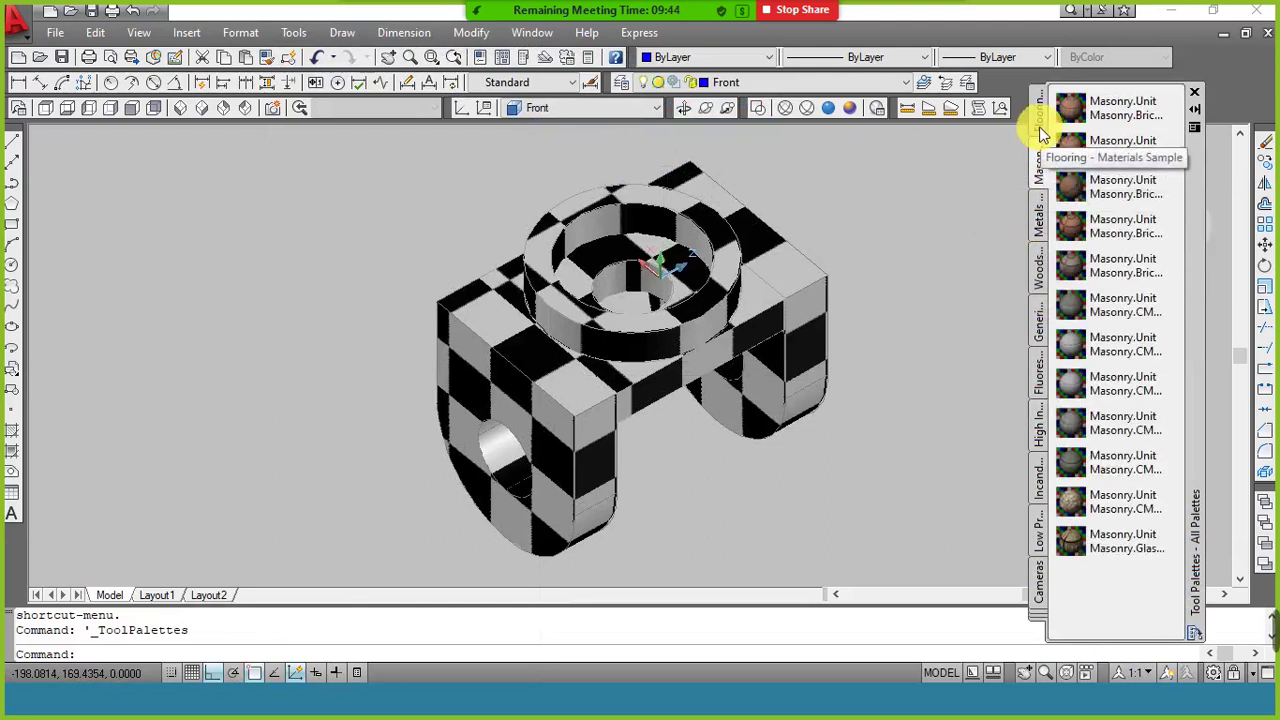
click(1041, 130)
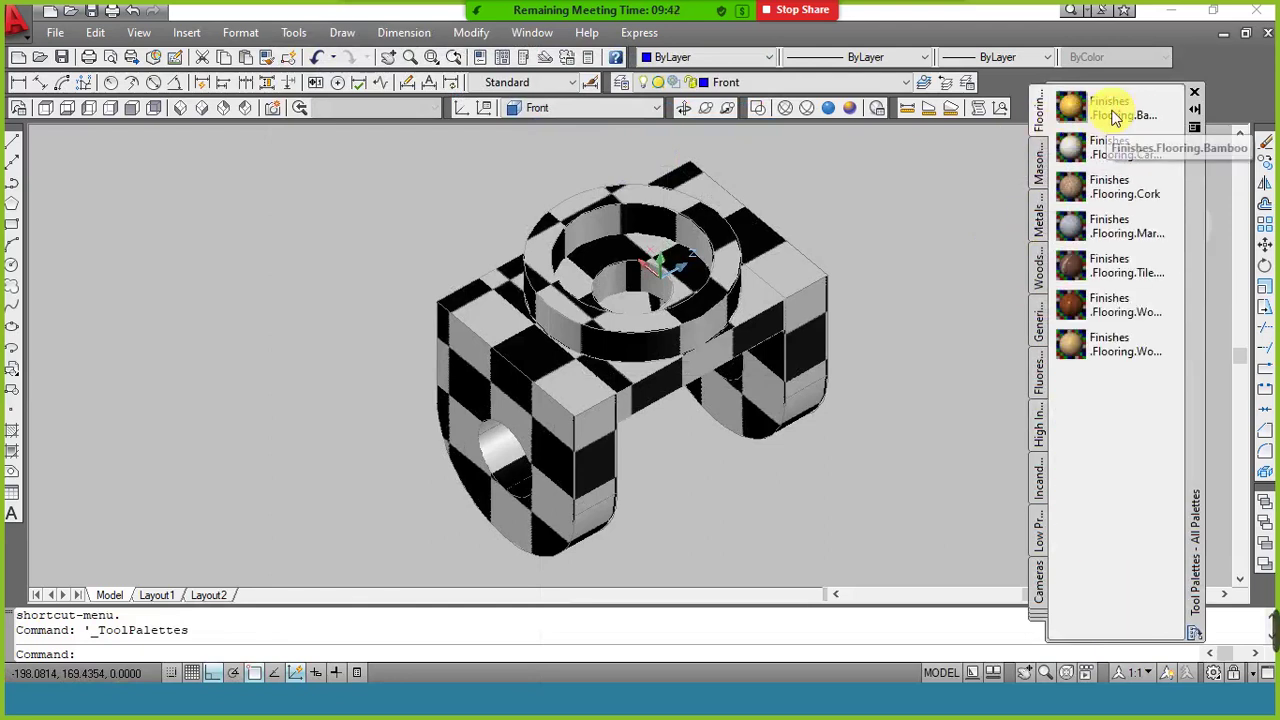
click(1074, 112)
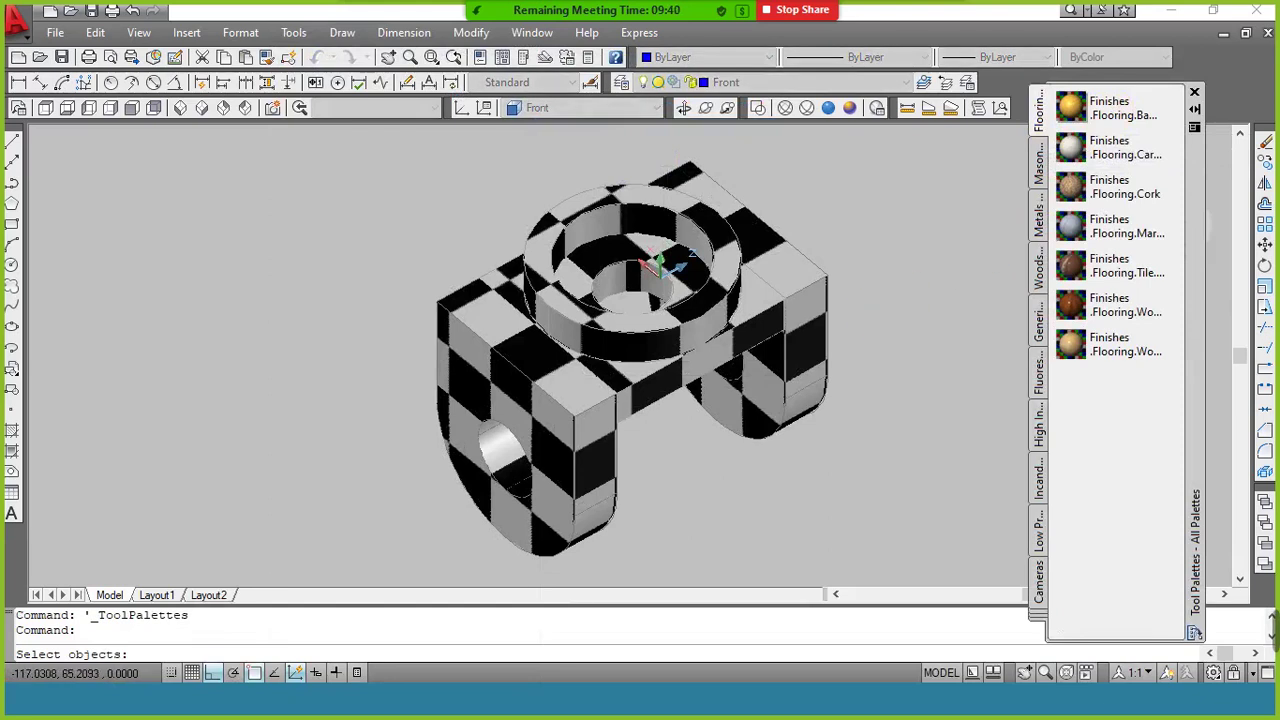
click(835, 330)
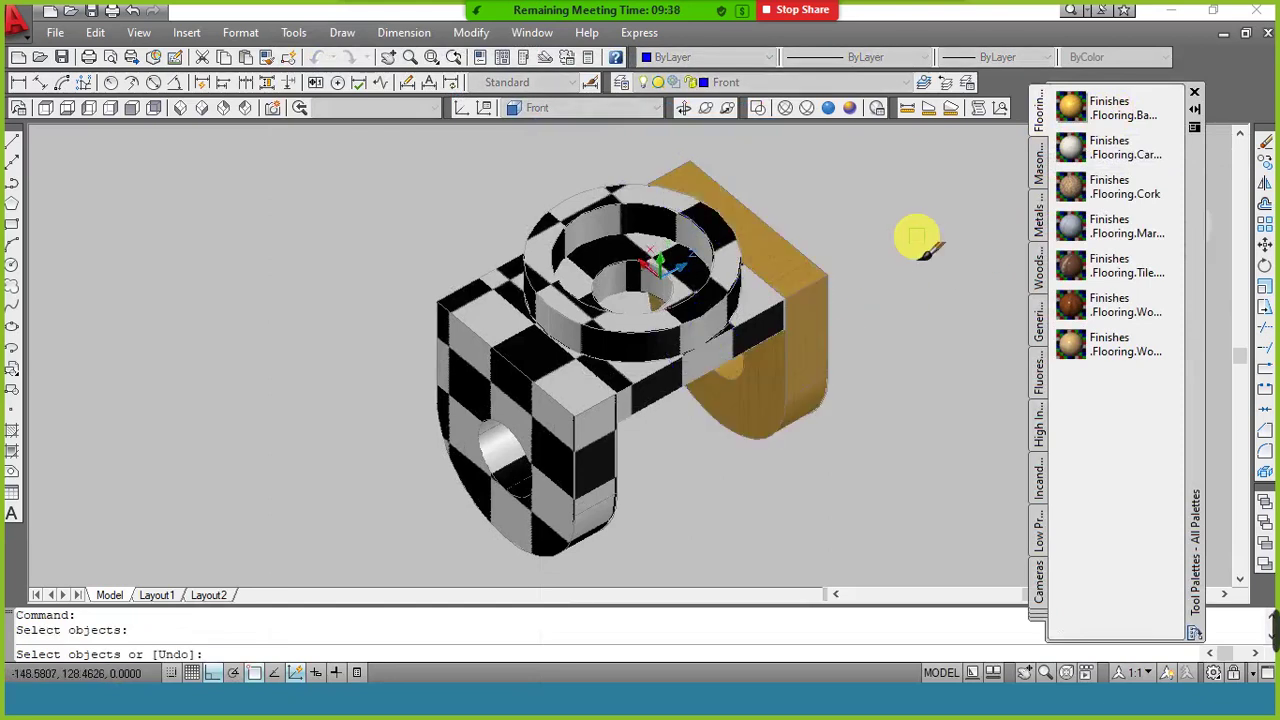
Apply the Metals.Ornamental Metals.Copper material to the front rounded plate, overwriting the existing material definition
click(1038, 168)
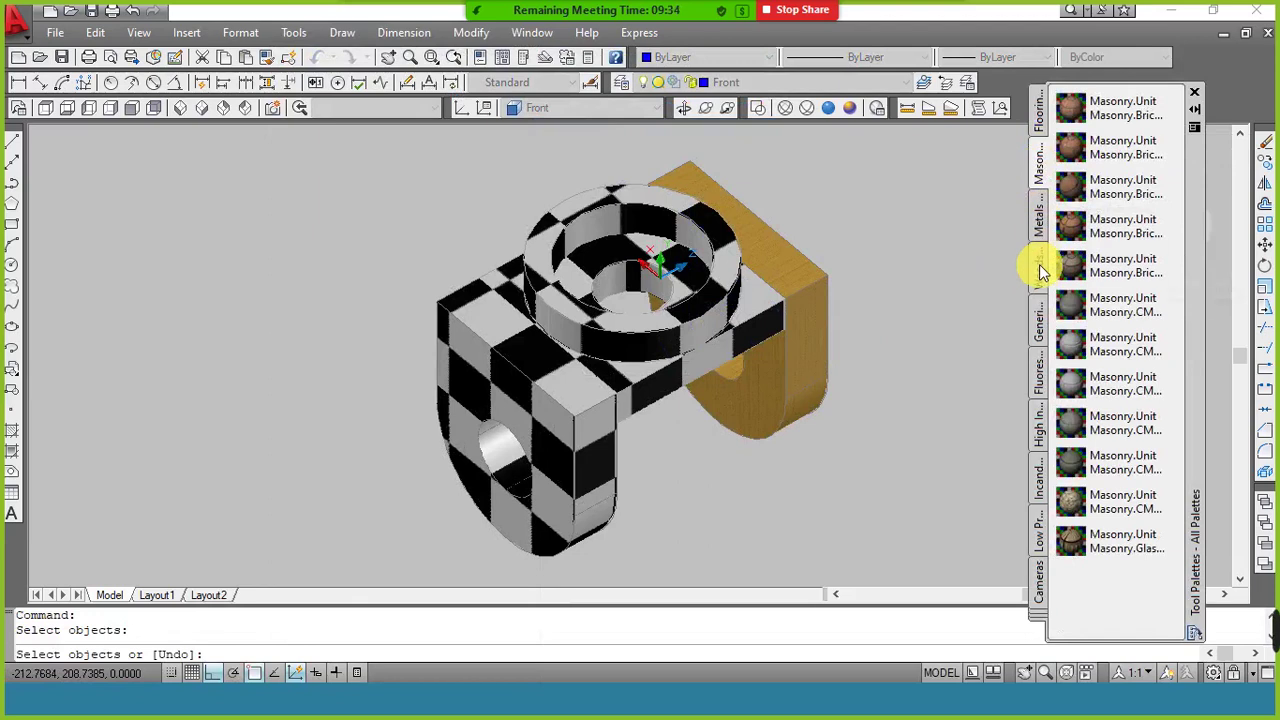
click(1036, 212)
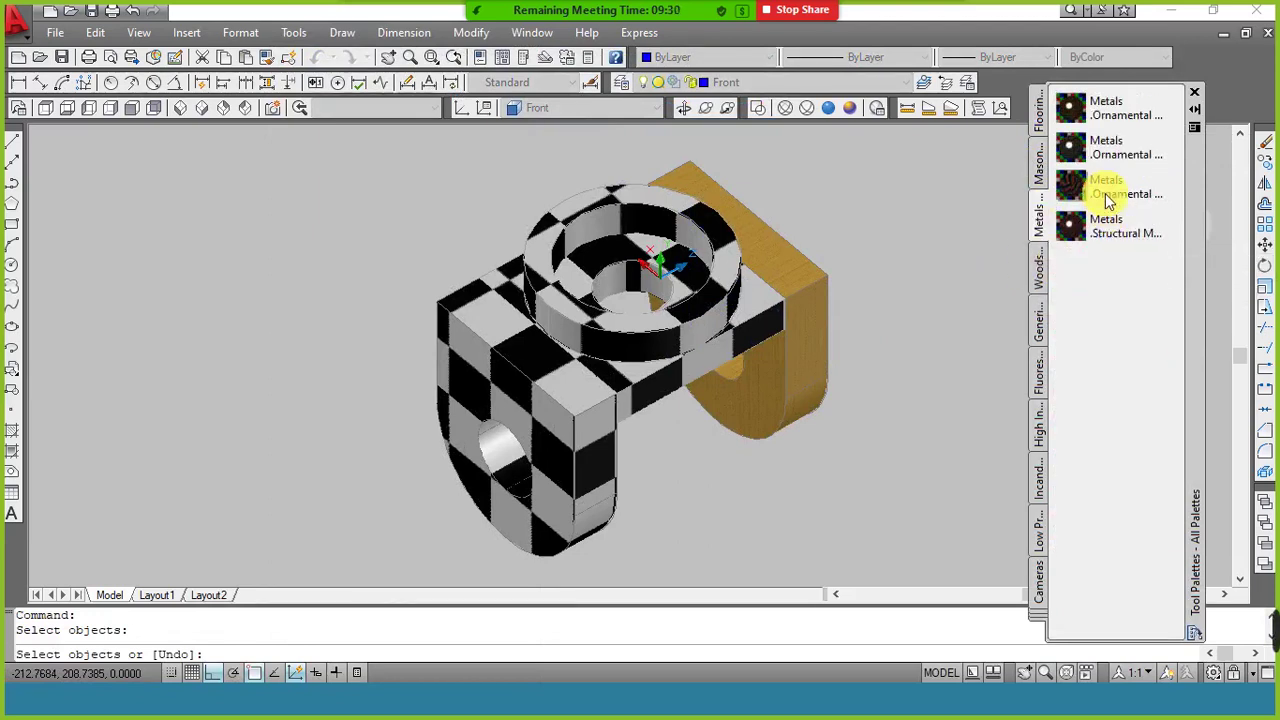
key(Escape)
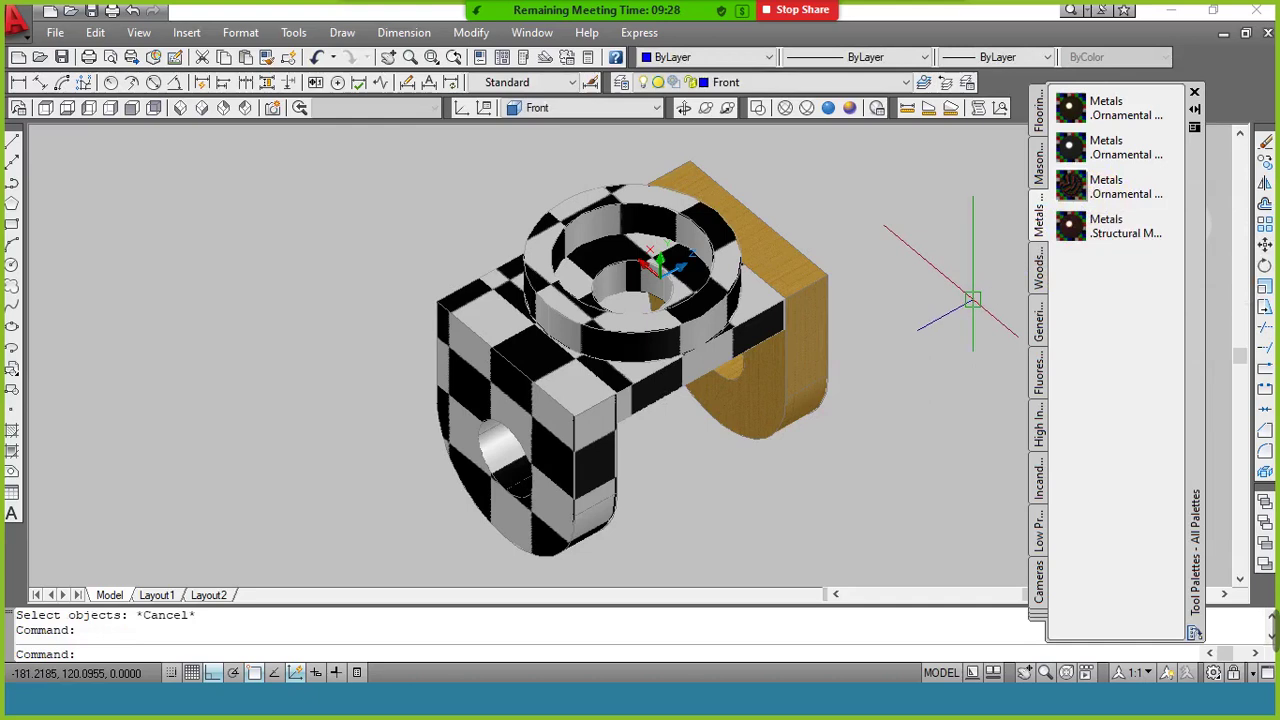
click(1074, 196)
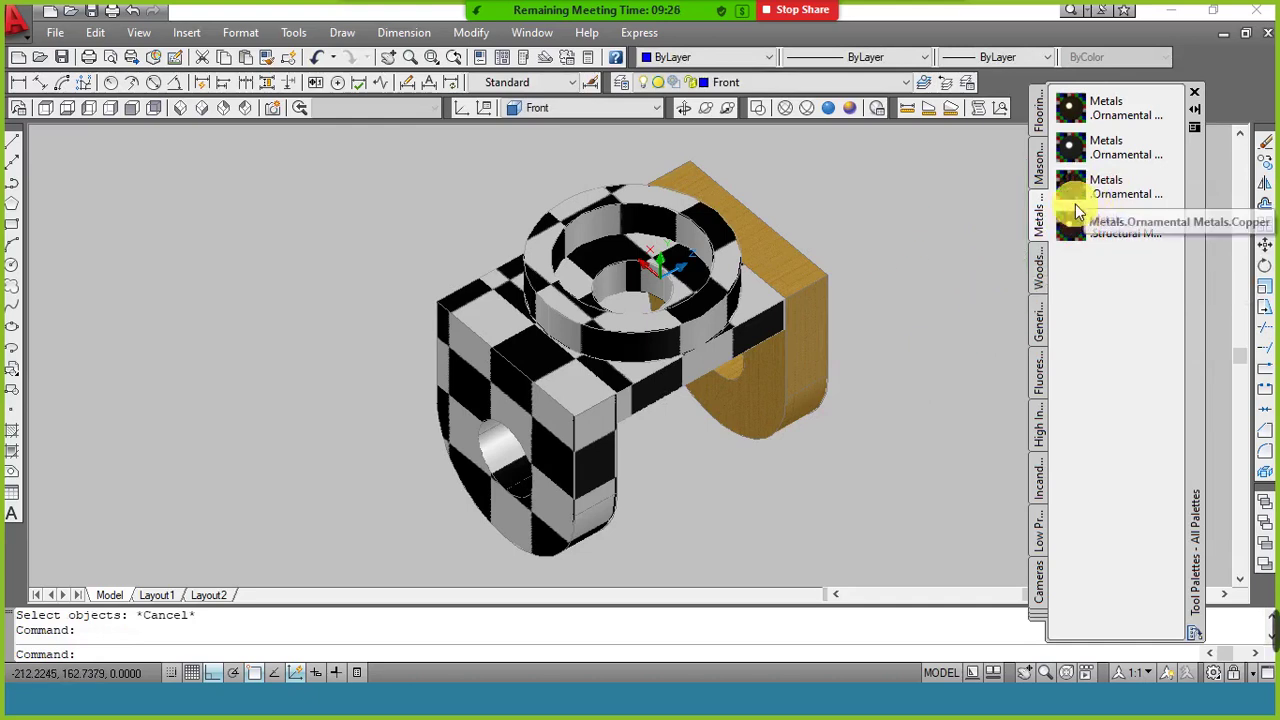
click(668, 385)
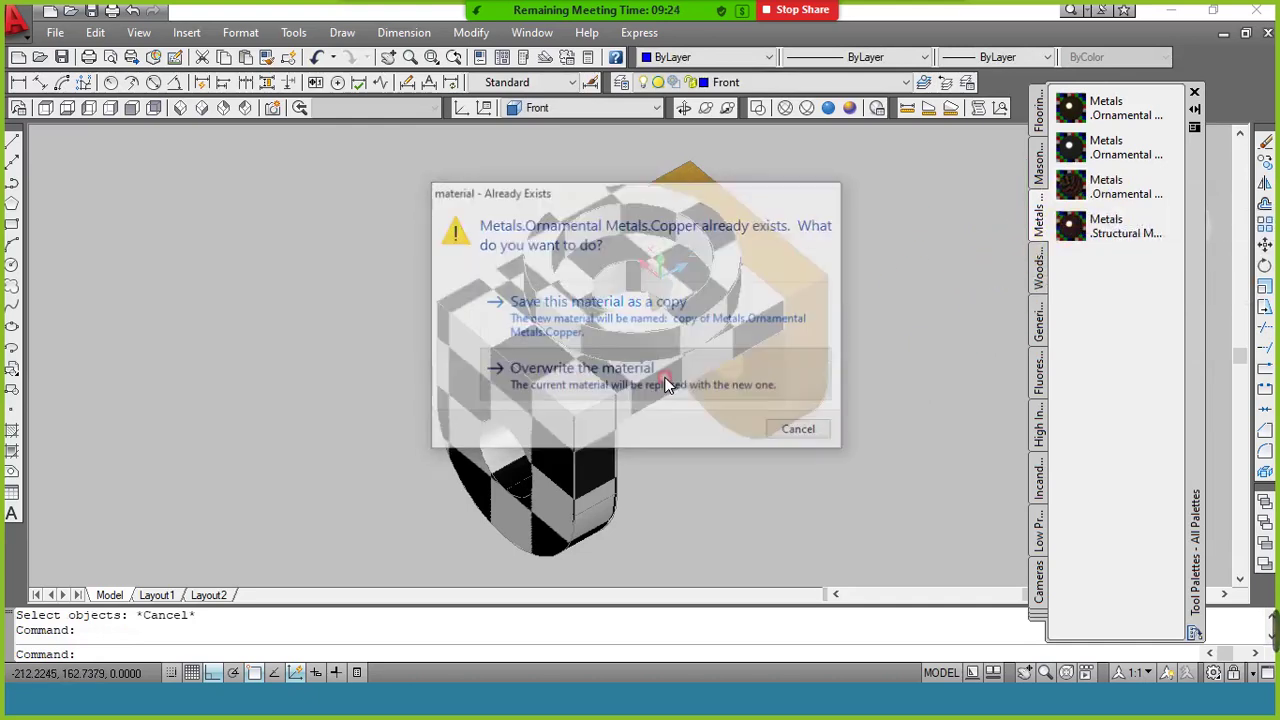
click(612, 484)
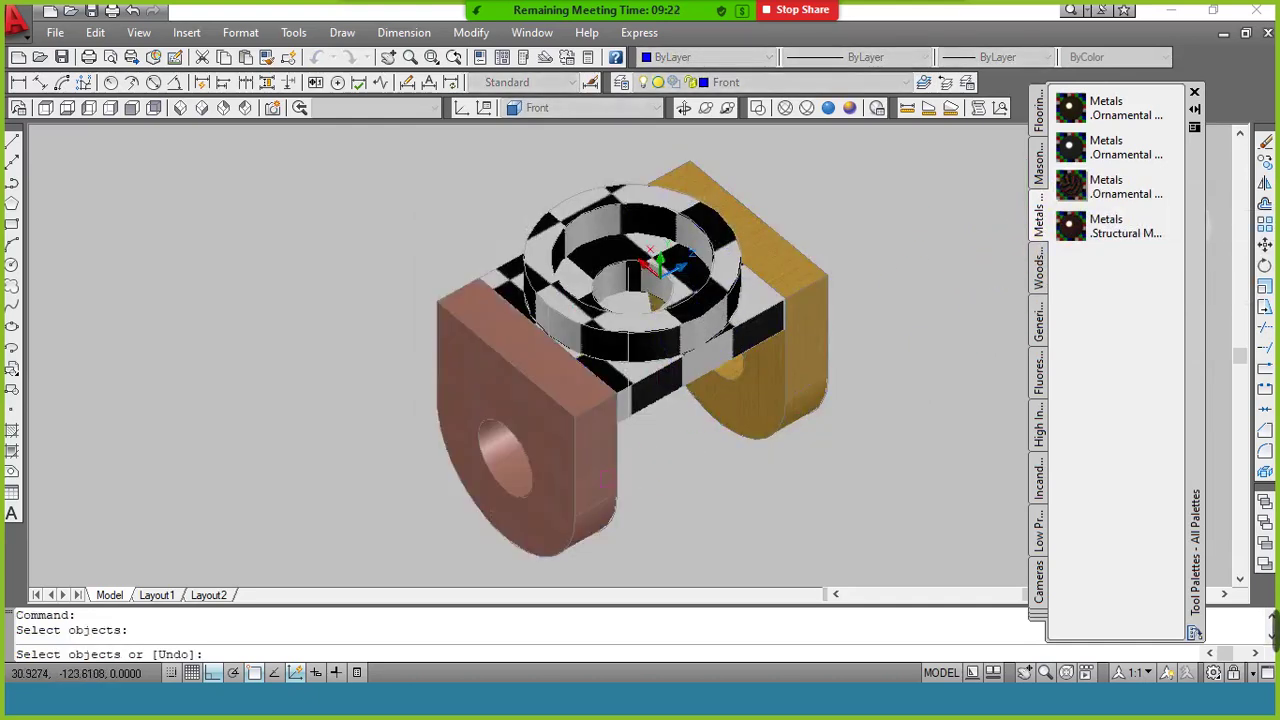
click(1040, 270)
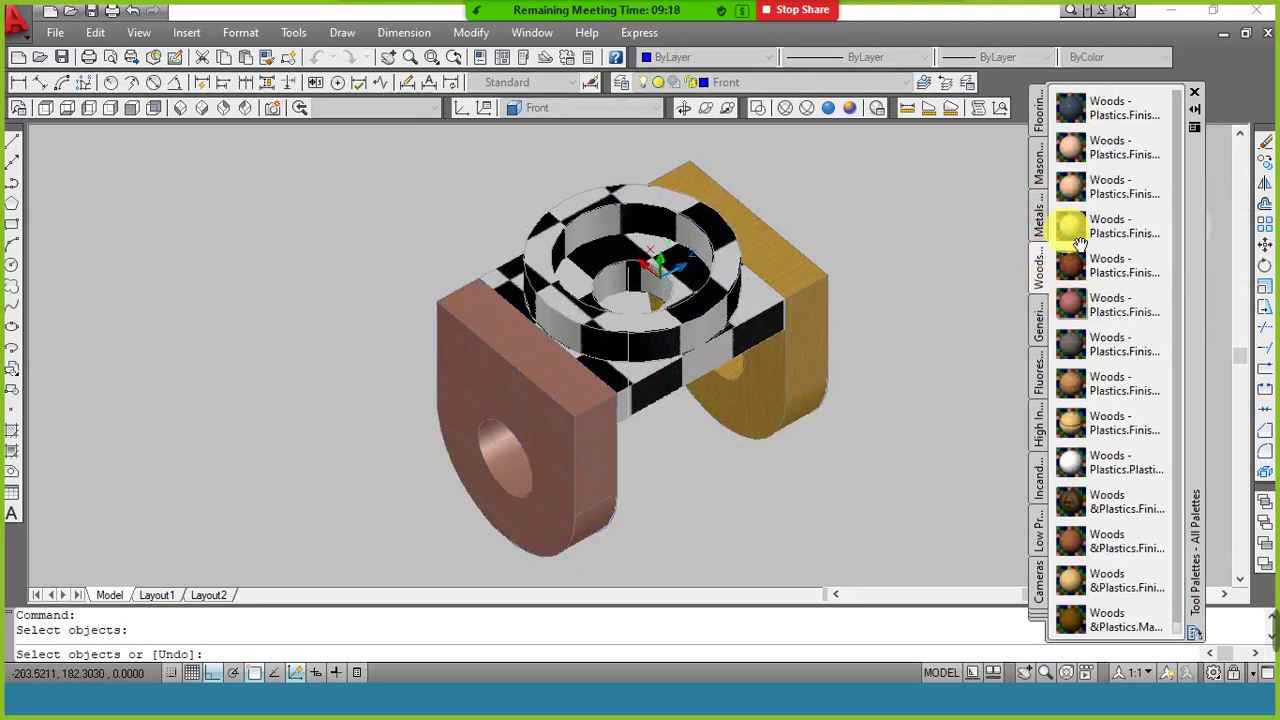
scroll(1134, 300, down, 1)
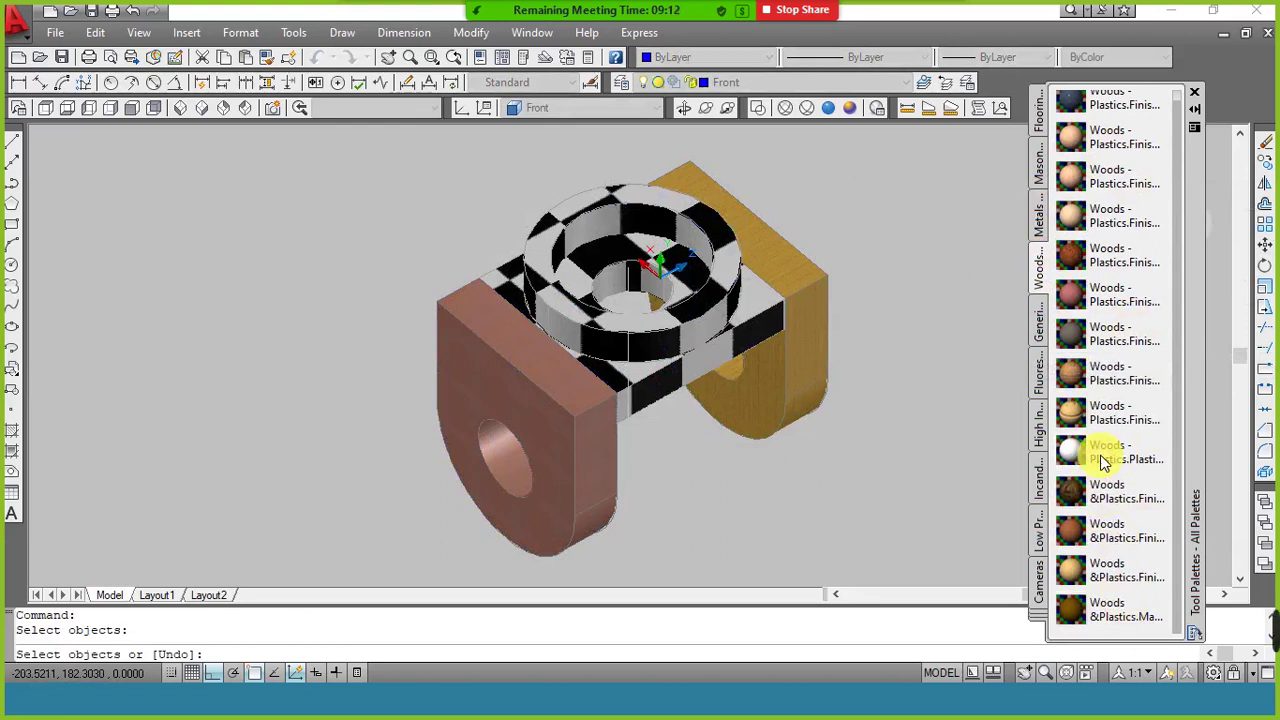
key(Escape)
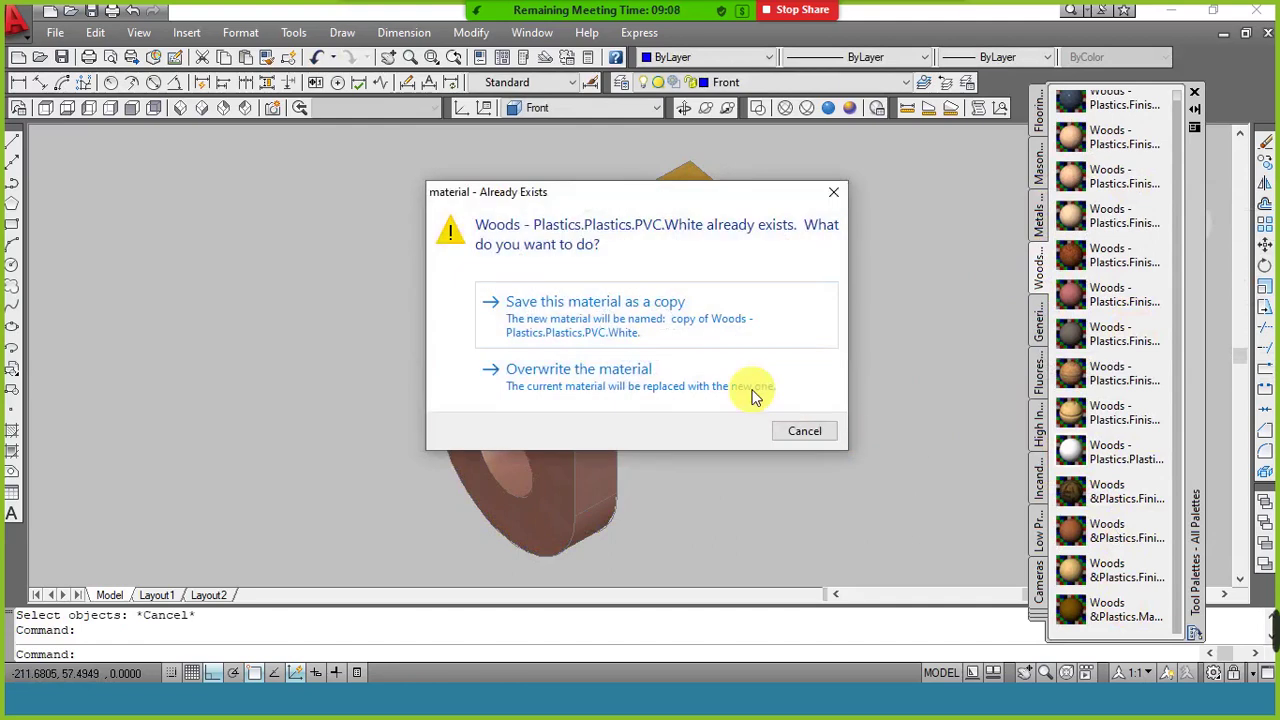
click(598, 385)
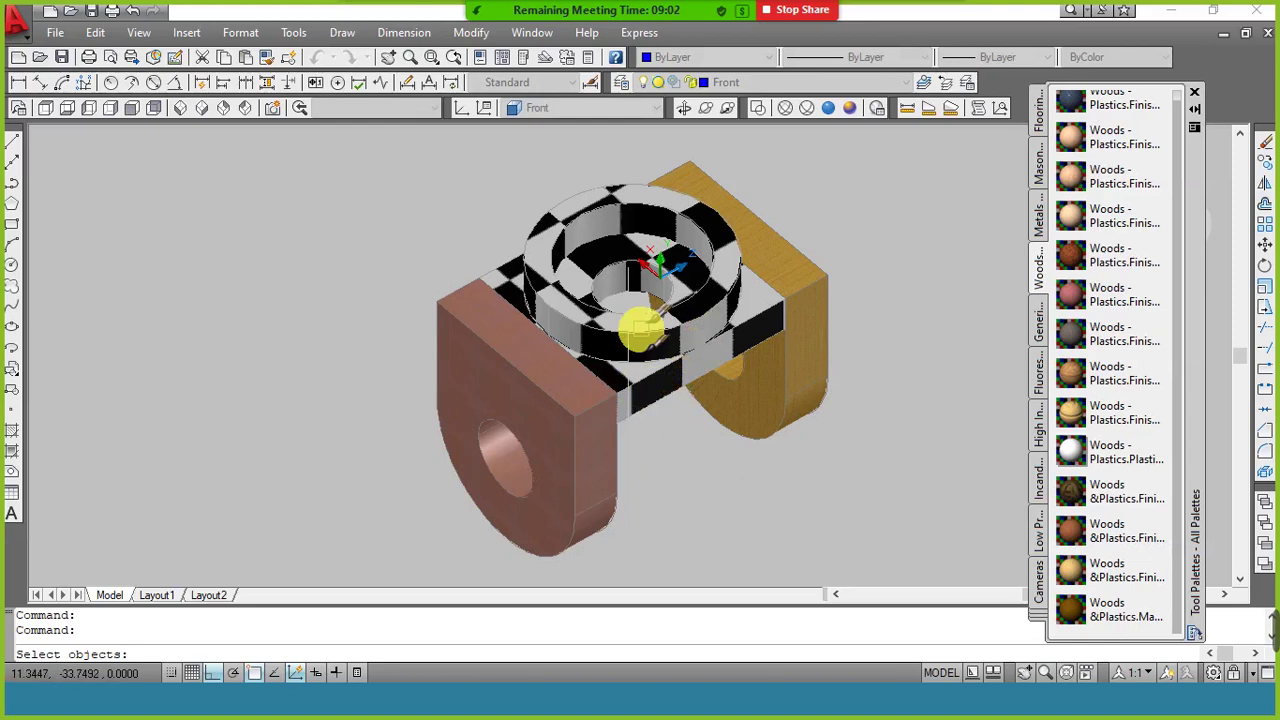
key(Escape)
key(Escape)
key(Escape)
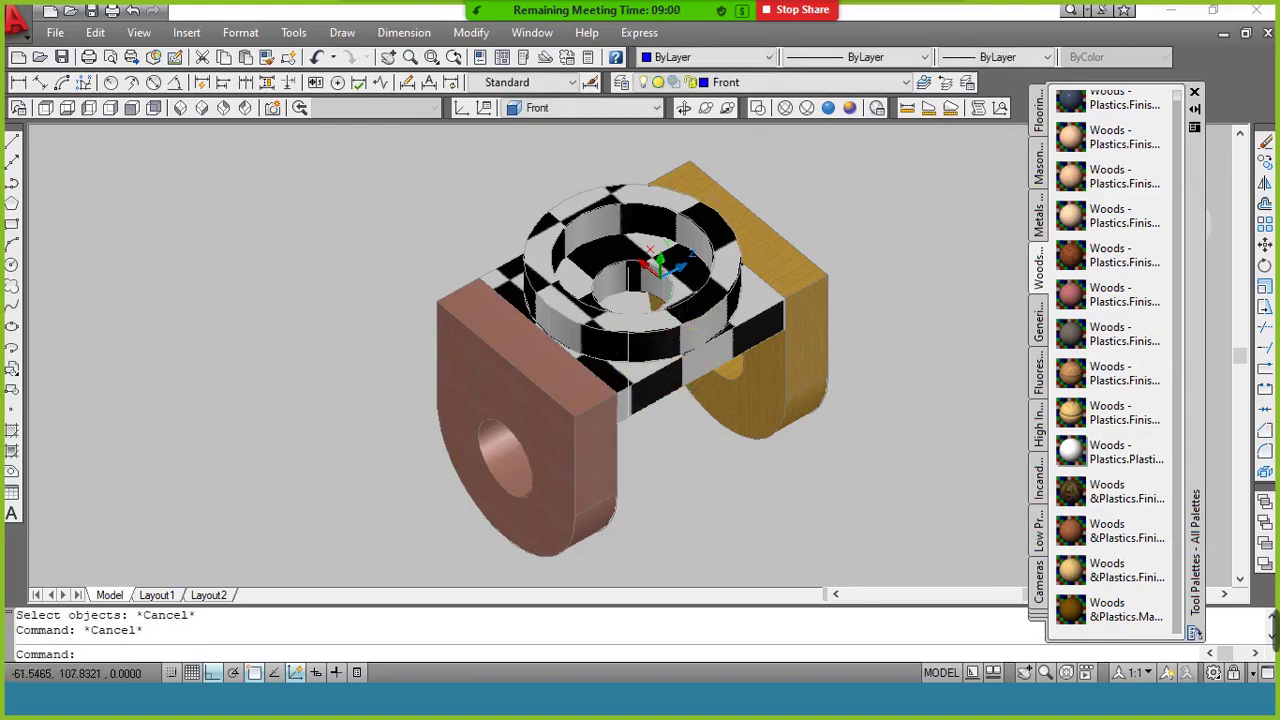
Unlock the locked bracket layers, apply Woods - Plastics.Plastics.PVC.White to the base plate by overwriting the existing material, and close the tool palettes
click(766, 83)
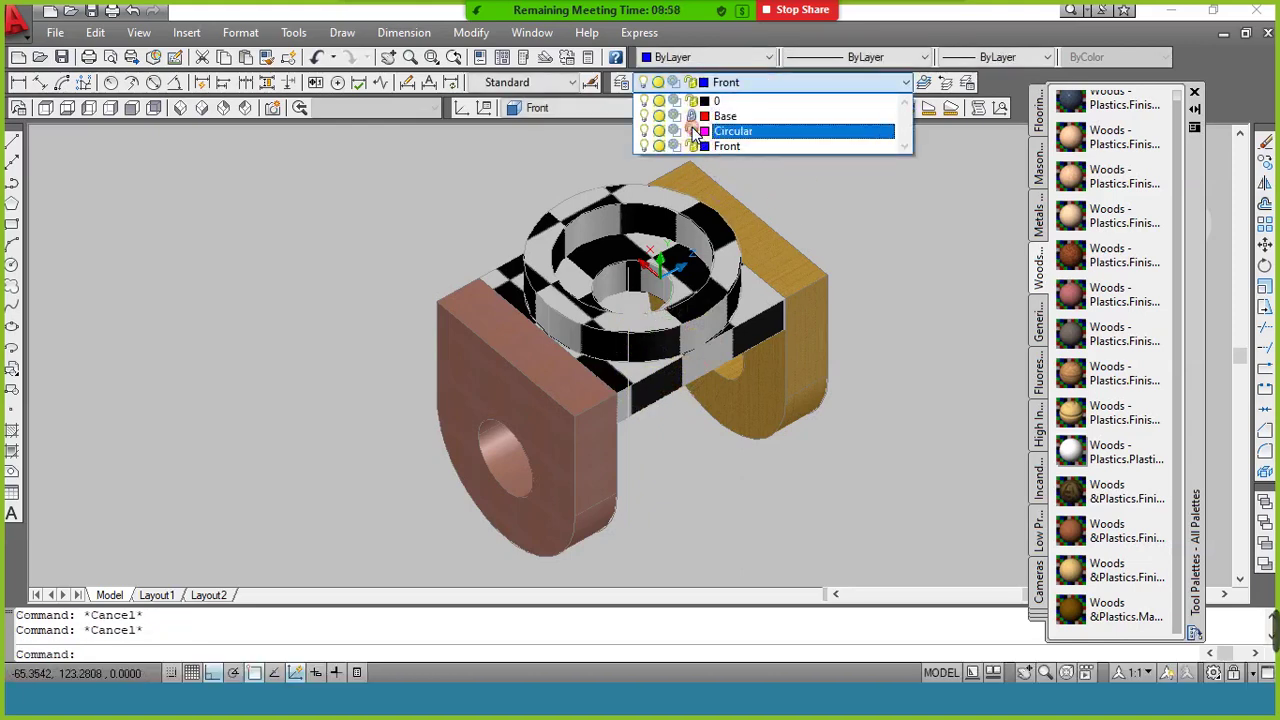
click(929, 322)
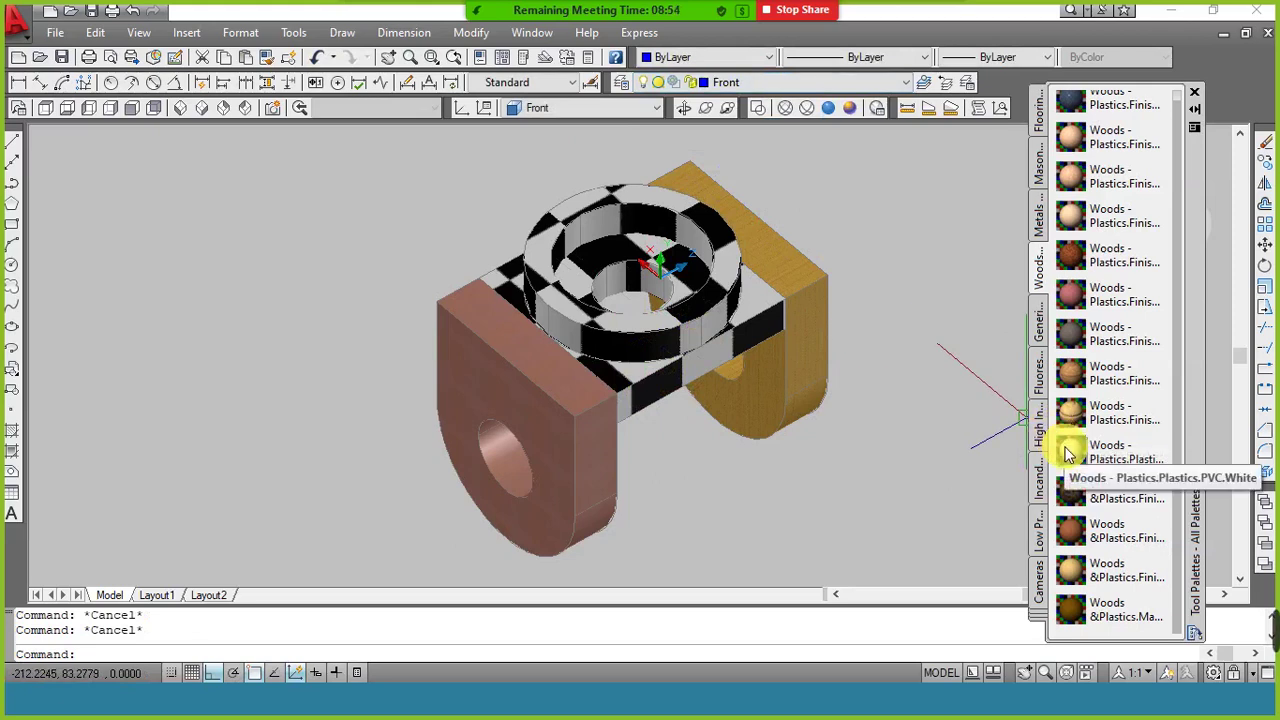
click(1037, 327)
click(1041, 271)
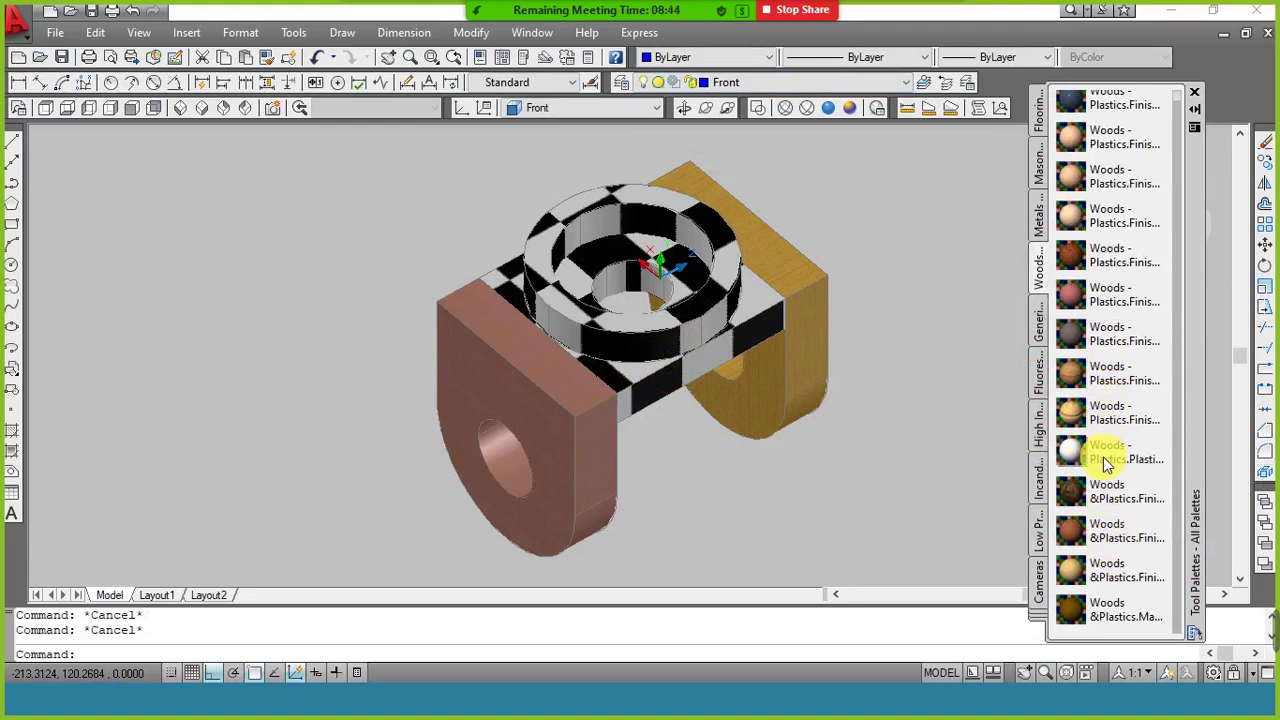
drag(1105, 462, 934, 462)
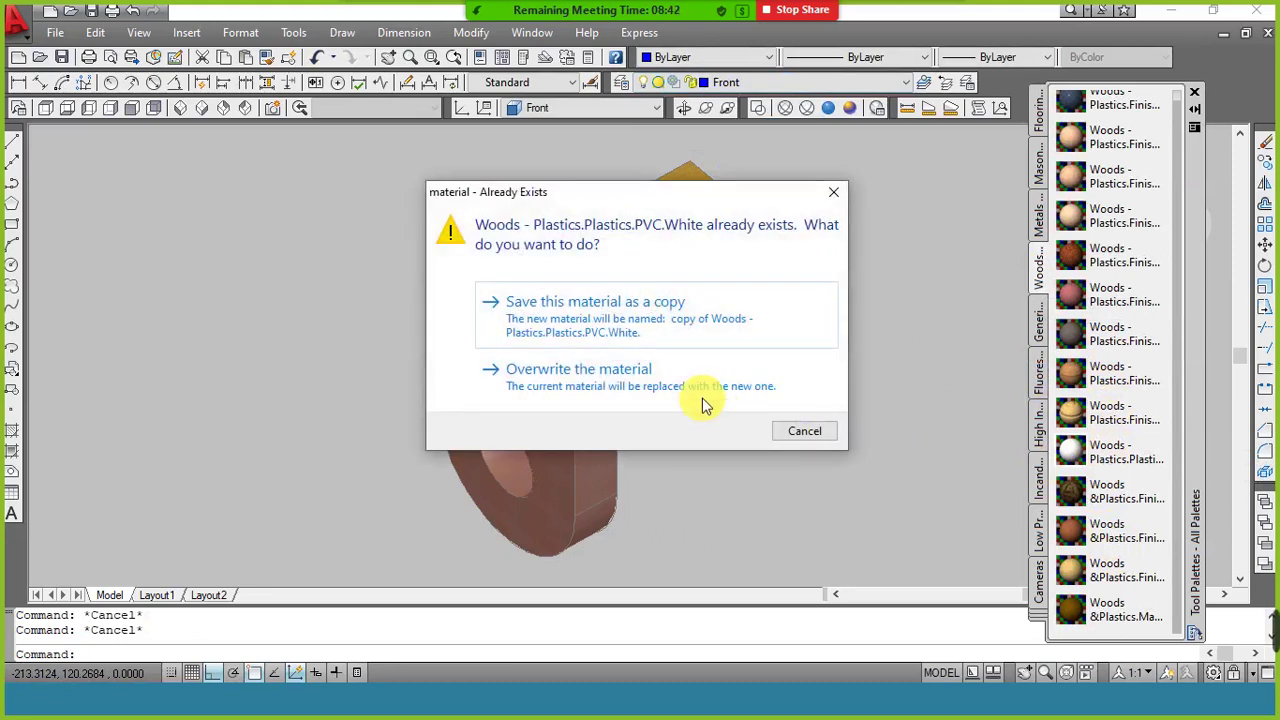
click(578, 370)
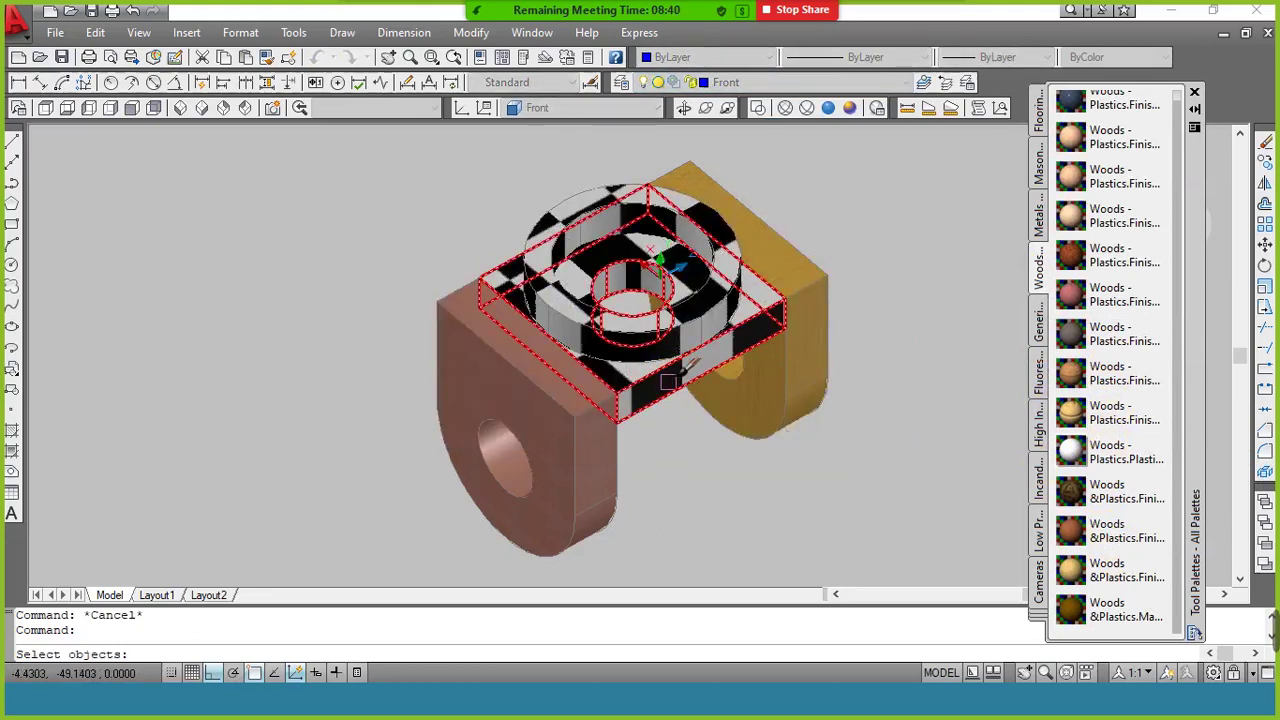
click(680, 373)
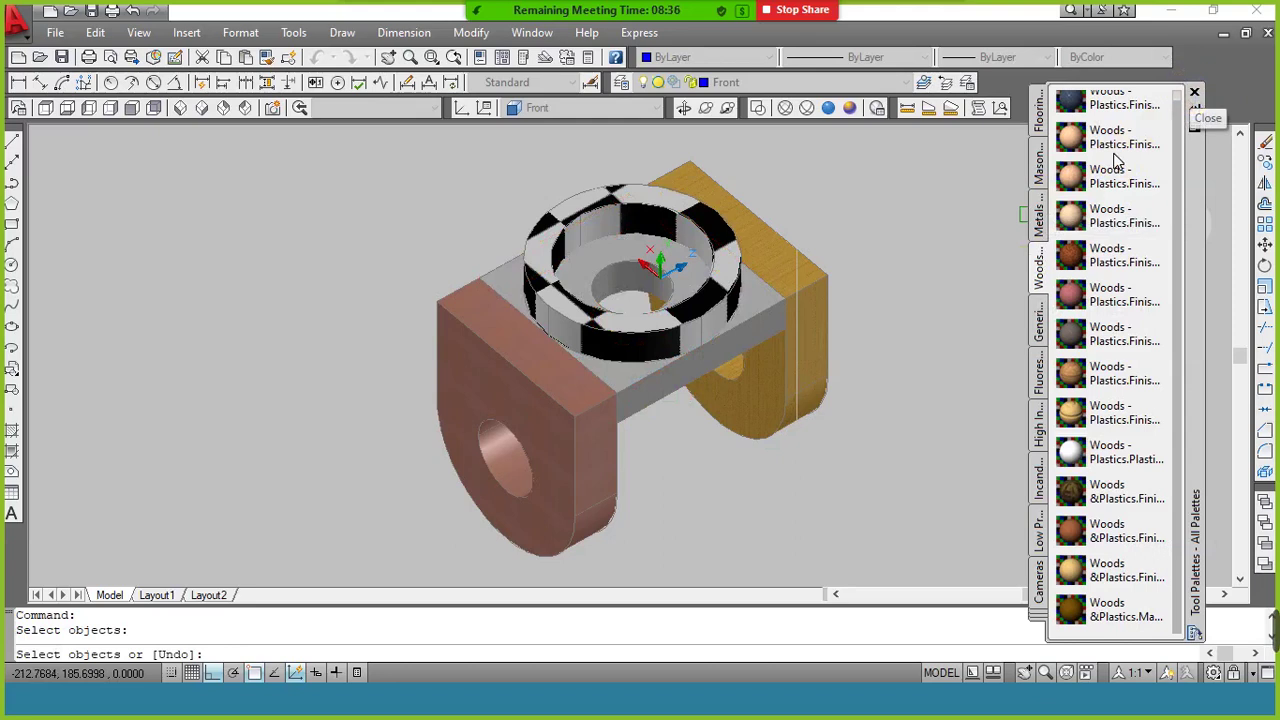
click(1197, 95)
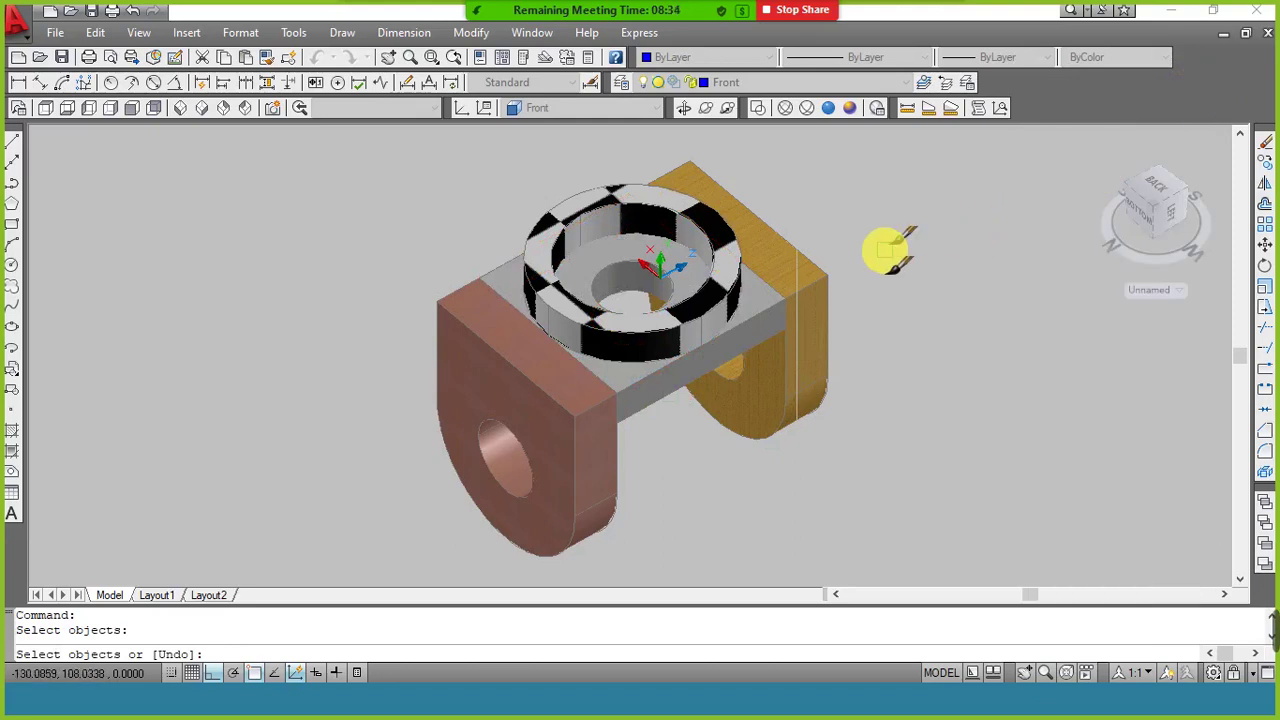
key(Return)
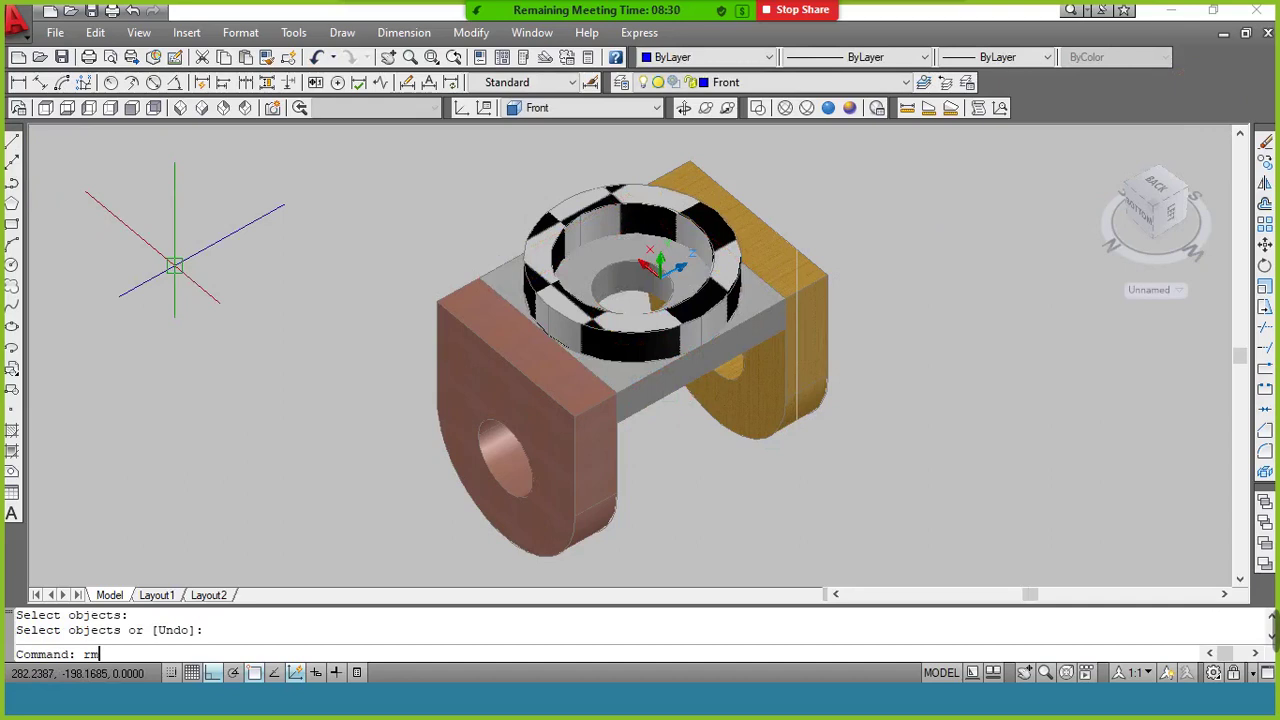
Reopen the materials editor and give Material 1 the Finishes.Ceilings.Acoustical Tile image as its diffuse texture map
key(Return)
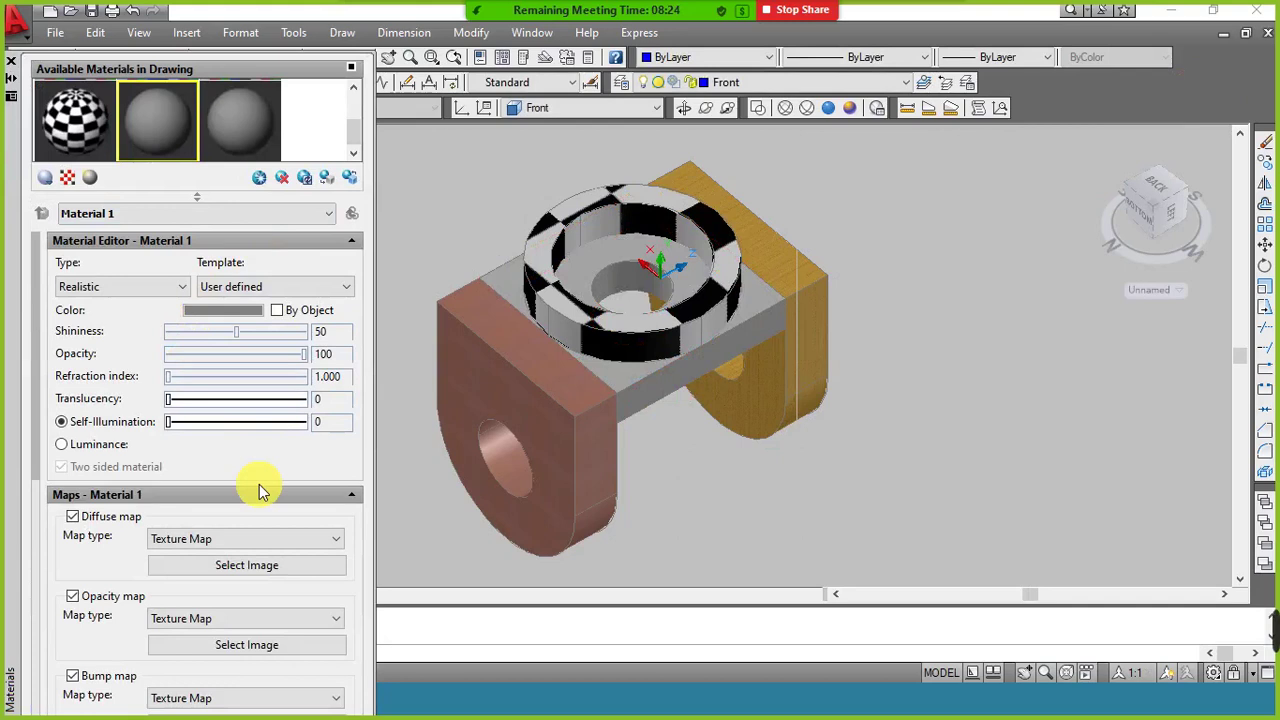
click(261, 567)
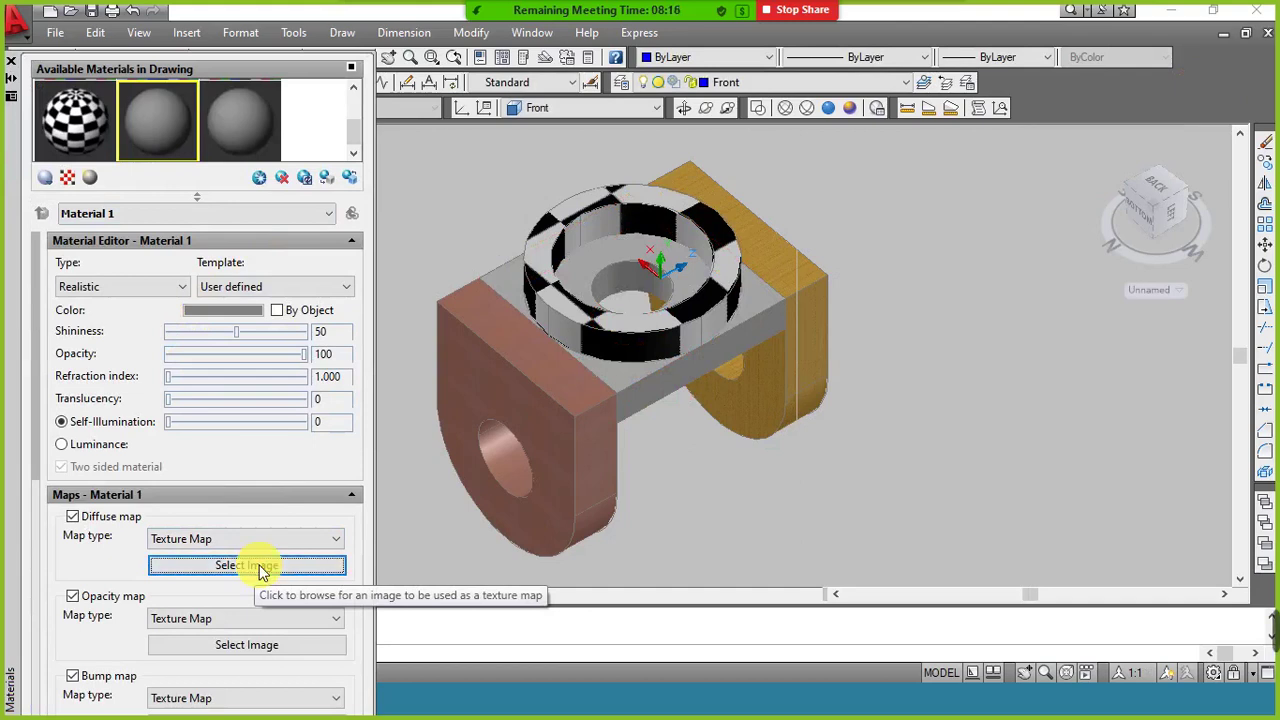
click(374, 282)
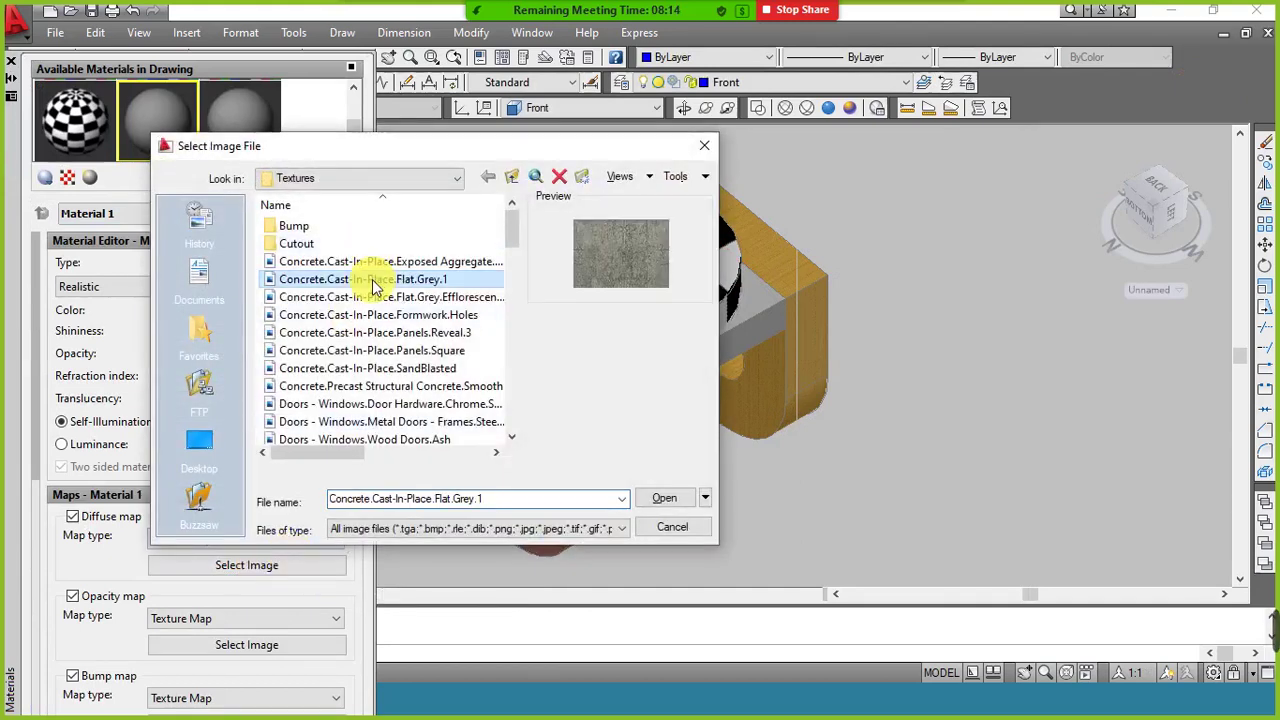
key(Down)
key(Down)
key(Down)
key(Down)
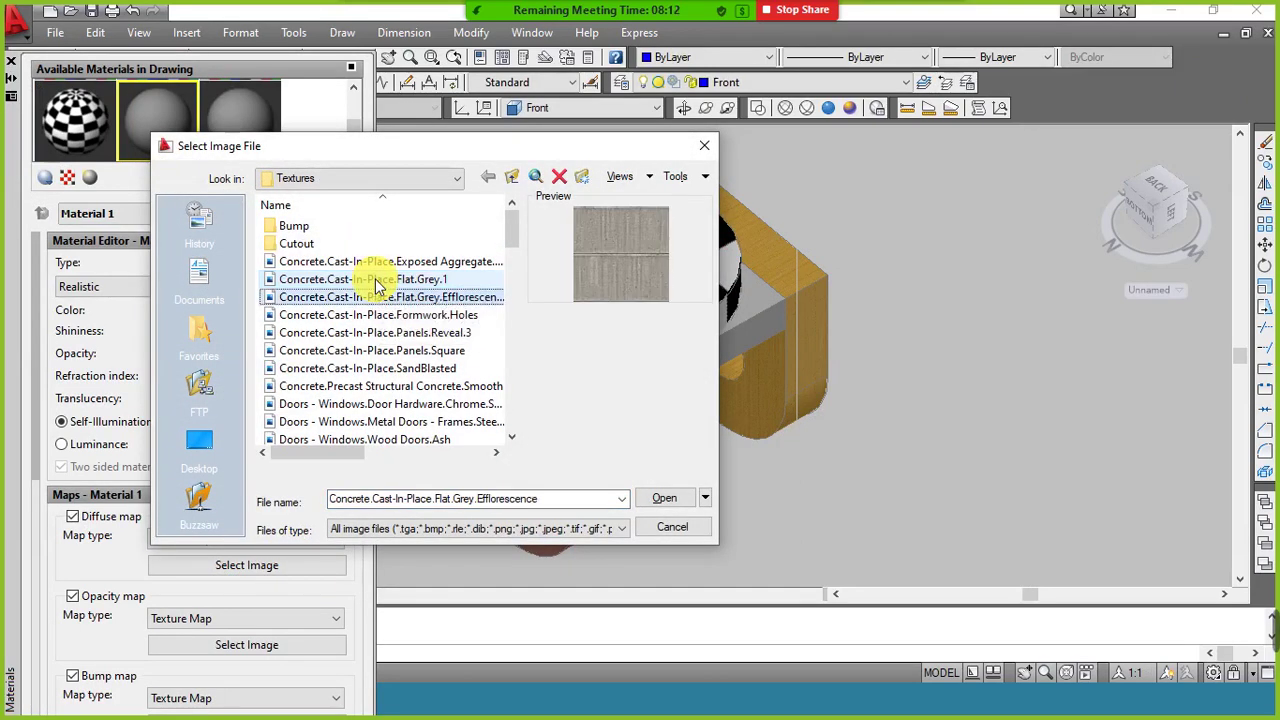
key(Down)
key(Down)
key(Down)
key(Down)
key(Down)
key(Down)
key(Down)
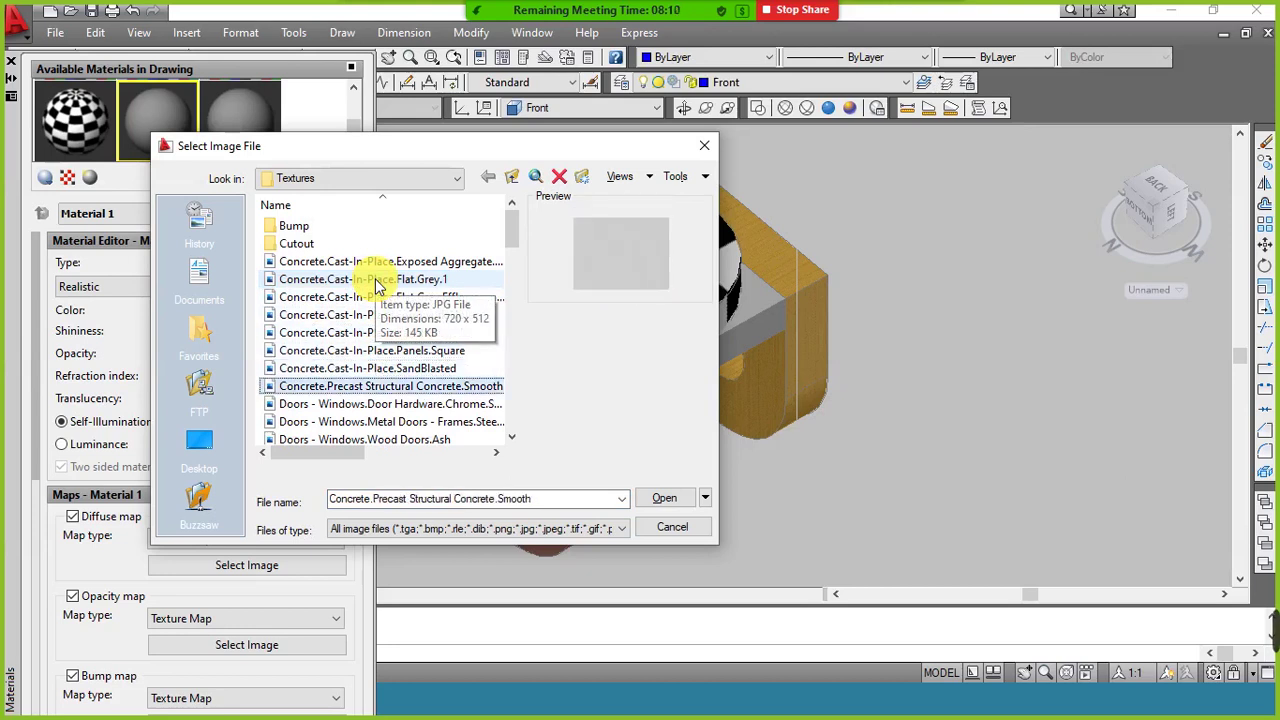
key(Down)
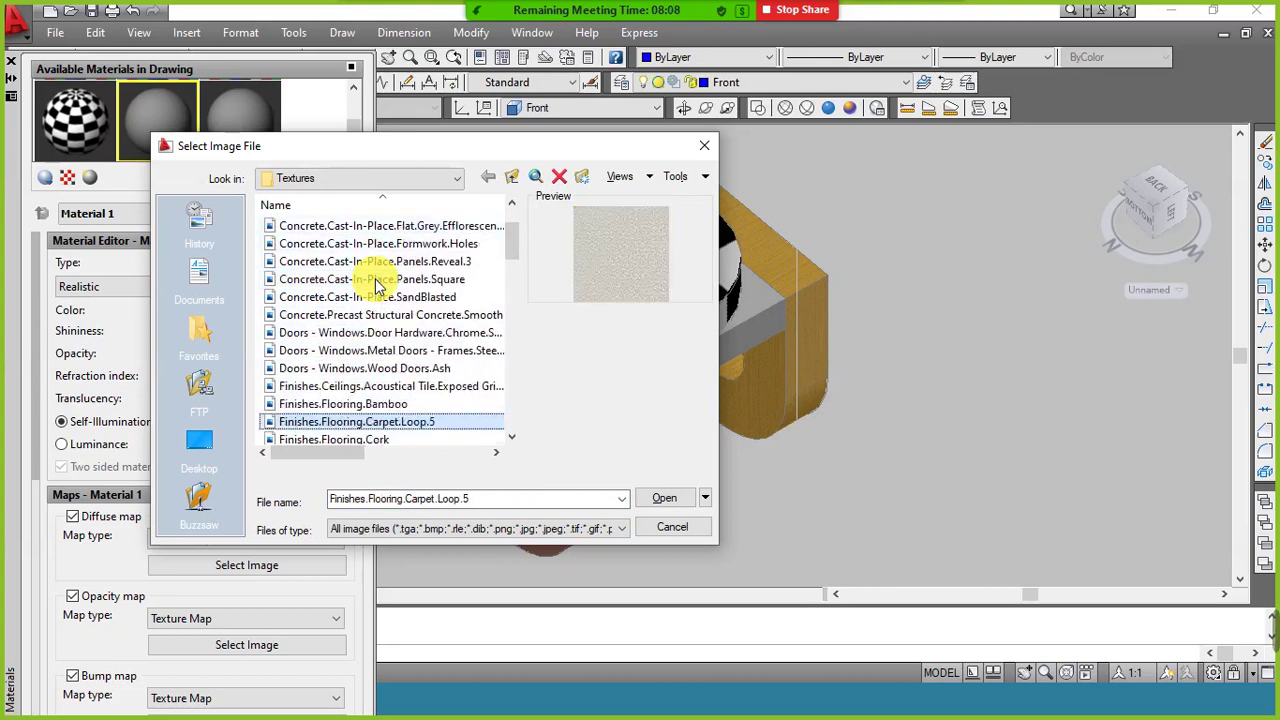
key(Up)
key(Up)
key(Return)
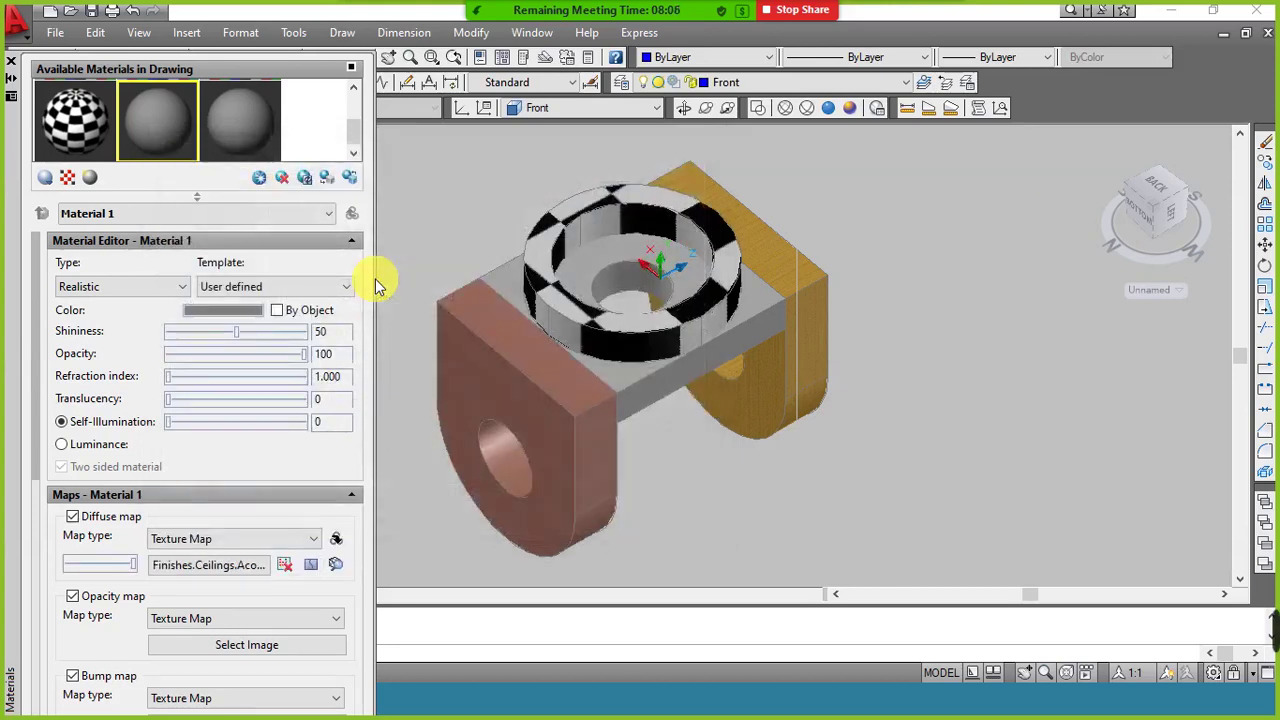
Check the updated Material 1 swatch and bring up the Global material's settings
right_click(148, 140)
click(147, 108)
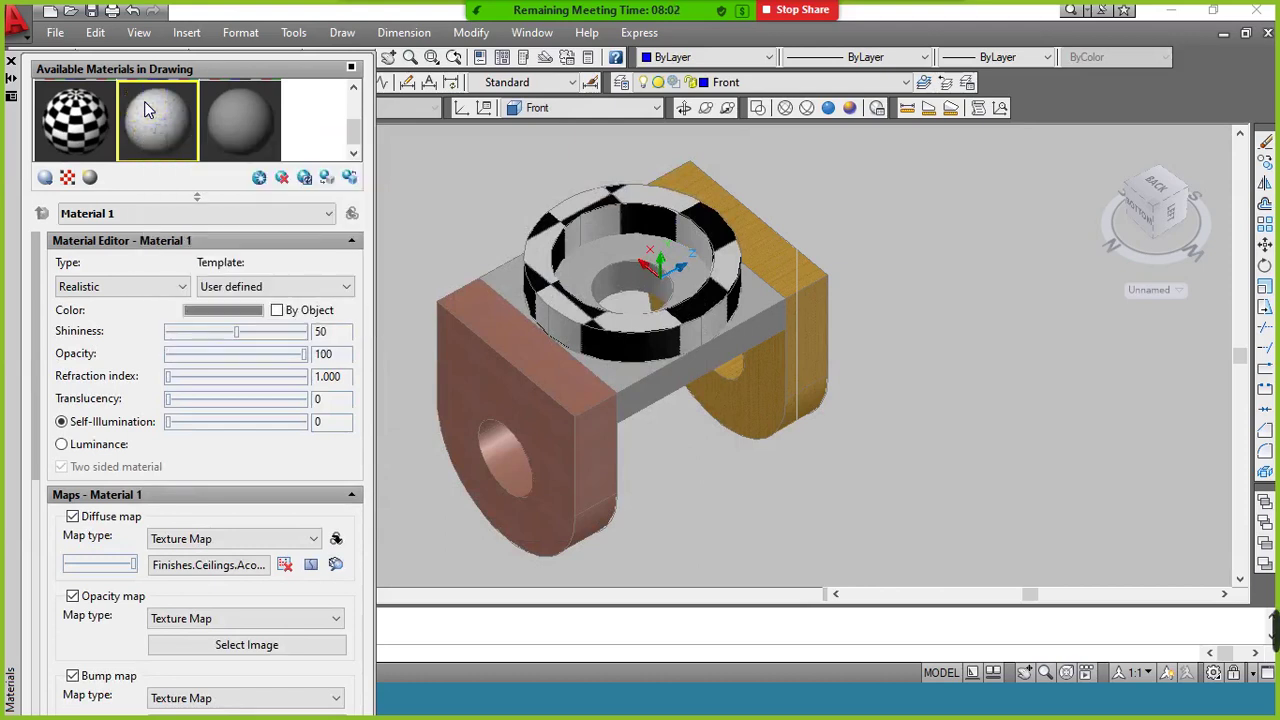
click(59, 126)
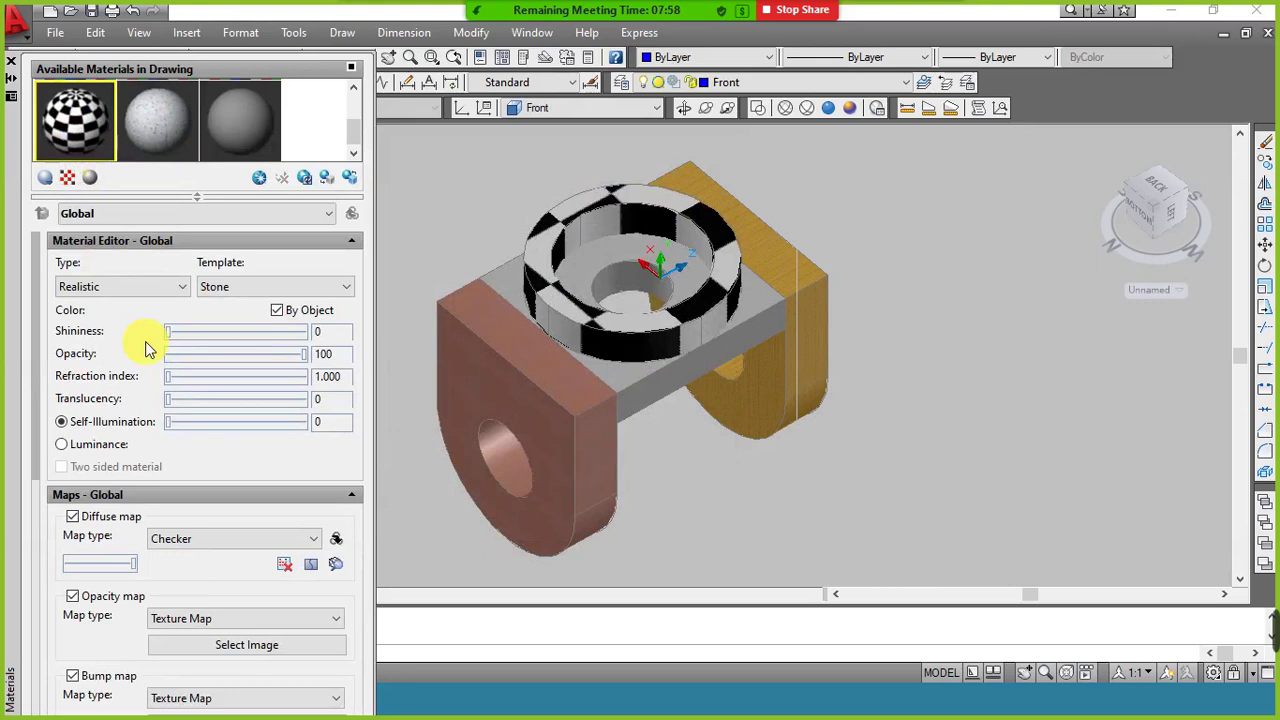
Mute the Zoom meeting microphone briefly and turn it back on
mouse_move(600, 22)
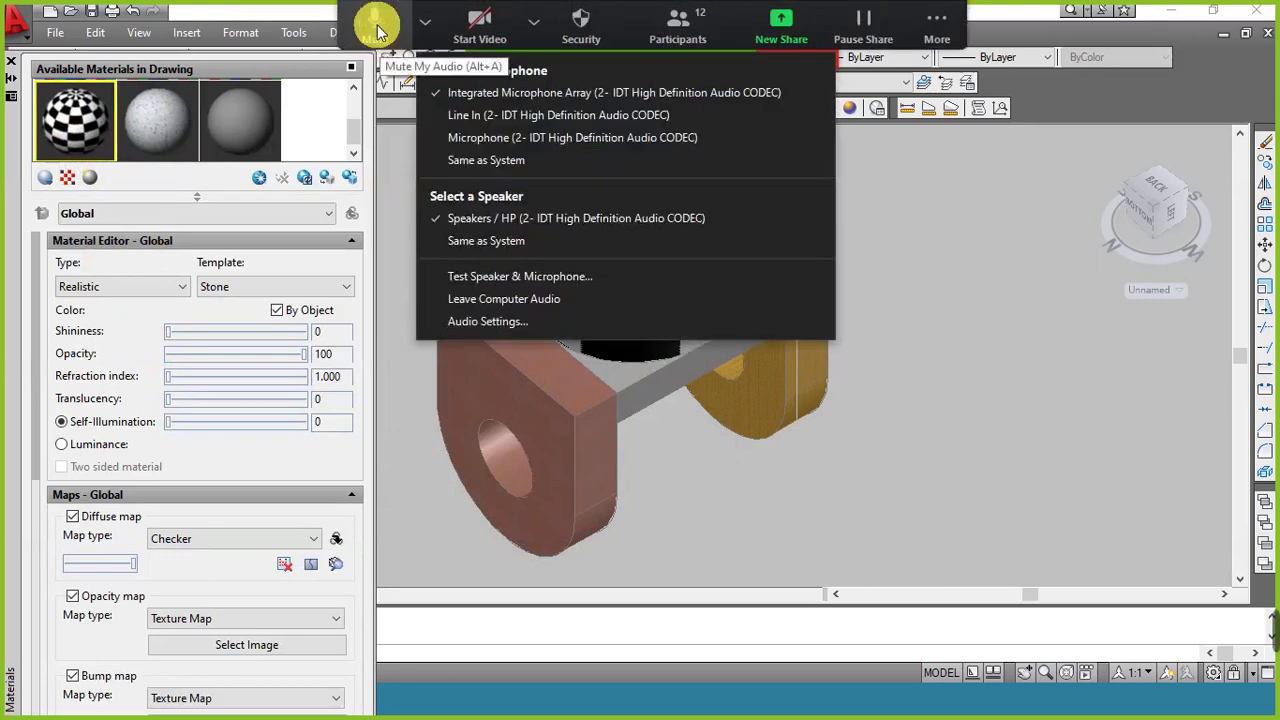
click(378, 30)
click(376, 28)
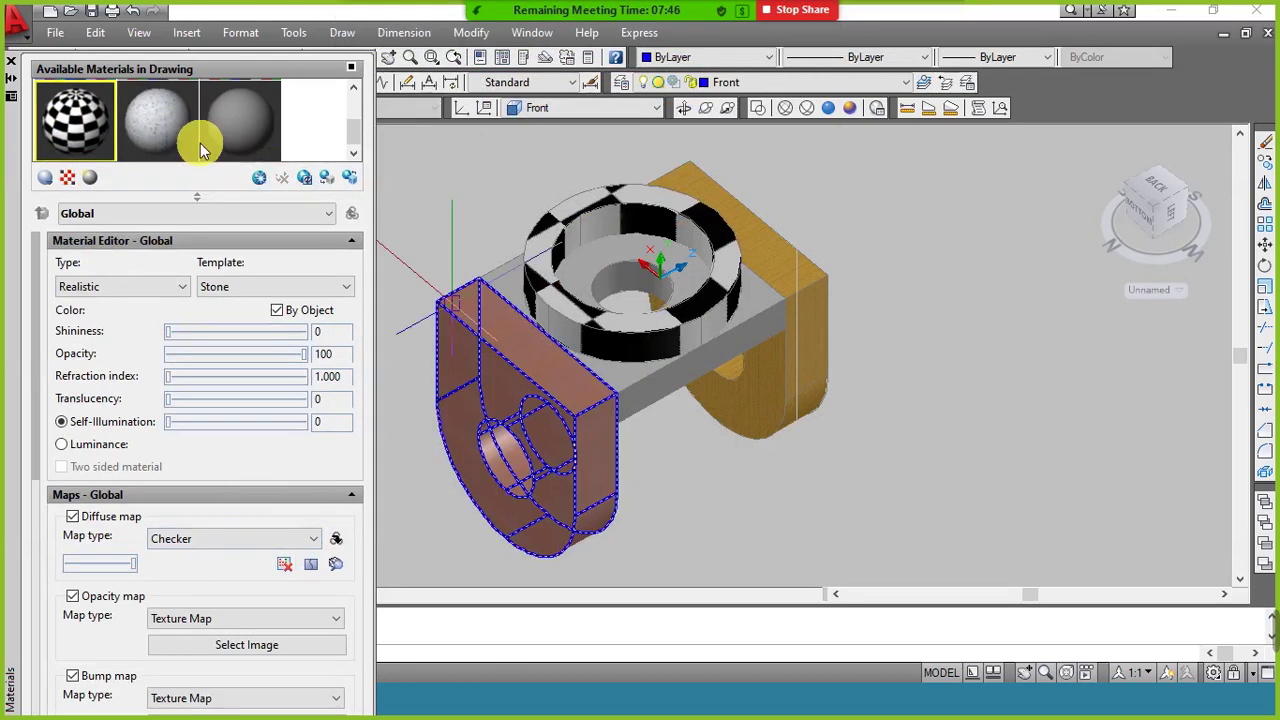
Apply Material 1 to the circular ring on the base plate and close the materials palette
click(160, 131)
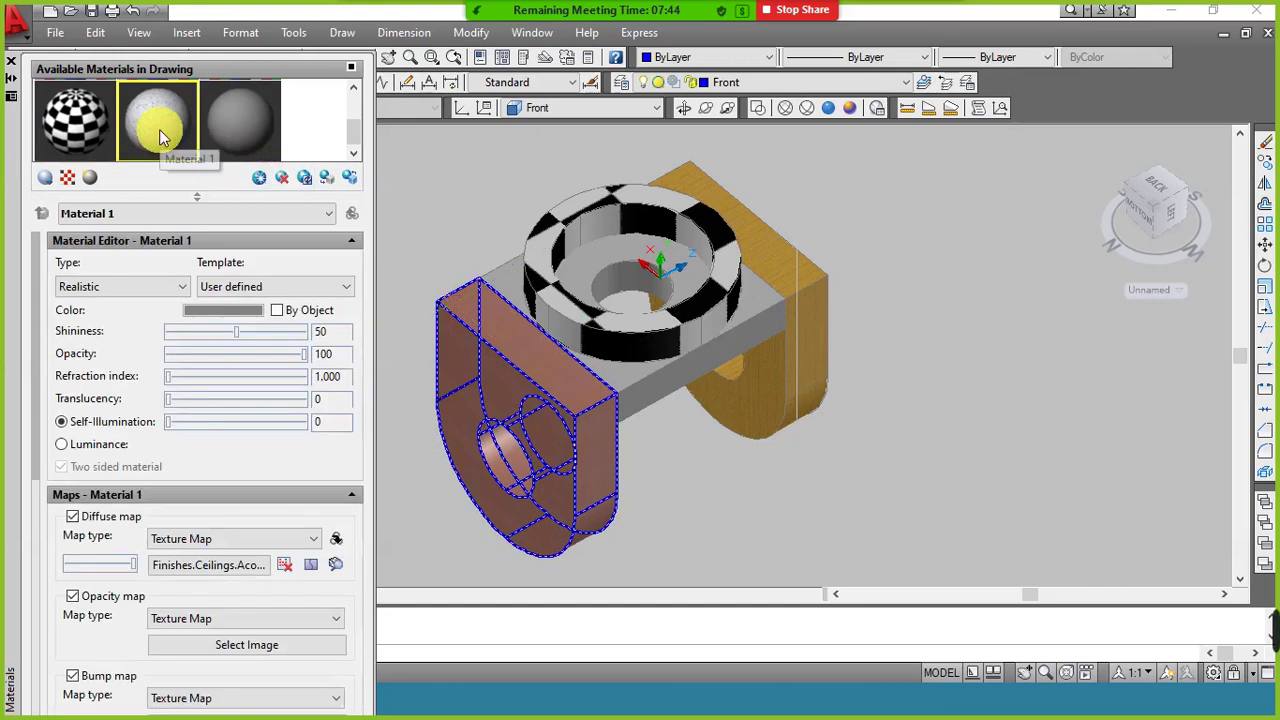
right_click(159, 129)
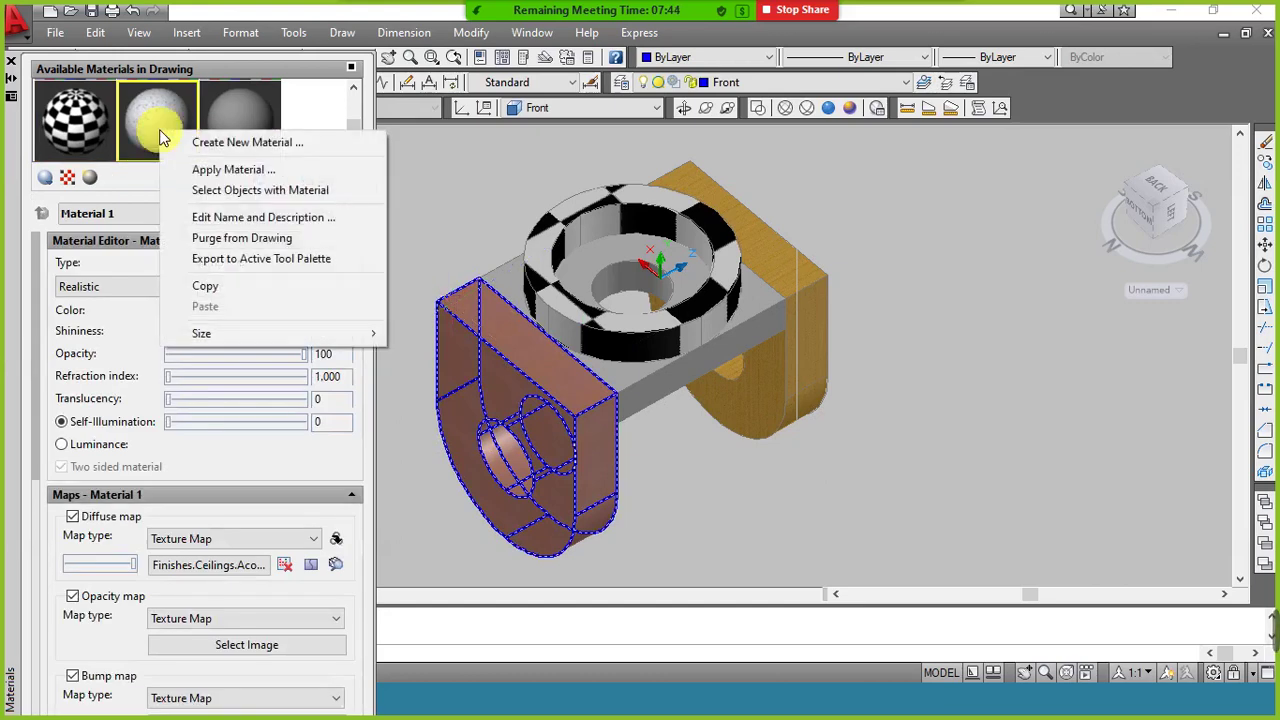
click(203, 168)
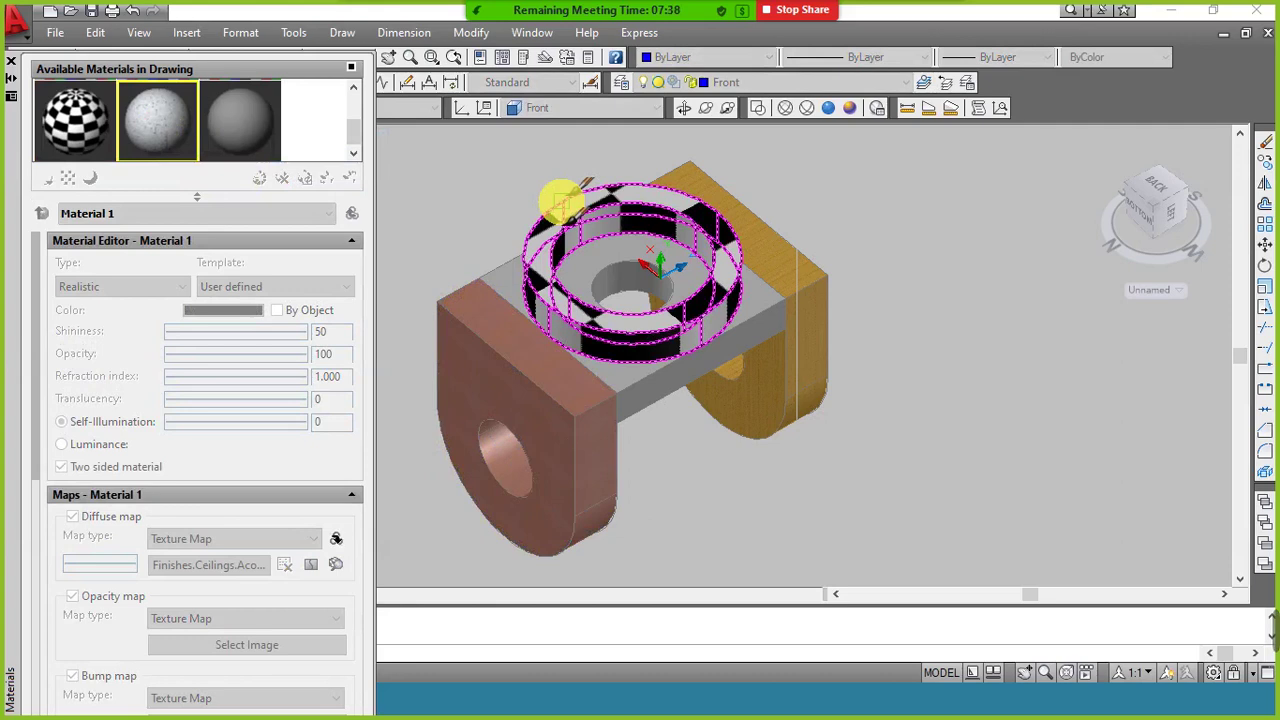
click(562, 202)
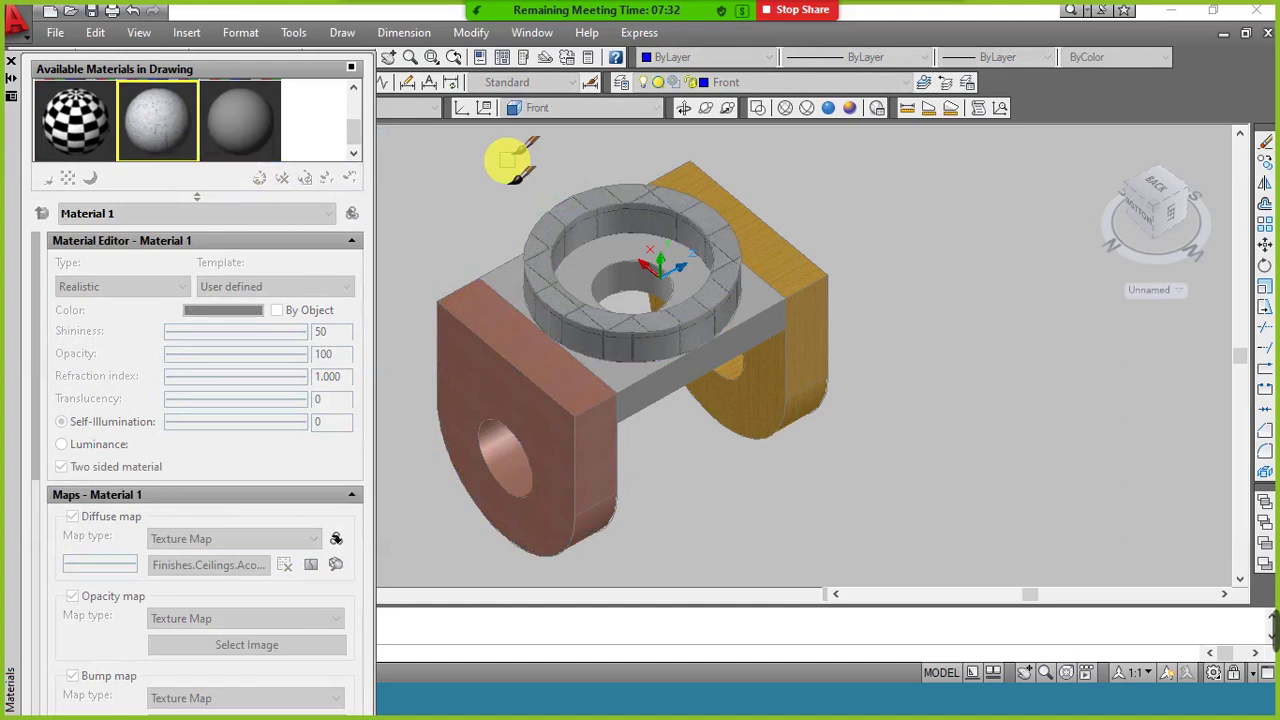
key(Escape)
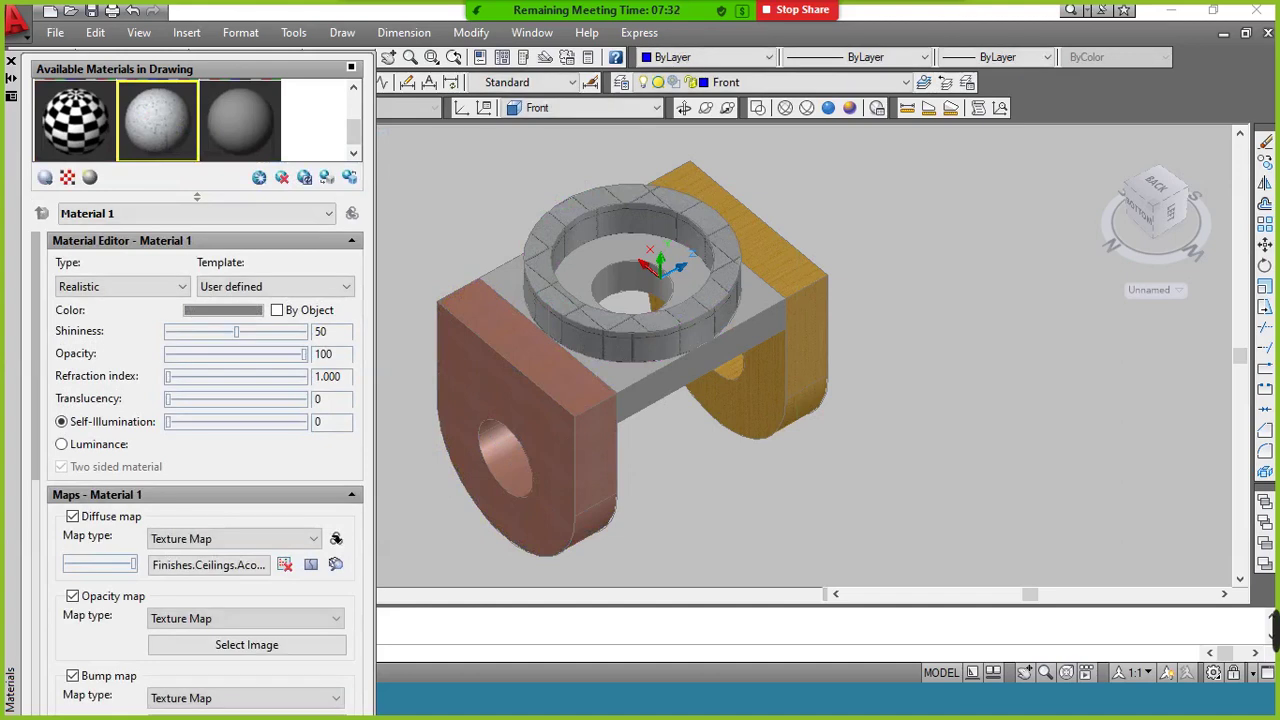
click(13, 66)
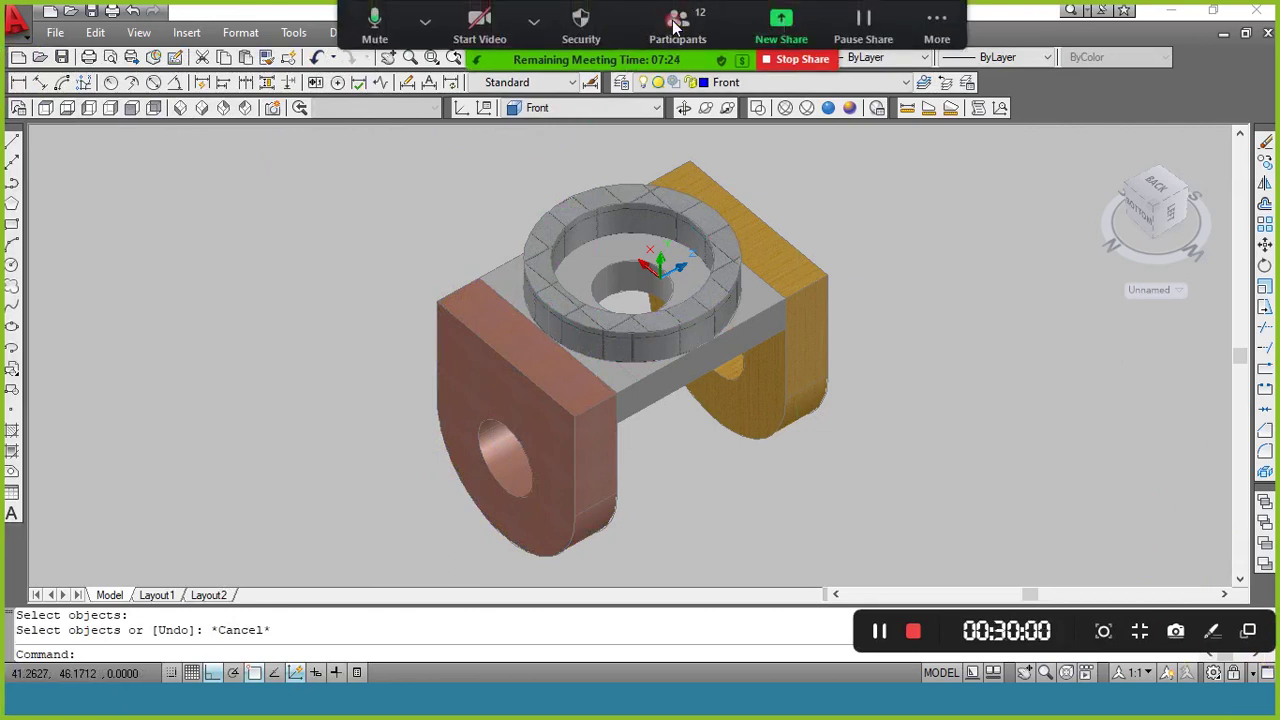
Open the Zoom meeting's participants list and mute the participant with the raised hand after their question
click(677, 27)
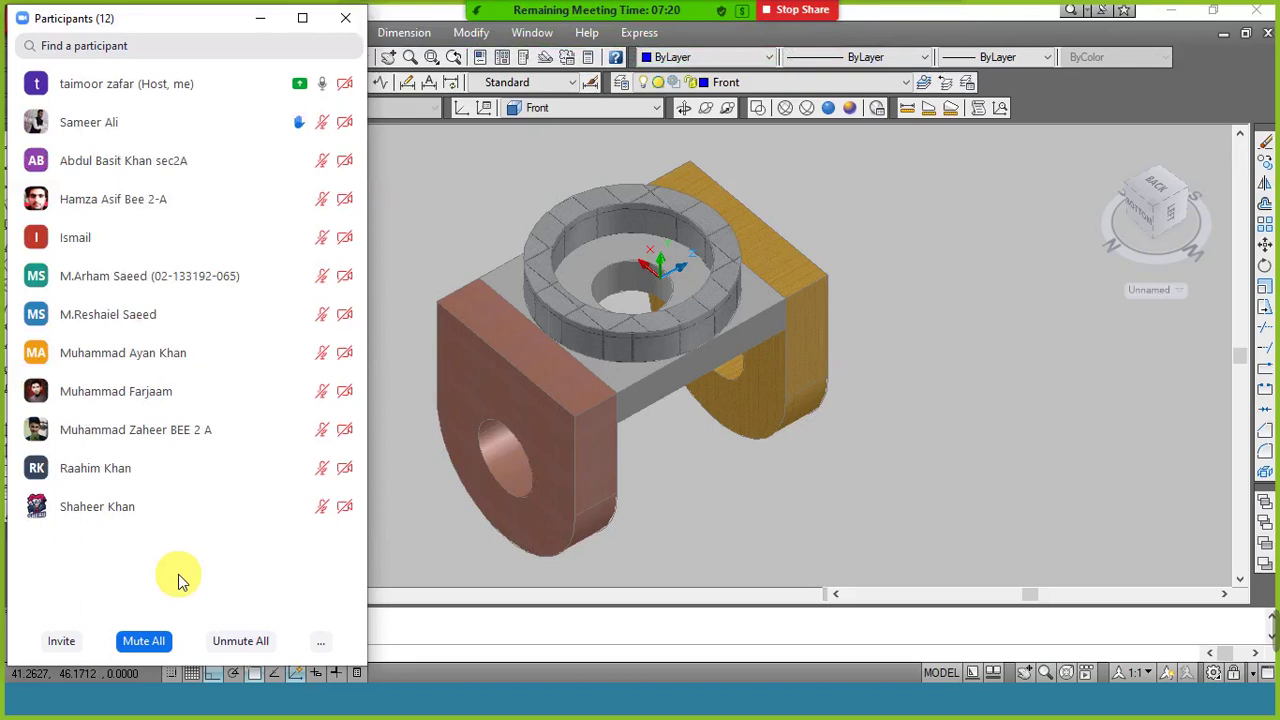
mouse_move(260, 122)
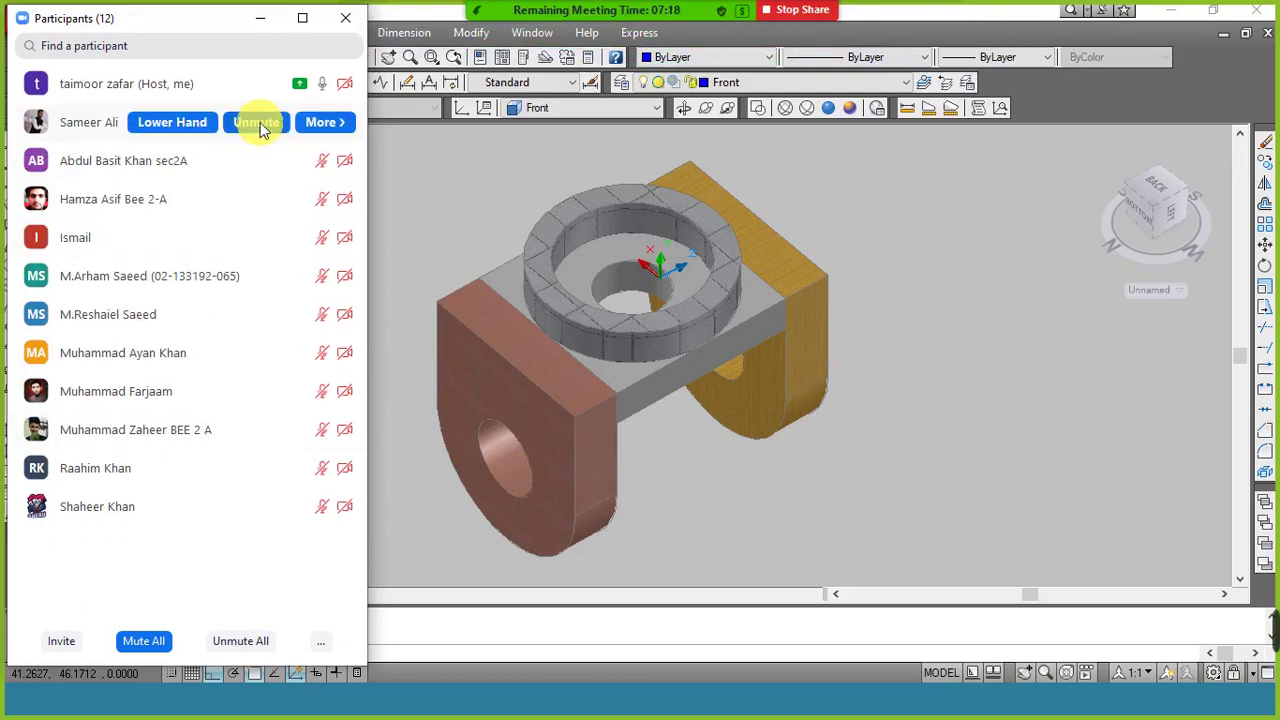
mouse_move(247, 316)
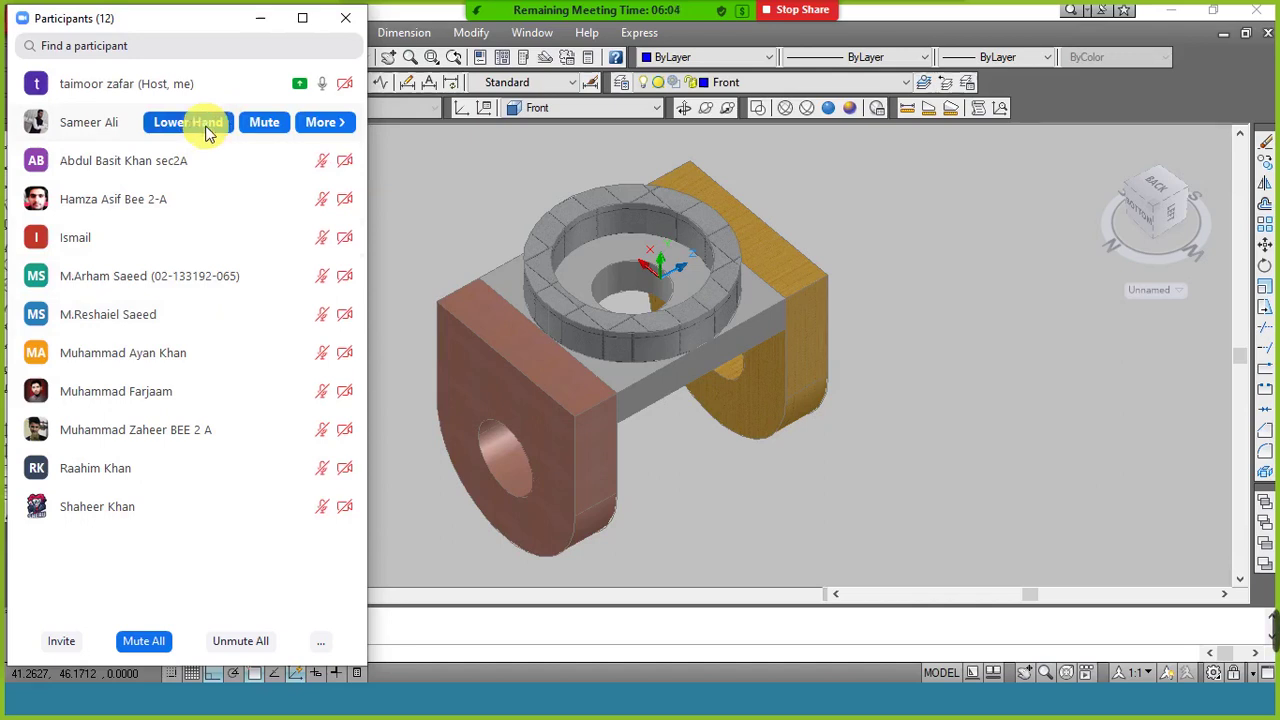
click(264, 138)
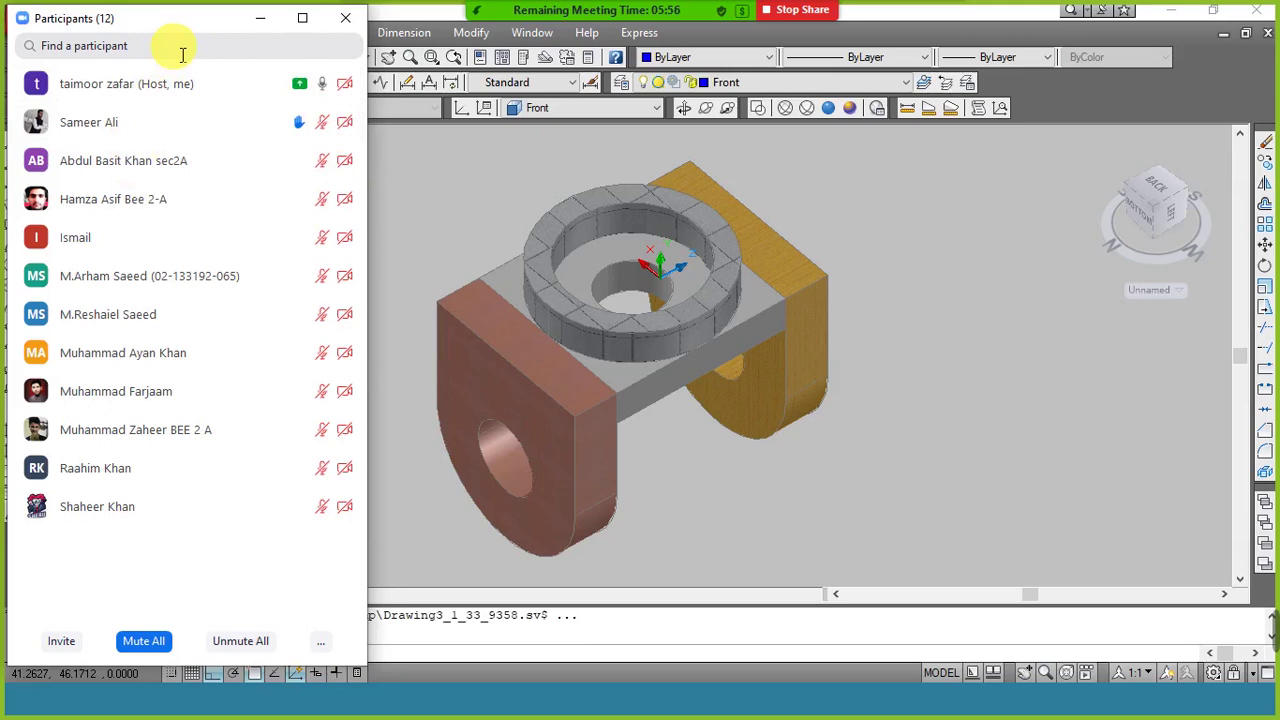
Go through the participants with raised hands and ask individual ones to unmute
mouse_move(143, 127)
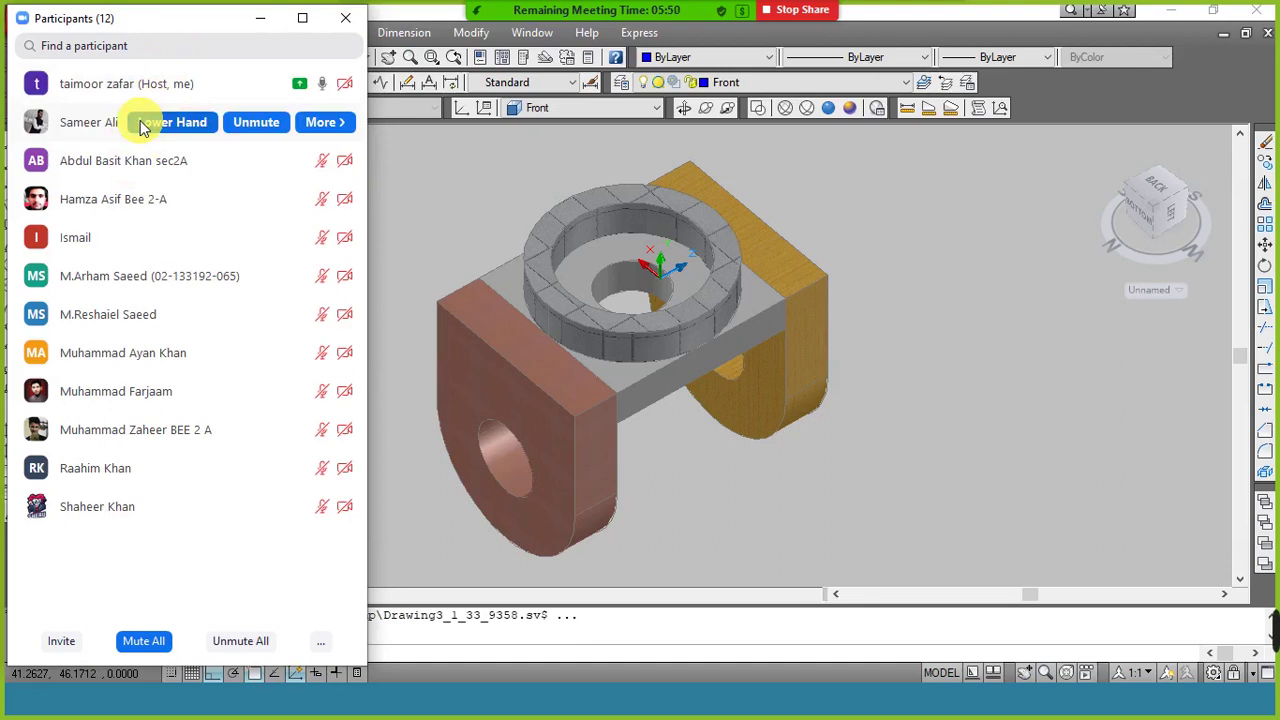
mouse_move(46, 160)
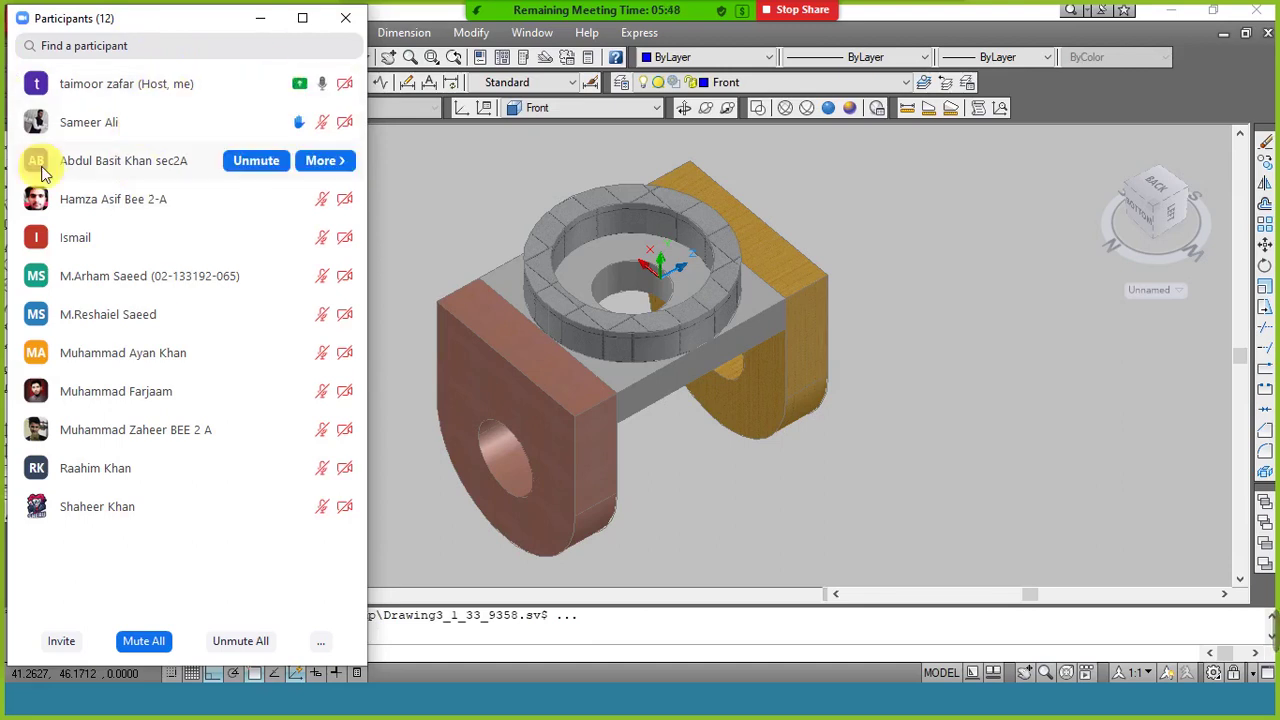
mouse_move(168, 213)
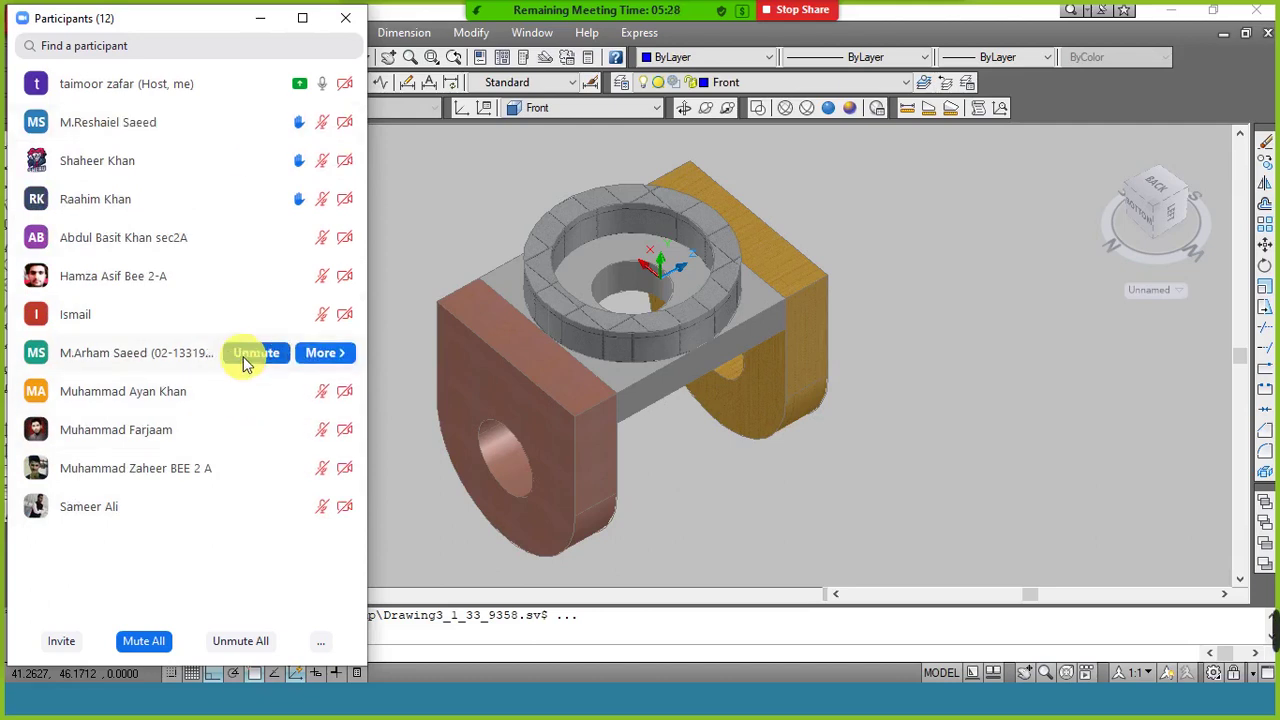
mouse_move(214, 129)
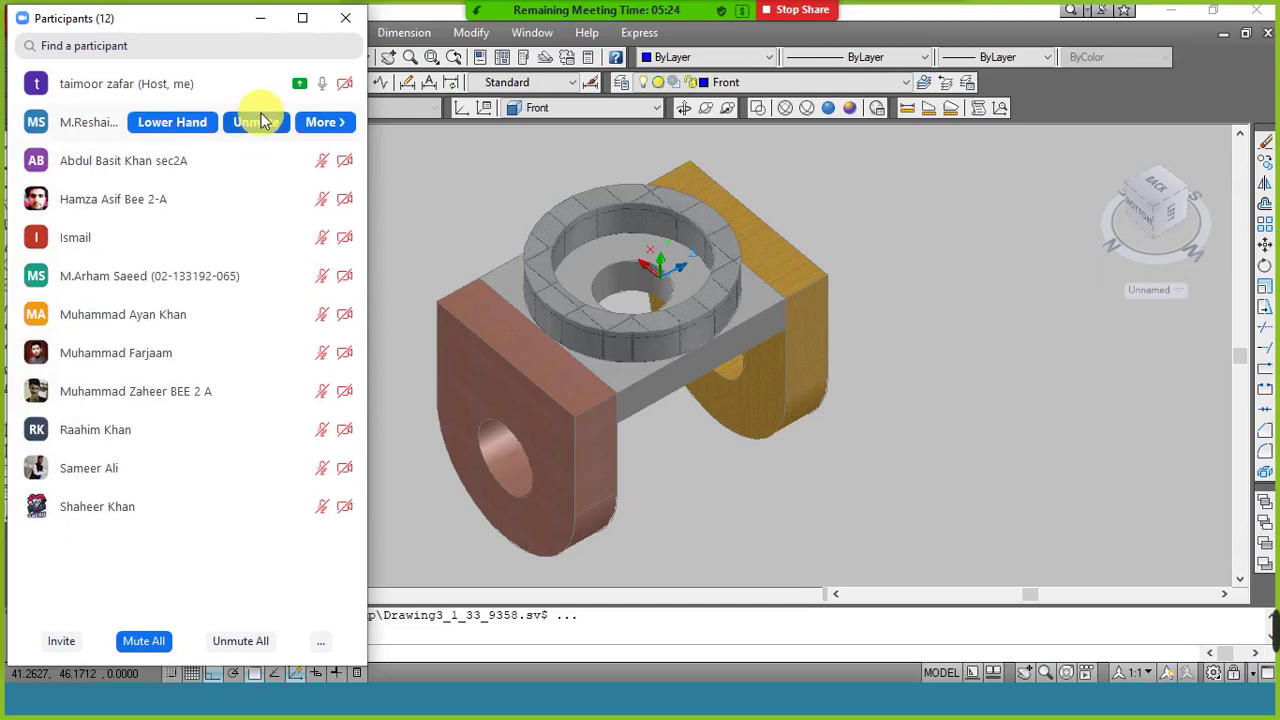
click(261, 130)
click(247, 158)
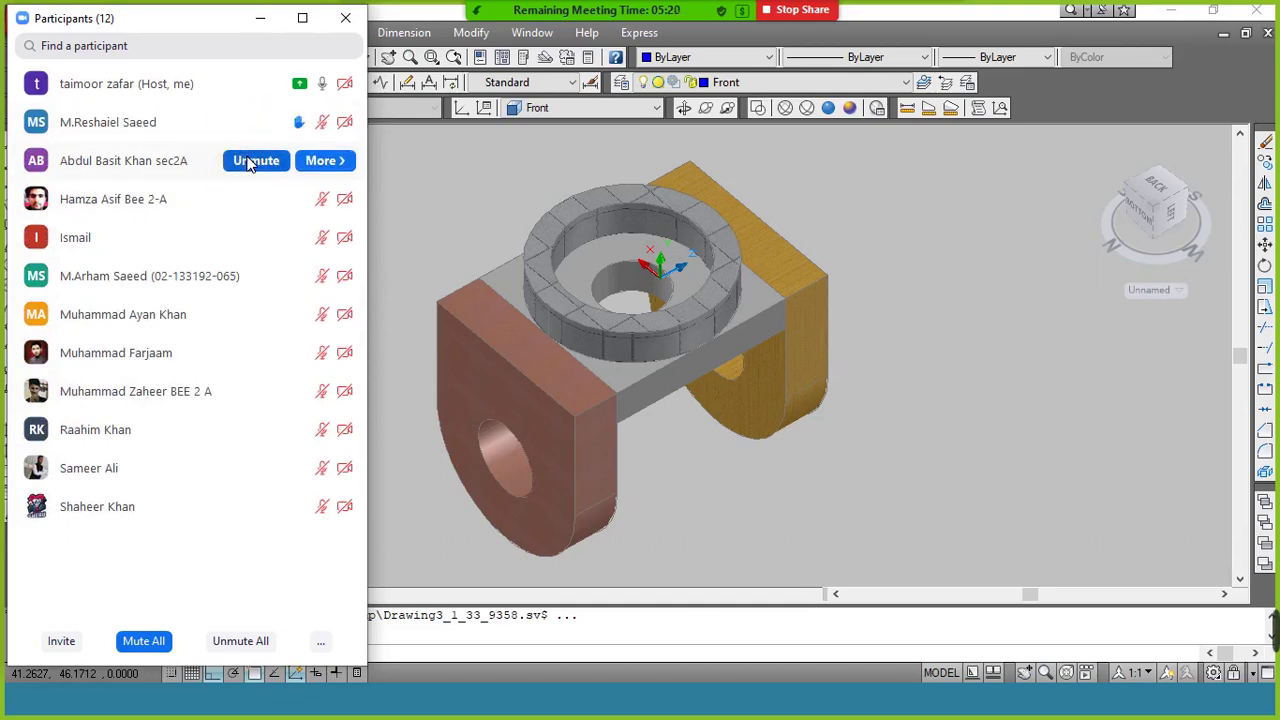
click(259, 204)
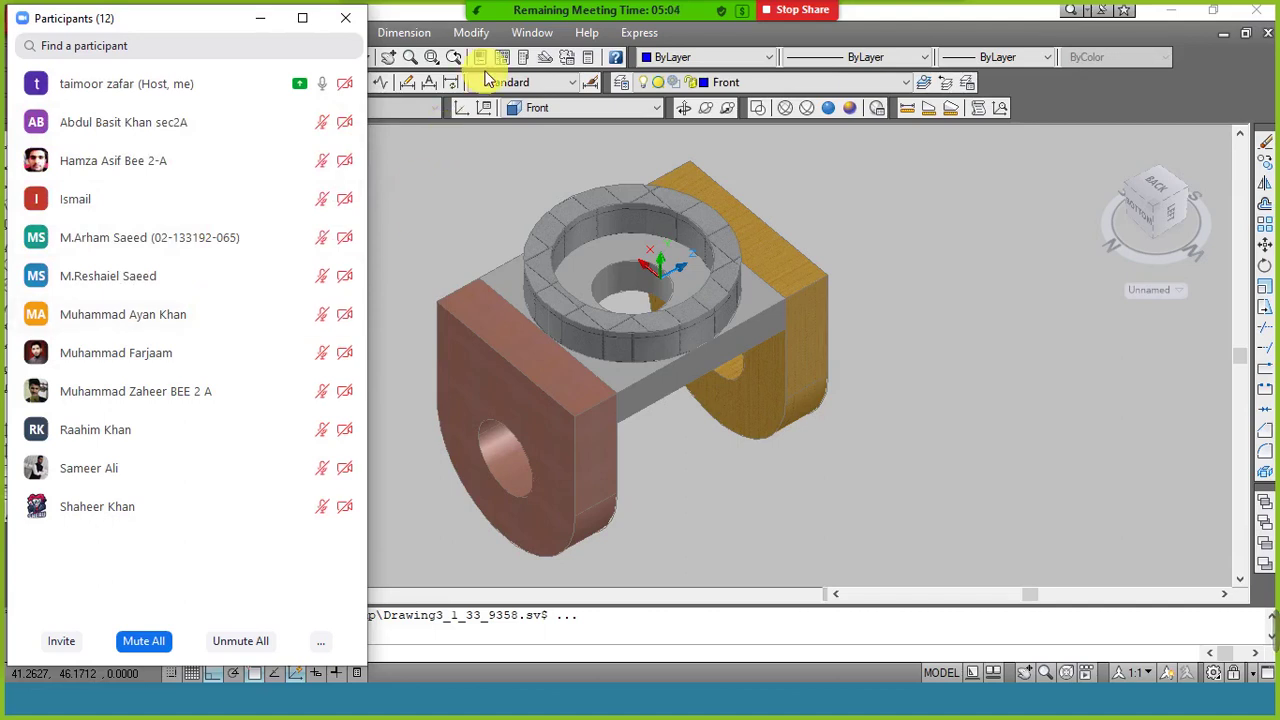
mouse_move(590, 15)
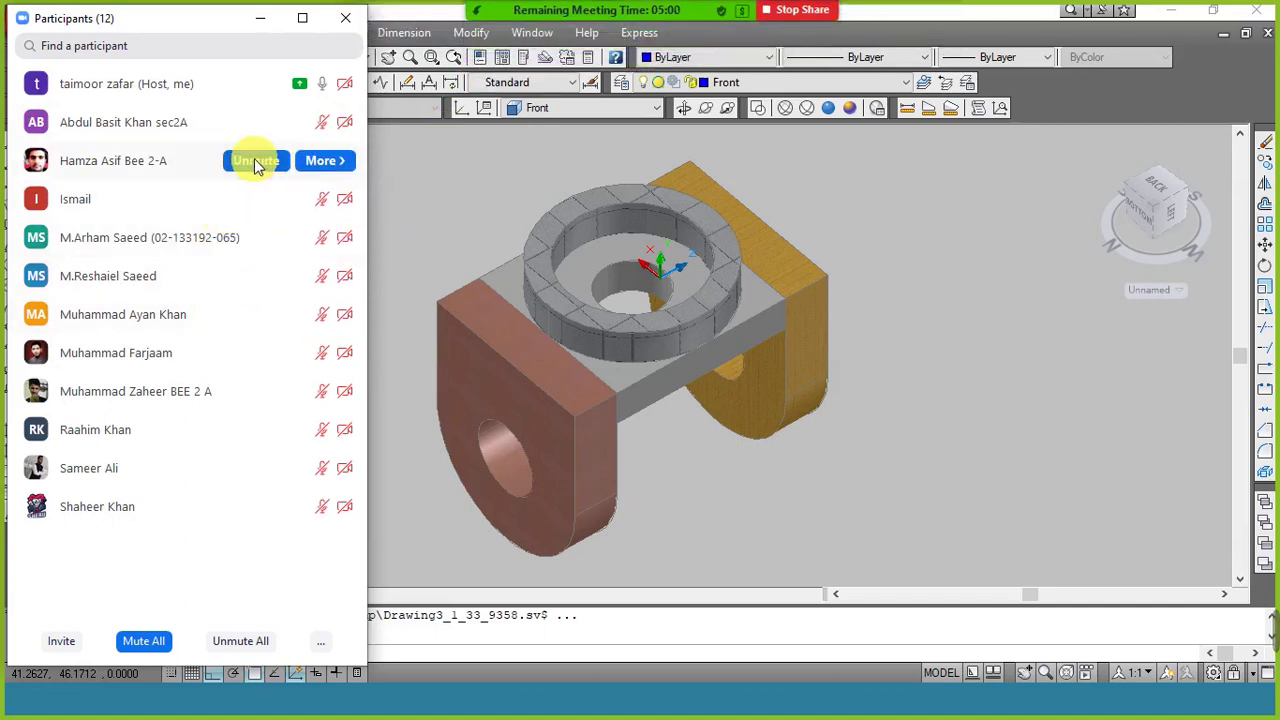
click(259, 162)
click(267, 162)
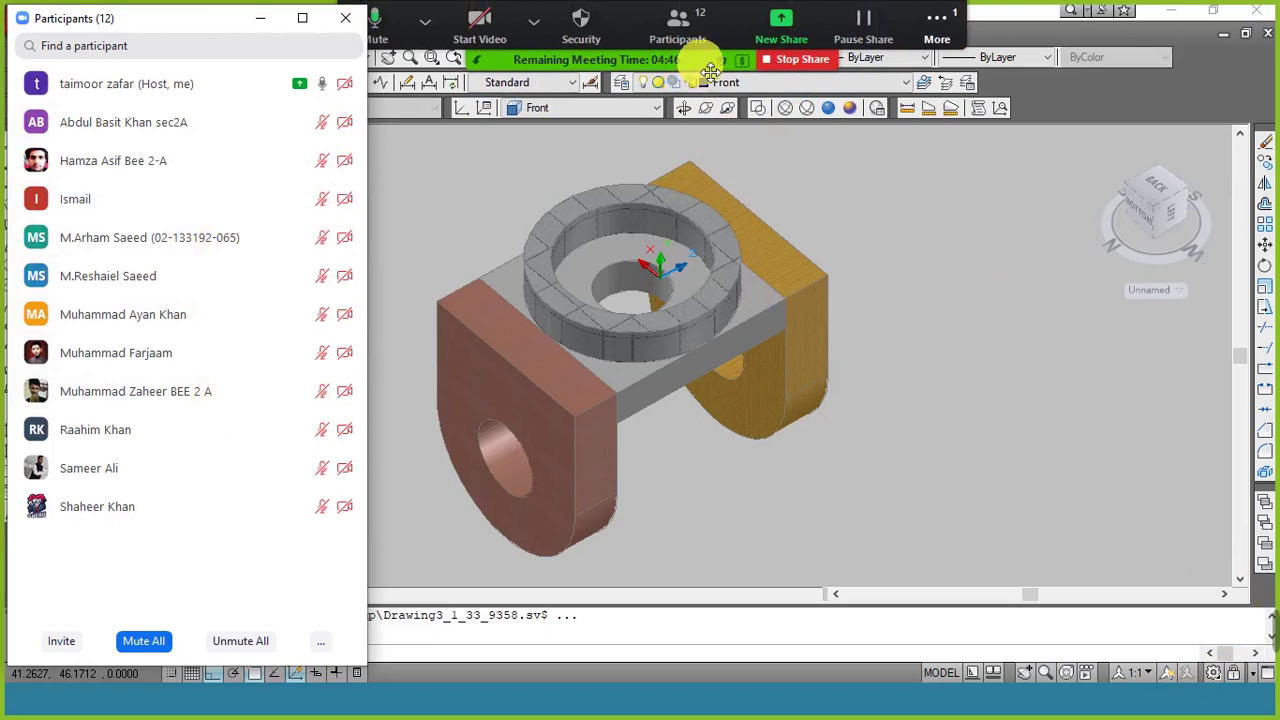
Read the private messages in the Zoom group chat and close the chat window
click(940, 22)
click(938, 66)
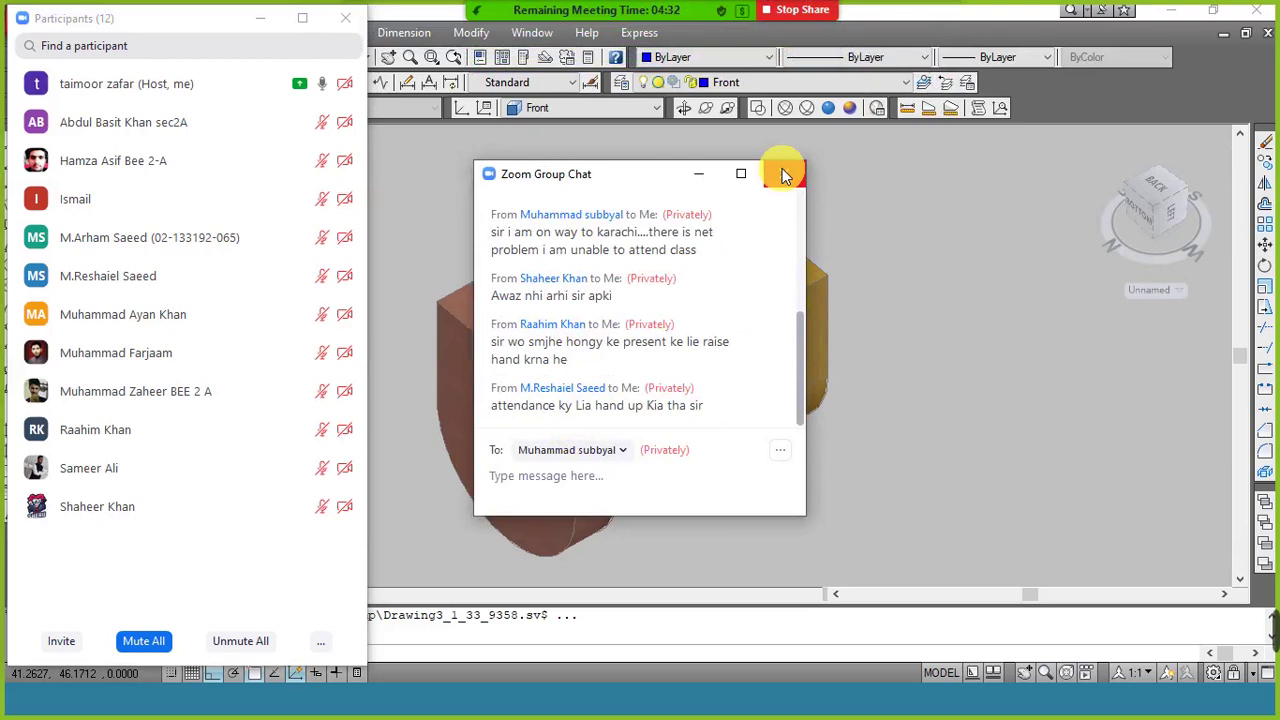
click(785, 175)
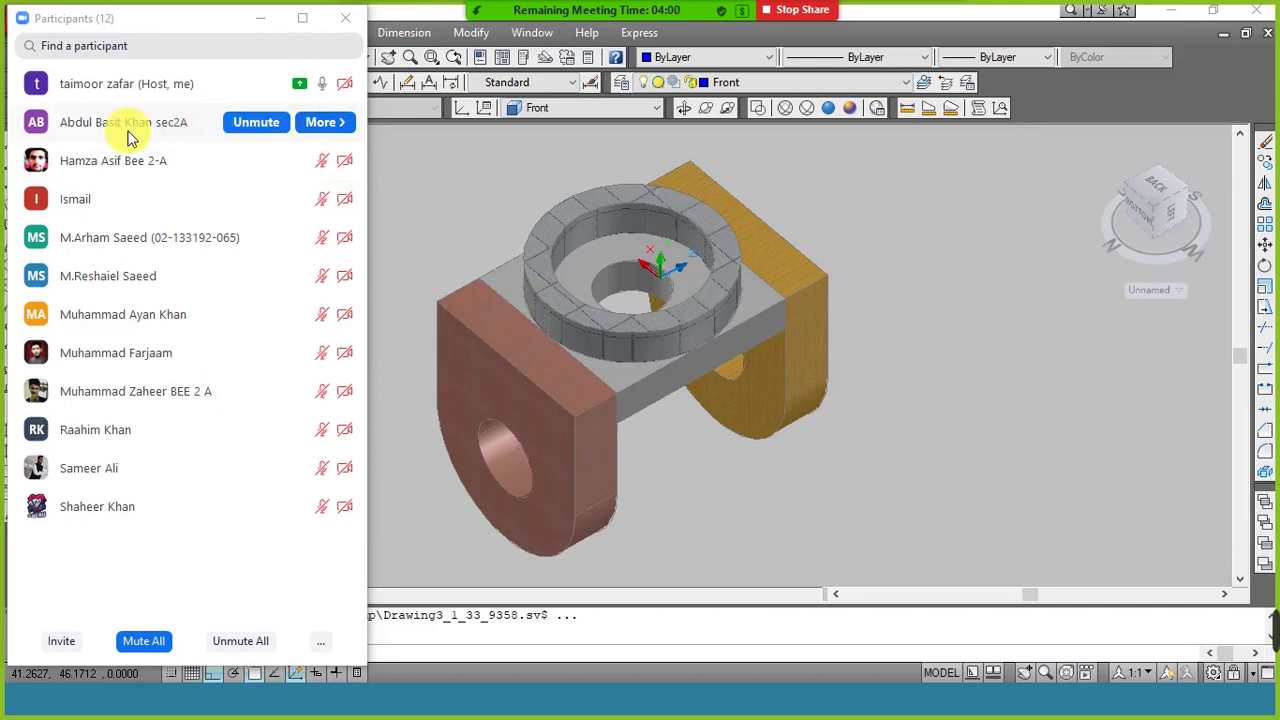
Ask all meeting participants to unmute
mouse_move(700, 15)
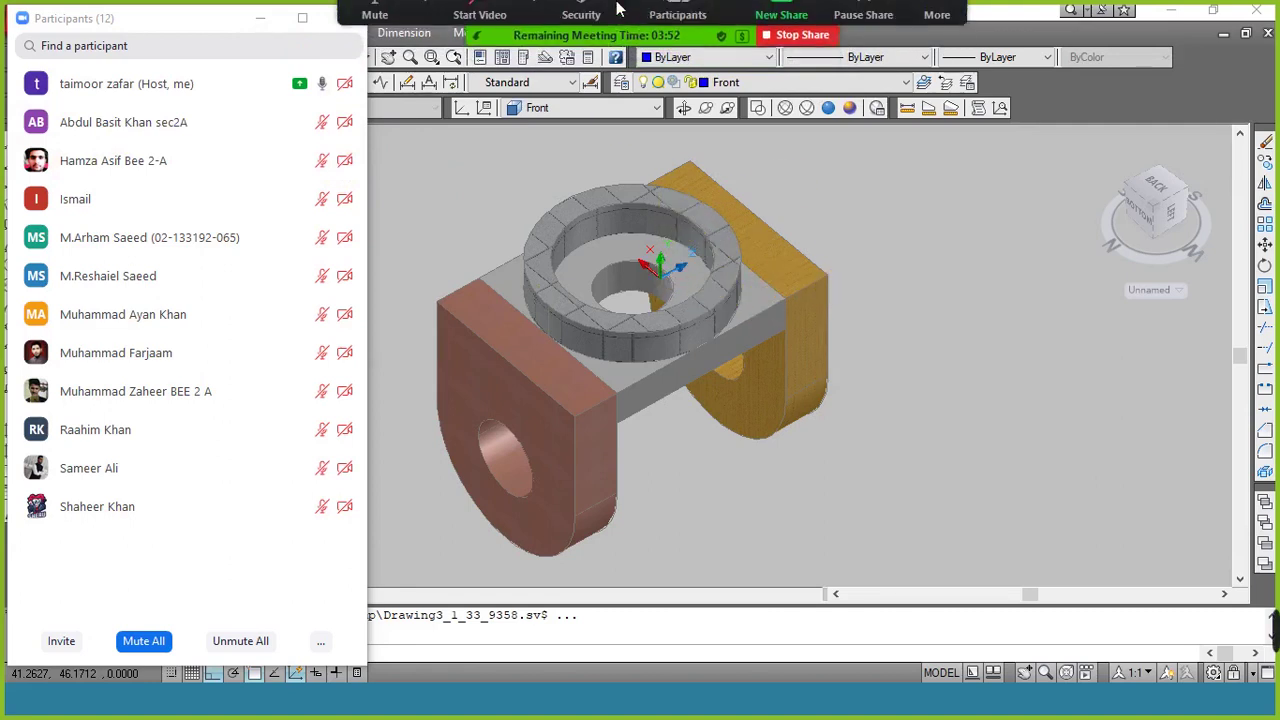
click(935, 20)
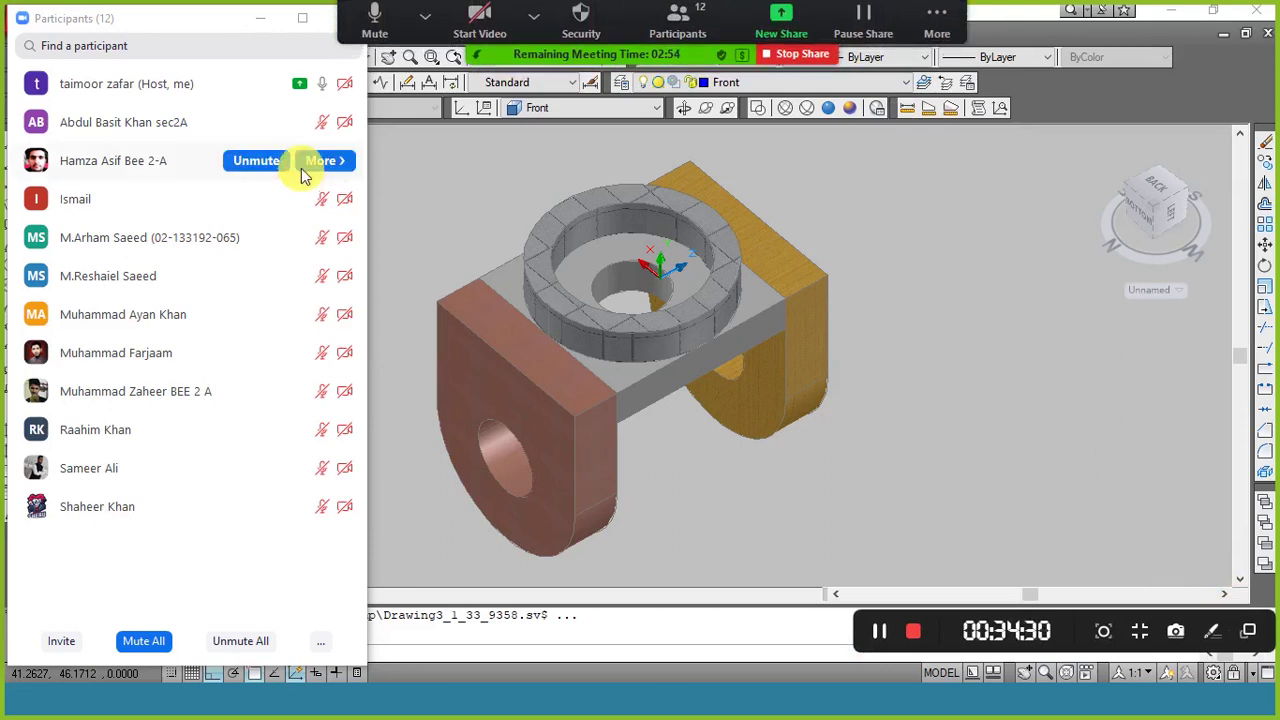
click(232, 640)
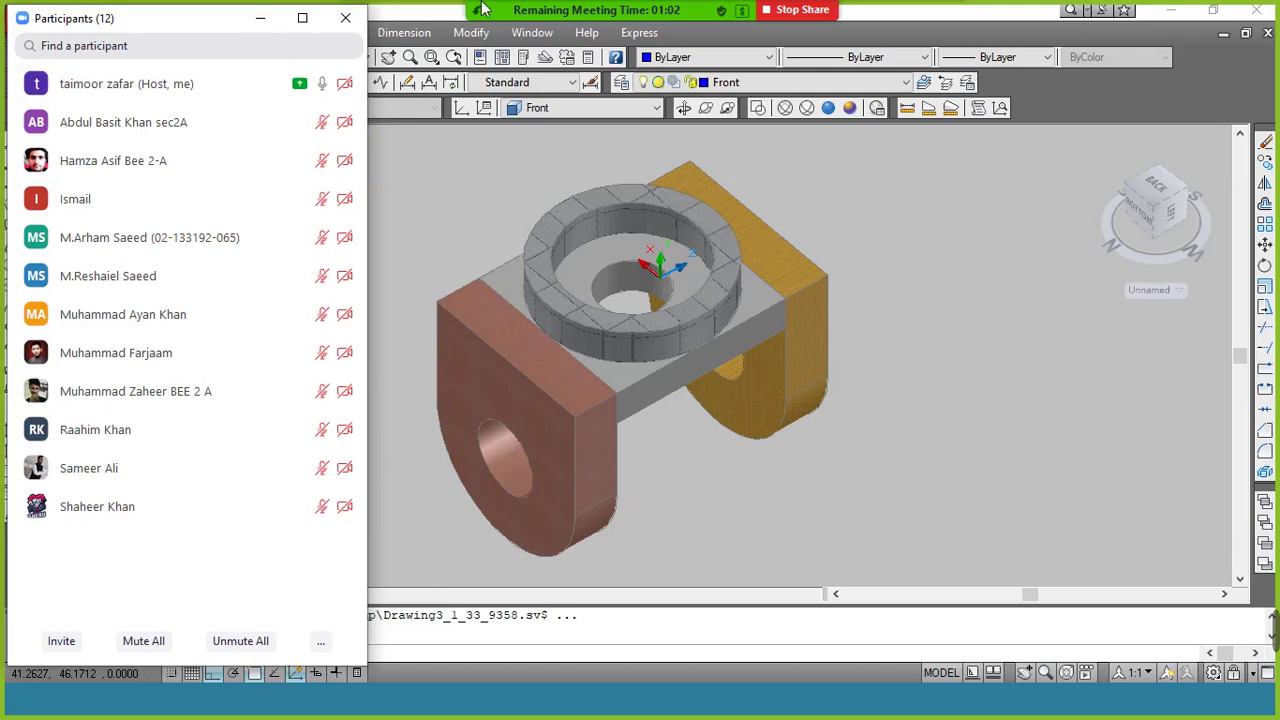
mouse_move(484, 6)
click(529, 12)
click(909, 250)
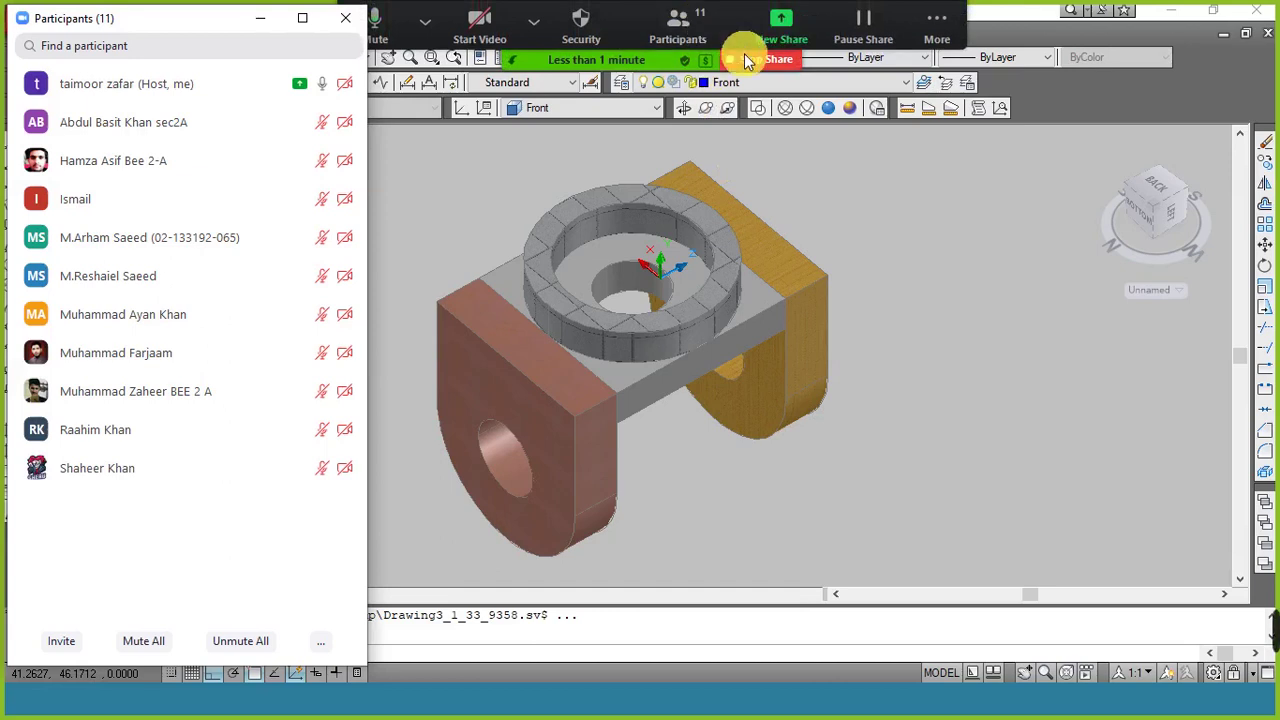
Stop the screen share, end the Zoom meeting for all, and minimize Zoom to return to the AutoCAD drawing
click(748, 62)
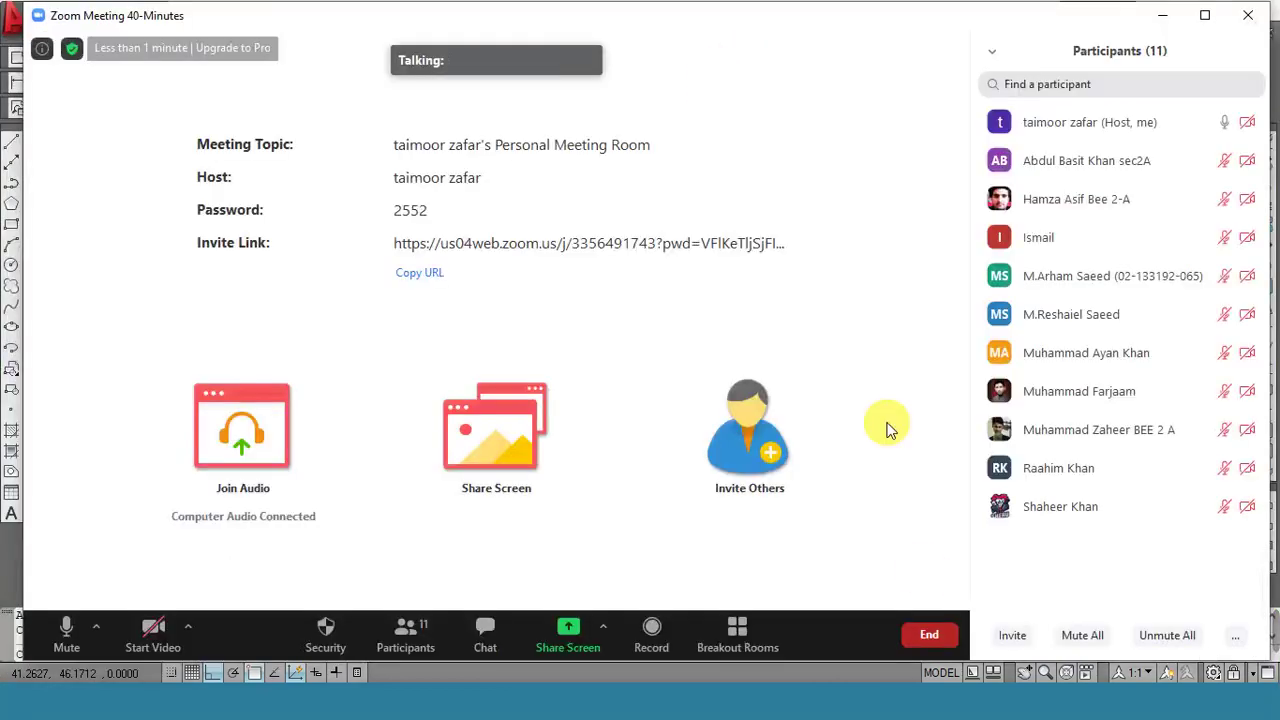
click(932, 638)
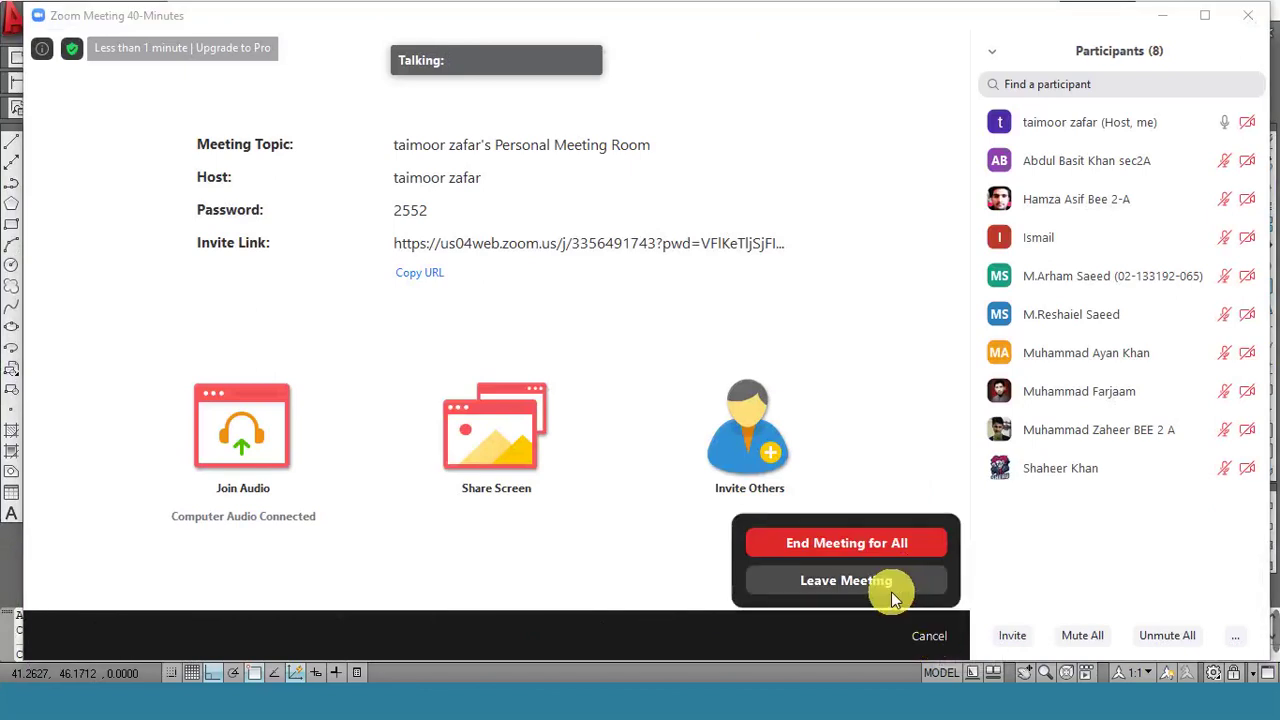
click(882, 543)
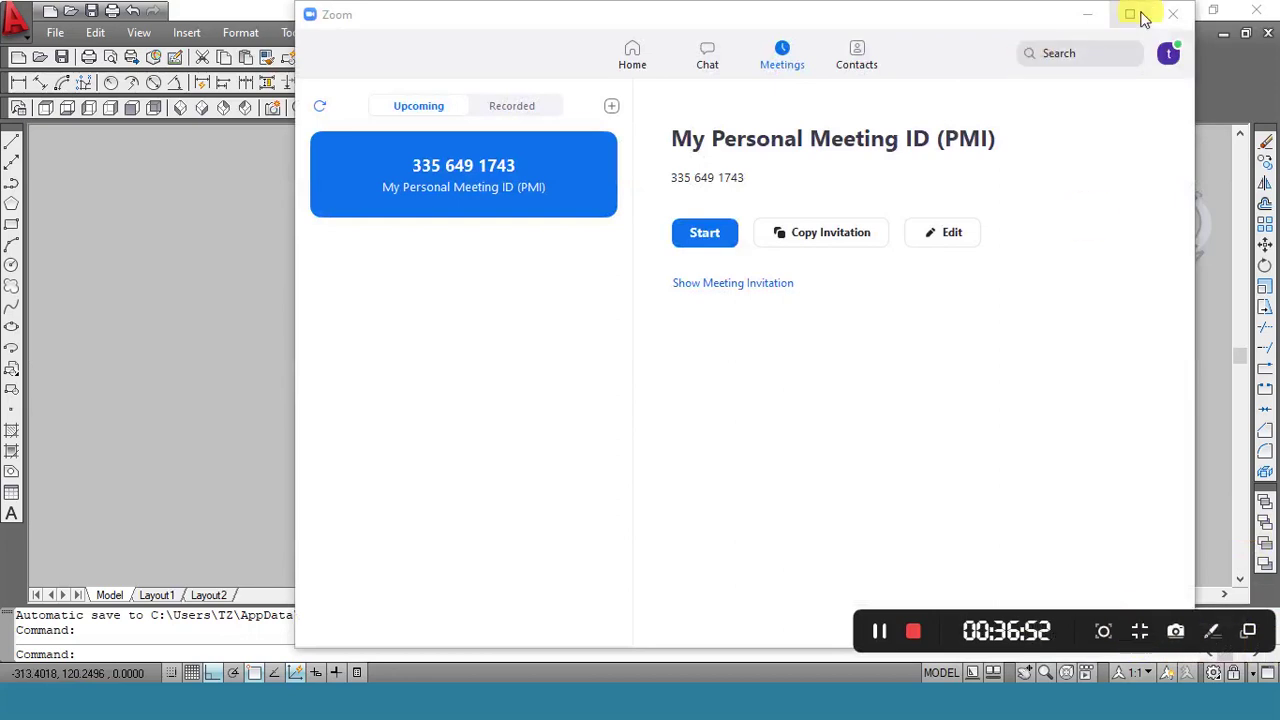
click(1087, 14)
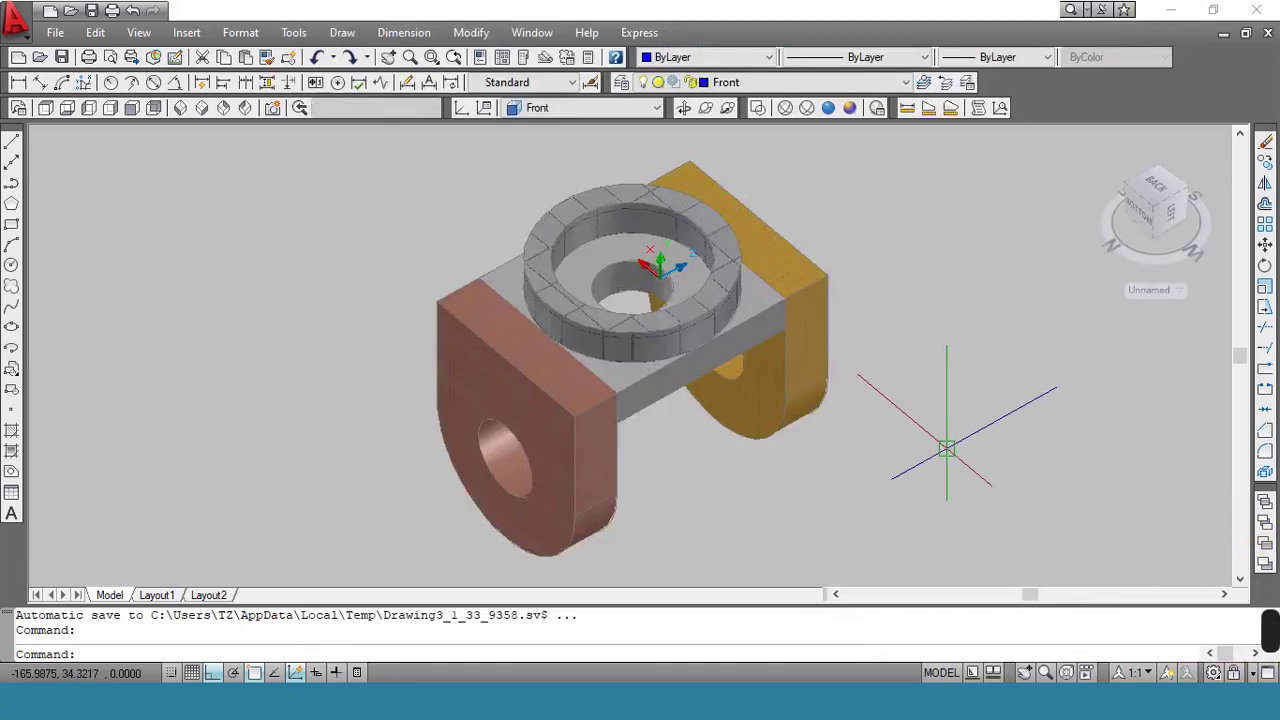
Restore the Drawing3 window from full size and narrow it to the right half of the drawing area
click(1249, 38)
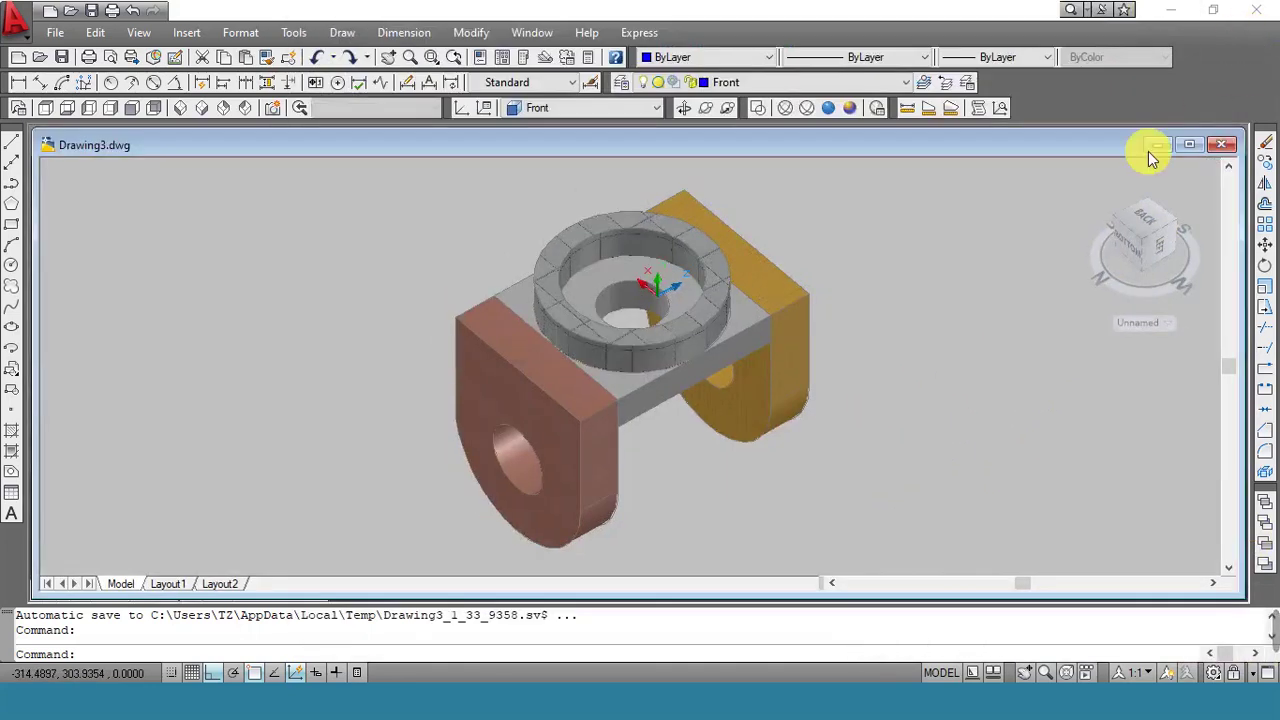
drag(48, 312, 728, 286)
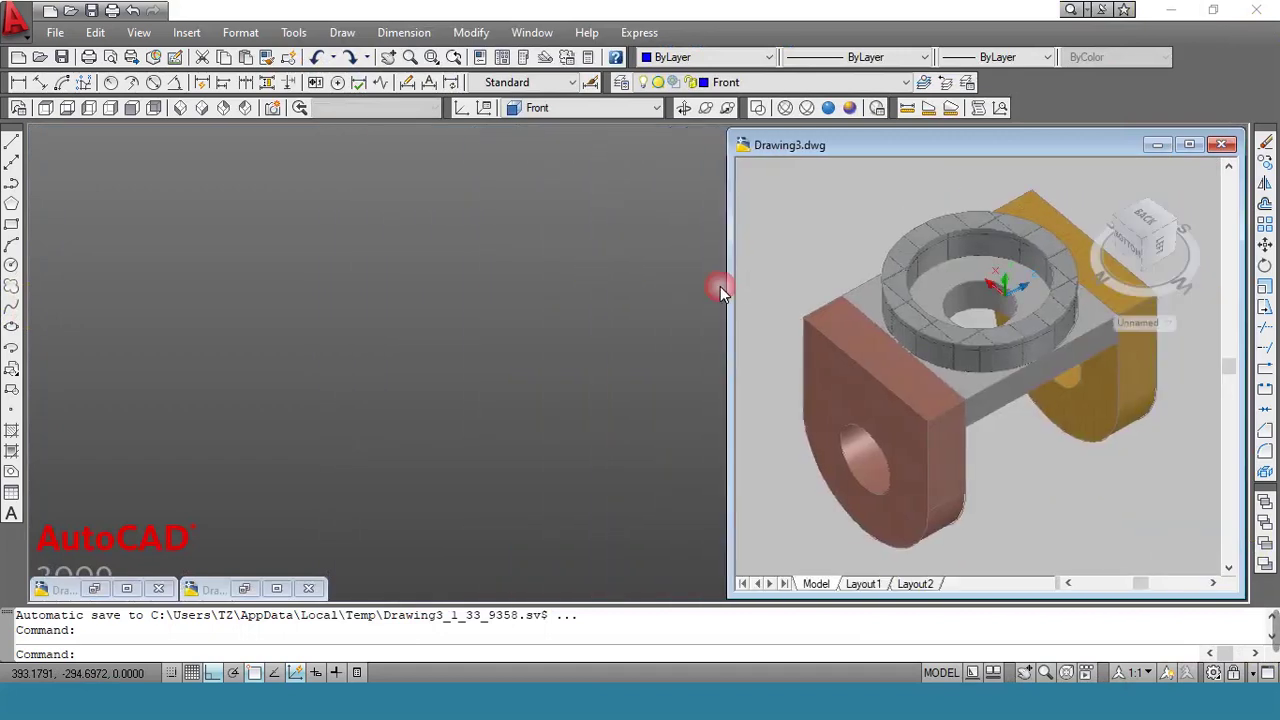
Restore the minimized Drawing2 window and resize it to fill the full height of the space beside Drawing3
click(195, 591)
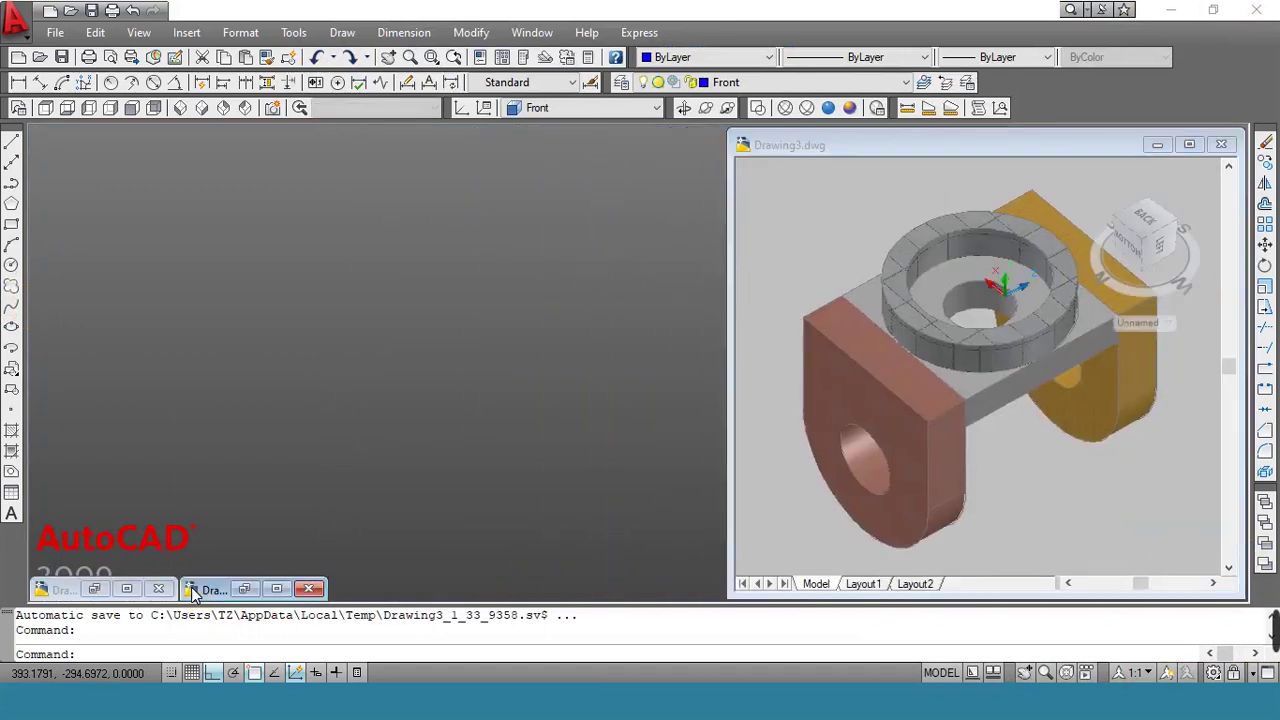
click(248, 590)
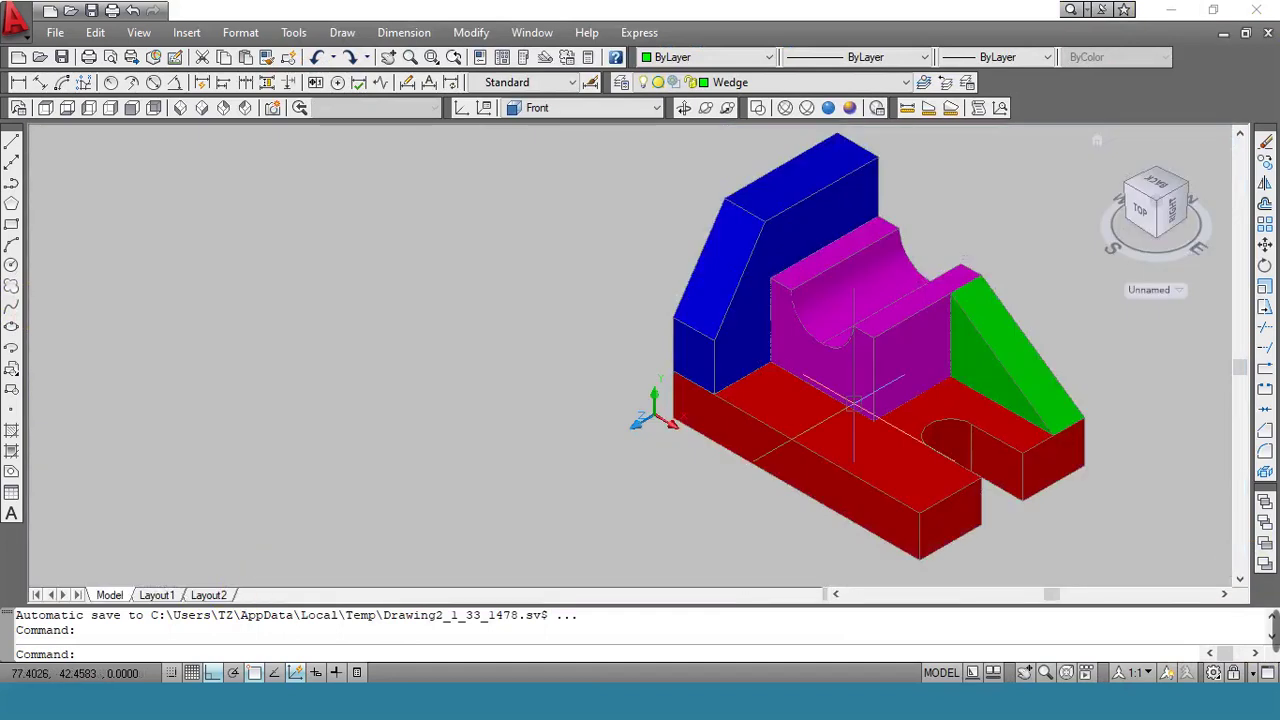
click(1245, 36)
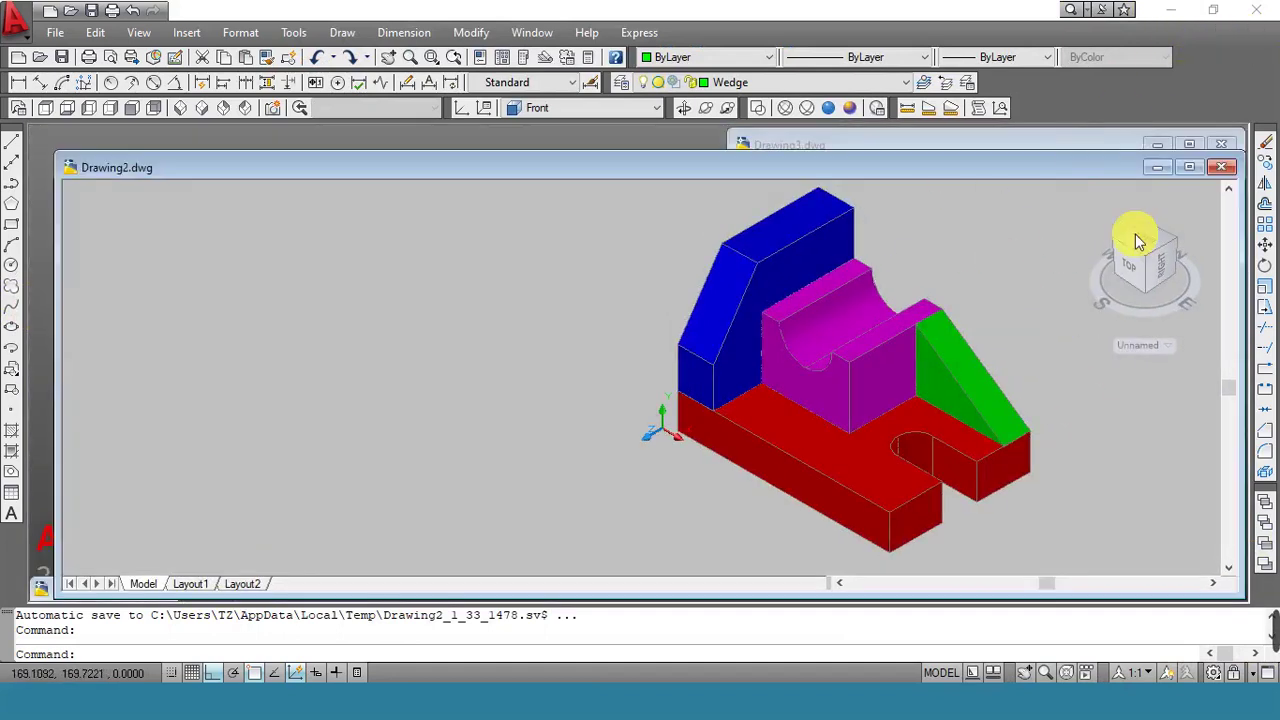
drag(1250, 262, 676, 219)
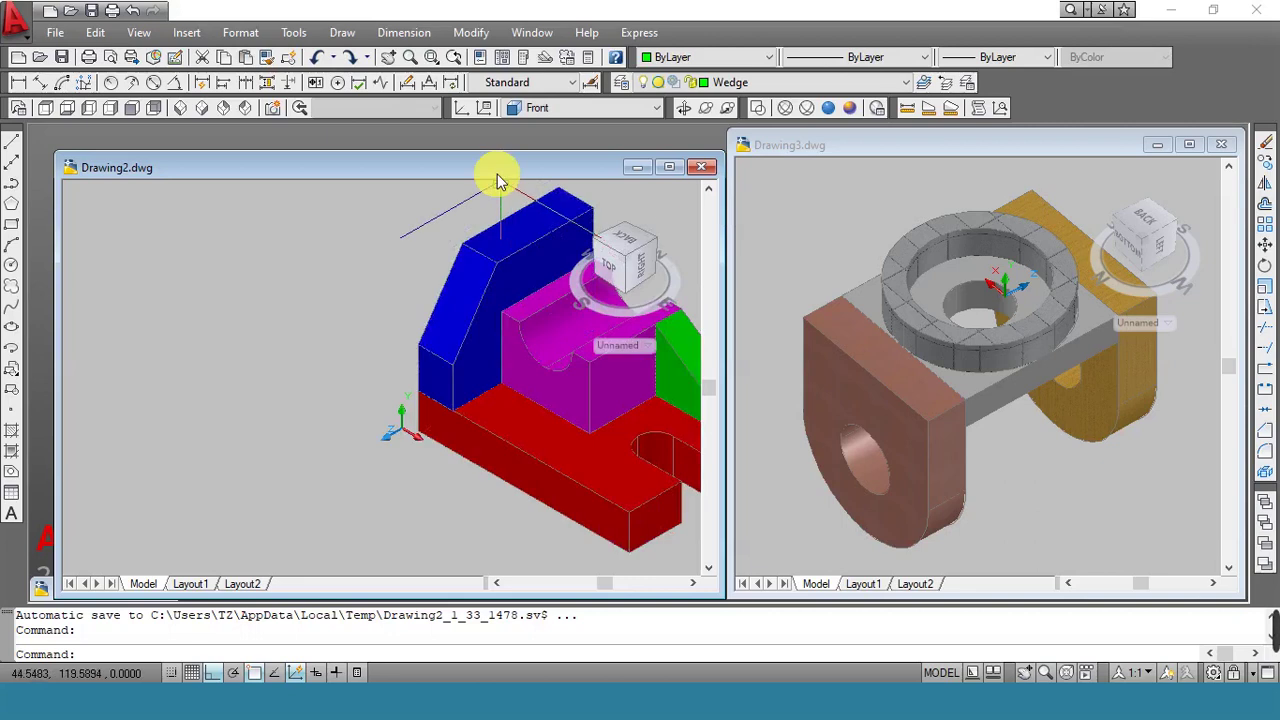
drag(500, 177, 471, 151)
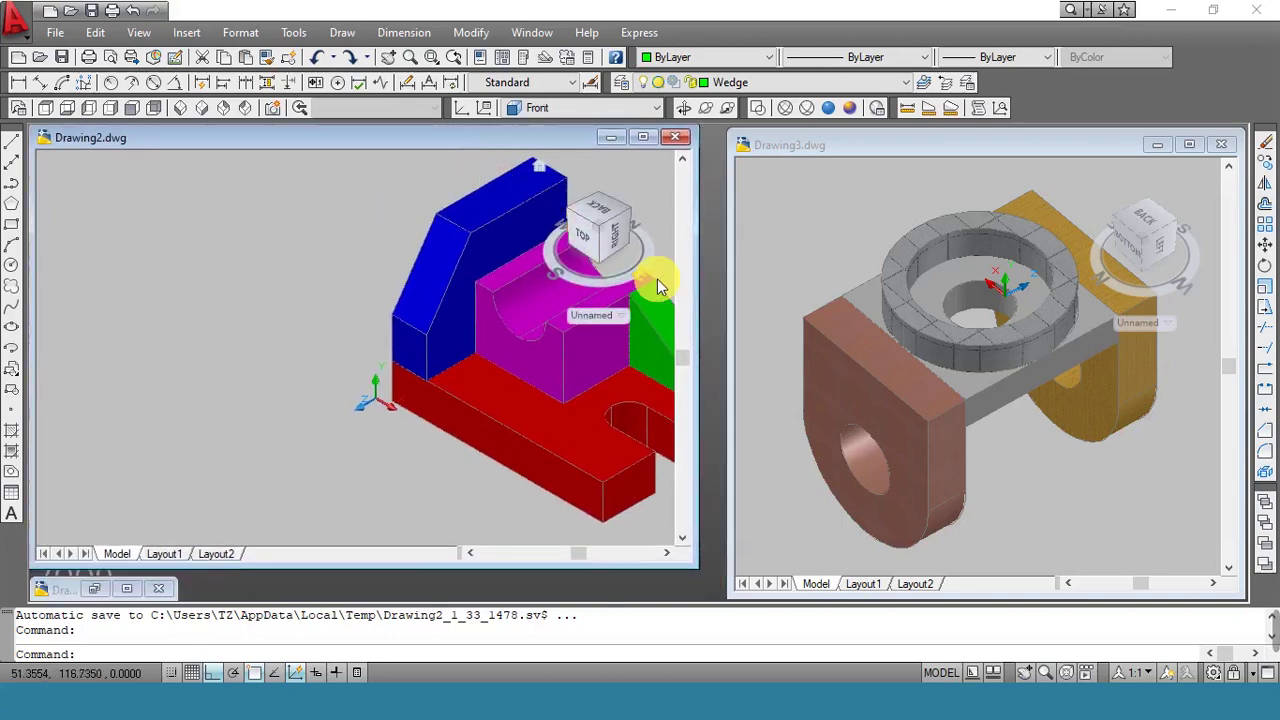
drag(701, 289, 434, 291)
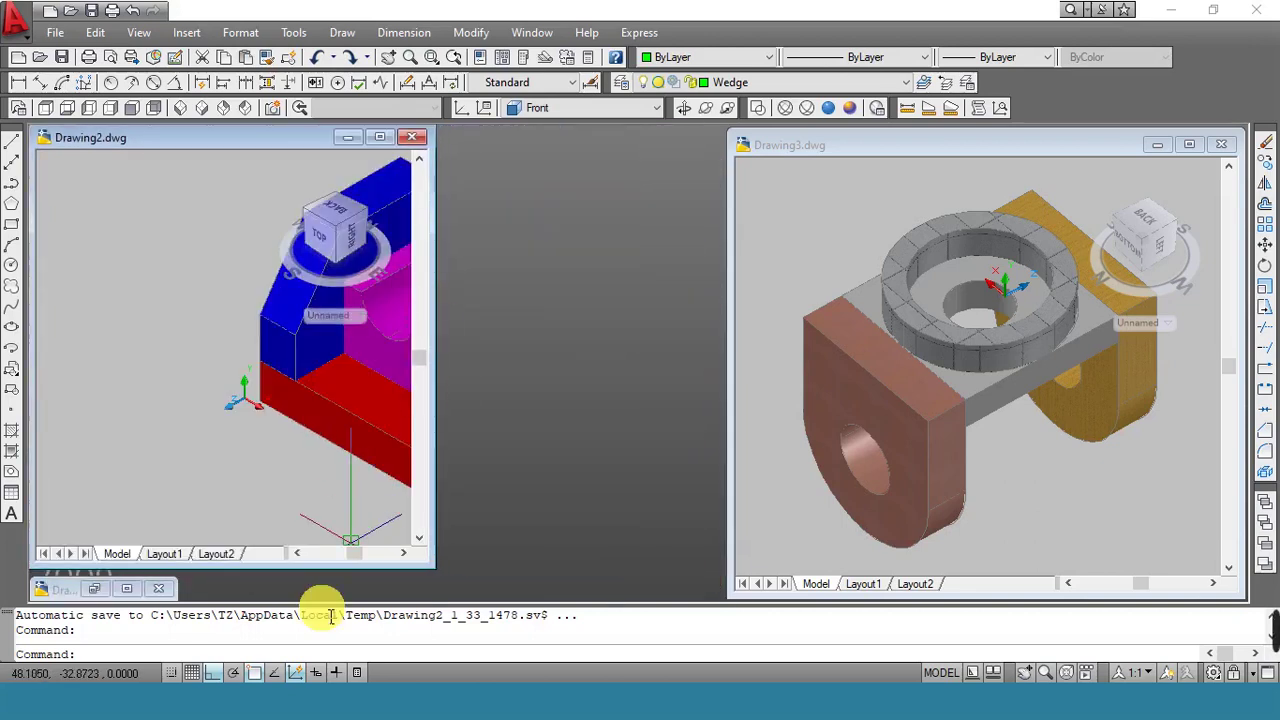
drag(444, 469, 609, 466)
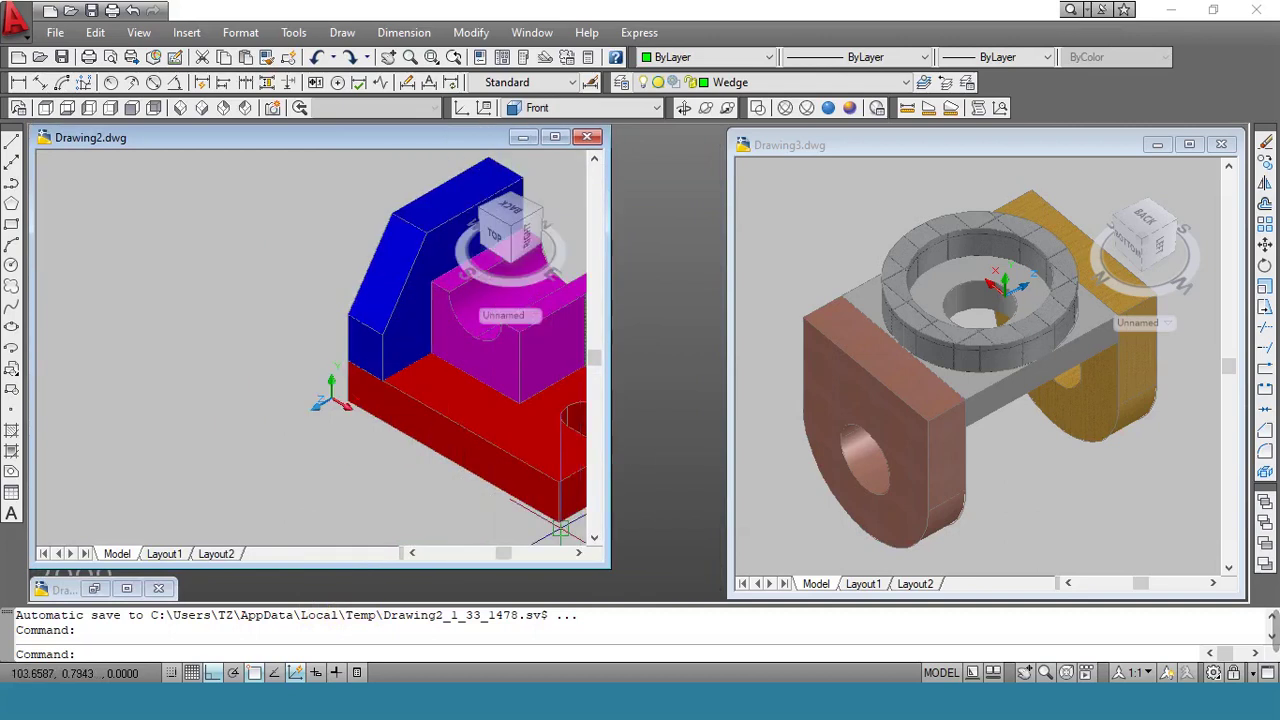
drag(550, 575, 550, 600)
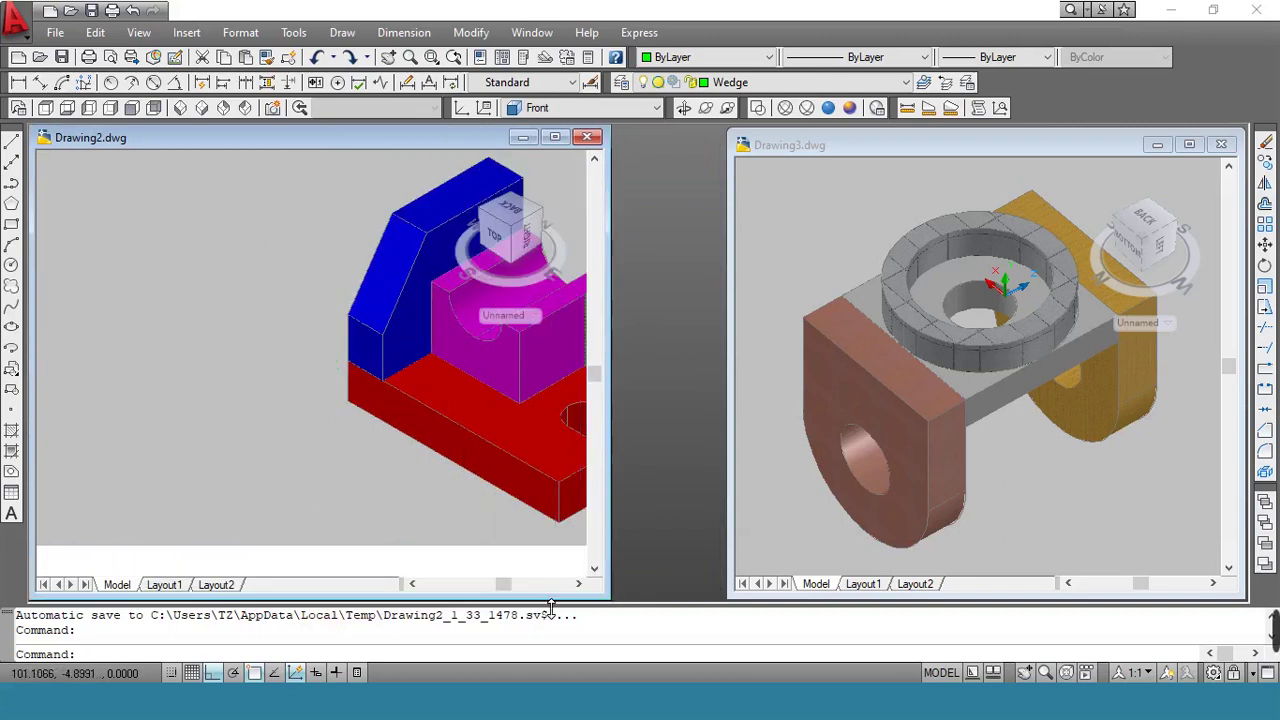
Zoom Drawing2 to its extents so the whole coloured bracket model fits its window
click(550, 656)
text(z)
key(Return)
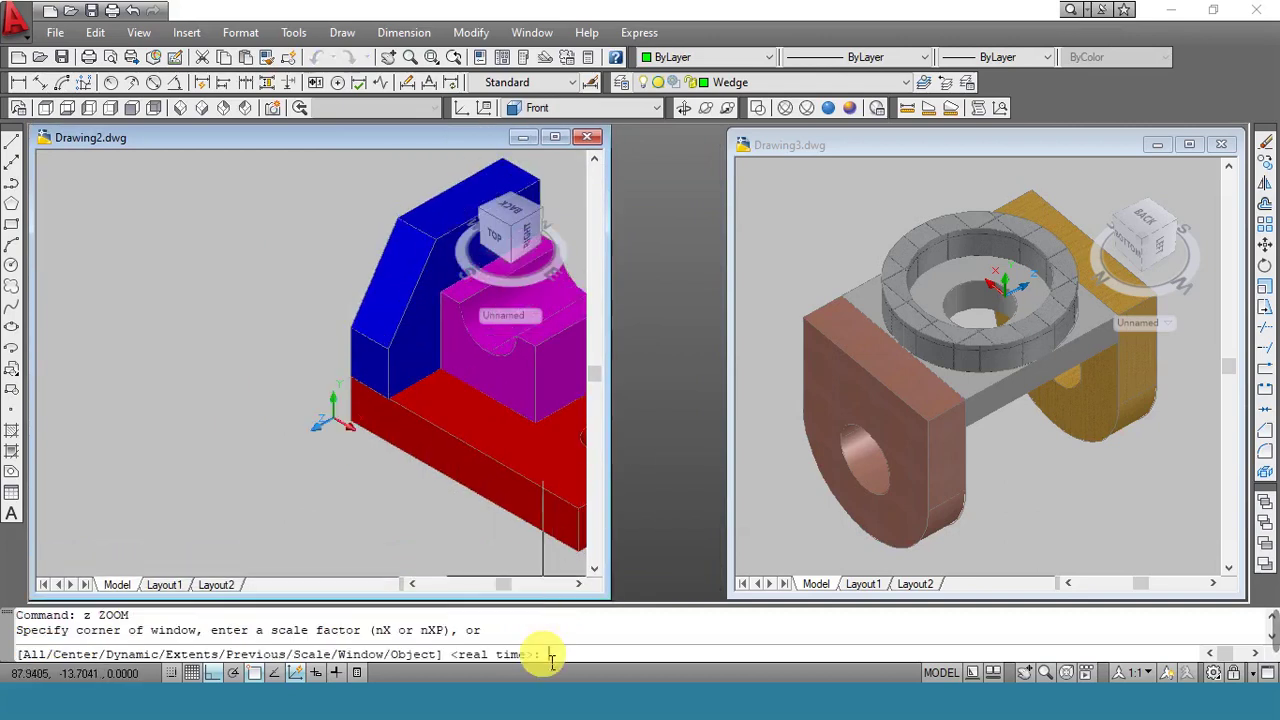
text(e)
key(Return)
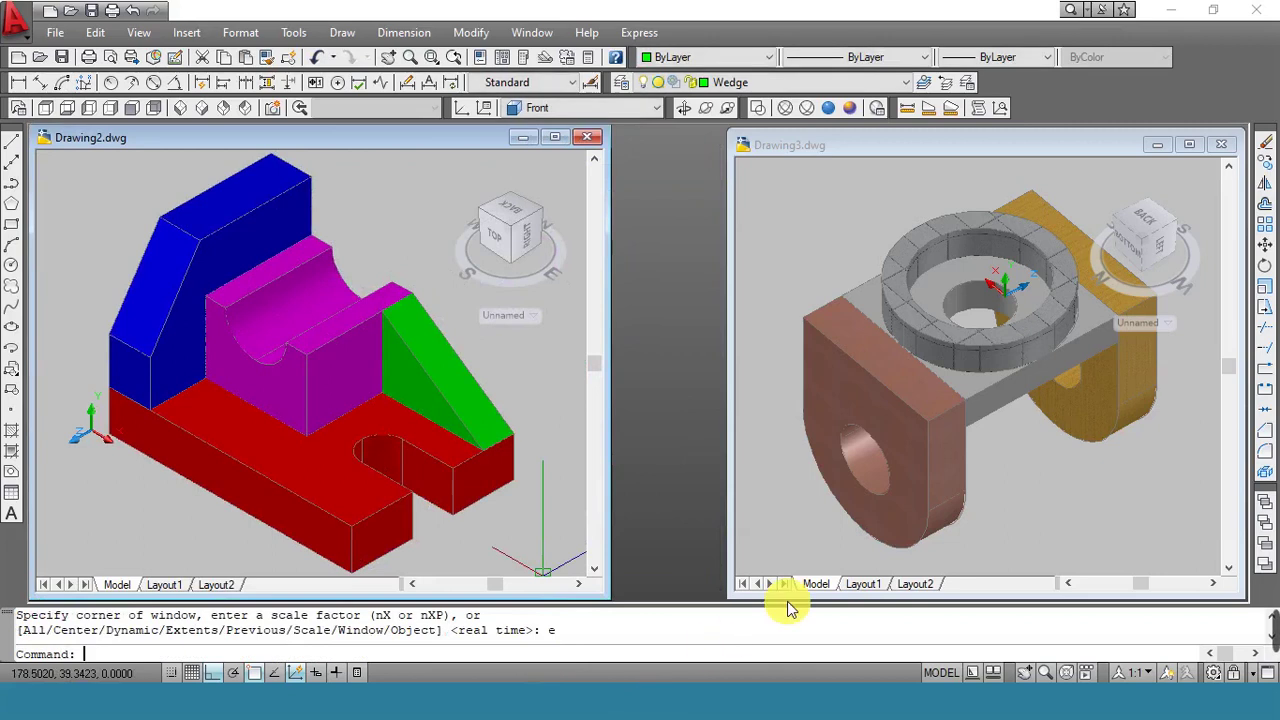
Widen the Drawing3 and Drawing2 windows until they meet edge to edge, and slightly raise Drawing3's upper border
drag(738, 490, 678, 500)
click(680, 498)
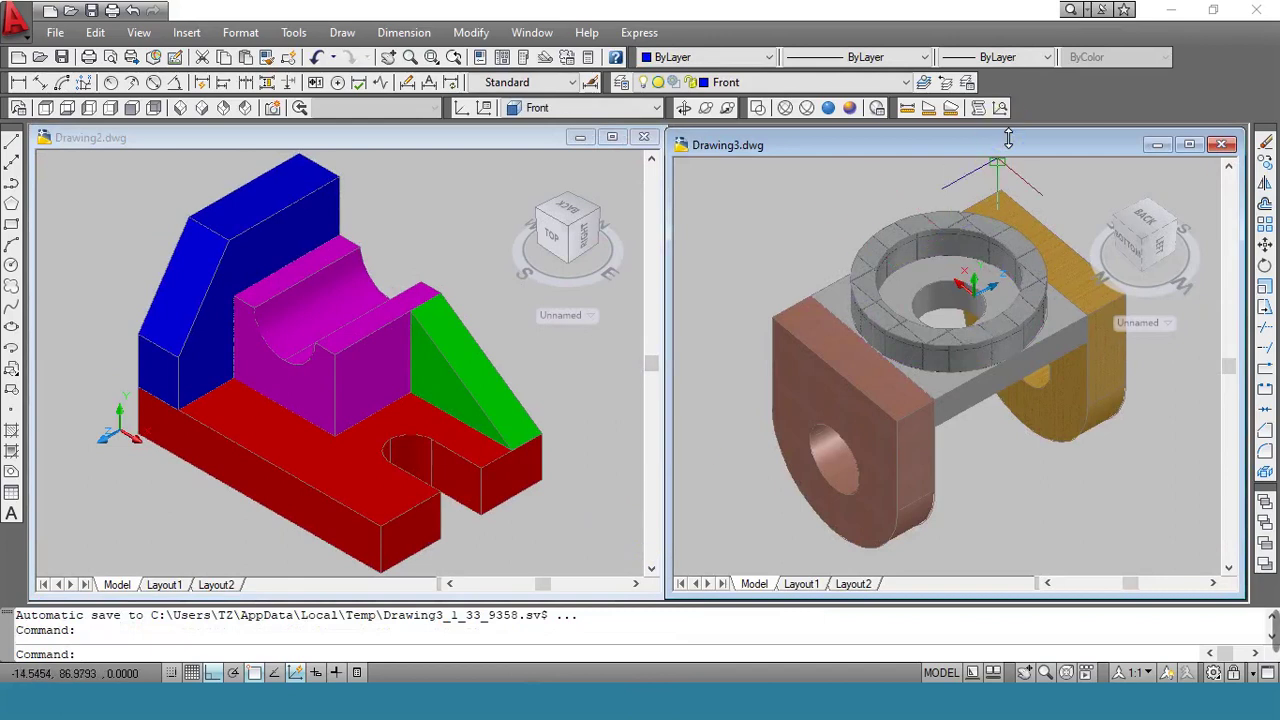
drag(1008, 138, 1010, 136)
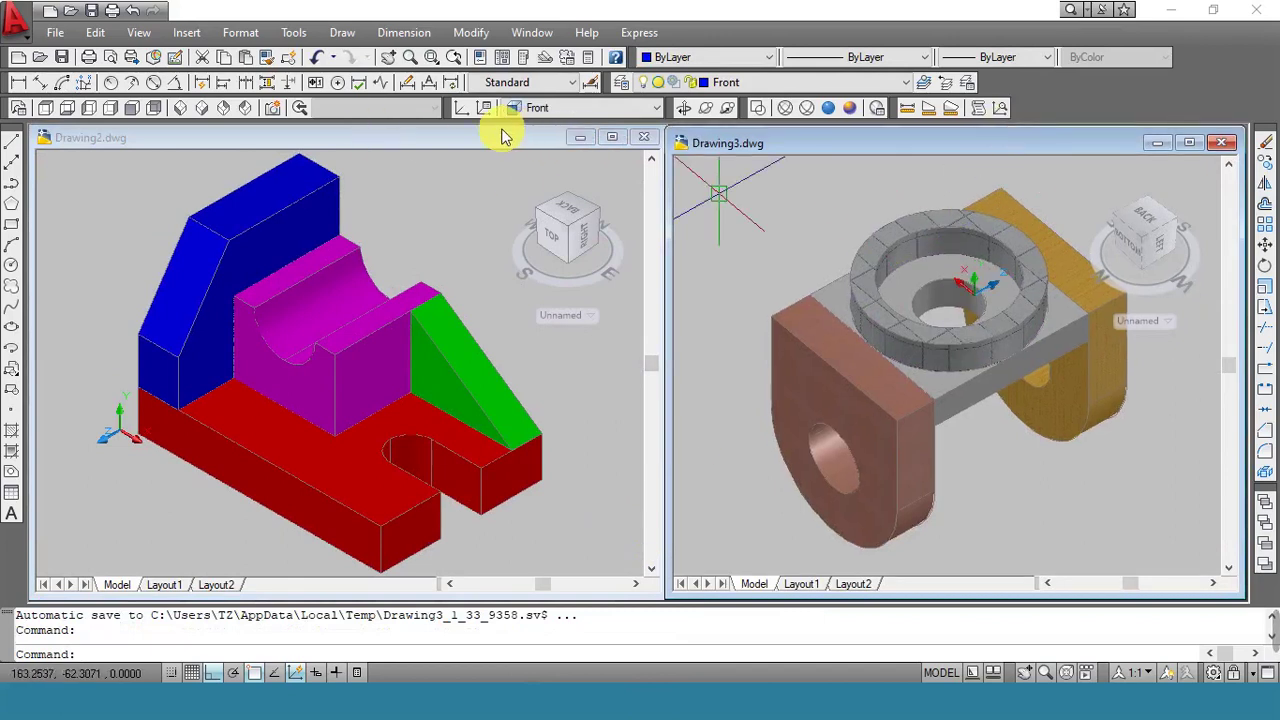
Bring up Drawing1 with the wood-textured box and set it to the SE Isometric view
drag(40, 294, 172, 305)
key(ctrl+n)
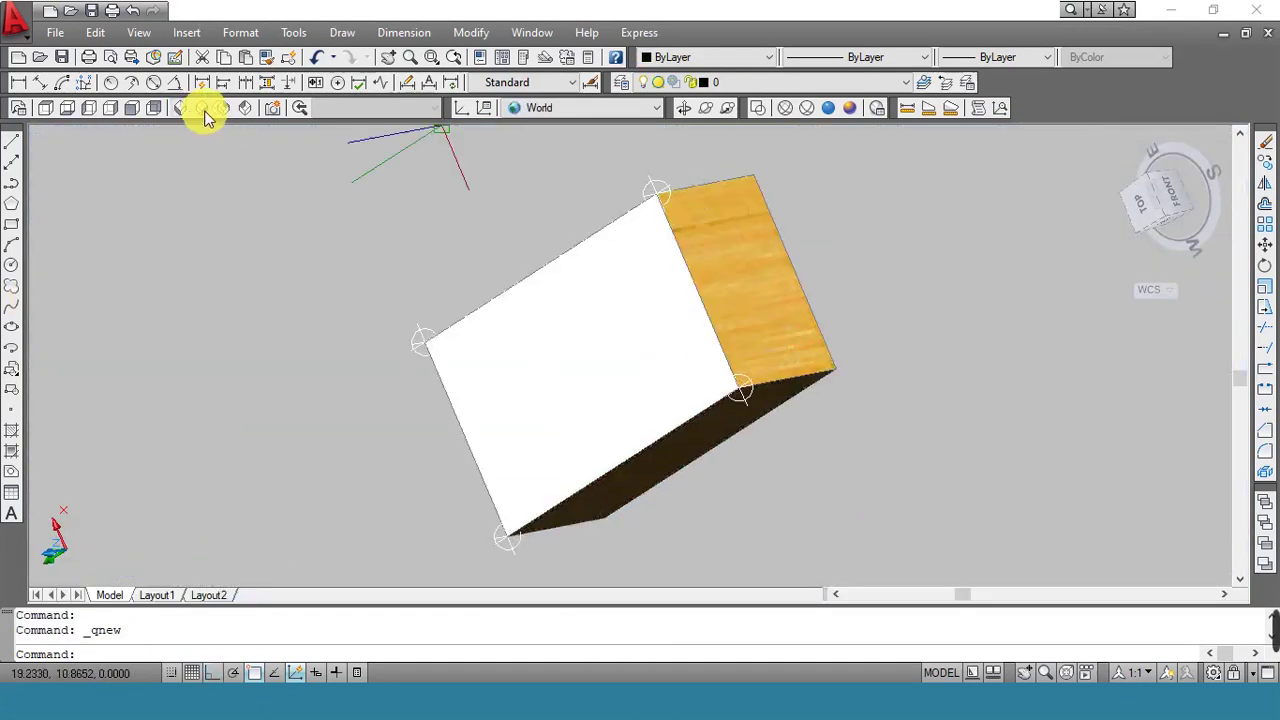
click(205, 110)
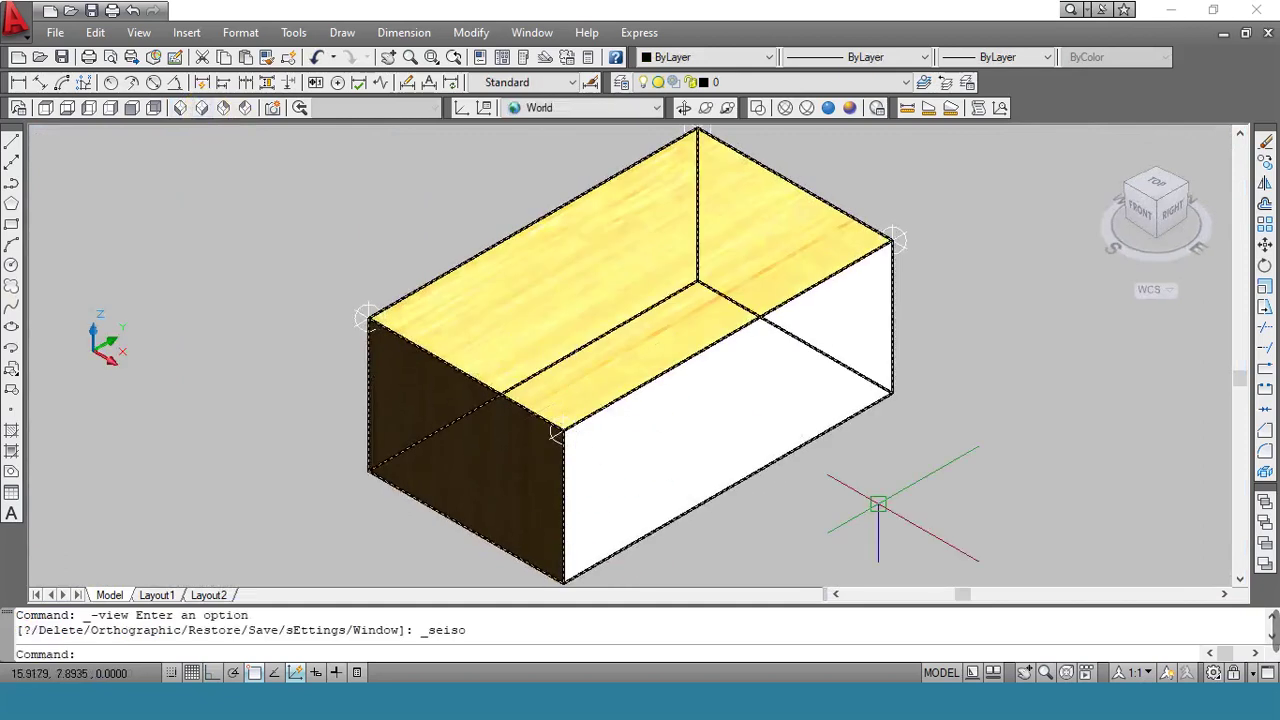
Restore Drawing1 as a floating window, then narrow it and Drawing3 to make room for three windows, fitting the Drawing3 model in view
click(1246, 34)
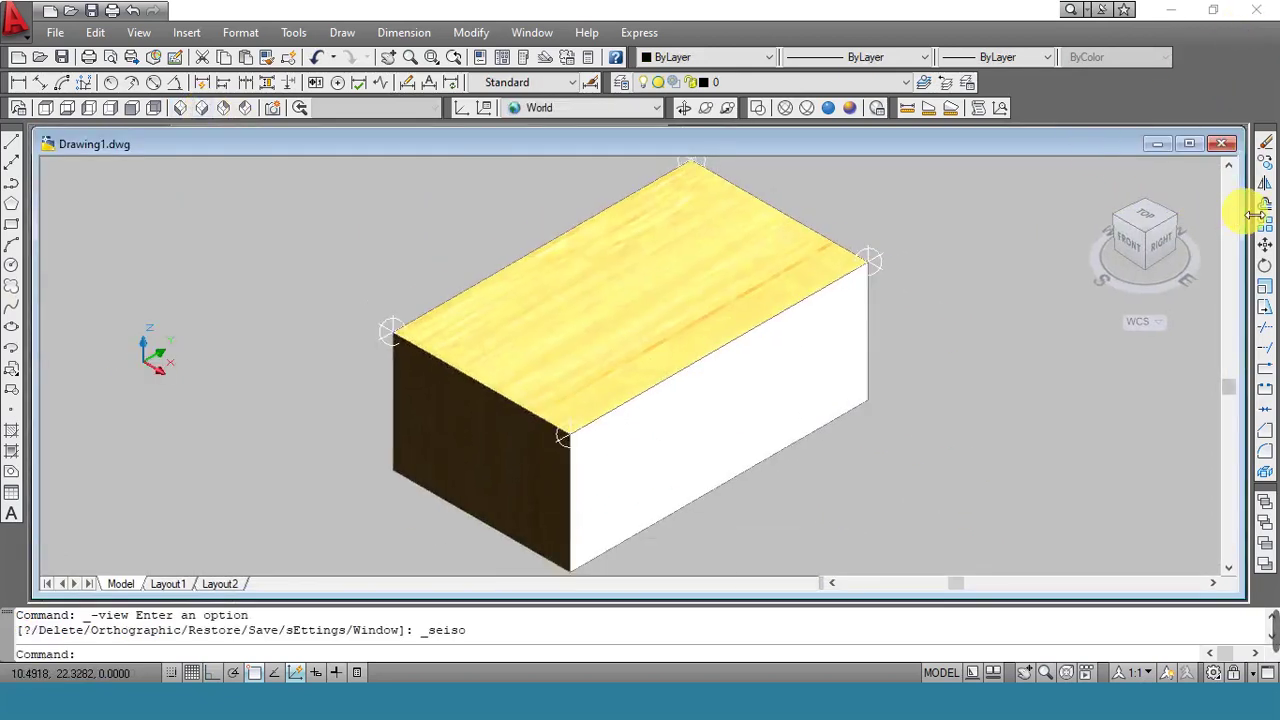
drag(1250, 215, 523, 213)
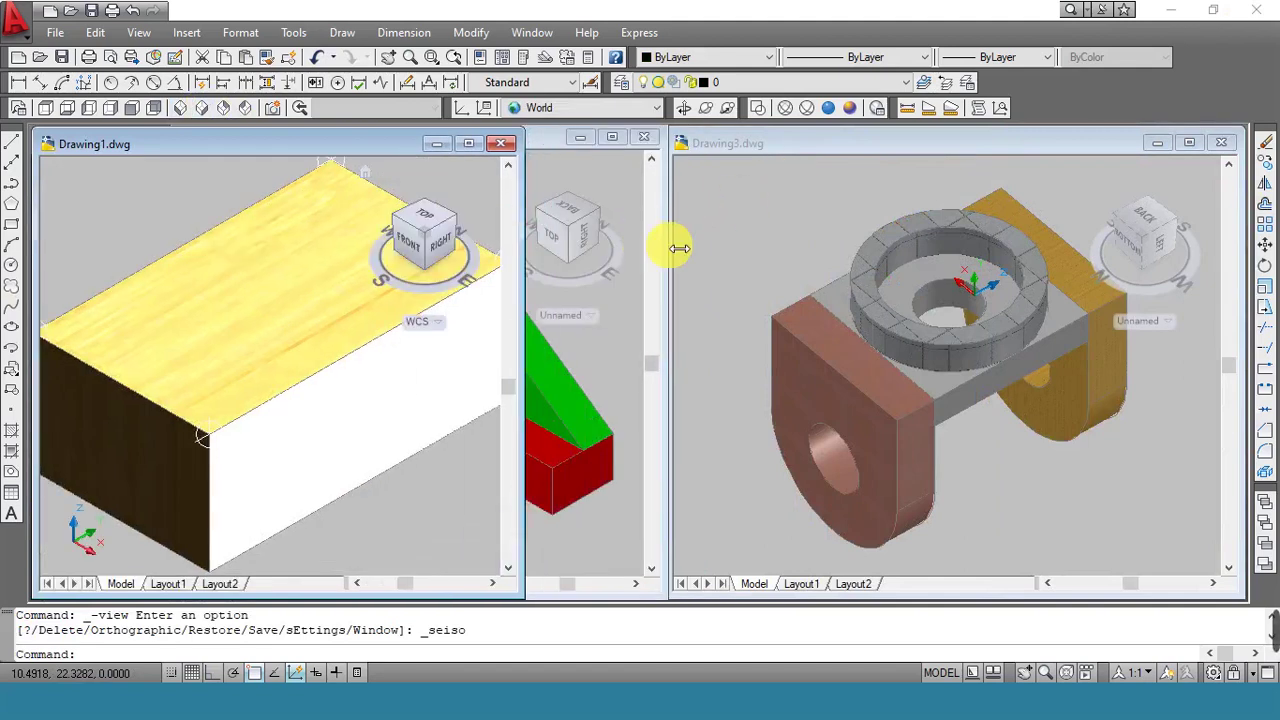
drag(679, 248, 866, 251)
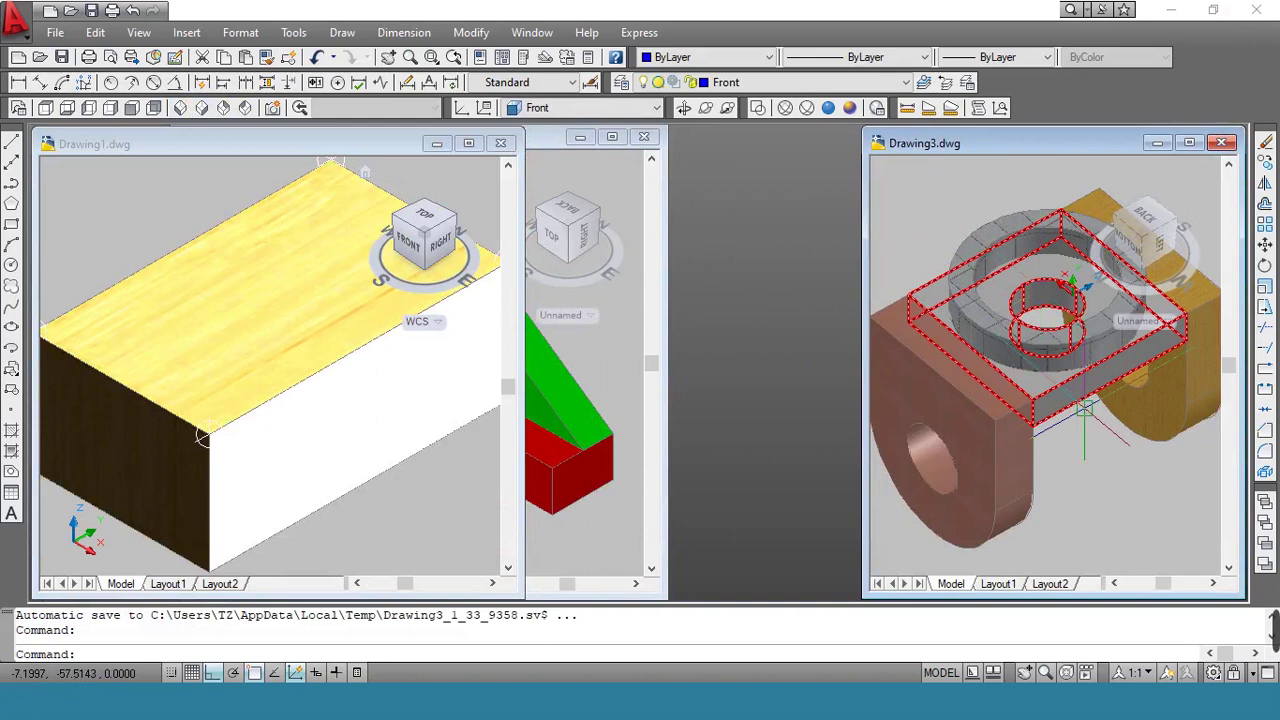
scroll(1113, 441, down, 2)
scroll(1113, 437, up, 2)
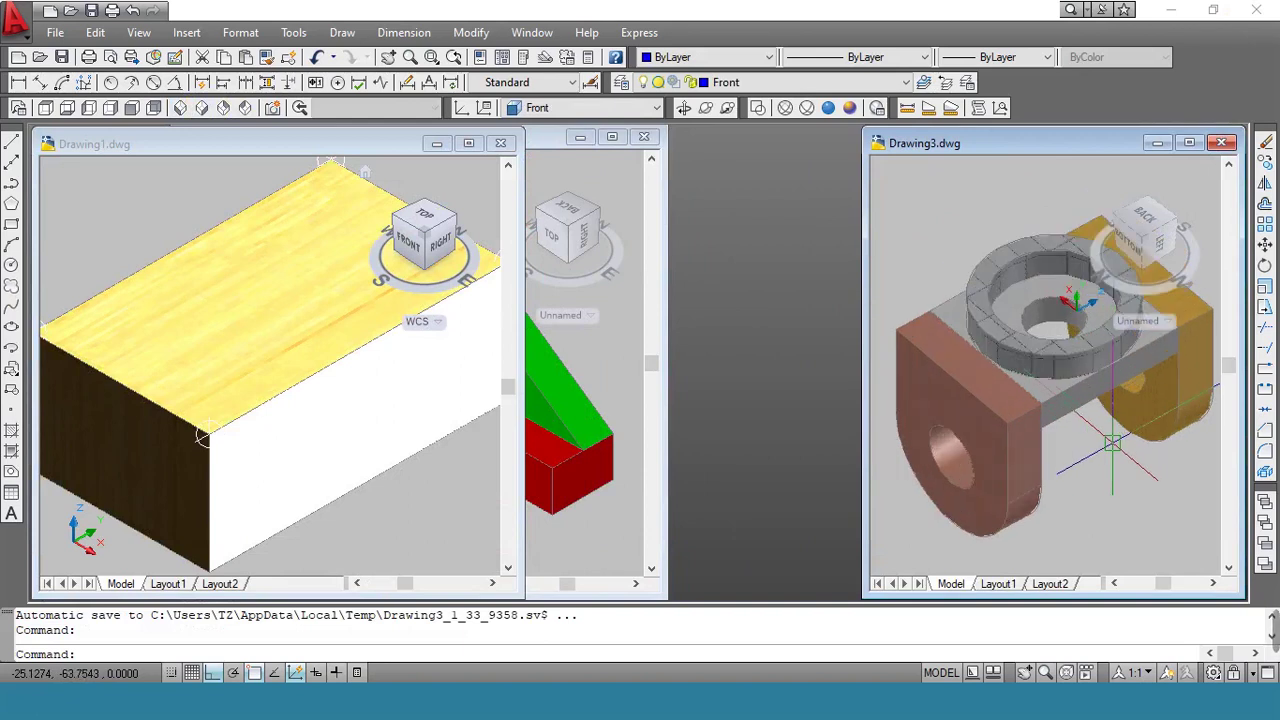
Move the Drawing2 window between Drawing1 and Drawing3, narrow it to the gap, and zoom out to fit its model
drag(535, 145, 733, 141)
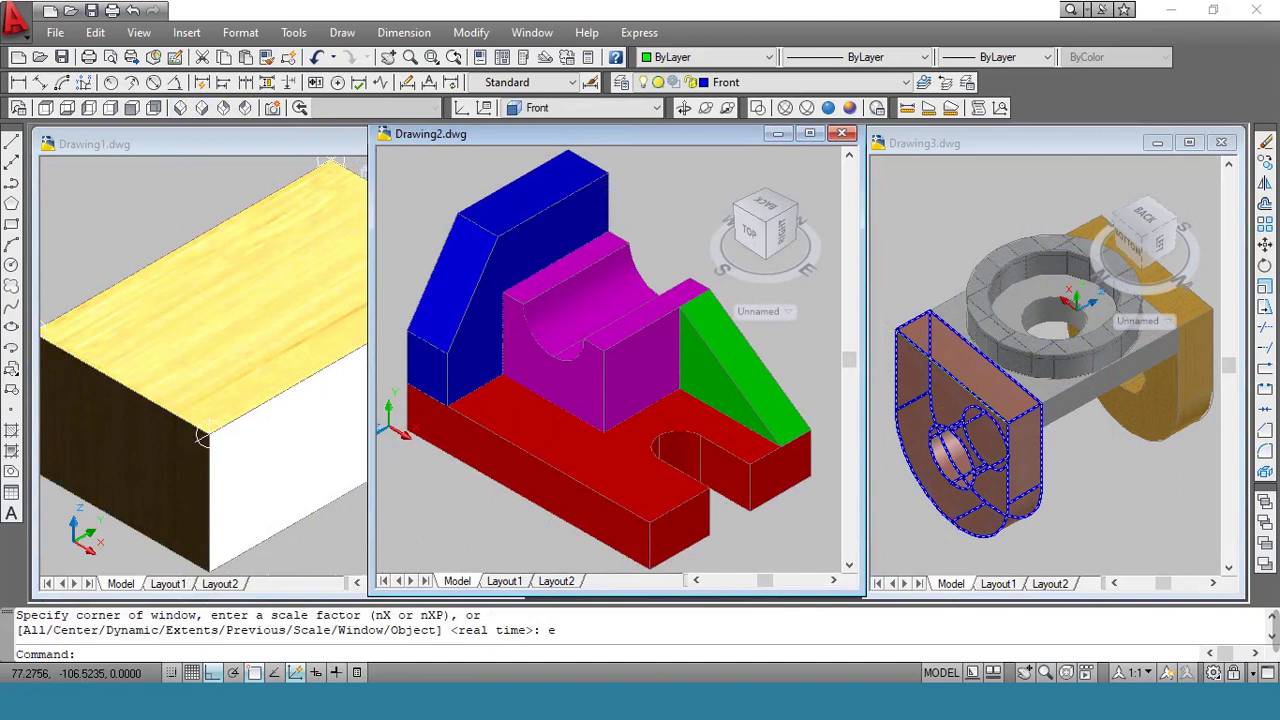
drag(381, 264, 437, 265)
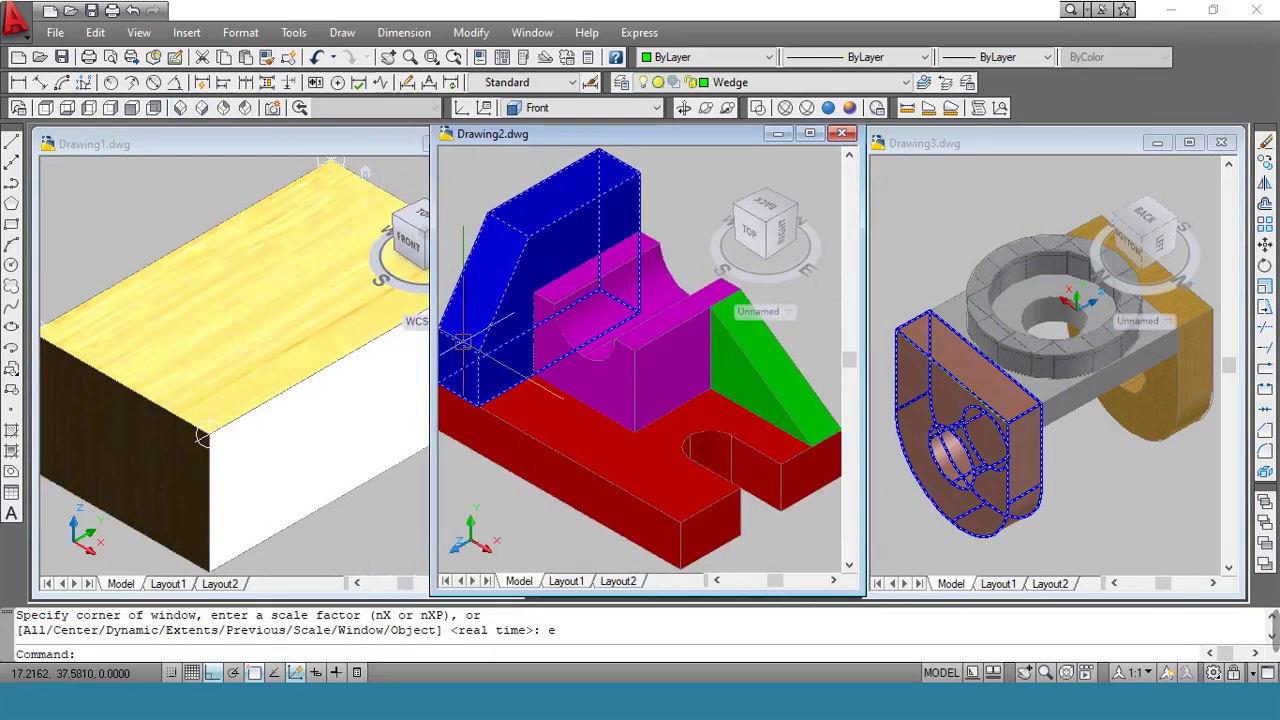
scroll(619, 352, down, 2)
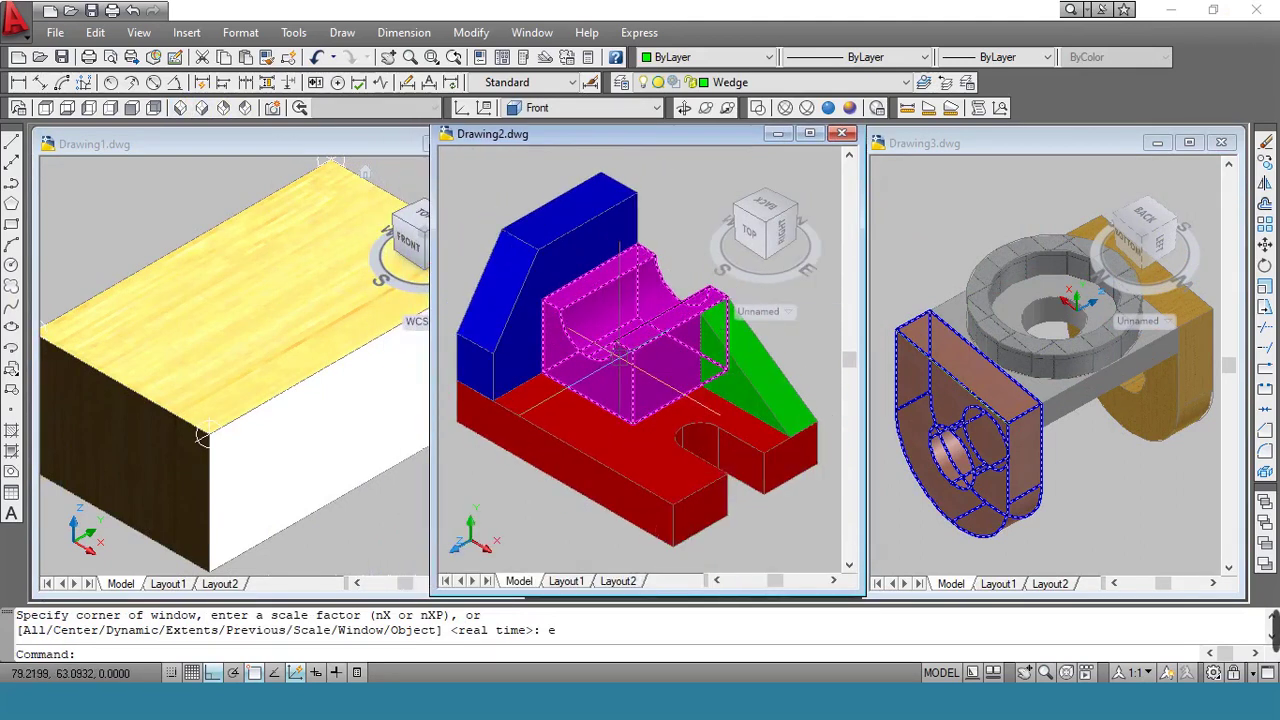
Narrow the Drawing1 window to meet the edge of Drawing2 and extend its outer border to the workspace edge
click(367, 140)
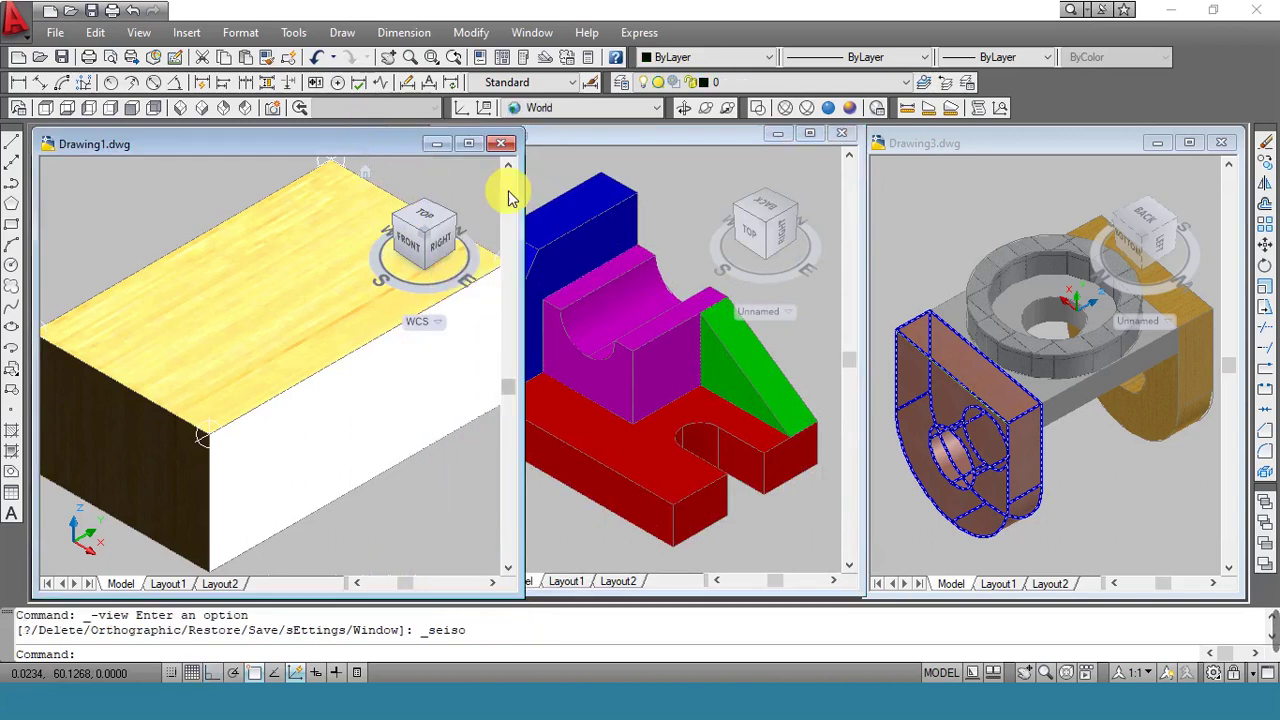
drag(531, 198, 448, 184)
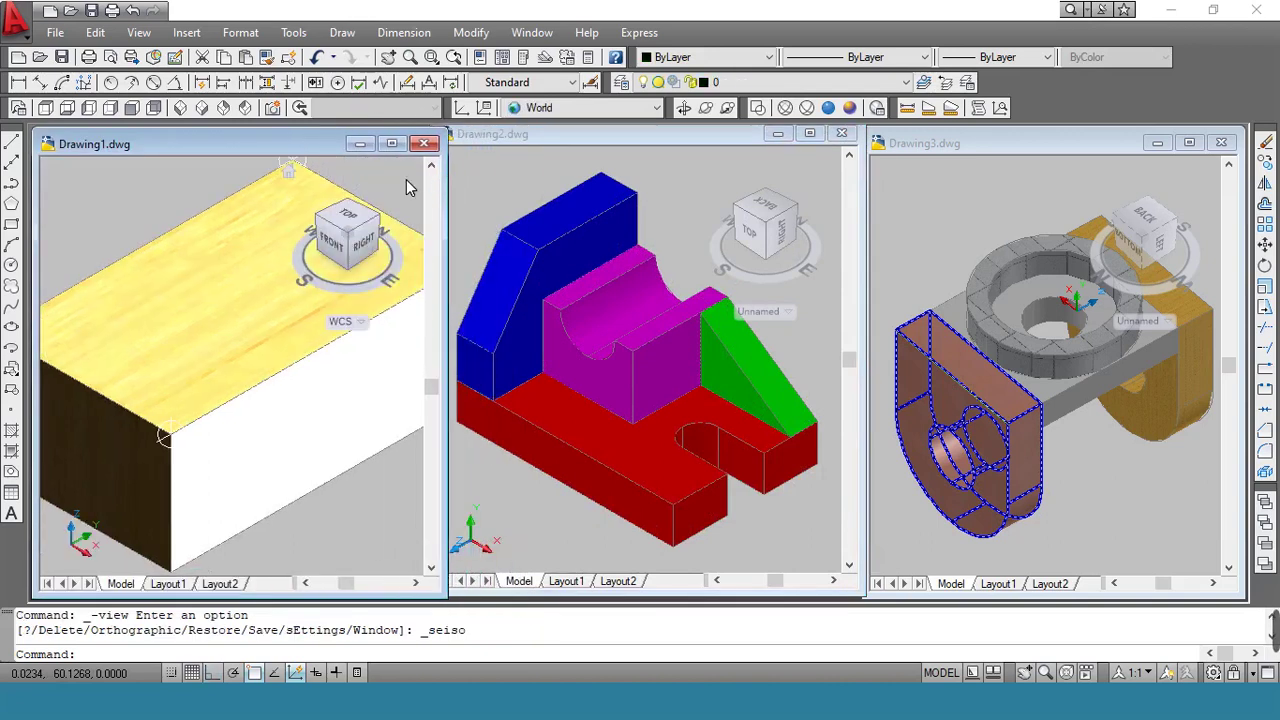
drag(34, 196, 30, 196)
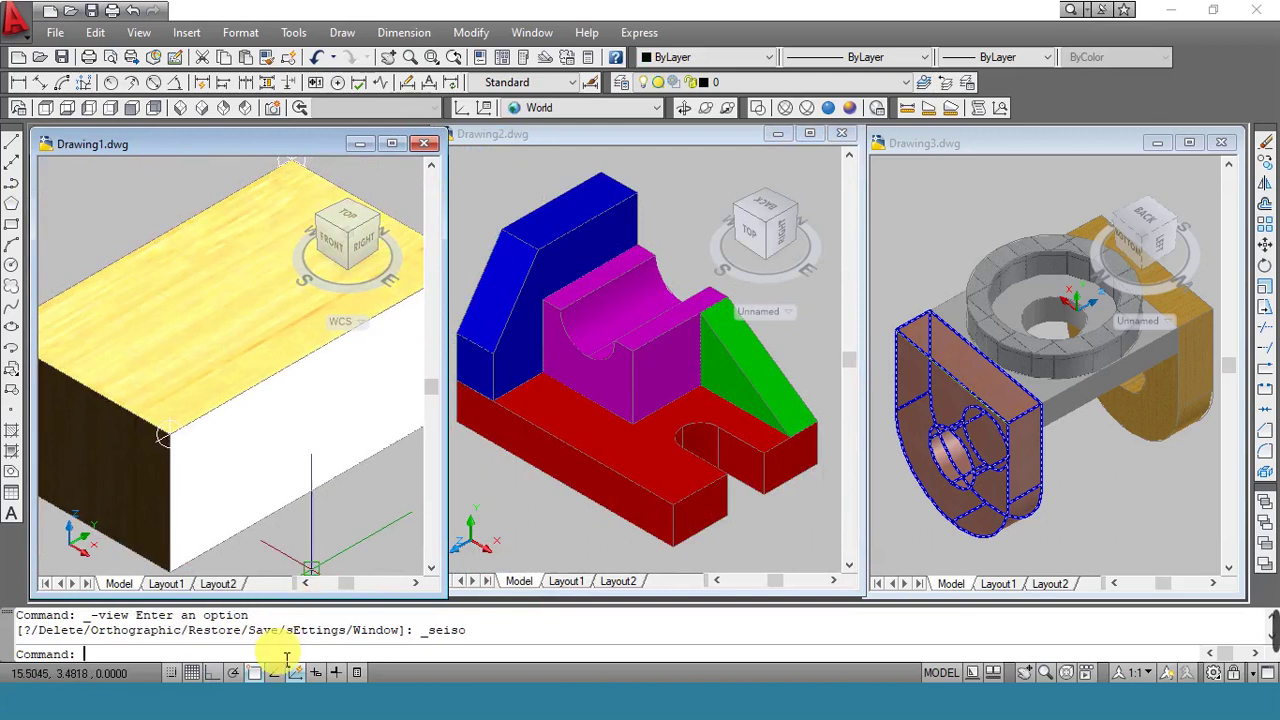
Zoom Drawing1 to its extents so the whole wood-textured box fits its window
text(z)
key(Return)
text(e)
key(Return)
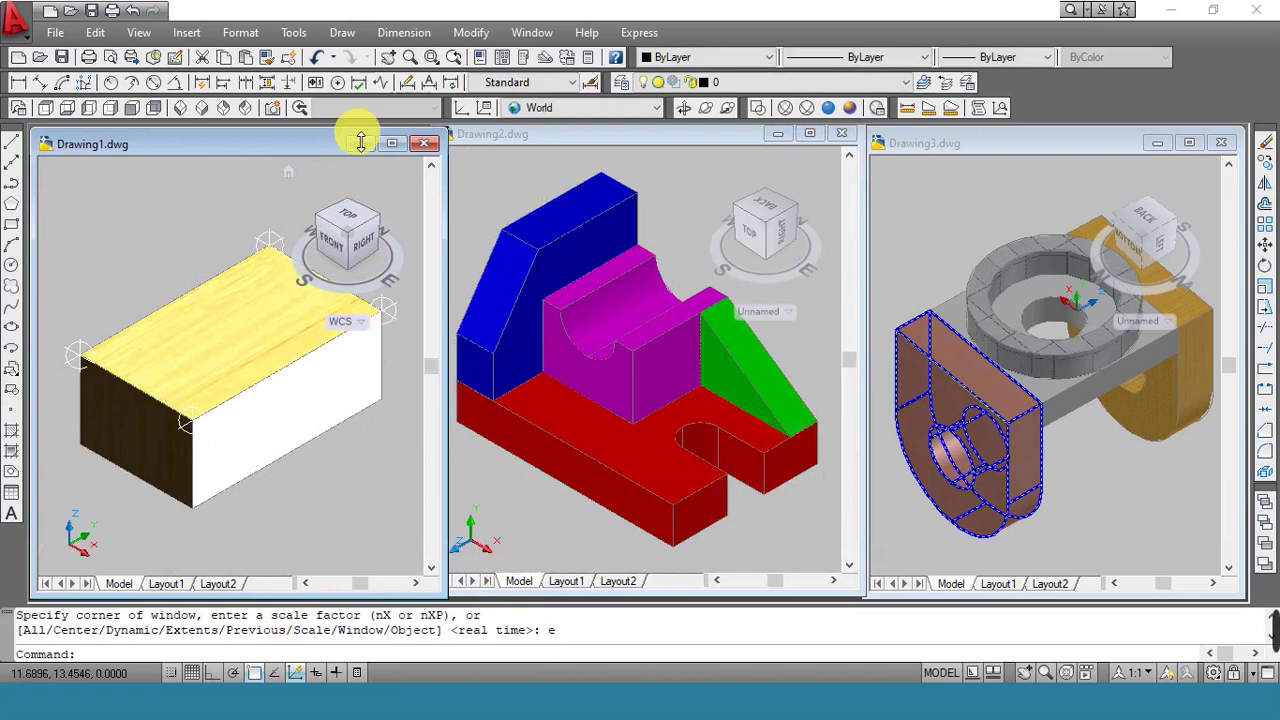
mouse_move(1268, 630)
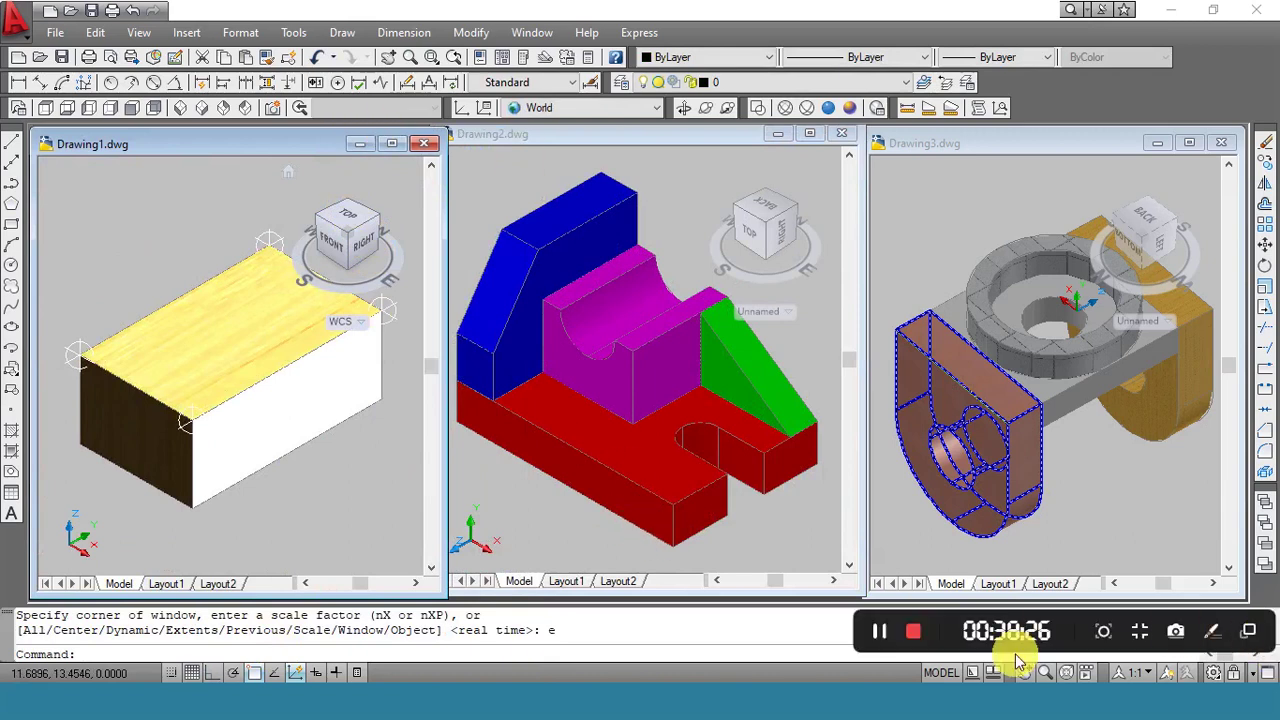